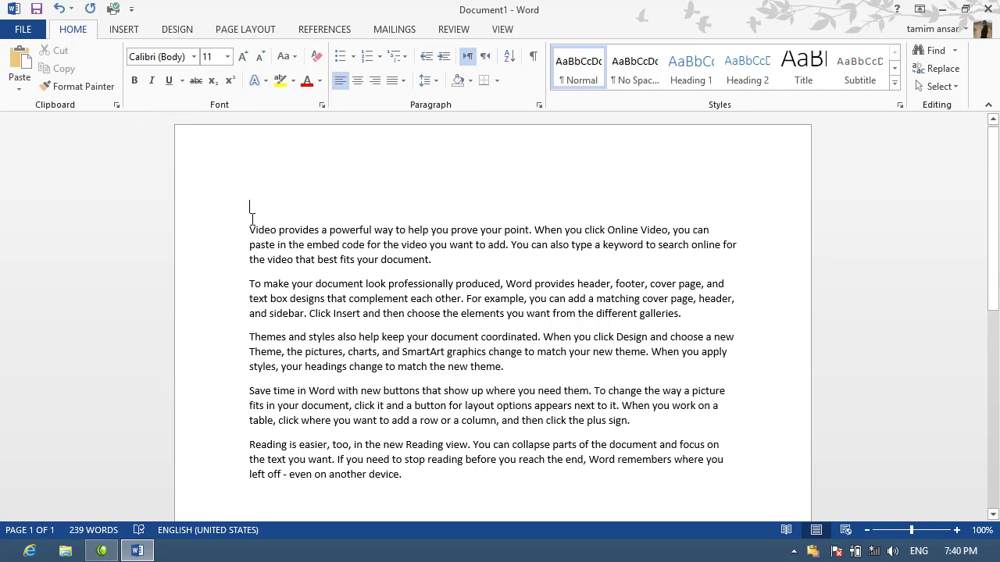
- Zoom the page to 140% and delete the empty first paragraph
drag(416, 478, 222, 206)
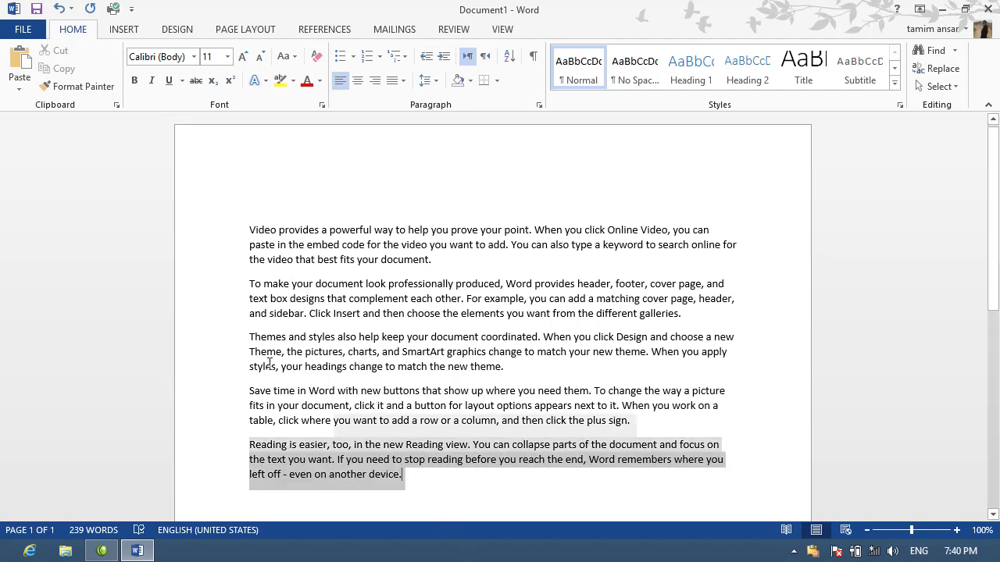
click(956, 530)
click(956, 531)
click(957, 531)
click(956, 531)
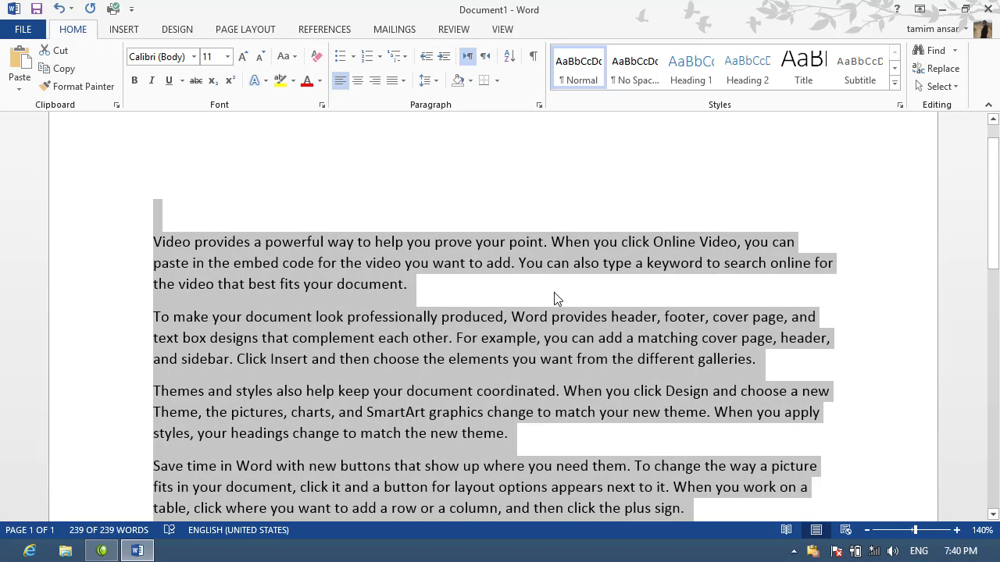
click(179, 219)
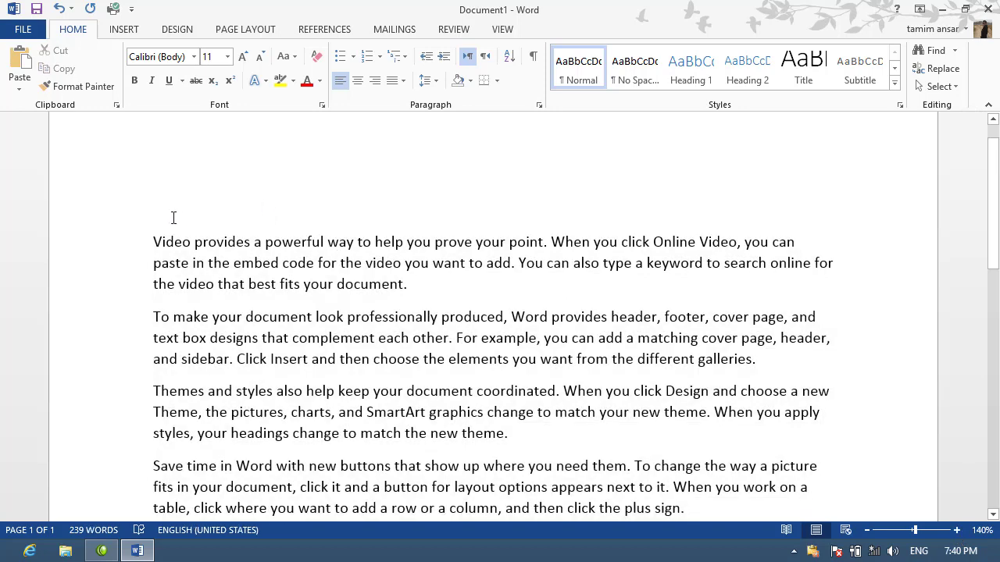
key(Delete)
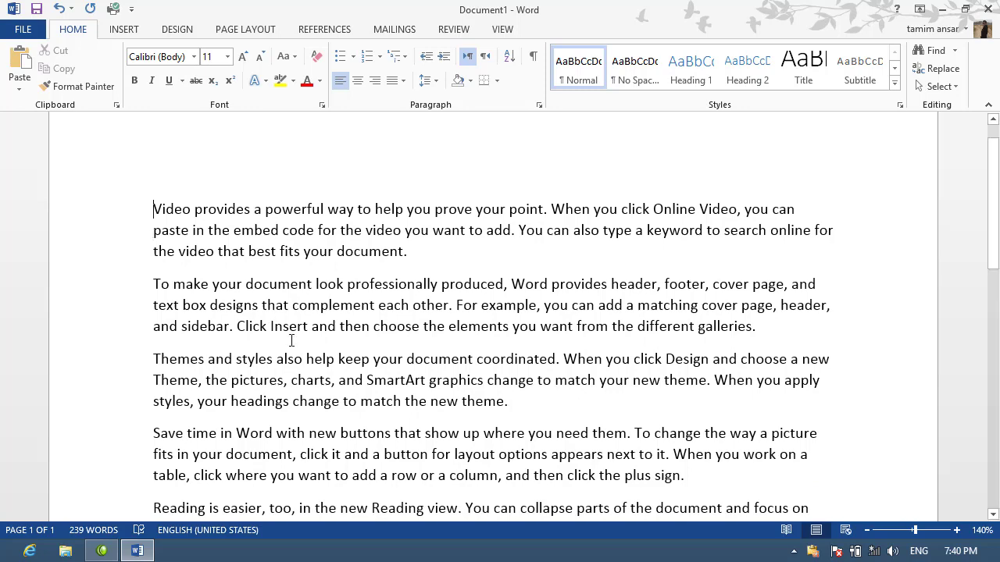
- Apply the Arial Black font to all of the document text
key(ctrl+a)
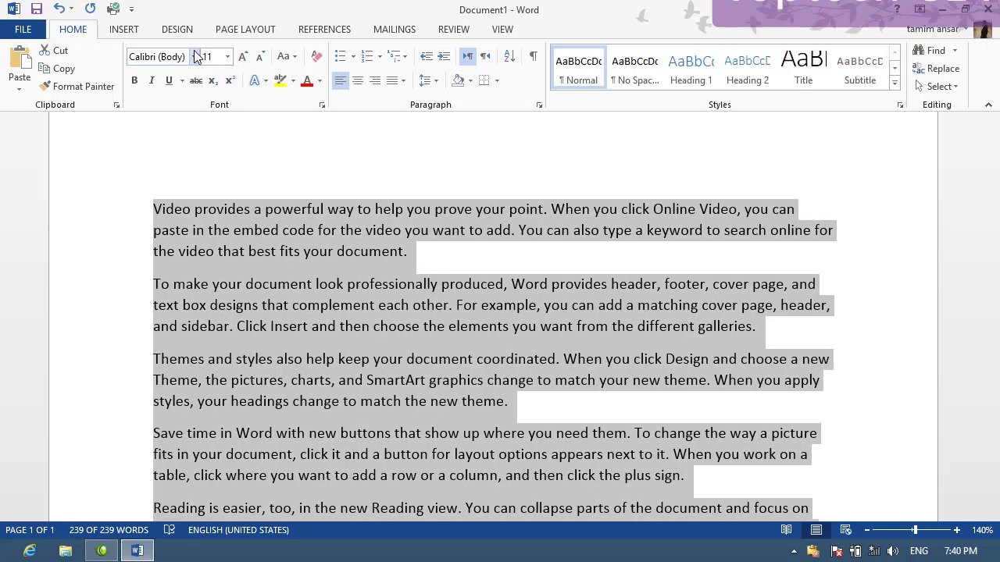
click(193, 56)
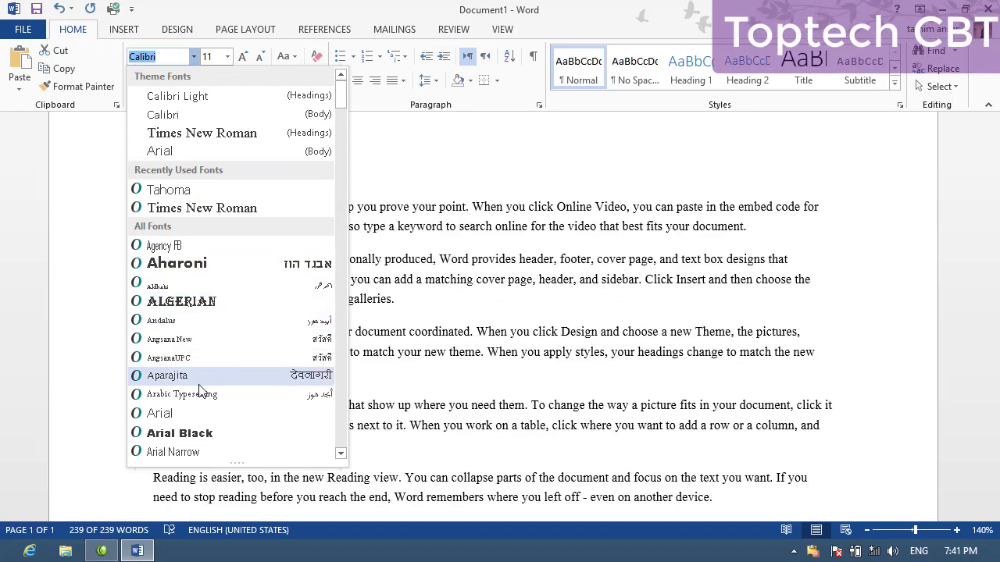
key(Down)
key(Down)
key(Down)
key(Down)
key(Down)
key(Down)
key(Down)
key(Down)
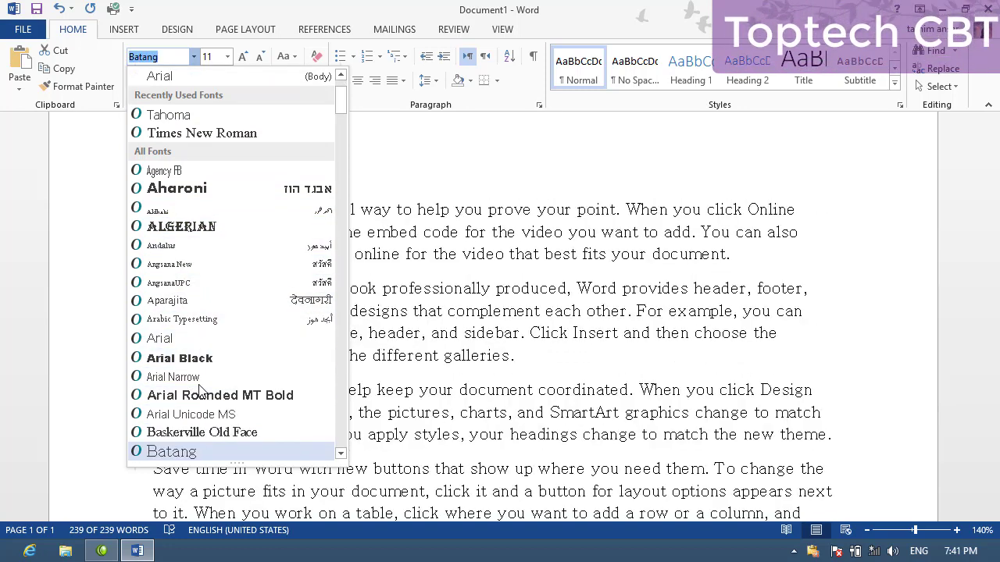
key(Up)
key(Up)
key(Up)
key(Up)
key(Up)
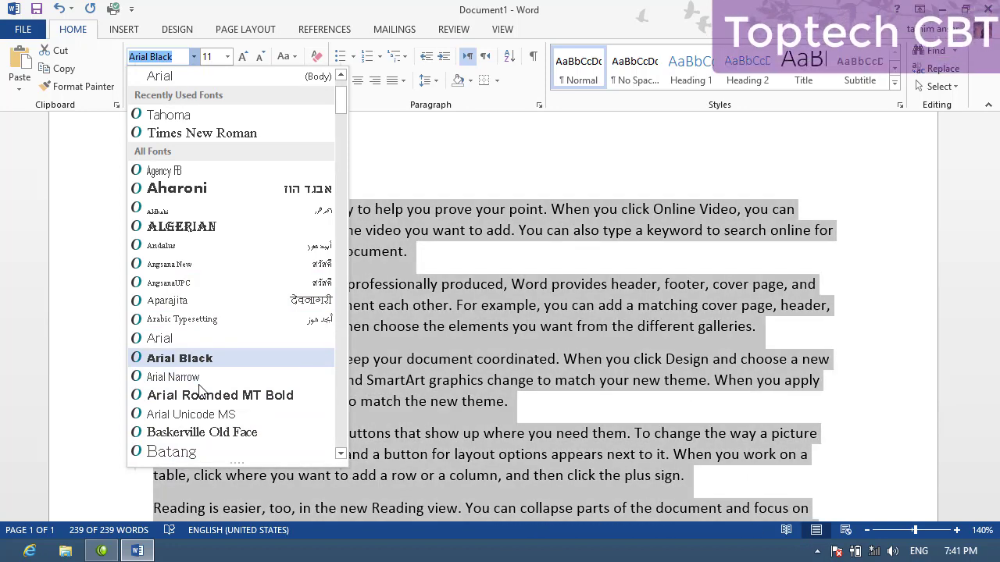
key(Return)
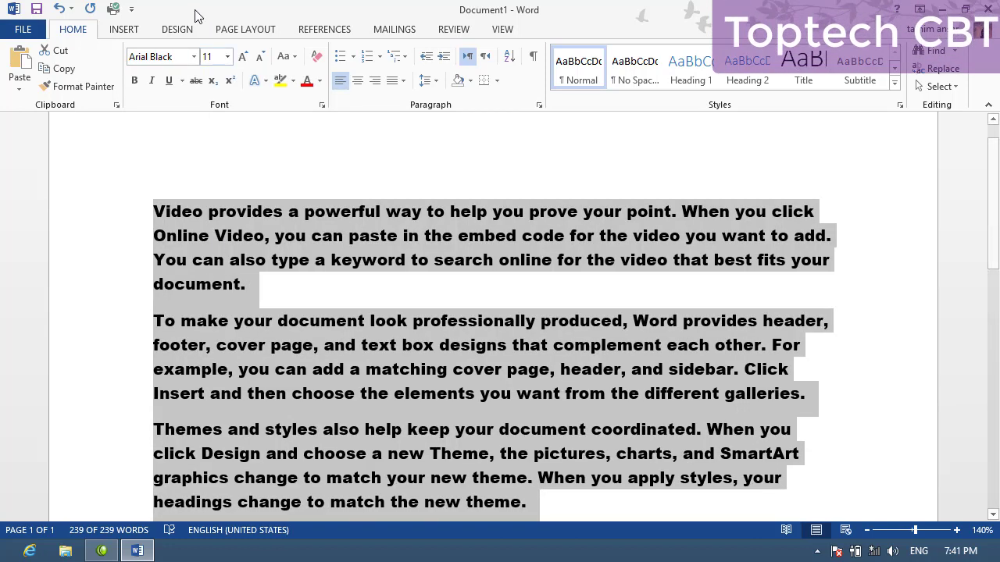
key(super+r)
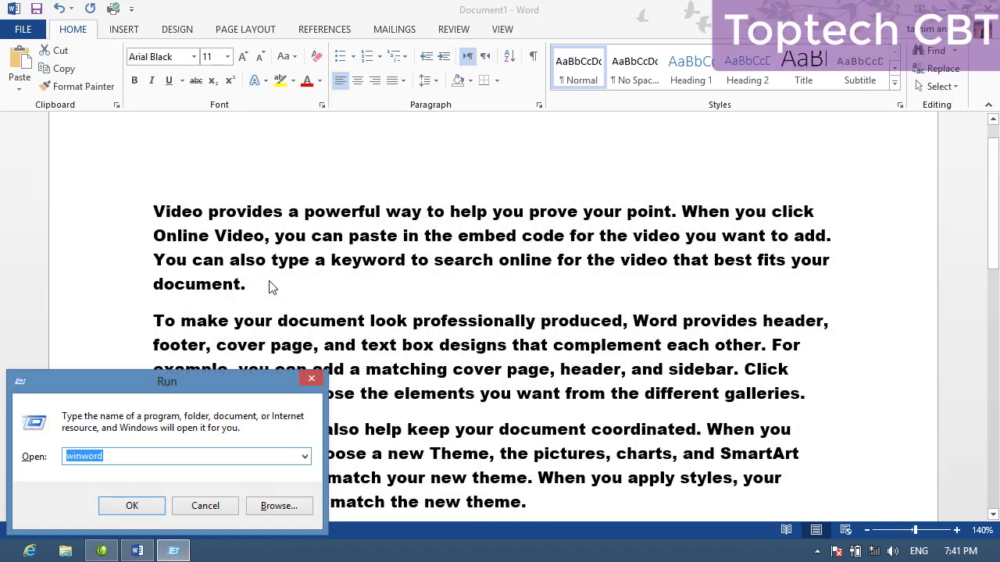
text(CONTROL)
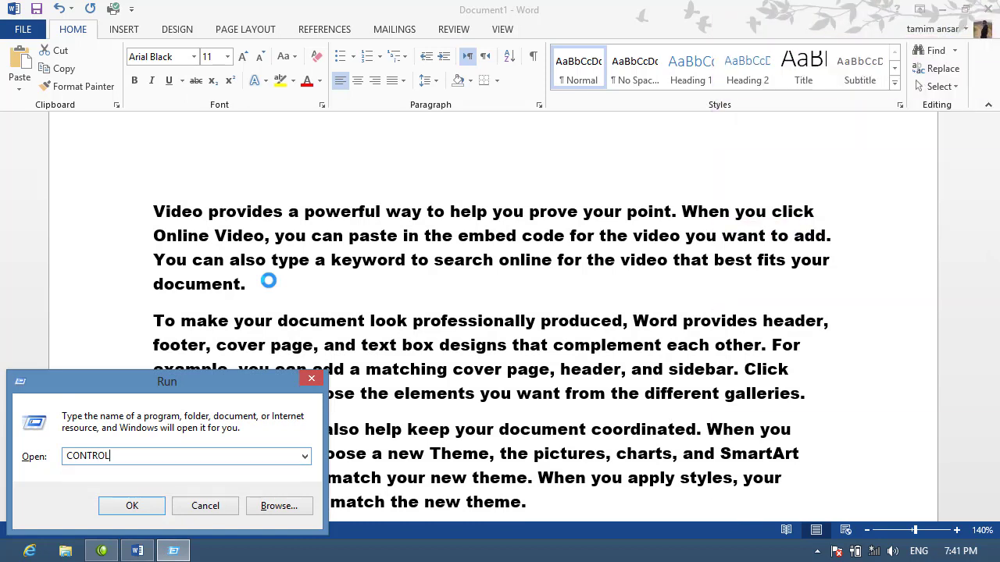
key(Return)
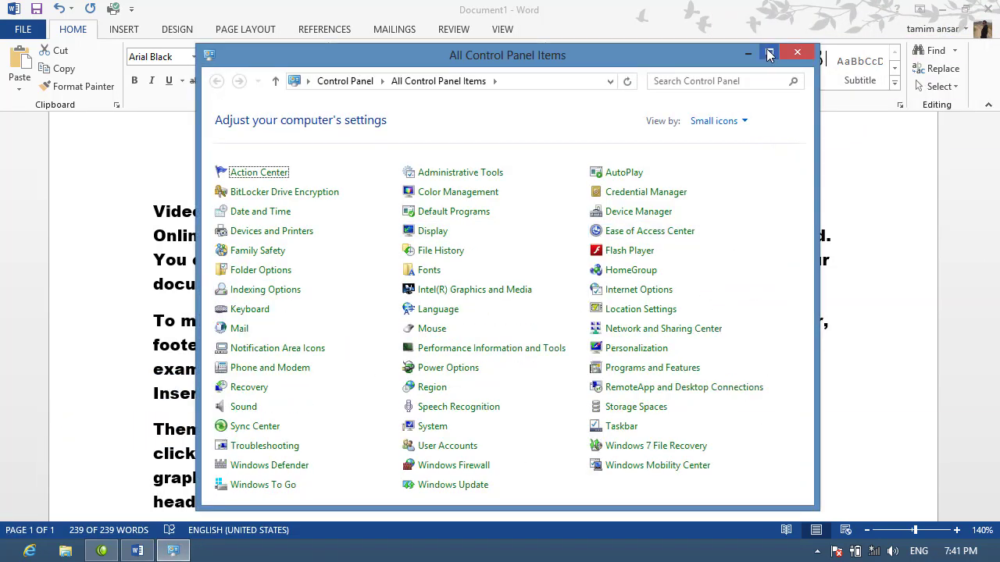
click(769, 54)
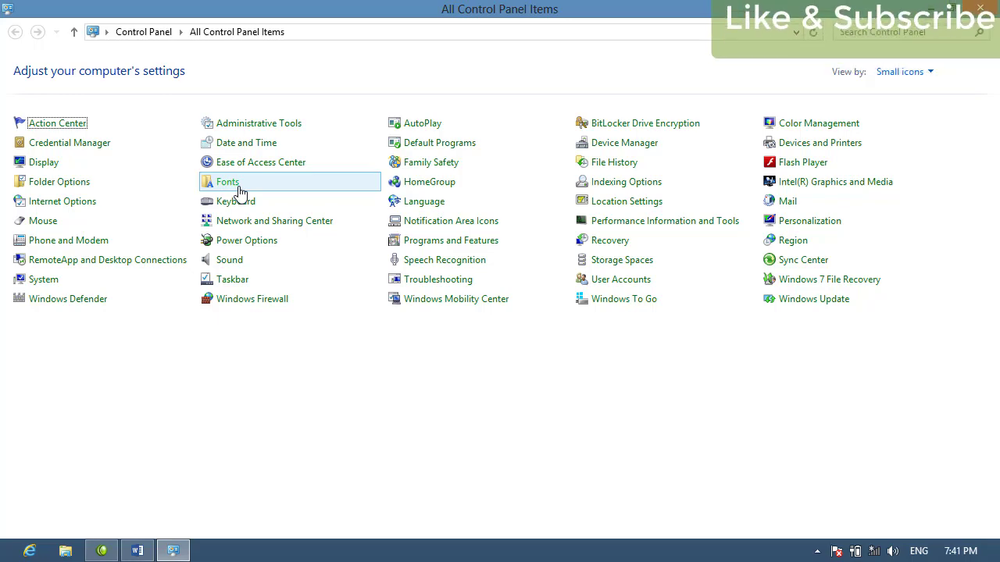
click(927, 9)
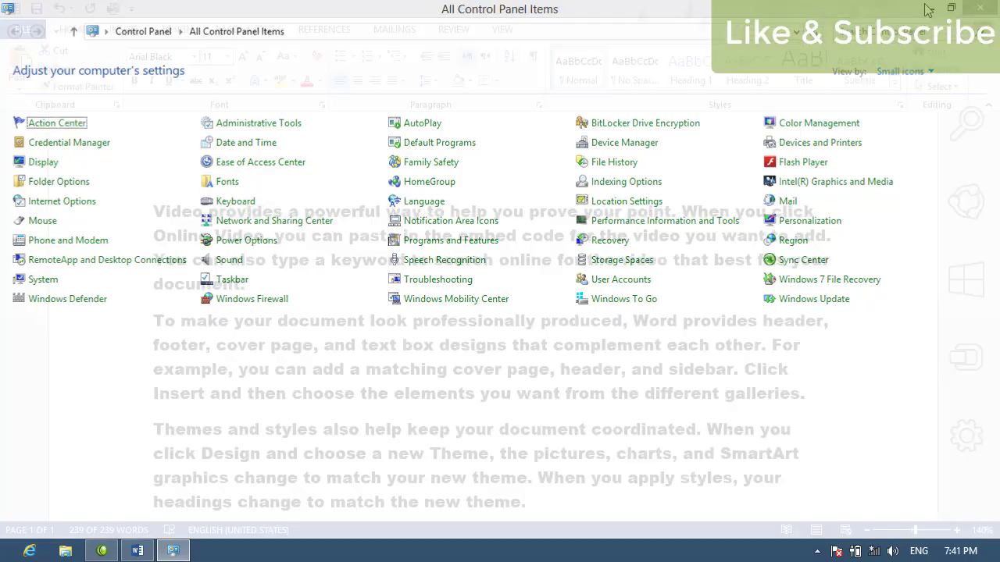
- Try the unavailable IrAN font, decline the warning to keep Arial Black, then minimise Word
click(176, 56)
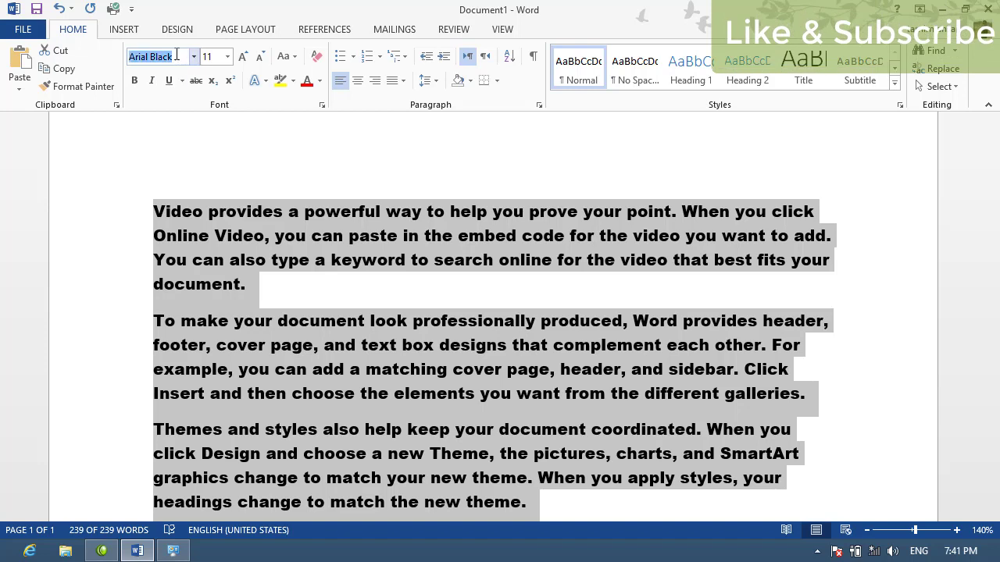
text(Ir)
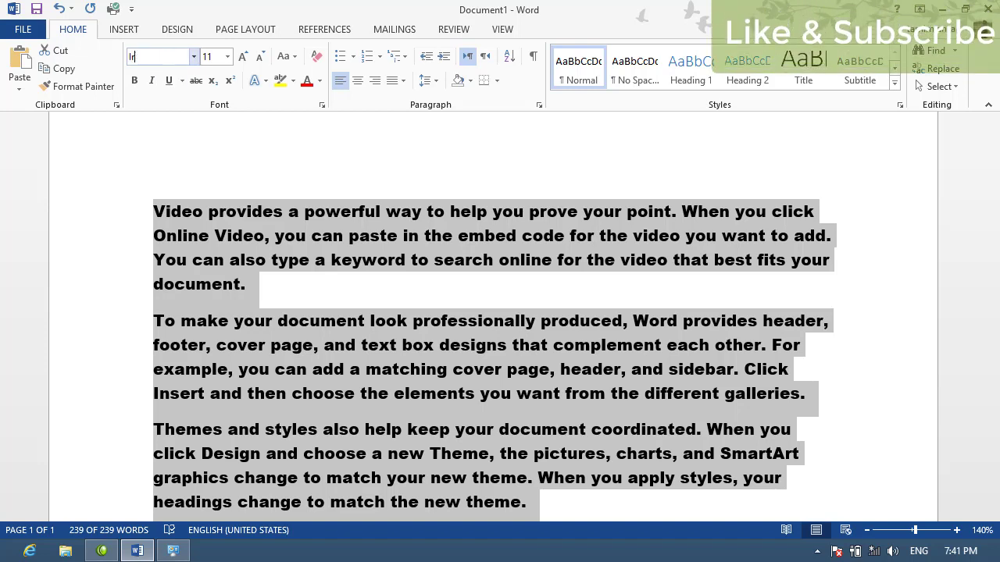
key(BackSpace)
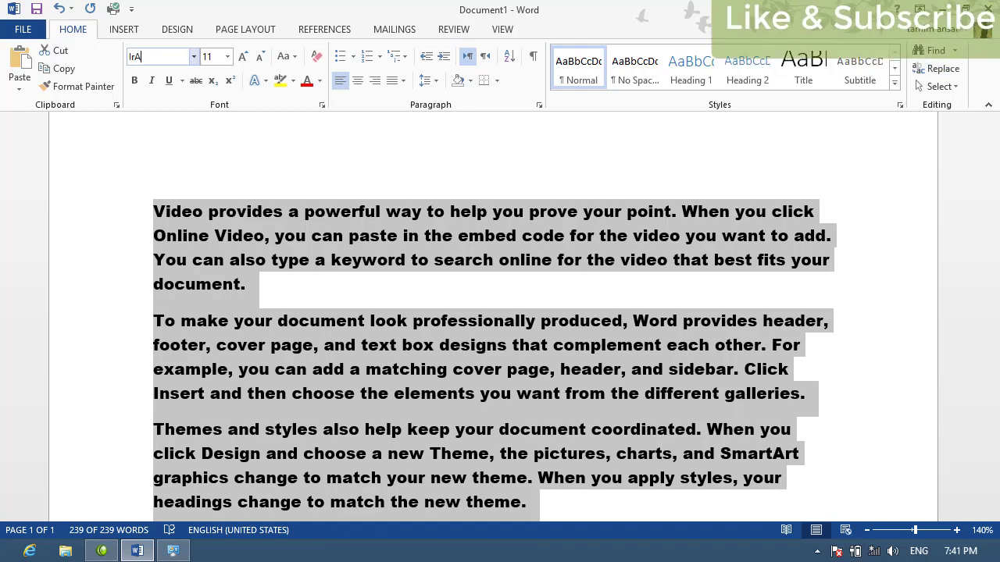
text(rA)
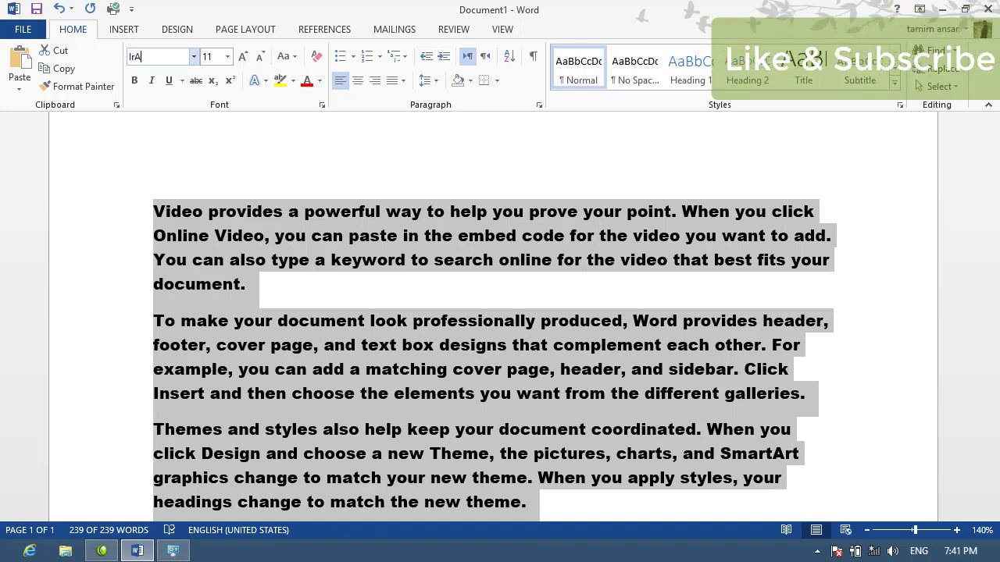
text(N)
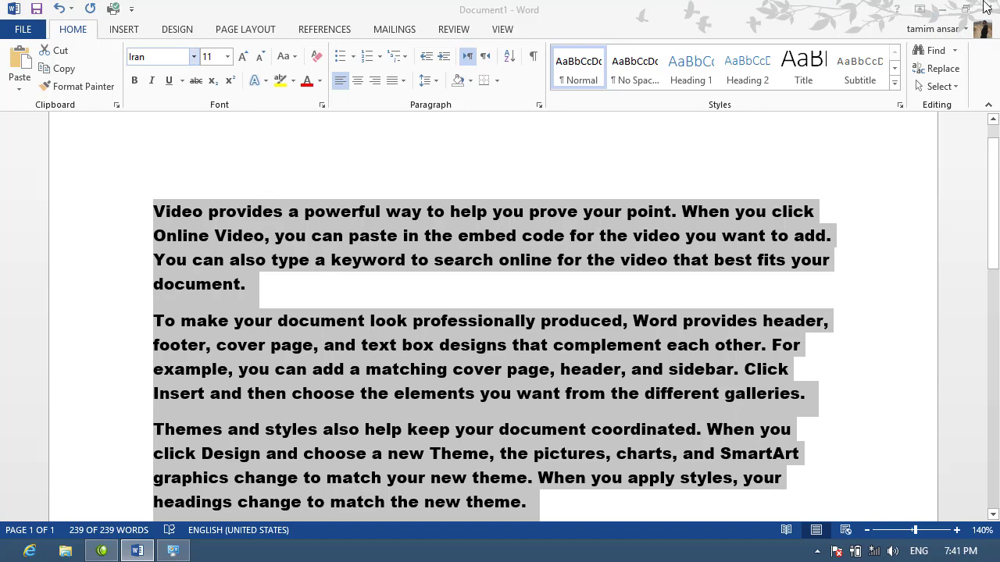
click(542, 321)
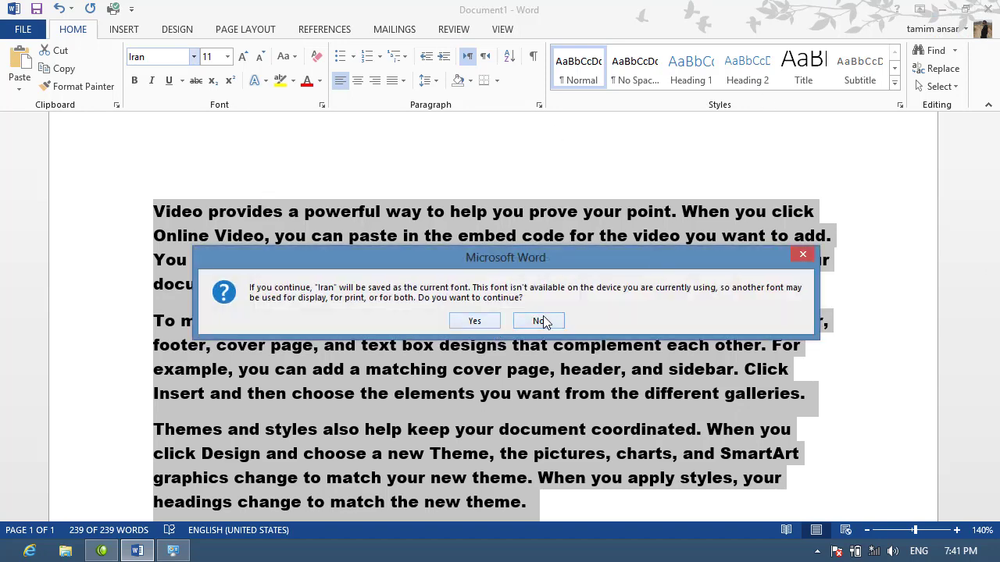
click(941, 8)
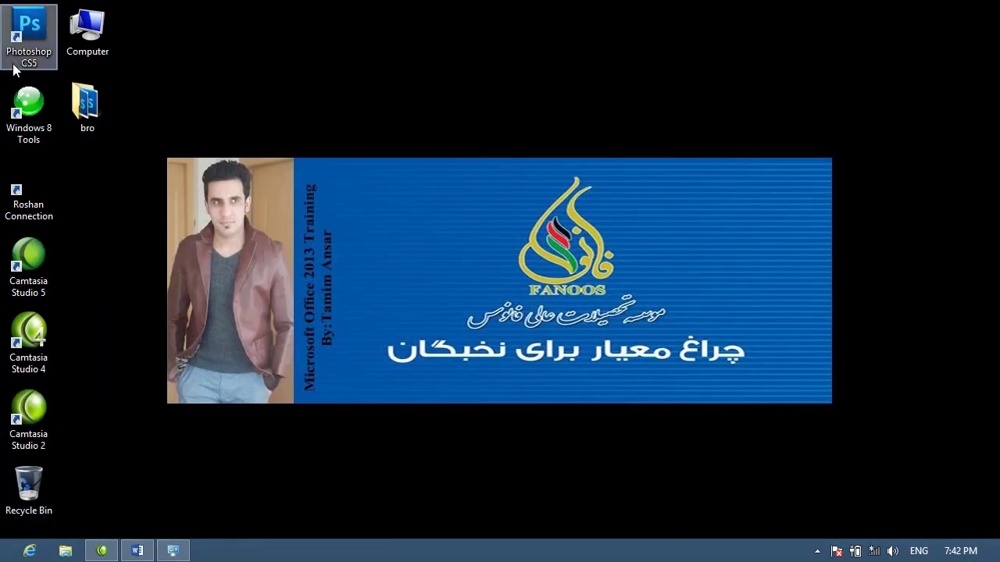
- Open _Tools > 384 Farsi Fonts new and launch the Setupm.exe installer
double_click(42, 113)
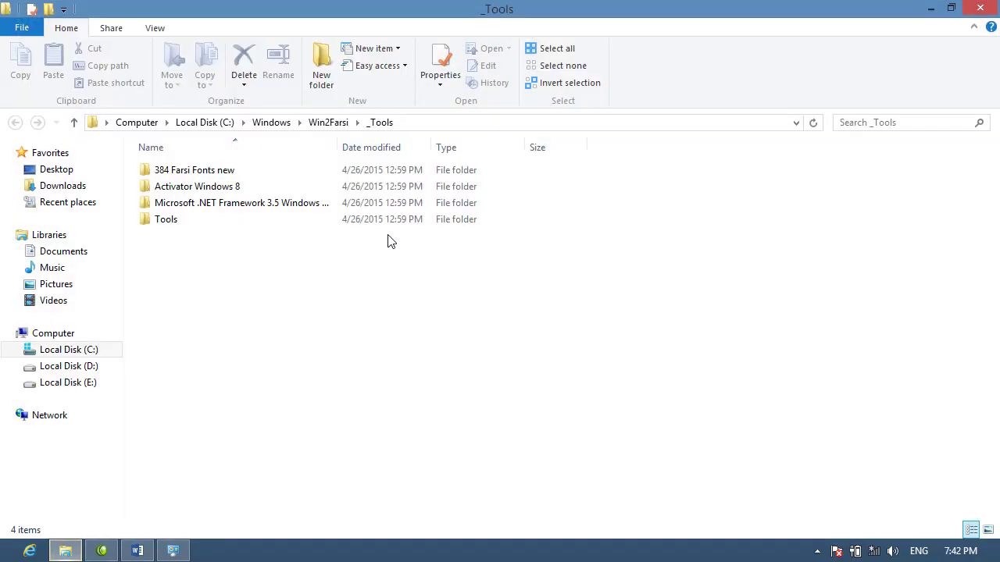
double_click(209, 171)
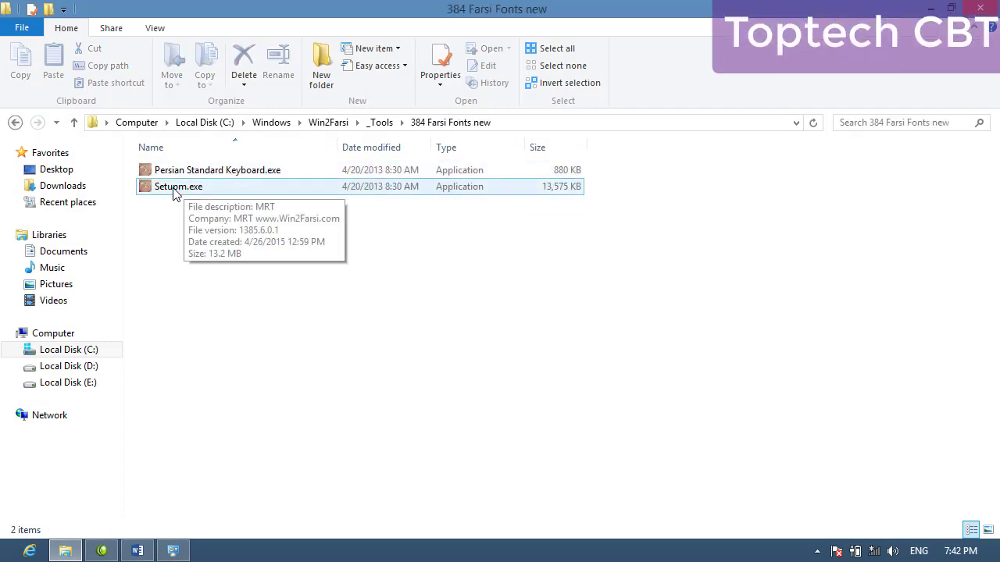
click(174, 192)
double_click(174, 191)
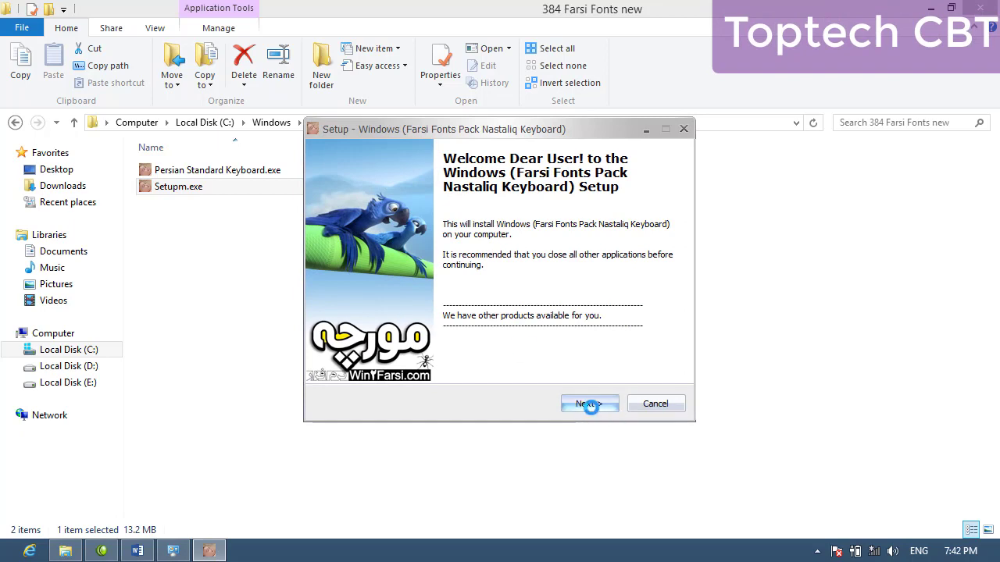
- Complete the Farsi Fonts Pack installation with Next, Next, Install, and close the folder window
click(592, 408)
click(593, 406)
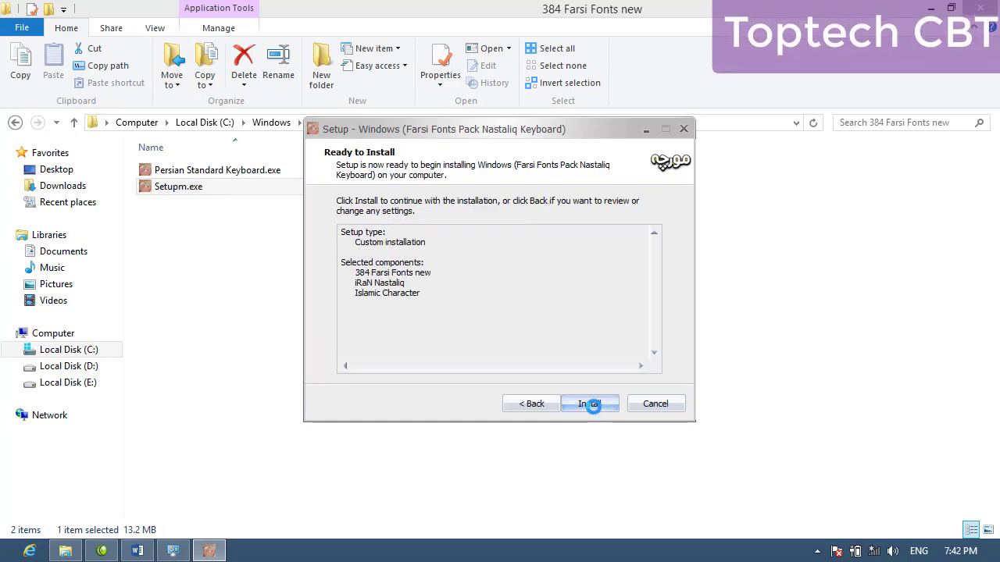
click(593, 406)
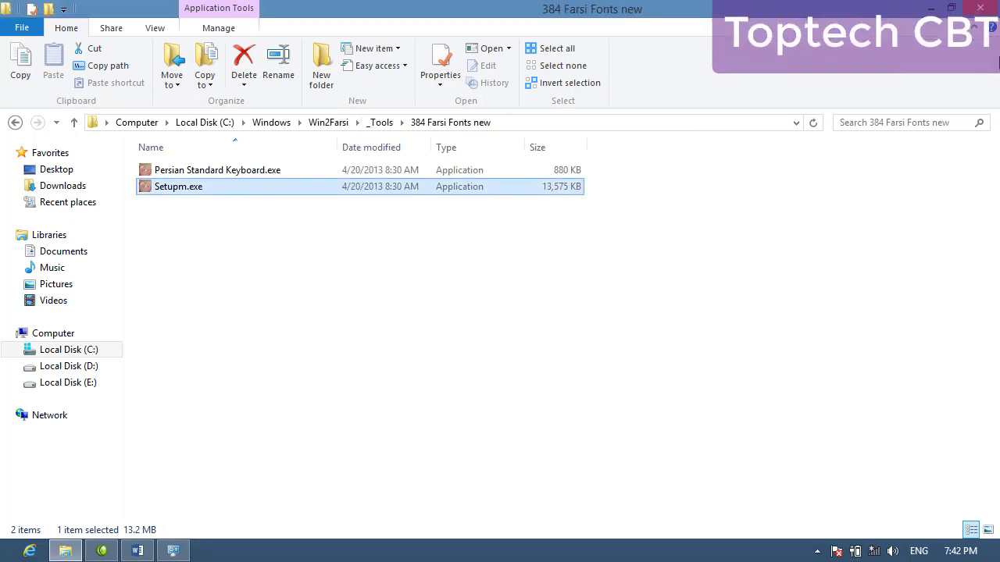
click(988, 7)
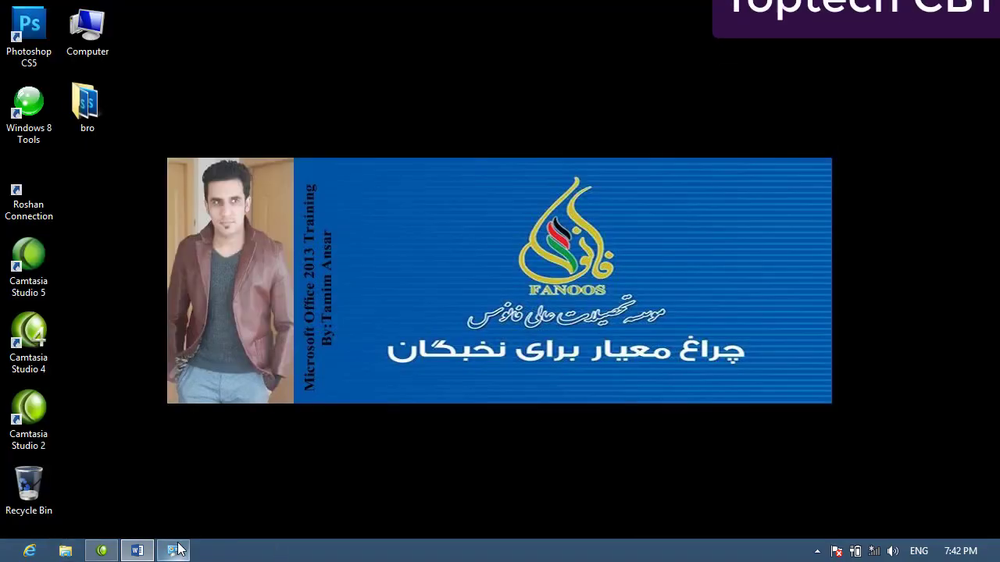
- Apply IranNastaliq to the sample paragraphs, then delete all the text to leave an empty page
click(137, 553)
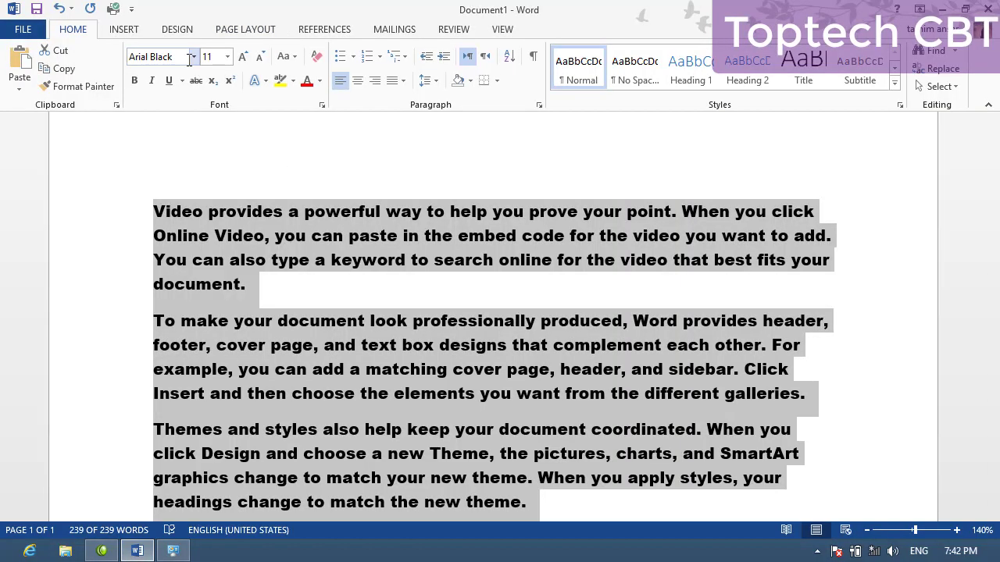
click(160, 56)
text(ImpactIran)
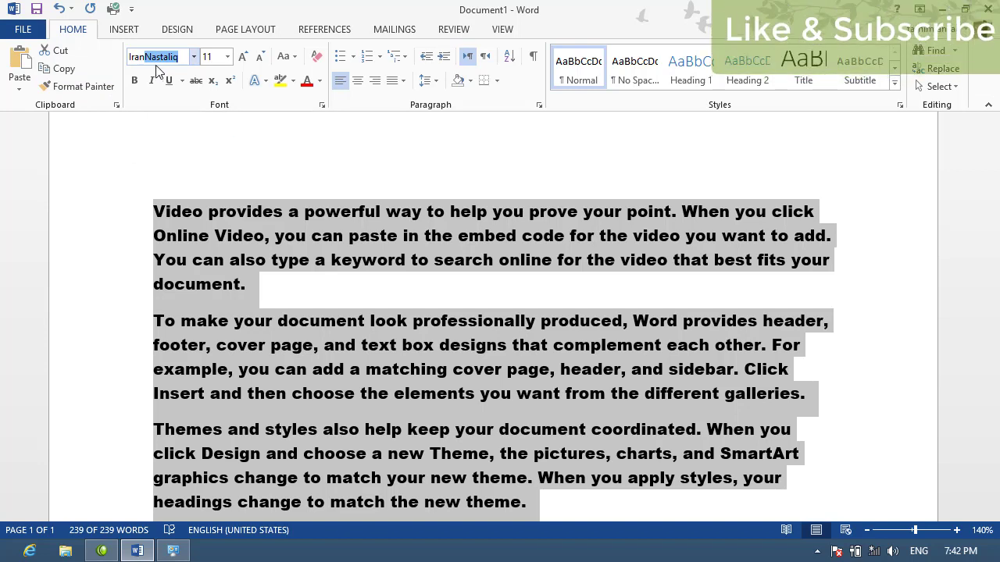
mouse_move(492, 328)
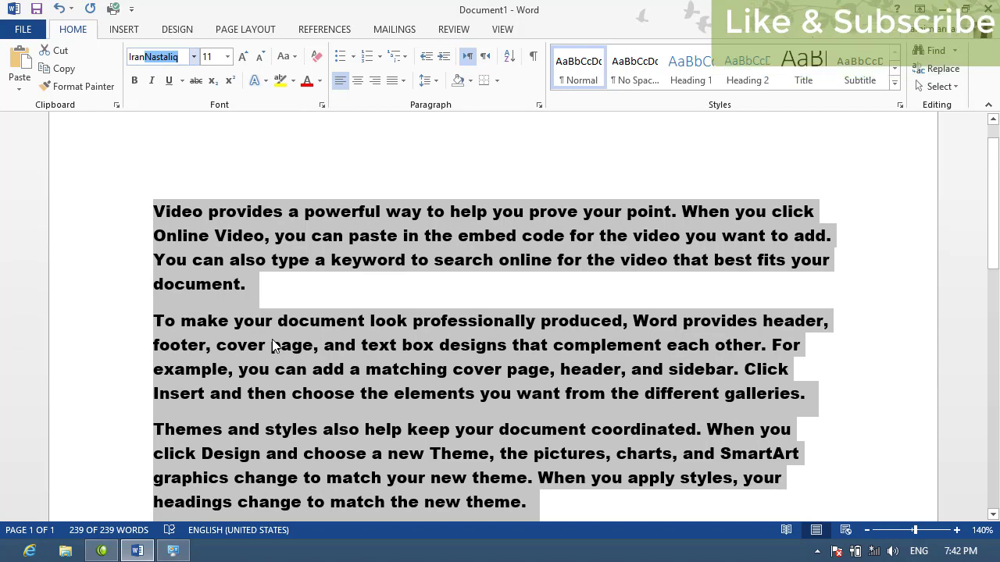
key(Return)
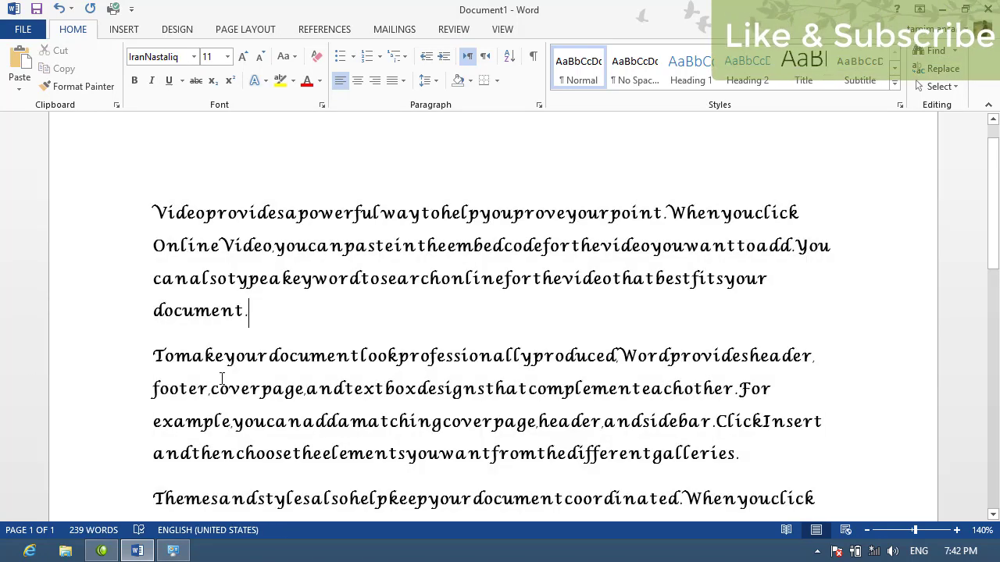
key(ctrl+a)
key(Delete)
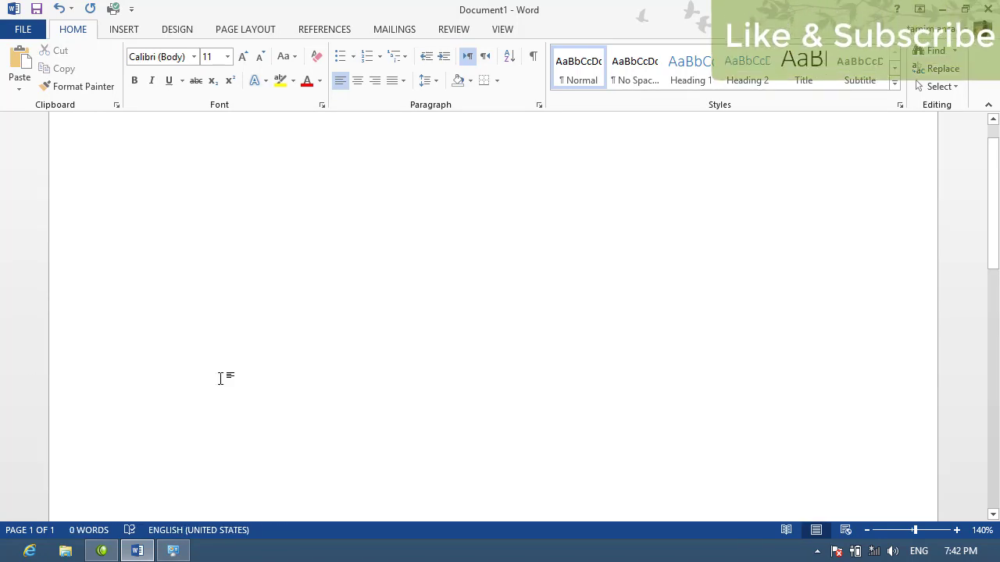
- Type the Persian basmala 'بسم الله الرحمن الرحی' using the Persian keyboard layout
key(alt+shift)
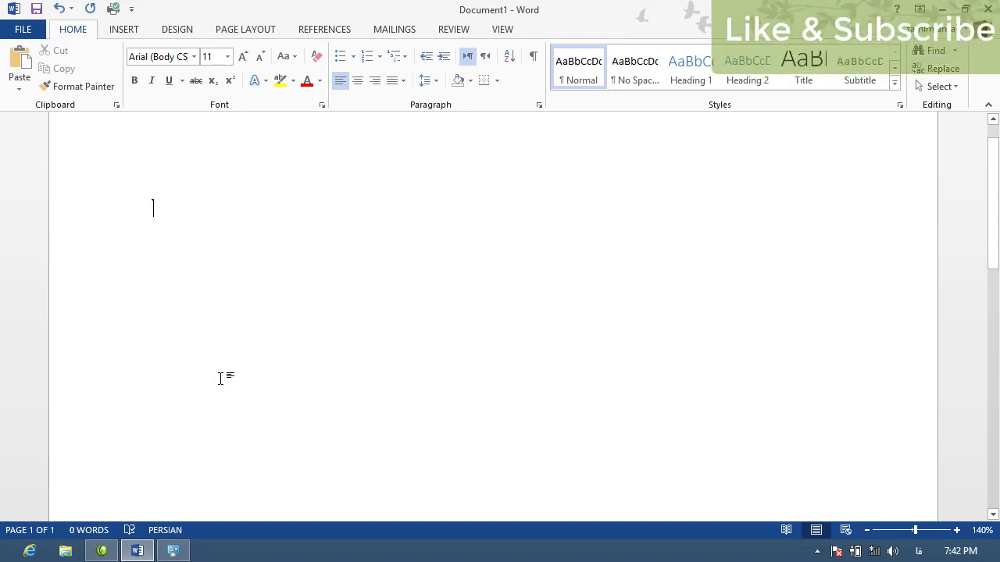
text(بسم ال)
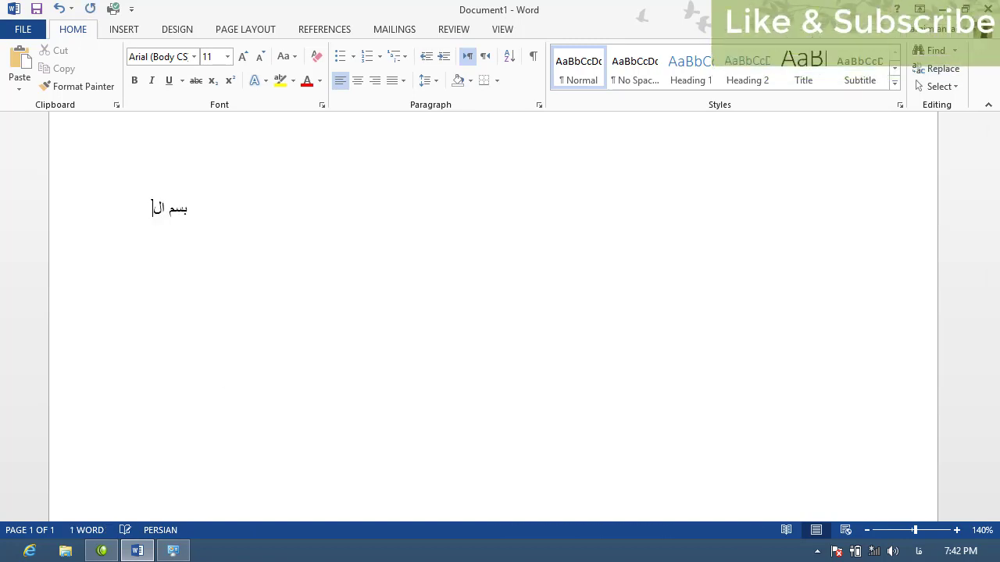
text(له الر)
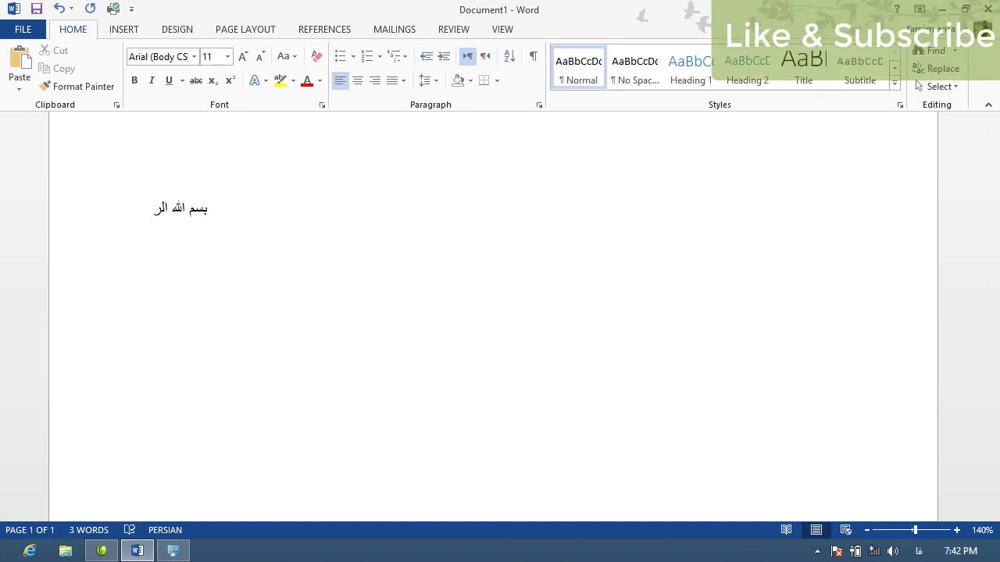
text(حم)
key(BackSpace)
key(BackSpace)
text(حمن ال)
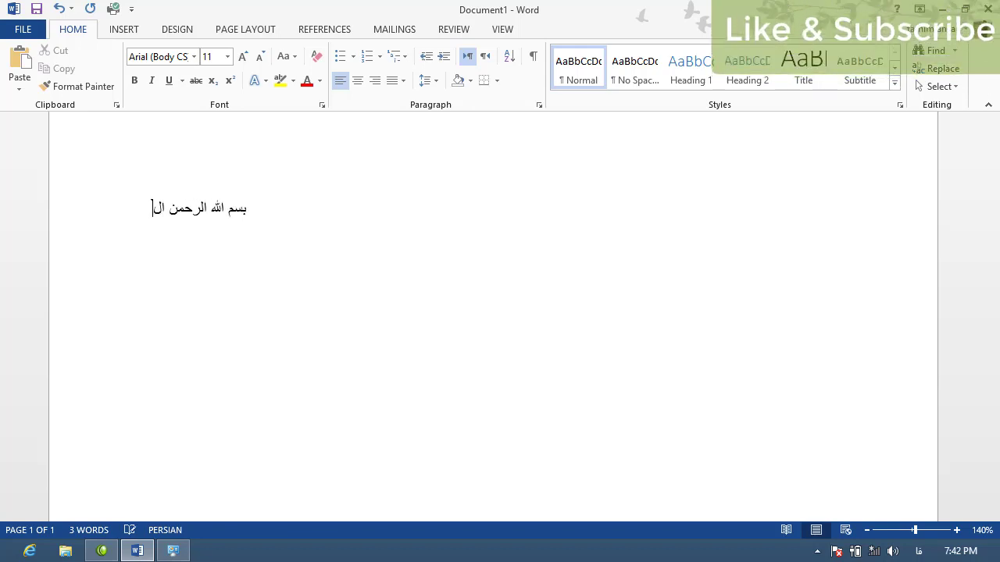
text(رحیم)
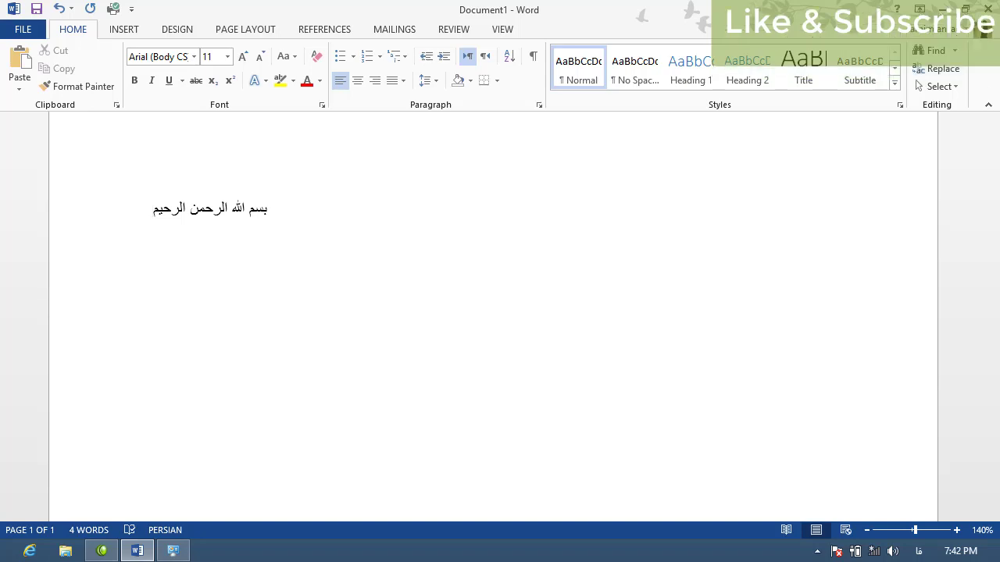
- Enlarge the basmala to 48 pt and centre it on the page
key(ctrl+a)
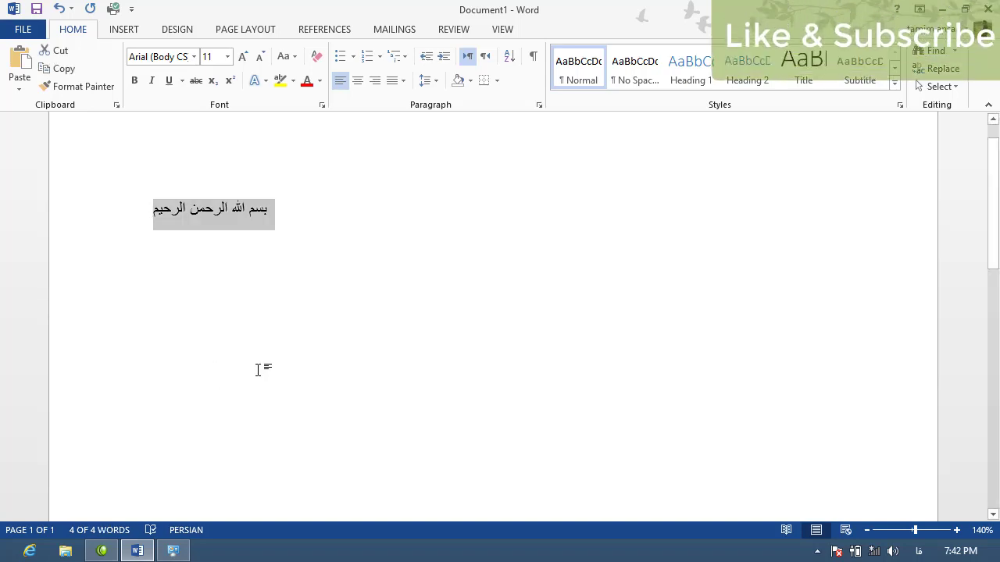
key(ctrl+shift+greater)
key(ctrl+shift+greater)
key(ctrl+shift+greater)
key(ctrl+shift+greater)
key(ctrl+shift+greater)
key(ctrl+shift+greater)
key(ctrl+shift+greater)
key(ctrl+shift+greater)
key(ctrl+shift+greater)
key(ctrl+shift+greater)
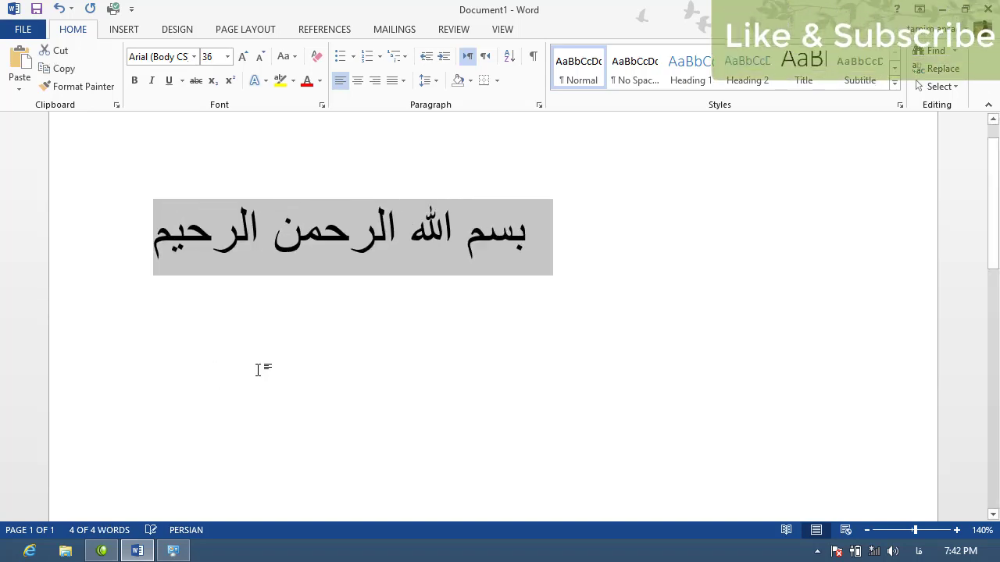
key(ctrl+shift+greater)
key(ctrl+shift+greater)
key(ctrl+shift+less)
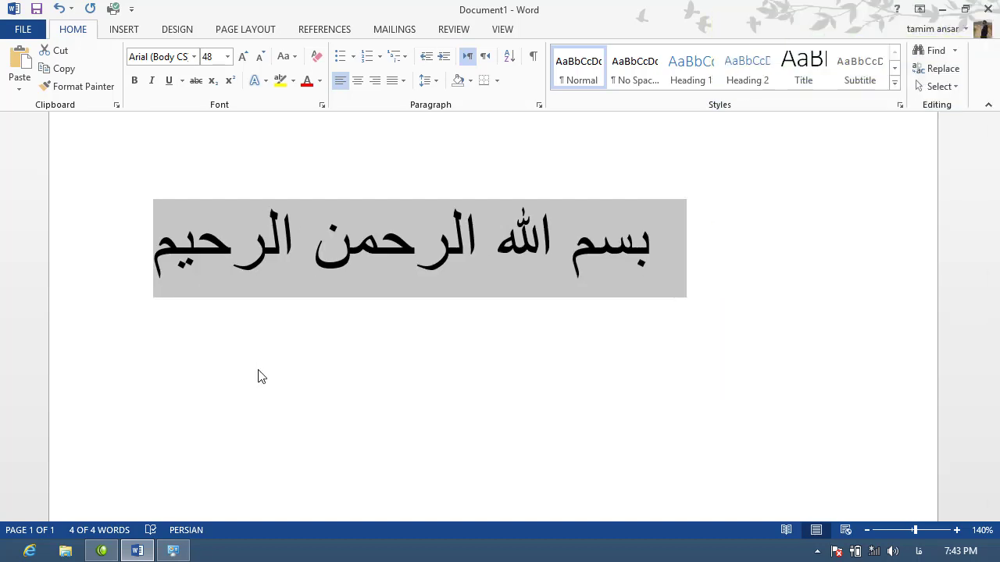
click(357, 80)
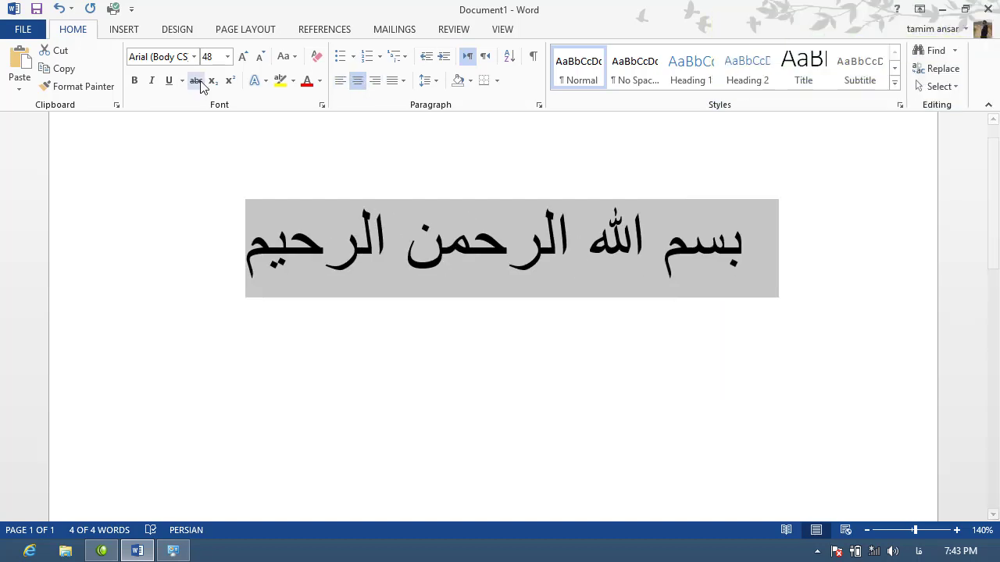
click(195, 57)
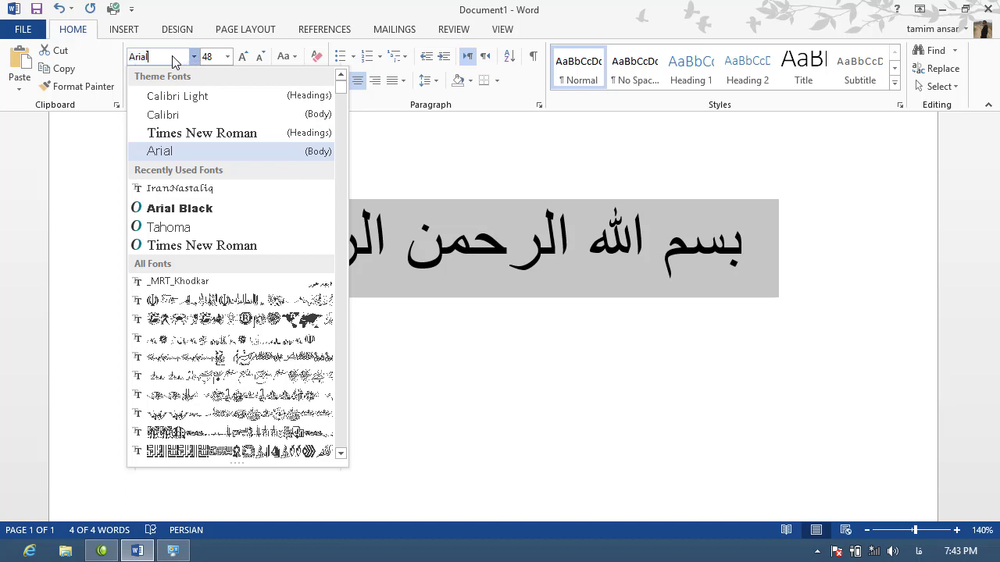
- Set the basmala in IranNastaliq via the Font name box, then reselect the whole line
key(BackSpace)
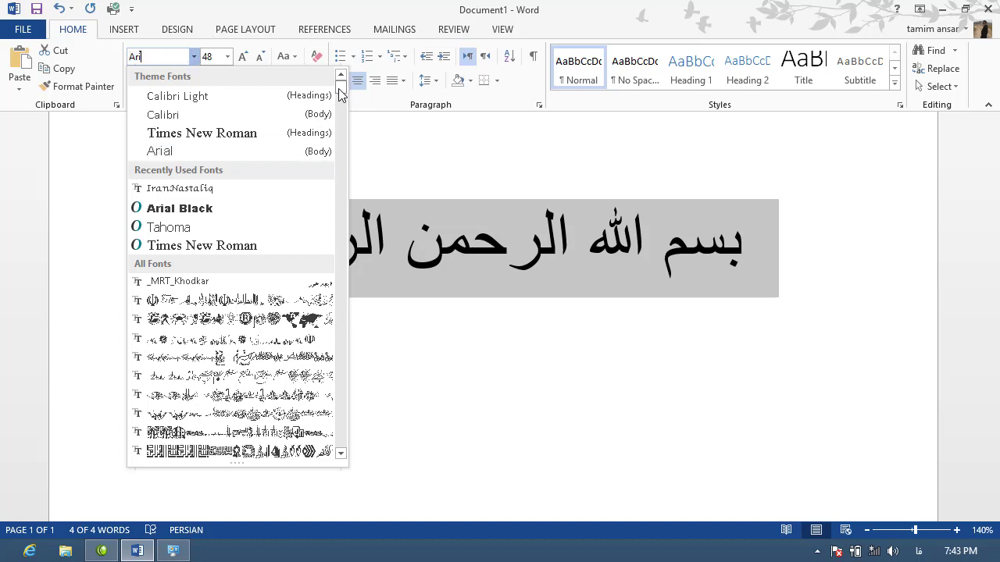
mouse_move(341, 94)
mouse_down()
mouse_move(340, 167)
mouse_move(338, 84)
mouse_up()
key(Escape)
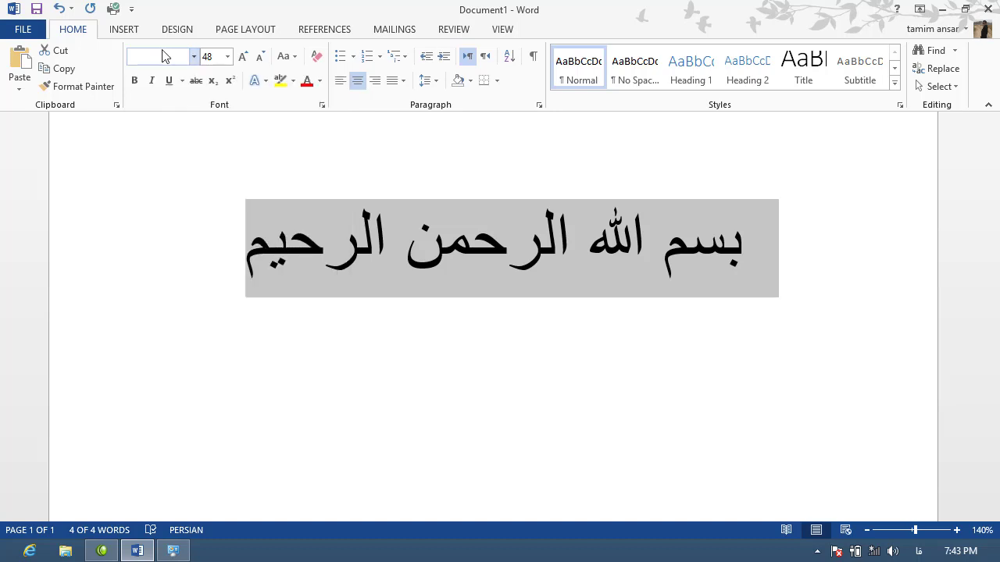
text(IranNastaliq)
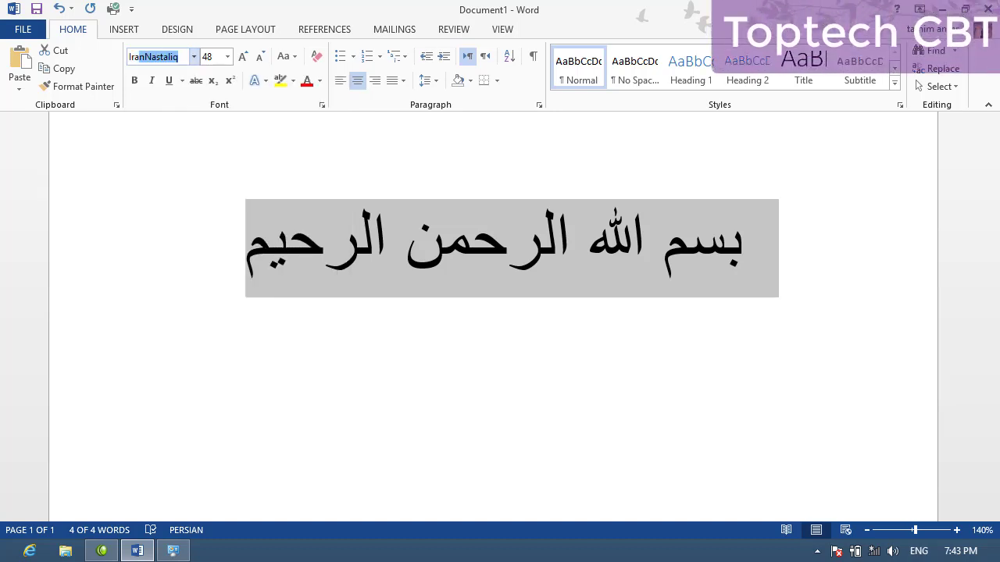
key(Return)
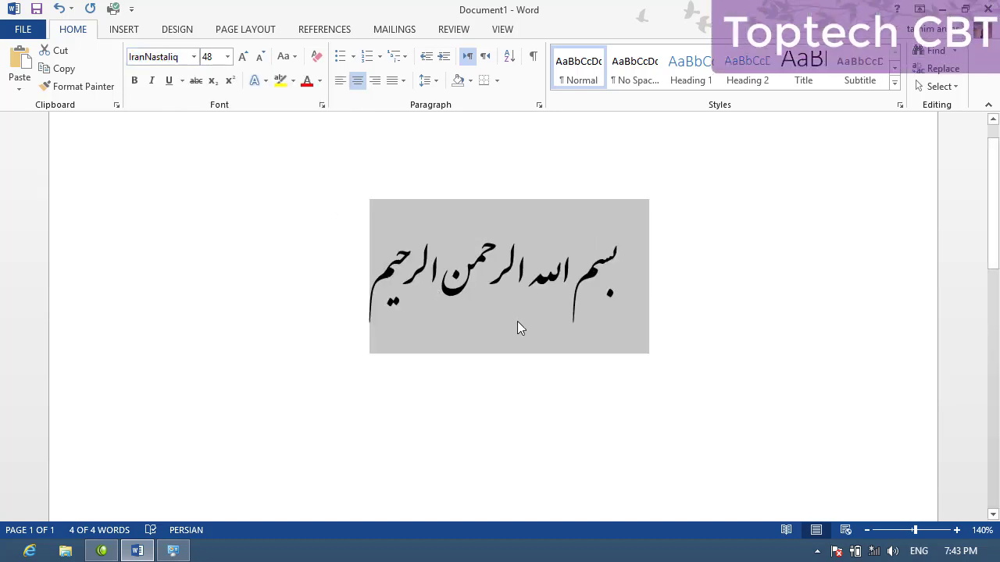
click(623, 344)
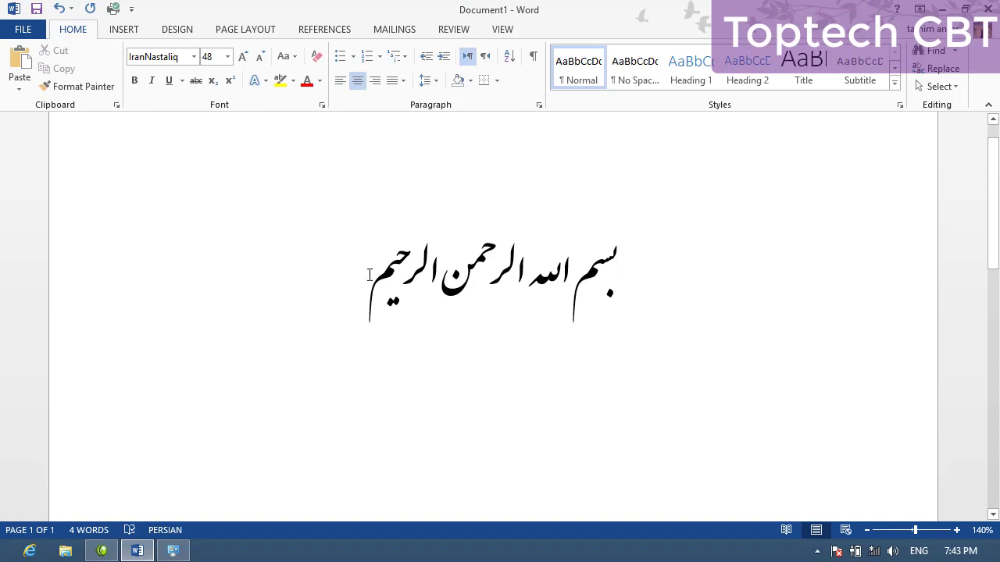
drag(353, 271, 612, 311)
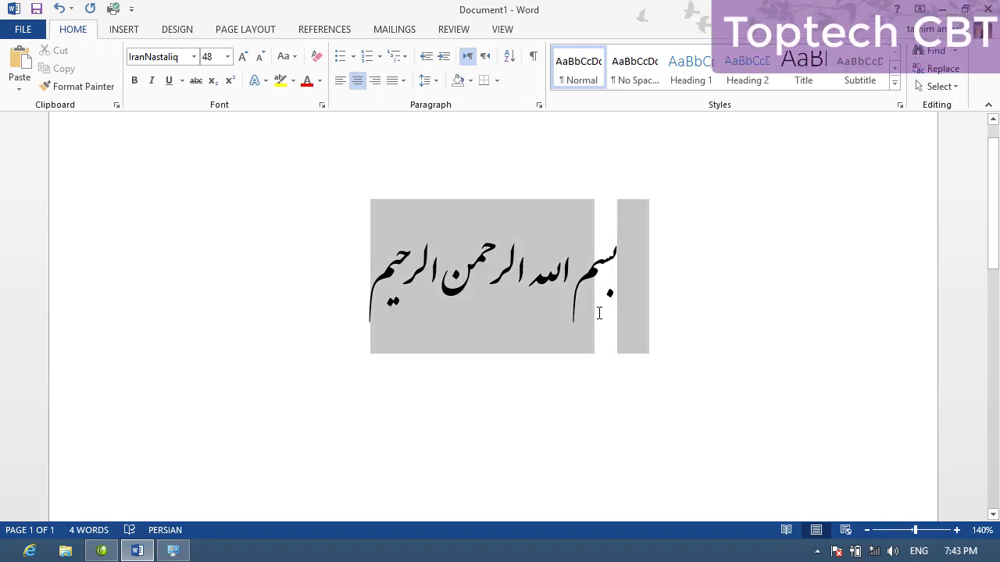
drag(613, 311, 614, 314)
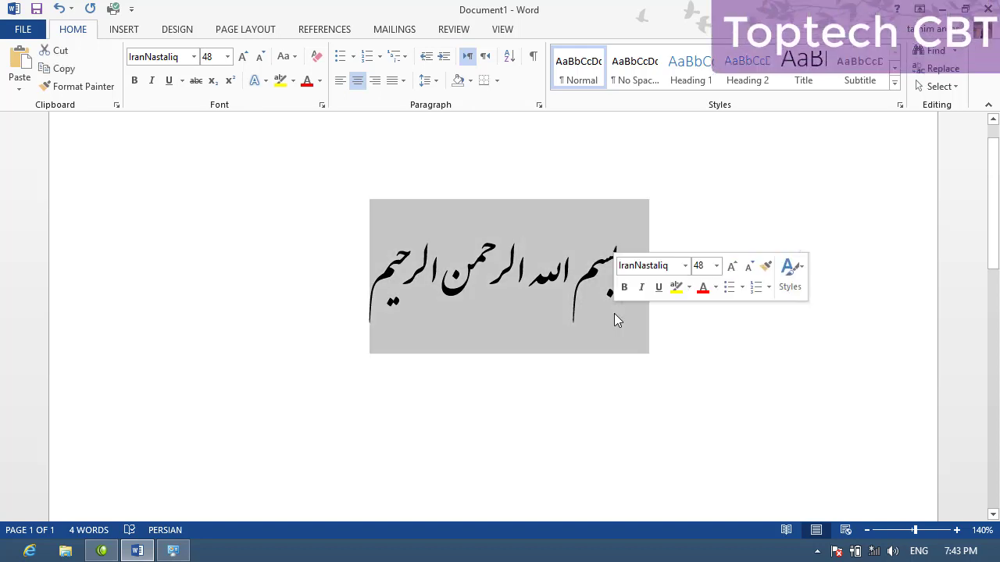
key(super+r)
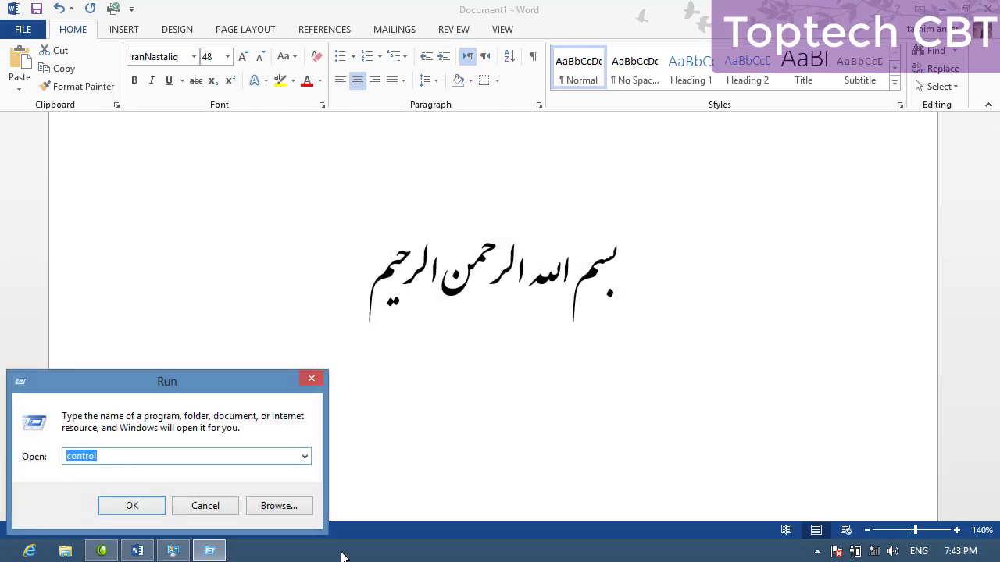
key(Return)
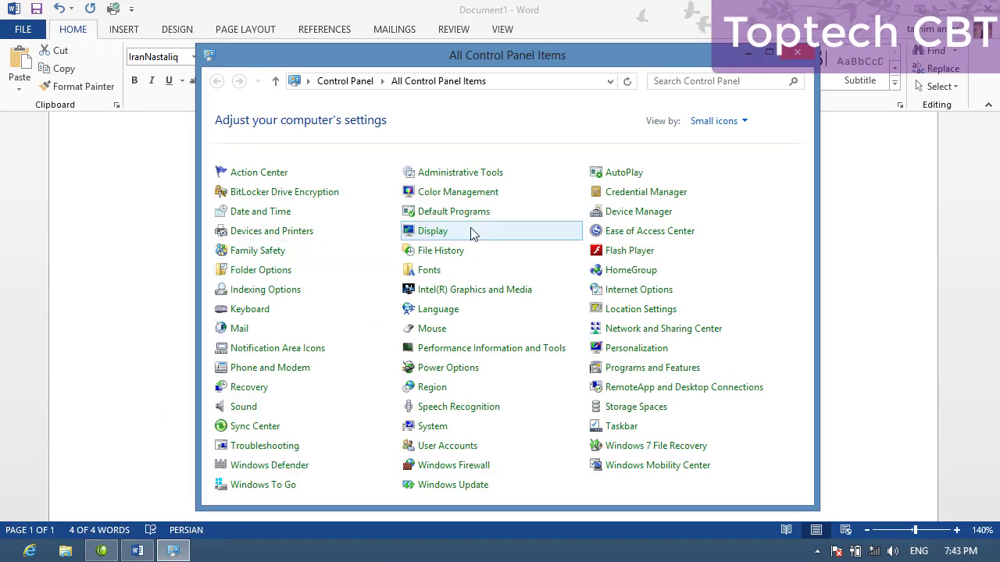
double_click(522, 55)
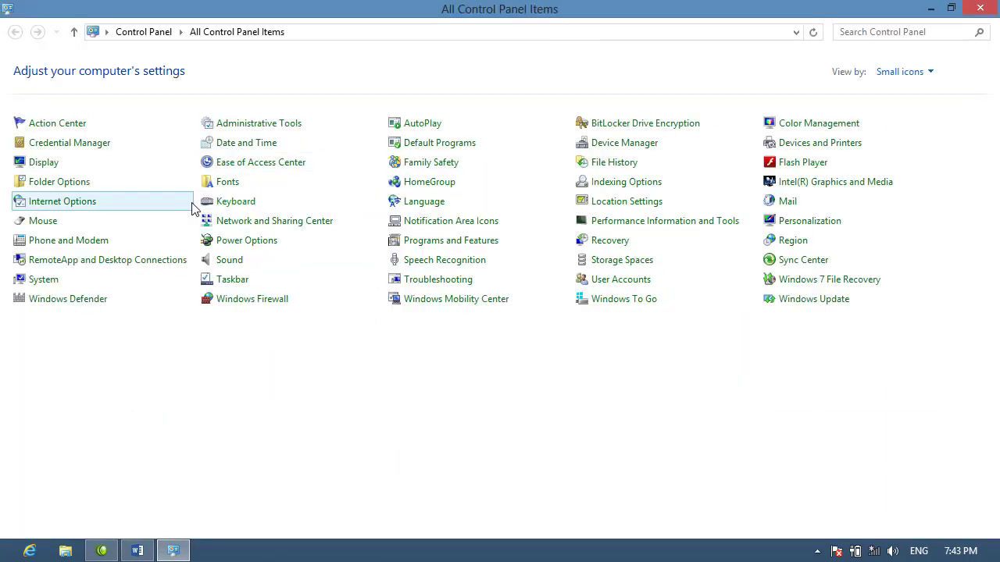
click(233, 185)
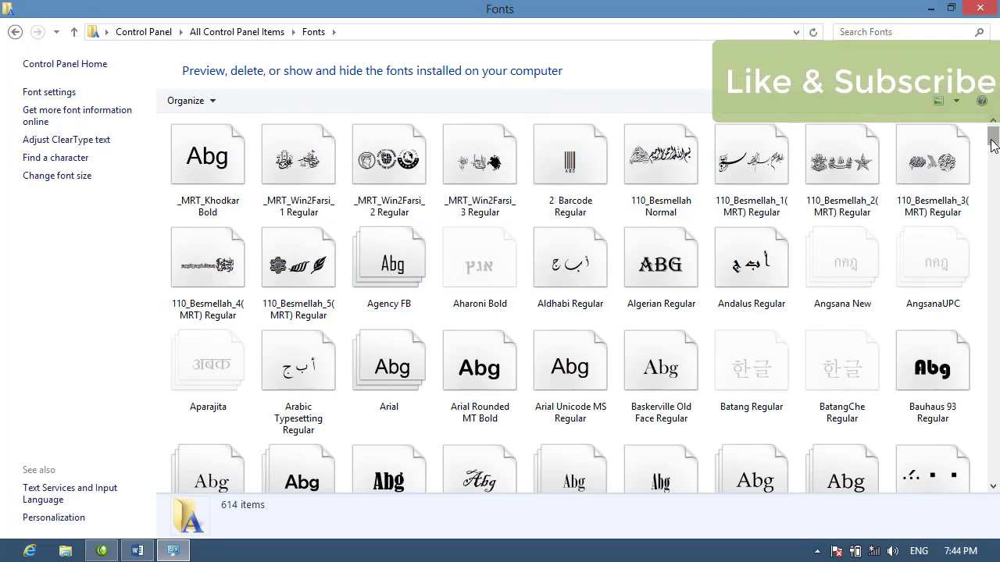
mouse_move(994, 145)
mouse_down()
mouse_move(995, 226)
mouse_move(986, 144)
mouse_up()
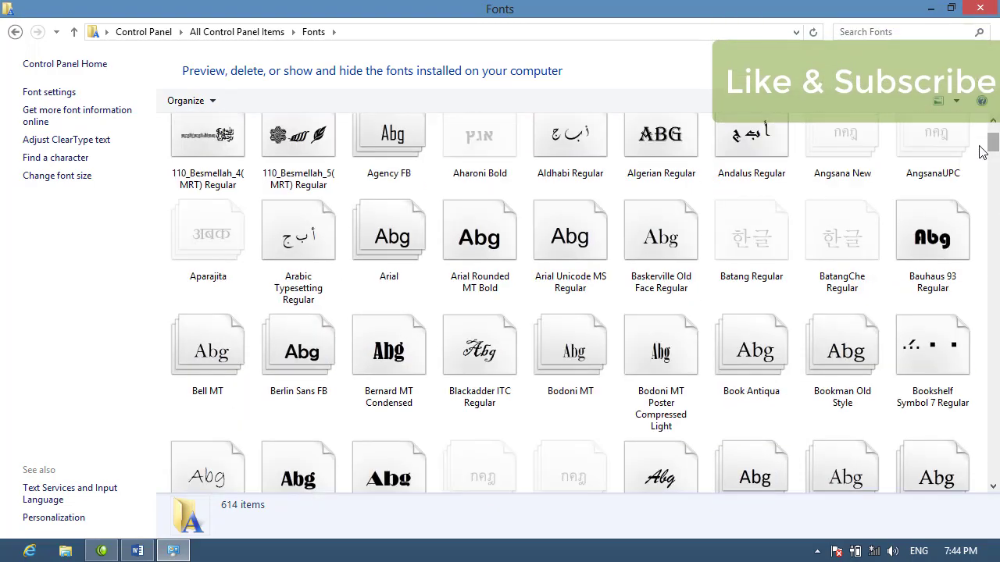
click(988, 11)
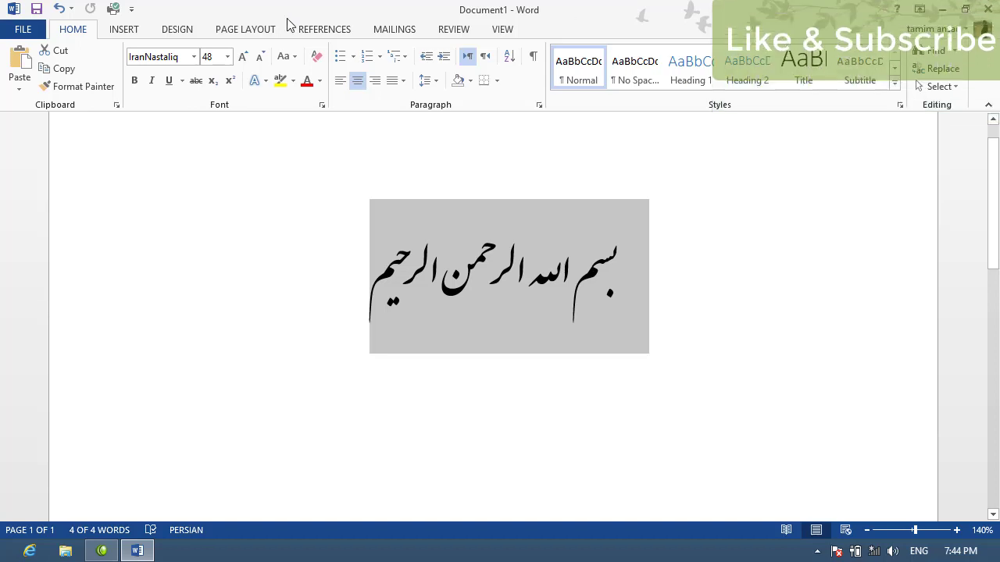
- Resize the basmala to 90 pt, passing through 72 and 100 pt
click(229, 56)
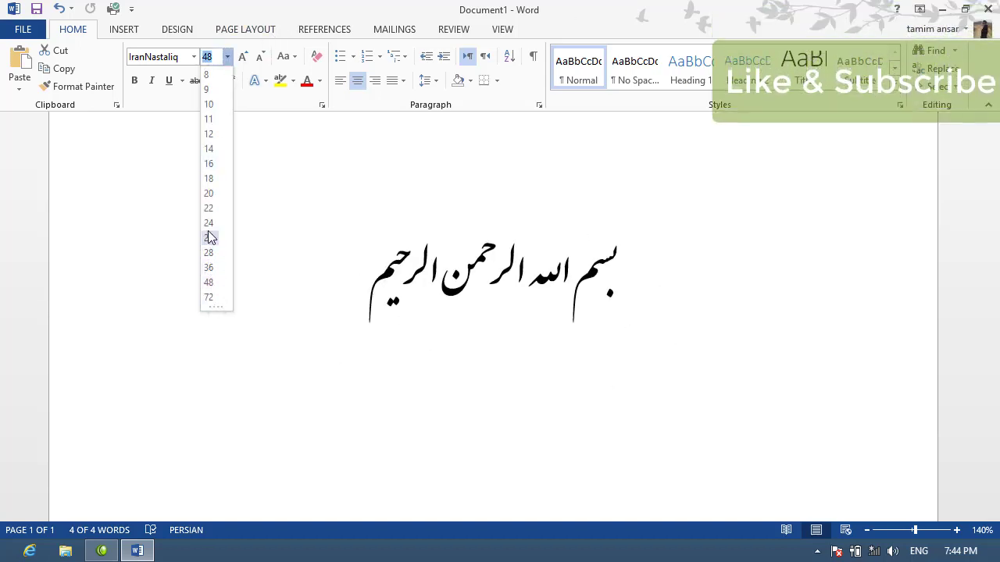
click(208, 298)
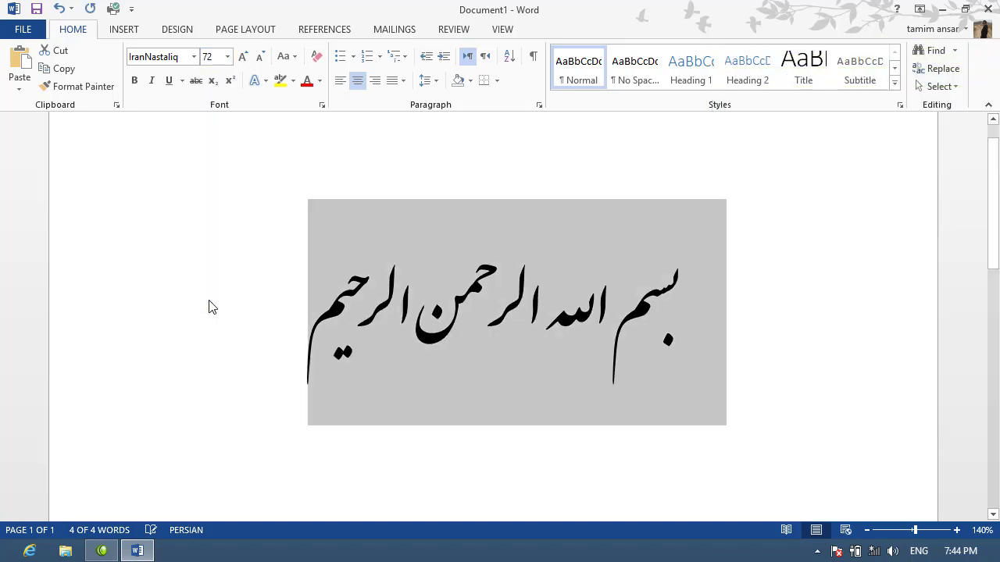
click(243, 57)
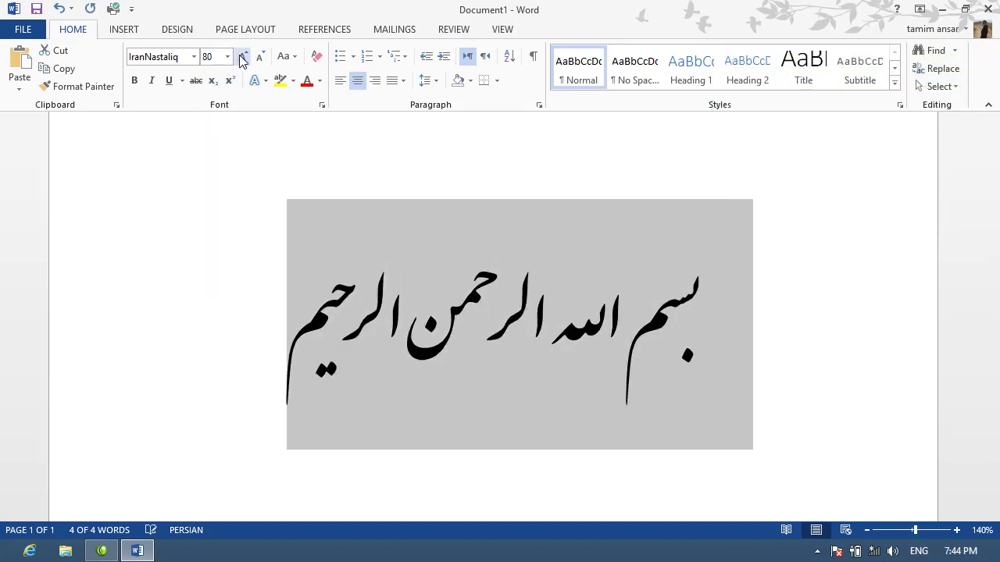
click(243, 58)
click(243, 58)
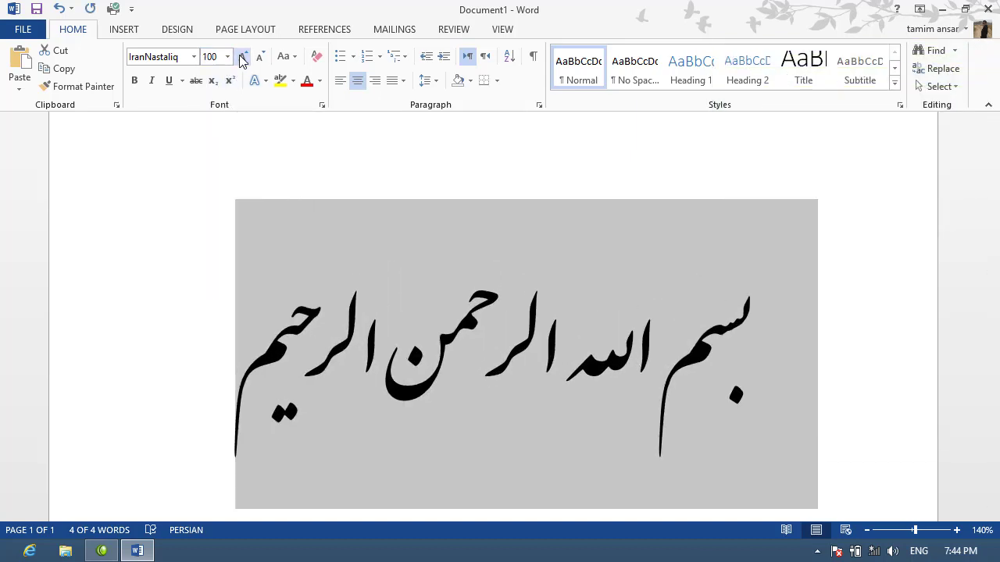
click(261, 59)
click(261, 60)
click(261, 60)
click(261, 59)
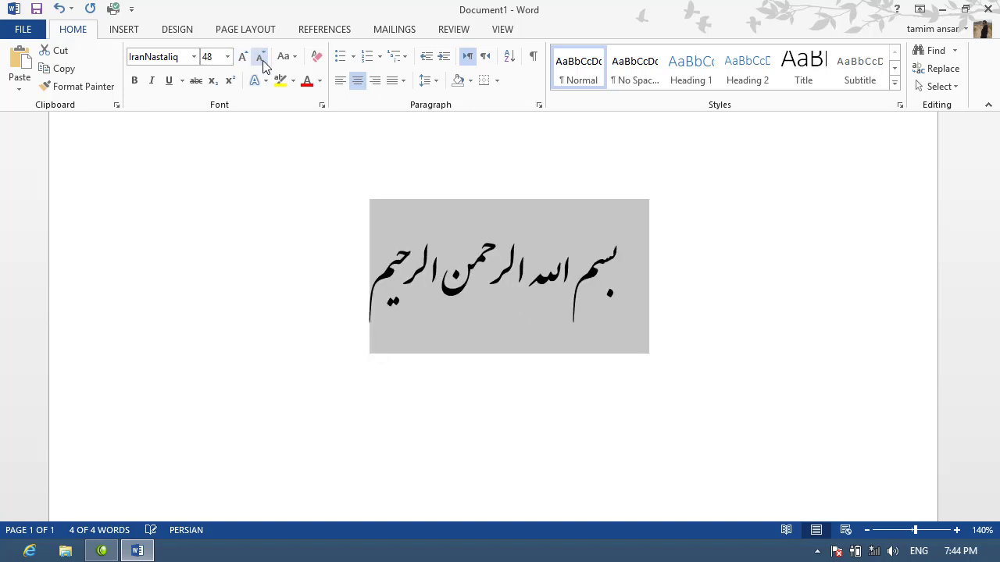
click(243, 58)
click(243, 58)
click(243, 58)
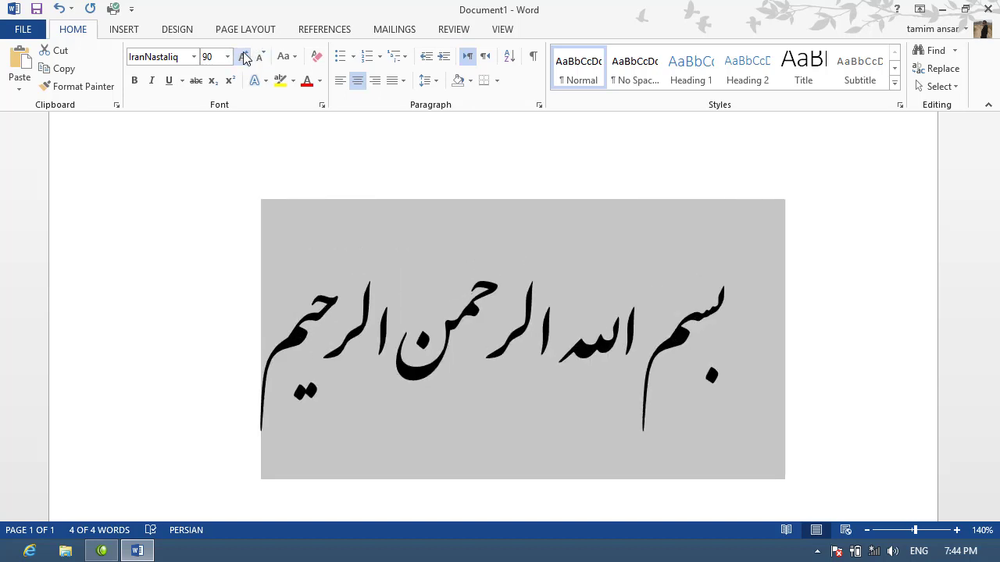
- Make the basmala bold, single-underlined and struck through, with italics removed
click(132, 82)
click(152, 81)
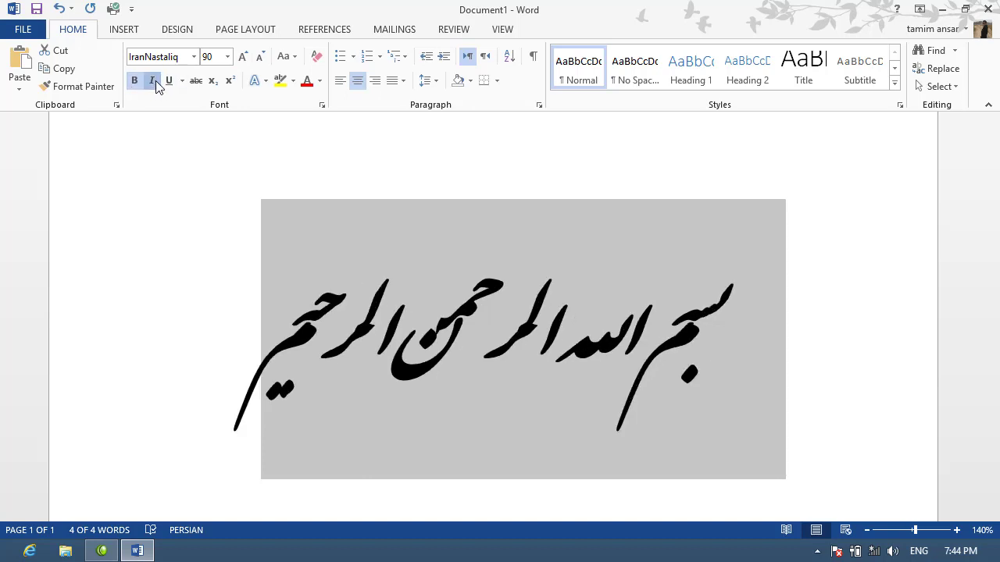
click(155, 81)
click(169, 81)
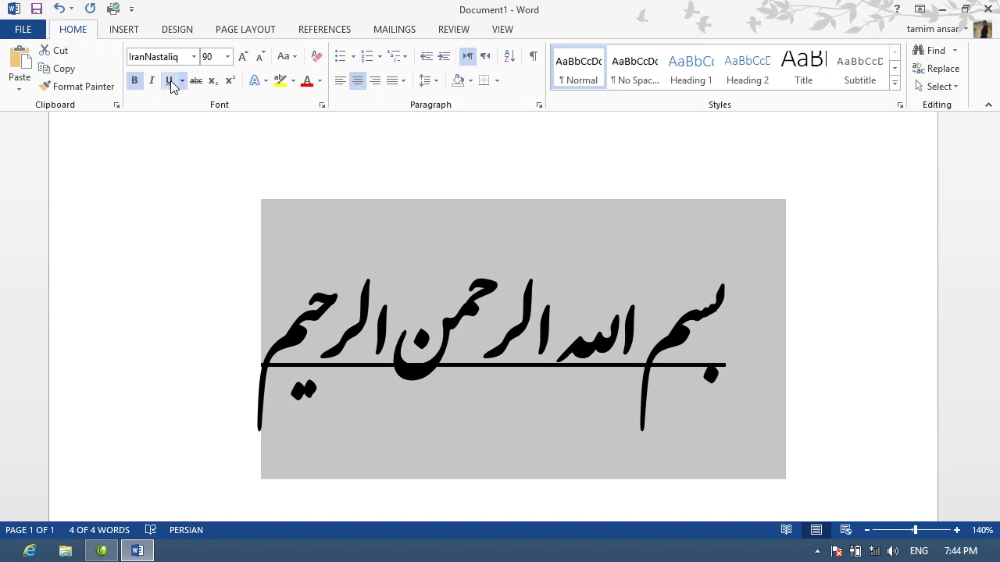
click(182, 80)
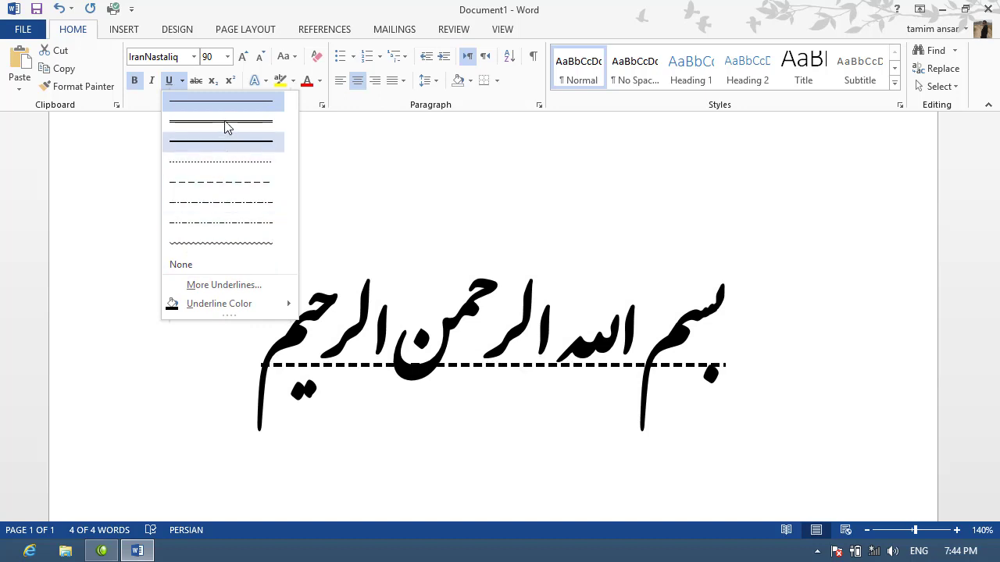
click(187, 88)
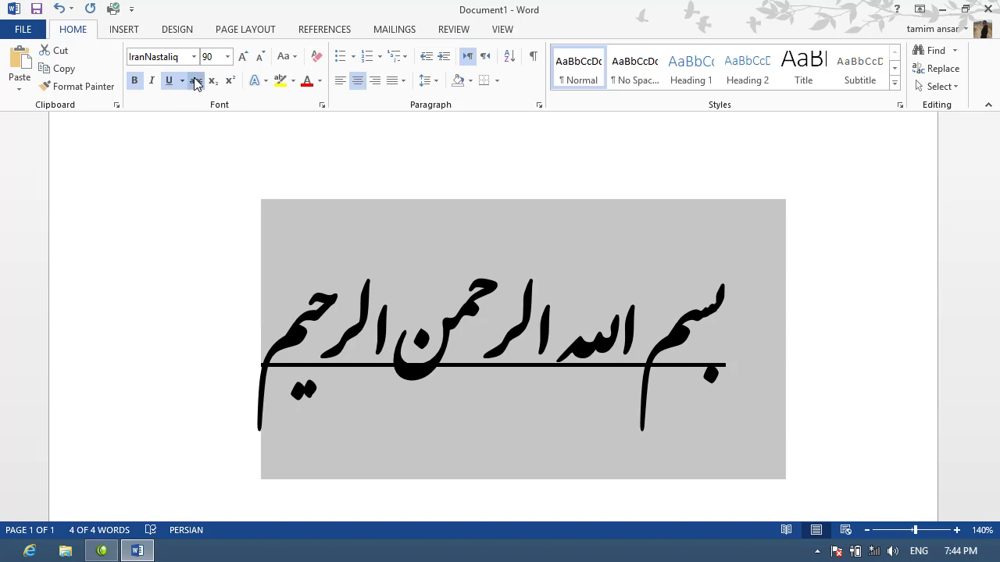
click(195, 82)
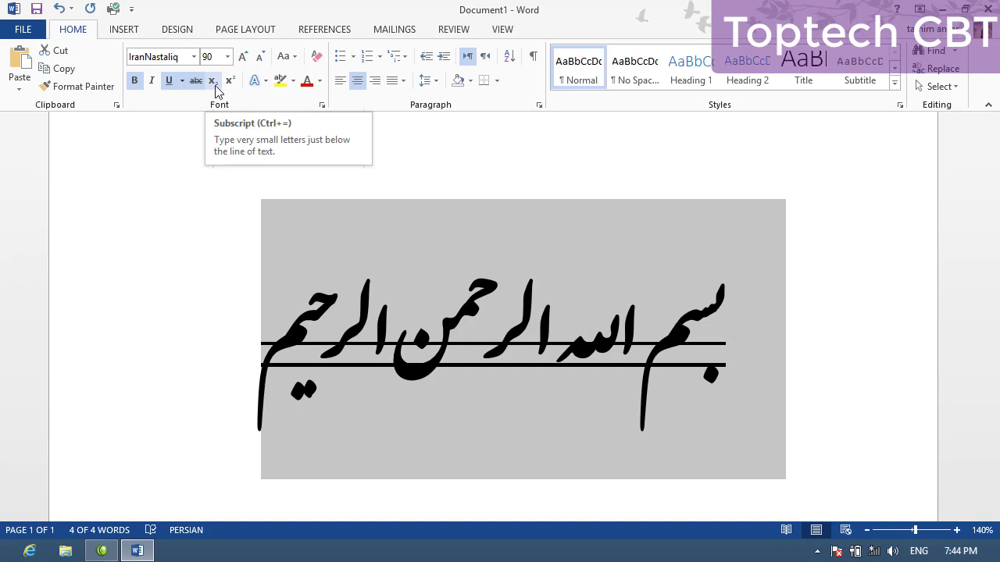
- Add the English text 'windows' and 'xp' on new lines below the basmala
click(797, 406)
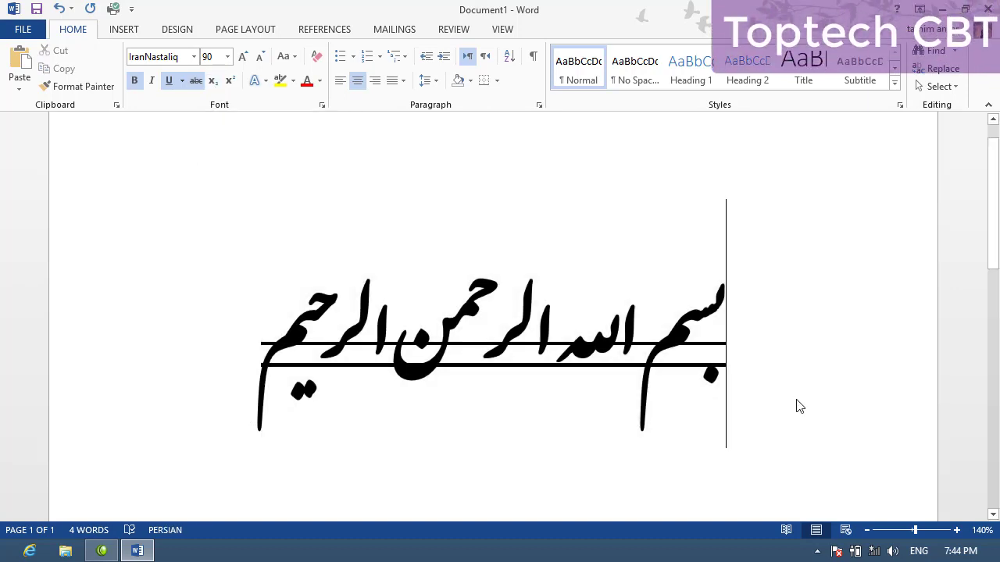
key(Return)
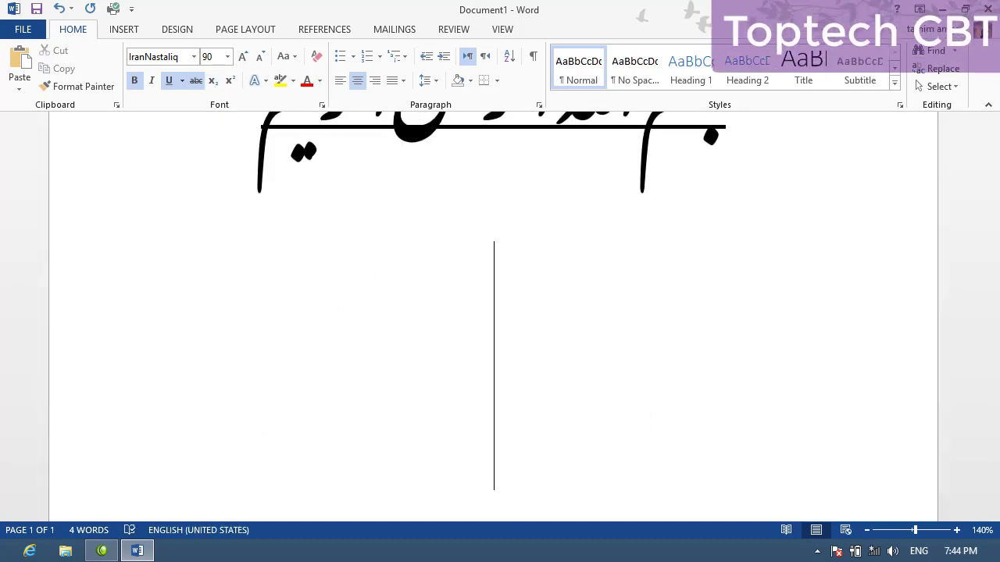
key(alt+shift)
text(صهص)
key(BackSpace)
key(BackSpace)
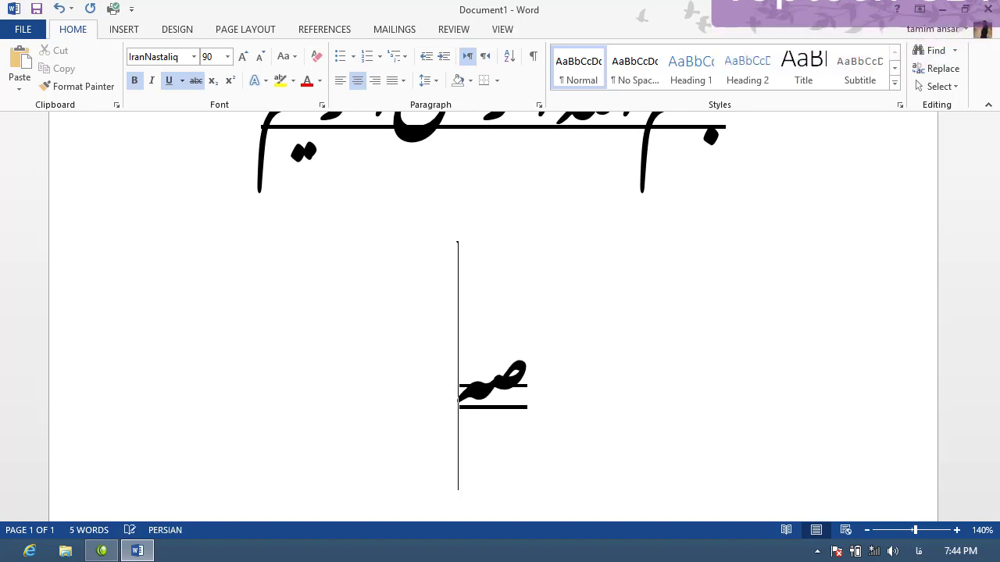
key(BackSpace)
key(alt+shift)
text(win)
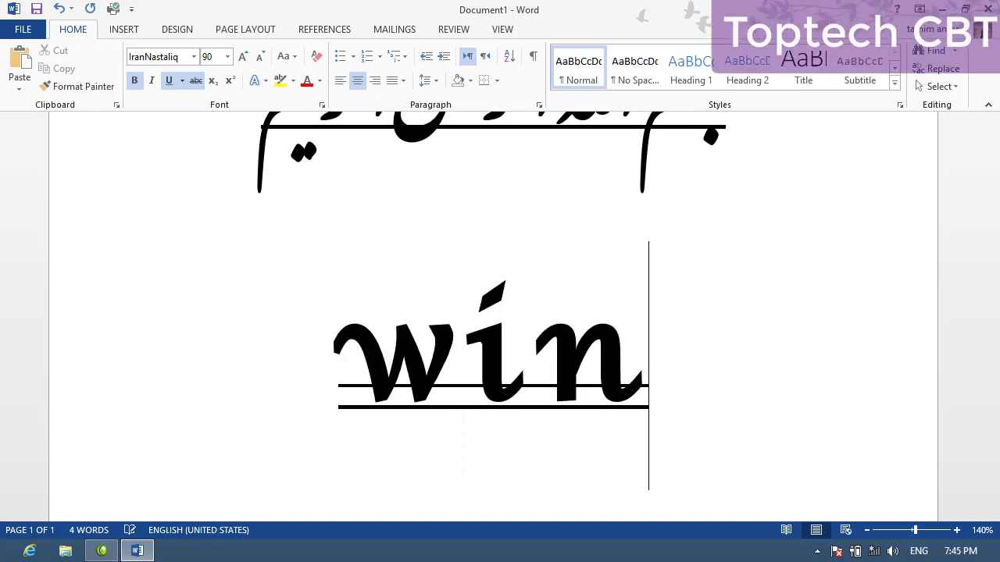
text(dows)
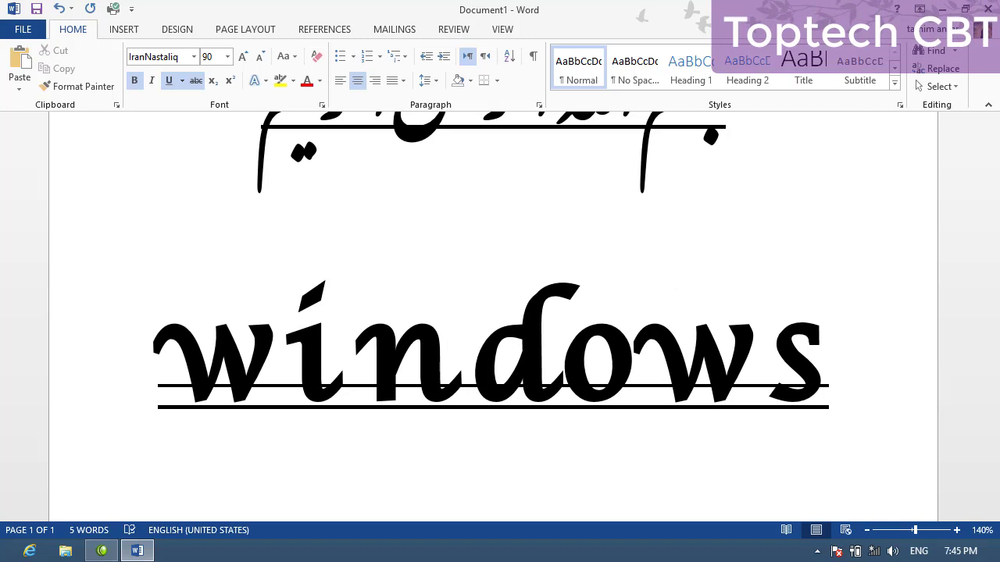
key(Return)
text(xp)
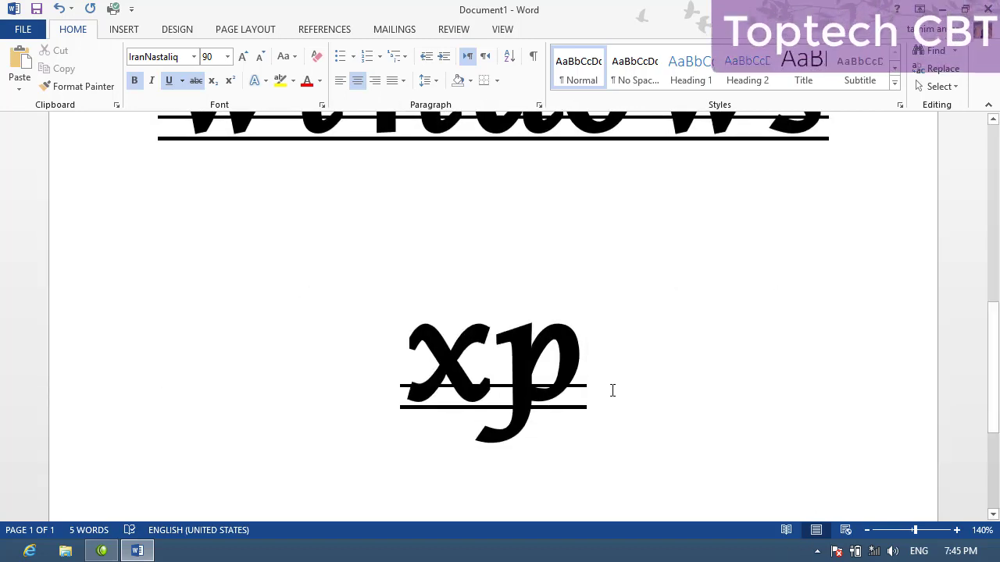
- Shrink the basmala and new text from 90 pt down to 48 pt
mouse_move(612, 391)
mouse_down()
mouse_move(260, 73)
mouse_move(117, 303)
mouse_up()
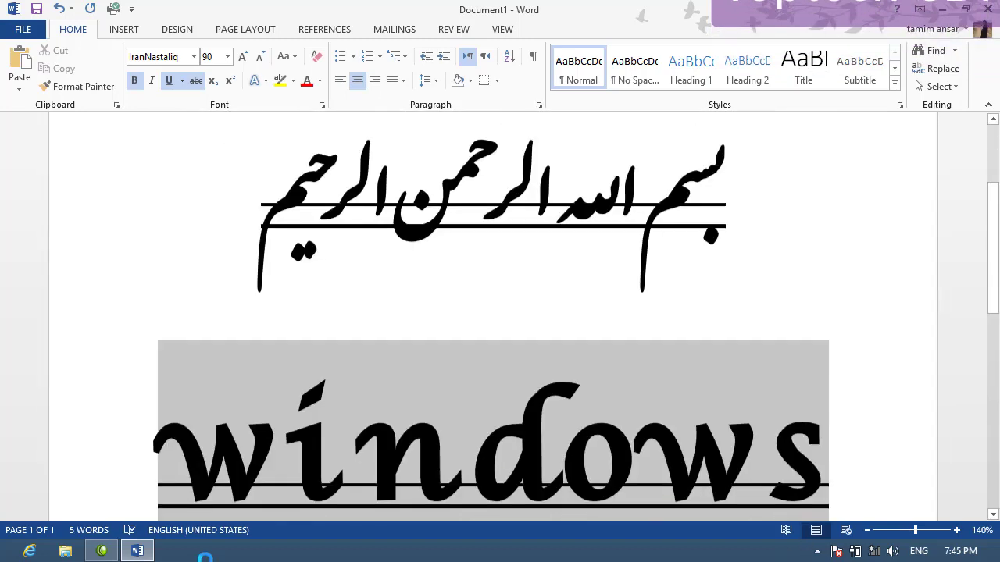
key(ctrl+shift+comma)
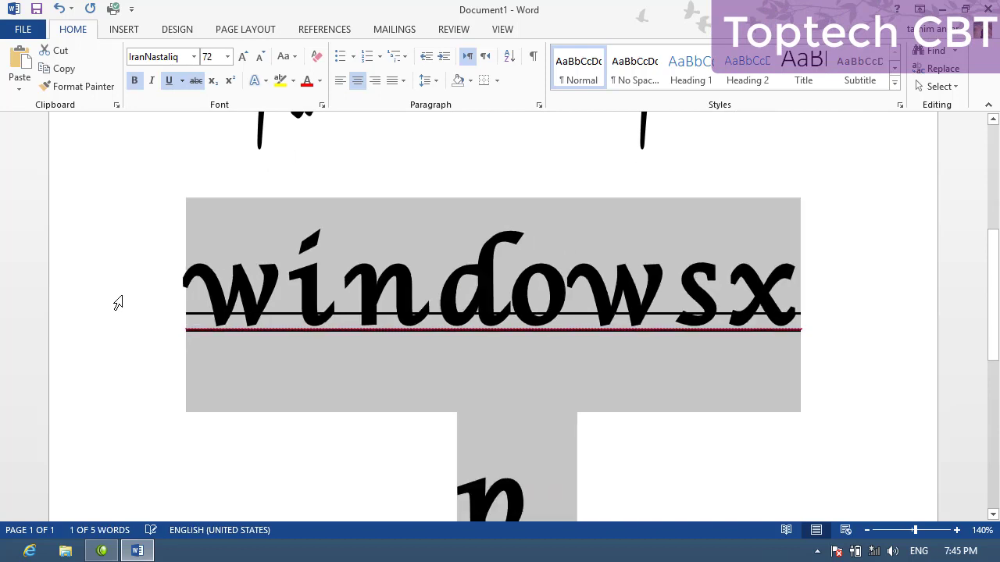
key(ctrl+shift+comma)
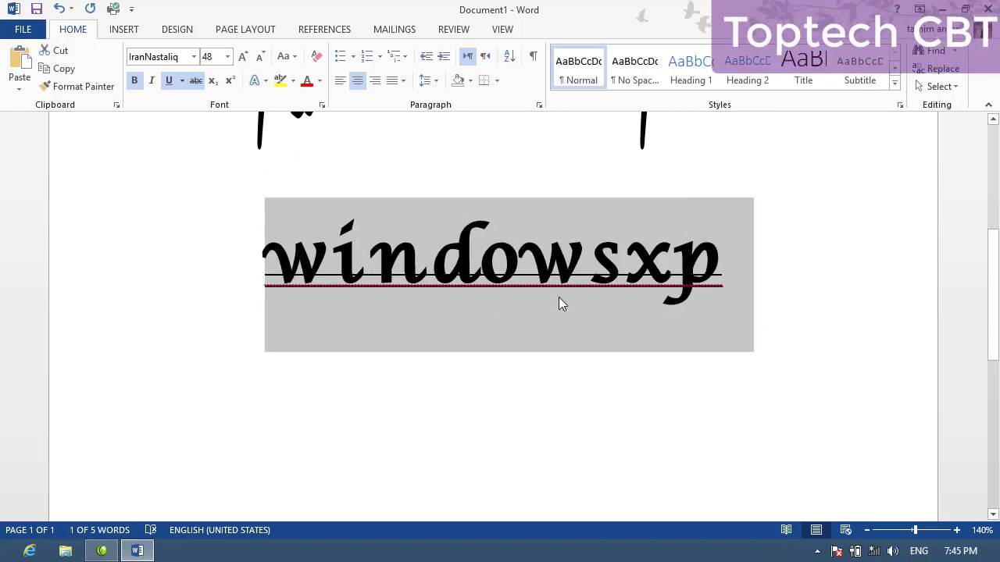
- Make the letters xp subscript, then change them to superscript
click(735, 272)
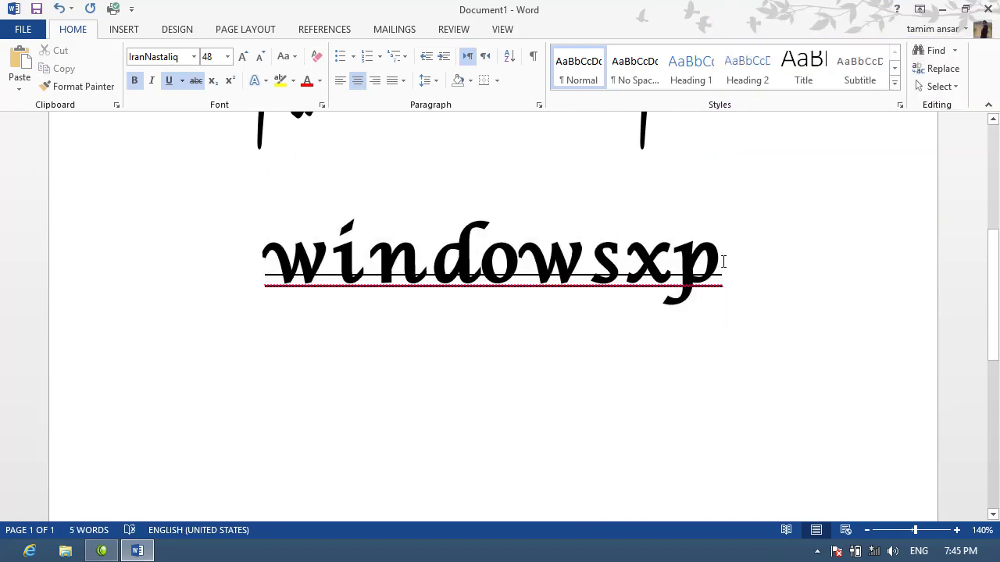
drag(723, 262, 623, 264)
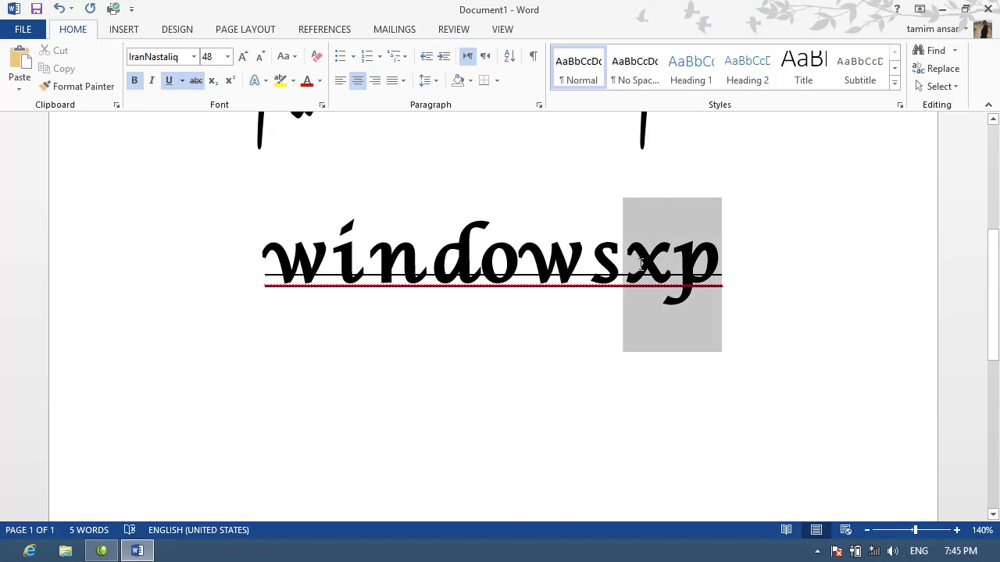
click(213, 81)
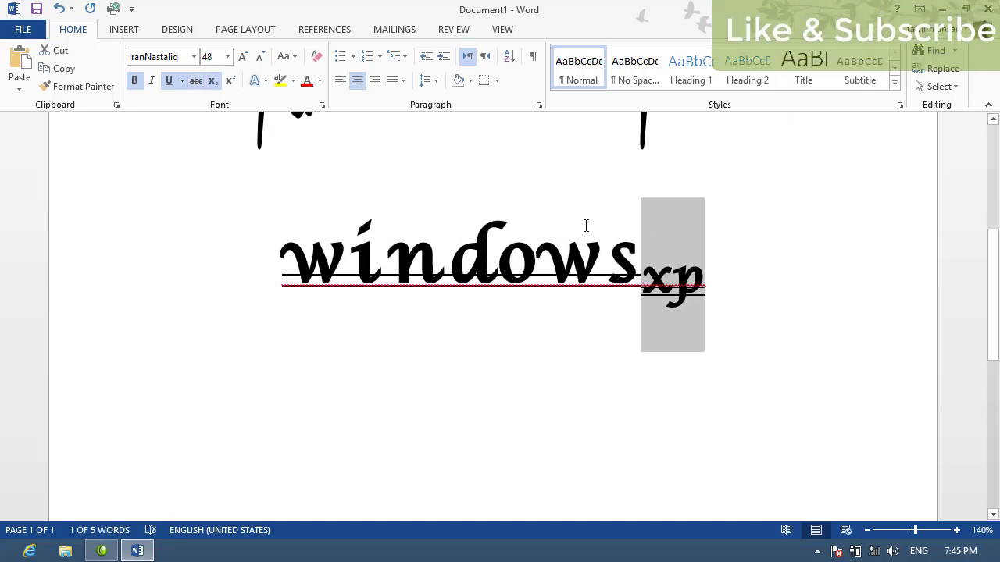
click(719, 288)
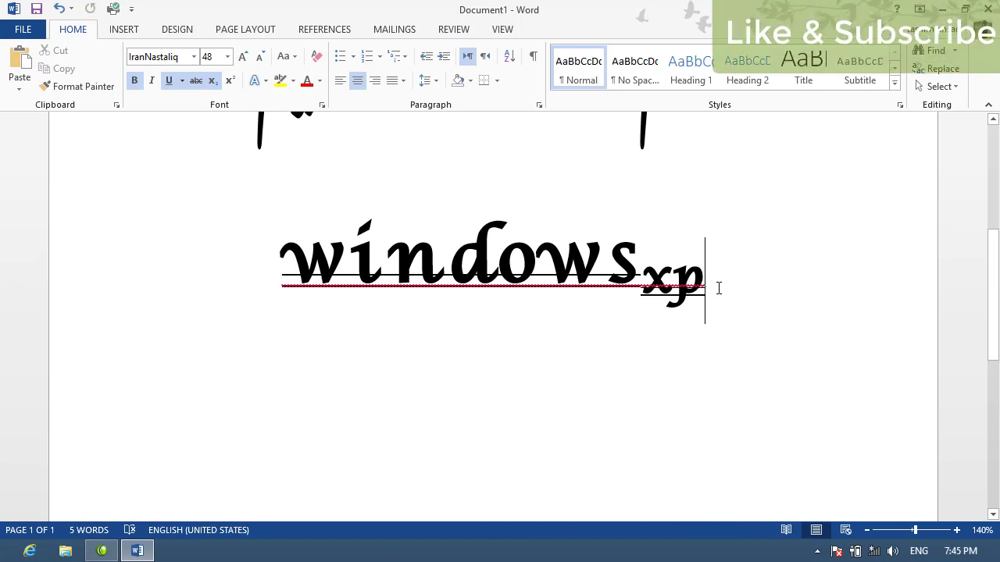
key(shift+Left)
key(shift+Left)
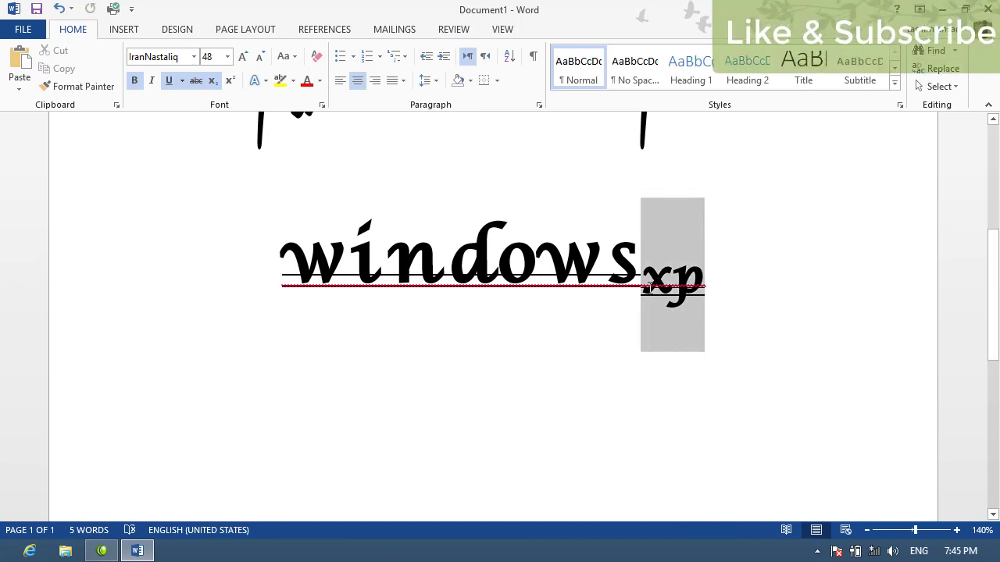
click(230, 80)
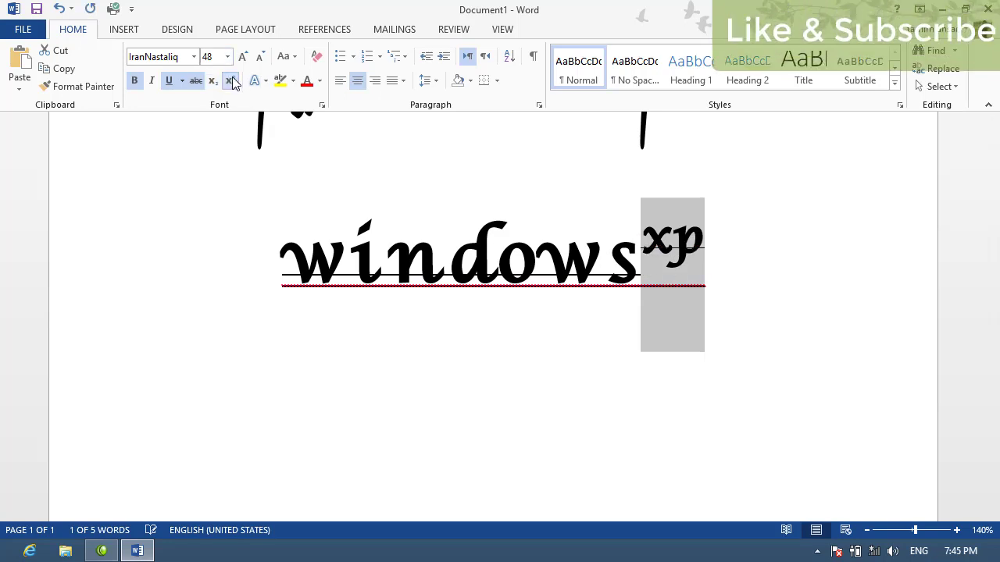
- Replace the text with '1st', superscript its 'st', and start a new blank document
click(703, 272)
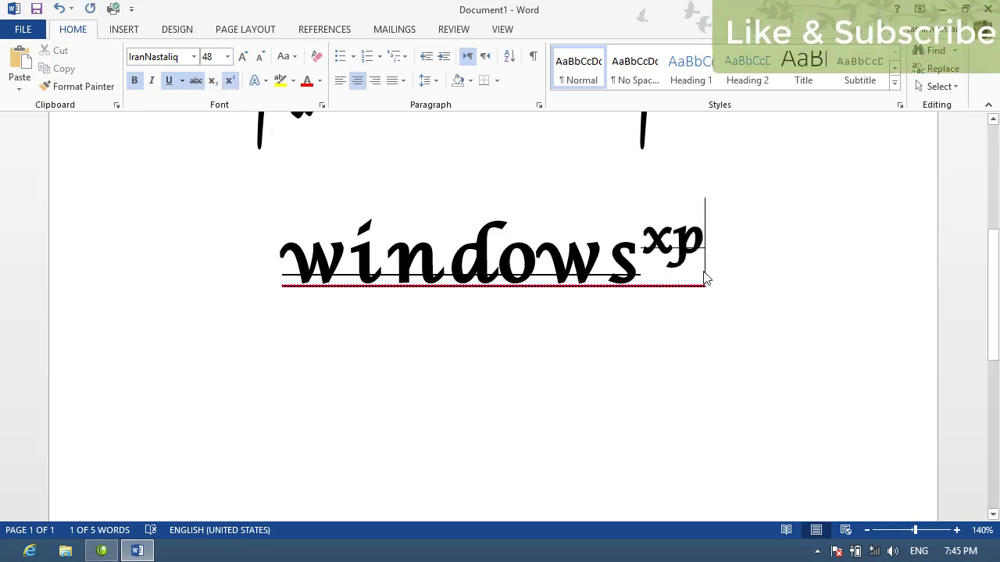
key(BackSpace)
key(BackSpace)
key(BackSpace)
key(BackSpace)
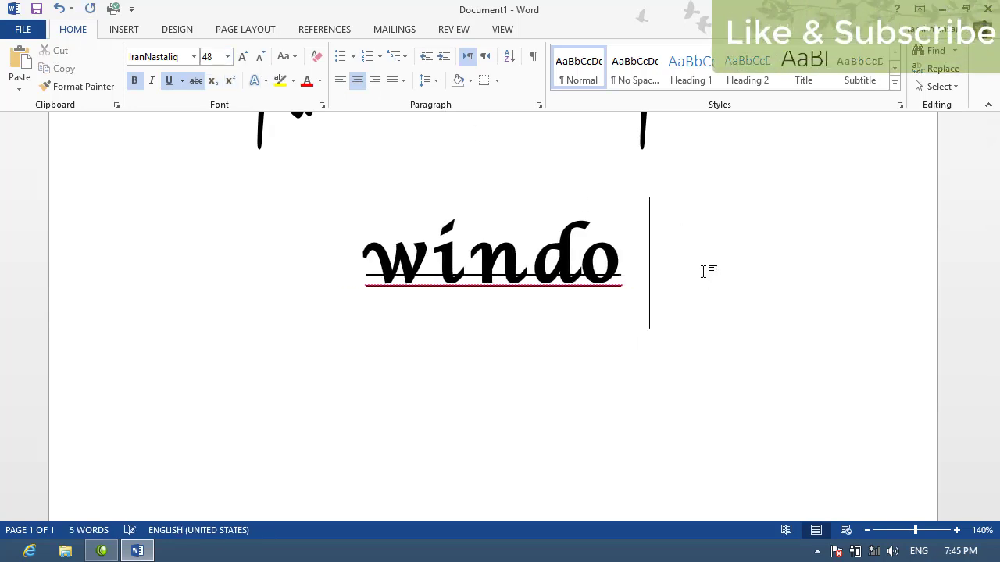
key(BackSpace)
key(BackSpace)
key(BackSpace)
key(BackSpace)
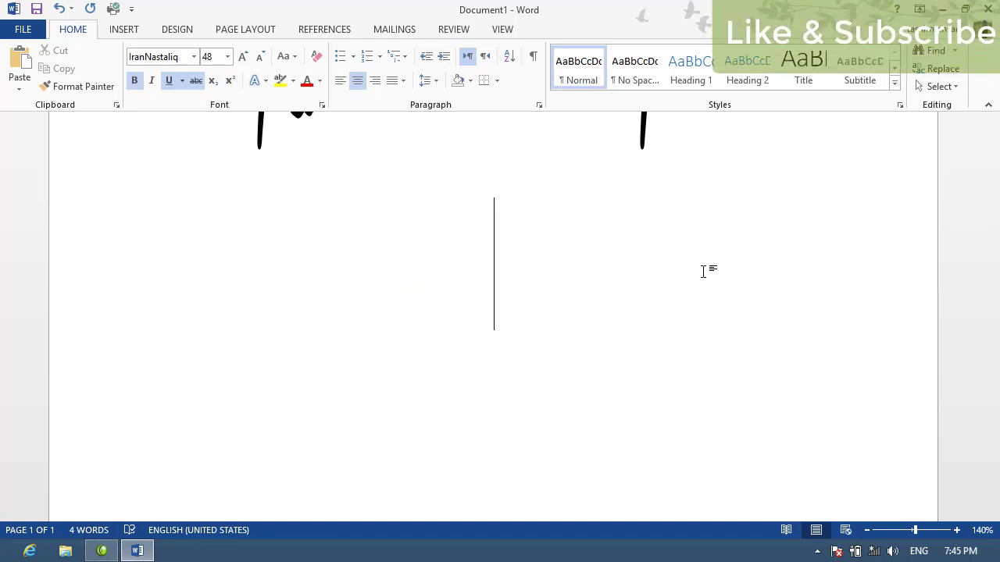
text(1st)
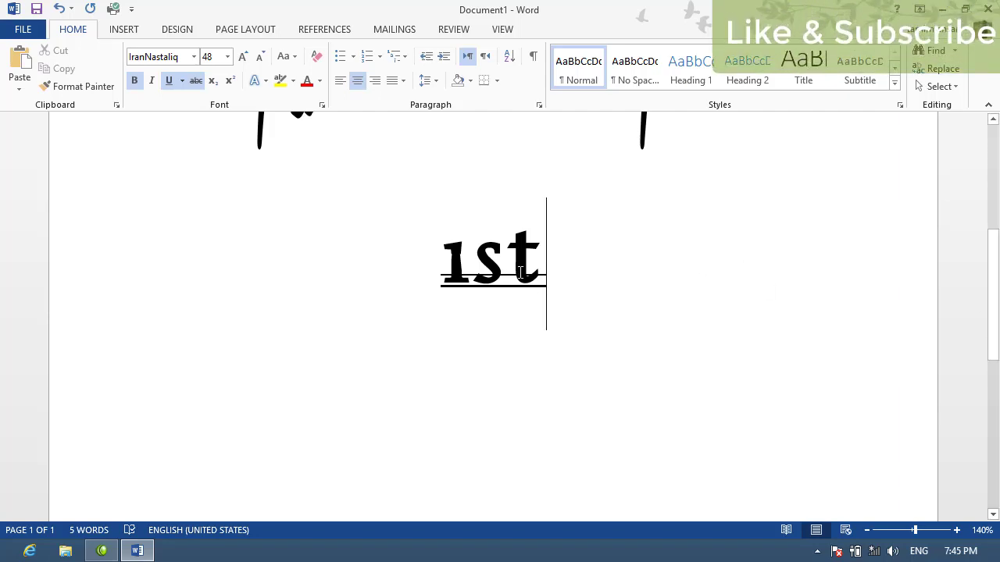
drag(546, 274, 473, 274)
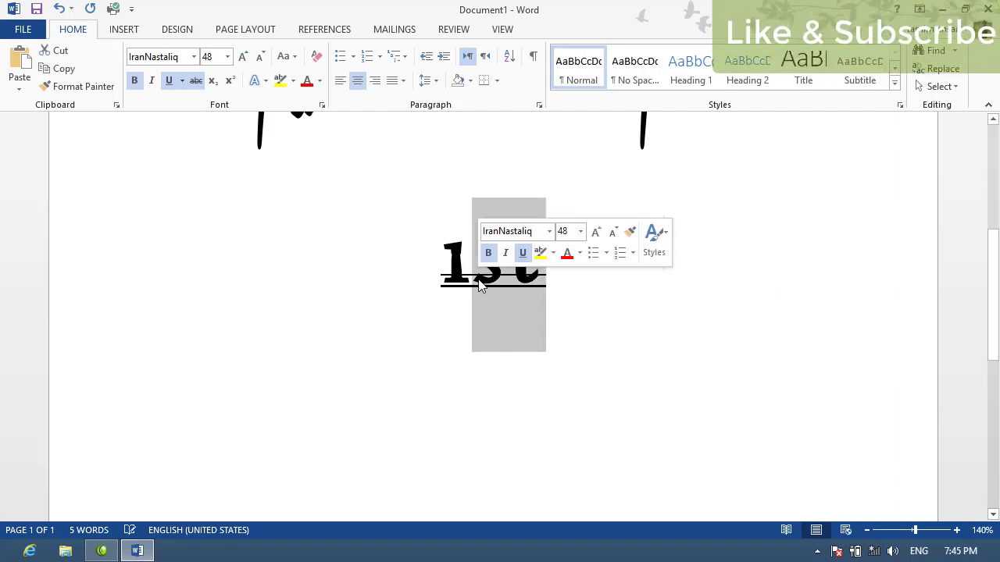
click(229, 81)
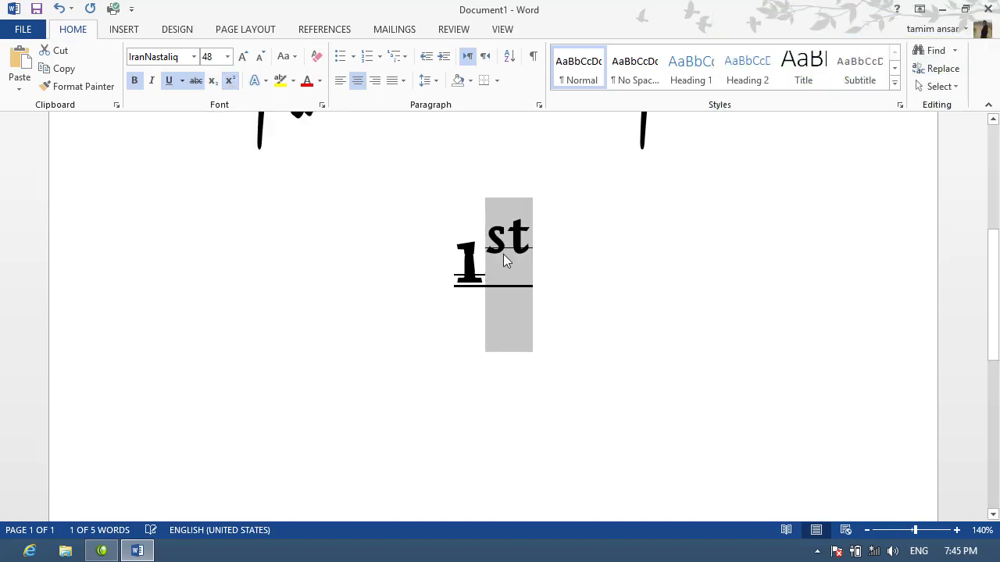
click(539, 276)
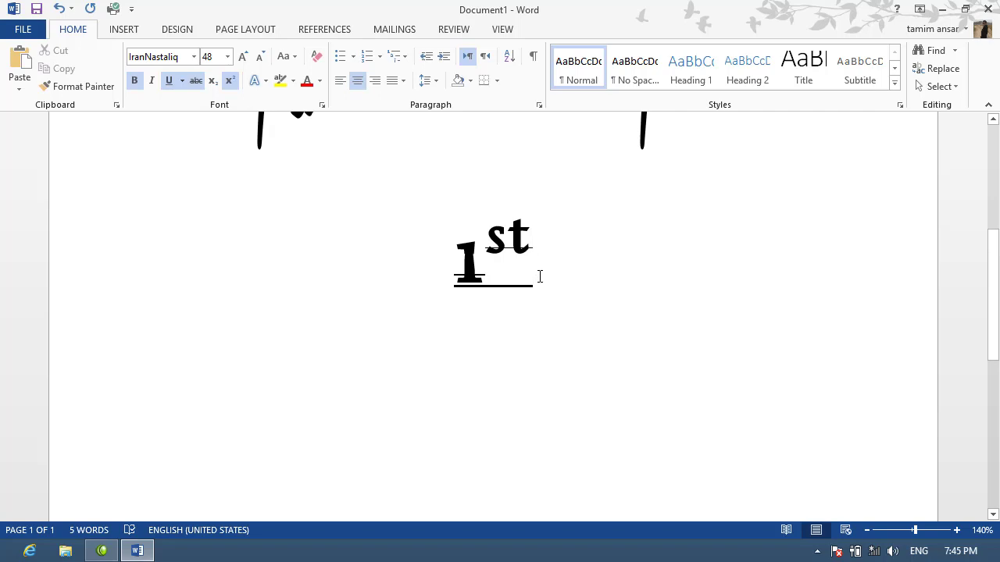
key(ctrl+n)
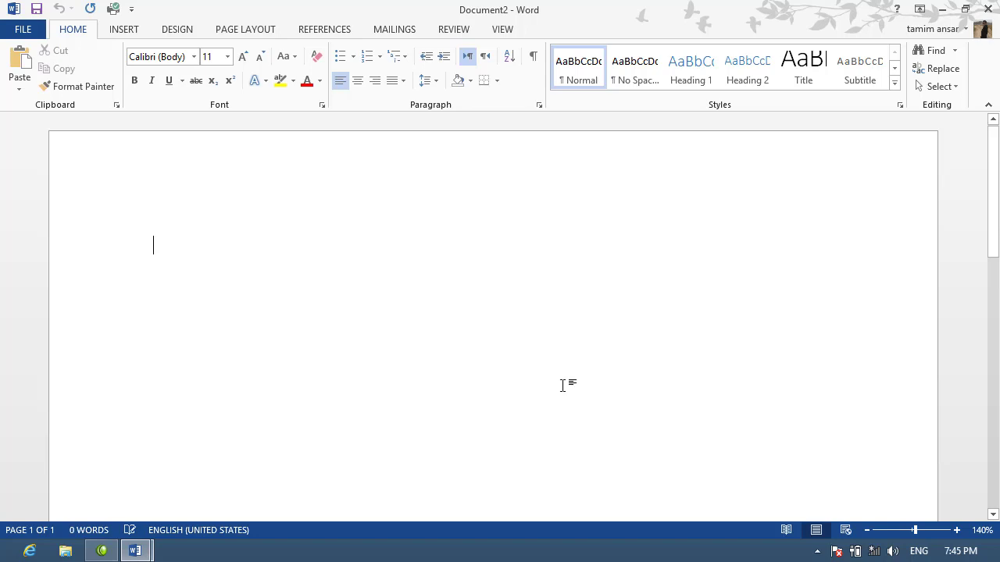
- Type '1st' and '2nd' on separate lines so AutoFormat superscripts their ordinal suffixes
click(956, 530)
click(956, 530)
click(957, 531)
click(956, 531)
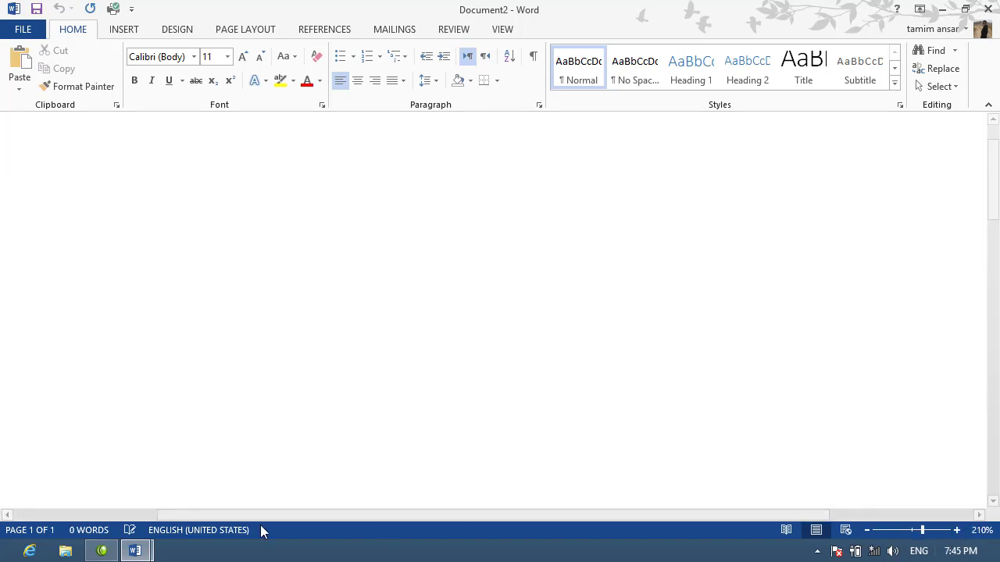
drag(253, 516, 95, 497)
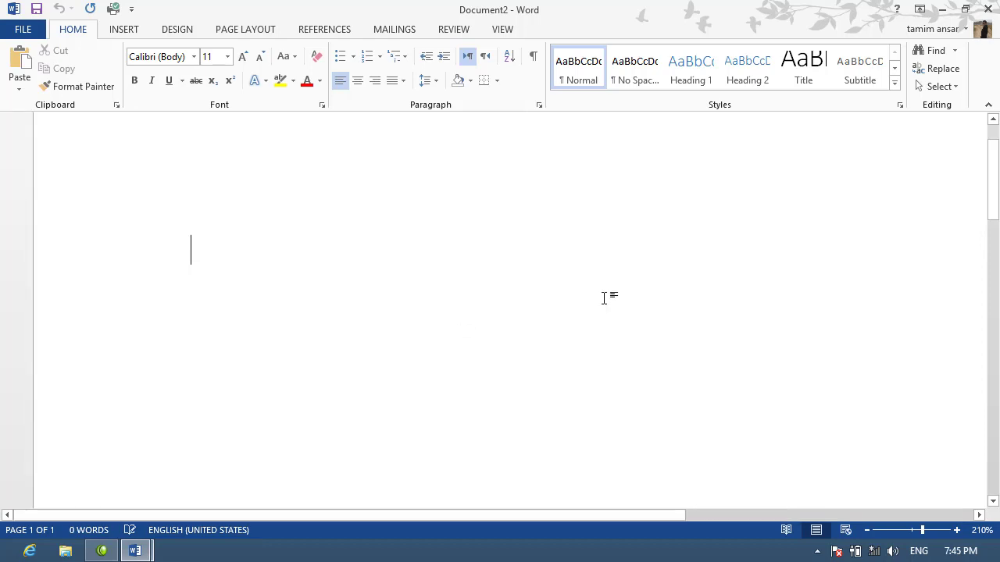
text(1st)
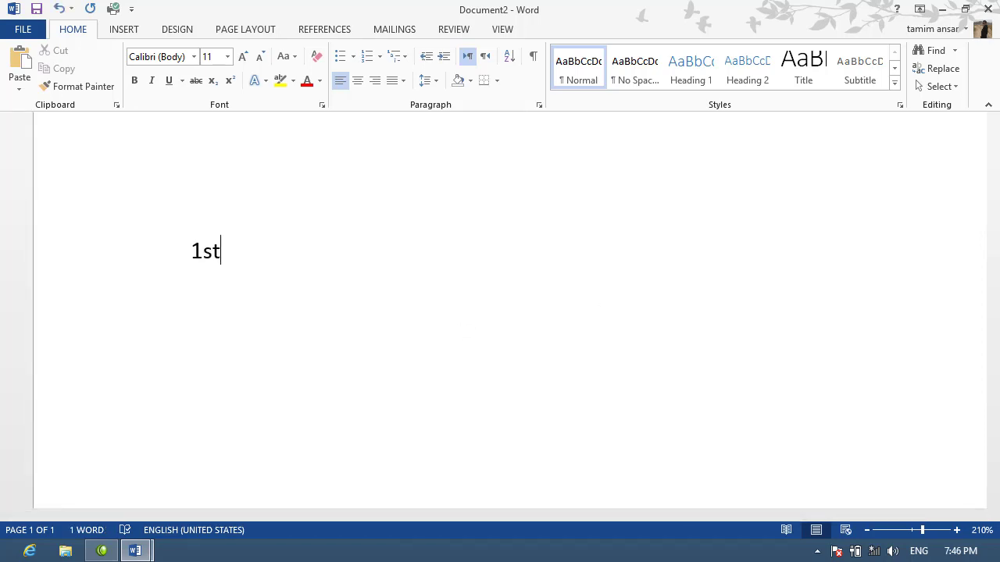
key(Return)
text(\)
key(BackSpace)
text(2nd)
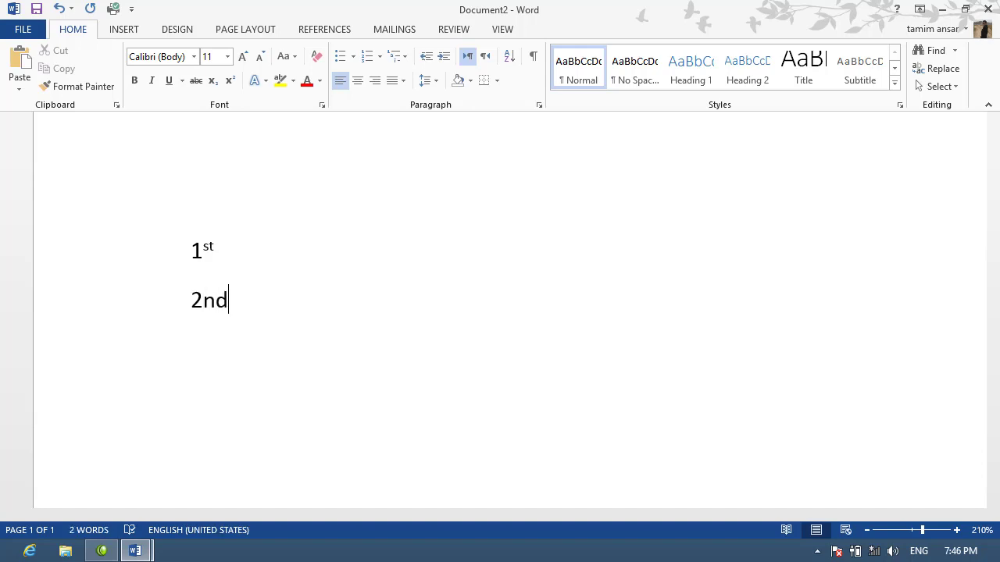
key(Return)
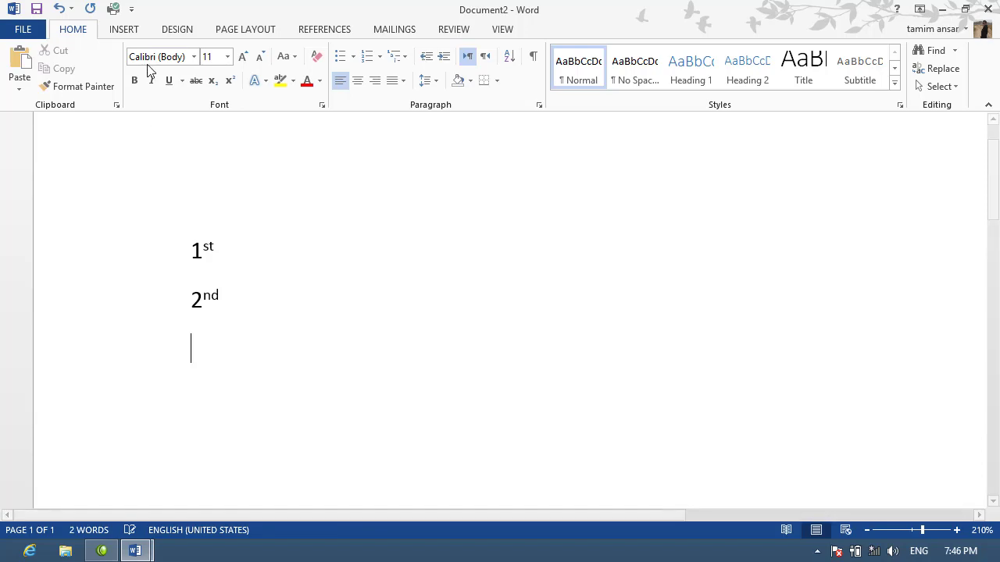
- Turn off 'Ordinals (1st) with superscript' under AutoCorrect's AutoFormat As You Type settings
click(22, 30)
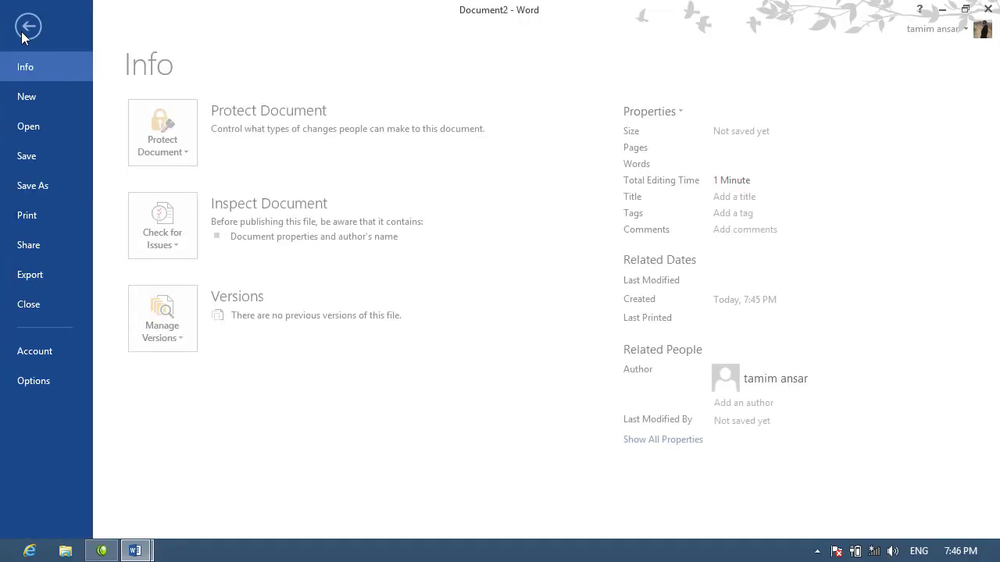
click(39, 381)
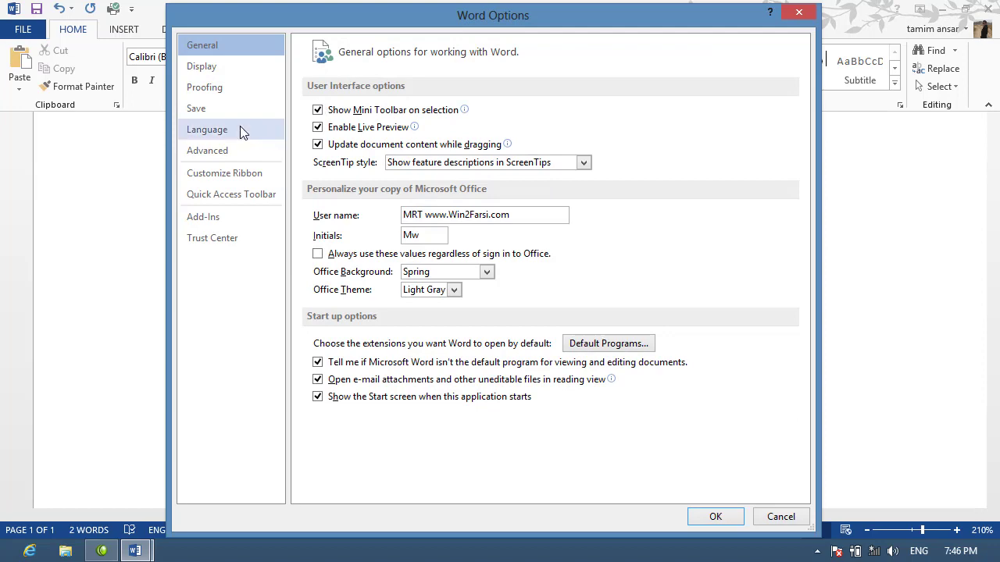
click(221, 91)
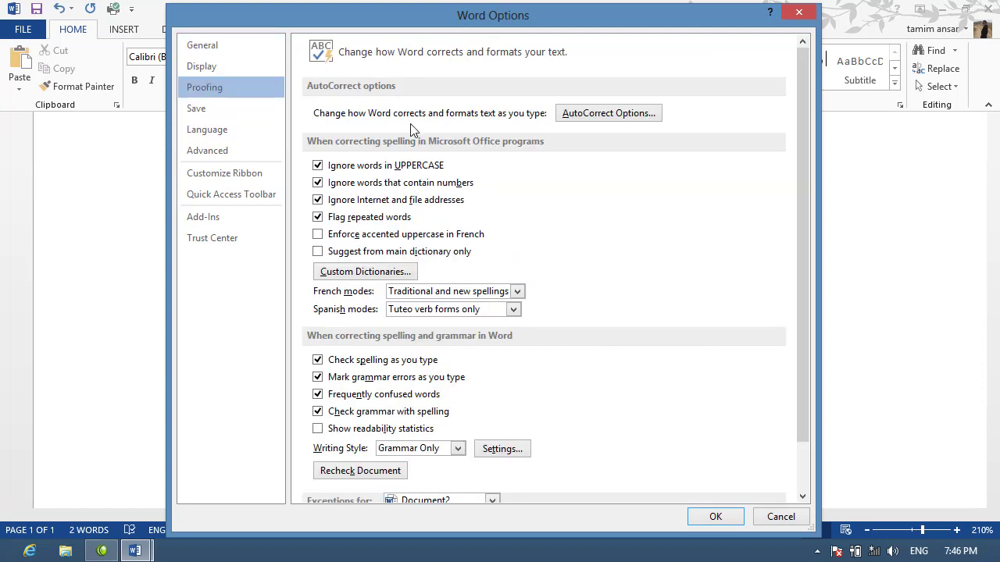
click(606, 114)
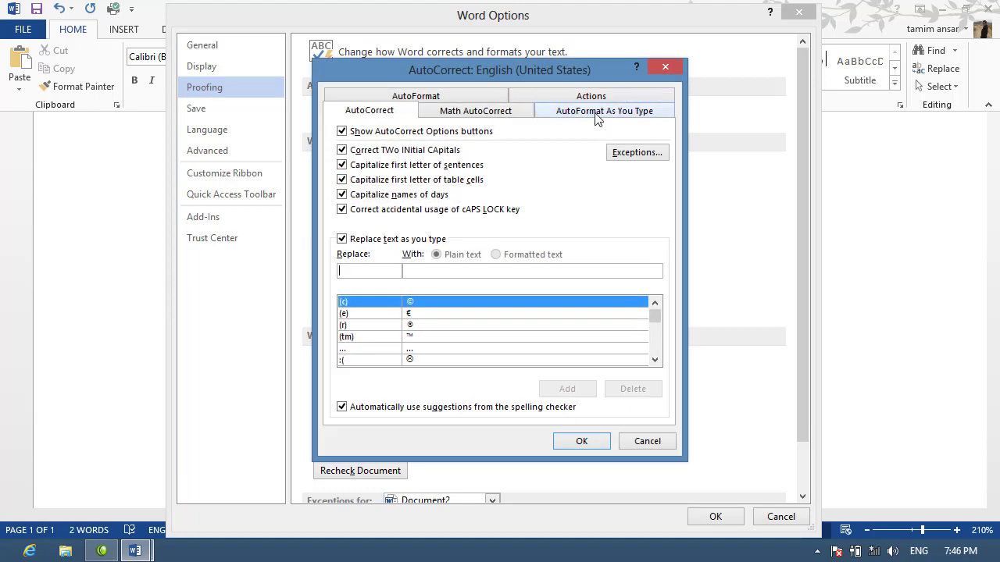
click(597, 113)
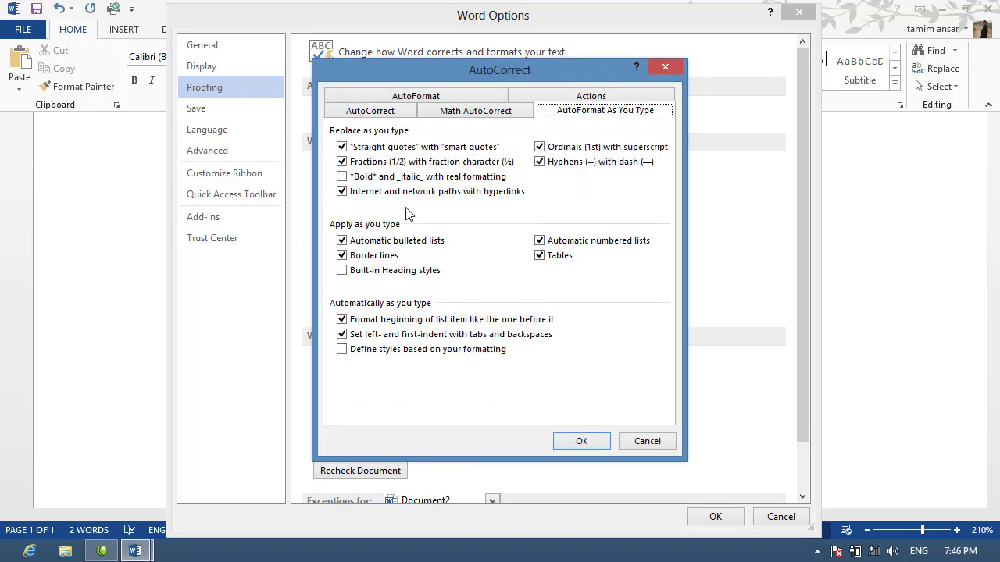
click(540, 149)
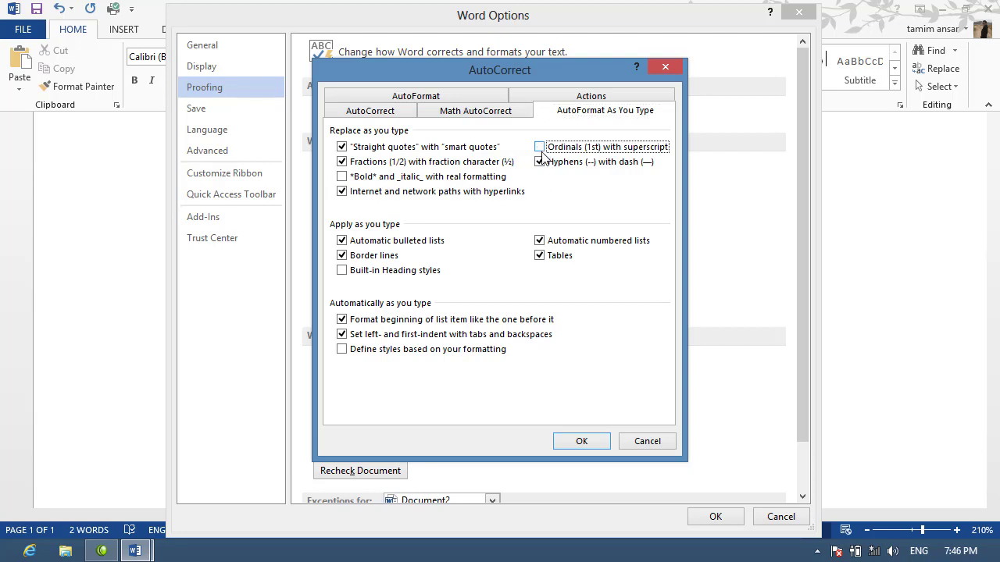
click(581, 442)
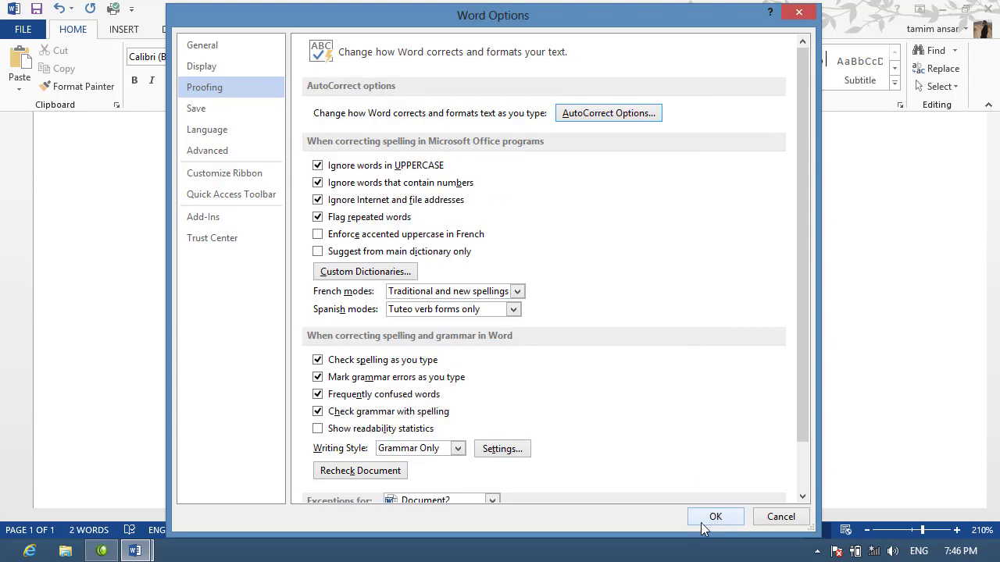
click(708, 517)
text(2nd)
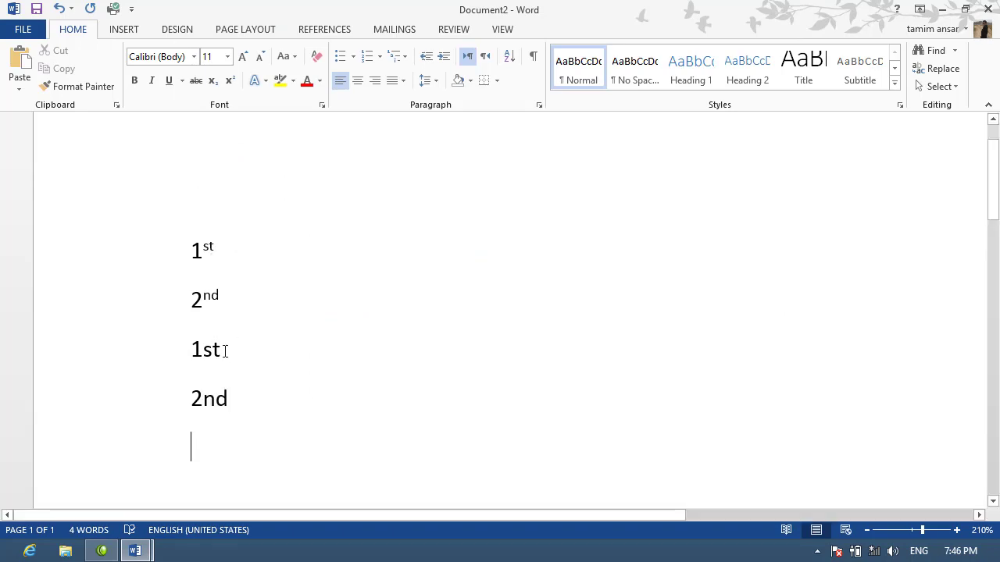
- Superscript the 'st' suffix of the new 1st line and the 'nd' suffix of 2nd
drag(225, 352, 203, 353)
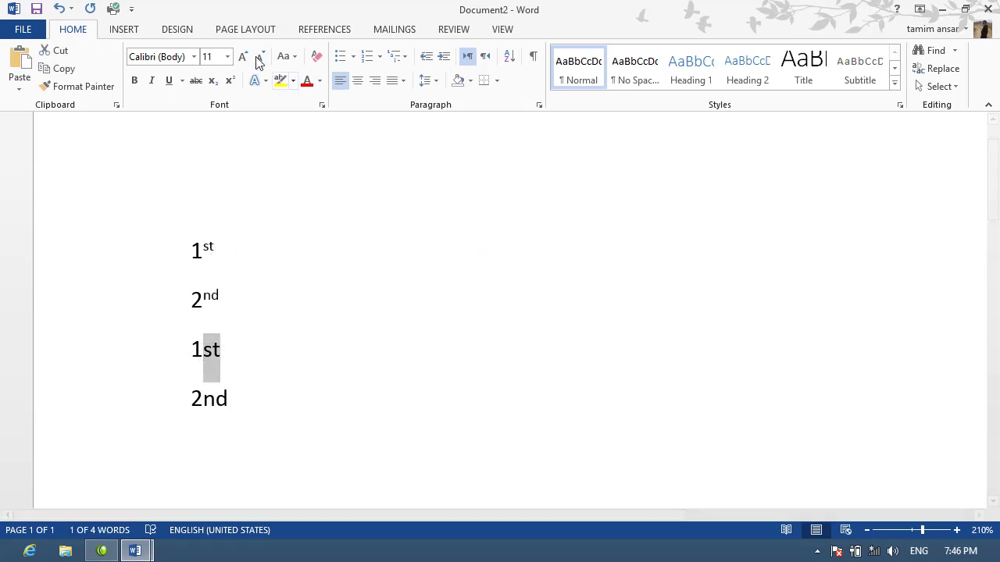
click(227, 82)
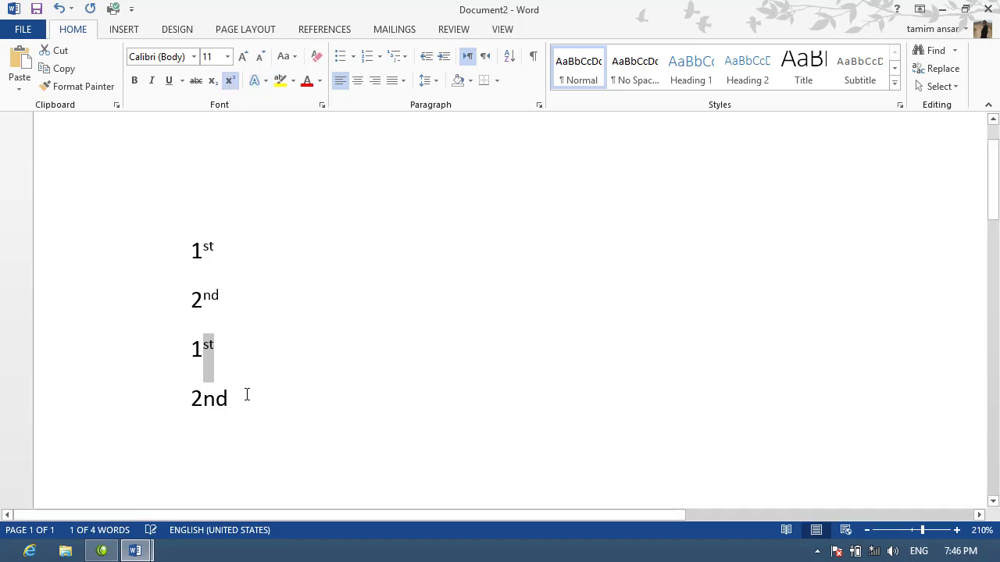
drag(231, 402, 203, 400)
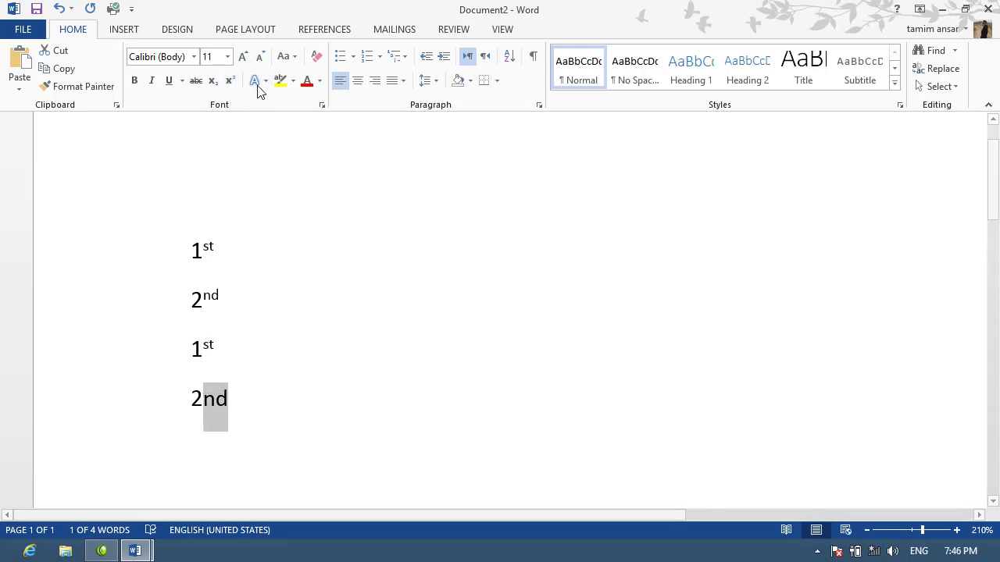
click(315, 342)
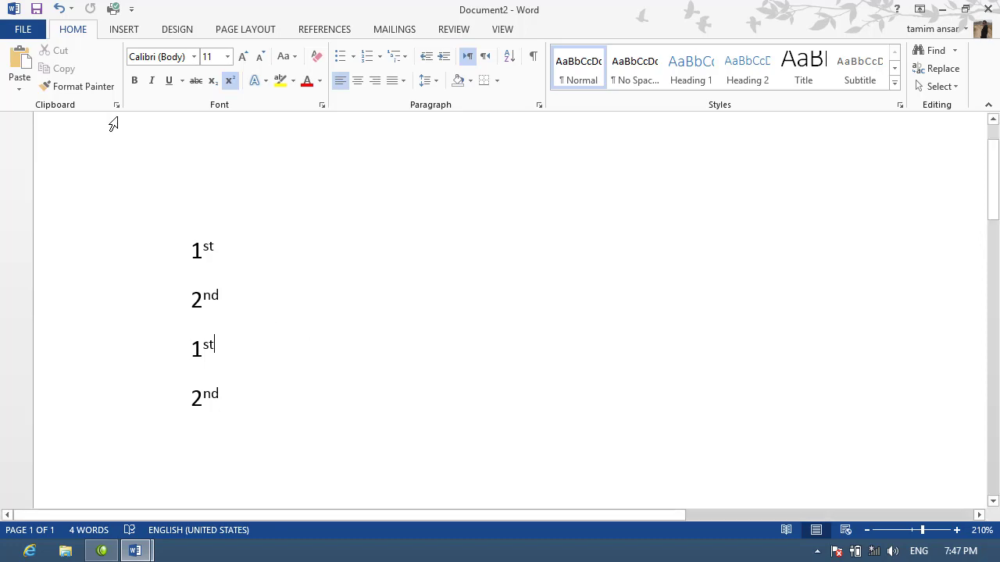
- Re-enable 'Ordinals (1st) with superscript' in the AutoFormat As You Type settings
click(24, 29)
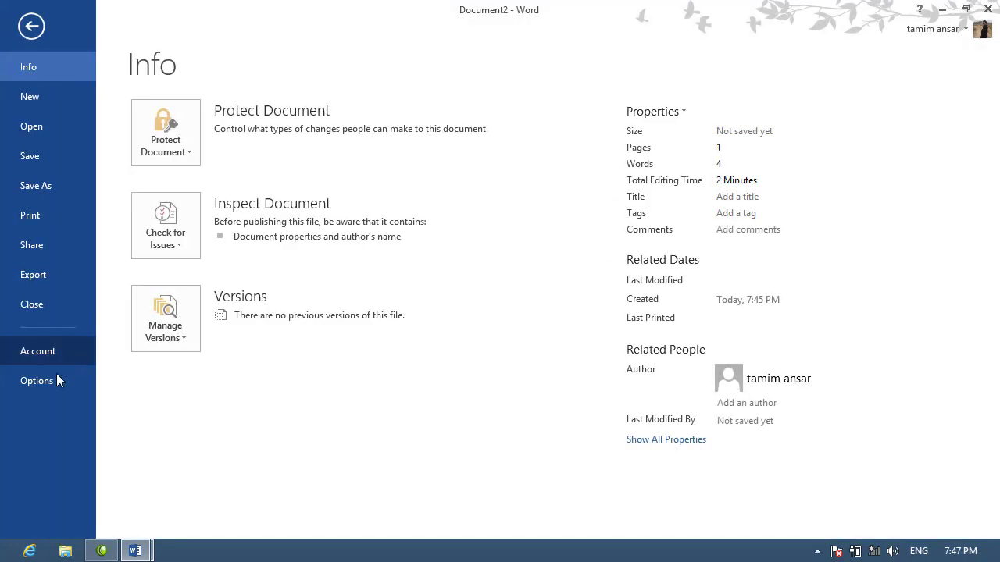
click(57, 377)
click(216, 89)
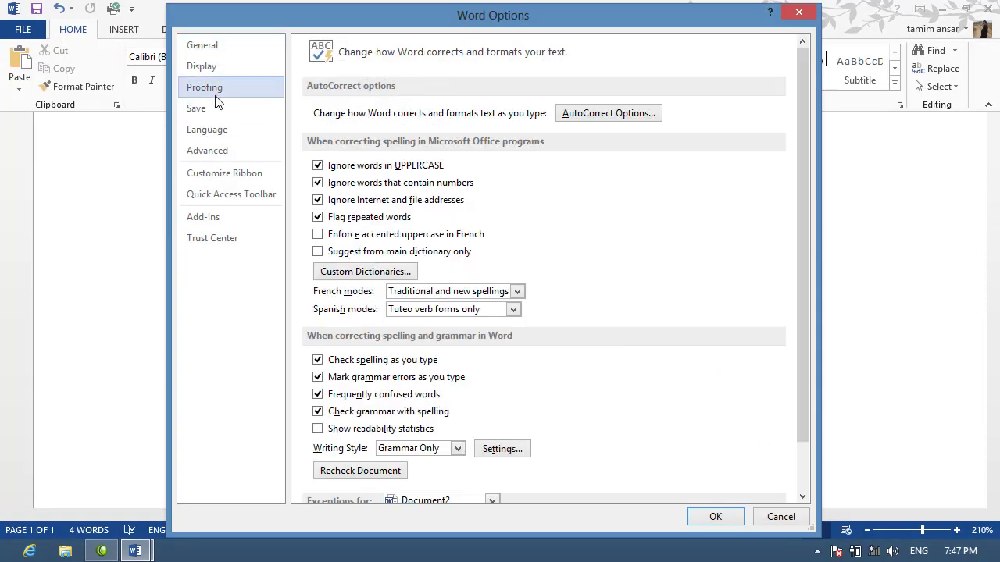
click(608, 113)
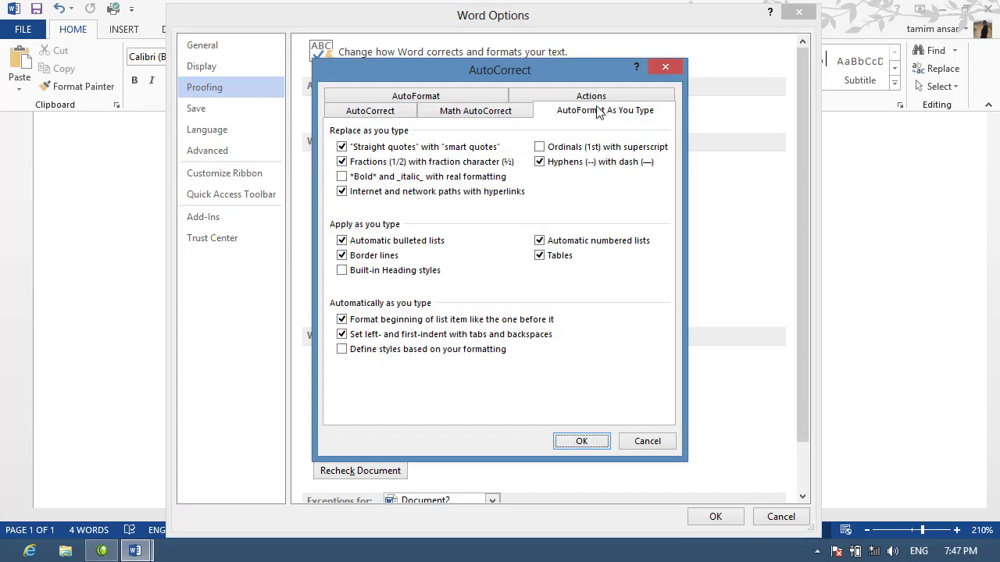
click(555, 150)
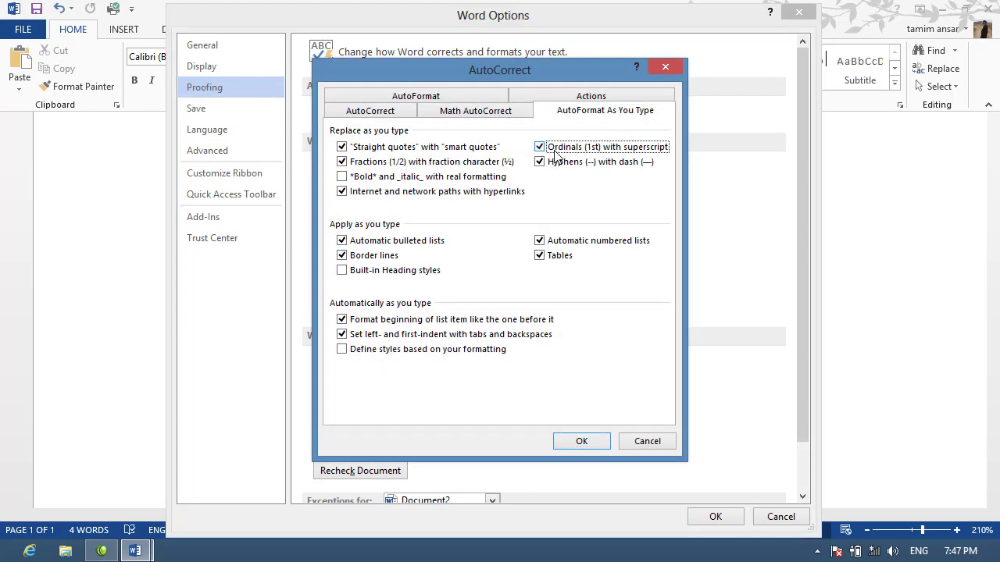
click(588, 446)
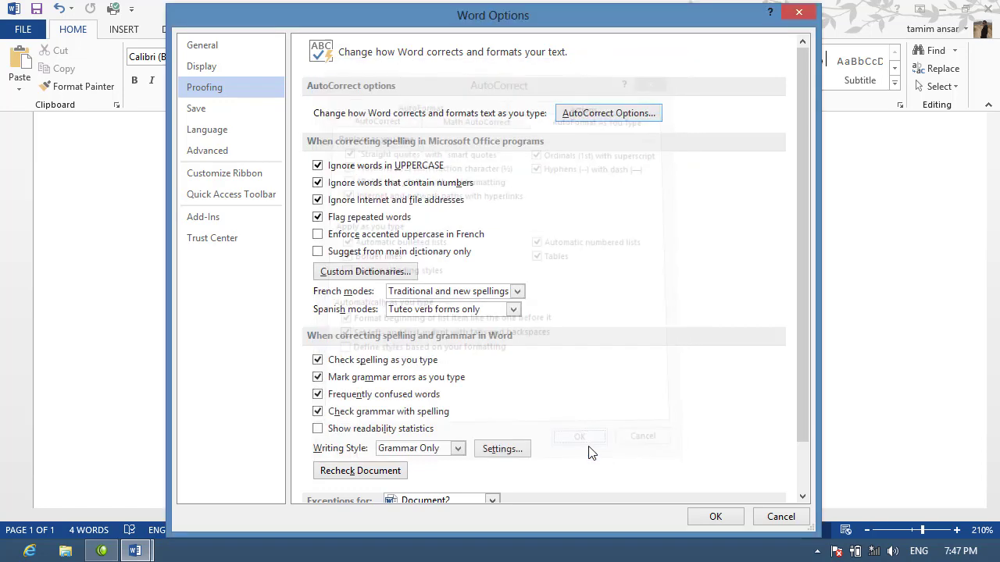
click(714, 517)
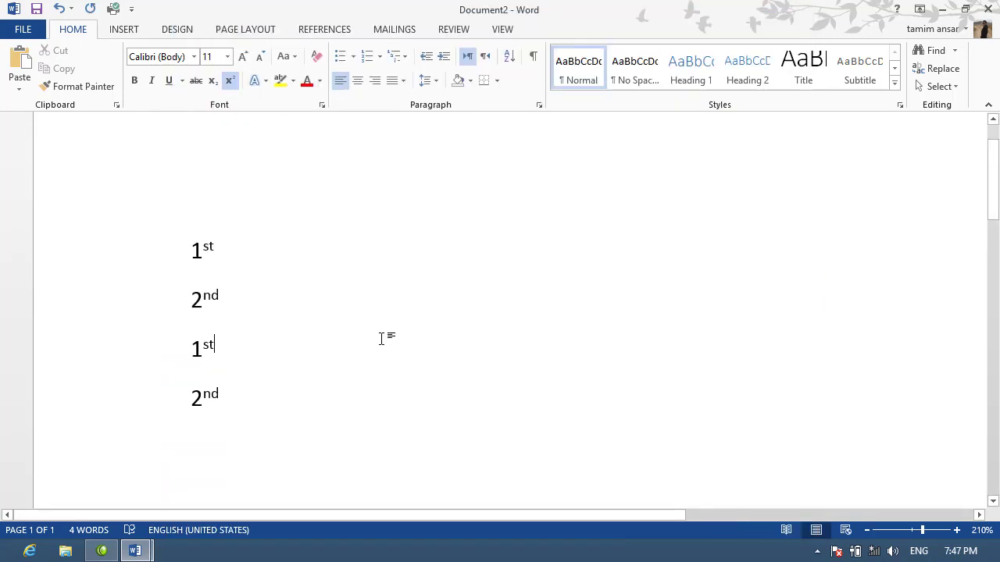
- Clear Document2, type '1st 2nd' to check auto-superscripting, then delete all the text
key(ctrl+a)
key(Delete)
text(1s)
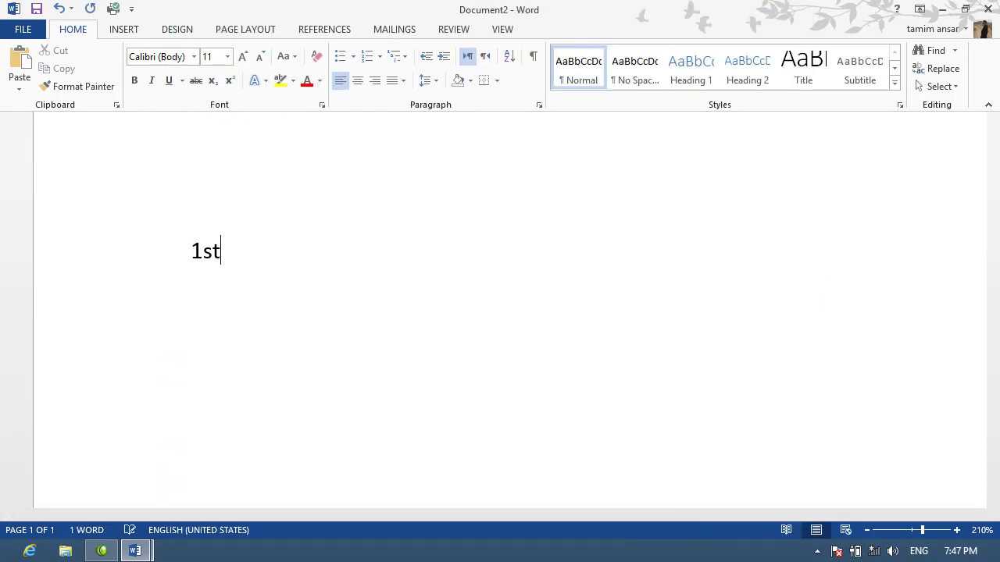
key(BackSpace)
key(BackSpace)
key(BackSpace)
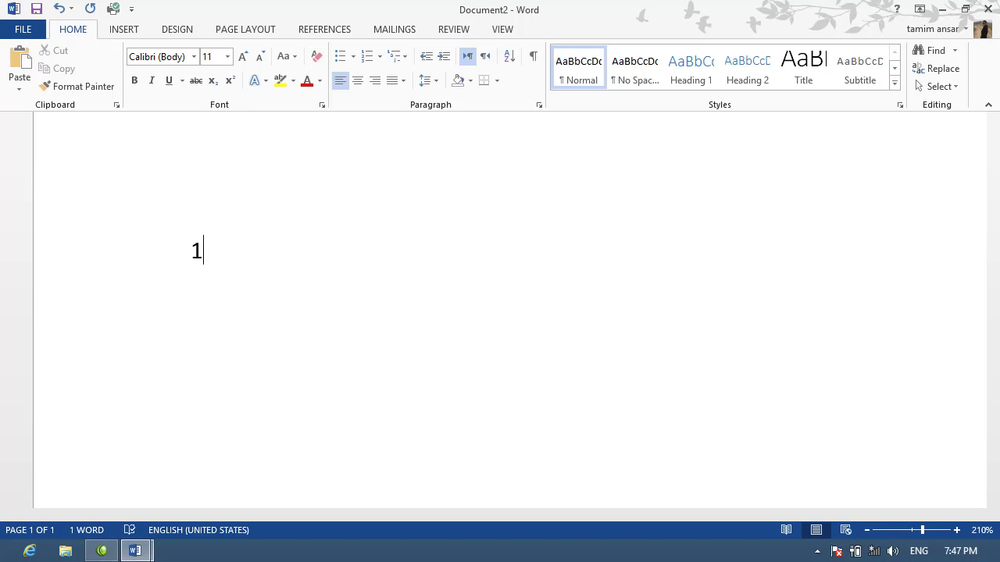
key(BackSpace)
text(1st 2)
text(nd)
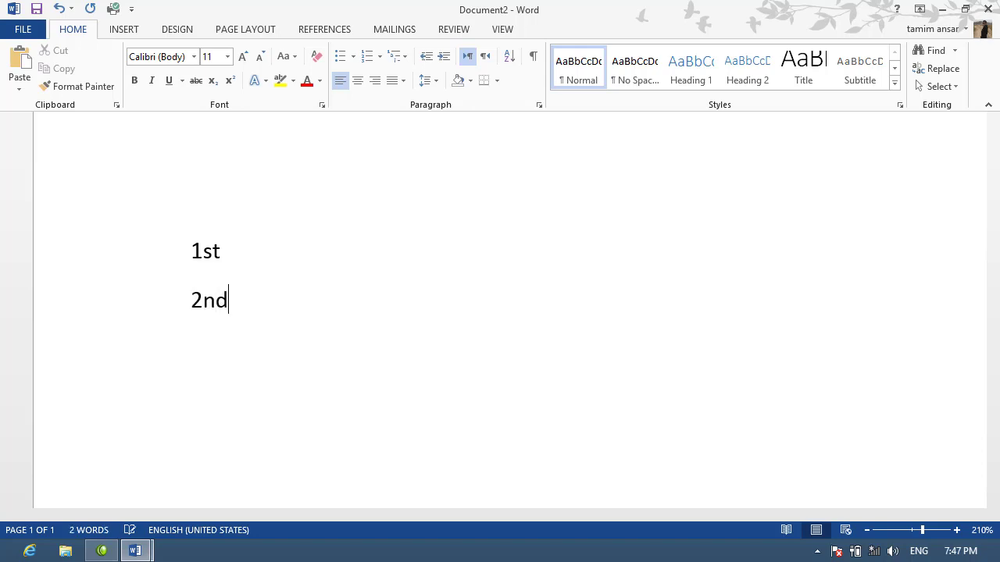
key(Return)
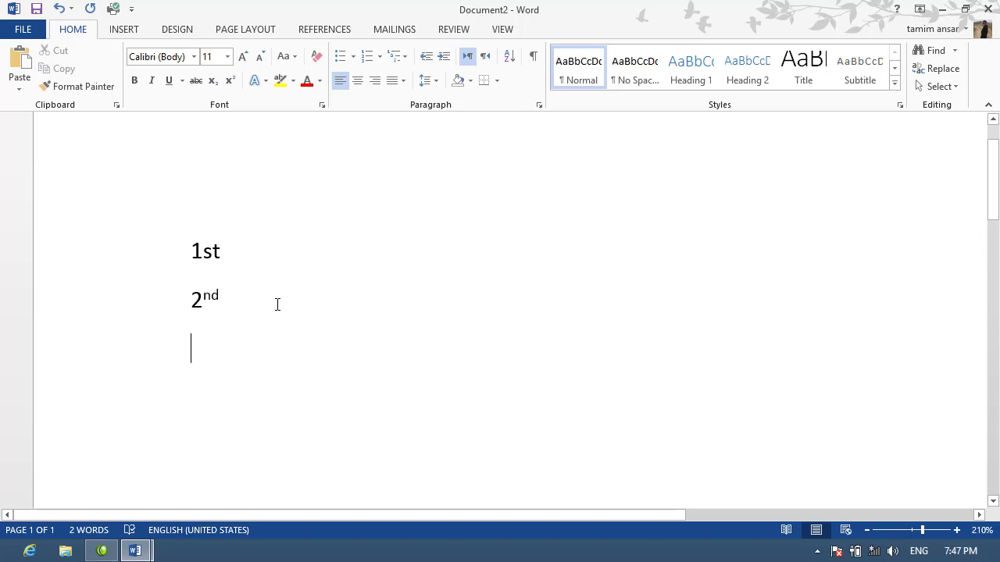
key(ctrl+a)
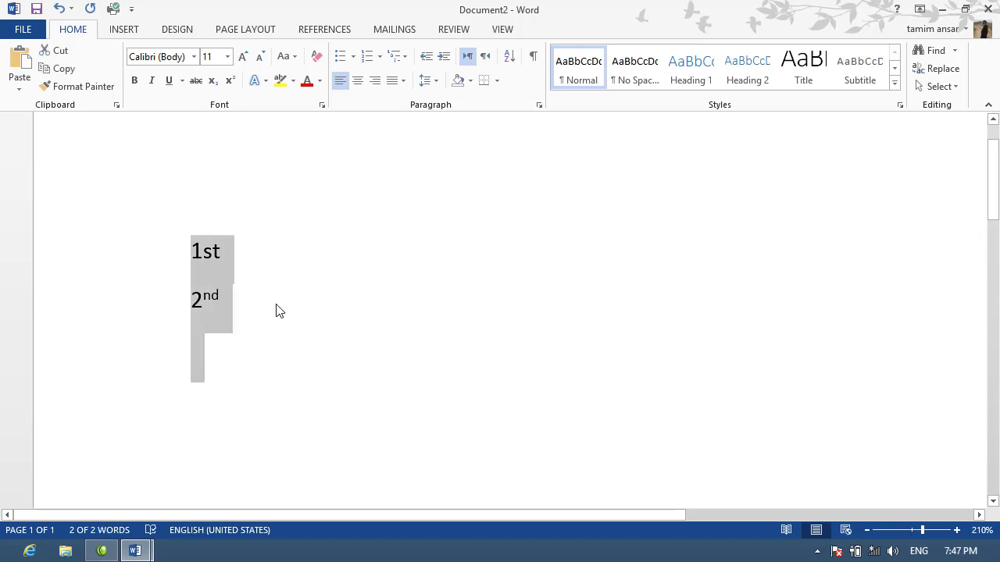
key(Delete)
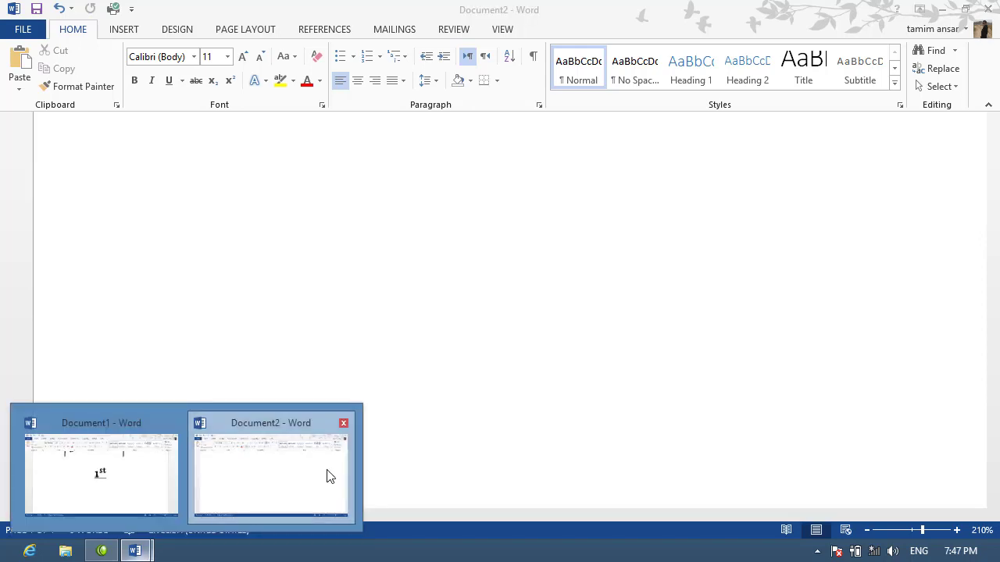
- Switch to Document1 and undo to remove the 1st text, restoring the 90-size centered basmala
click(93, 464)
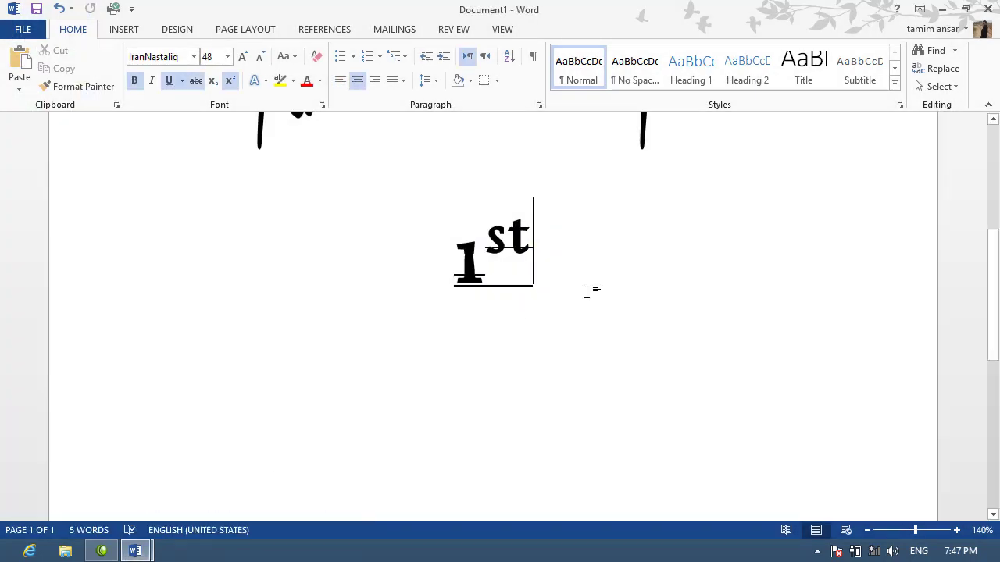
key(ctrl+z)
key(ctrl+z)
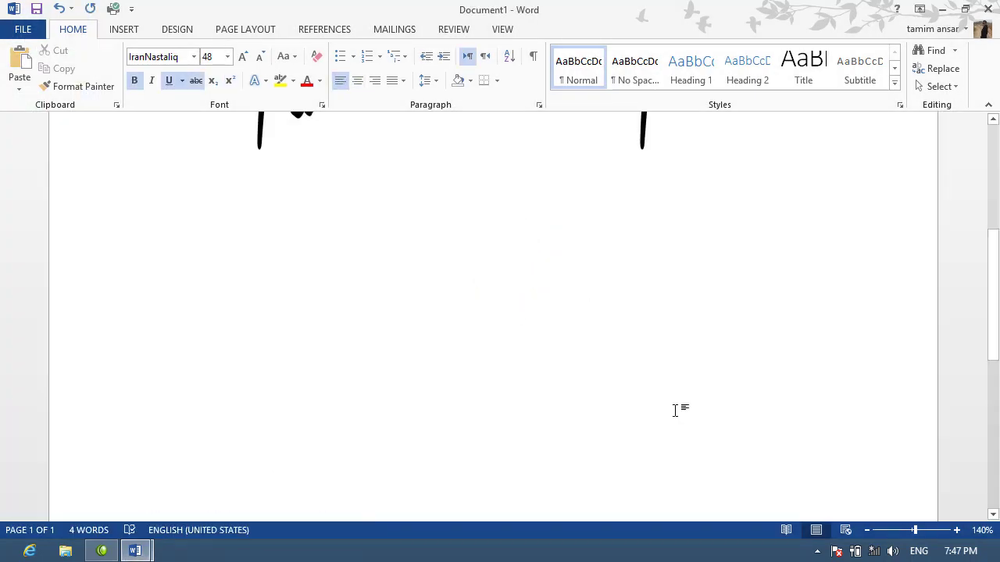
drag(996, 312, 996, 242)
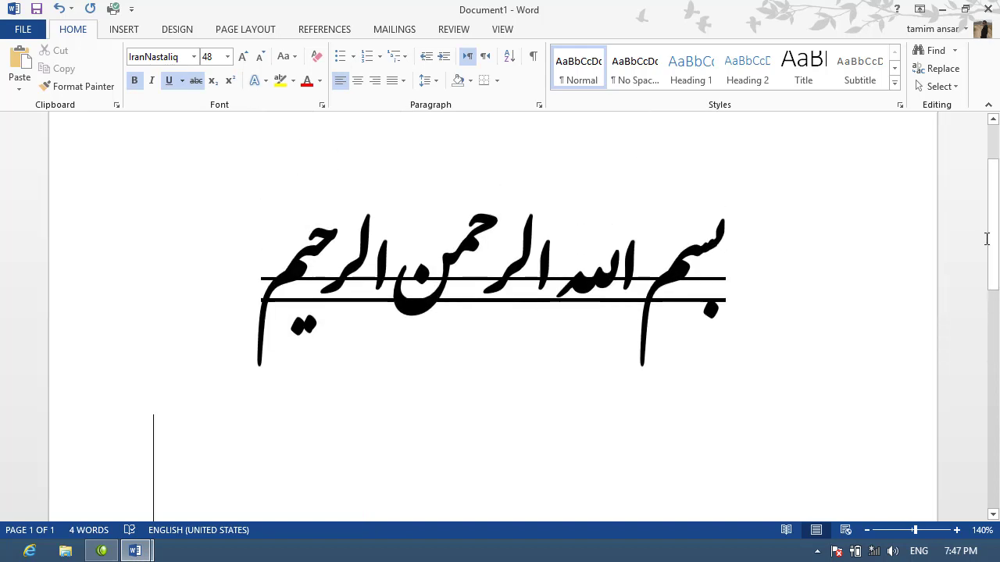
key(ctrl+z)
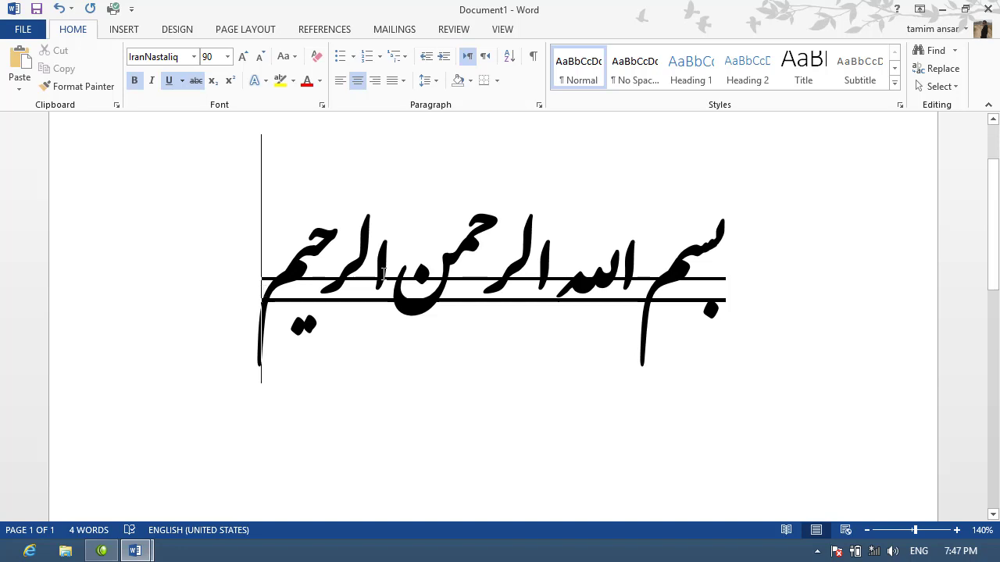
- Remove the underline and strikethrough from the whole basmala line
drag(264, 290, 710, 316)
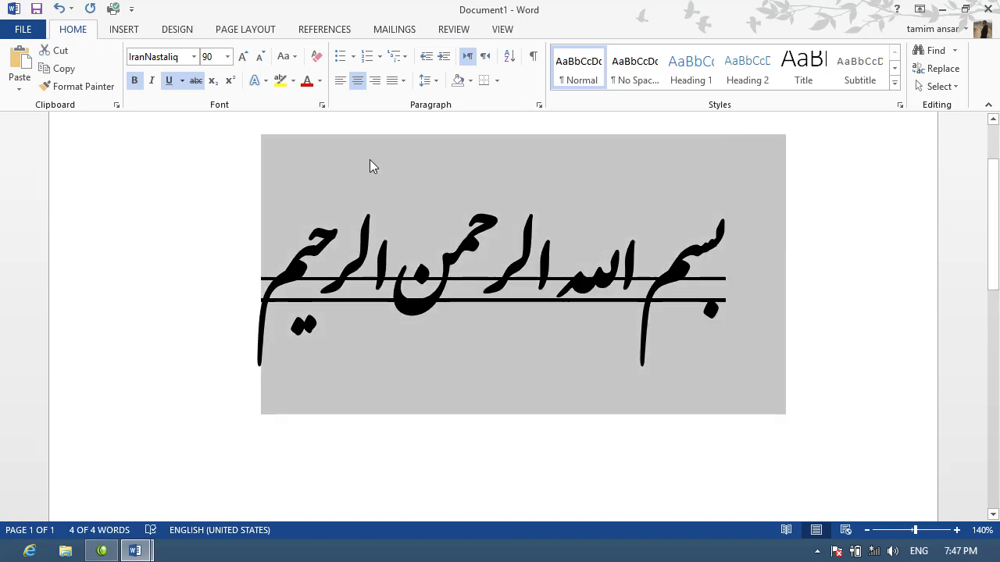
click(168, 80)
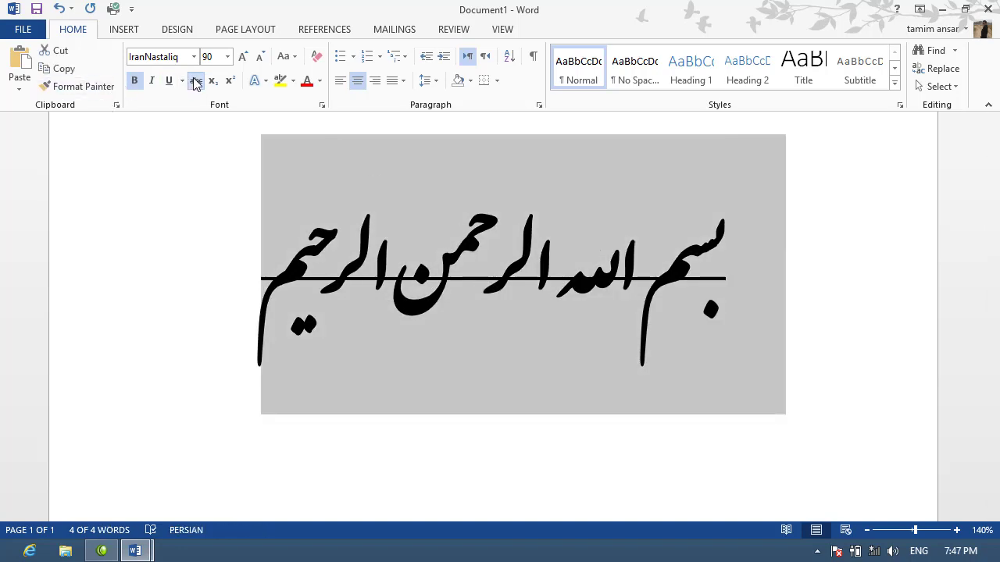
click(193, 81)
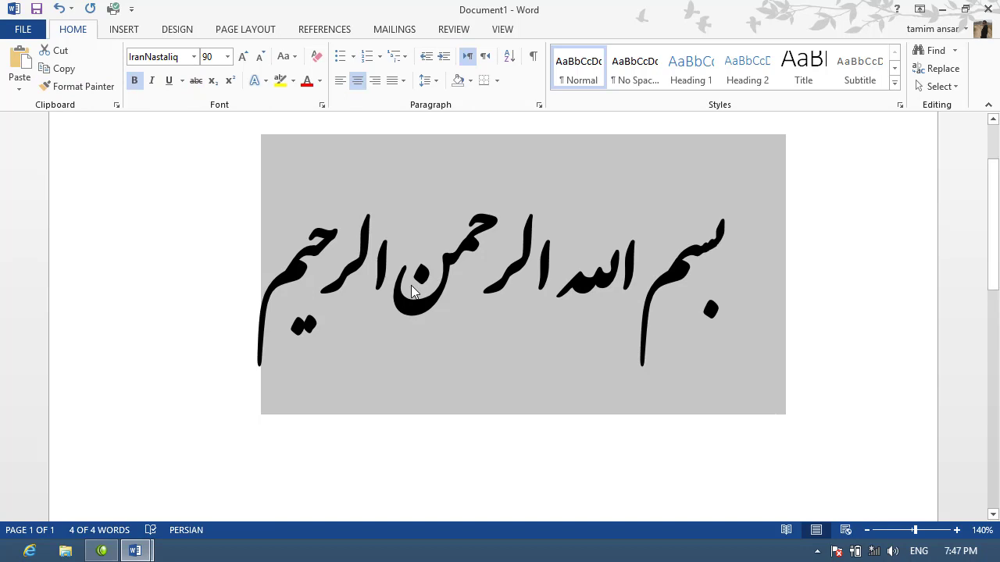
- Give the basmala's text outline a 3 pt weight and the Yellow standard color
click(265, 82)
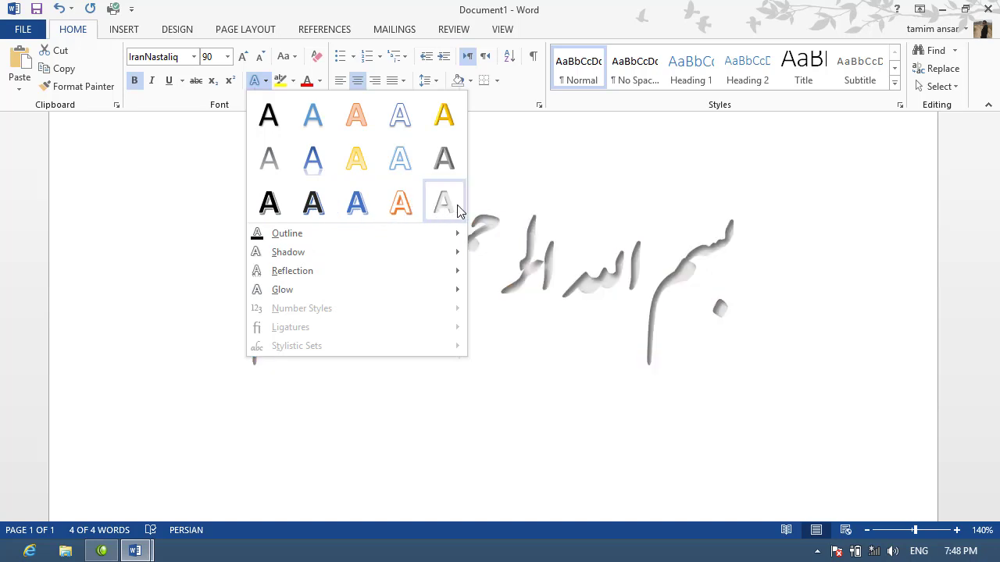
mouse_move(287, 233)
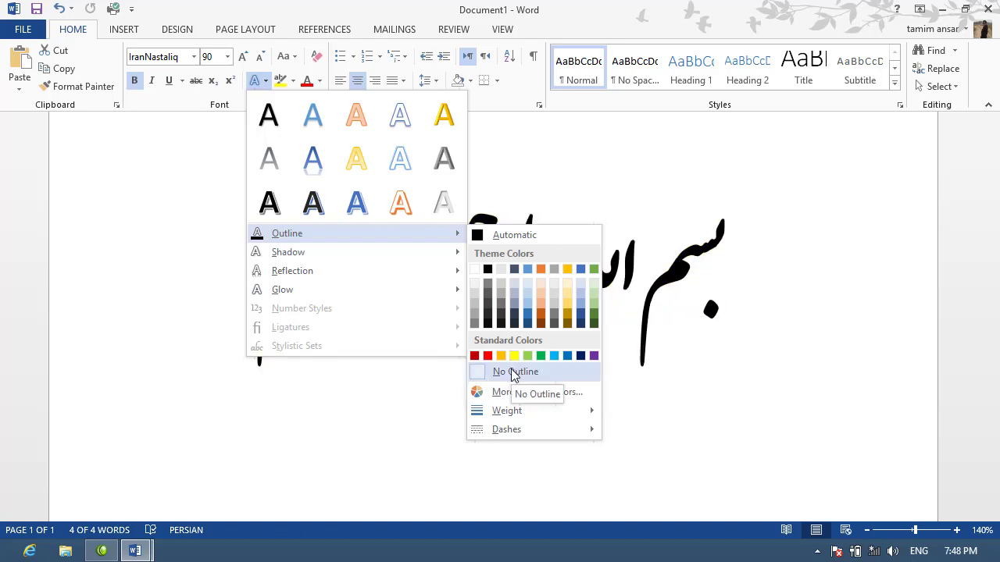
mouse_move(506, 411)
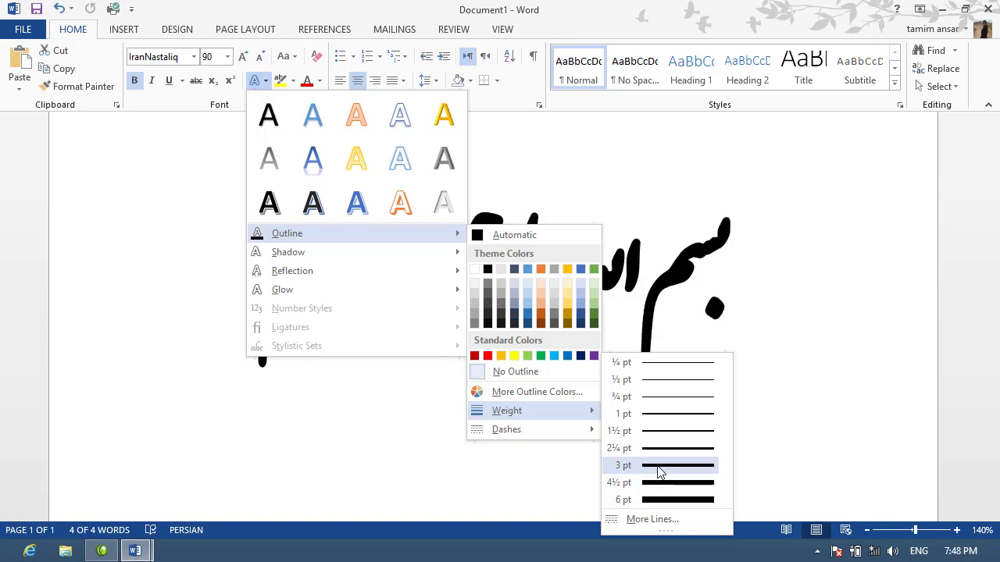
click(660, 466)
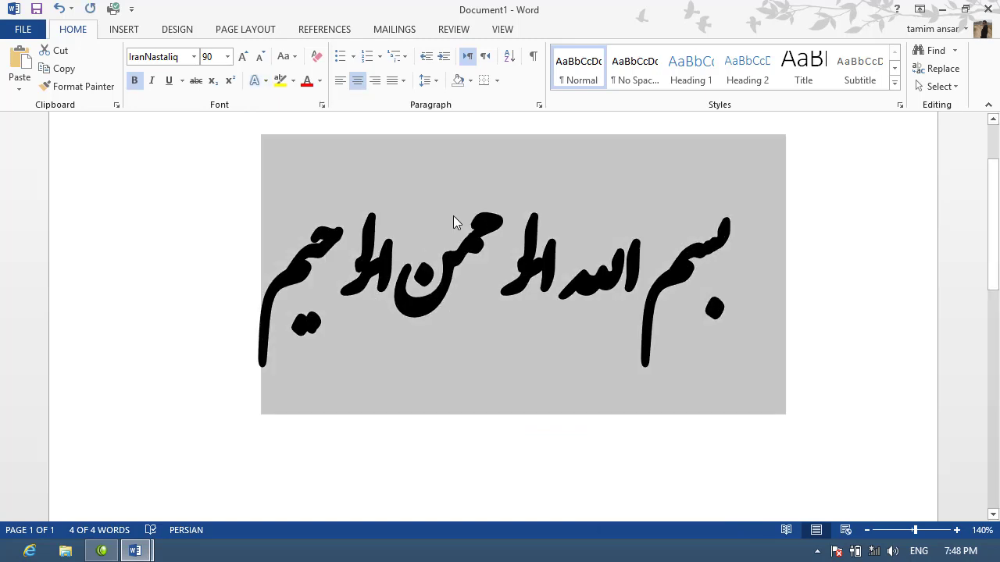
click(266, 81)
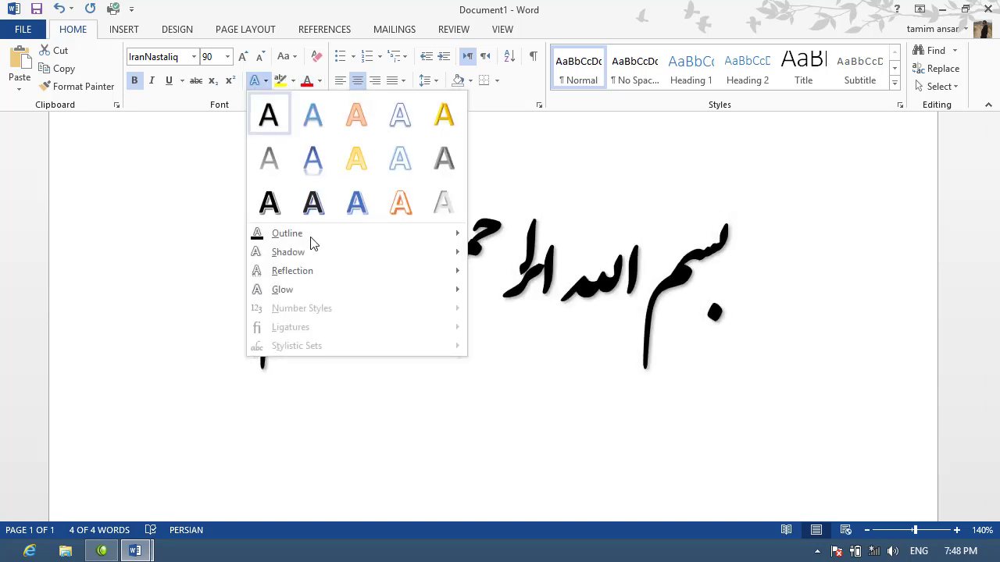
mouse_move(514, 357)
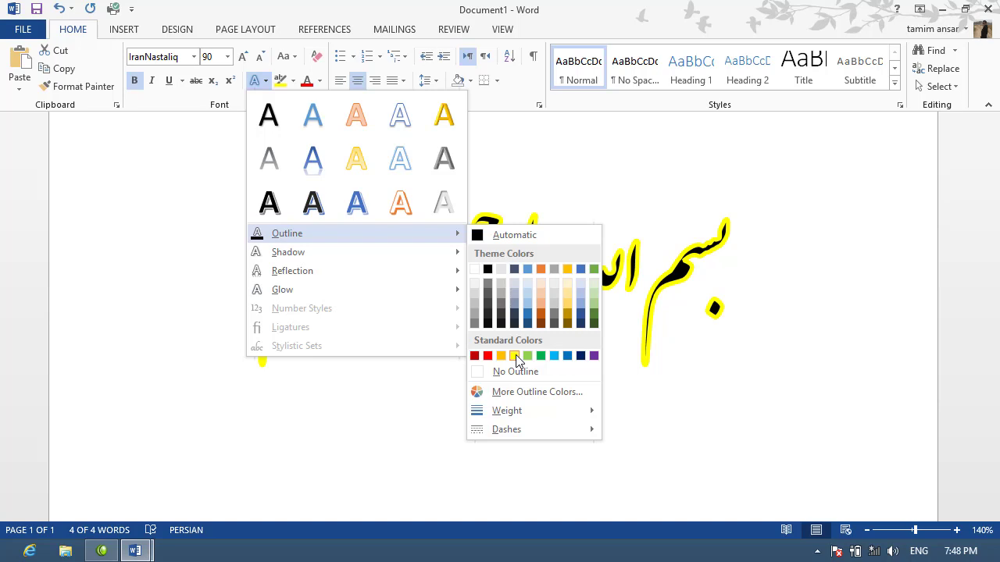
click(514, 356)
drag(491, 304, 576, 268)
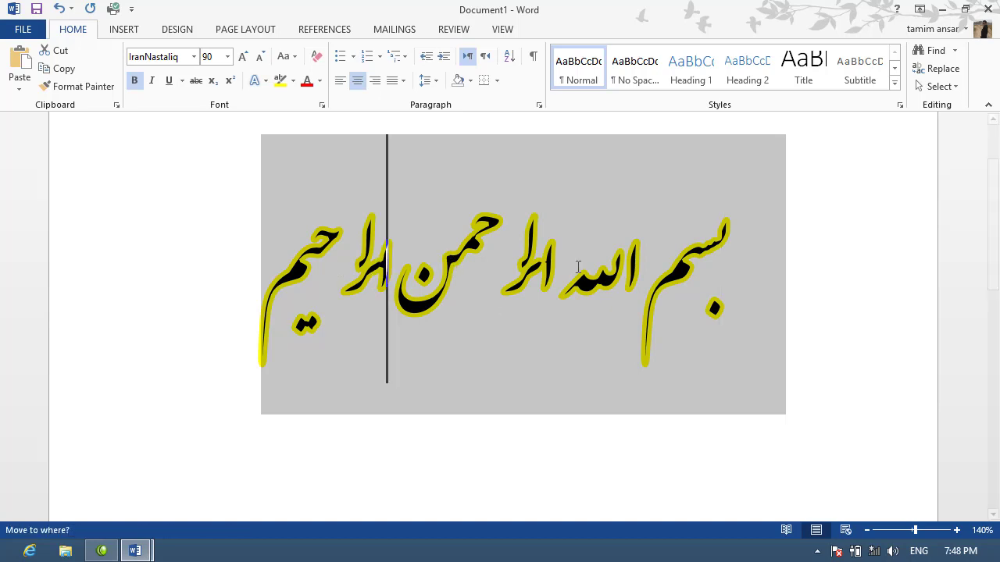
- Select the entire basmala line and set its outline dash style to round dots
mouse_move(257, 306)
mouse_down()
mouse_move(588, 310)
mouse_move(691, 301)
mouse_up()
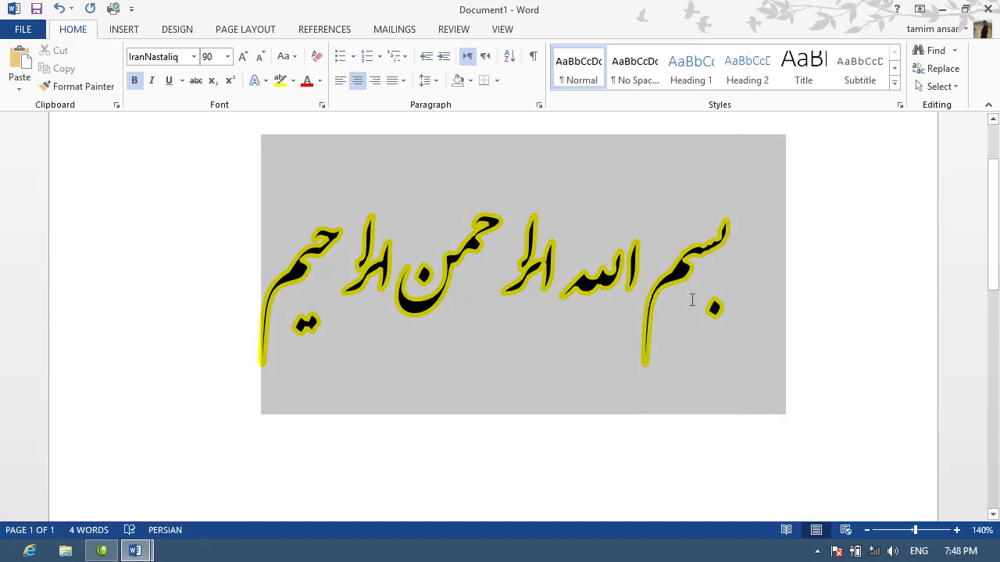
click(692, 300)
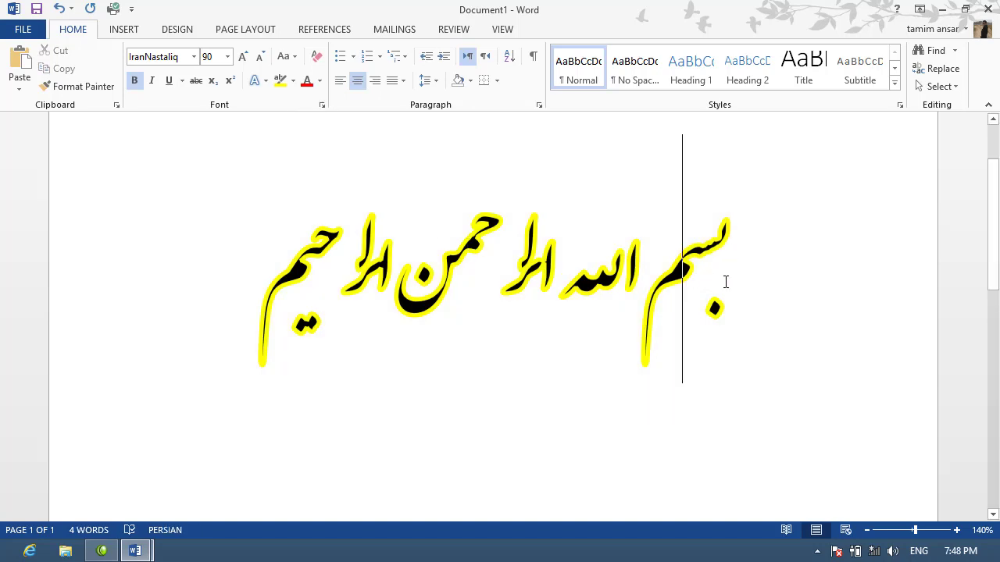
drag(726, 282, 271, 280)
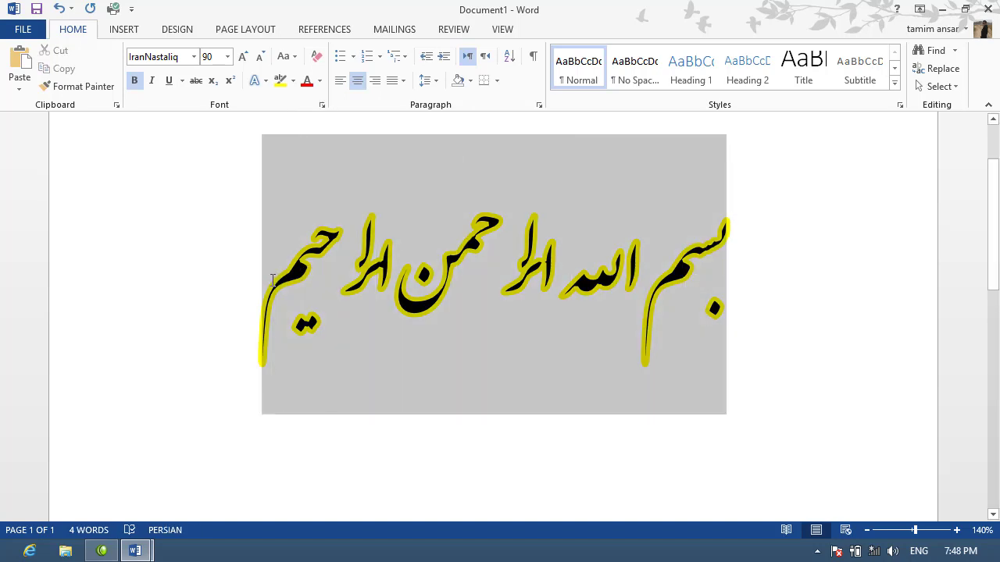
click(263, 81)
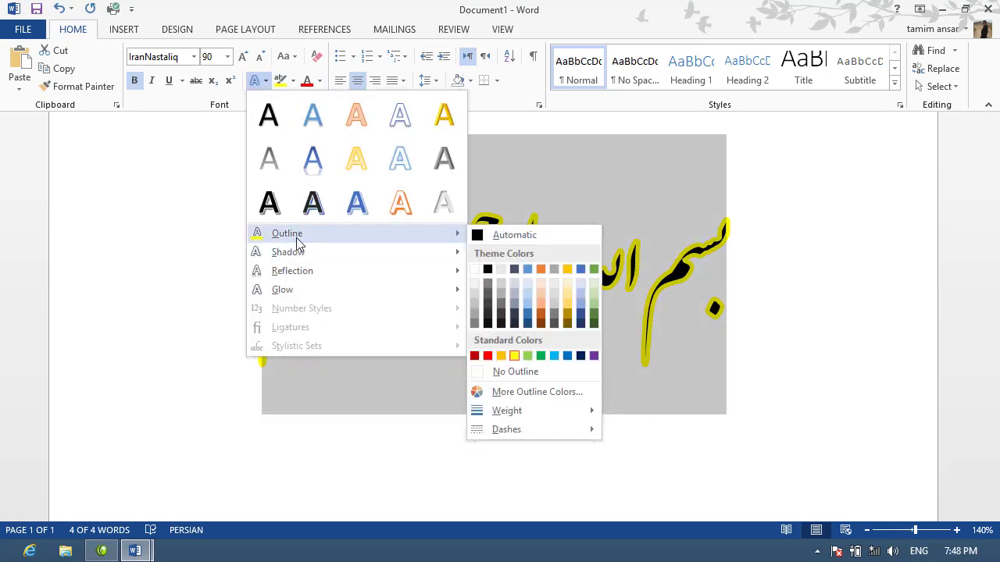
mouse_move(506, 430)
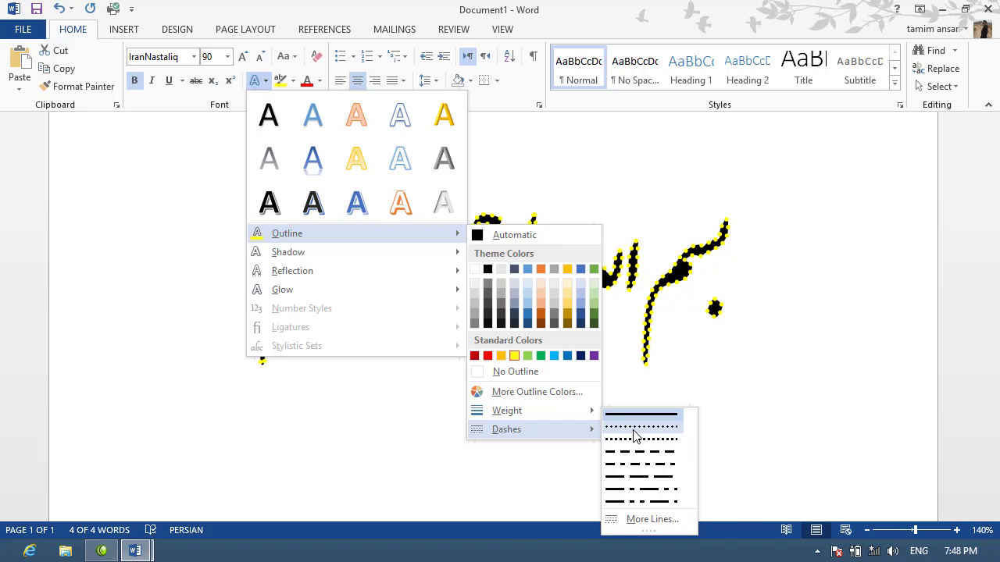
click(634, 428)
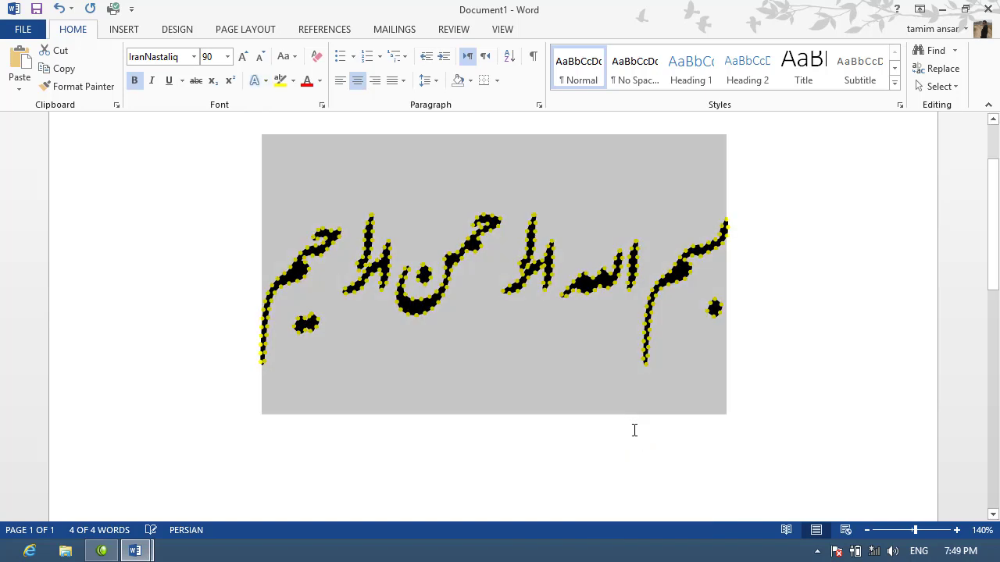
- Apply an Outer shadow preset to the basmala, then reselect the calligraphy
click(258, 80)
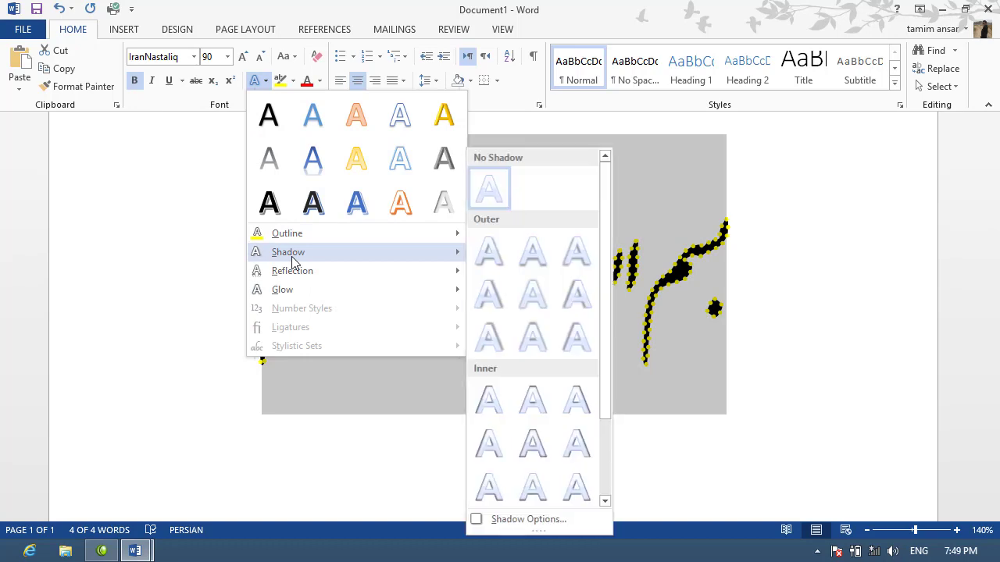
mouse_move(288, 252)
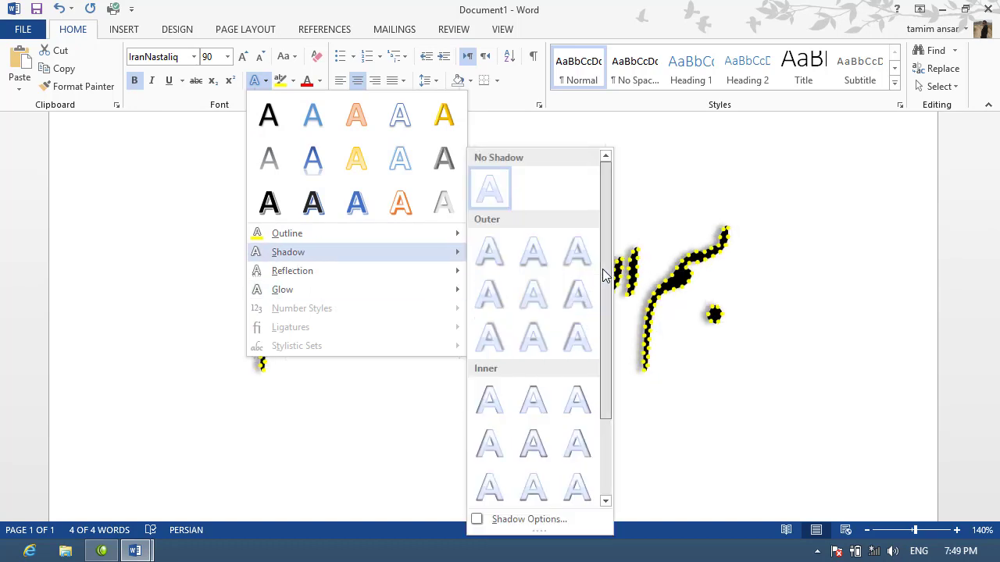
drag(604, 275, 599, 351)
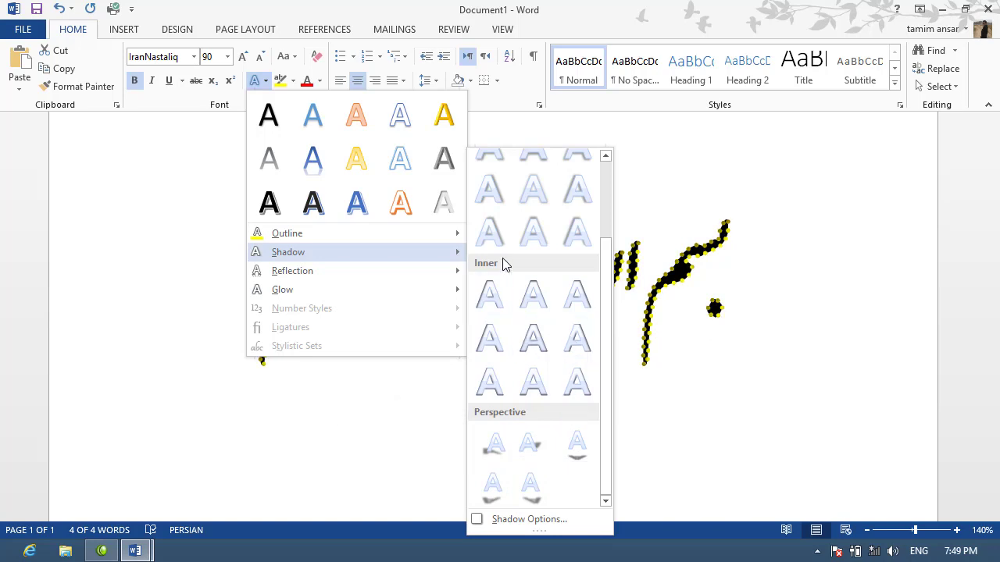
click(533, 205)
click(600, 358)
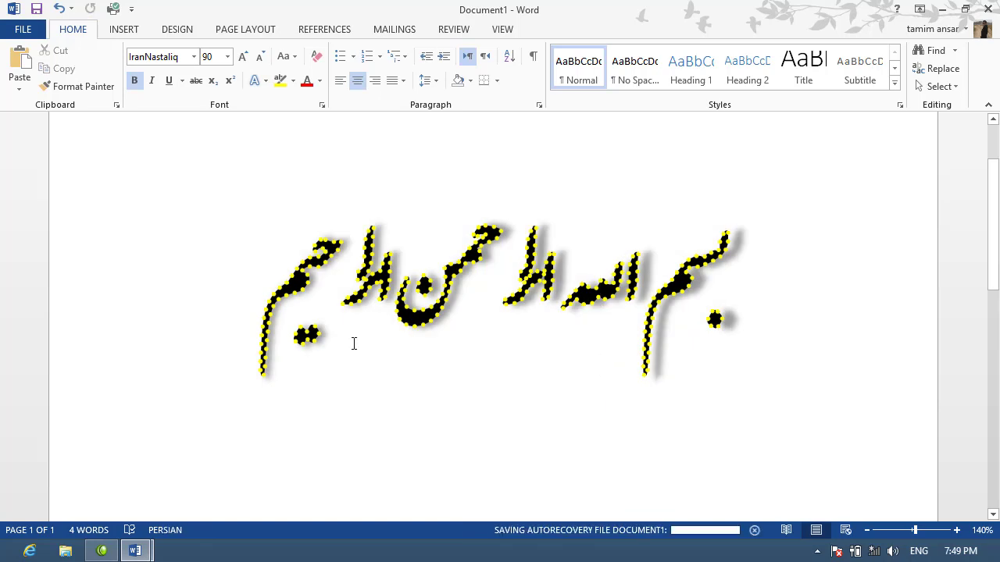
mouse_move(253, 287)
mouse_down()
mouse_move(462, 290)
mouse_move(723, 272)
mouse_up()
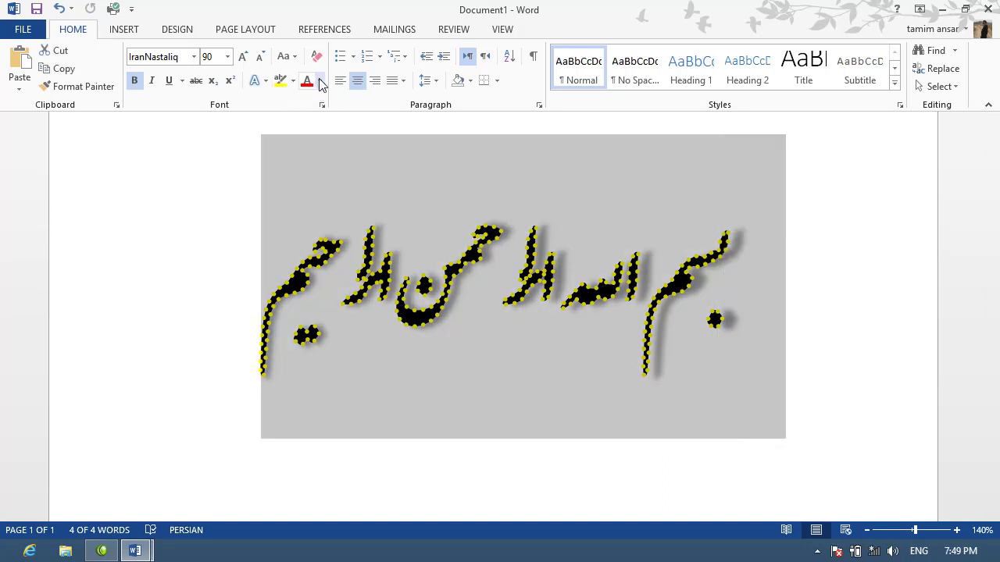
- Apply a blue Glow Variation to the basmala and place the cursor at the line end
click(266, 80)
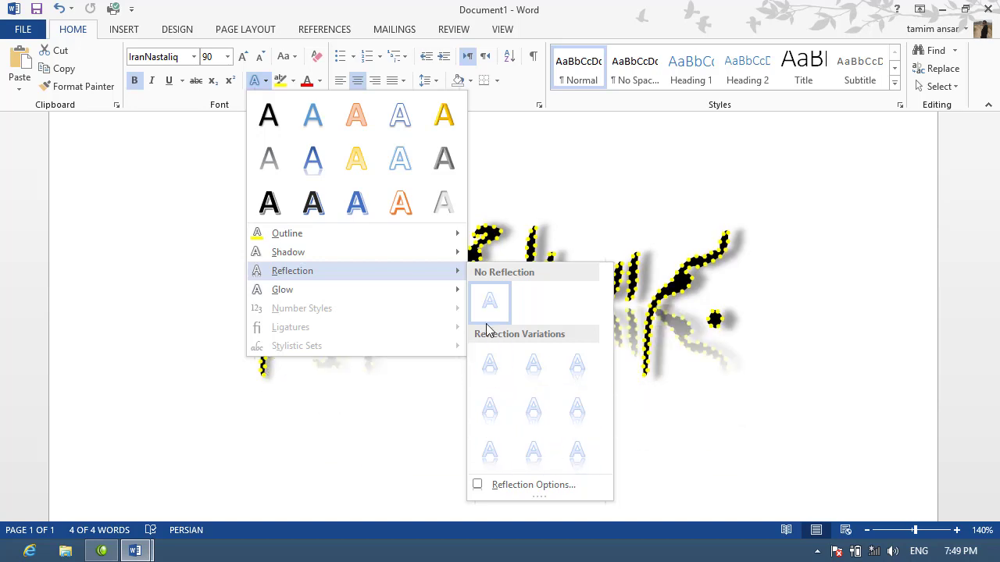
mouse_move(282, 289)
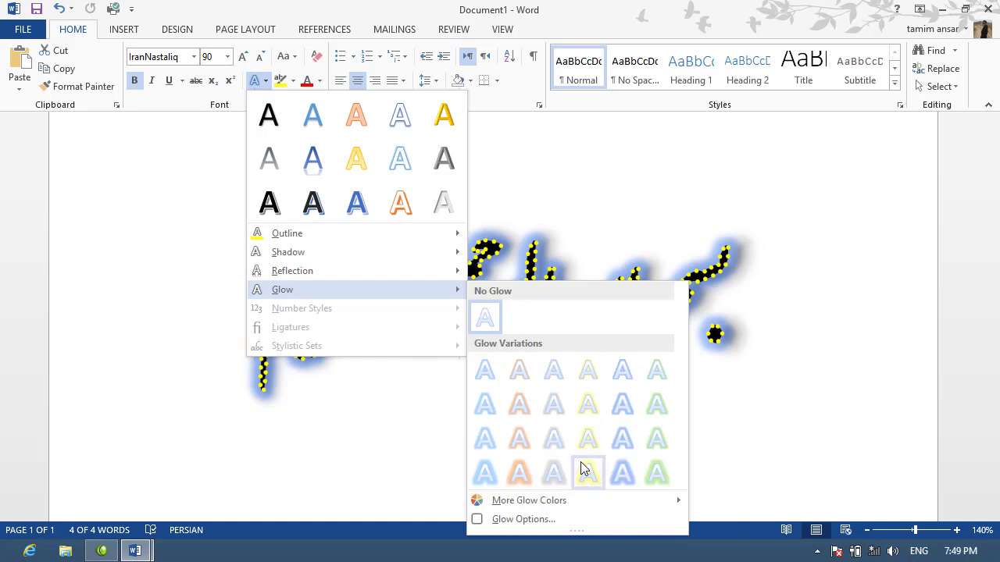
click(623, 439)
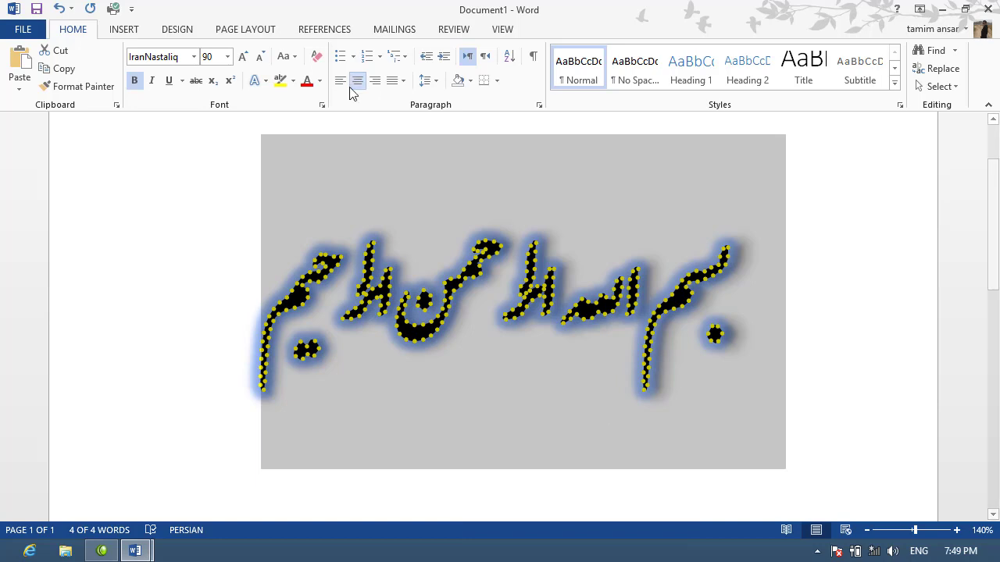
click(266, 82)
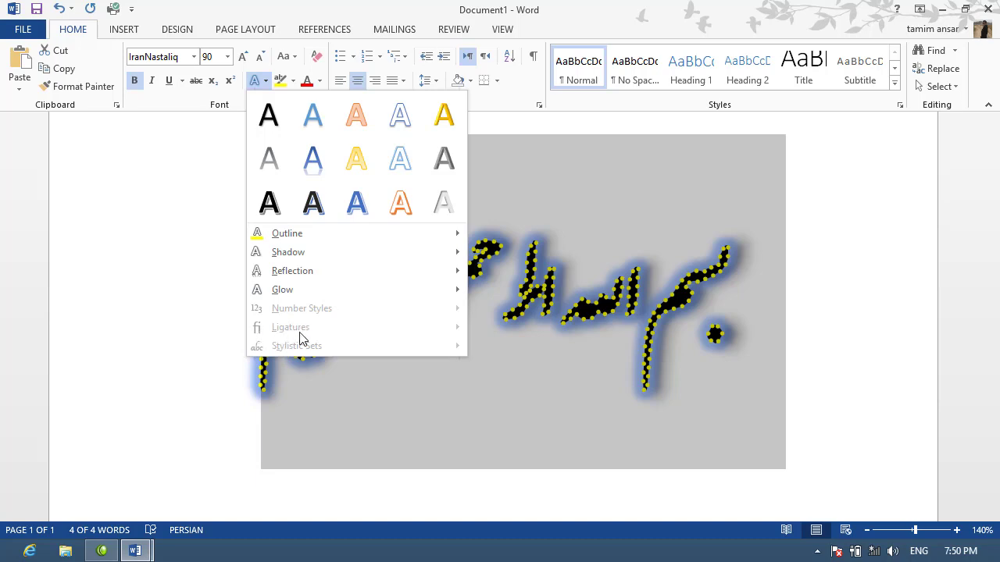
click(445, 415)
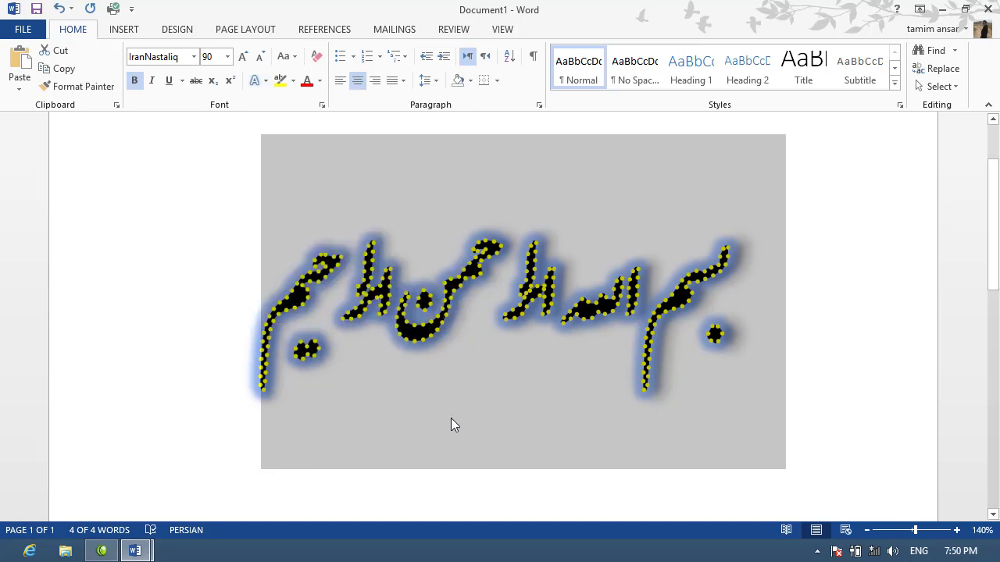
click(251, 311)
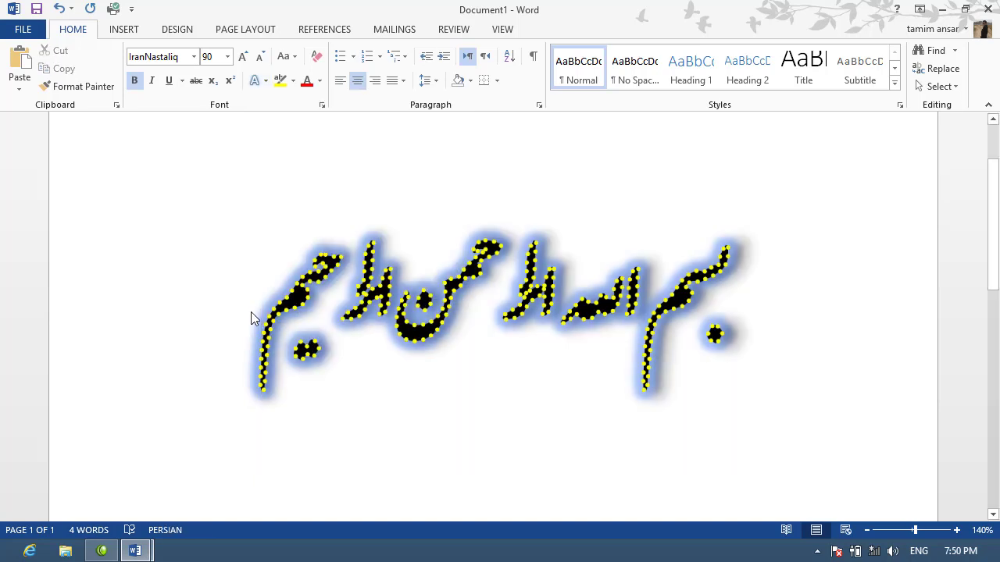
- Start a new line below the basmala and shrink its font size from 90 to 7
key(Return)
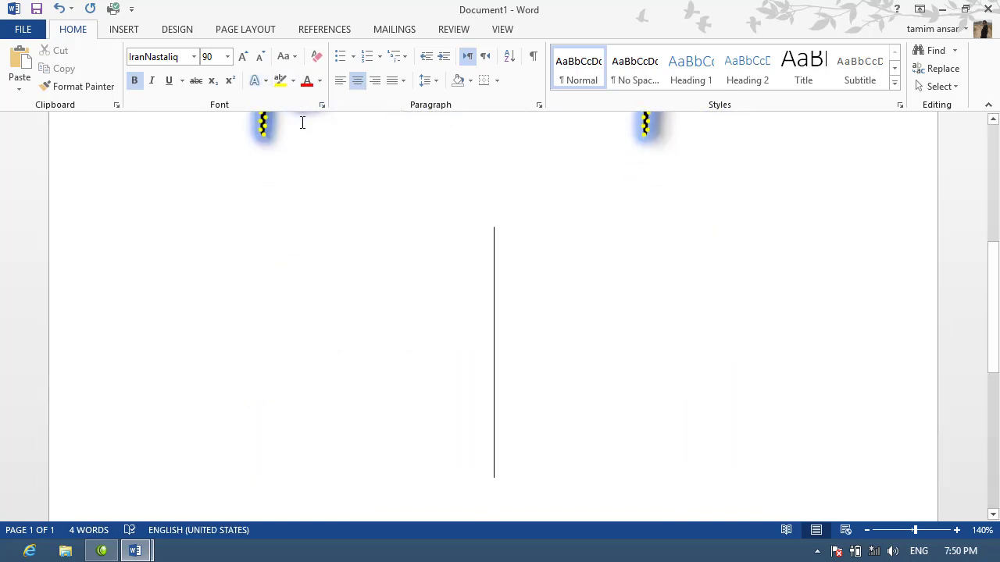
click(320, 105)
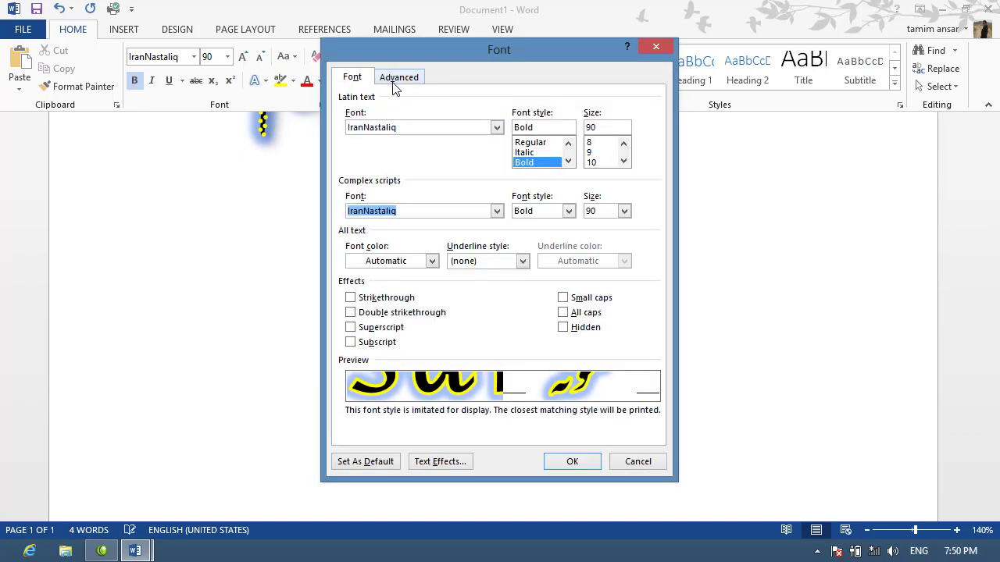
click(395, 77)
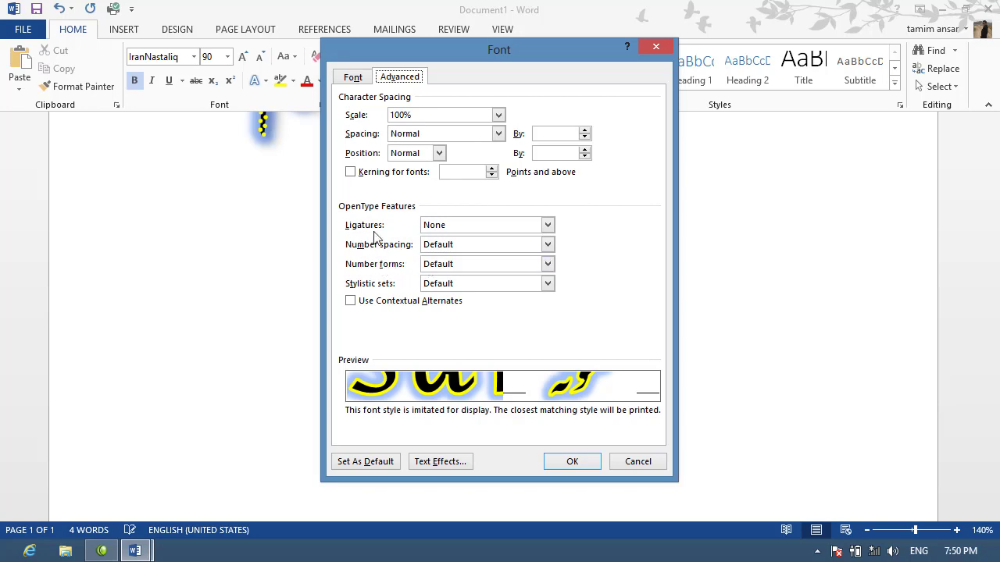
click(637, 461)
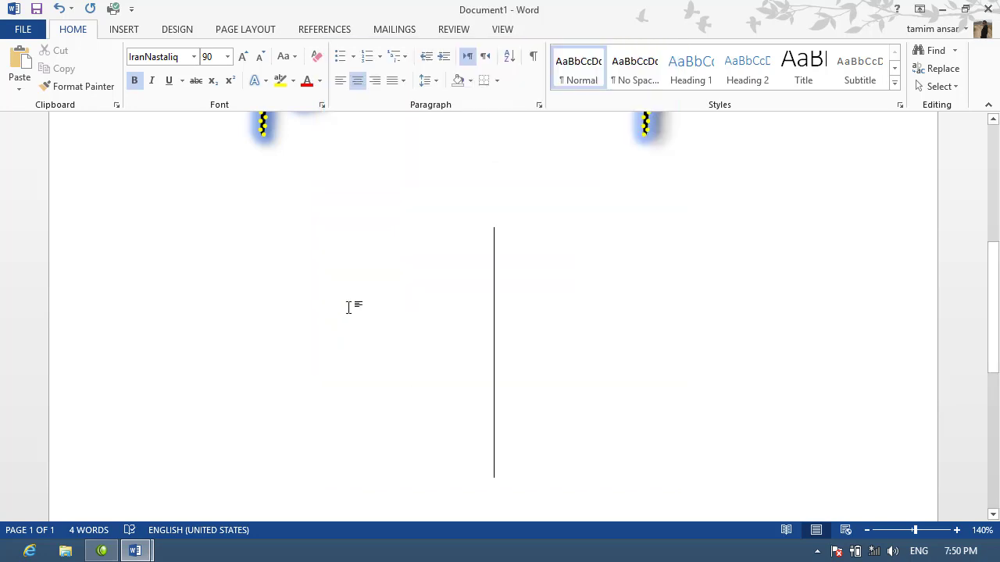
key(ctrl+shift+comma)
key(ctrl+shift+comma)
key(ctrl+shift+comma)
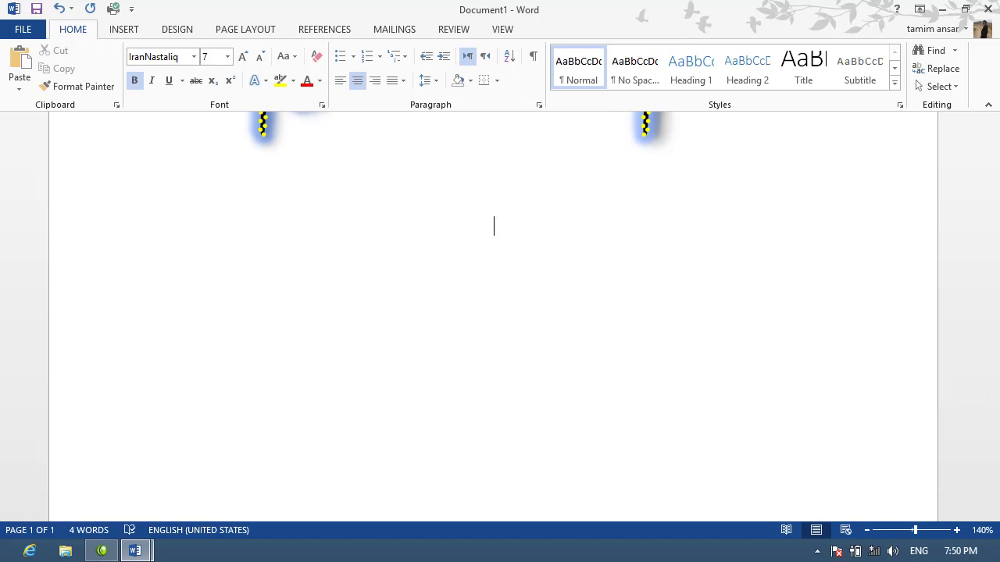
- Type a period, set the text outline to No Outline, then type '=rand(' in English
text(.)
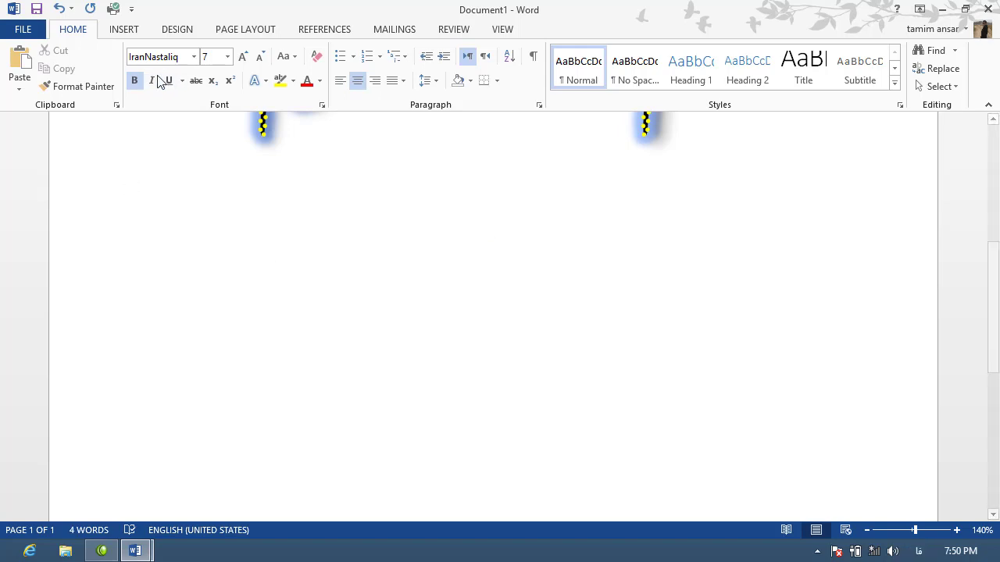
click(264, 81)
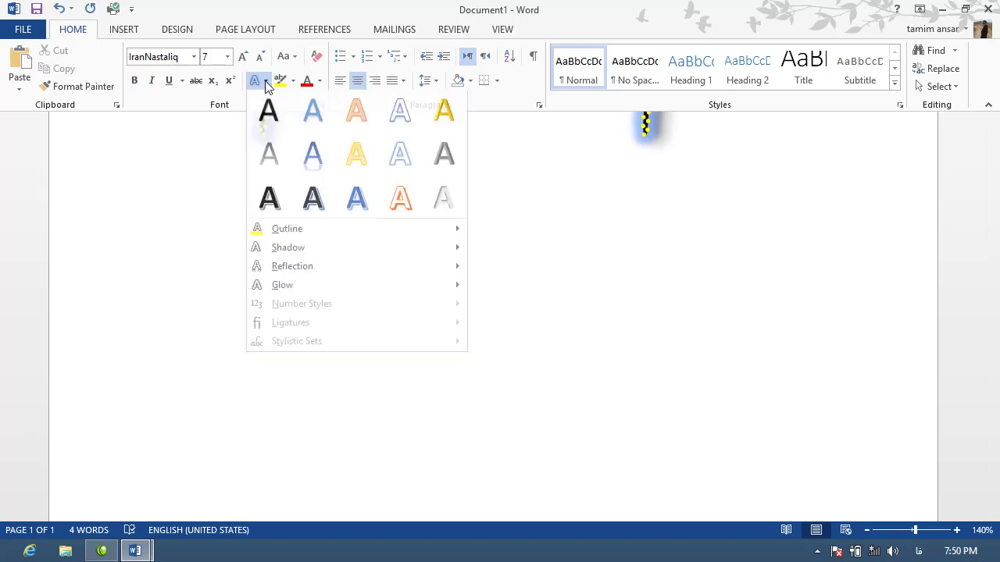
click(301, 231)
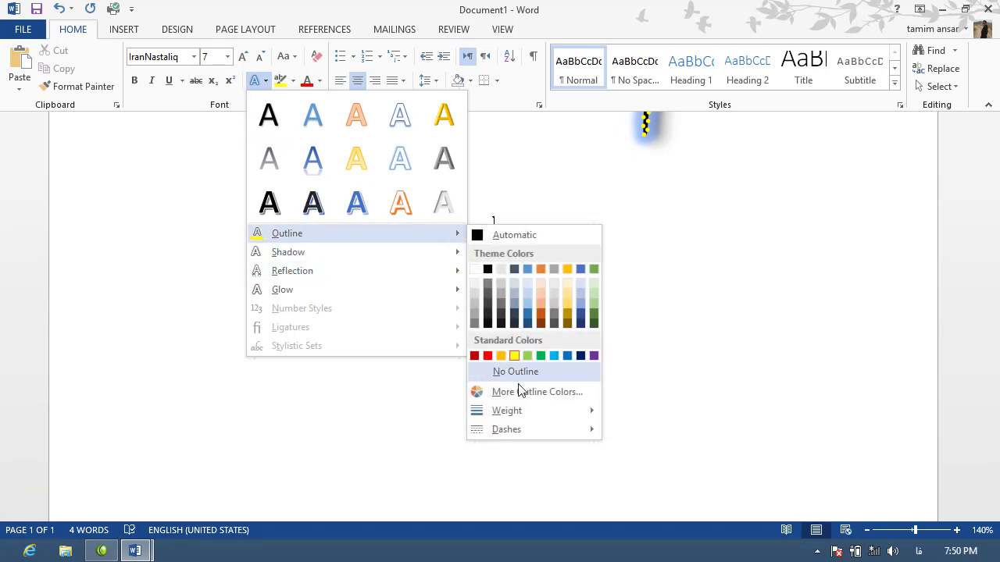
click(500, 376)
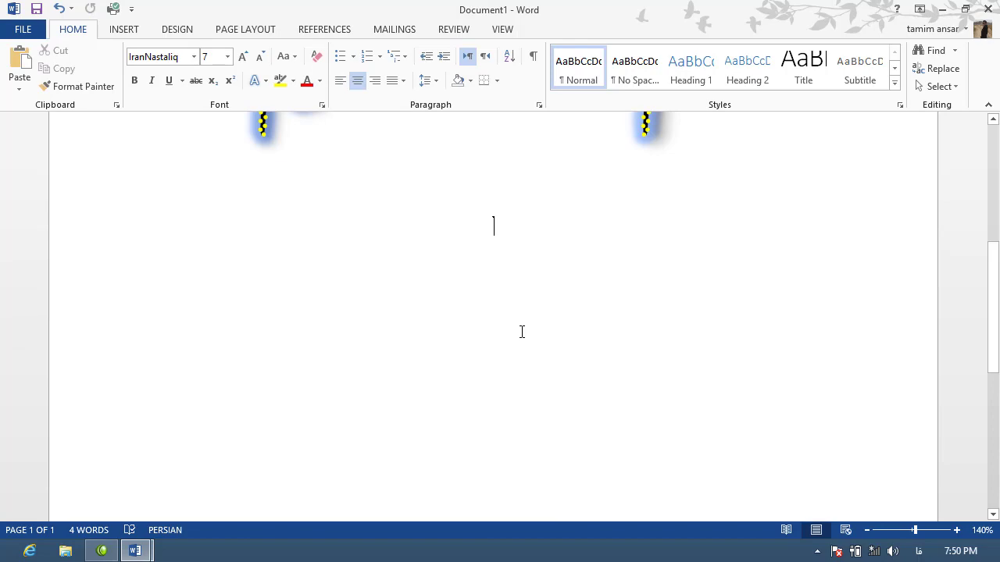
key(alt+shift)
text(=rand)
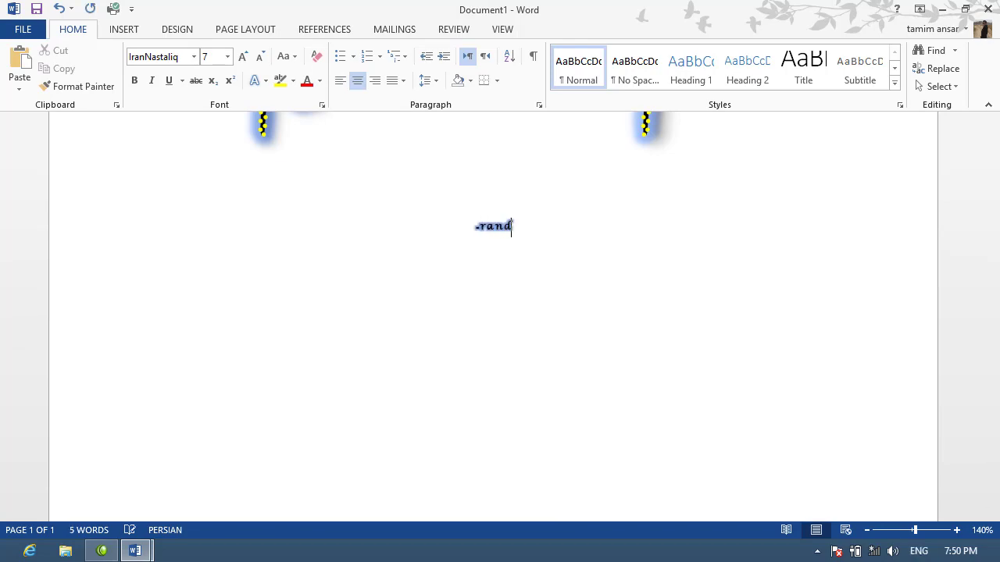
text(()
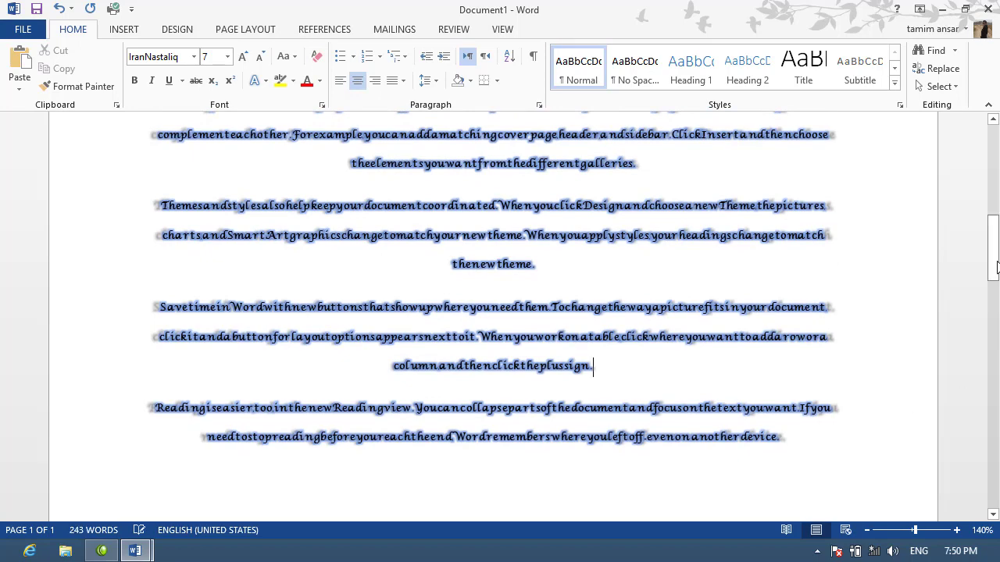
- Apply No Shadow, No Reflection and No Glow to the first two sample paragraphs
mouse_move(994, 272)
mouse_down()
mouse_move(994, 227)
mouse_move(994, 236)
mouse_up()
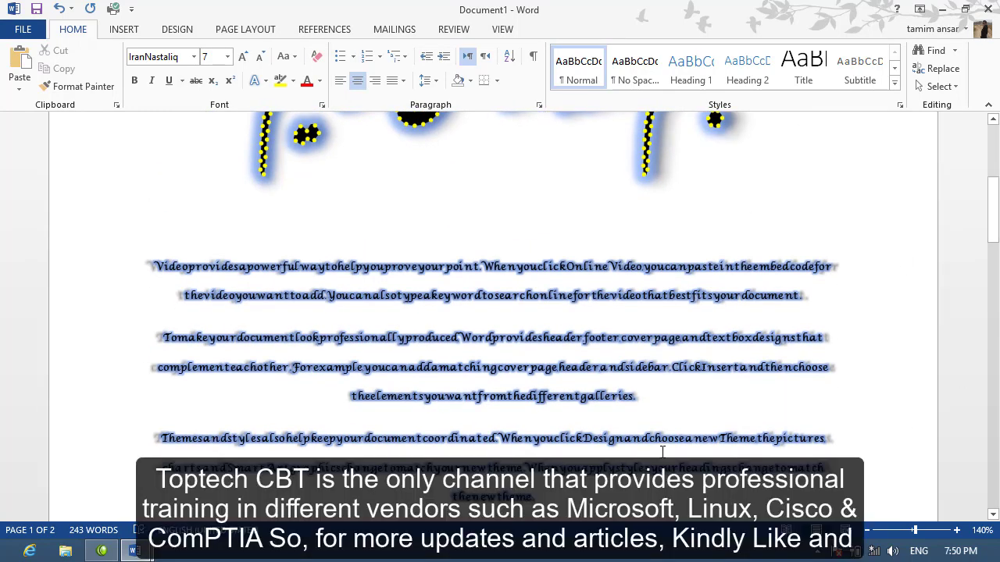
mouse_move(598, 396)
mouse_down()
mouse_move(210, 305)
mouse_move(125, 250)
mouse_up()
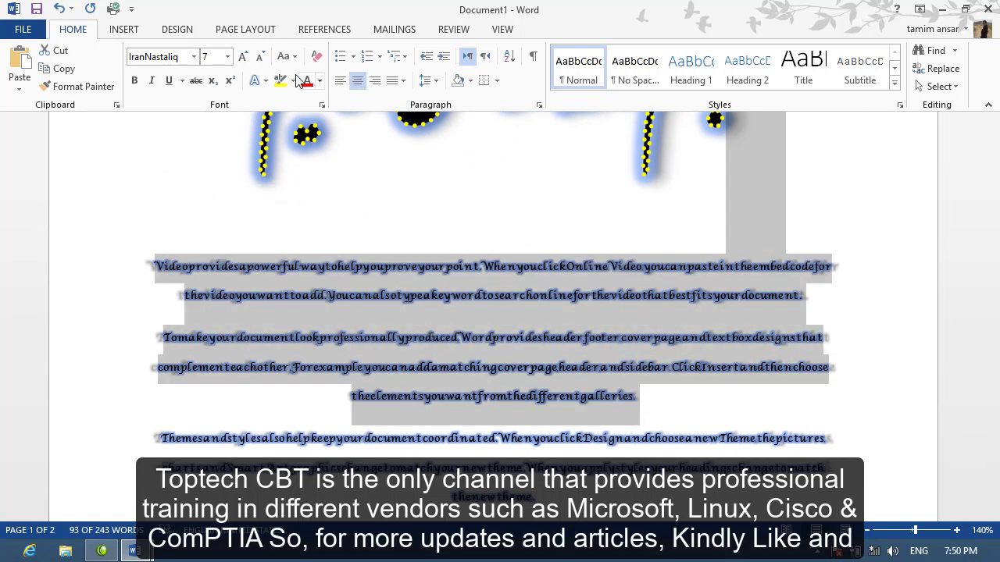
click(263, 81)
mouse_move(288, 252)
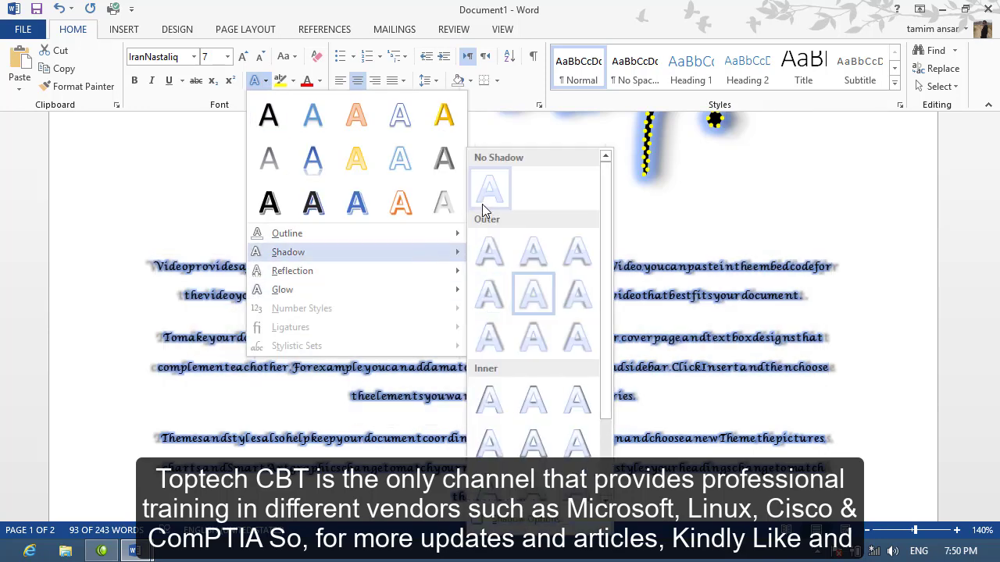
click(486, 203)
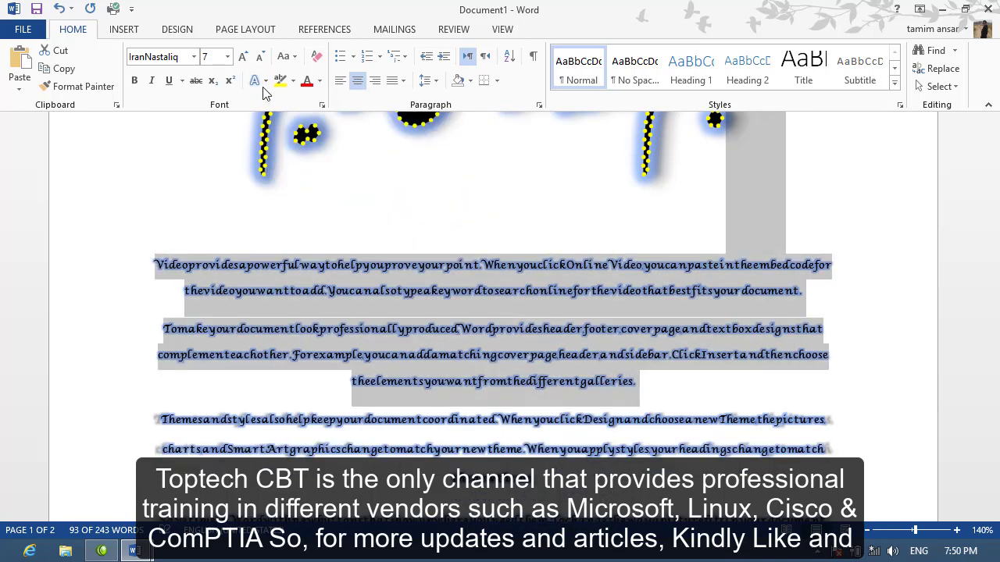
click(265, 82)
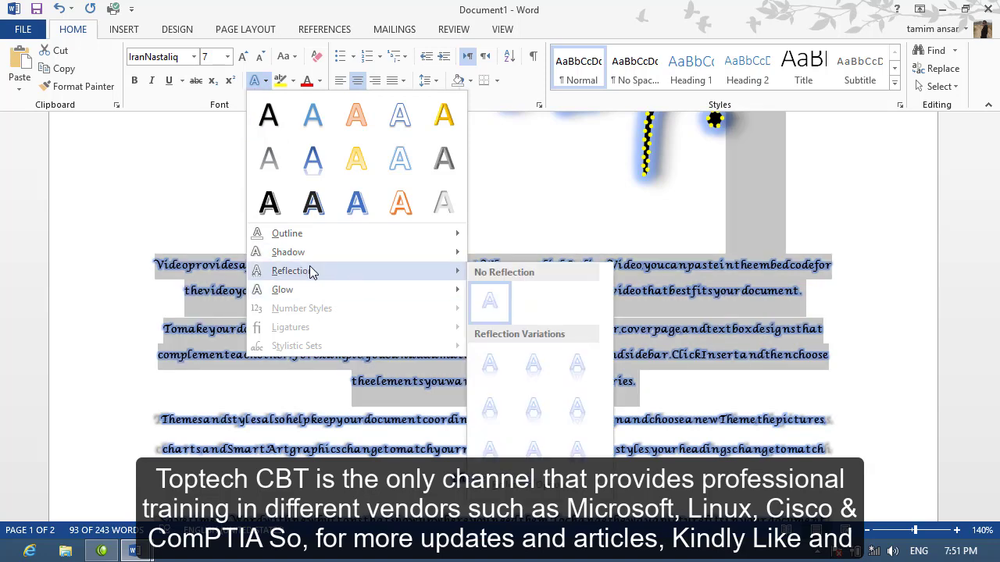
mouse_move(292, 271)
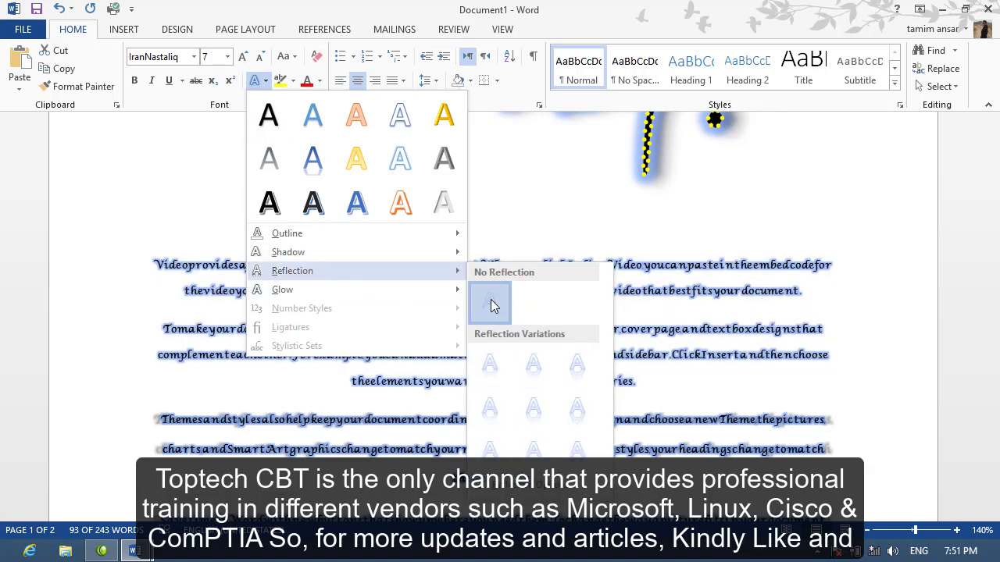
click(490, 304)
click(261, 81)
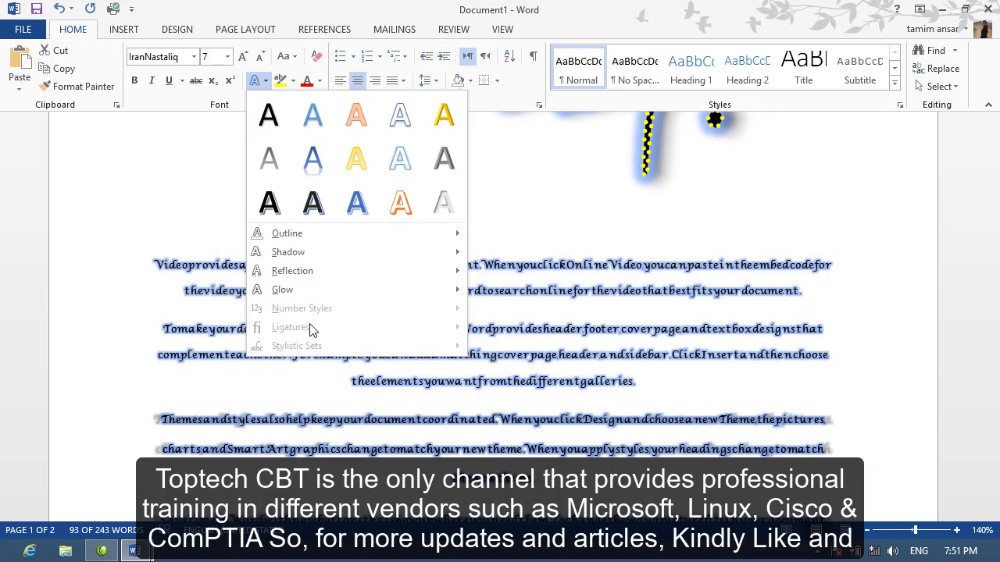
mouse_move(282, 289)
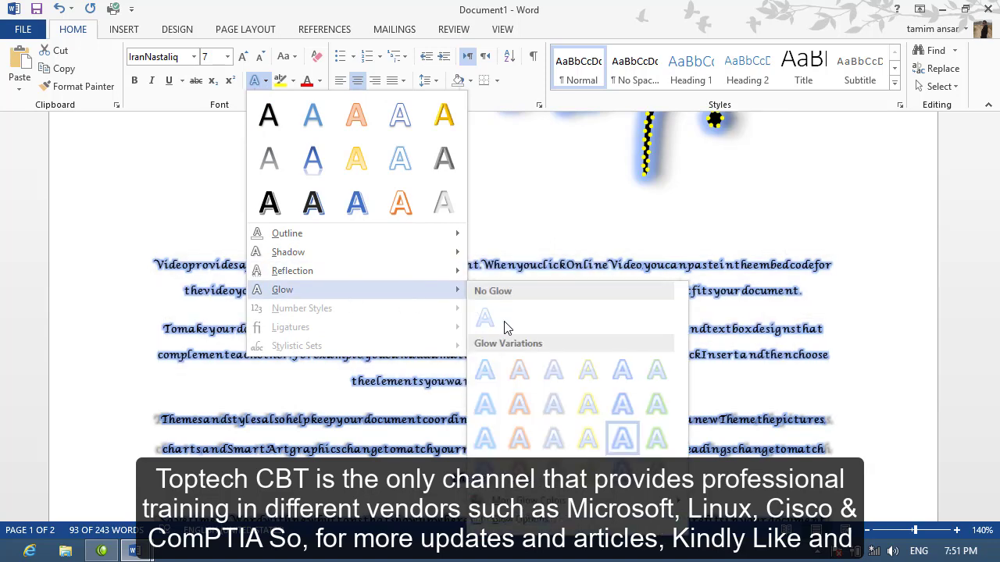
click(495, 320)
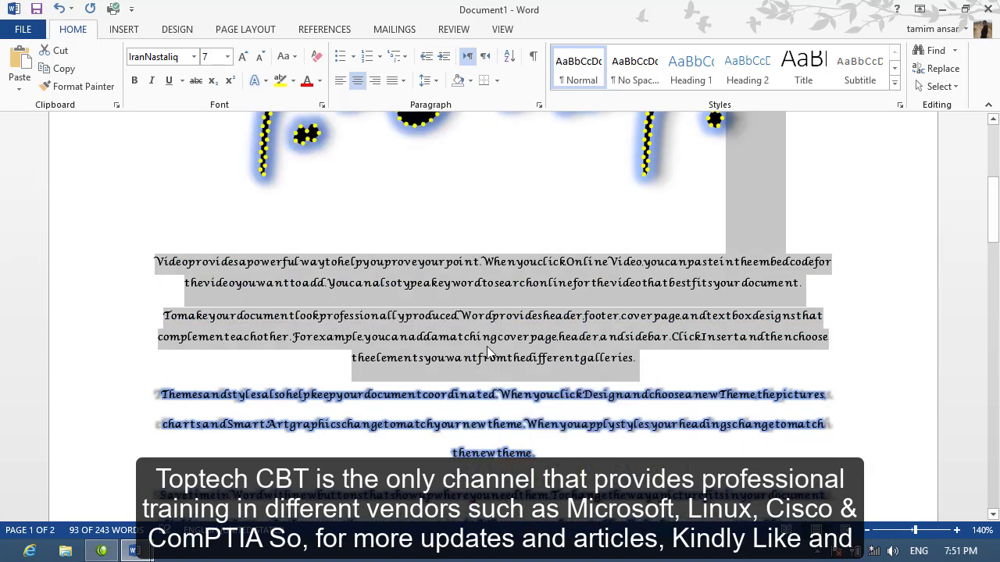
click(498, 344)
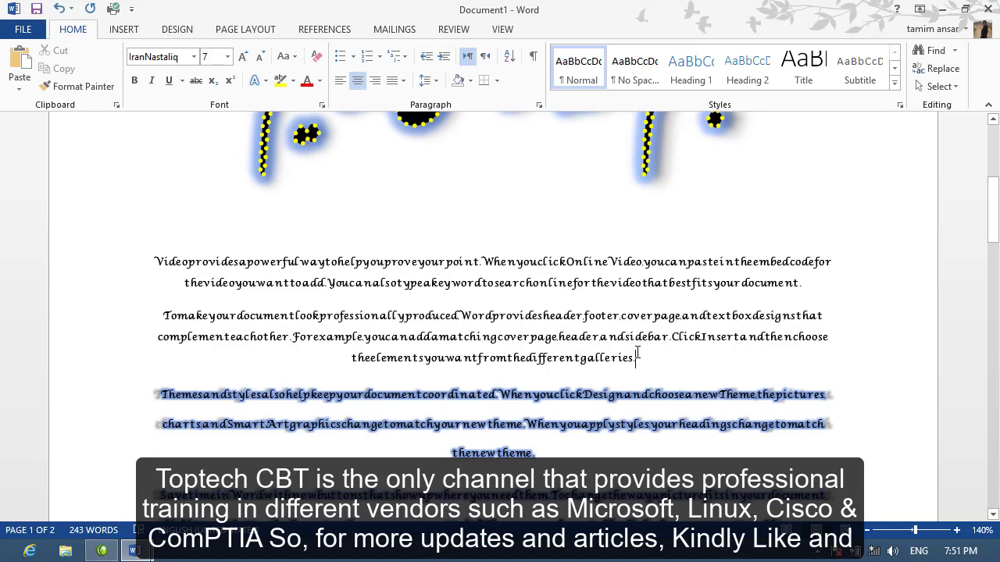
drag(638, 356, 134, 253)
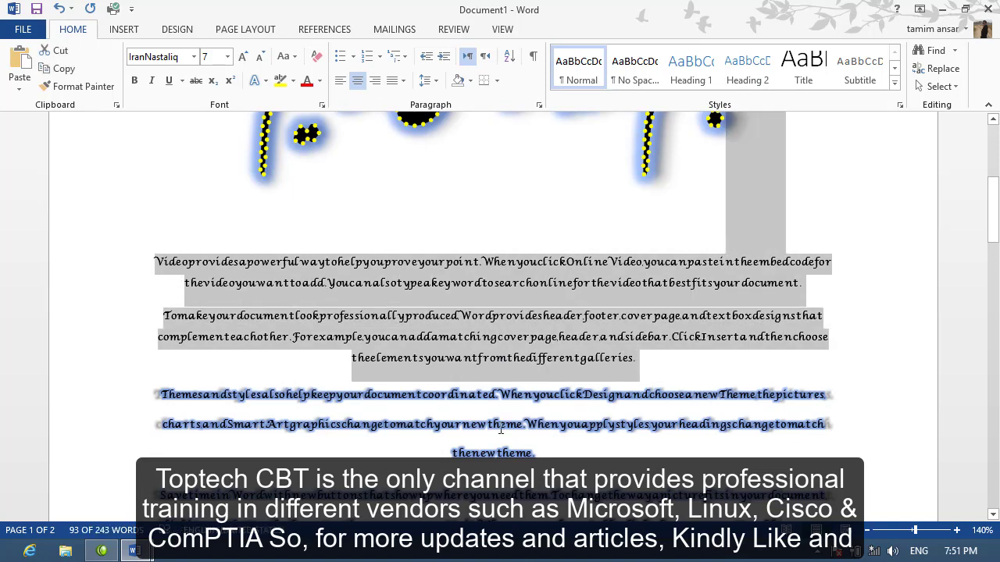
- Set the first two sample paragraphs in Times New Roman
click(956, 531)
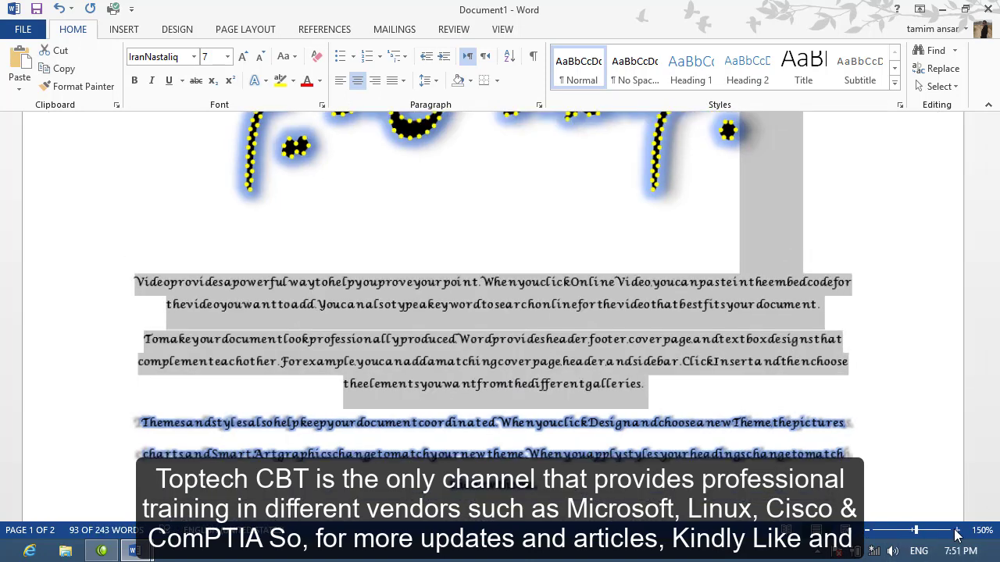
click(956, 532)
click(956, 531)
click(957, 532)
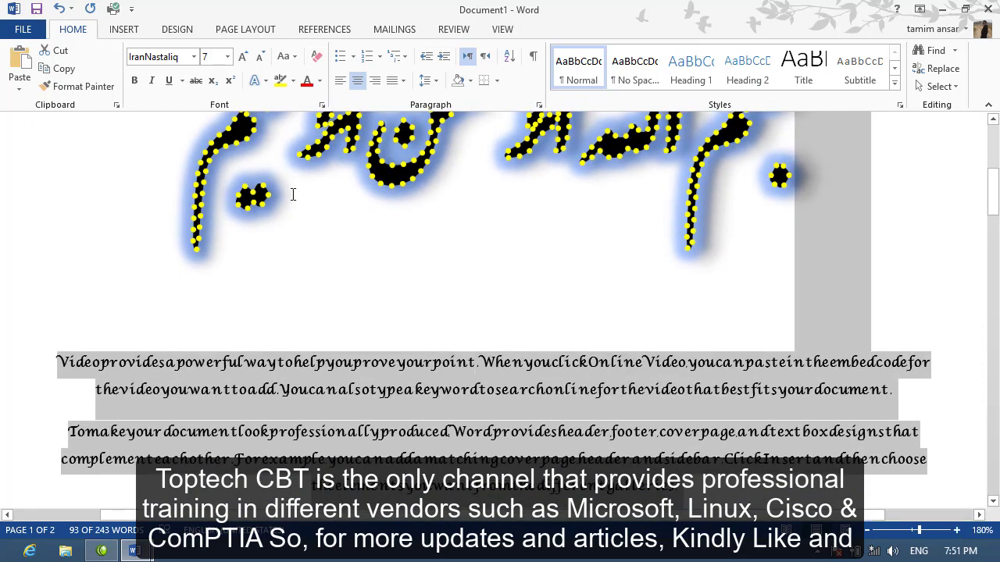
click(193, 57)
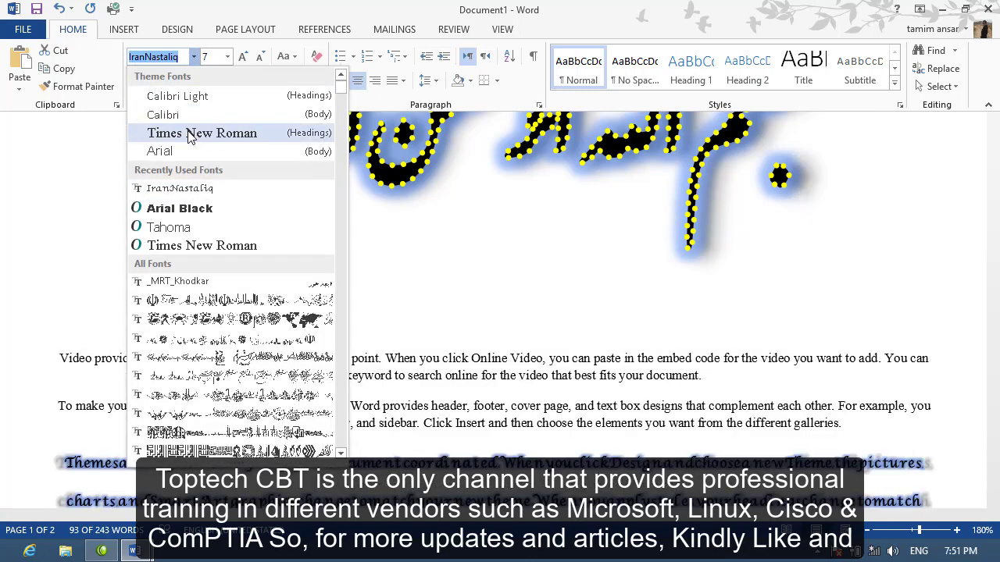
click(191, 135)
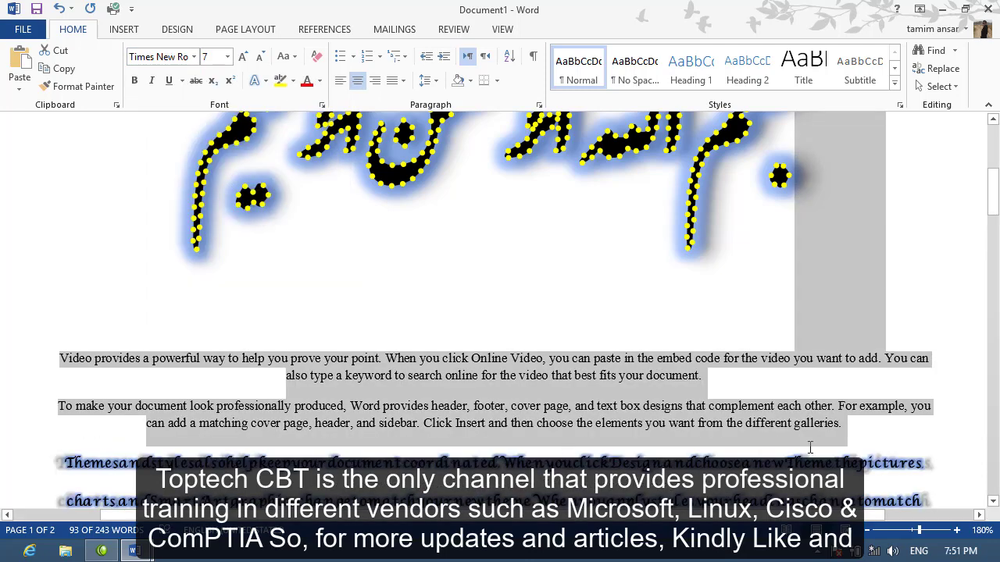
- Left-align the first two paragraphs and zoom further into the page
click(346, 79)
click(657, 407)
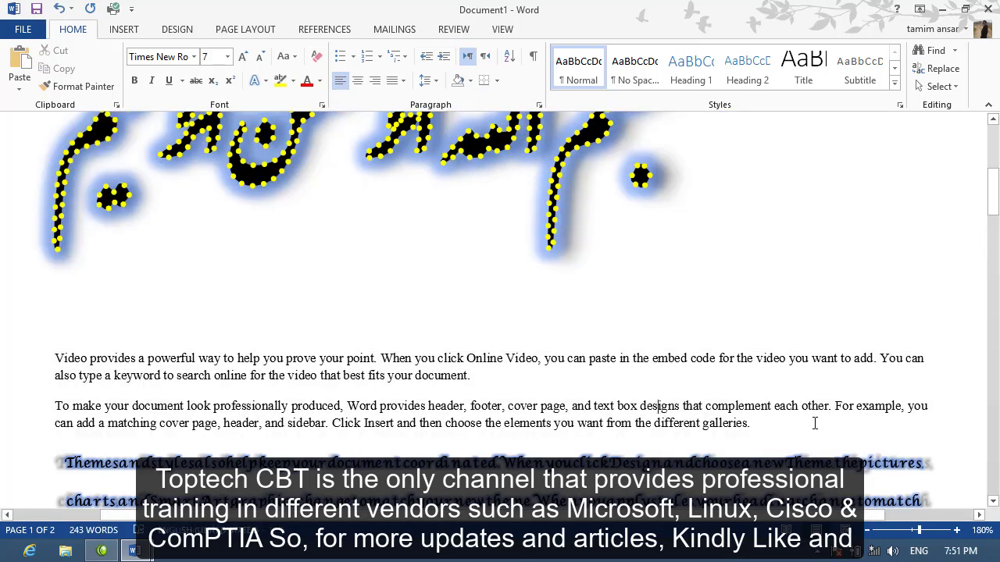
mouse_move(753, 423)
mouse_down()
mouse_move(40, 352)
mouse_move(39, 367)
mouse_up()
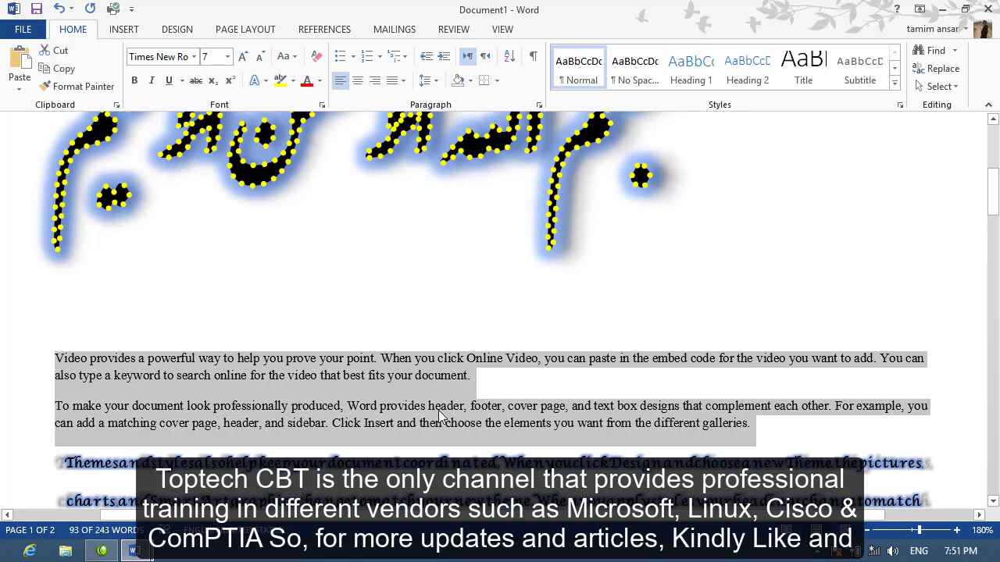
click(956, 530)
click(957, 531)
click(957, 530)
click(956, 530)
click(956, 531)
click(956, 530)
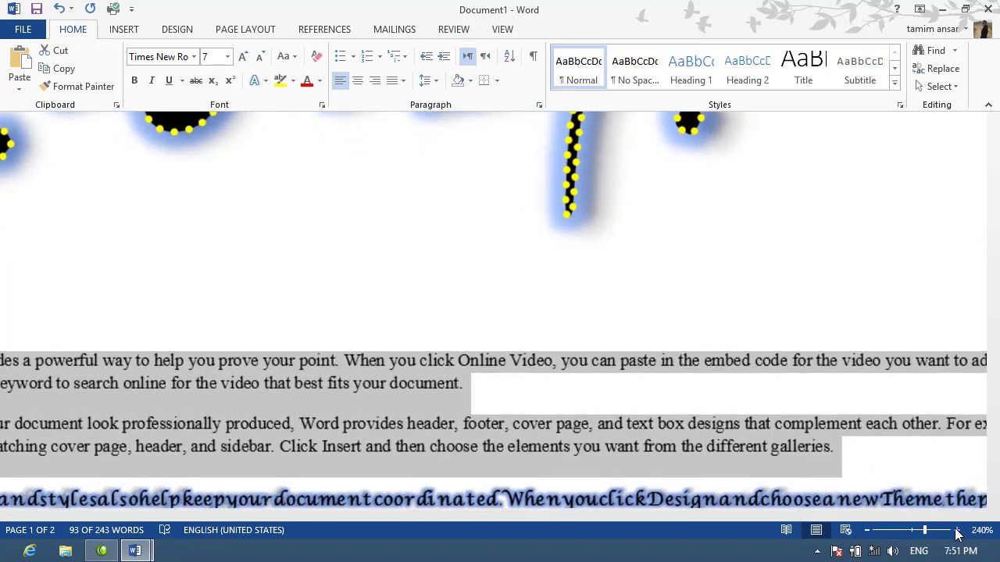
click(956, 530)
click(956, 531)
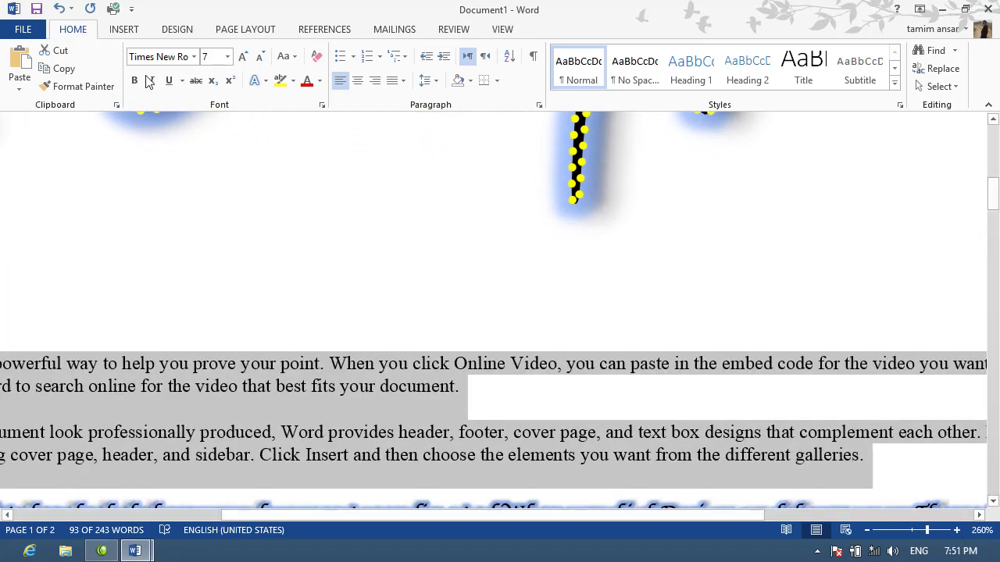
- Show the Text Effects and Typography menu's Ligatures choices for the selected paragraphs
click(265, 81)
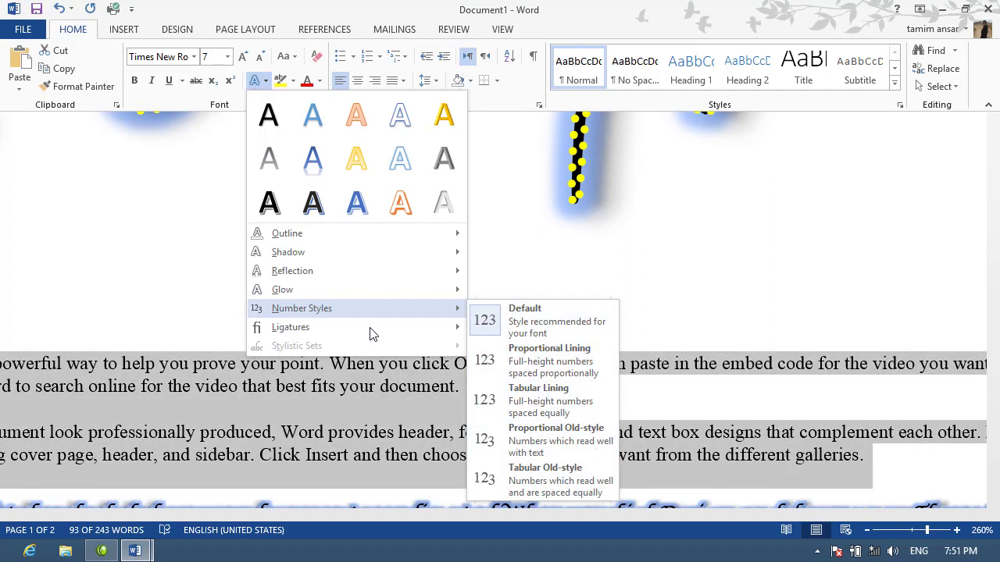
mouse_move(291, 327)
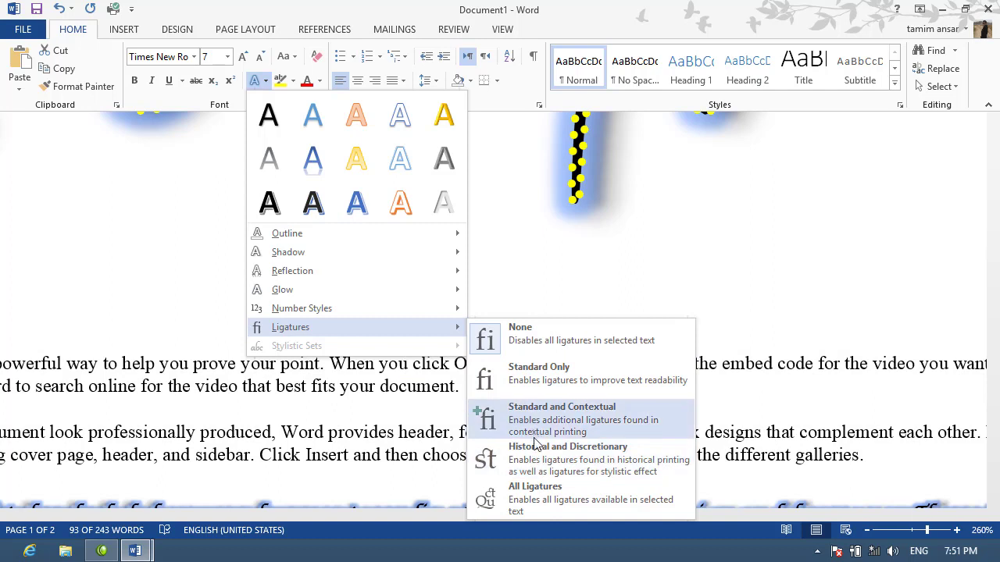
- Apply Historical and Discretionary ligatures to the selected paragraphs, leaving the font unchanged
click(537, 467)
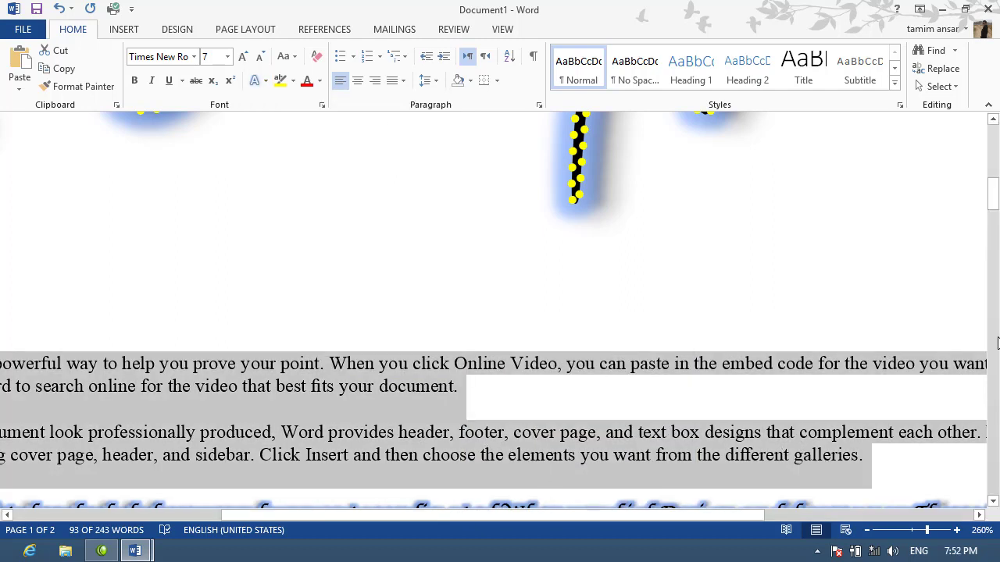
drag(995, 195, 997, 208)
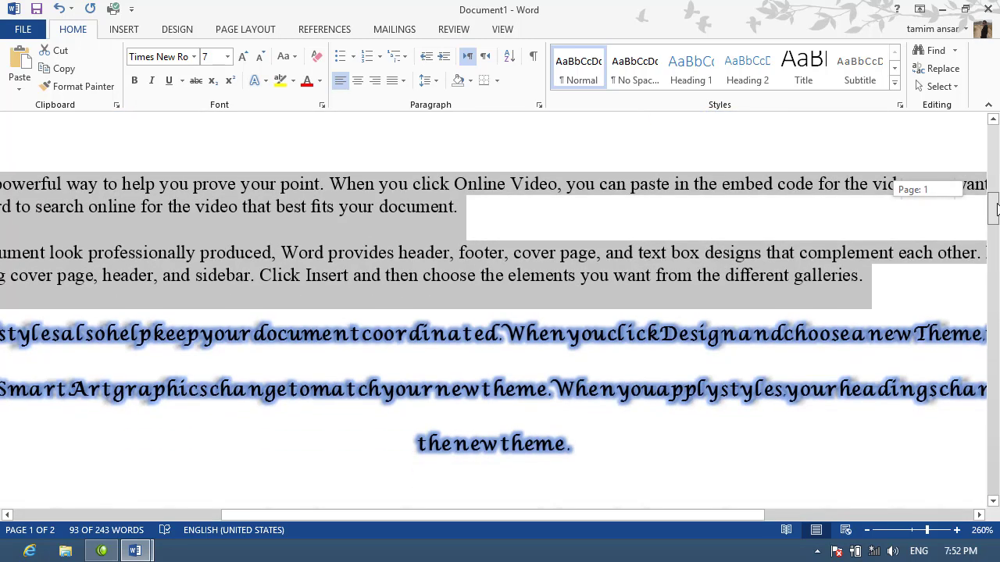
click(194, 57)
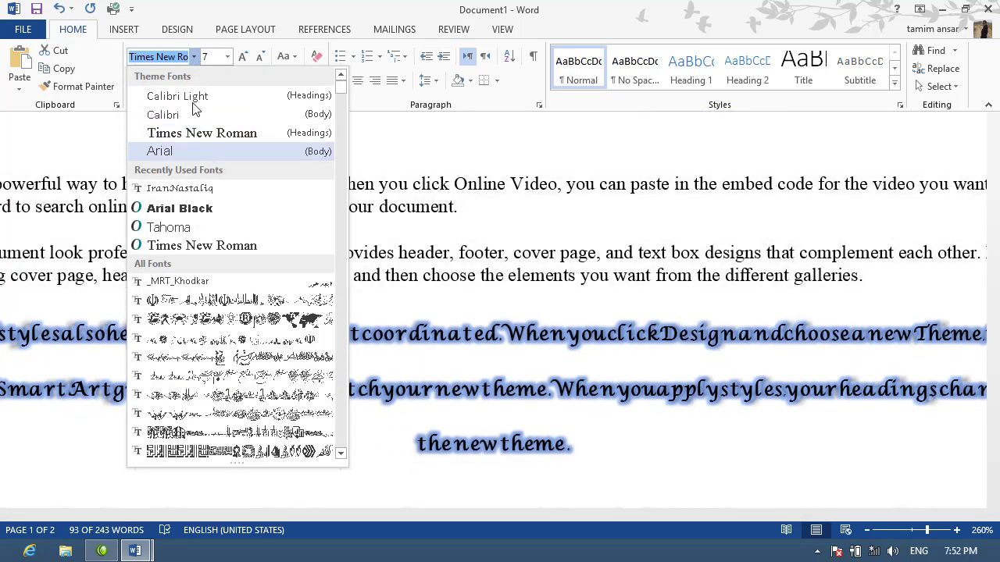
key(Escape)
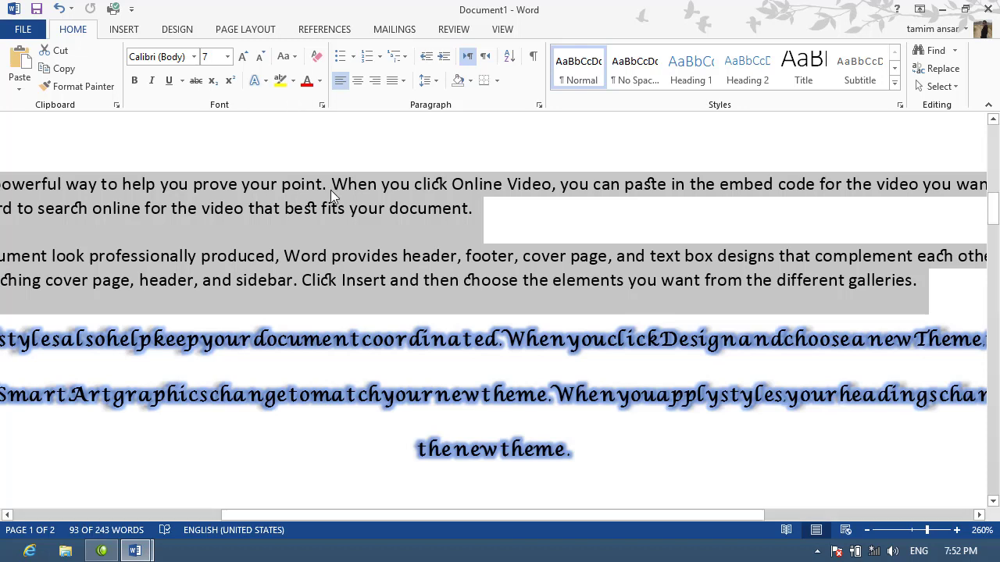
- Select the word 'best' and enlarge it to 20 pt
click(312, 219)
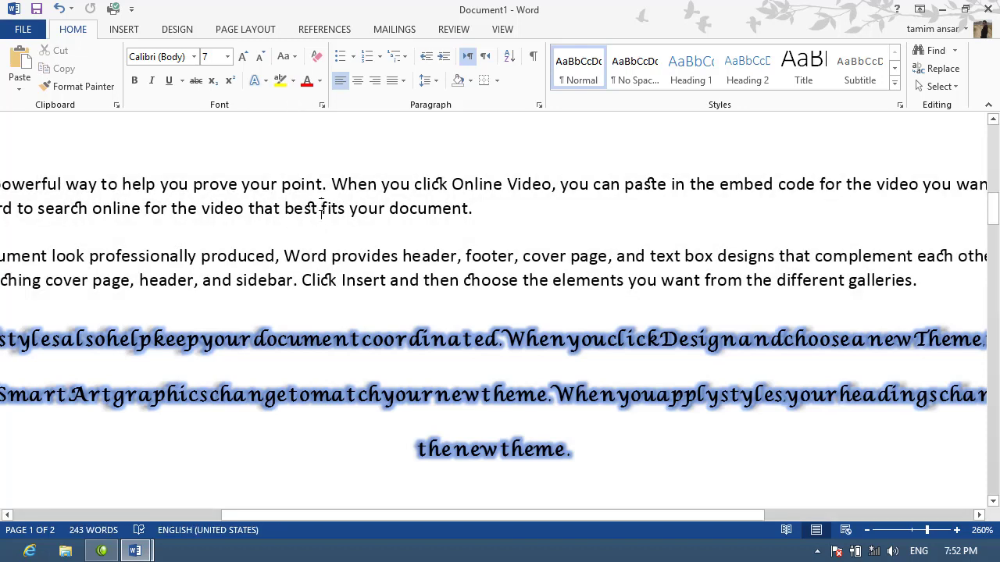
drag(321, 210, 284, 208)
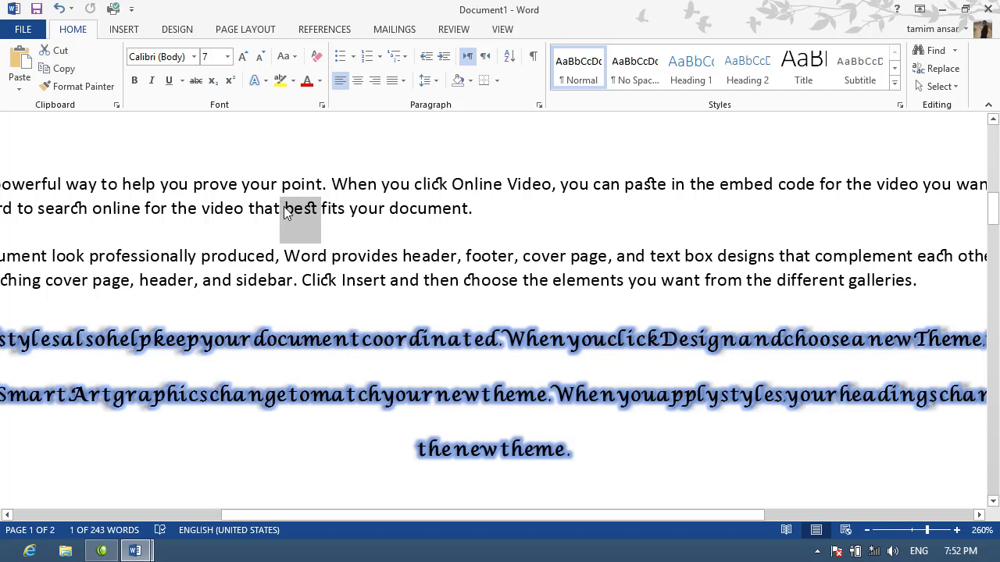
key(ctrl+shift+period)
key(ctrl+shift+period)
key(ctrl+shift+period)
key(ctrl+shift+period)
key(ctrl+shift+period)
key(ctrl+shift+period)
key(ctrl+shift+period)
key(ctrl+shift+period)
key(ctrl+shift+period)
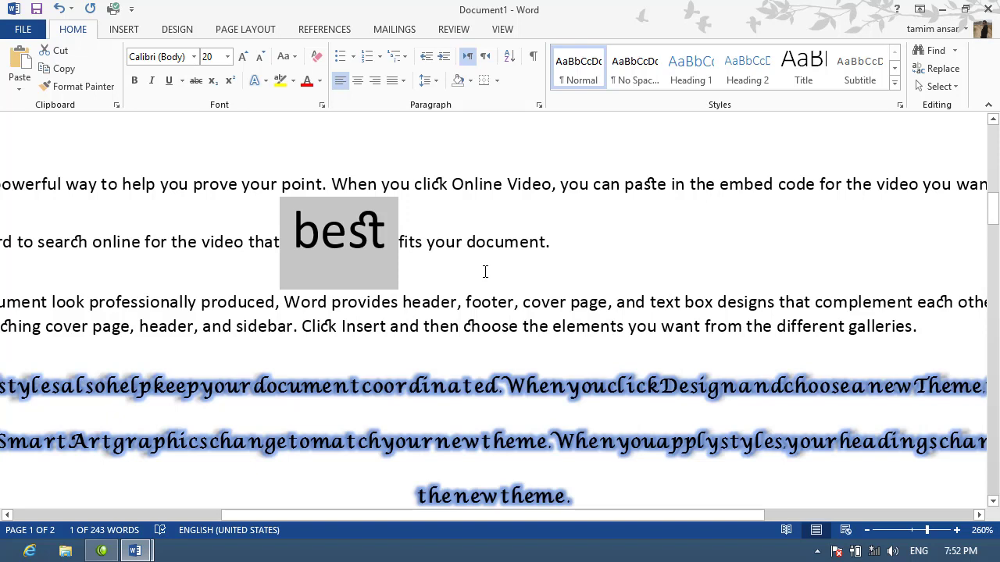
- Set ligatures to None for 'best' and apply a stylistic set to it
click(265, 81)
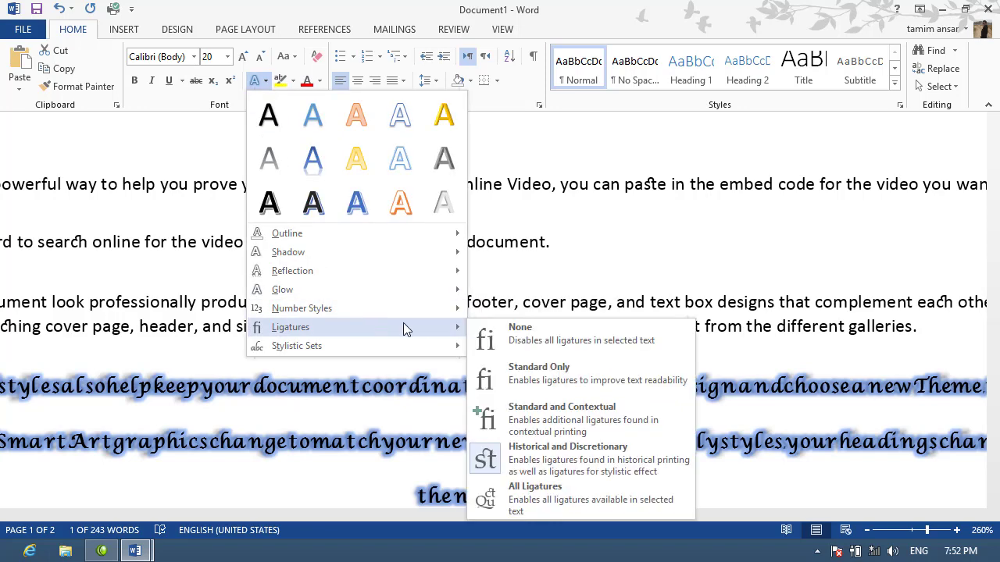
click(525, 339)
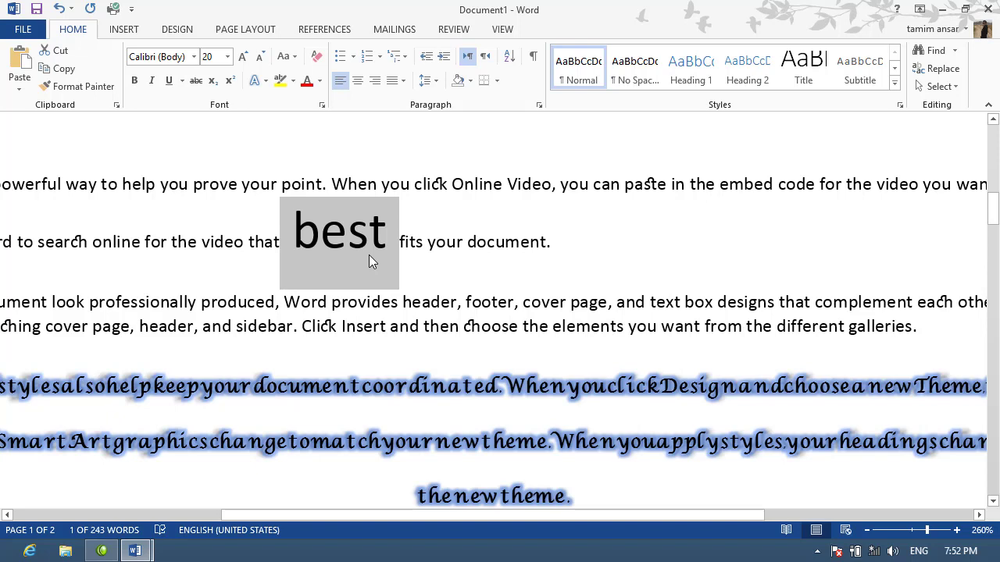
click(256, 81)
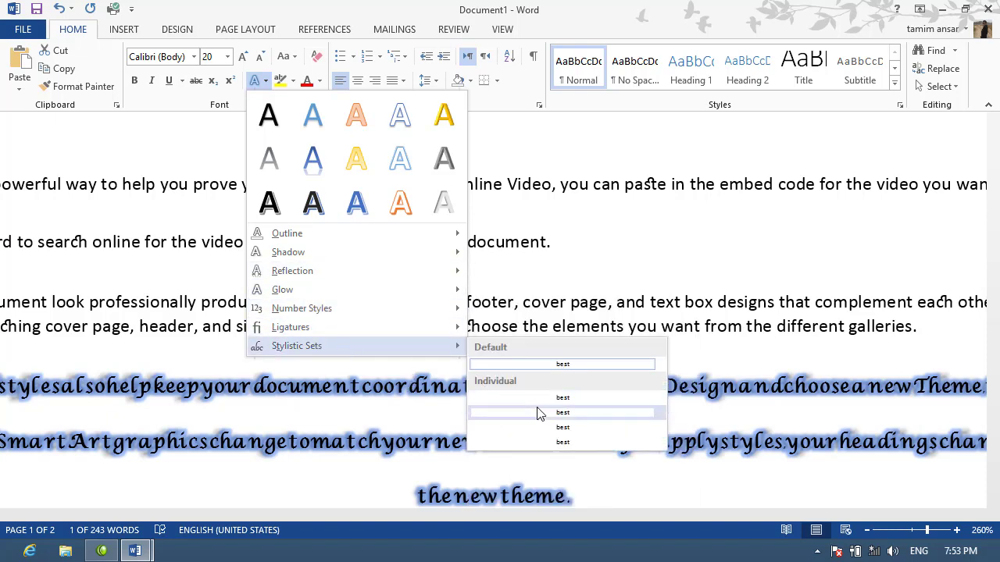
mouse_move(297, 346)
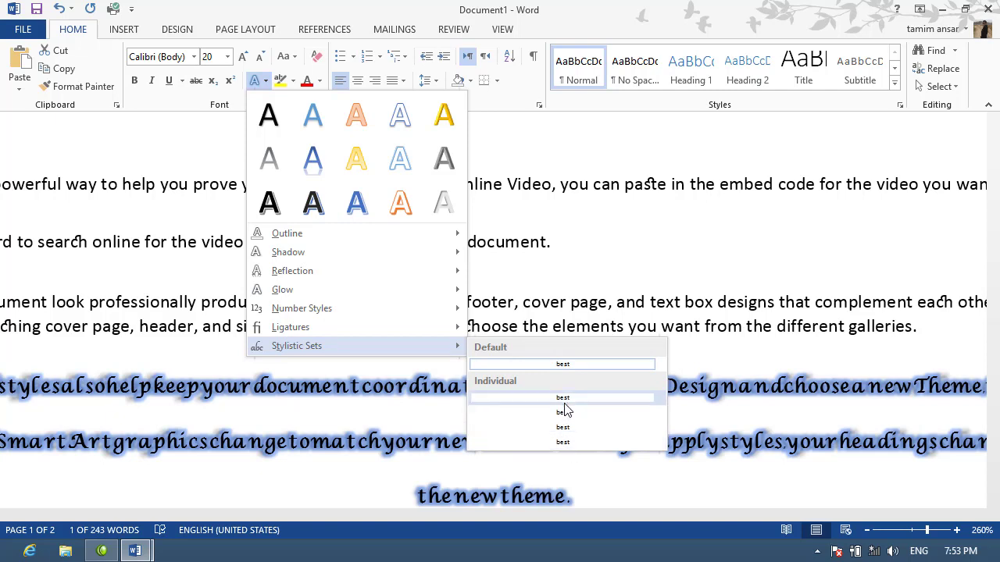
click(565, 402)
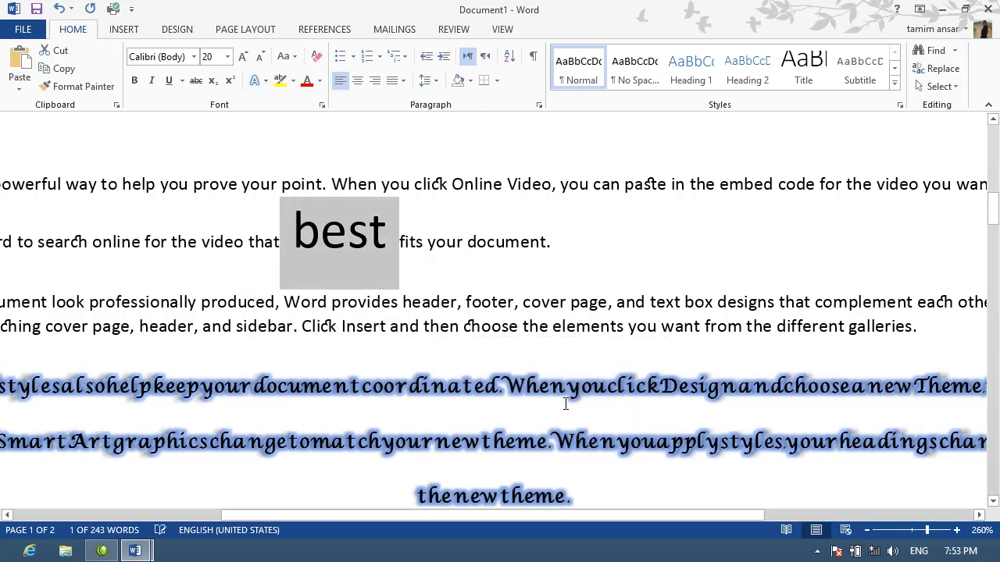
- Shrink the word 'best' back to 9 pt
click(265, 80)
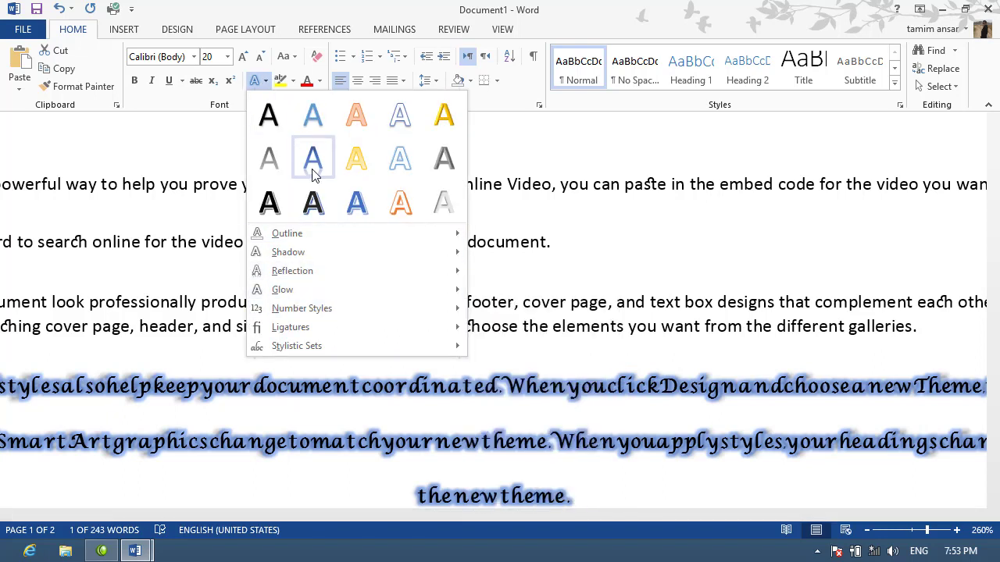
click(184, 159)
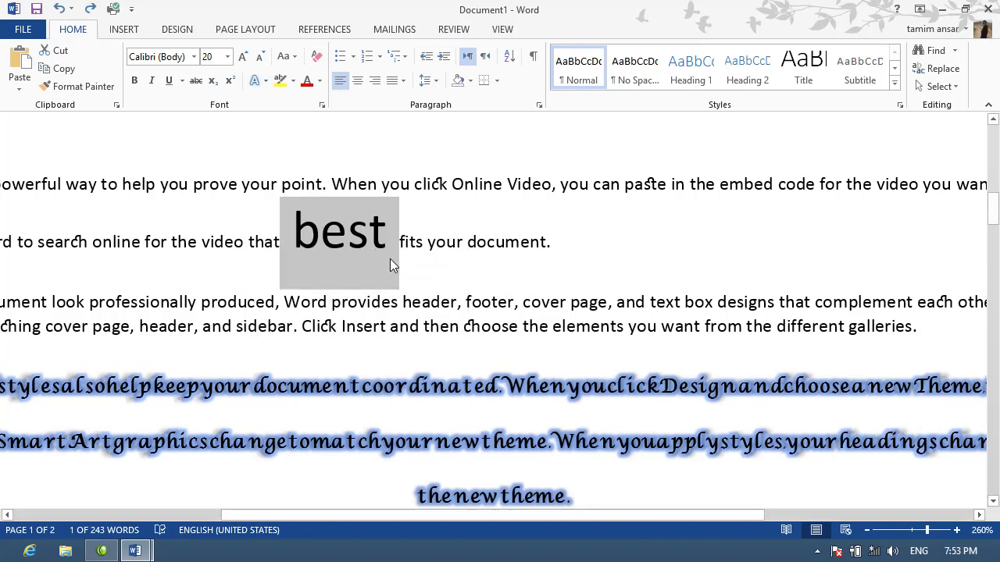
key(ctrl+bracketleft)
key(ctrl+bracketleft)
key(ctrl+bracketleft)
key(ctrl+bracketleft)
key(ctrl+bracketleft)
key(ctrl+bracketleft)
key(ctrl+bracketleft)
key(ctrl+bracketleft)
key(ctrl+bracketleft)
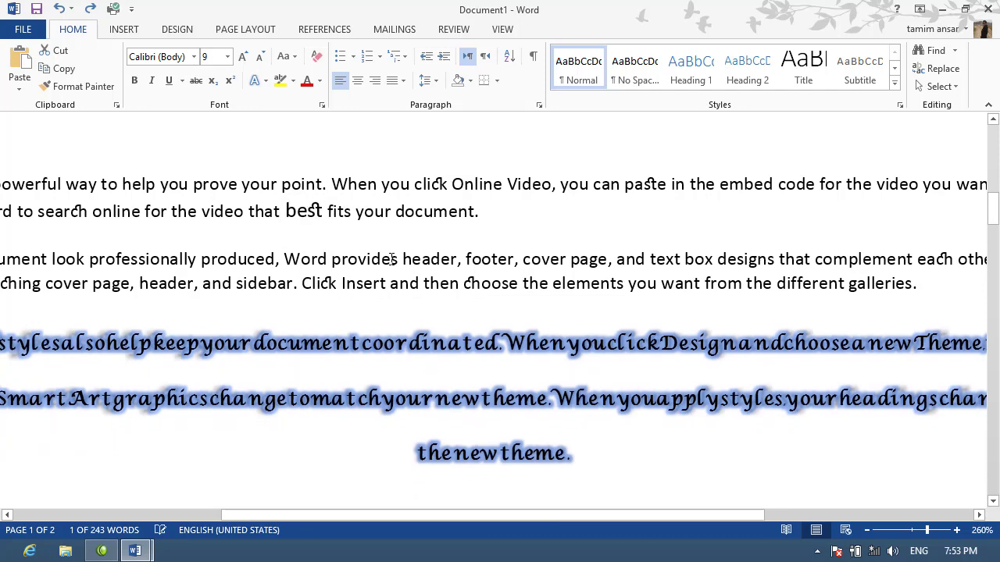
- Undo the last two changes, then force-close the unresponsive Document2 with 'Close the program'
key(ctrl+z)
key(ctrl+z)
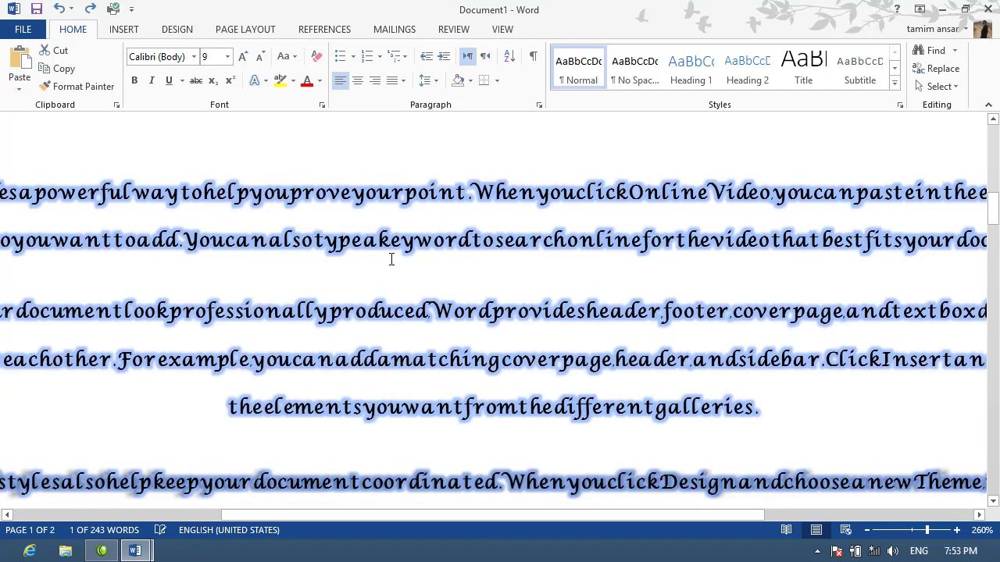
key(ctrl+z)
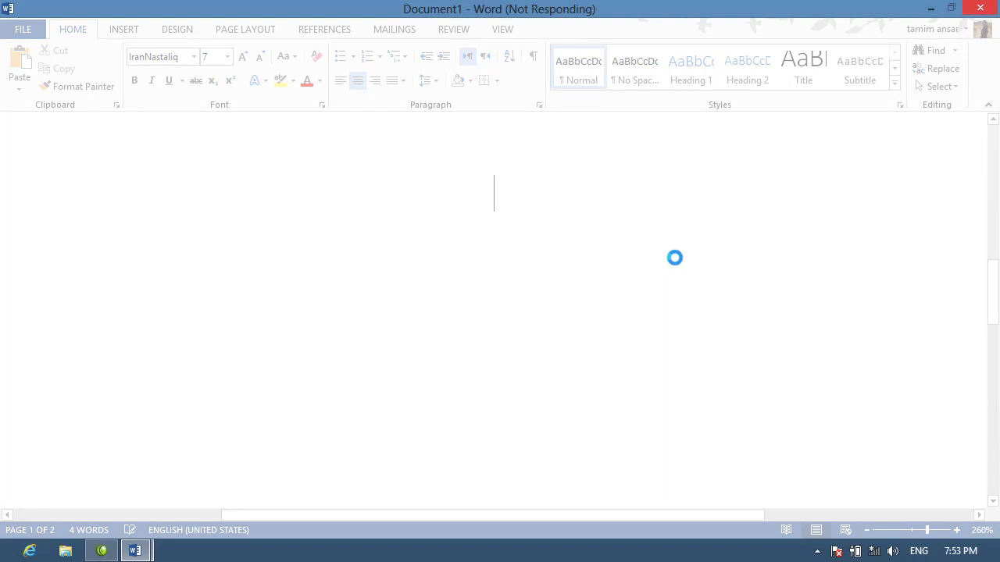
mouse_move(135, 551)
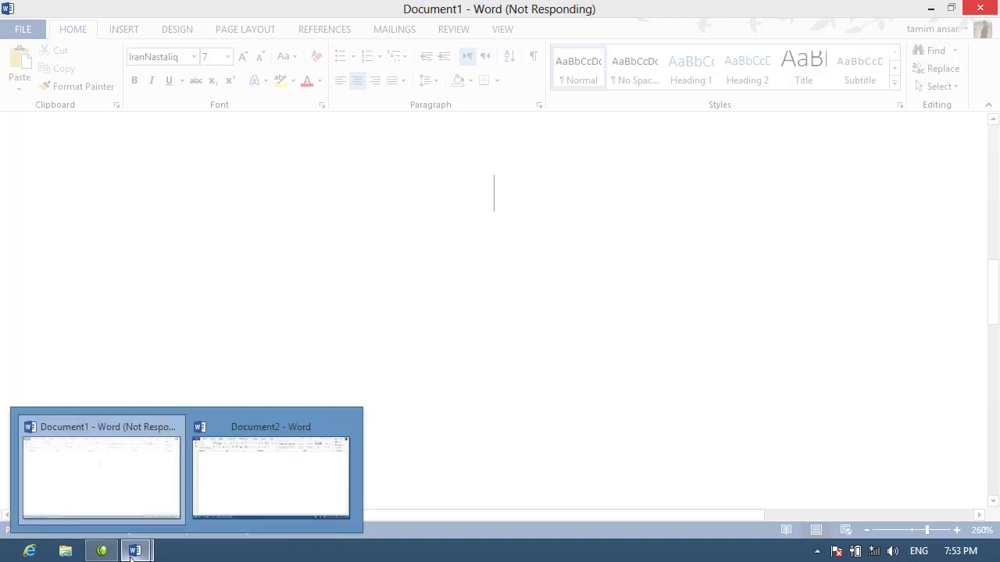
click(118, 488)
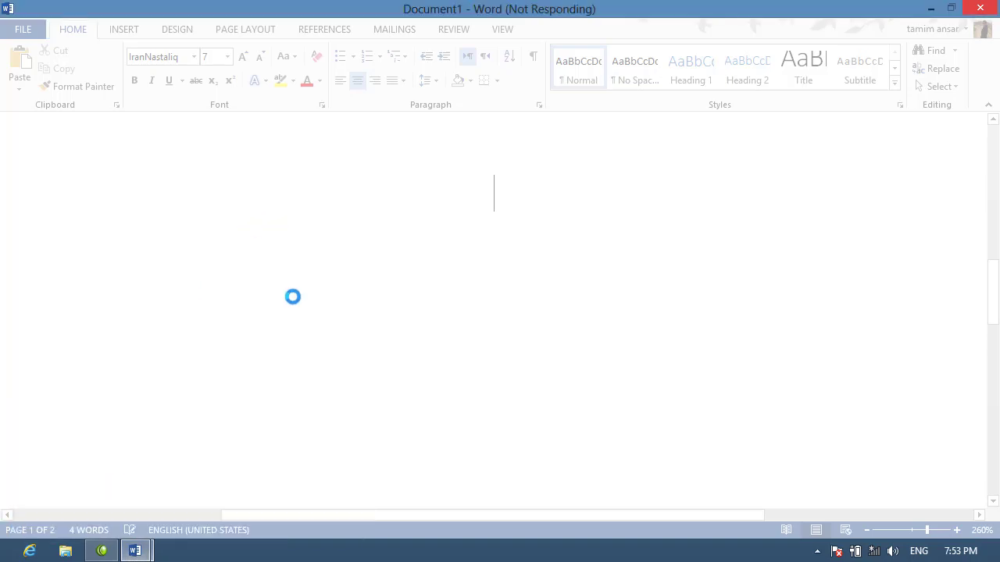
click(137, 551)
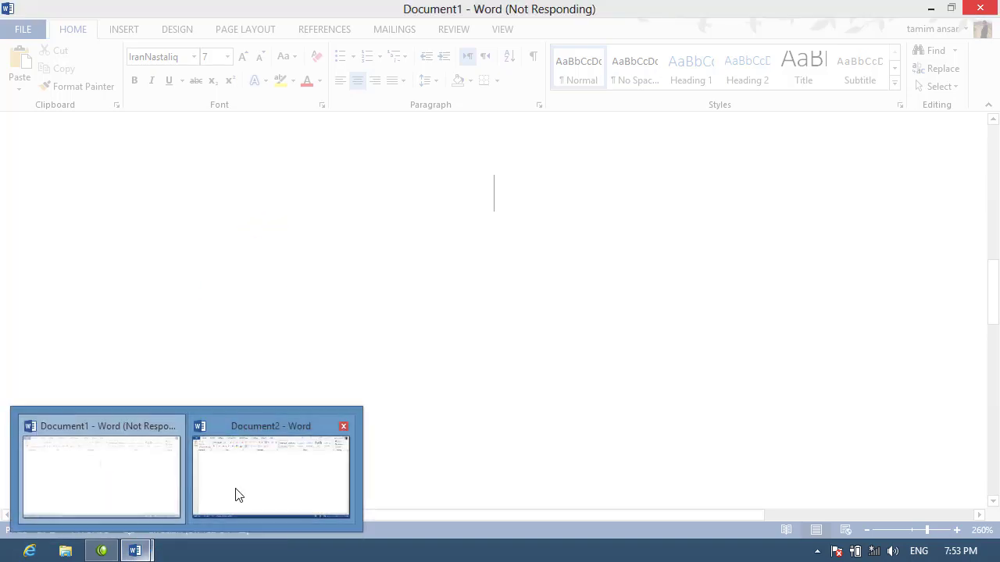
click(234, 493)
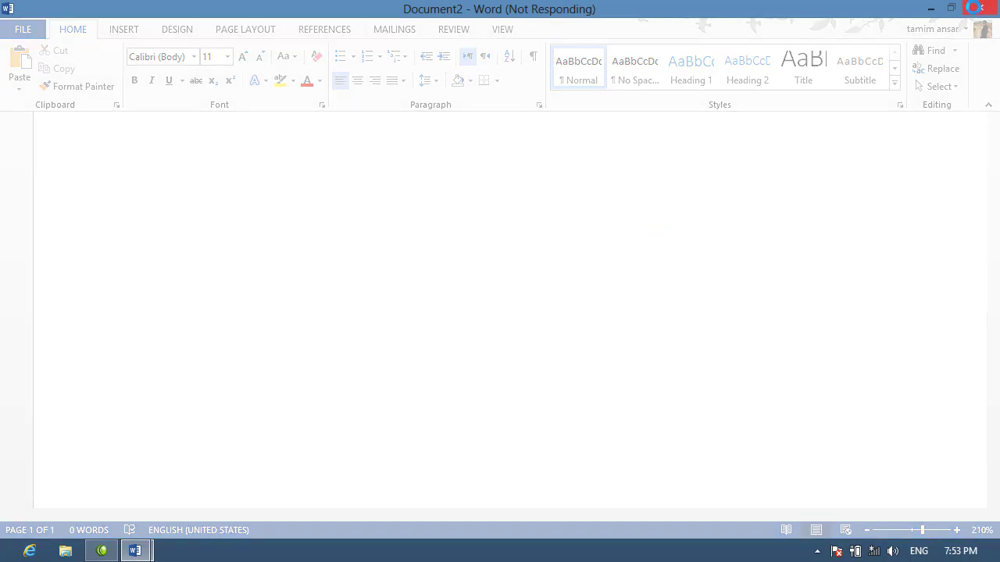
click(973, 7)
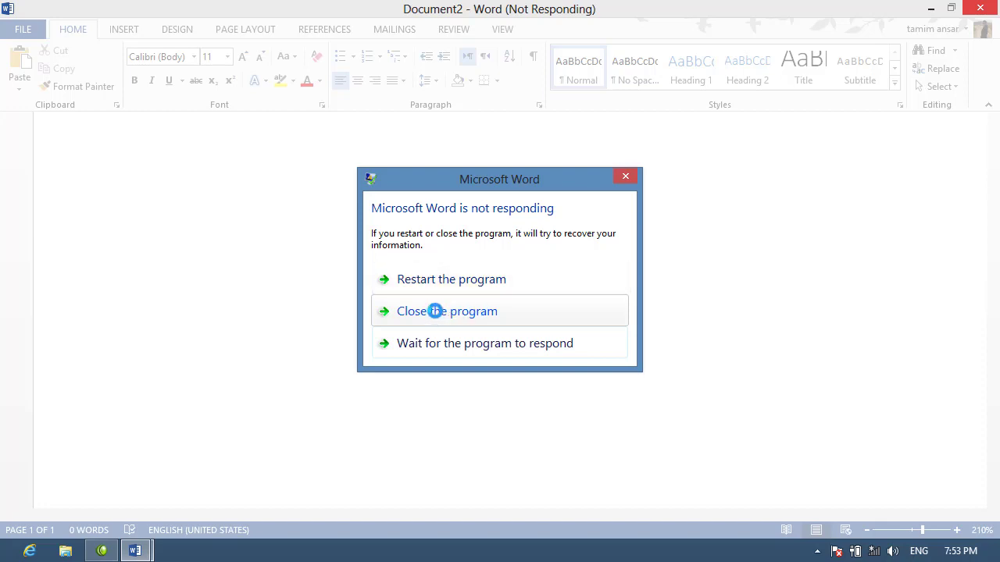
click(435, 311)
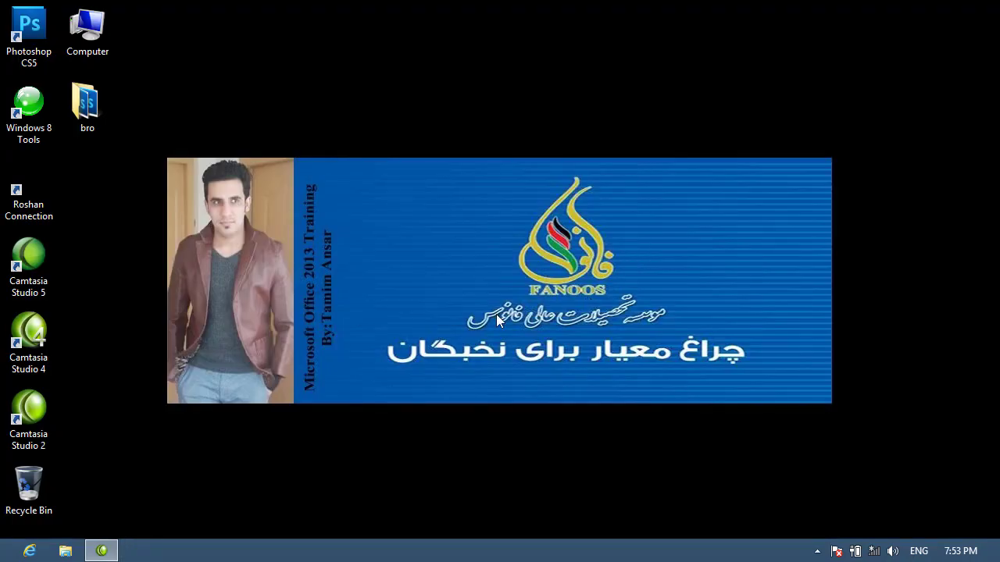
- Relaunch Word by running winword from the Run box
click(816, 551)
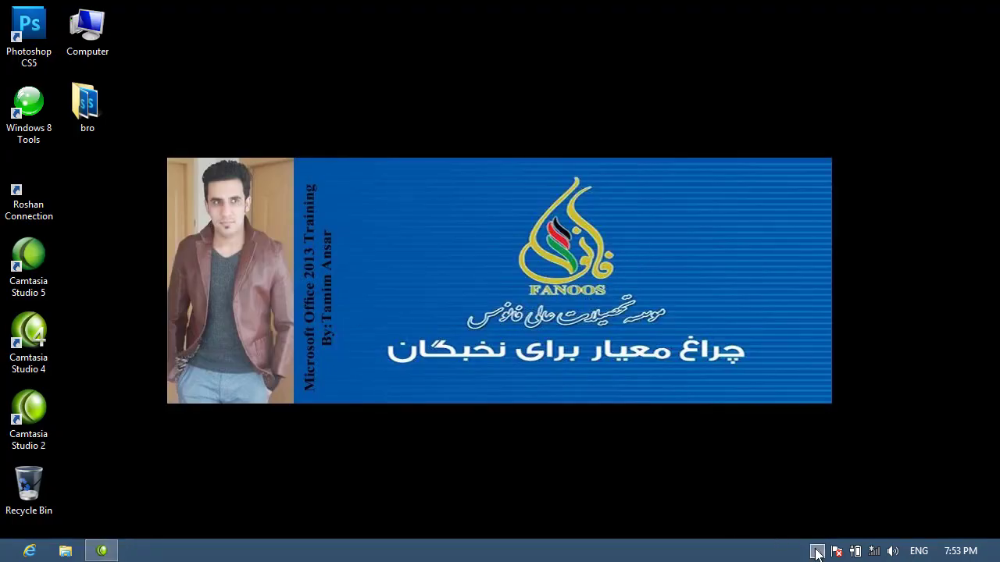
click(519, 325)
key(super+r)
text(w)
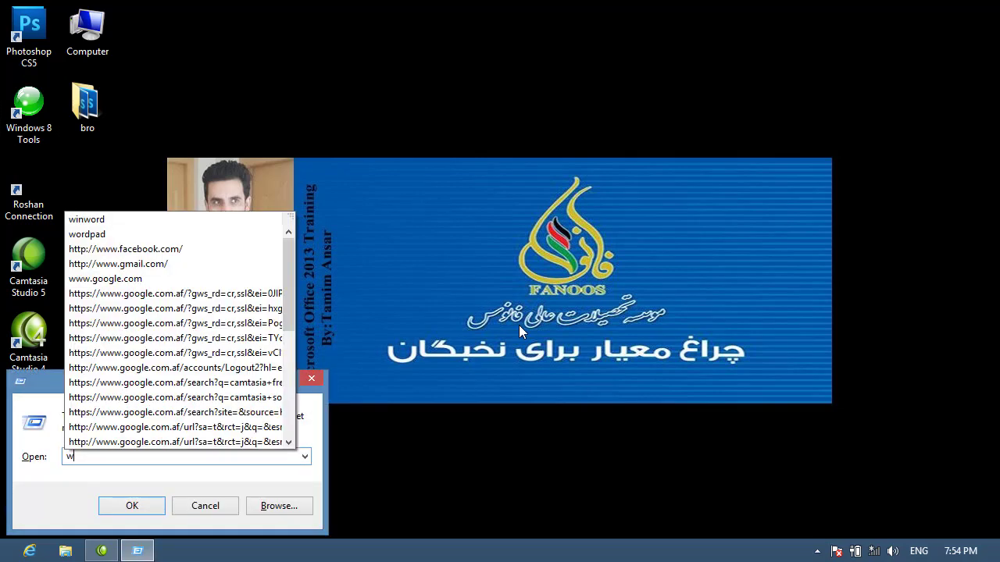
text(inword)
key(Return)
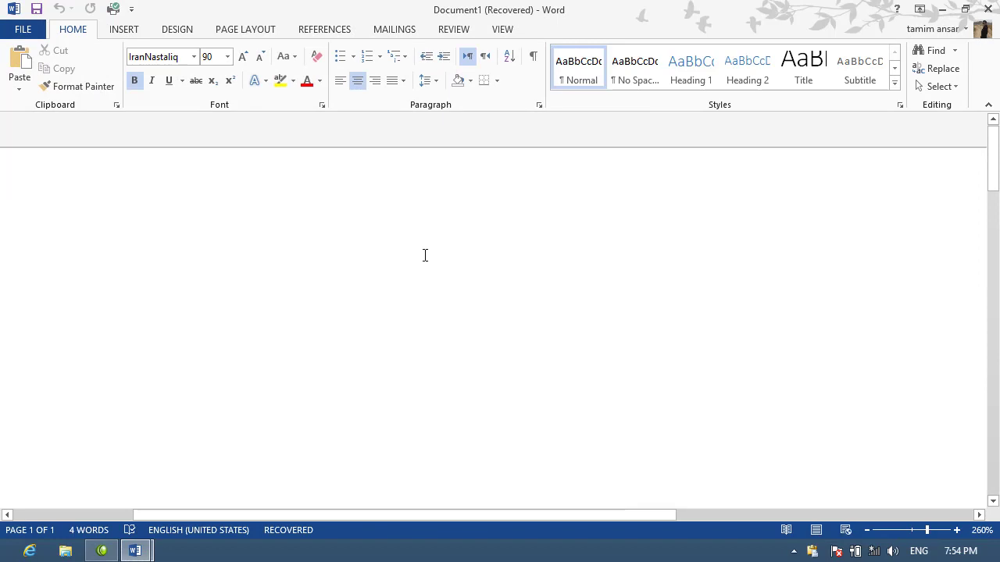
- Zoom out to the whole page and select the entire Persian basmala line
click(867, 530)
click(867, 530)
click(867, 530)
click(867, 531)
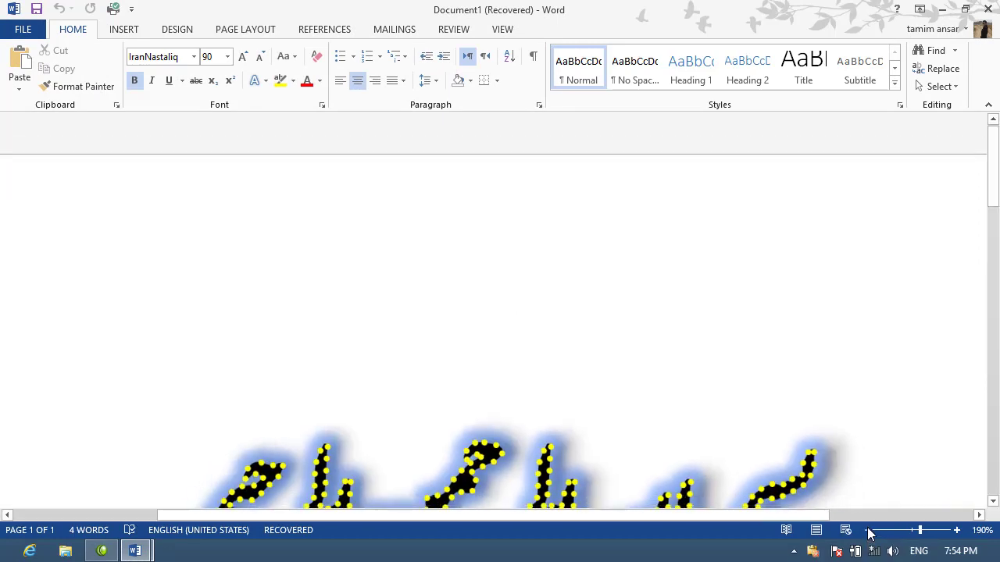
click(867, 530)
click(867, 530)
click(867, 530)
click(867, 531)
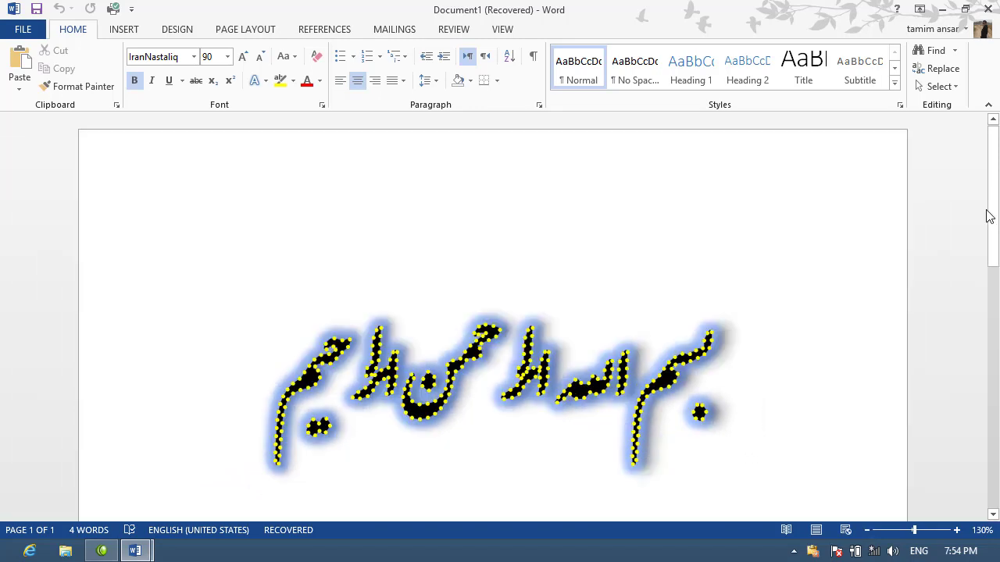
scroll(493, 508, down, 2)
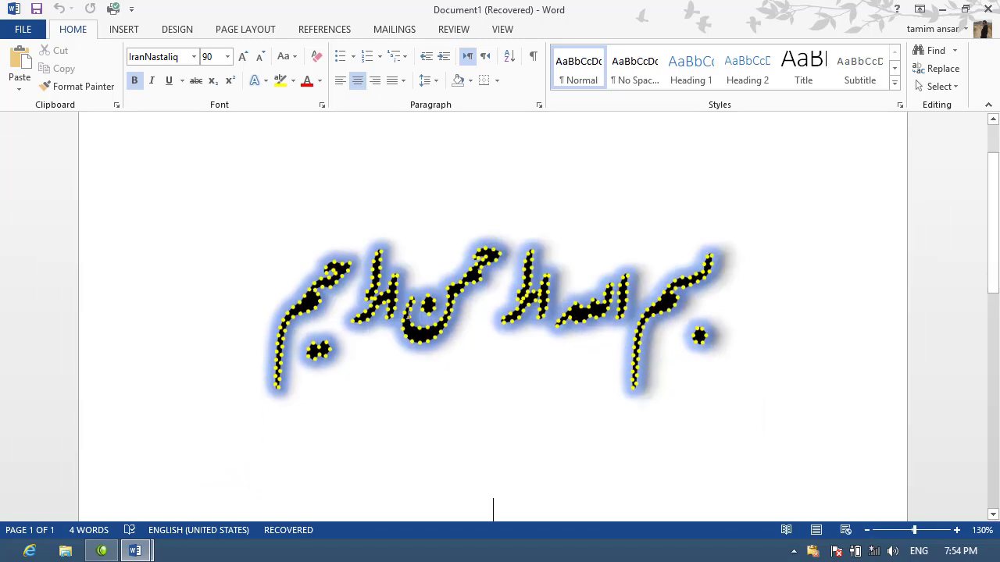
click(273, 326)
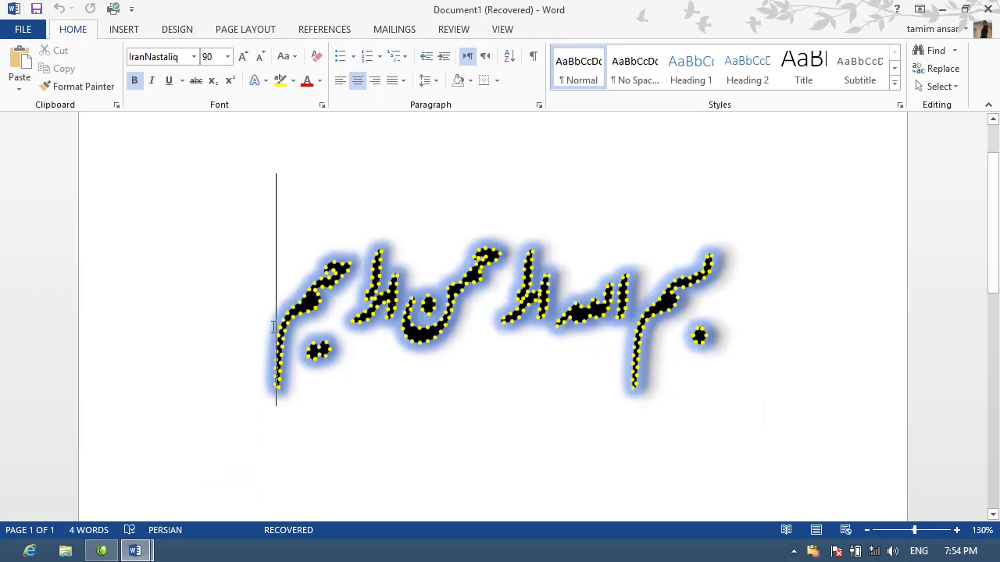
drag(273, 327, 709, 337)
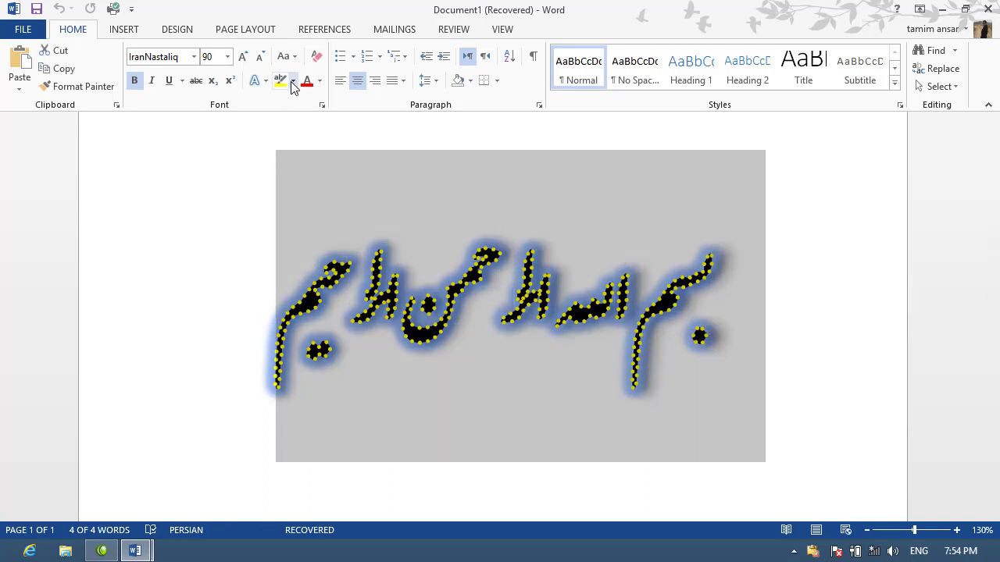
- Set the basmala's text highlight colour to No Color
click(266, 81)
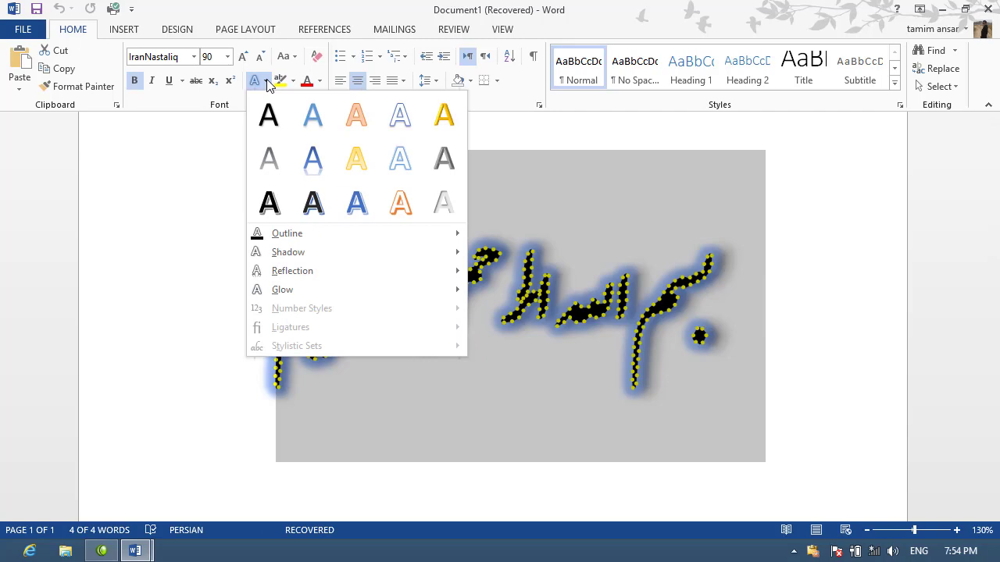
click(266, 82)
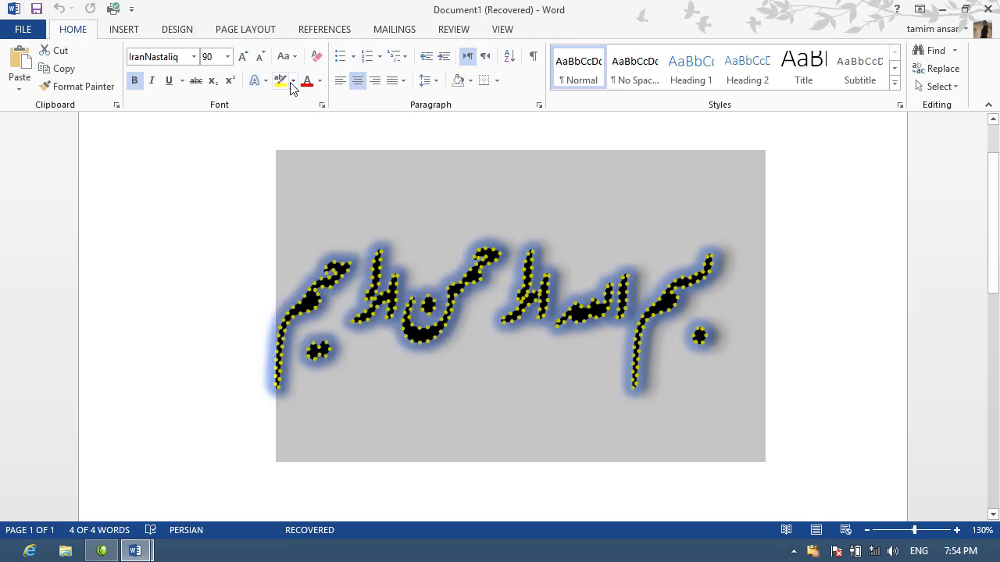
click(294, 82)
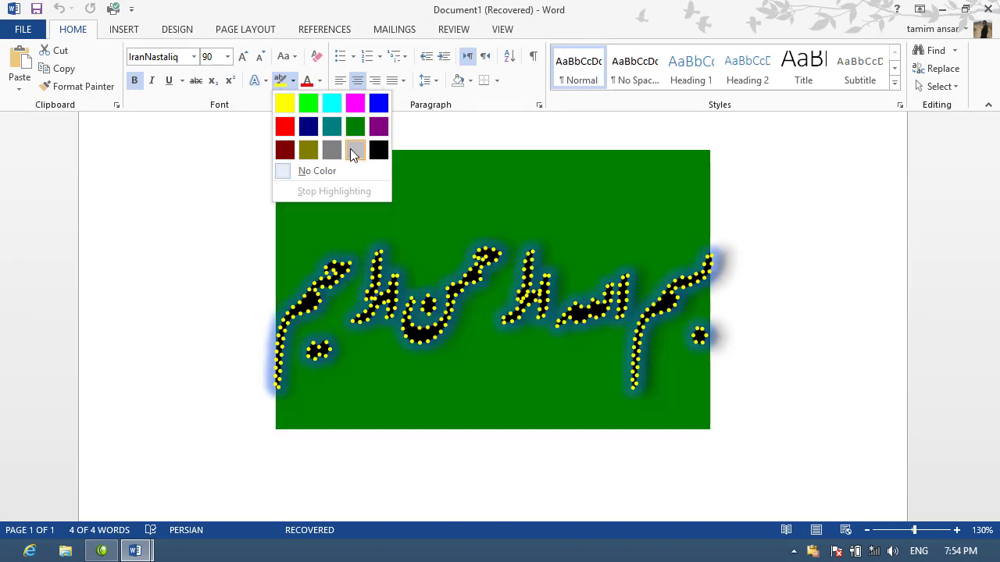
click(312, 171)
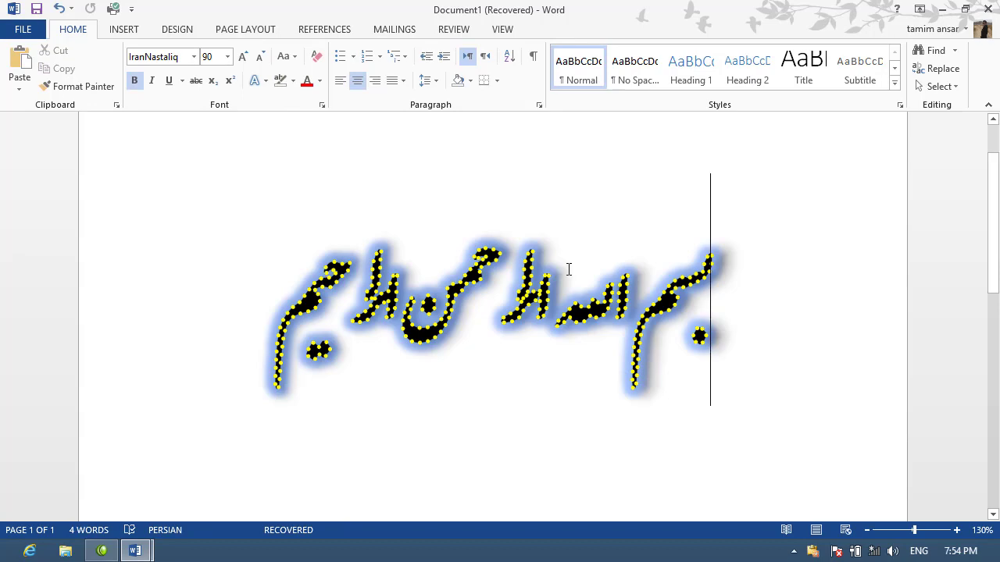
- Create a new document filled with =rand sample paragraphs, zoomed to 150%
key(ctrl+n)
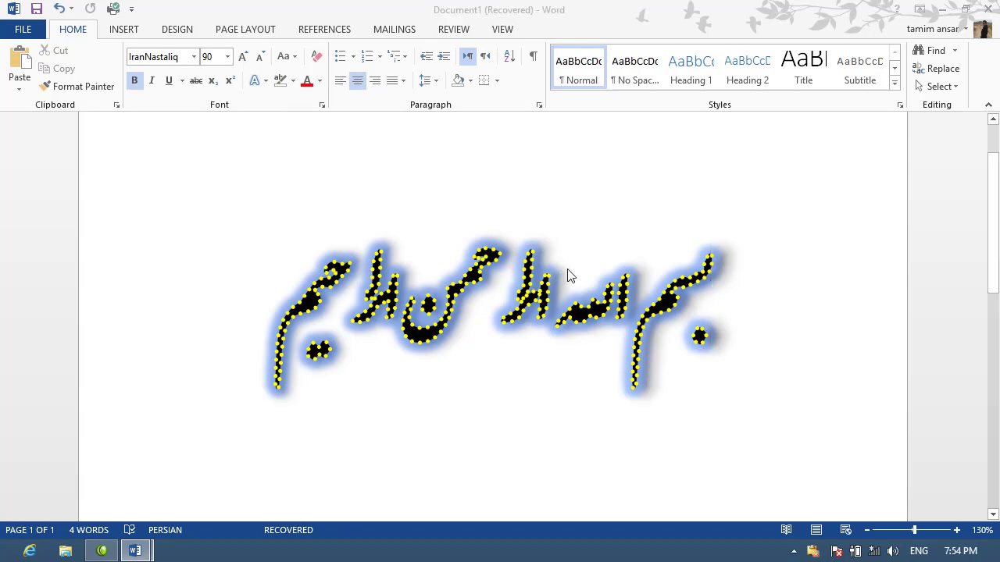
text(=)
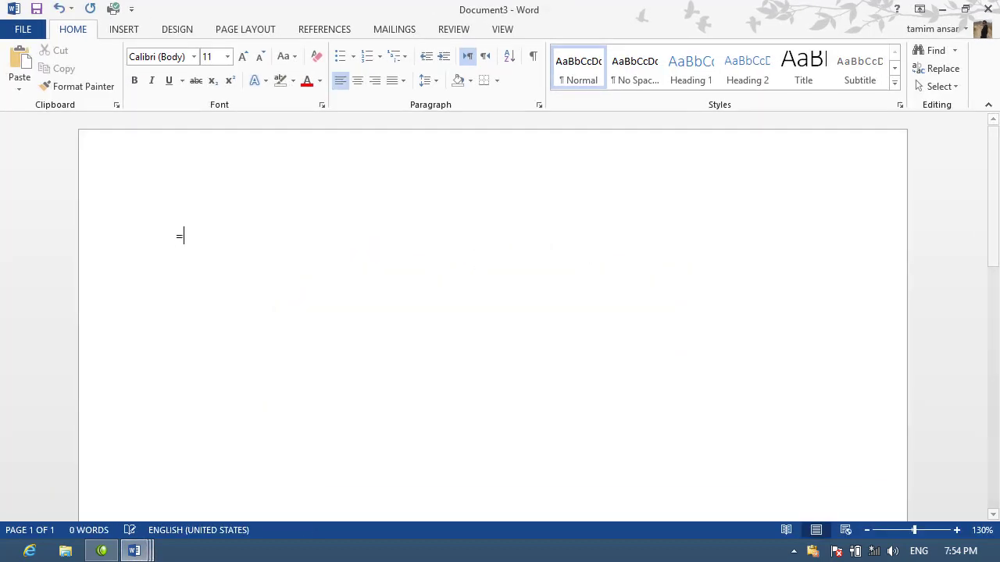
text(rand()
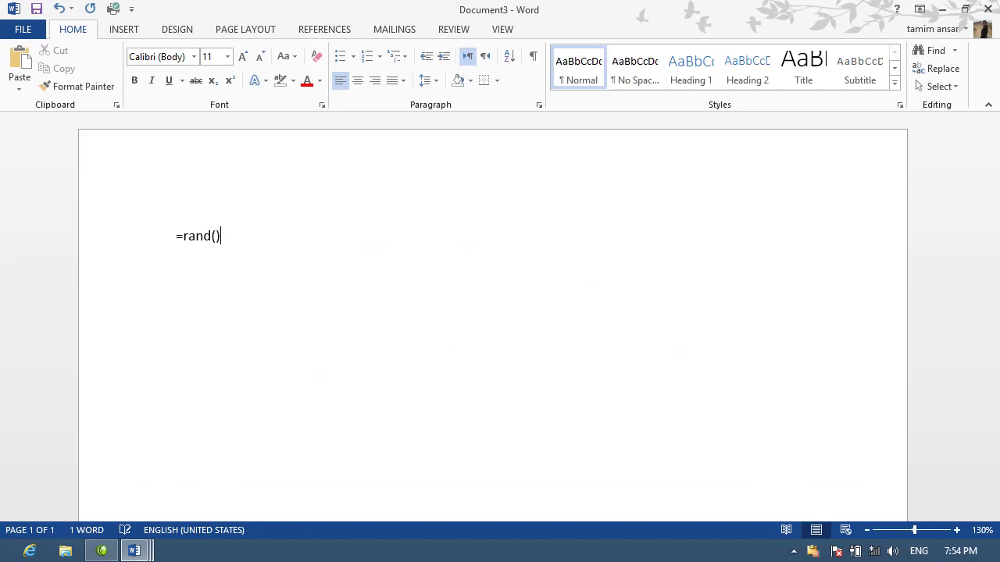
key(Return)
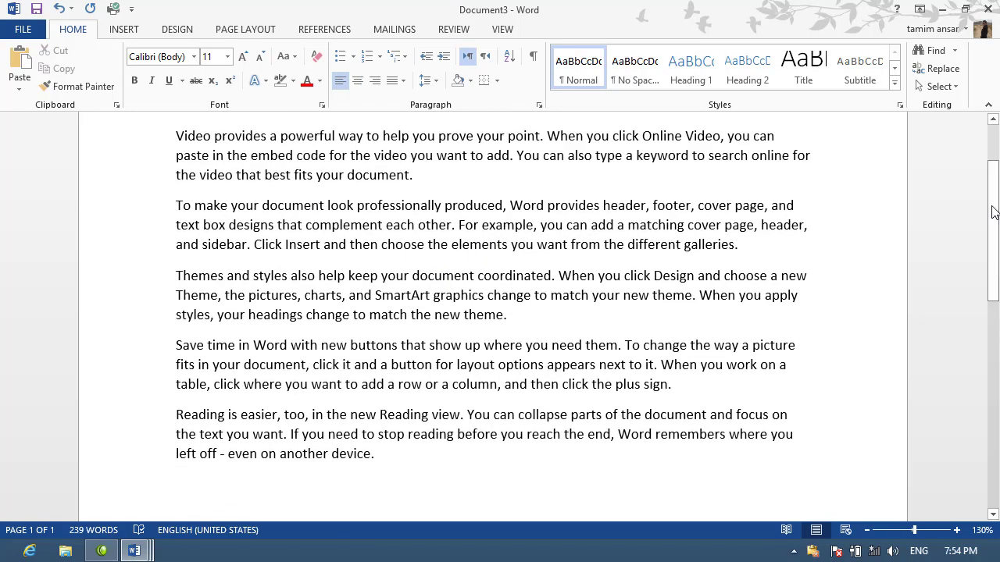
drag(994, 211, 994, 177)
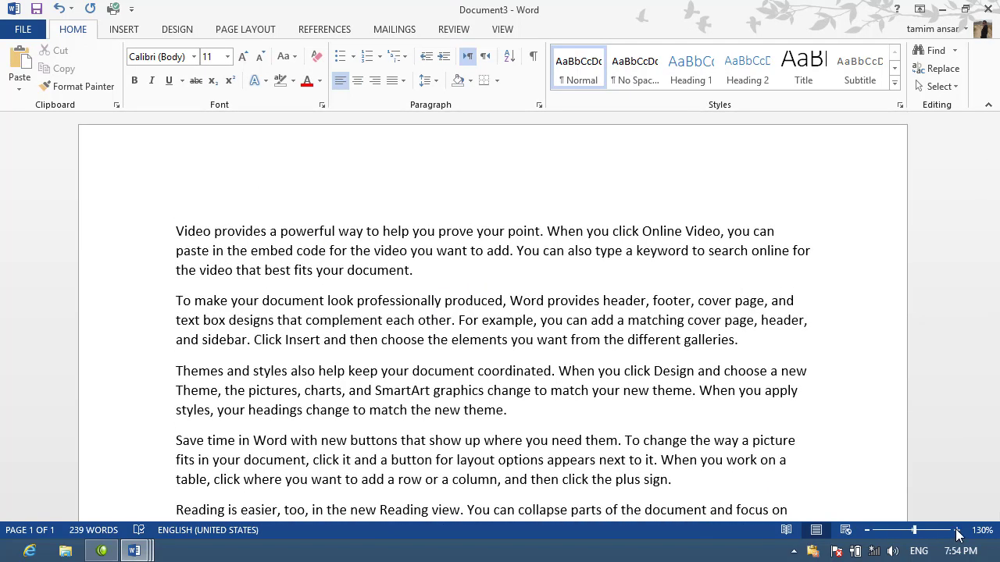
click(957, 530)
click(956, 530)
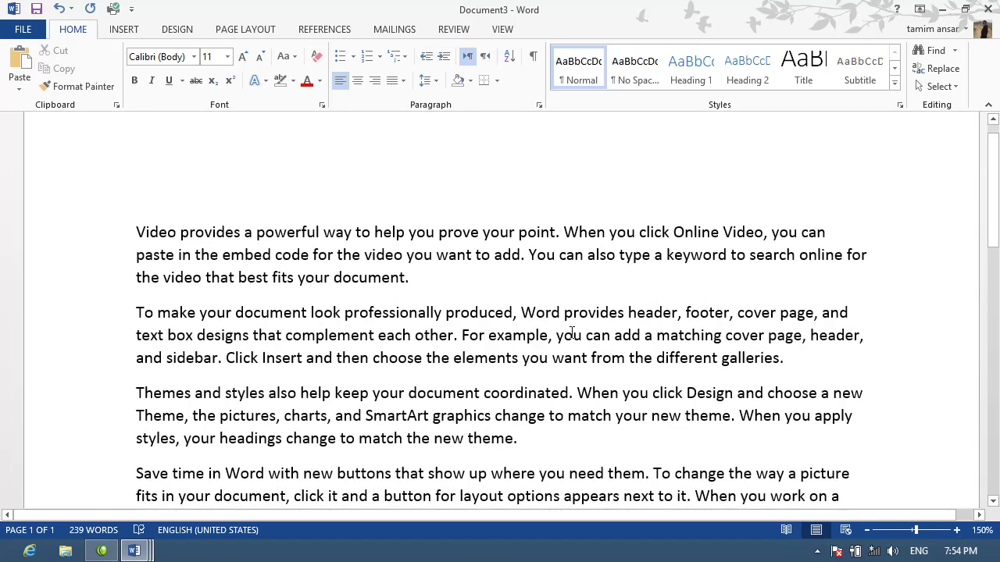
- Highlight the 'best fits your document' line and the Themes and styles paragraph in dark yellow
drag(416, 284, 138, 281)
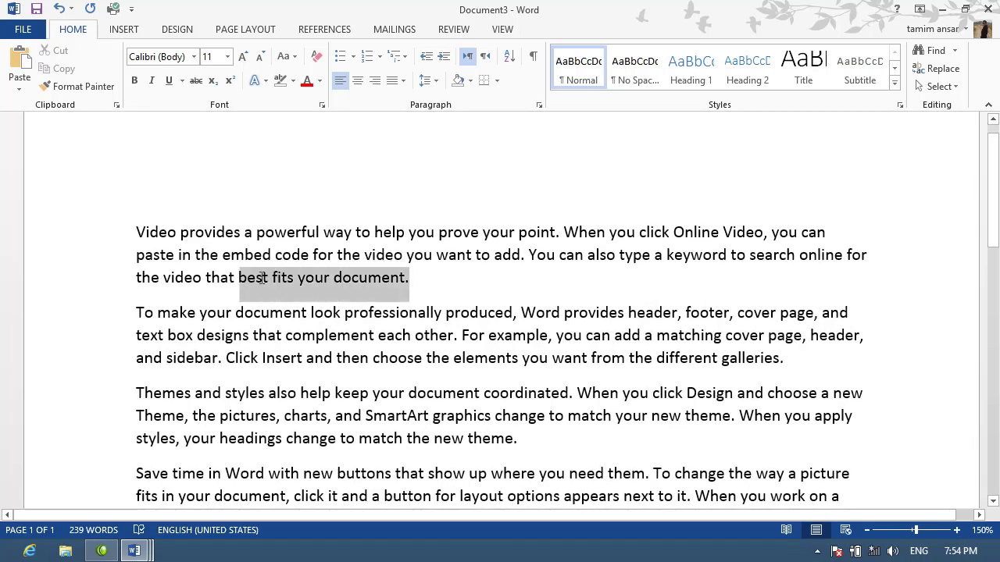
click(294, 80)
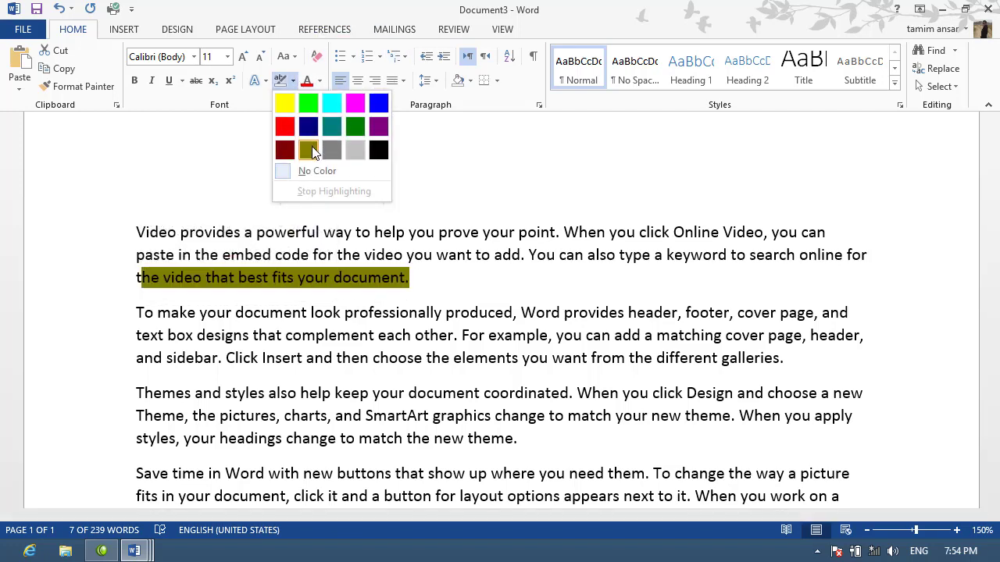
click(309, 149)
click(437, 381)
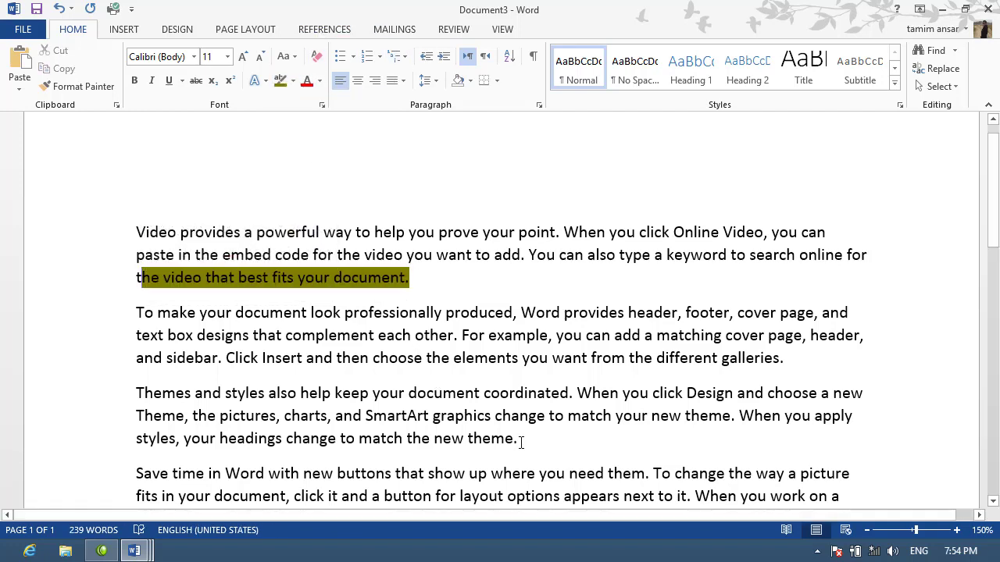
drag(524, 439, 144, 394)
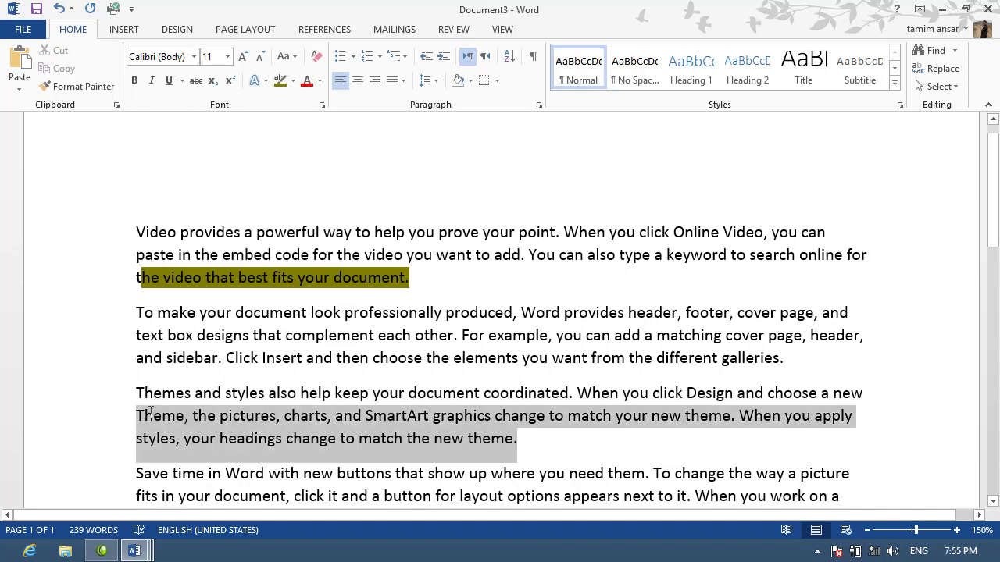
click(279, 81)
click(621, 496)
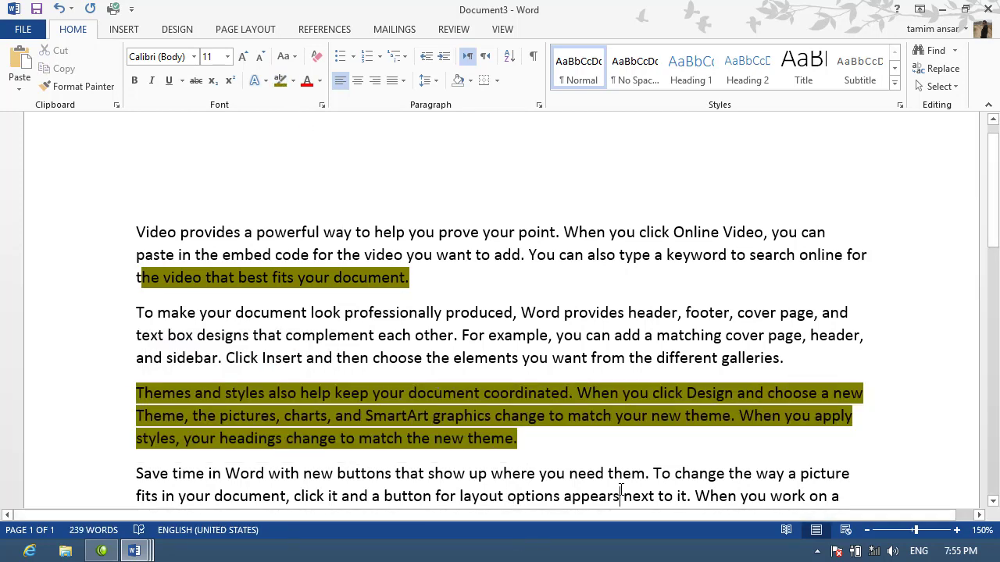
- Highlight the 'Reading is easier' paragraph in dark yellow
scroll(558, 353, down, 3)
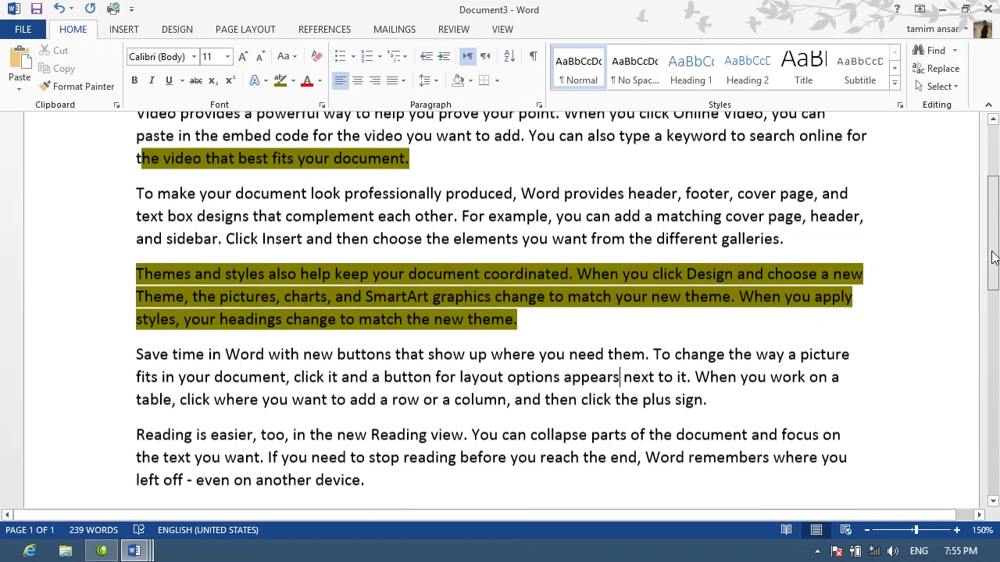
drag(360, 431, 138, 377)
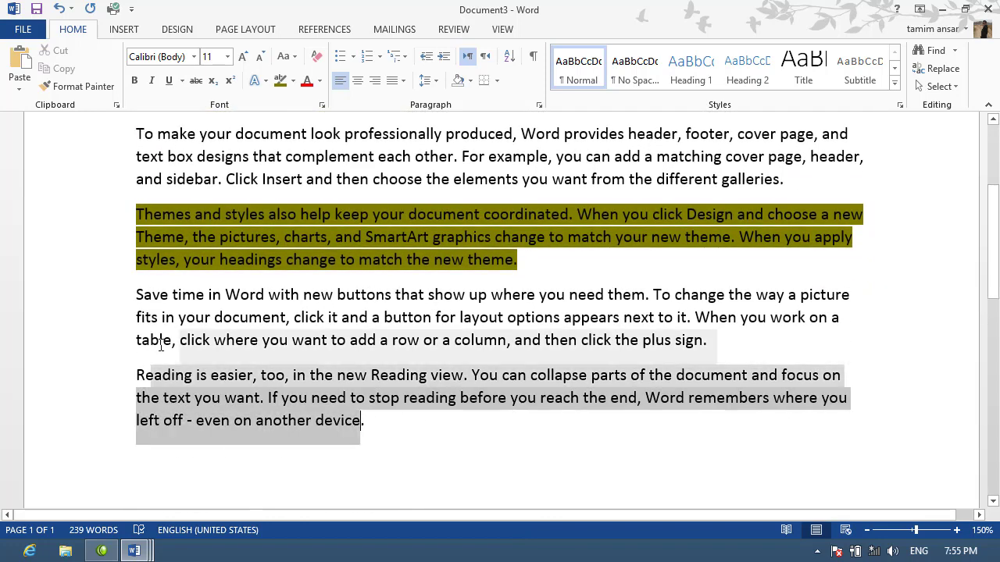
click(279, 80)
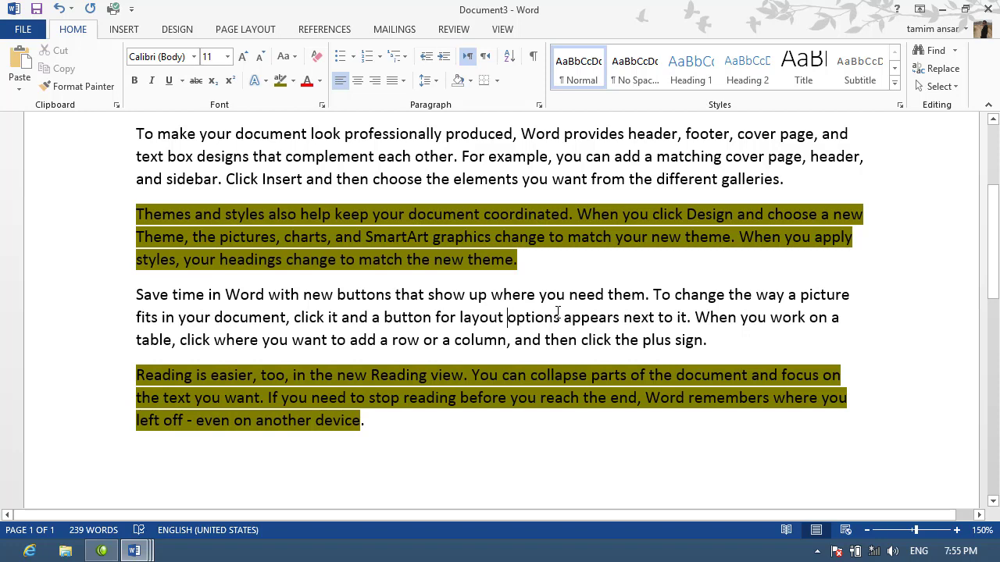
mouse_move(997, 269)
mouse_down()
mouse_move(997, 214)
mouse_move(995, 264)
mouse_up()
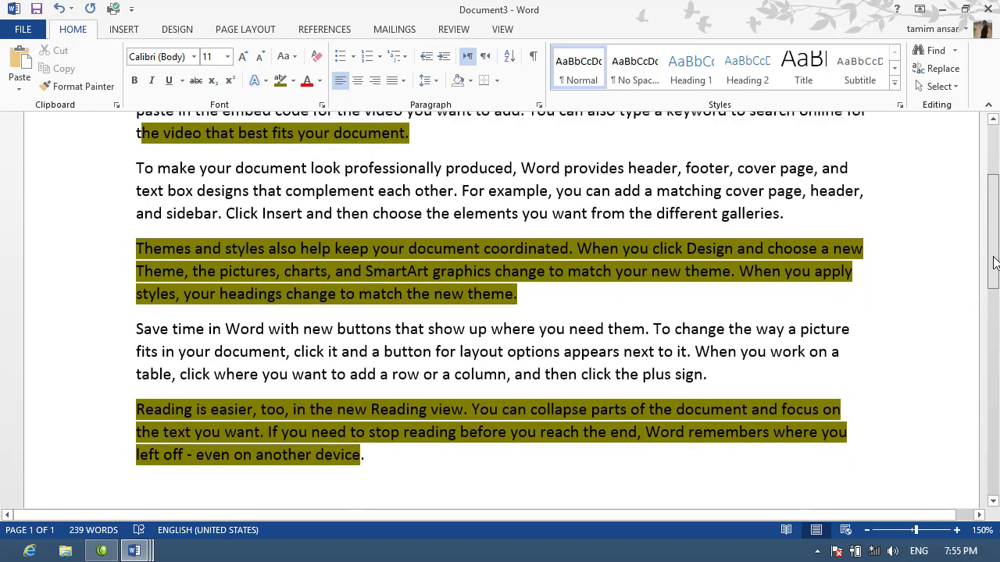
scroll(619, 445, up, 1)
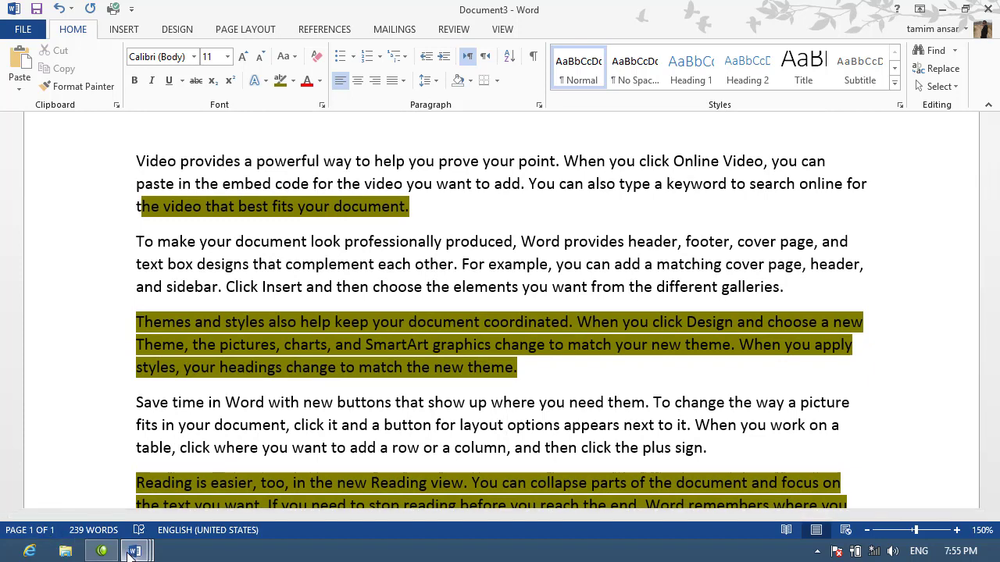
- Switch back to Document1, select all four basmala words and show the Font Color choices
mouse_move(134, 552)
click(117, 469)
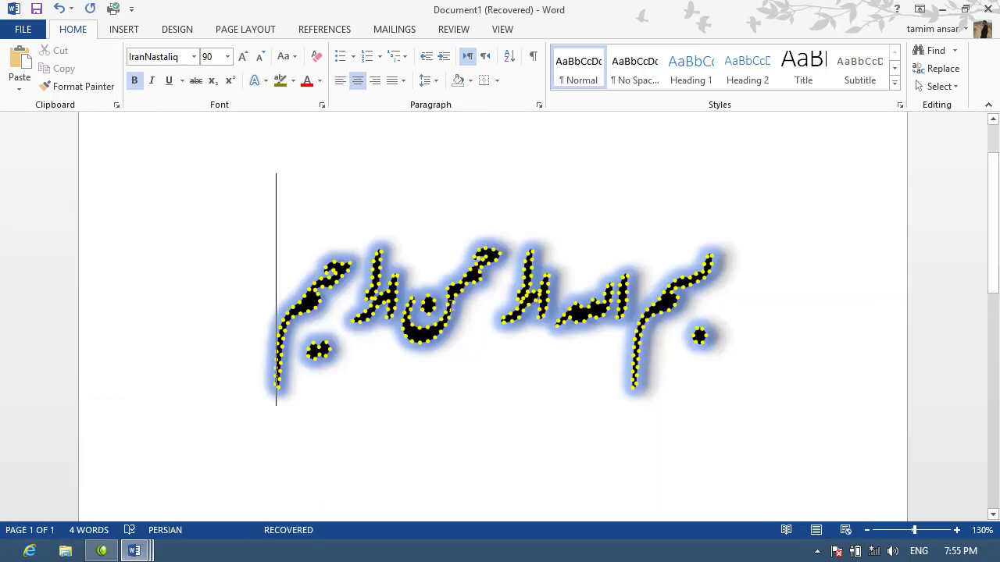
drag(298, 325, 707, 303)
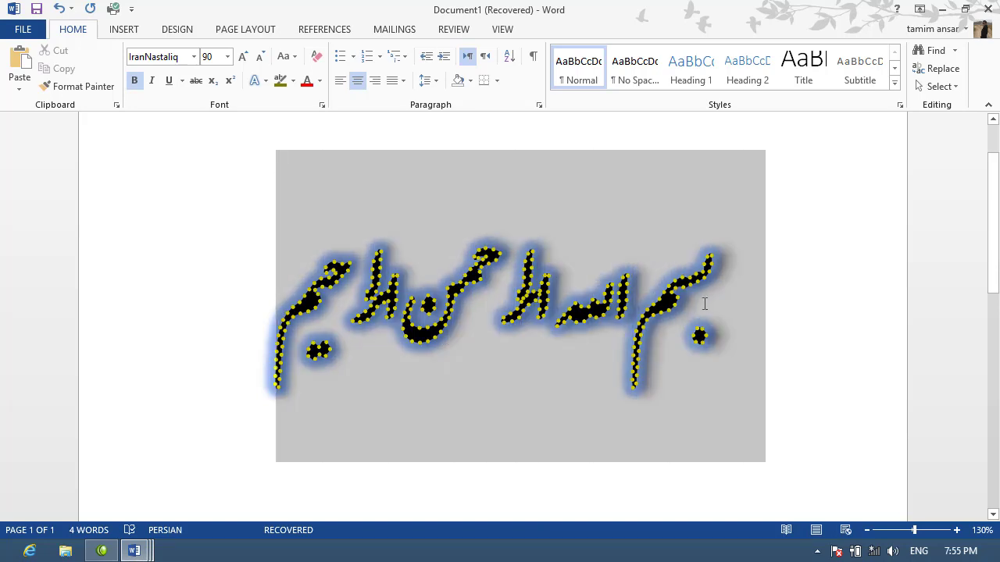
drag(705, 303, 710, 300)
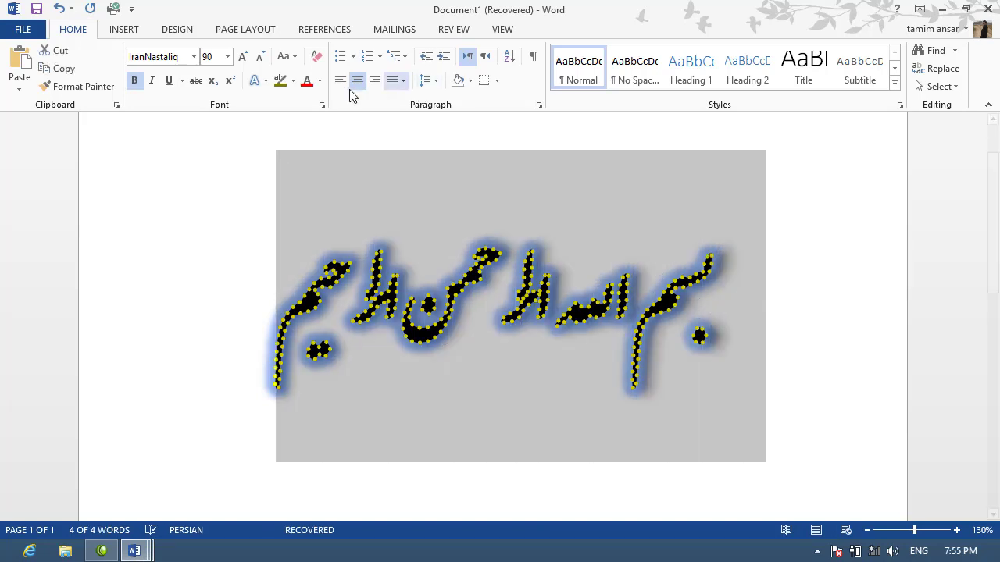
click(320, 80)
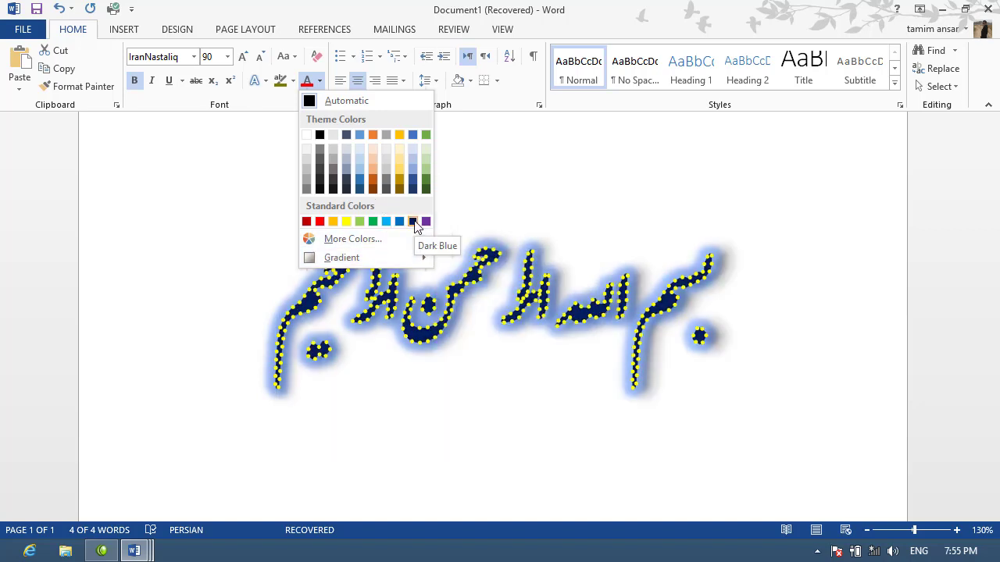
mouse_move(342, 258)
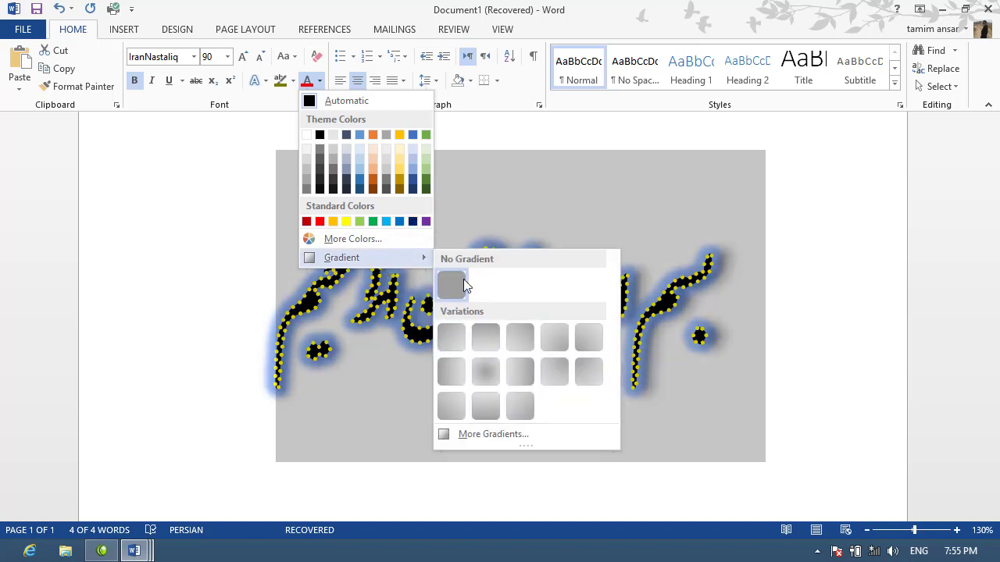
click(492, 434)
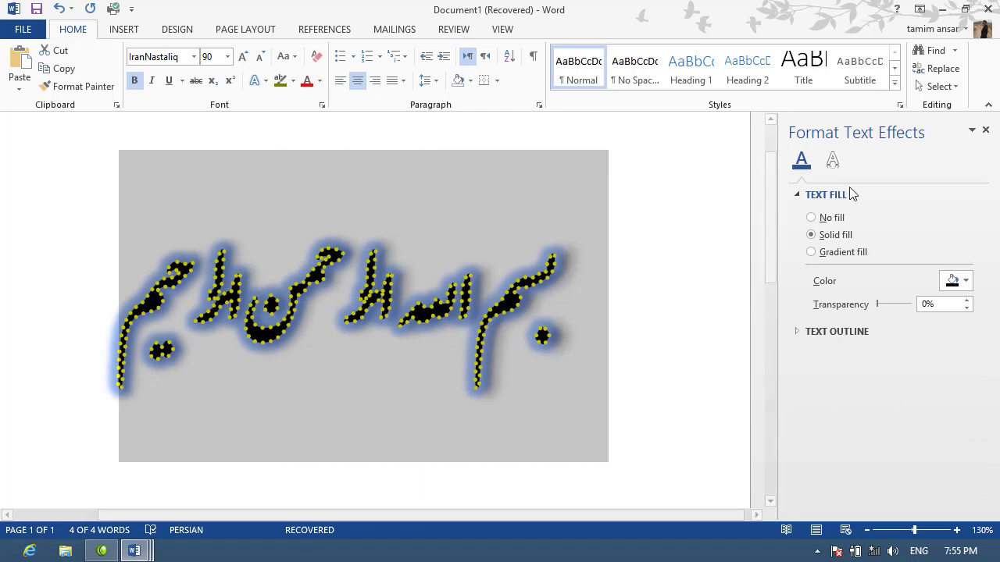
click(324, 107)
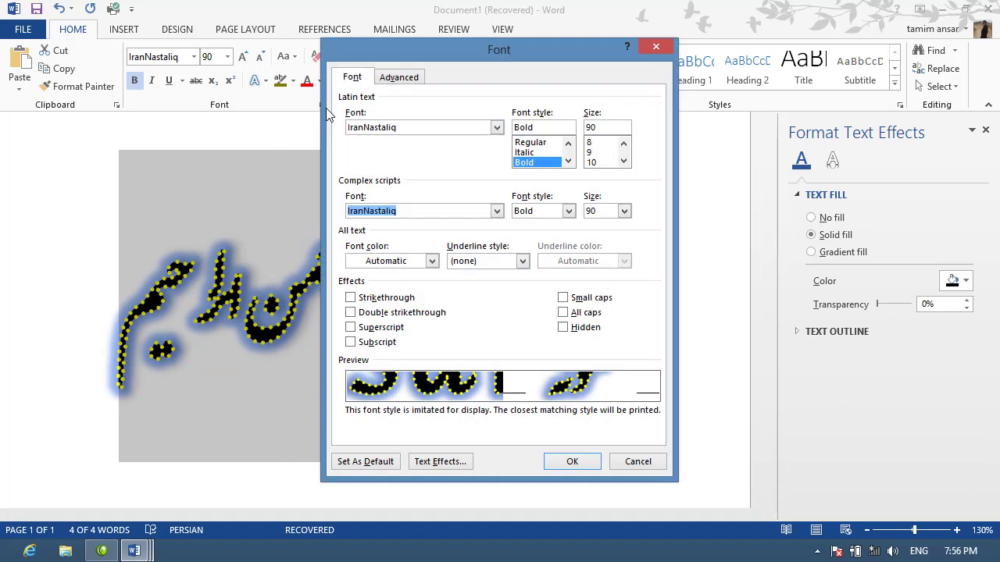
click(436, 462)
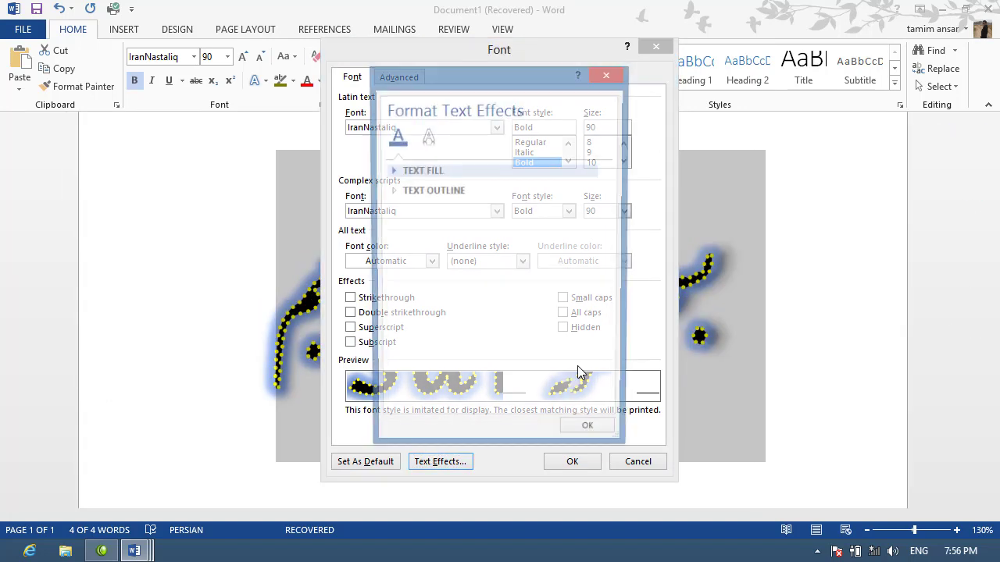
click(398, 194)
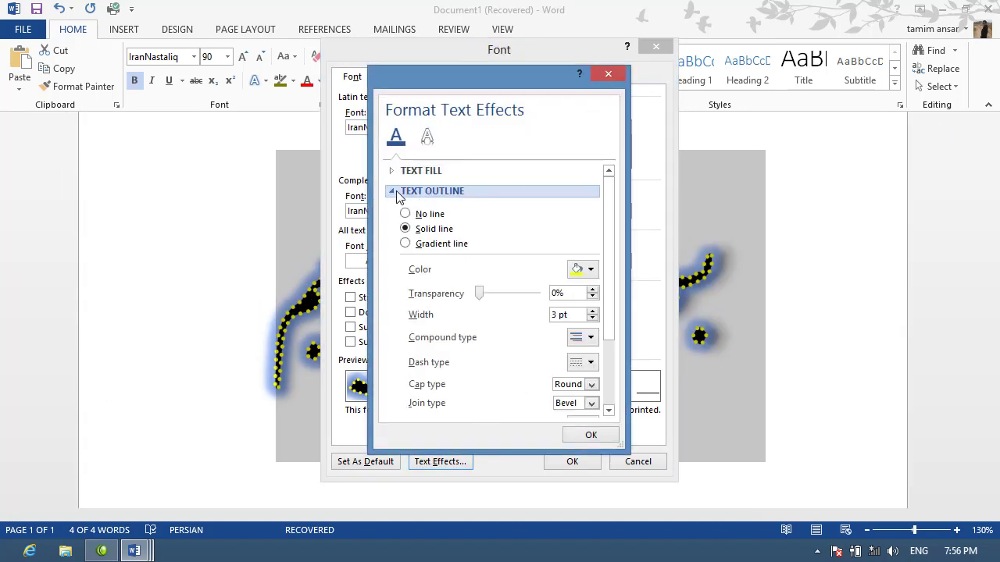
click(394, 172)
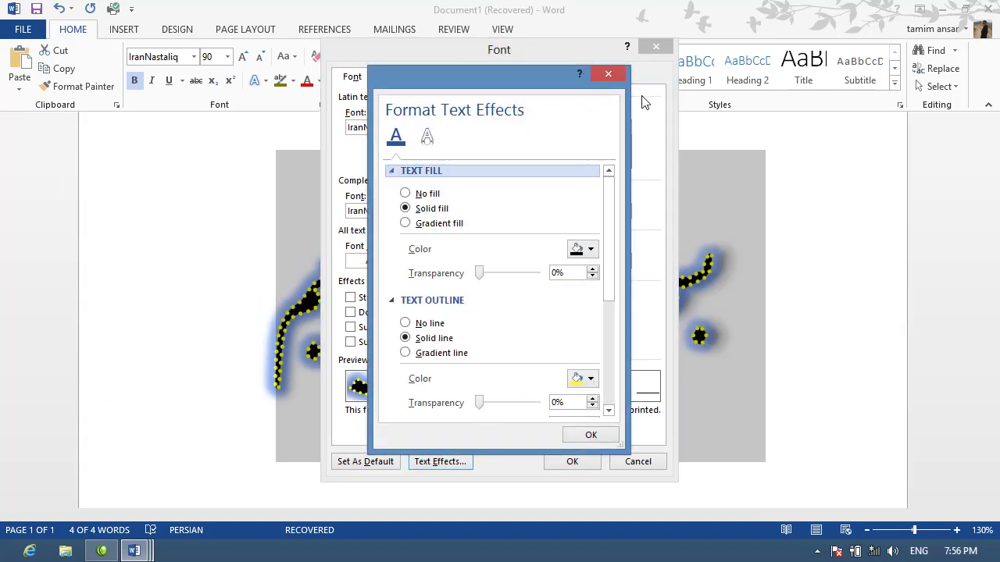
click(609, 74)
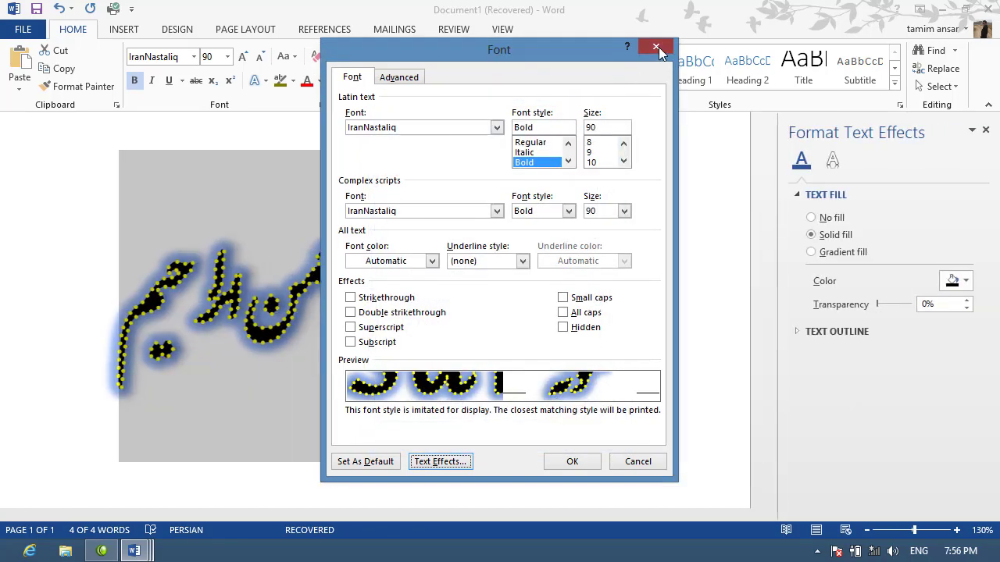
click(656, 47)
click(986, 130)
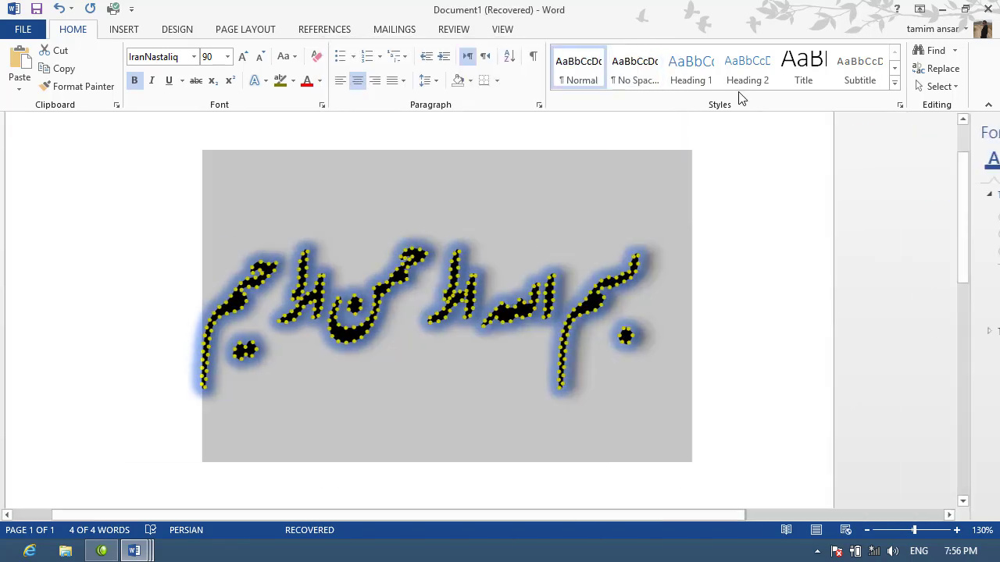
- Make the basmala dark red, then clear all its formatting back to plain 11 pt text
click(320, 81)
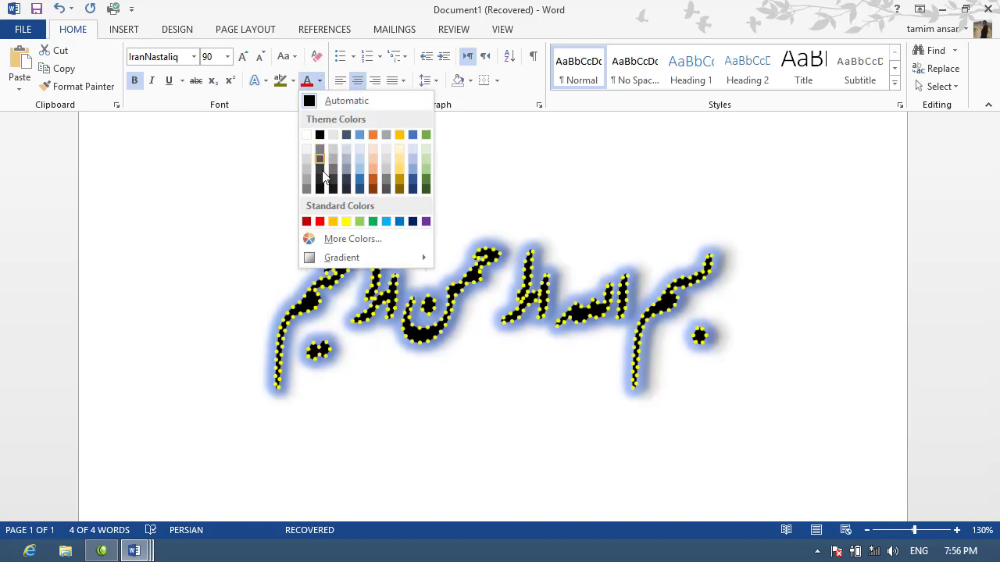
click(307, 222)
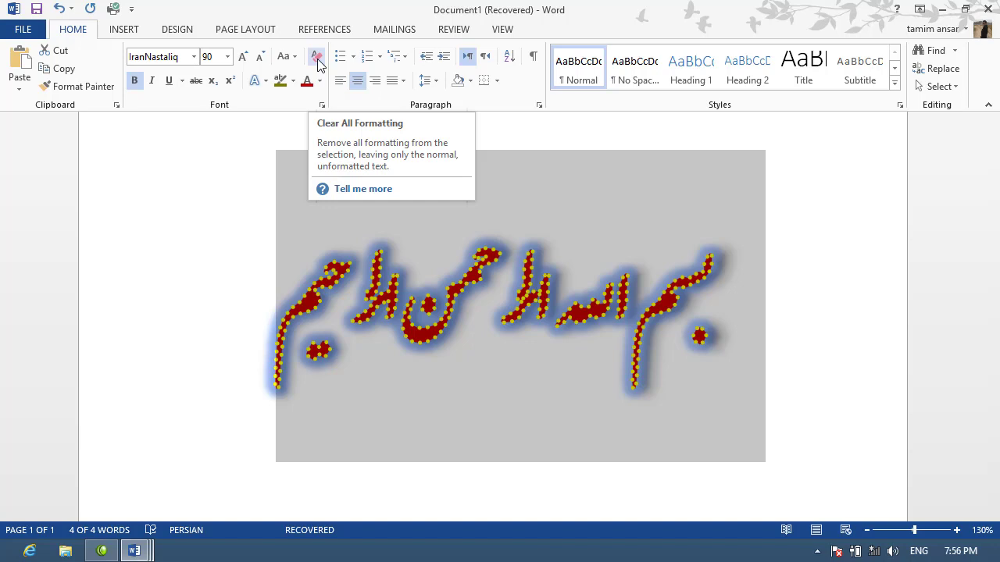
click(317, 59)
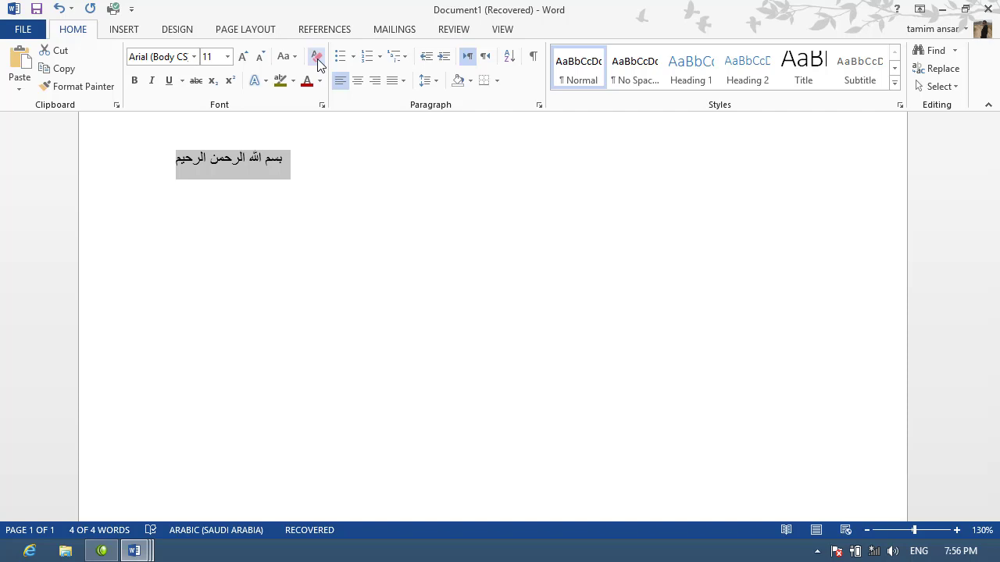
- Left-align the empty line below the basmala, trying Web Layout before returning to Print Layout
click(264, 201)
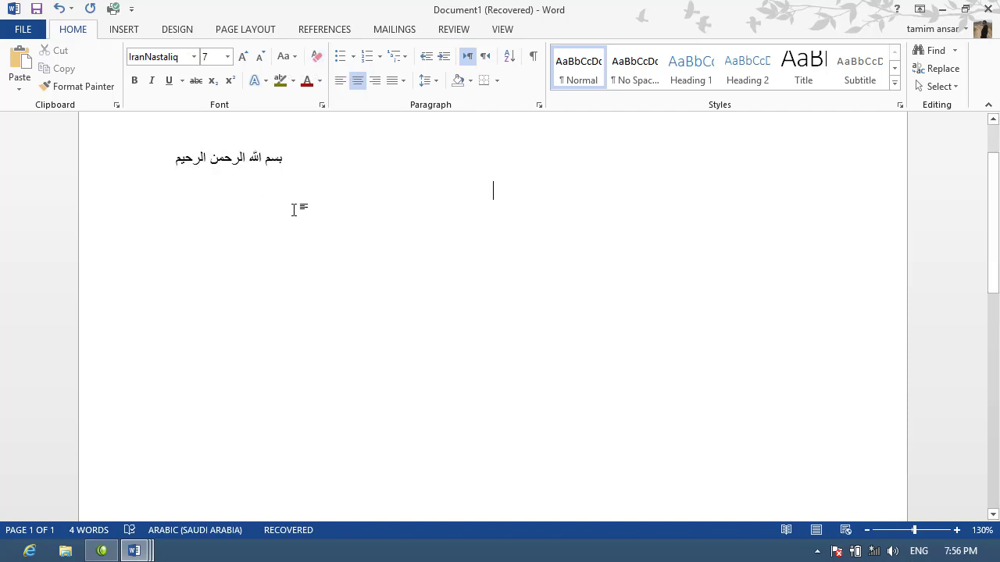
click(339, 82)
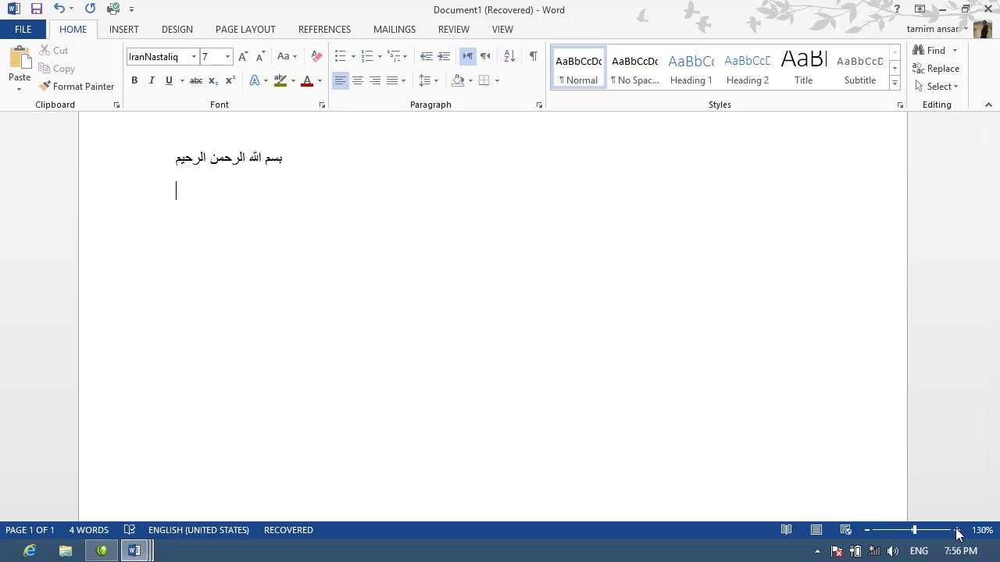
click(845, 530)
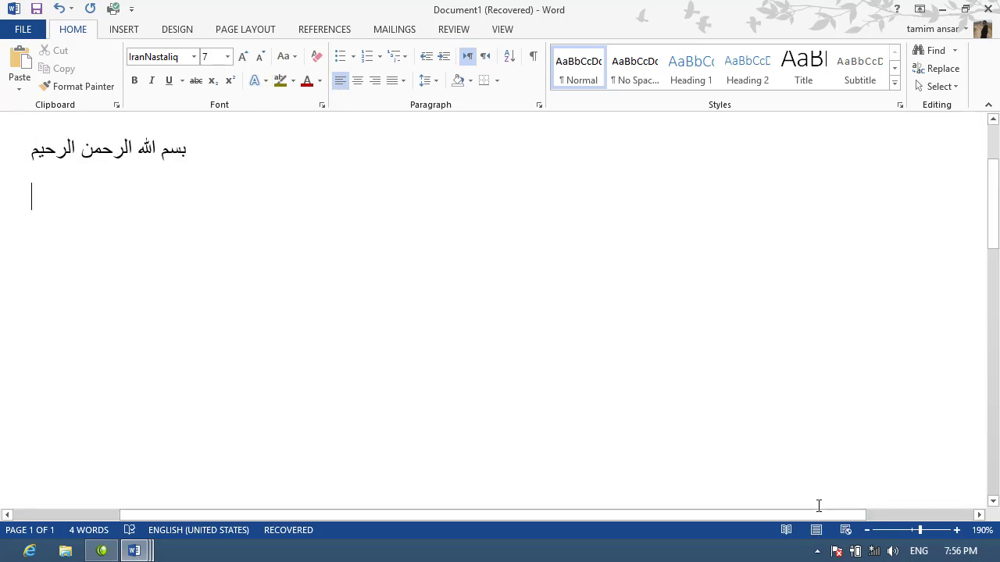
click(816, 531)
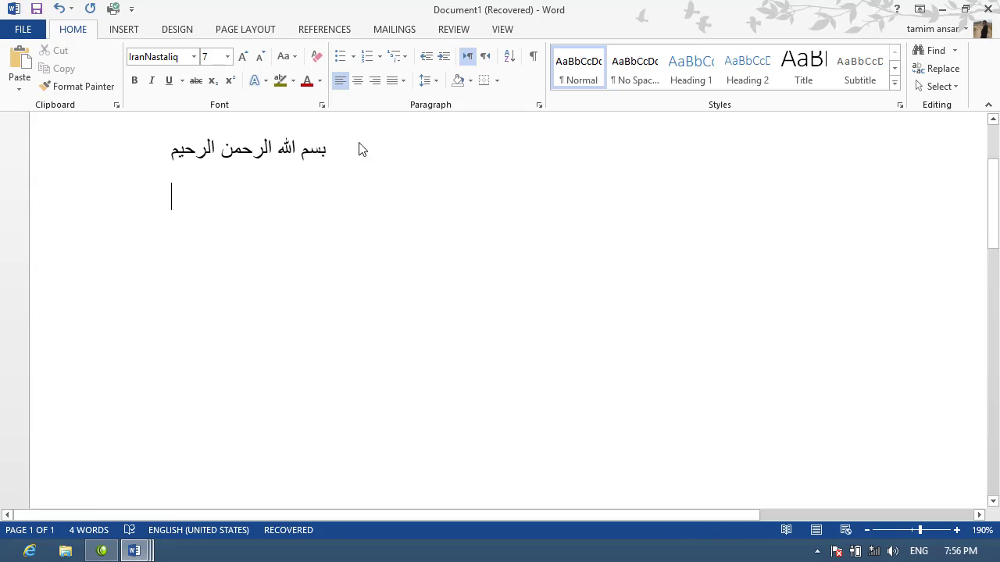
click(293, 57)
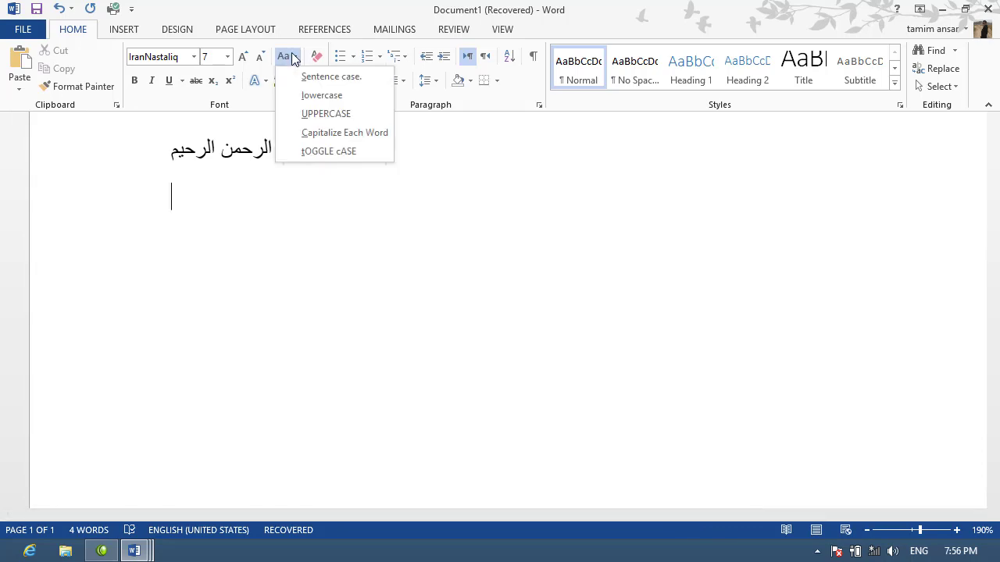
click(318, 243)
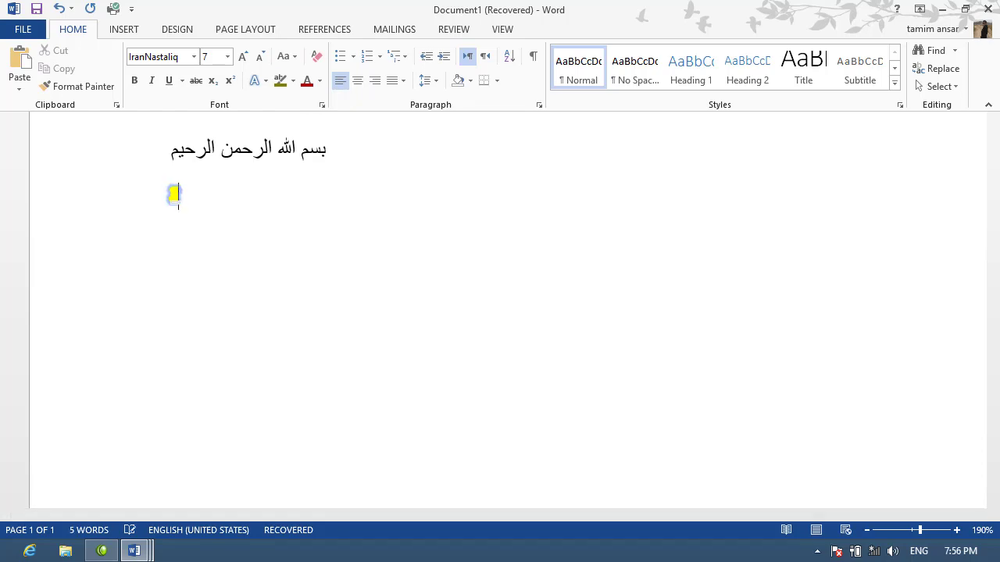
- Type 'IN THE NAME OF ALLAH' in default formatting on the new line and select it
click(316, 57)
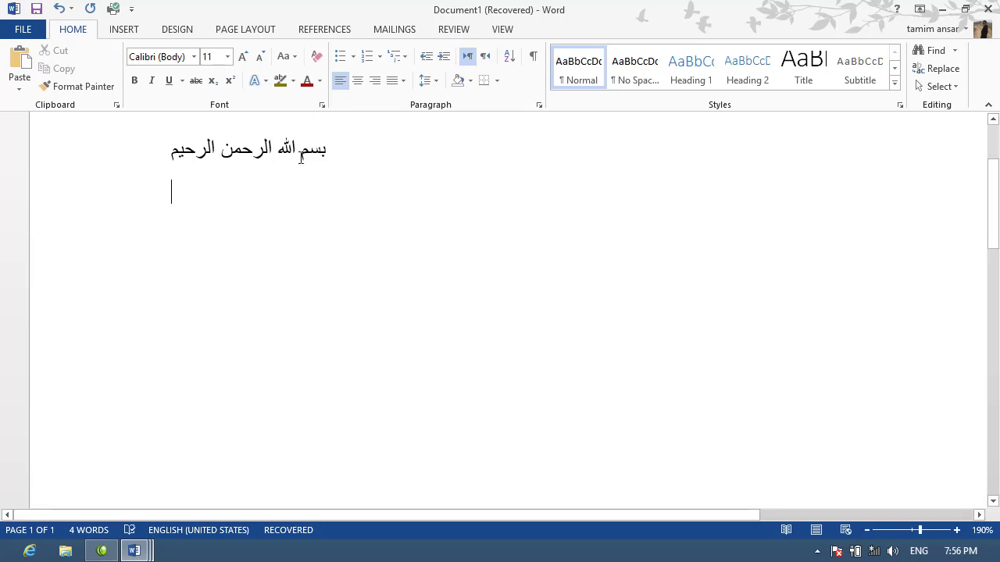
text(in)
key(BackSpace)
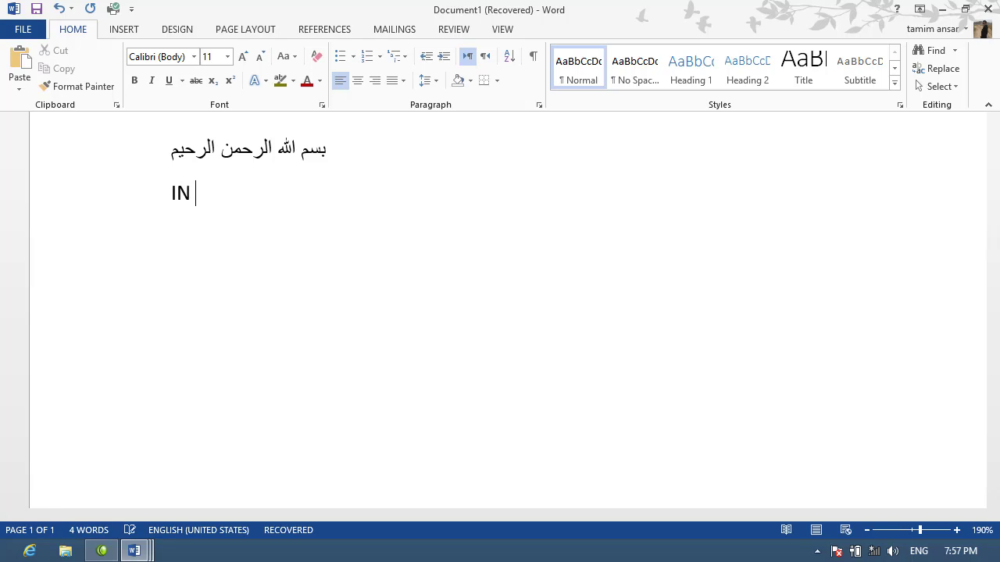
text(THE NAME OF)
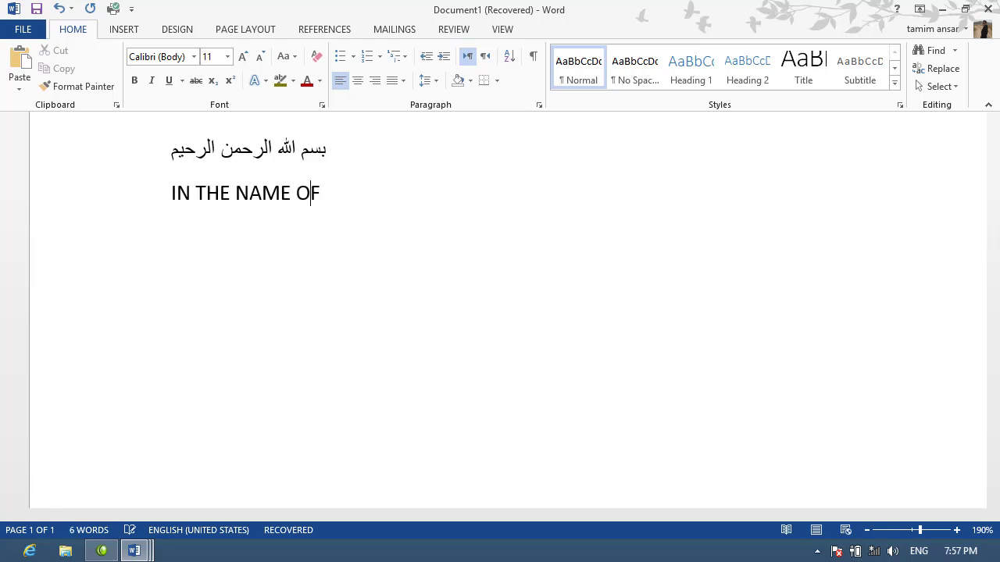
text( ALLAH)
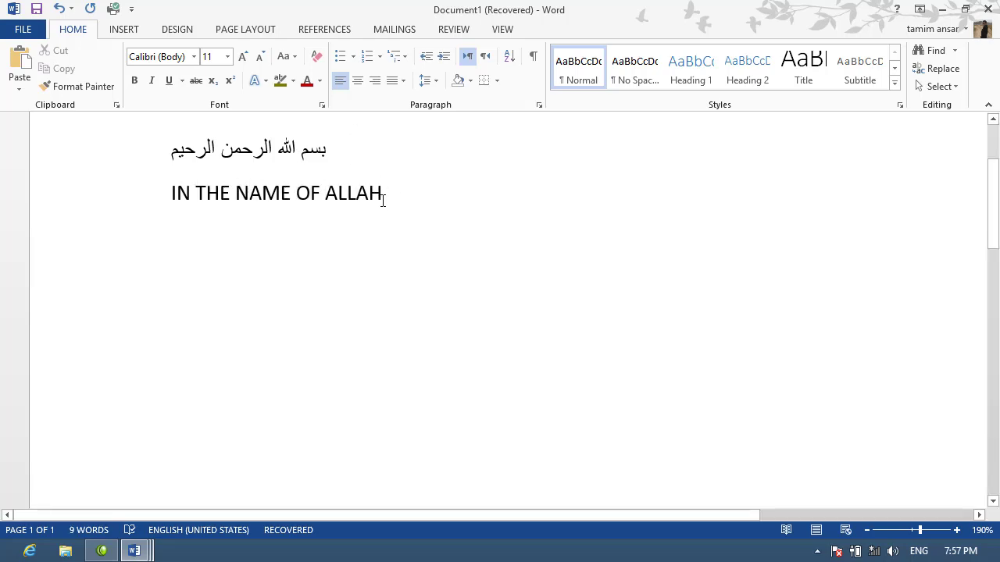
drag(383, 197, 174, 206)
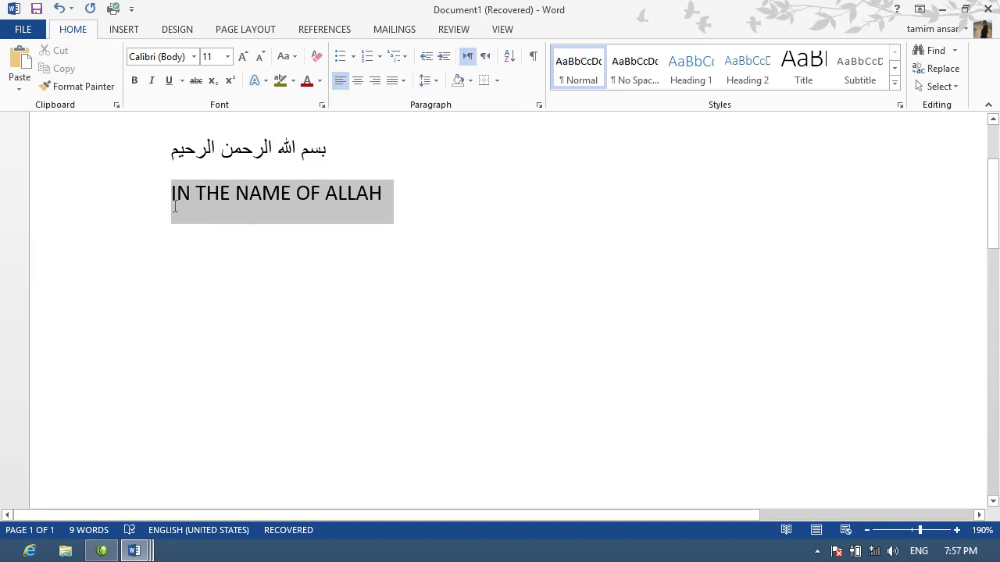
- Switch the English line to Sentence case, then lowercase, then UPPERCASE
click(294, 58)
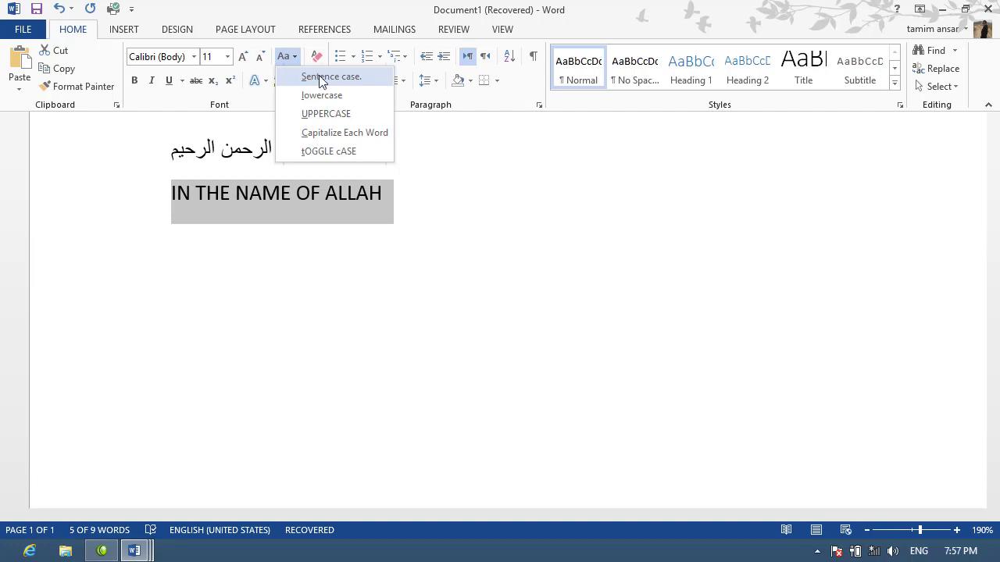
click(319, 78)
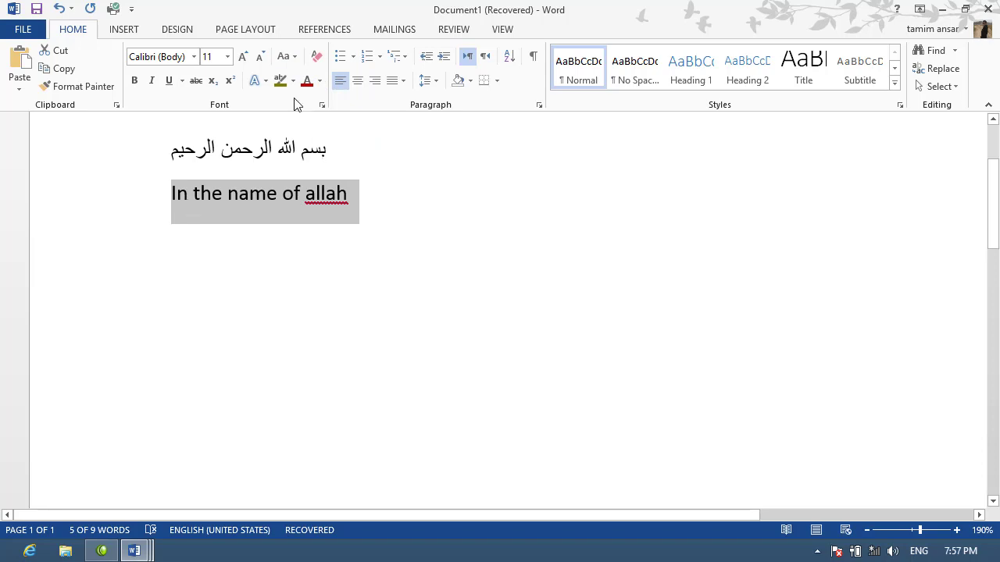
click(290, 55)
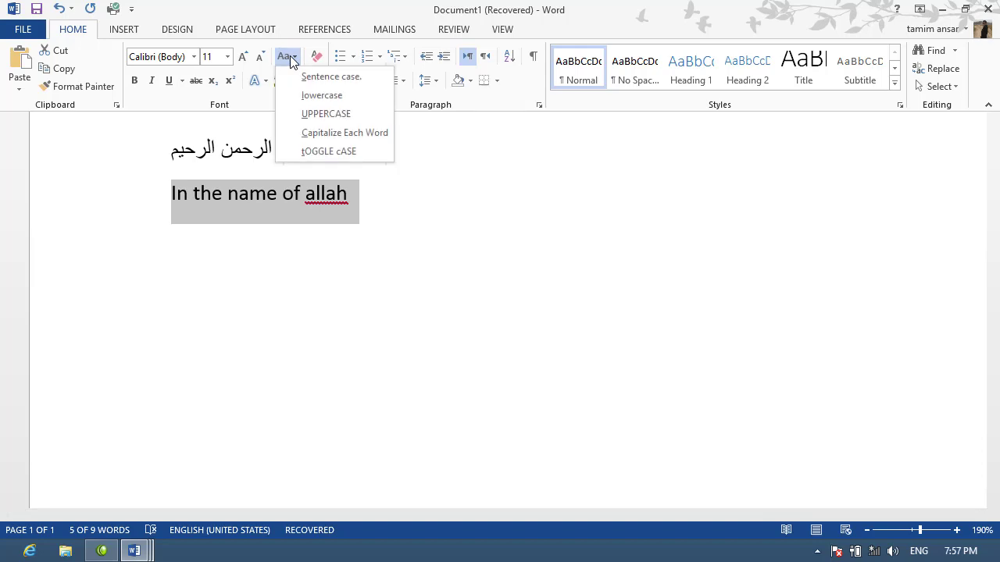
click(305, 95)
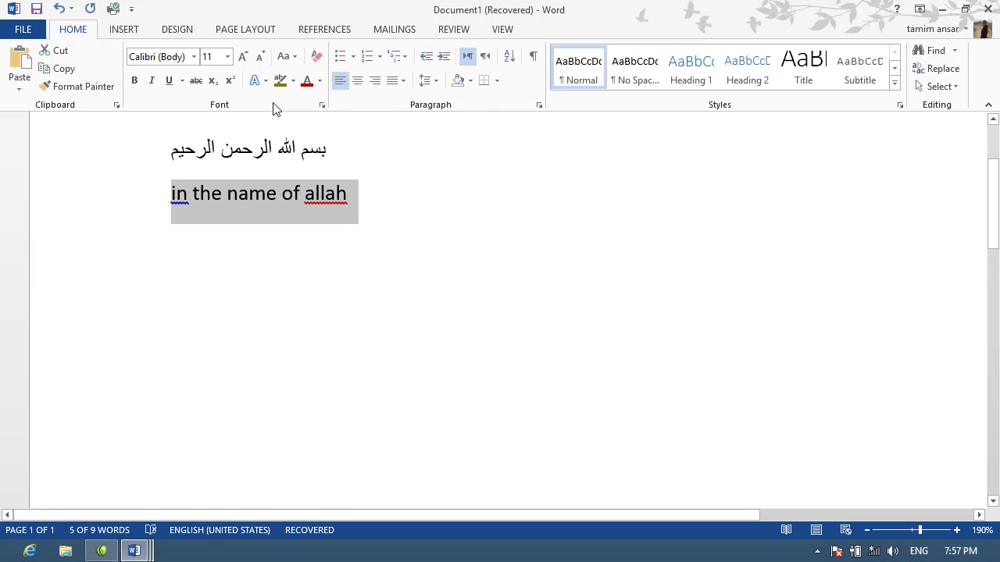
click(286, 55)
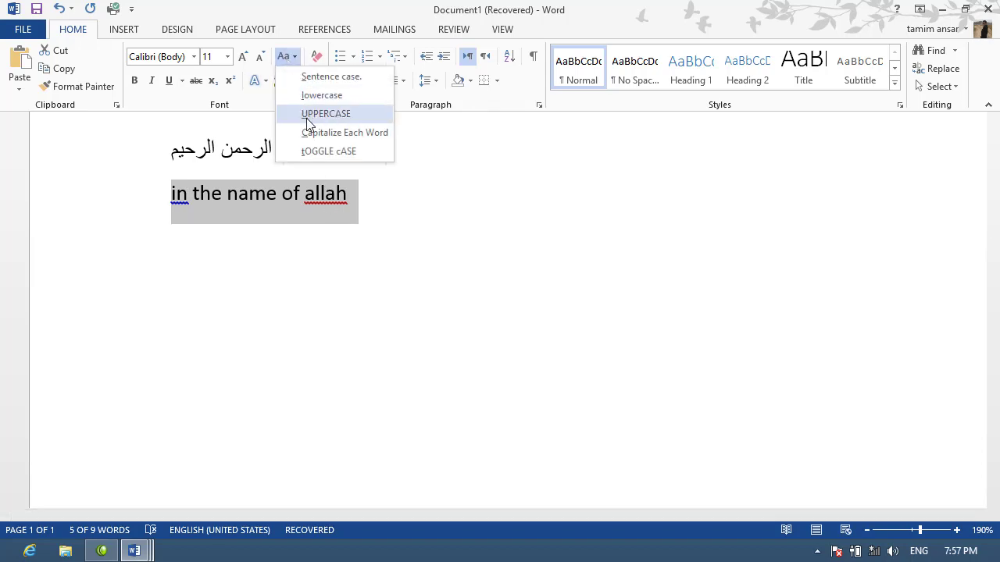
click(308, 116)
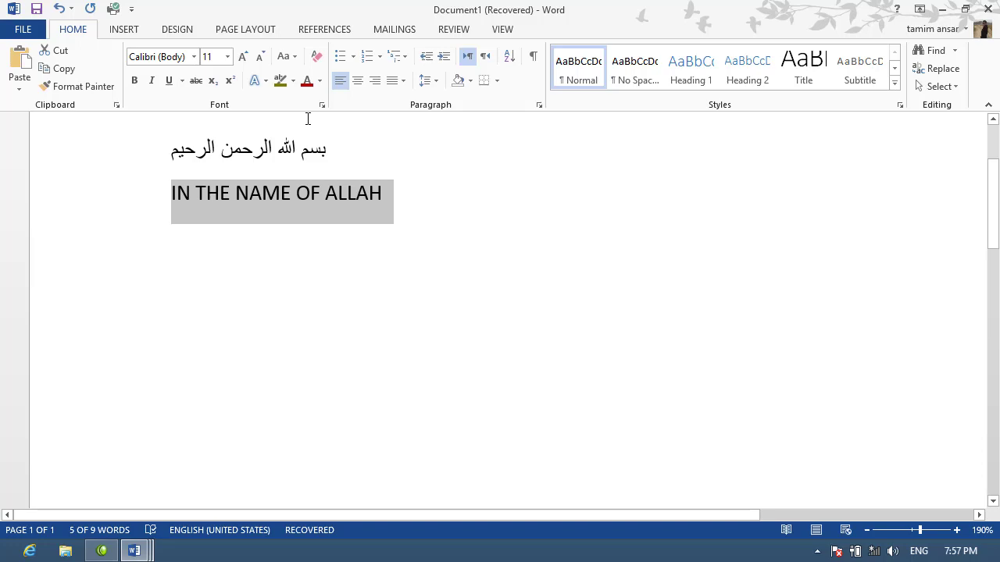
- Apply Capitalize Each Word and then tOGGLE cASE, giving 'iN tHE nAME oF aLLAH'
click(293, 58)
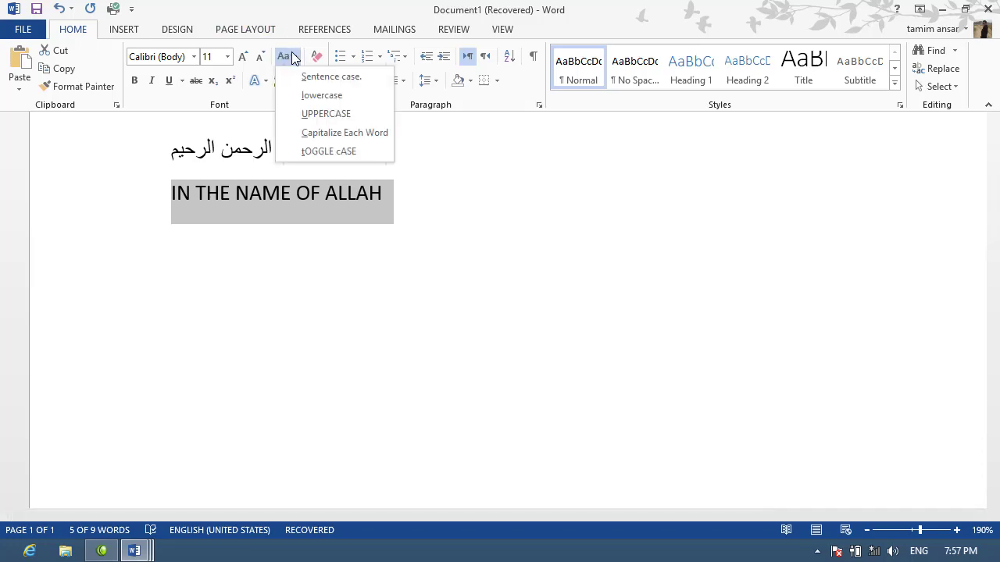
click(306, 133)
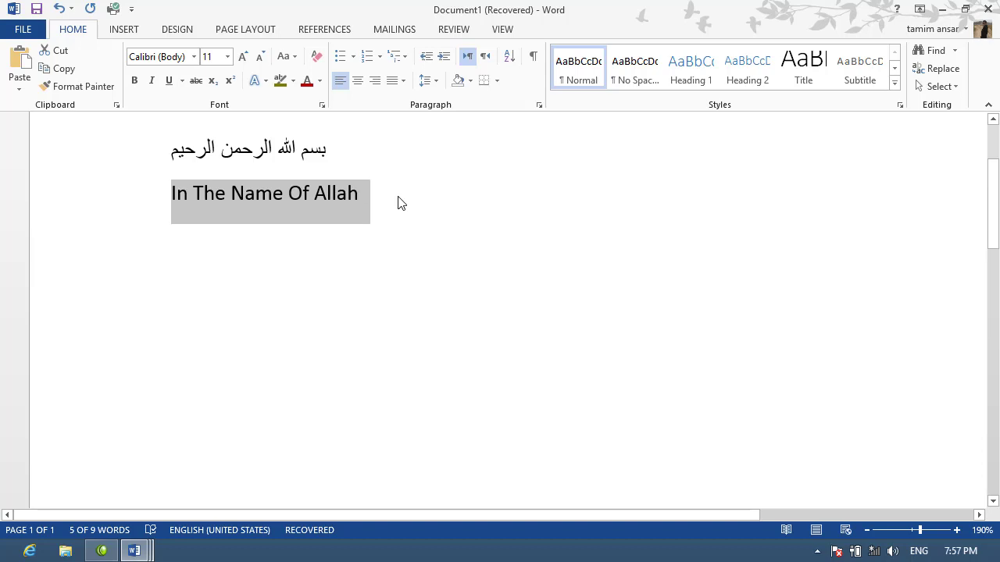
click(286, 58)
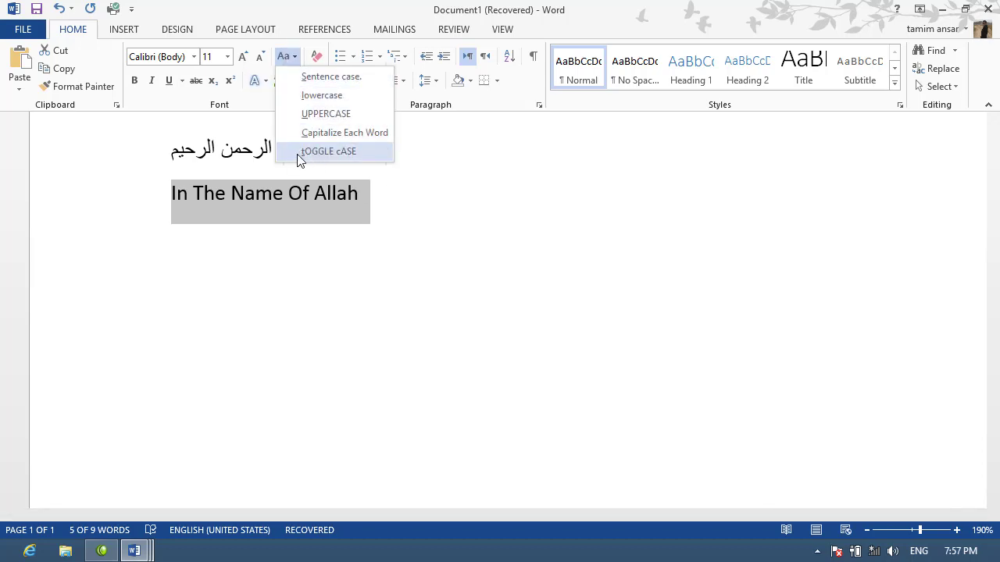
click(328, 153)
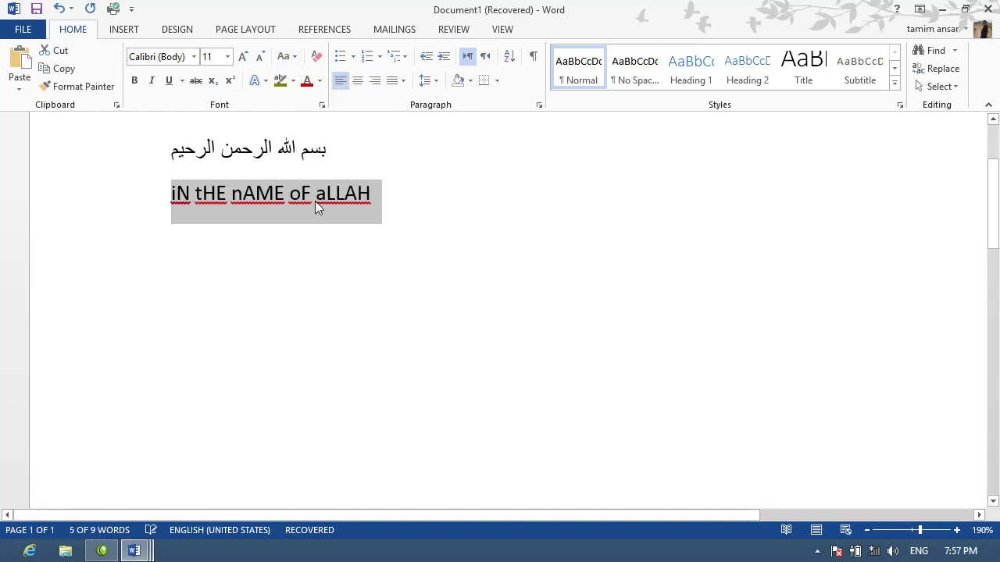
click(263, 239)
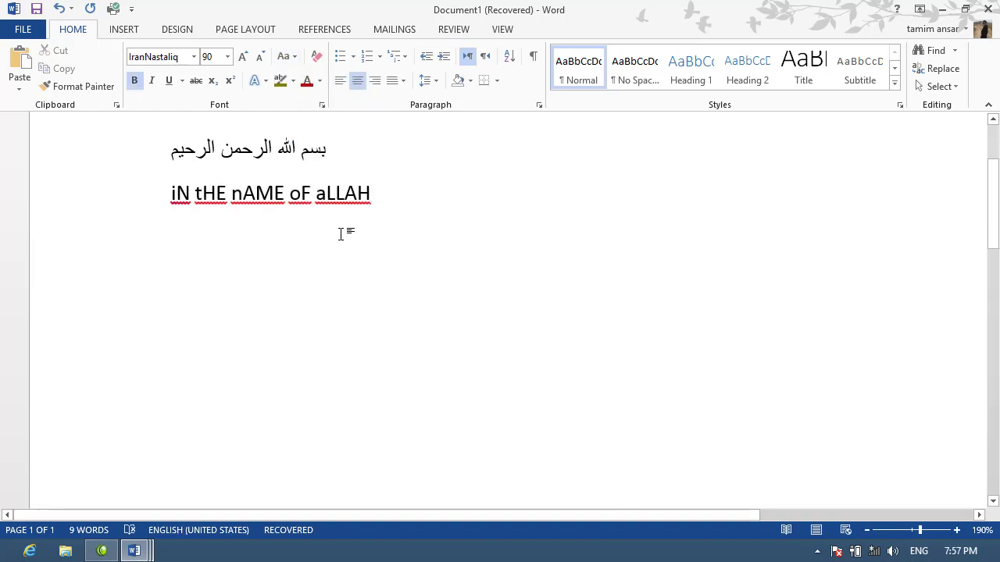
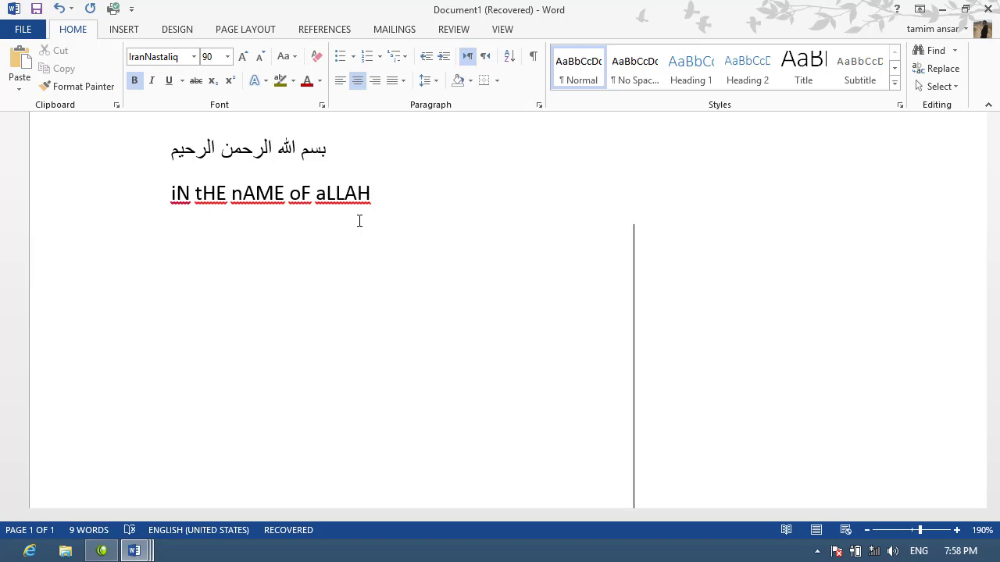
- Delete the English line 'iN tHE nAME oF aLLAH', then select the remaining Arabic words
click(385, 189)
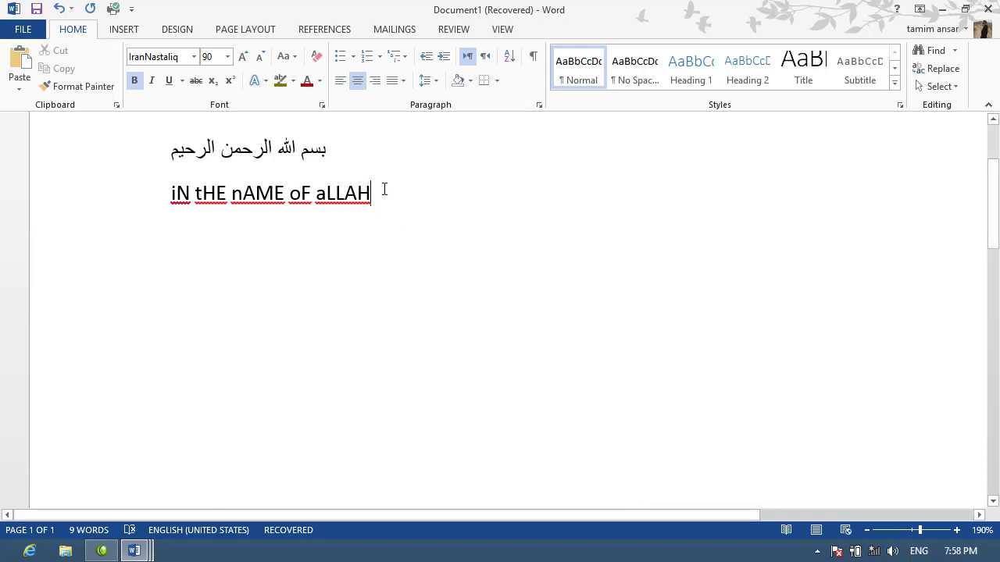
drag(384, 189, 177, 227)
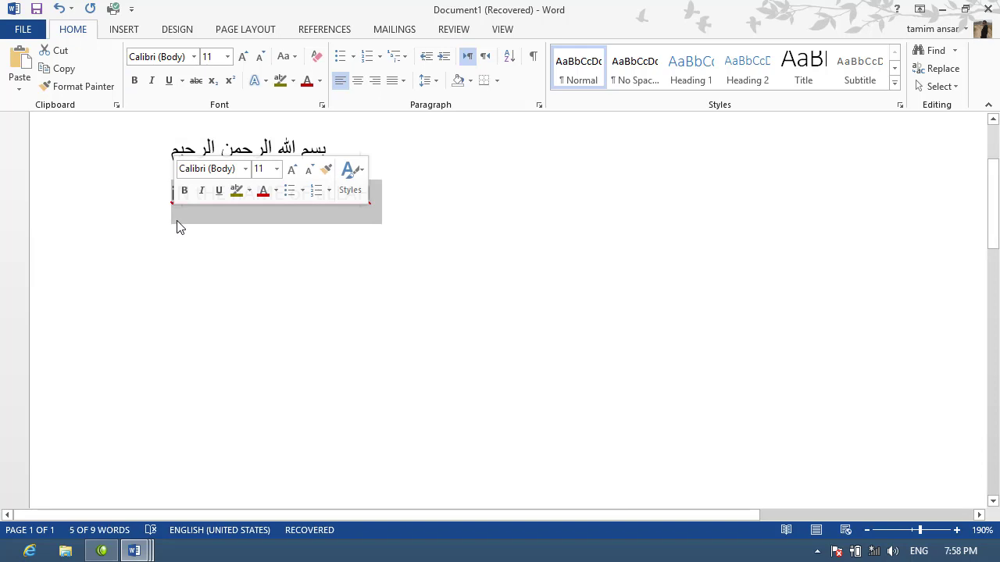
key(Delete)
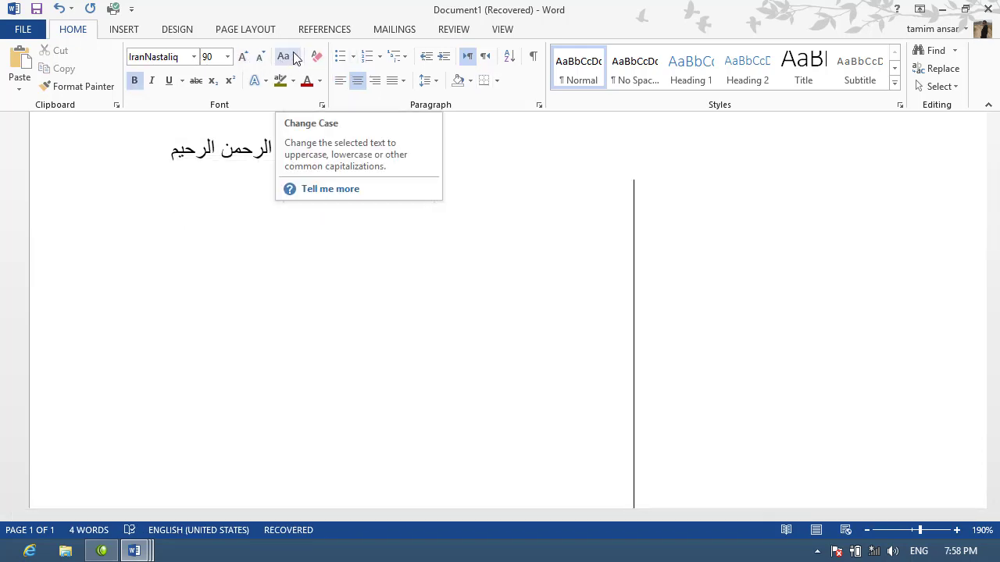
drag(169, 148, 324, 160)
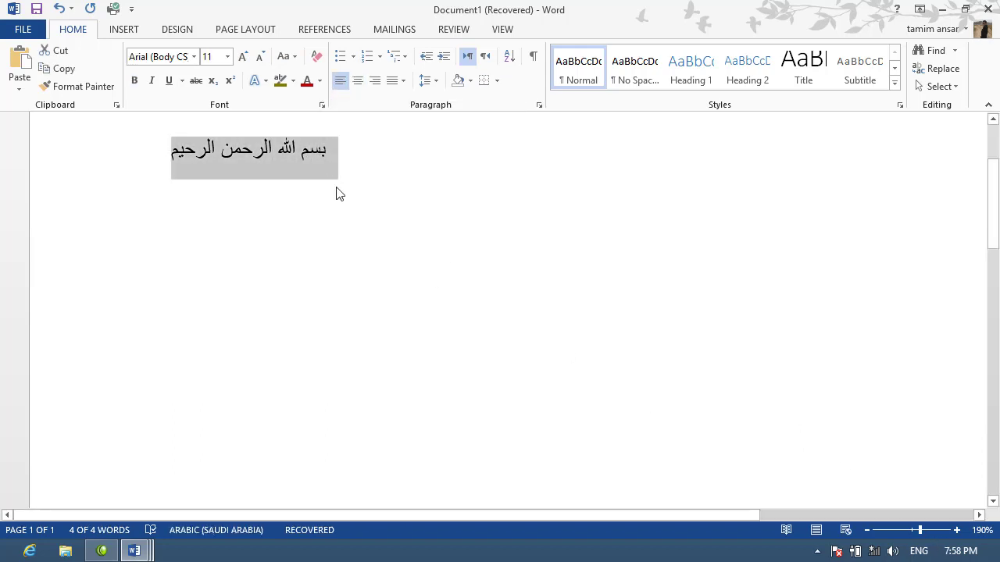
- Grow the selected Arabic line to 28 pt and centre it on the page
click(243, 57)
click(243, 56)
click(243, 57)
click(243, 56)
click(243, 56)
click(243, 56)
click(243, 56)
click(243, 57)
click(243, 56)
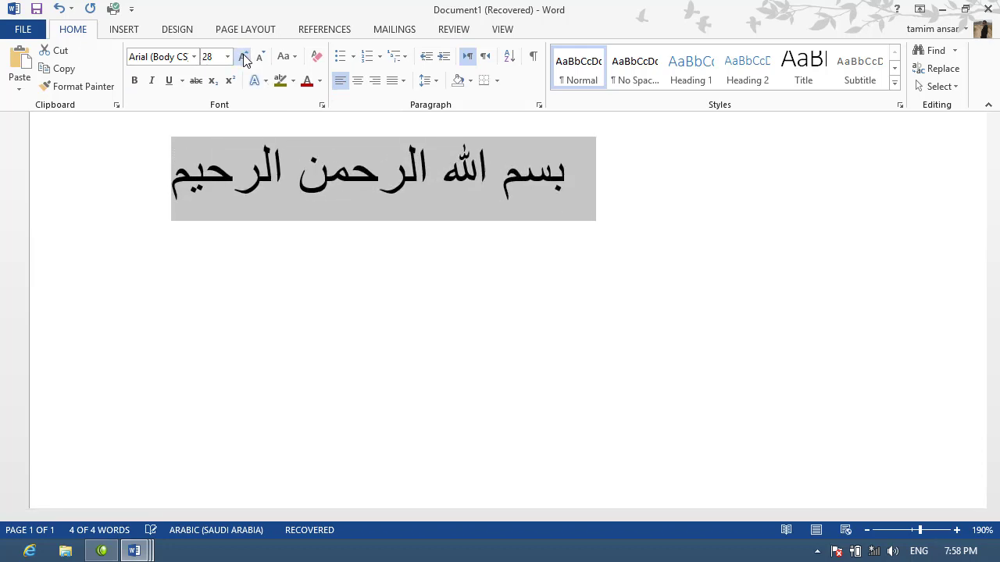
click(358, 81)
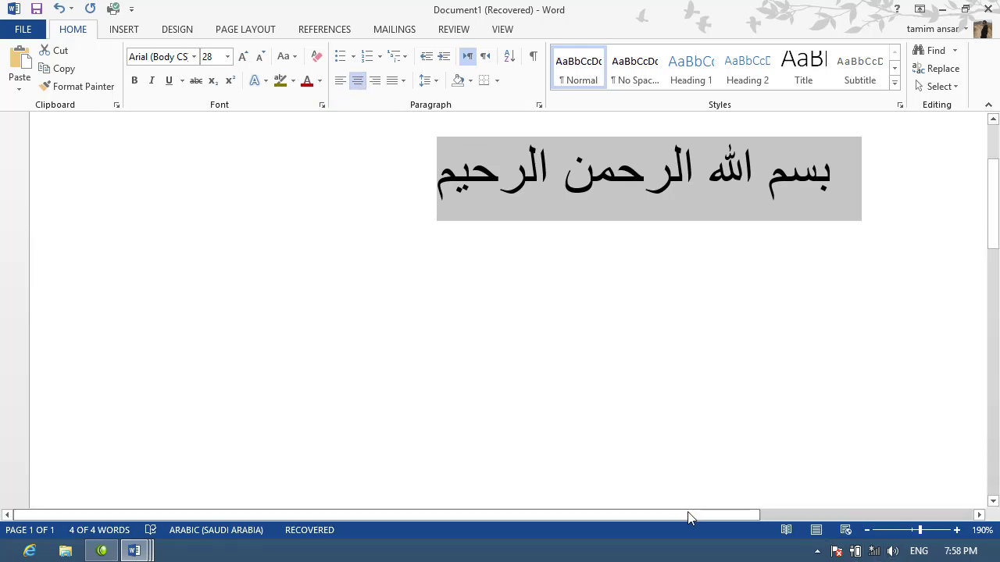
drag(686, 511, 787, 515)
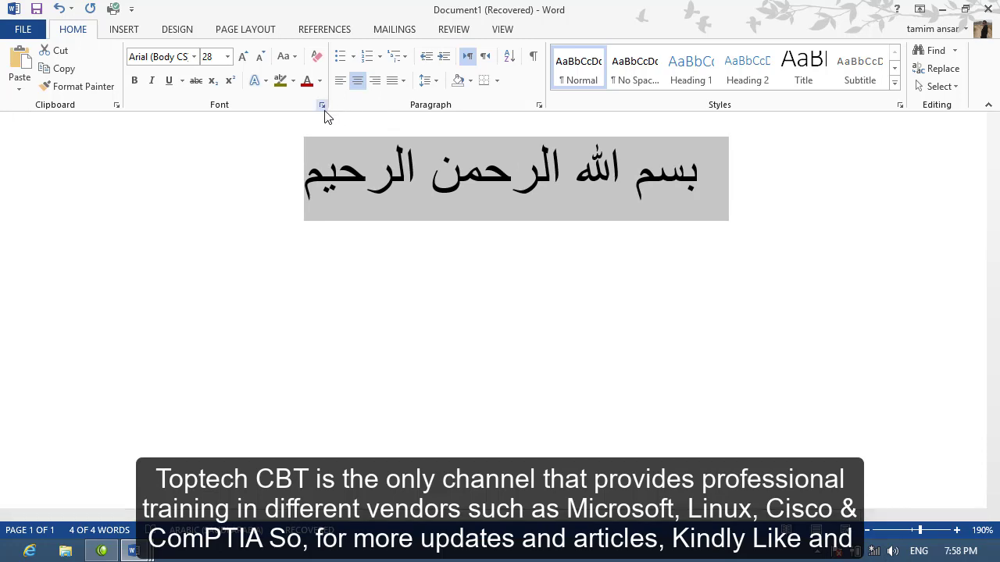
- In the Font dialog, set the Latin text font to IranNastaliq, Bold, 48 pt
click(321, 105)
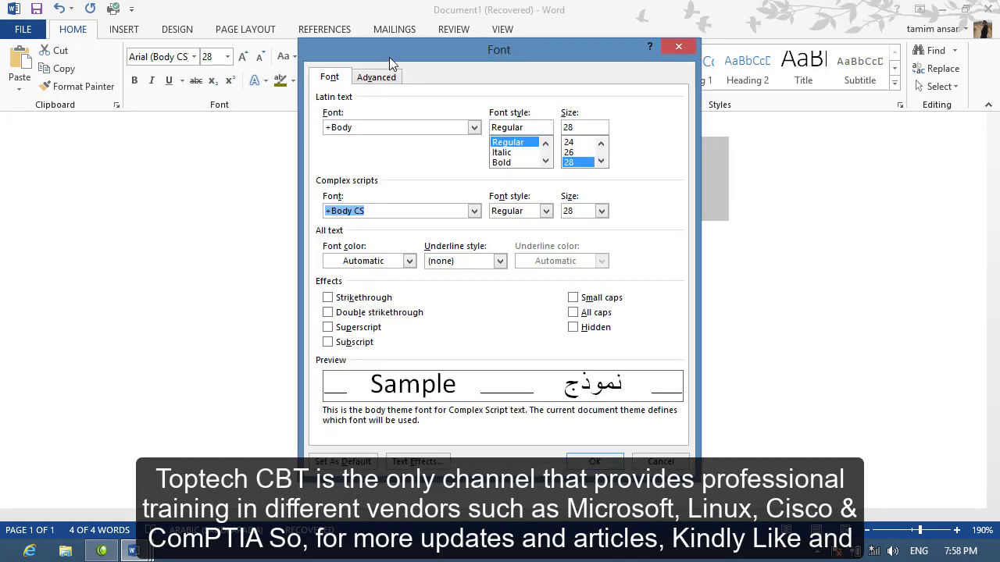
drag(389, 57, 477, 44)
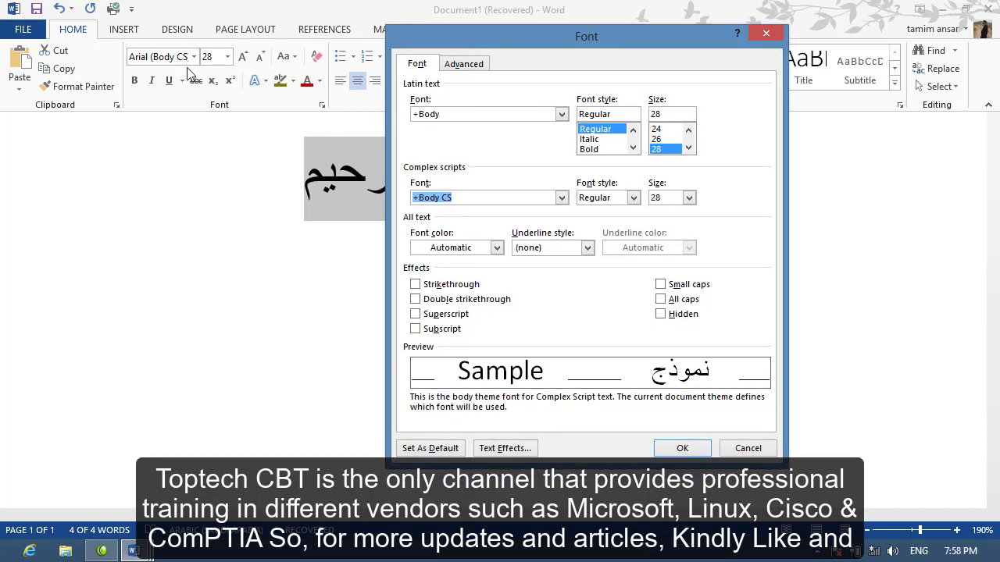
click(562, 114)
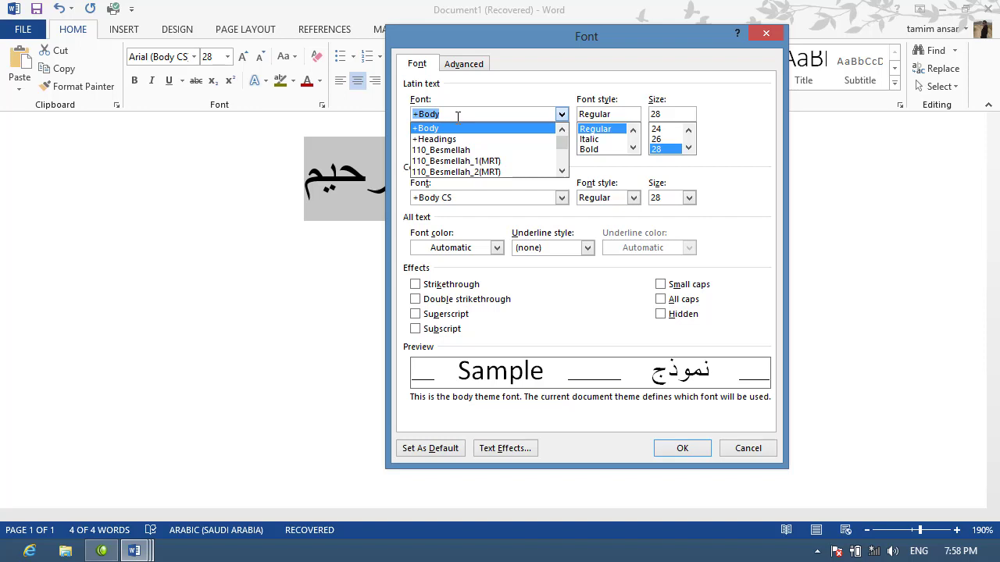
key(BackSpace)
text(IRA)
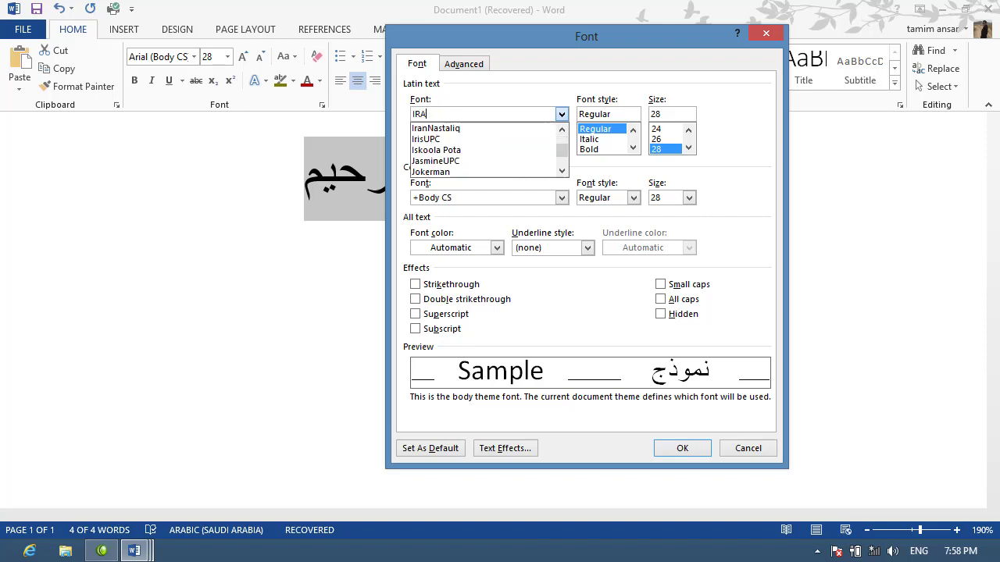
text(N)
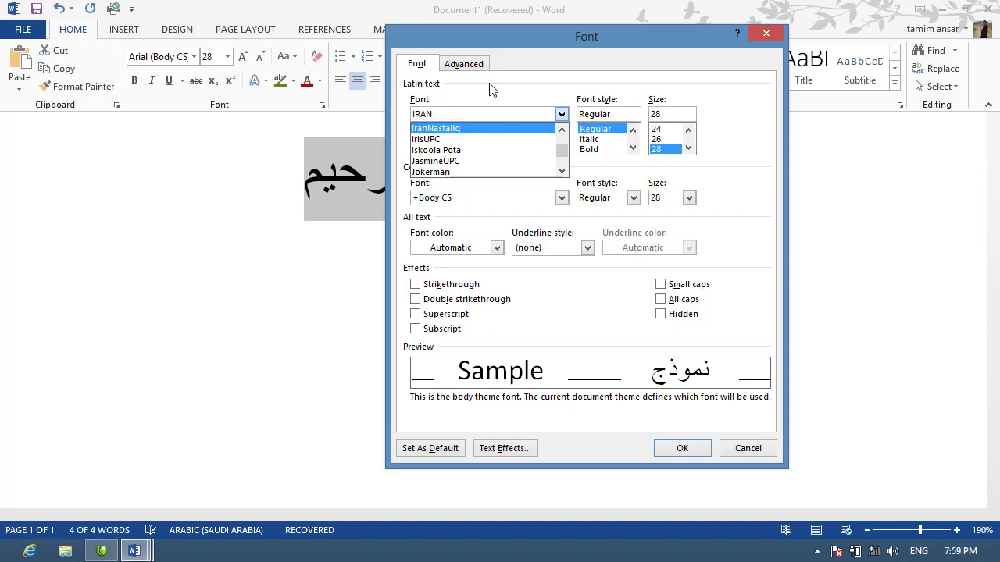
click(491, 90)
click(561, 114)
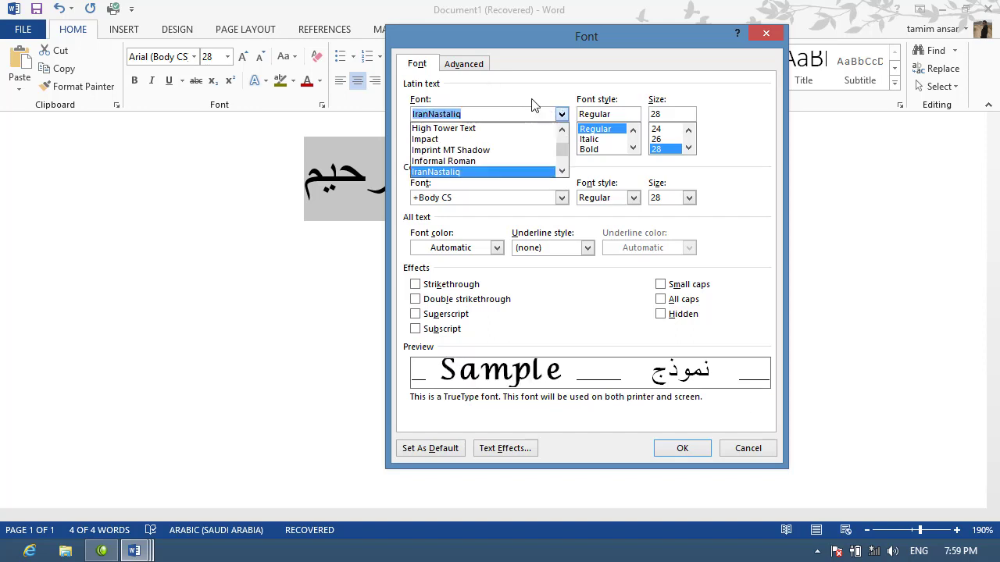
click(534, 94)
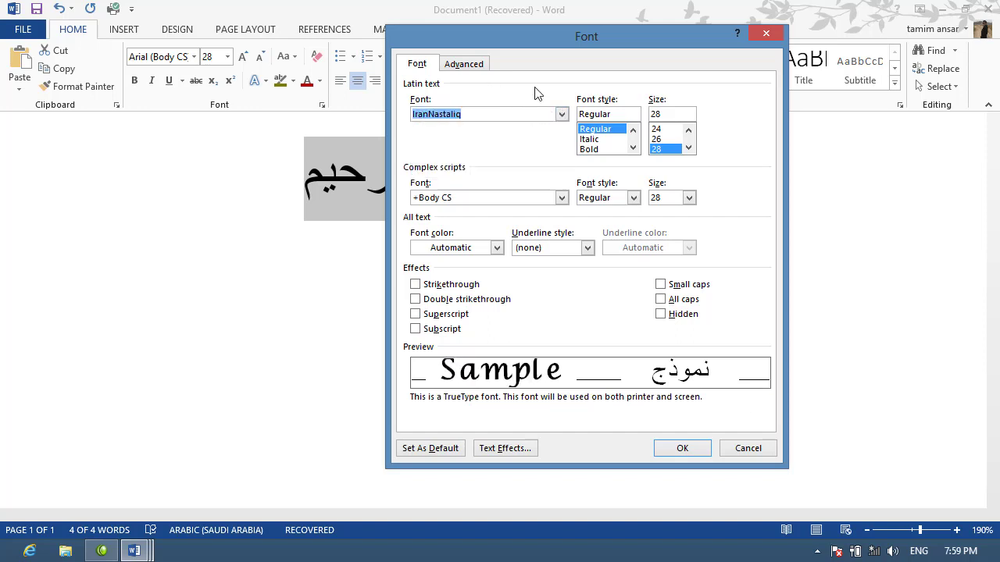
click(590, 149)
click(688, 147)
click(688, 147)
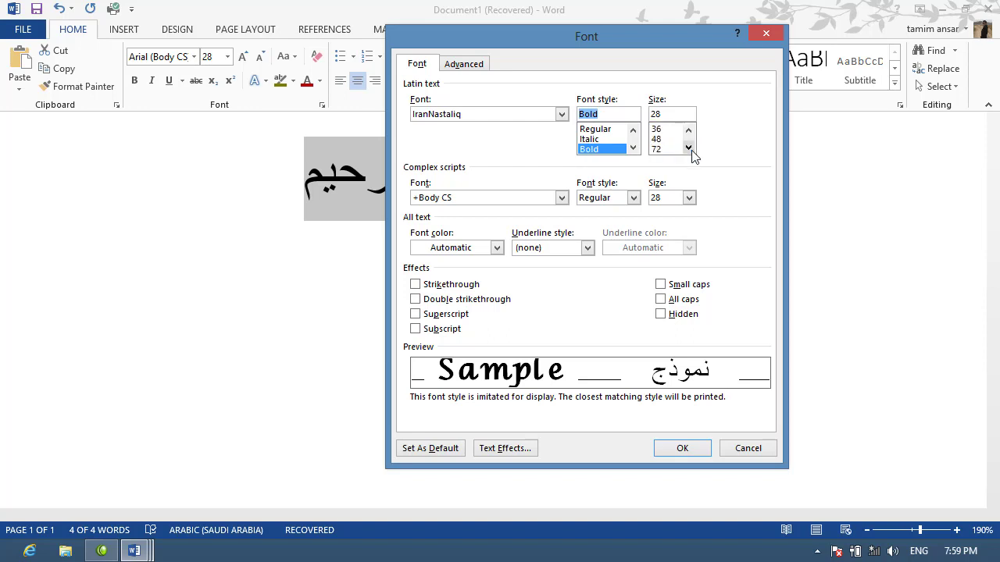
click(658, 140)
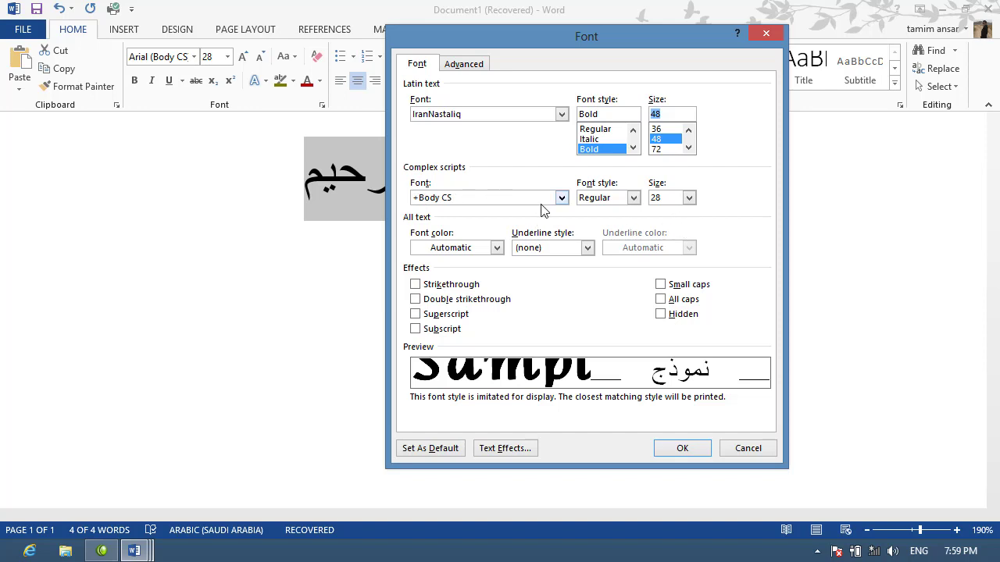
- Make the complex script style Bold and switch the Latin font to Impact
click(562, 198)
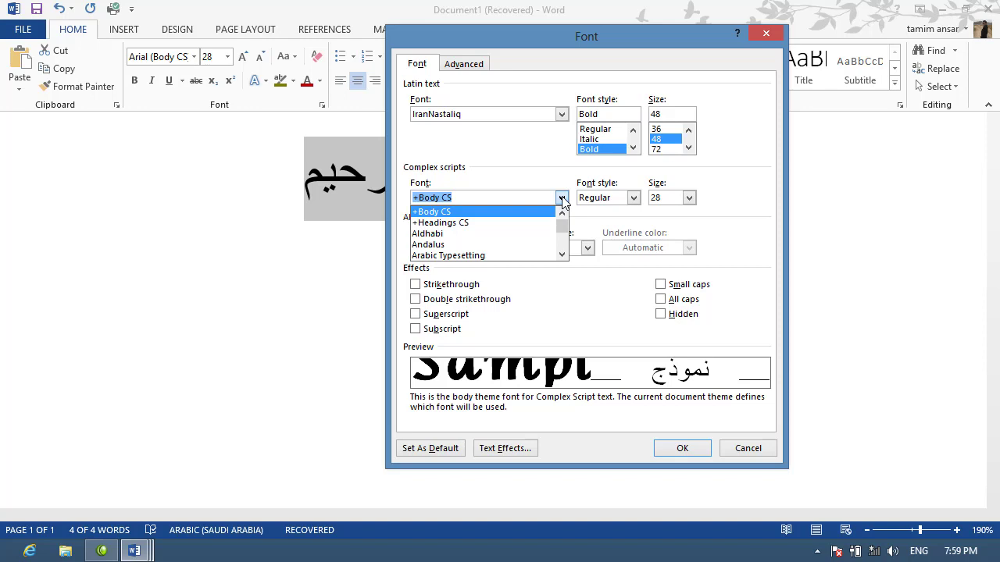
click(539, 165)
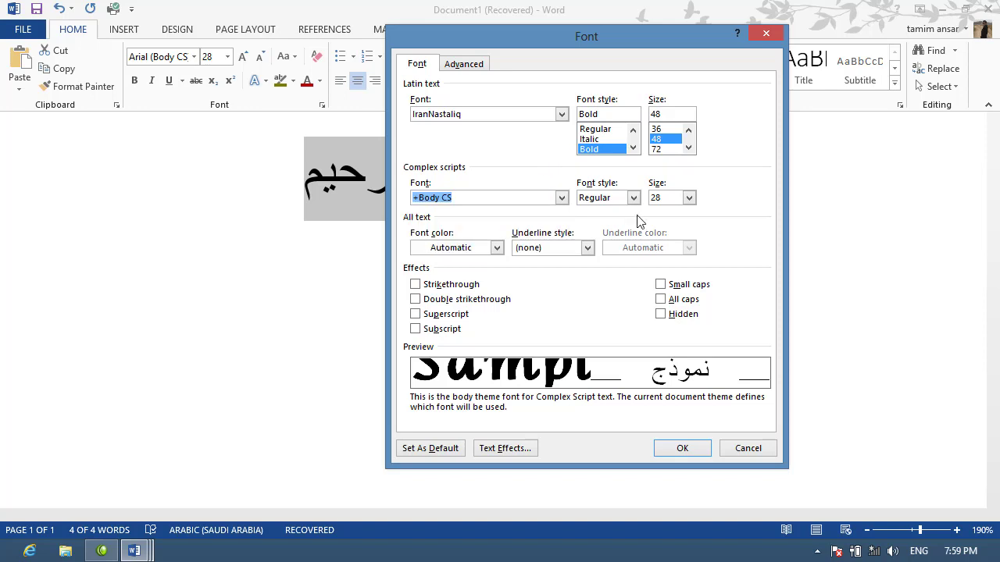
click(634, 198)
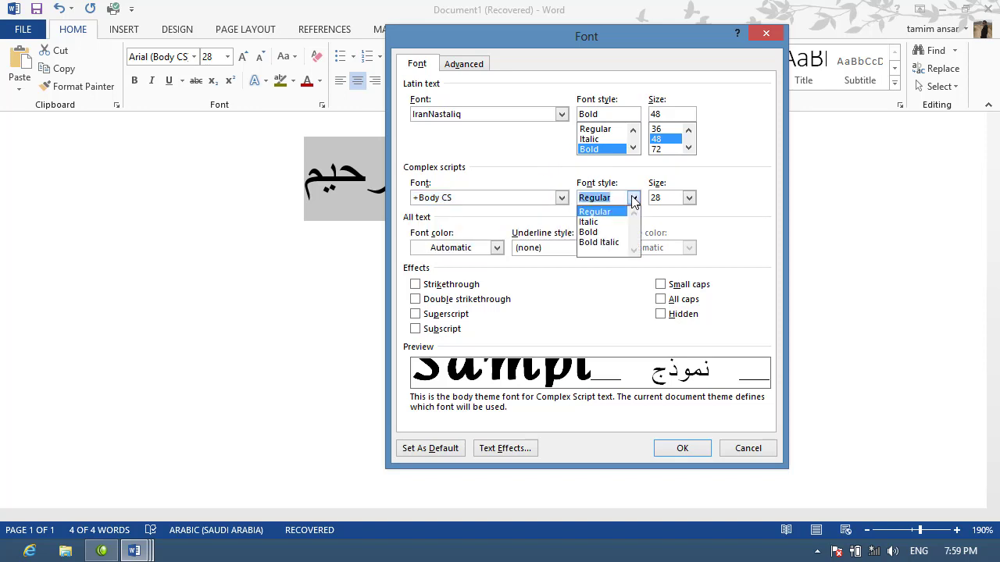
click(595, 232)
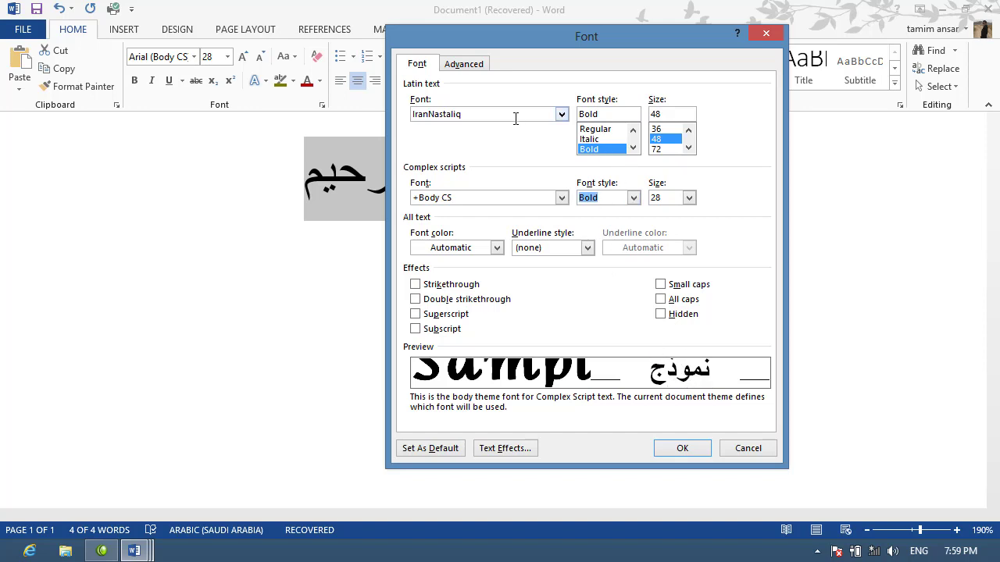
click(562, 117)
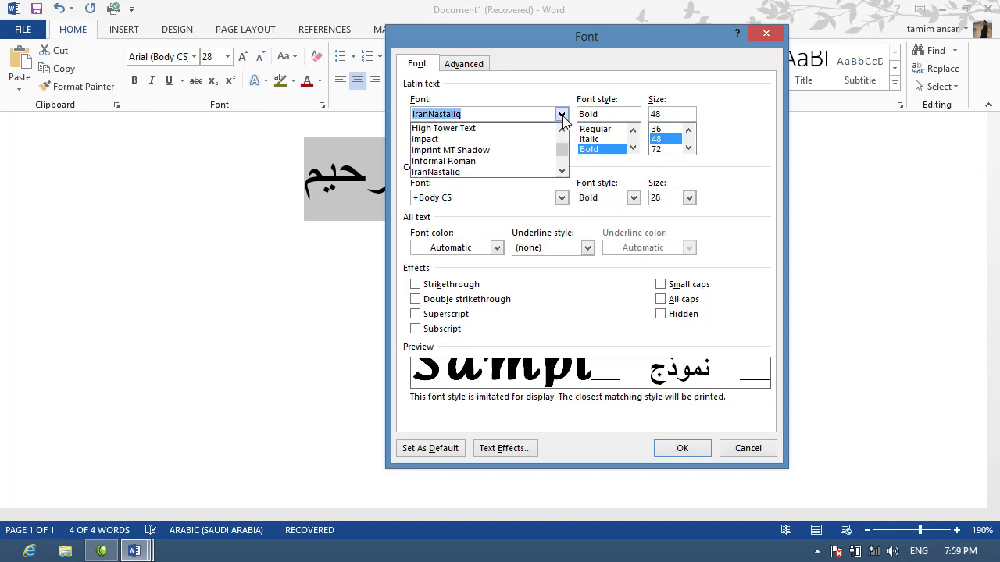
click(446, 141)
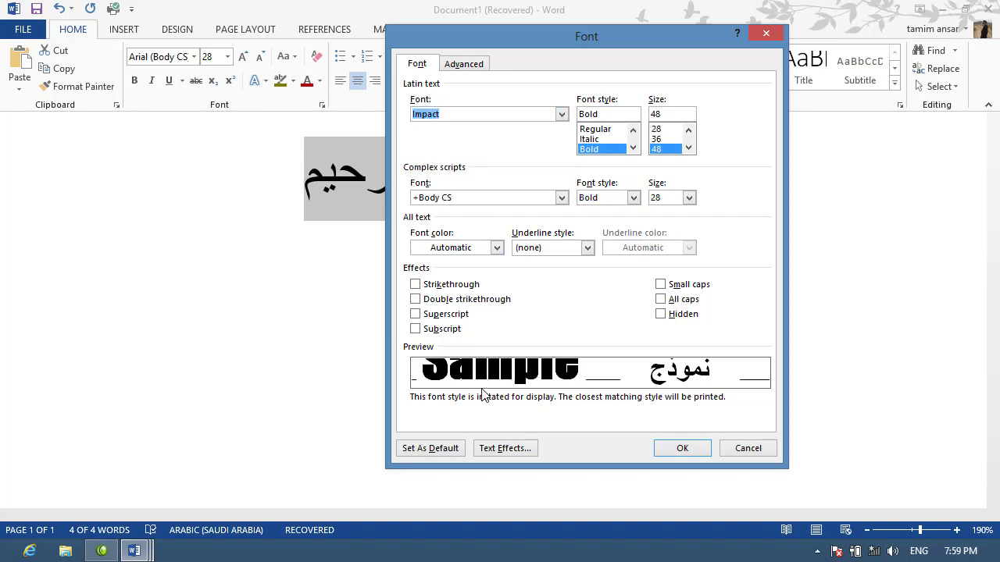
- Set the complex script font to Aldhabi, Bold Italic, size 26
click(561, 198)
click(471, 234)
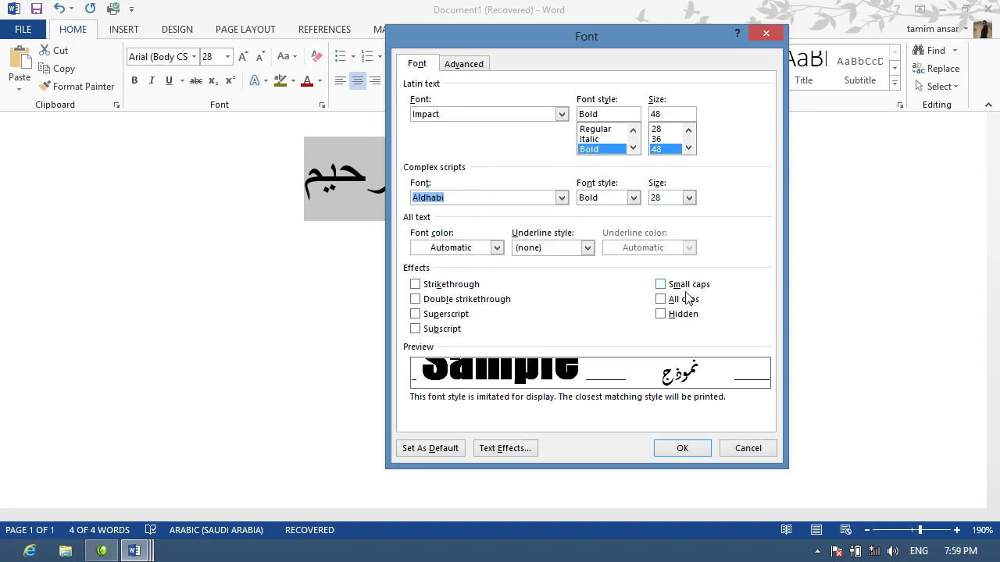
click(633, 198)
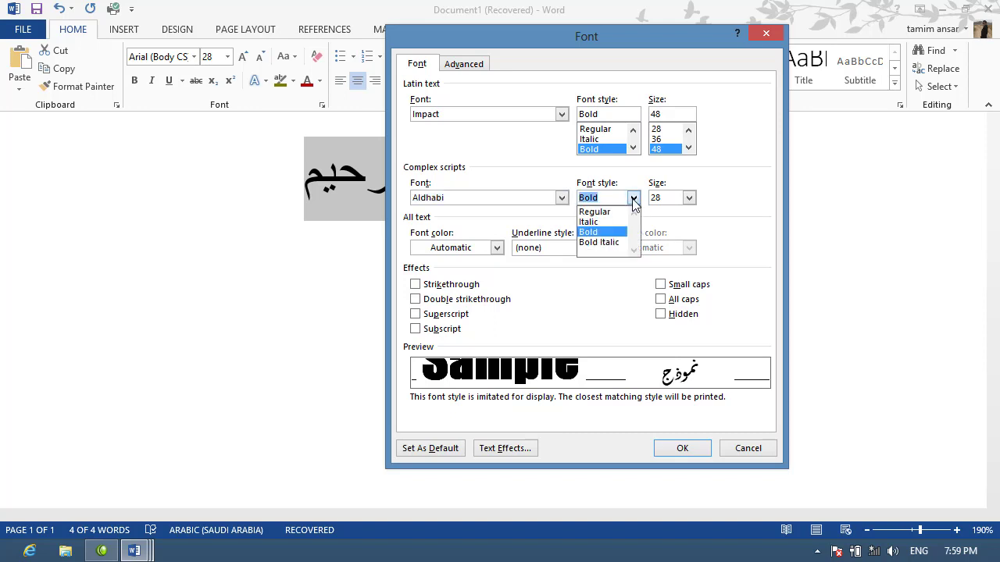
click(598, 243)
click(689, 198)
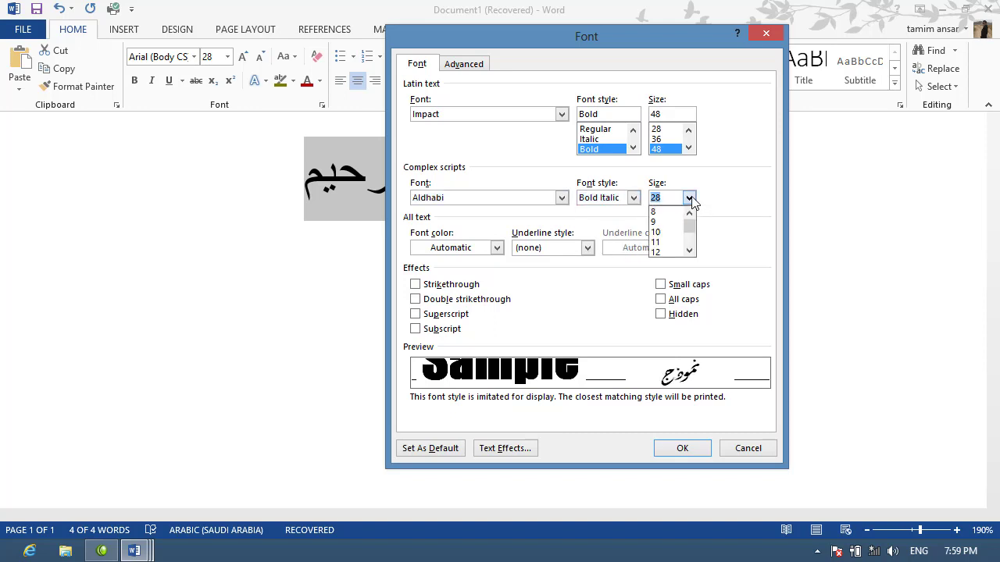
click(665, 242)
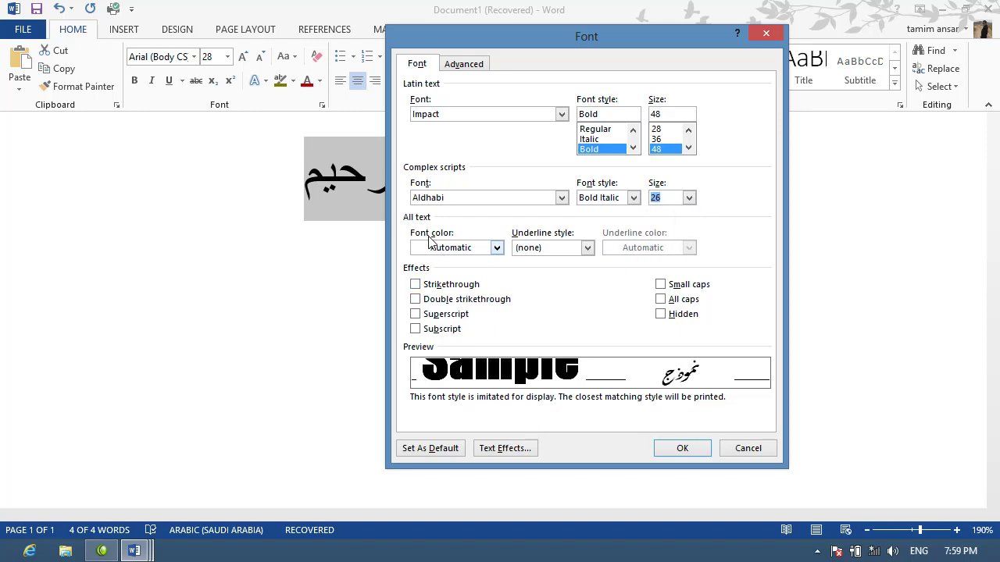
- Set the font colour to dark blue in the Font dialog
click(499, 247)
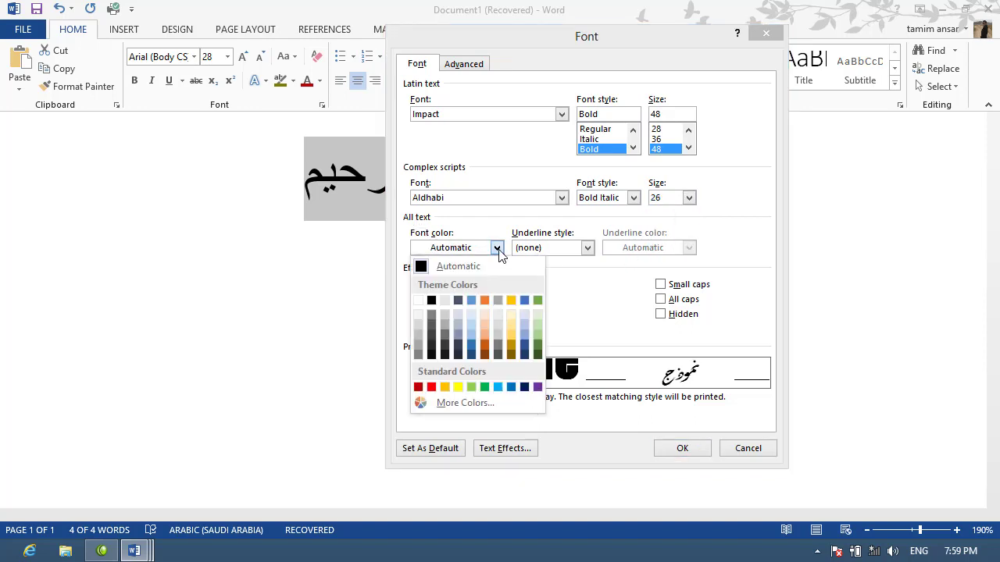
click(436, 360)
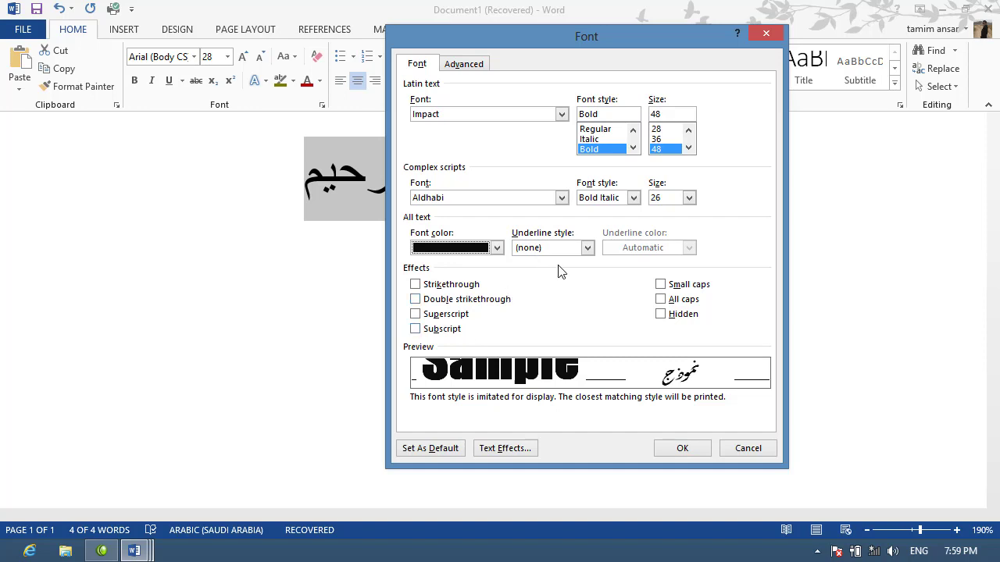
click(498, 249)
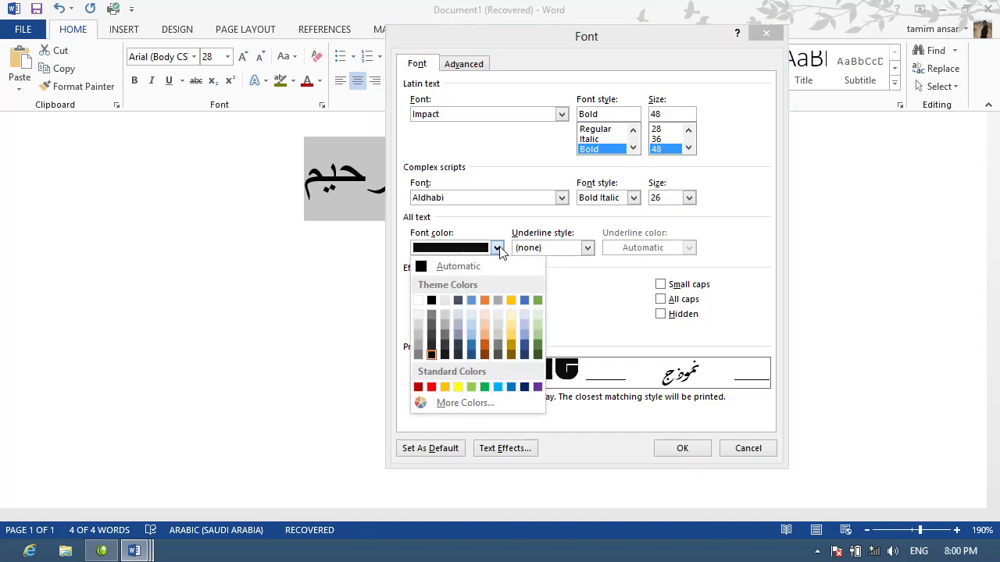
click(524, 387)
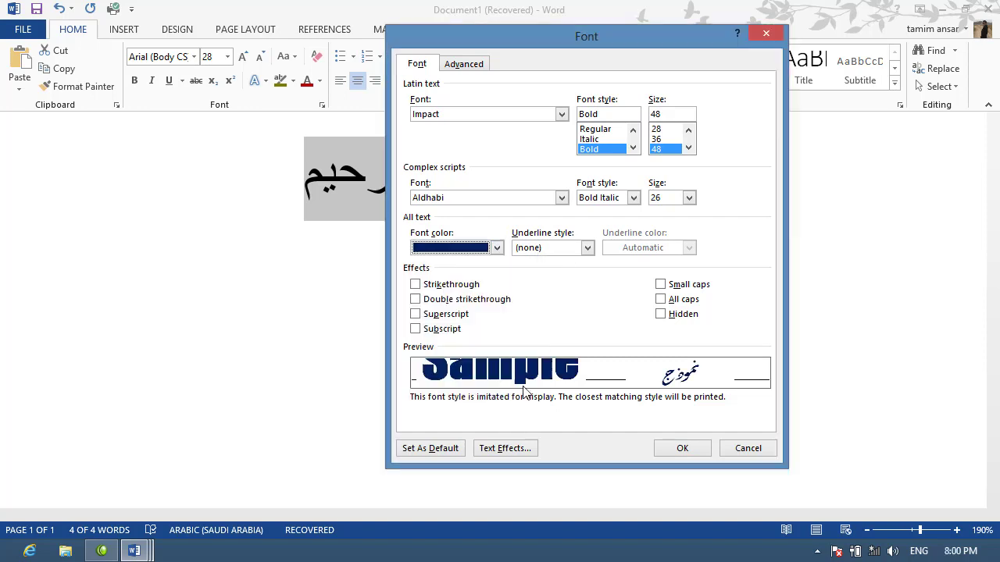
- Choose a single-line underline and make its colour gold
click(586, 248)
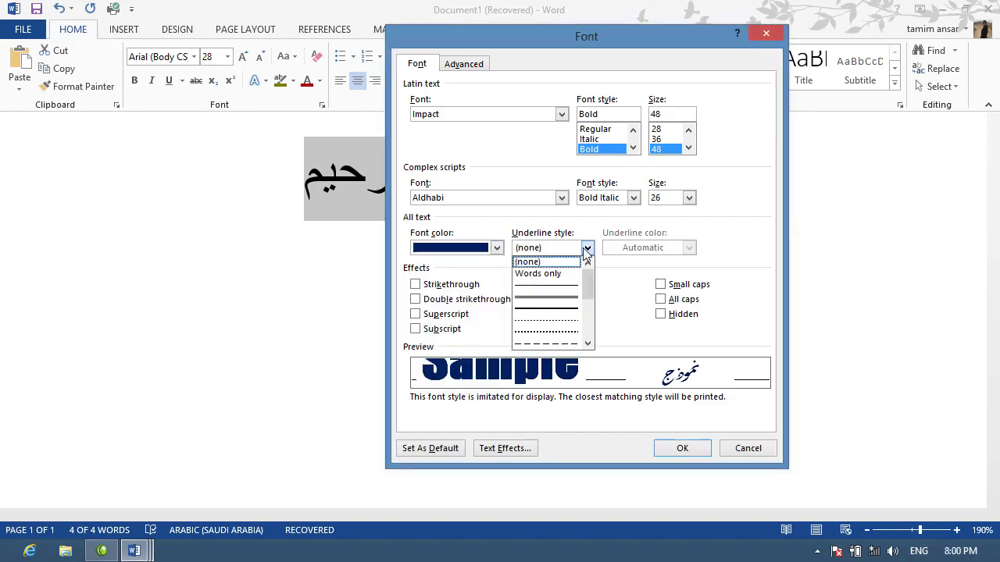
click(547, 311)
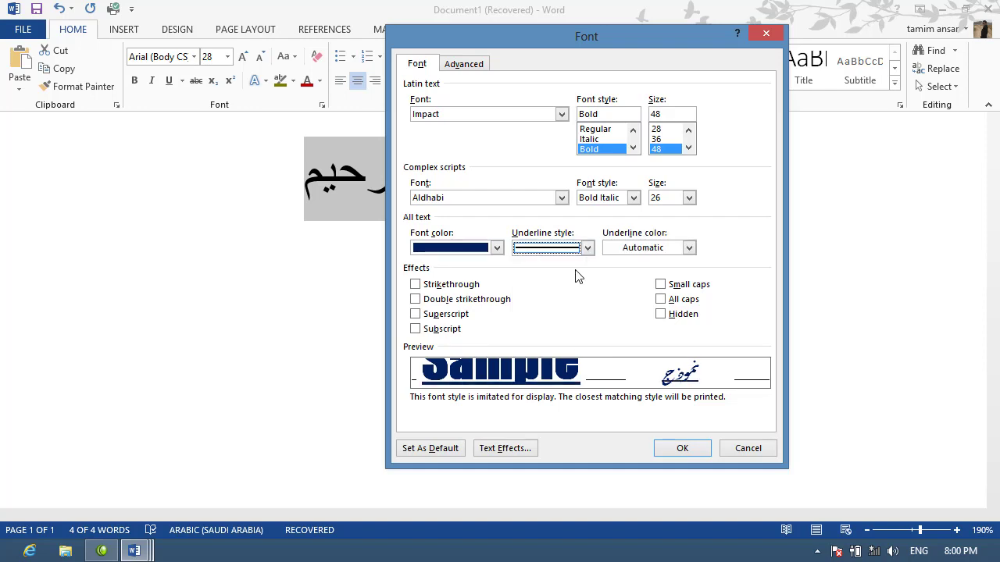
click(689, 247)
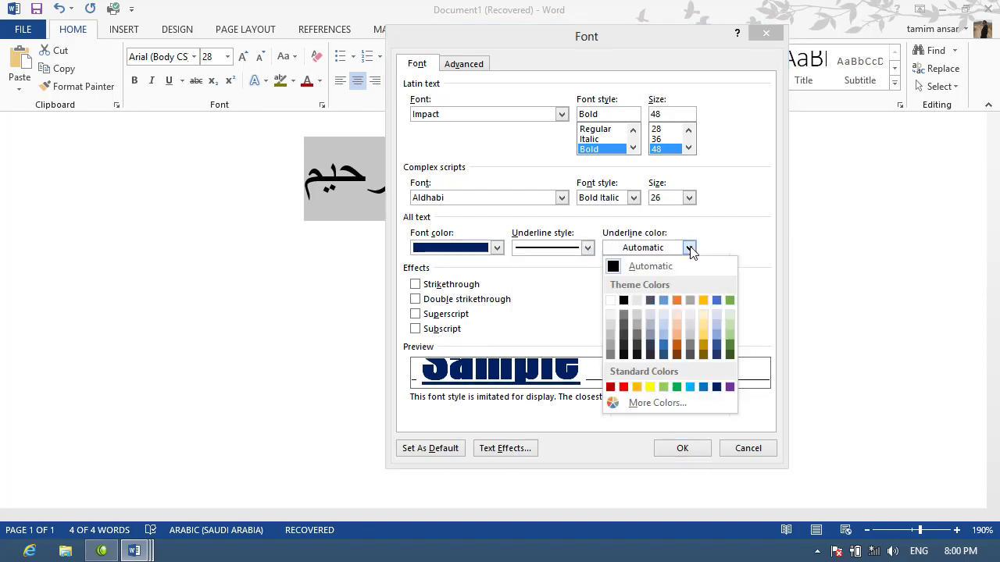
click(624, 353)
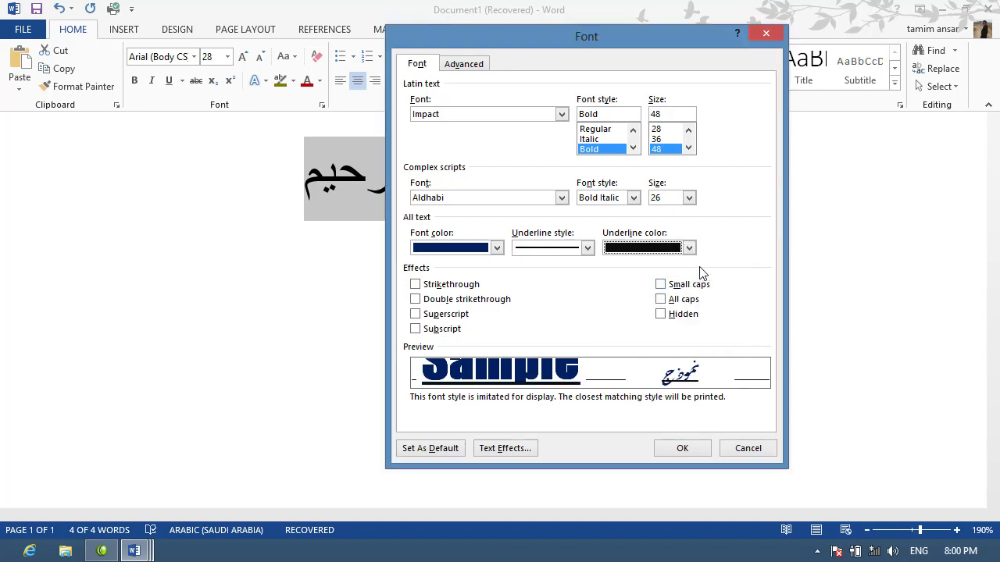
click(689, 247)
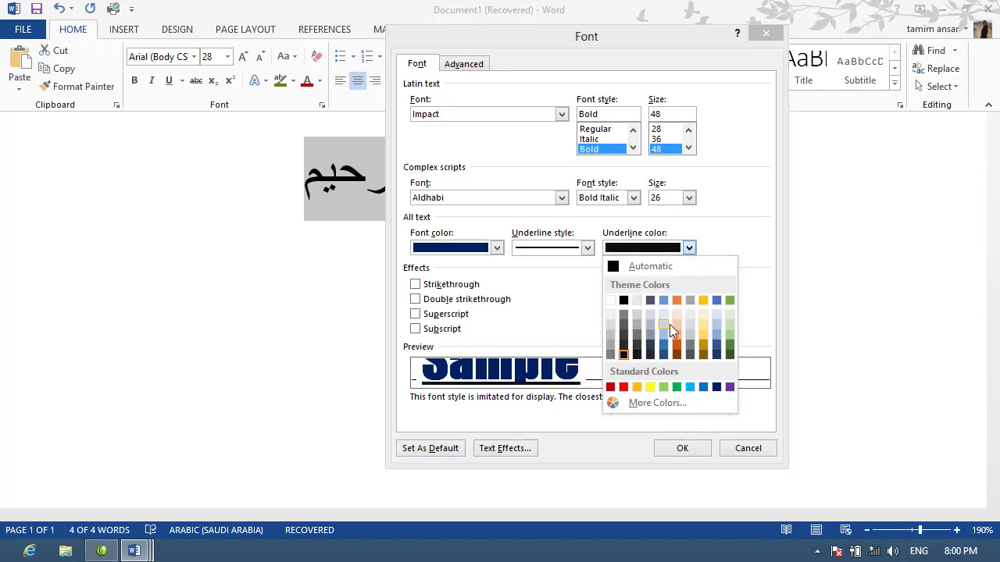
click(704, 349)
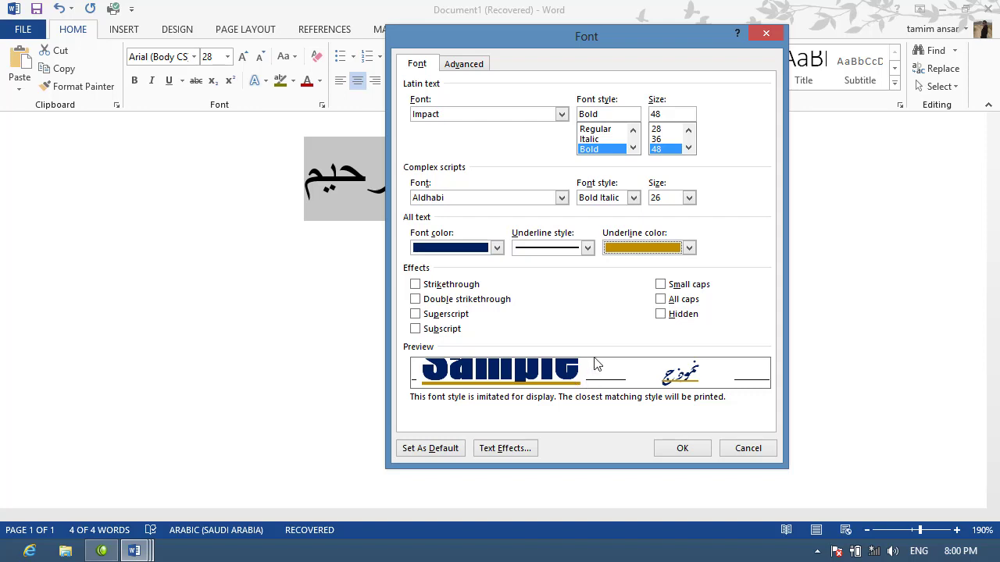
- Tick Strikethrough, then Double strikethrough, toggle Small caps on and off, and cancel the dialog
click(448, 288)
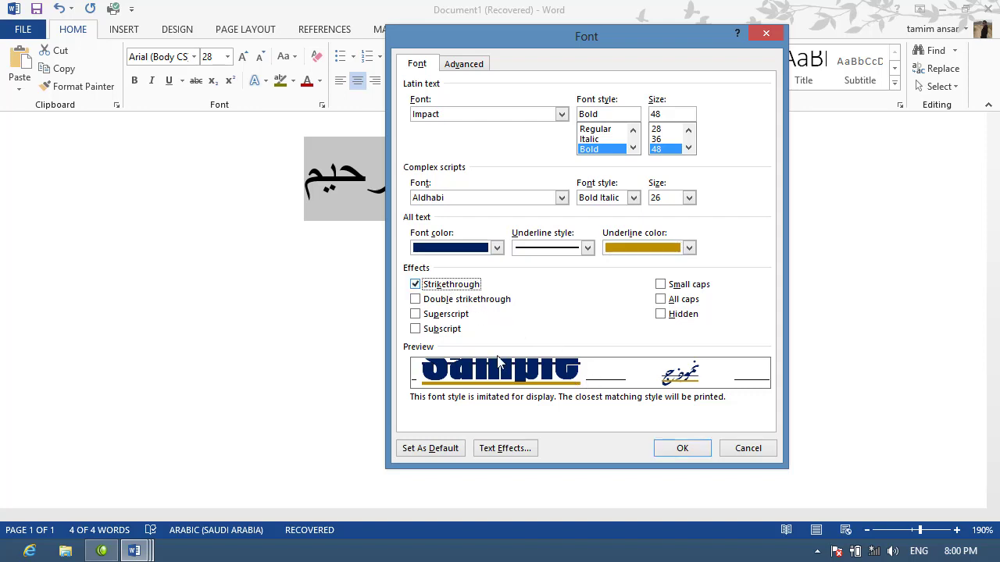
click(459, 301)
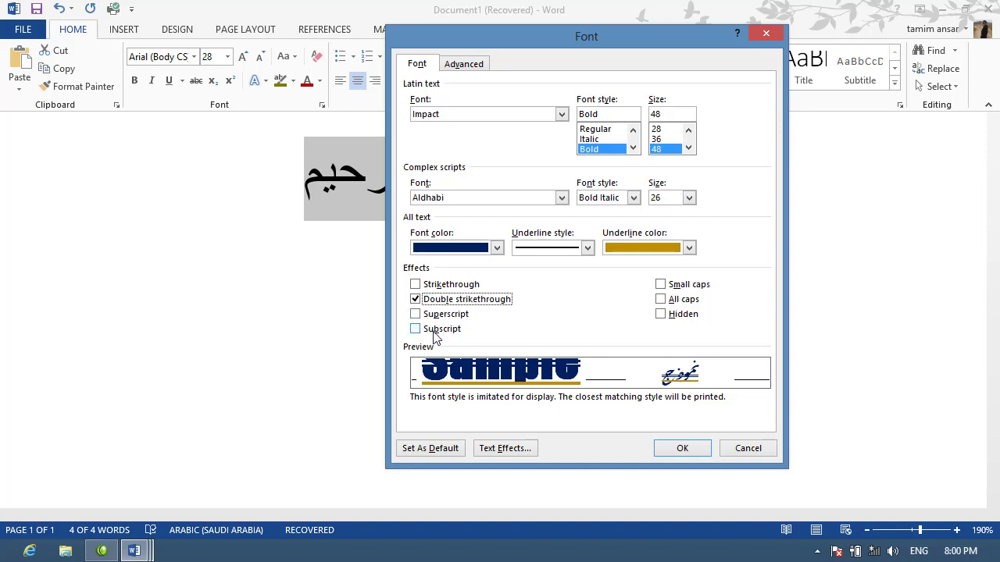
click(661, 285)
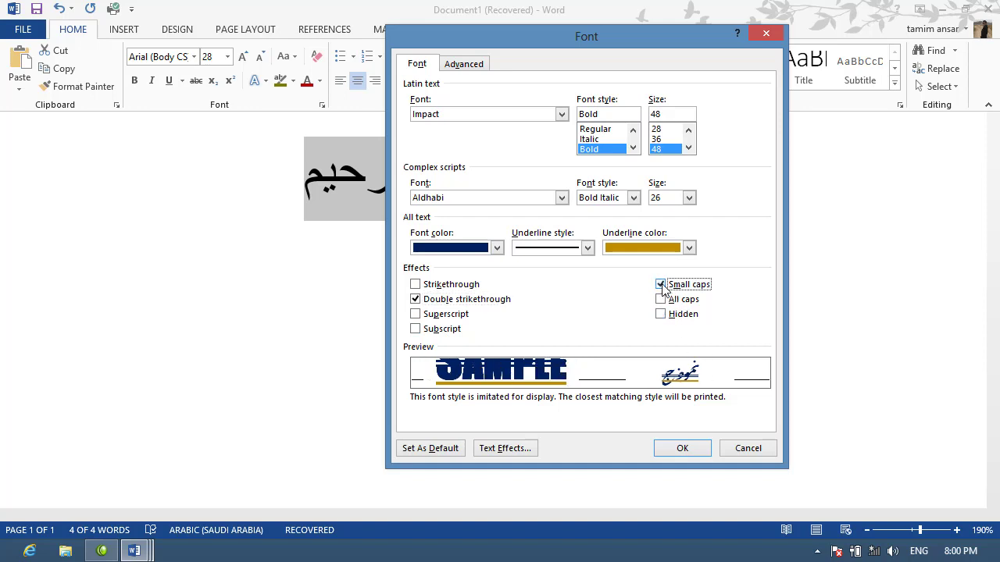
click(661, 285)
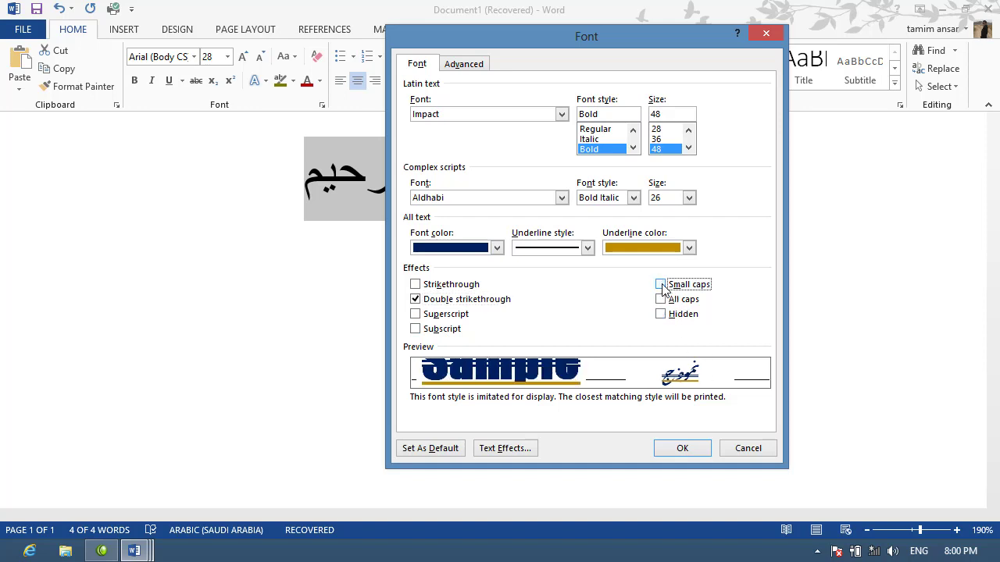
click(753, 451)
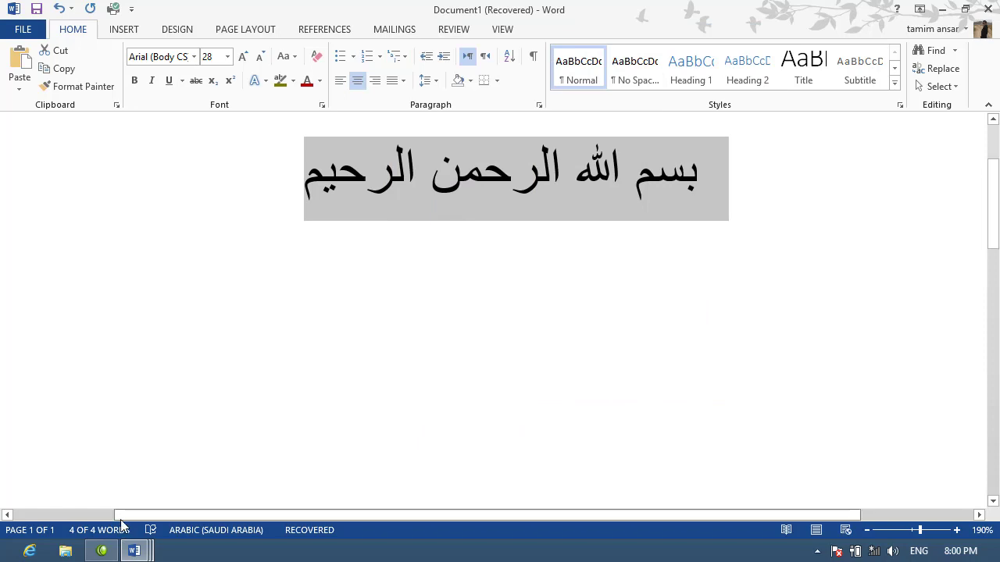
- Switch to Document2 and type the word Afghanistan
click(134, 551)
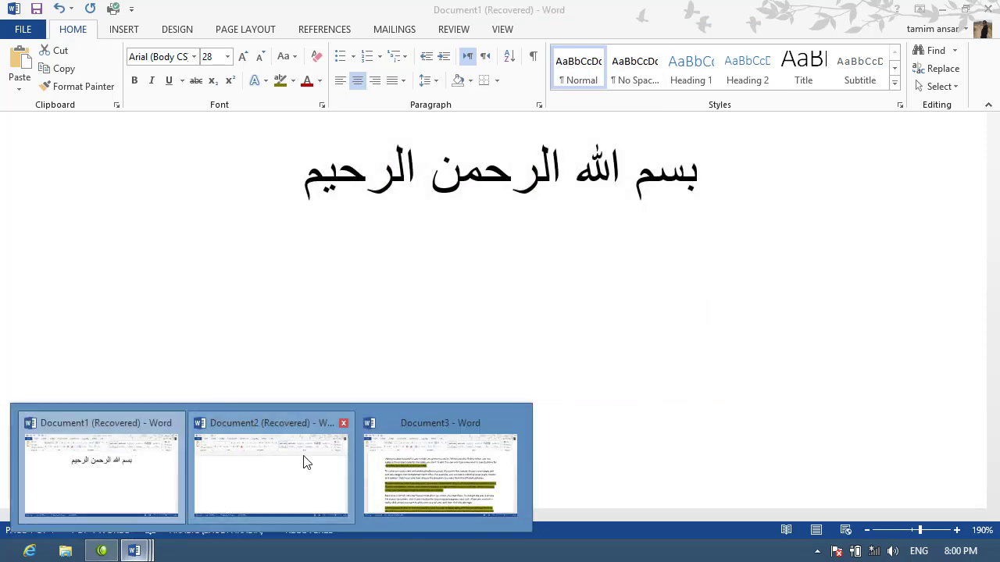
click(305, 457)
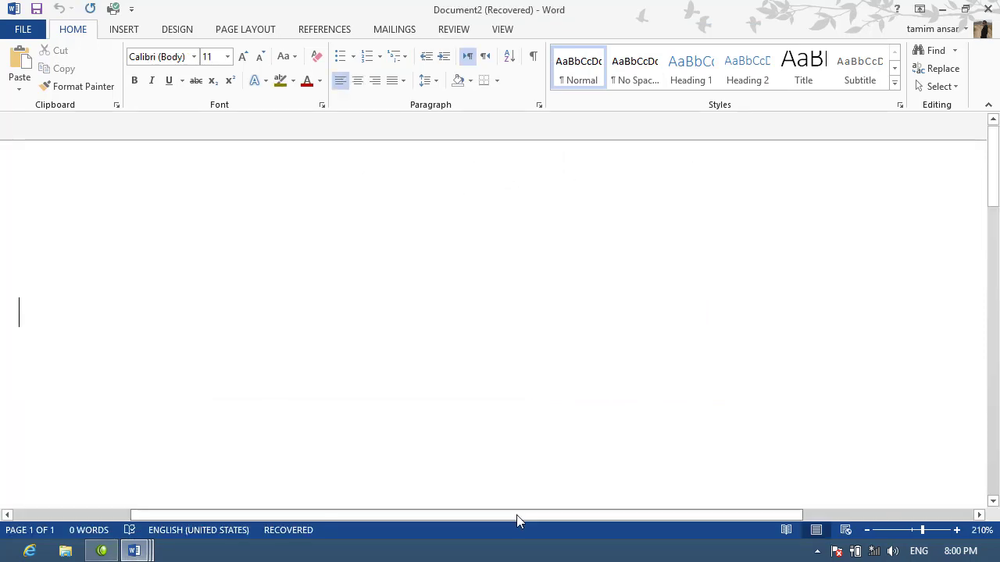
drag(515, 517, 439, 517)
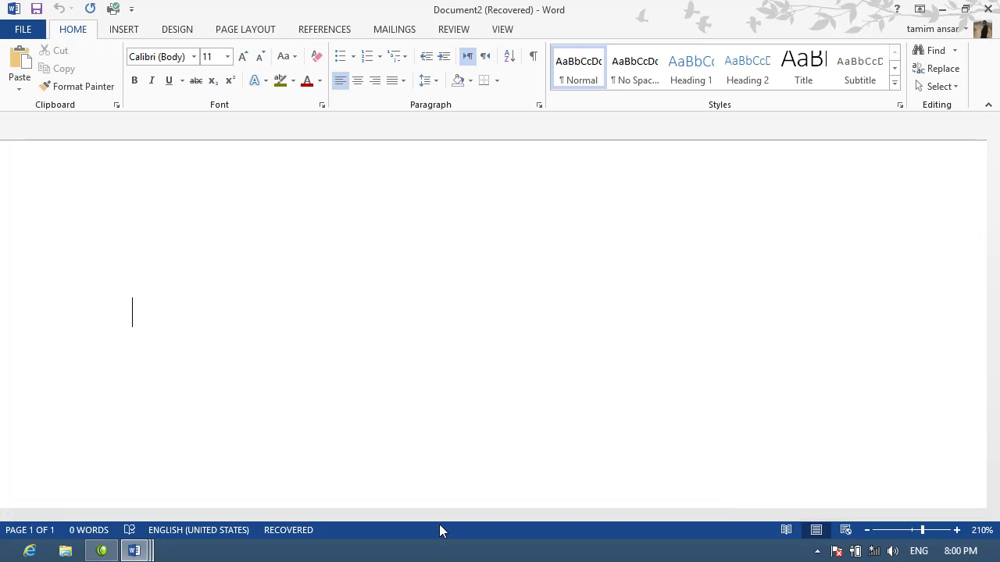
text(A)
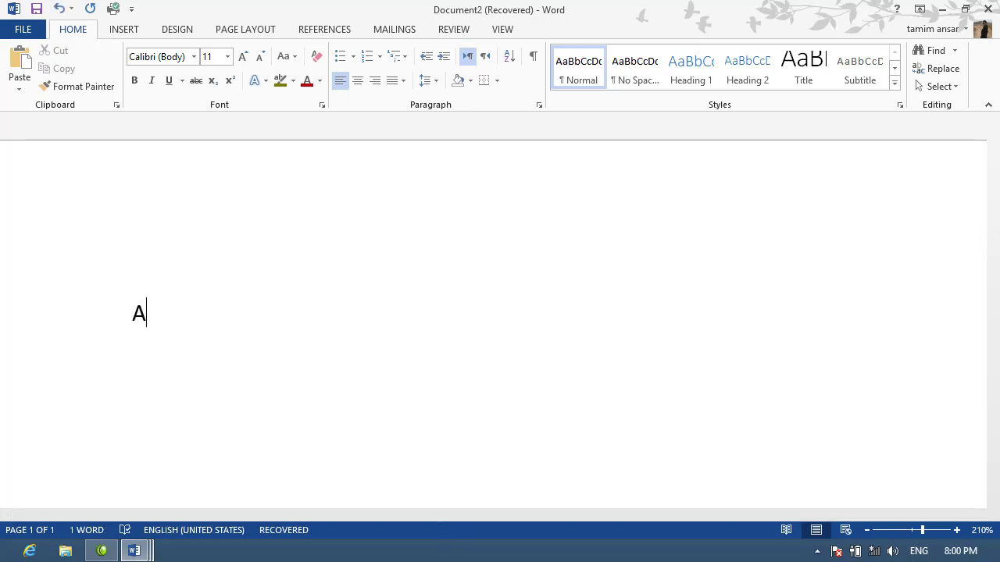
text(fghanistan)
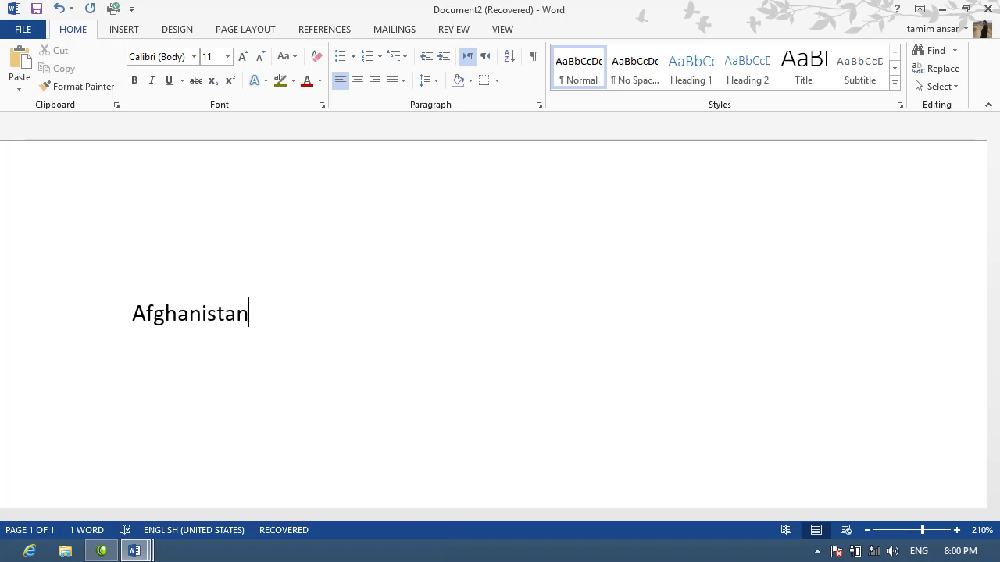
- Format the selected word Afghanistan in small caps via the Font dialog
drag(257, 311, 131, 297)
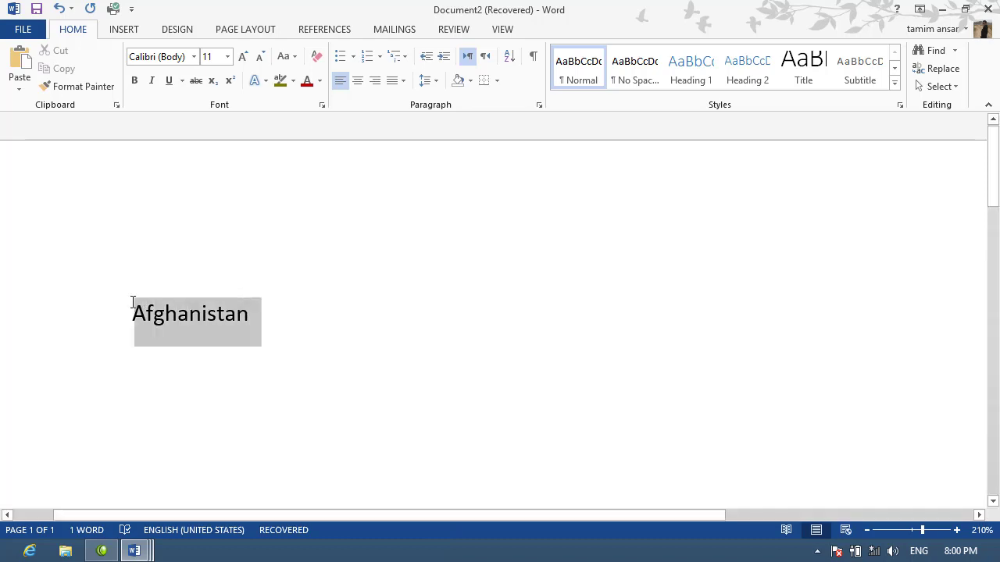
click(320, 104)
click(672, 286)
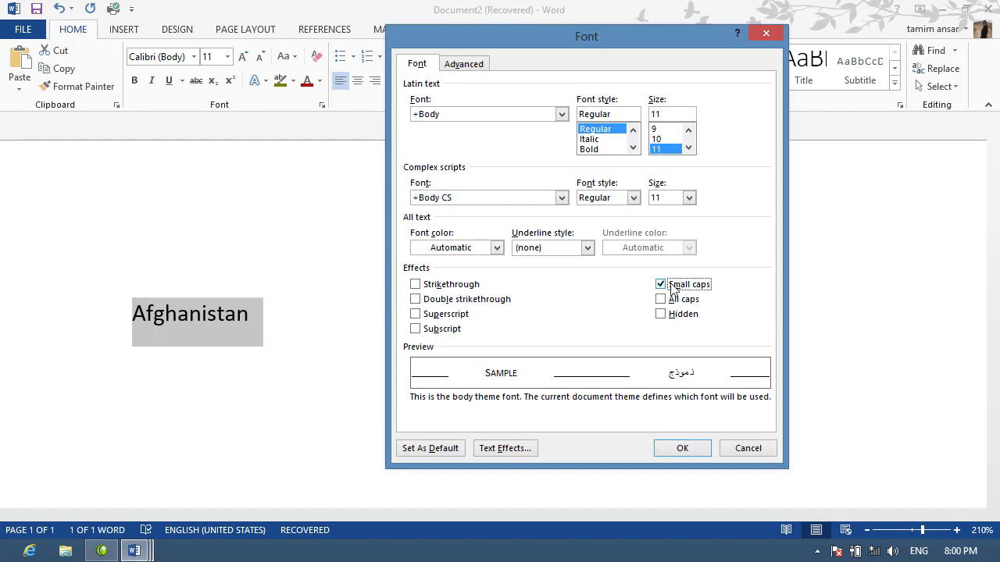
click(682, 448)
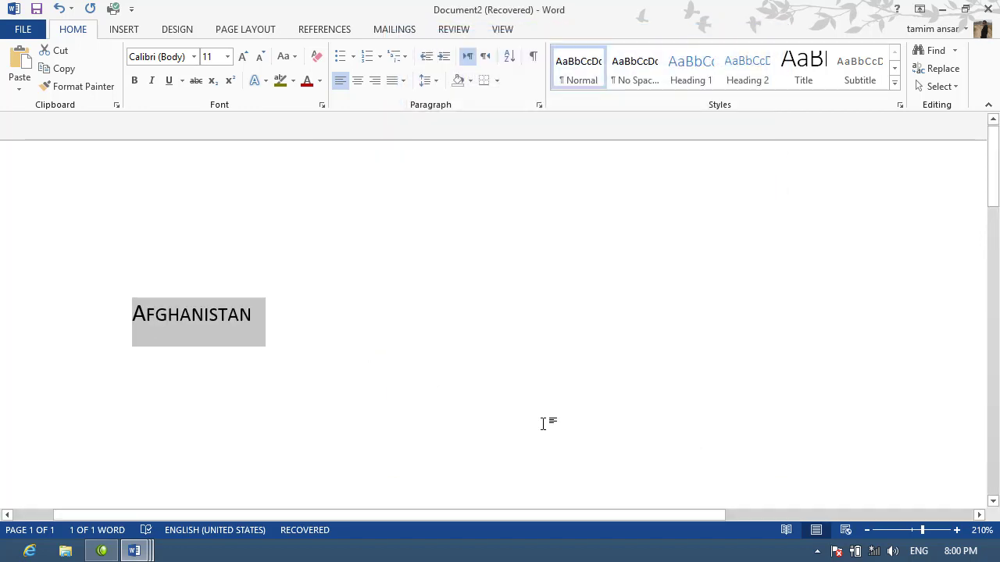
- Zoom in and type AFGHANISTAN in capitals on a new line below the word
click(956, 530)
click(956, 531)
click(956, 530)
click(956, 531)
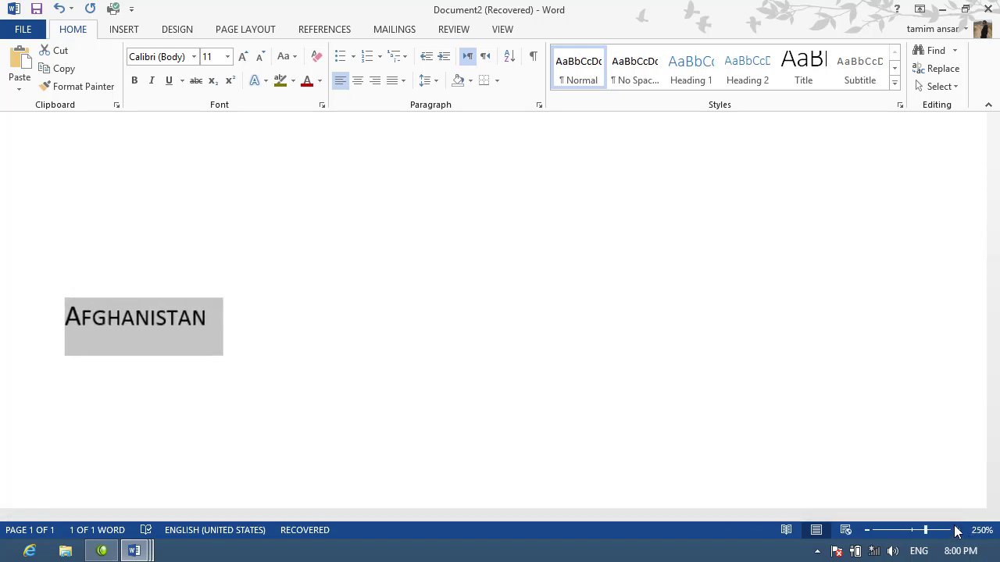
click(956, 530)
click(956, 531)
click(957, 531)
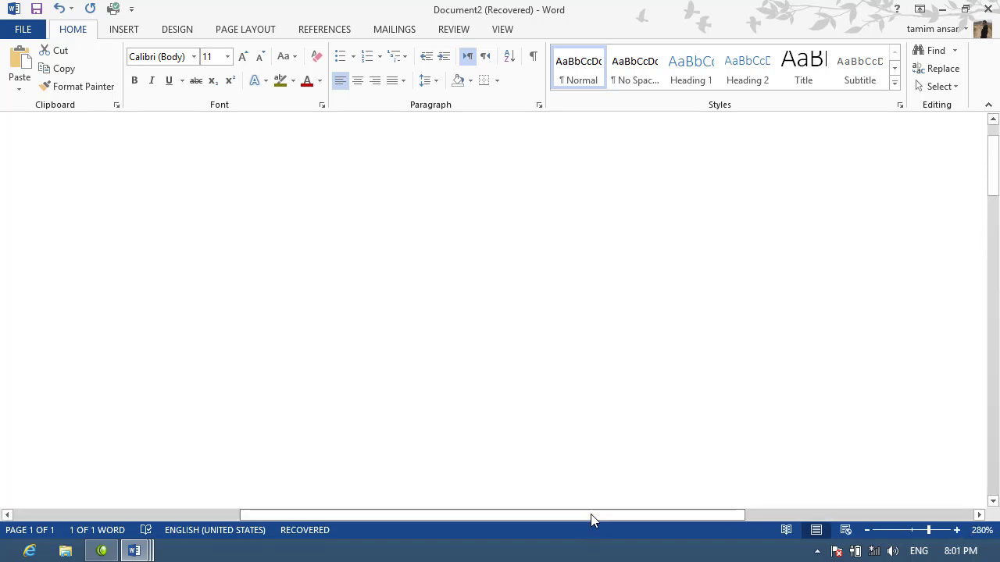
drag(591, 514, 429, 502)
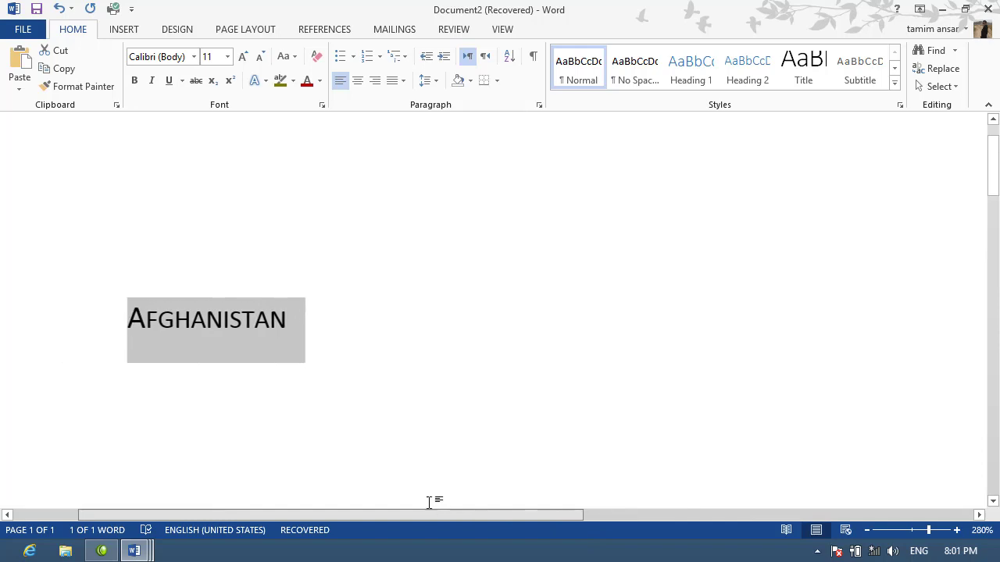
click(226, 379)
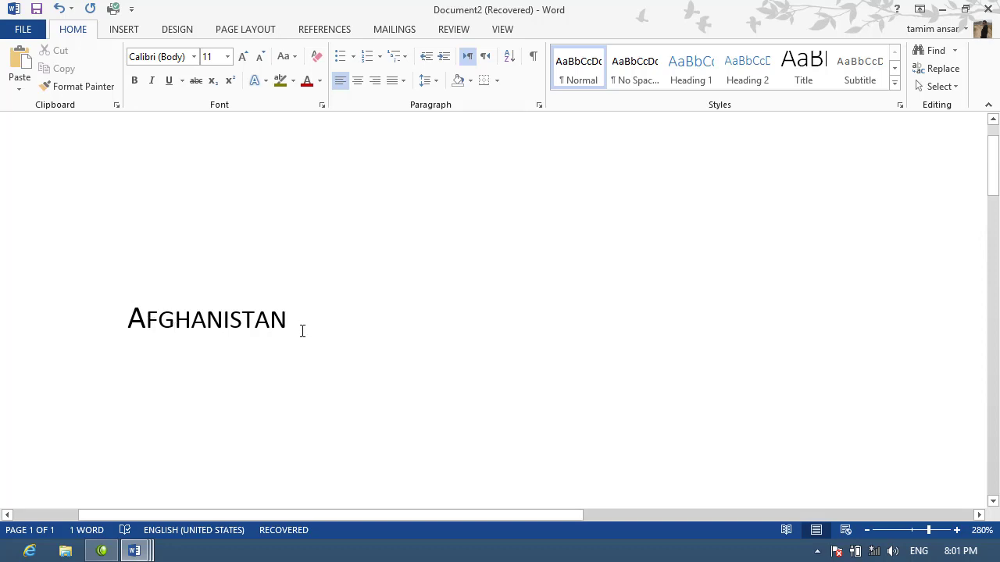
key(Return)
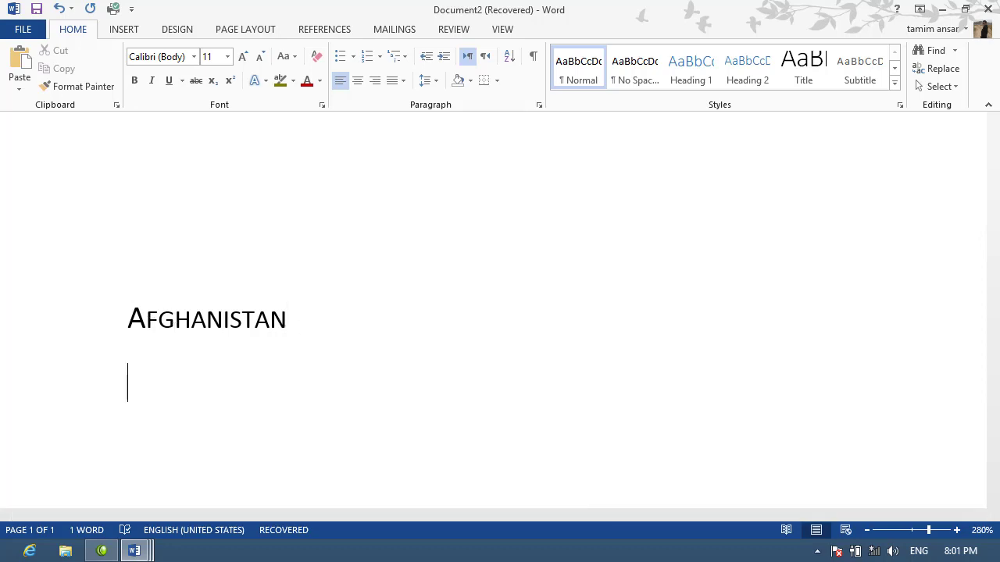
text(AF)
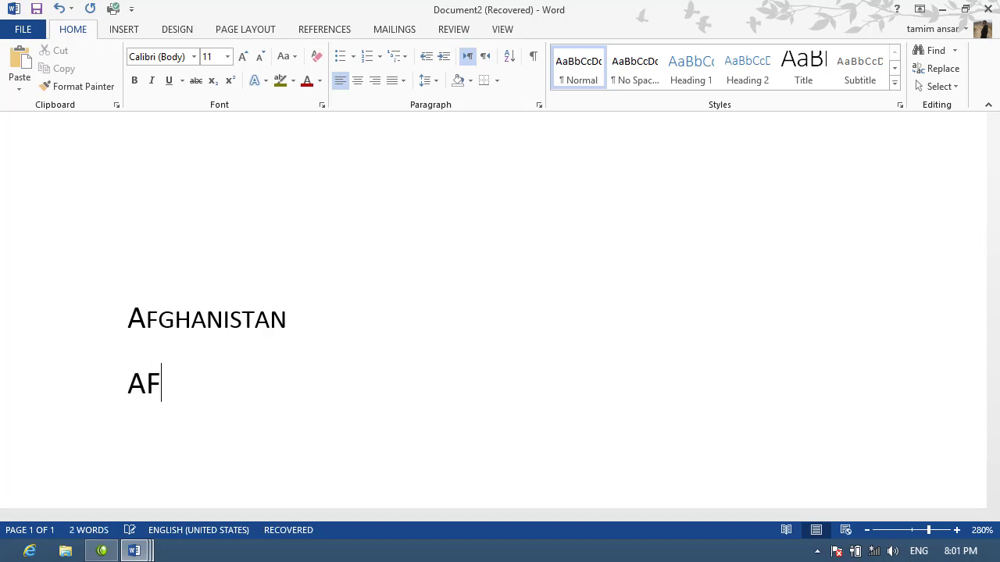
text(GHANISTAN)
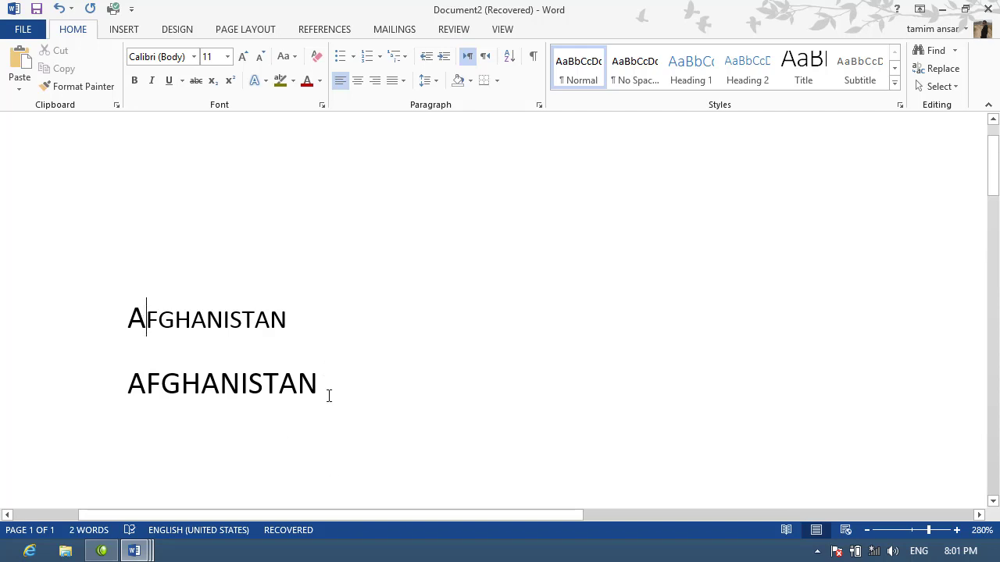
- Turn off small caps on the second AFGHANISTAN line
drag(329, 397, 113, 393)
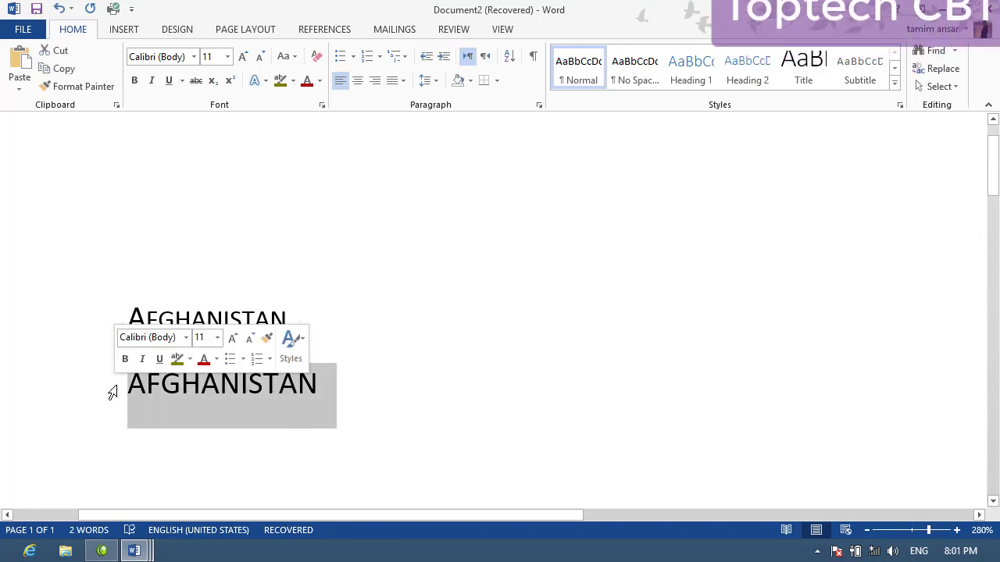
click(322, 106)
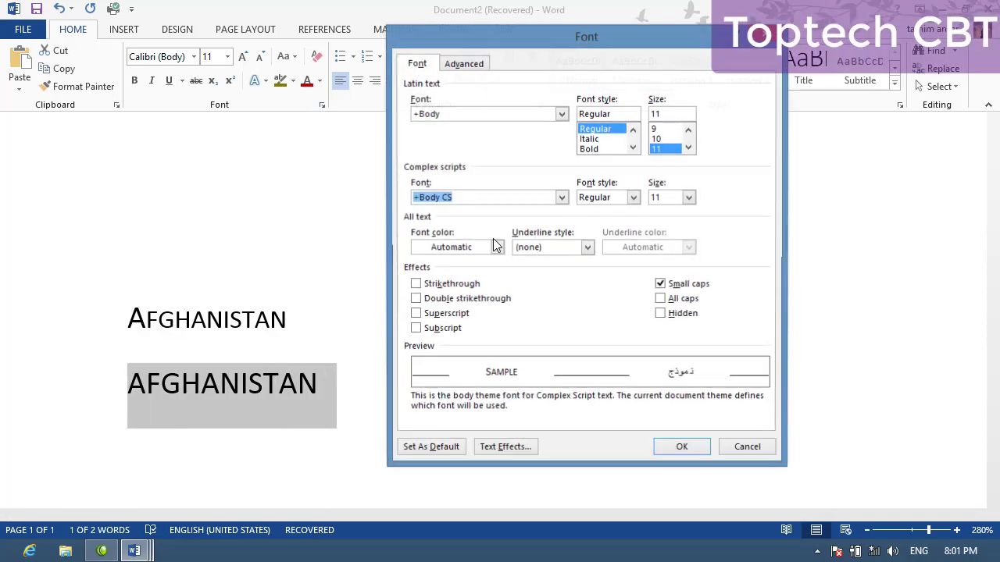
click(660, 284)
click(693, 448)
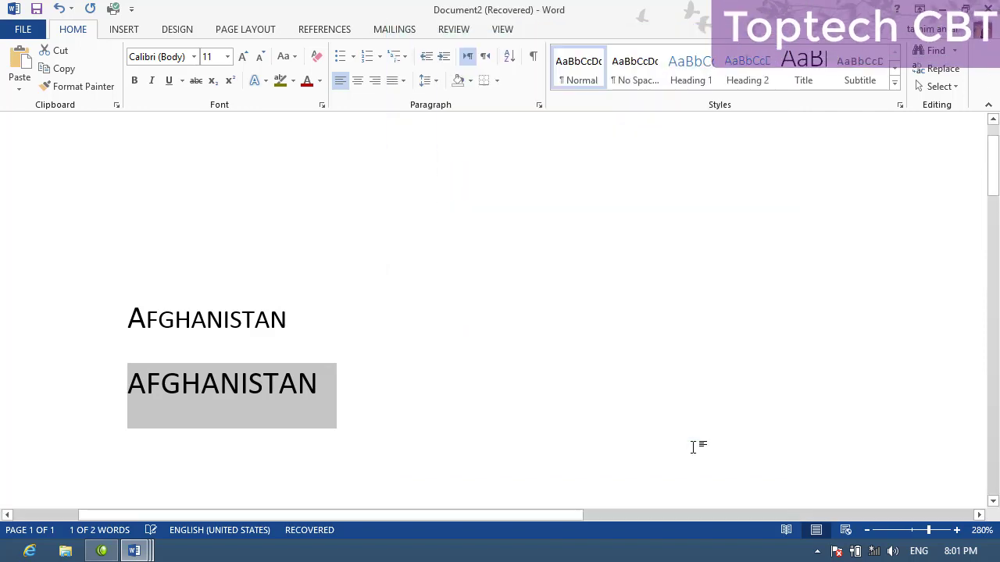
click(325, 384)
drag(316, 380, 162, 388)
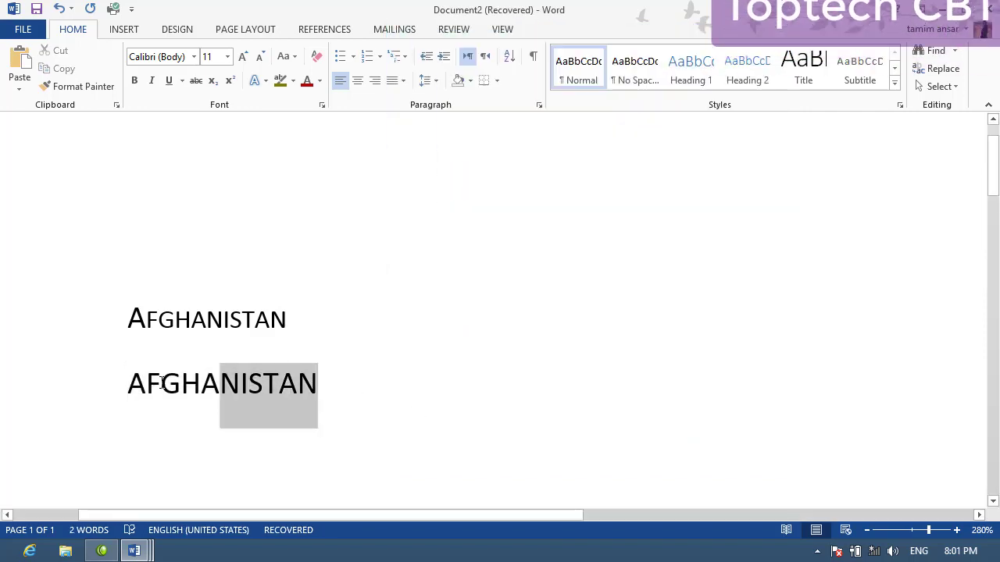
click(162, 385)
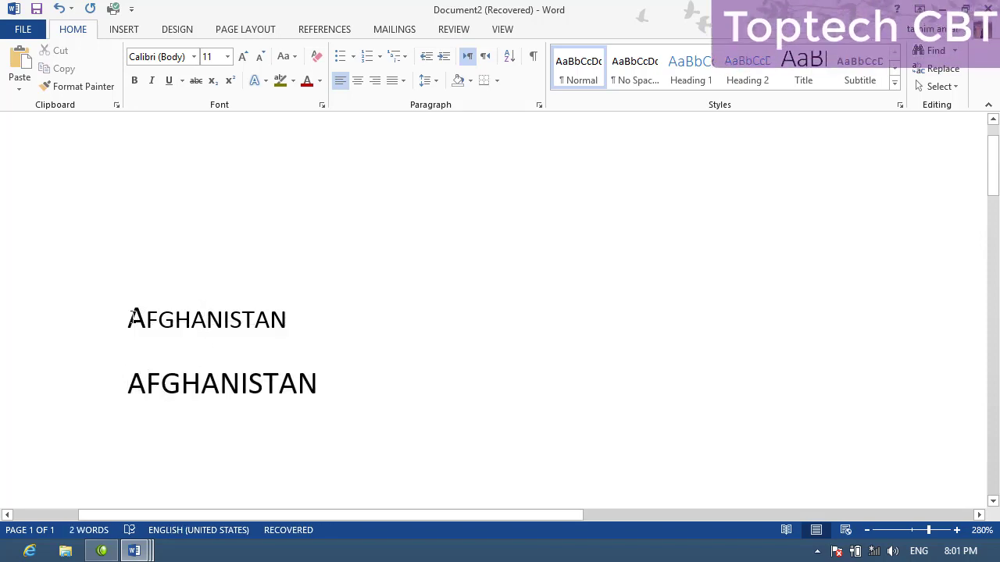
- Select both AFGHANISTAN lines and delete them
key(Home)
key(shift+Right)
drag(231, 338, 290, 344)
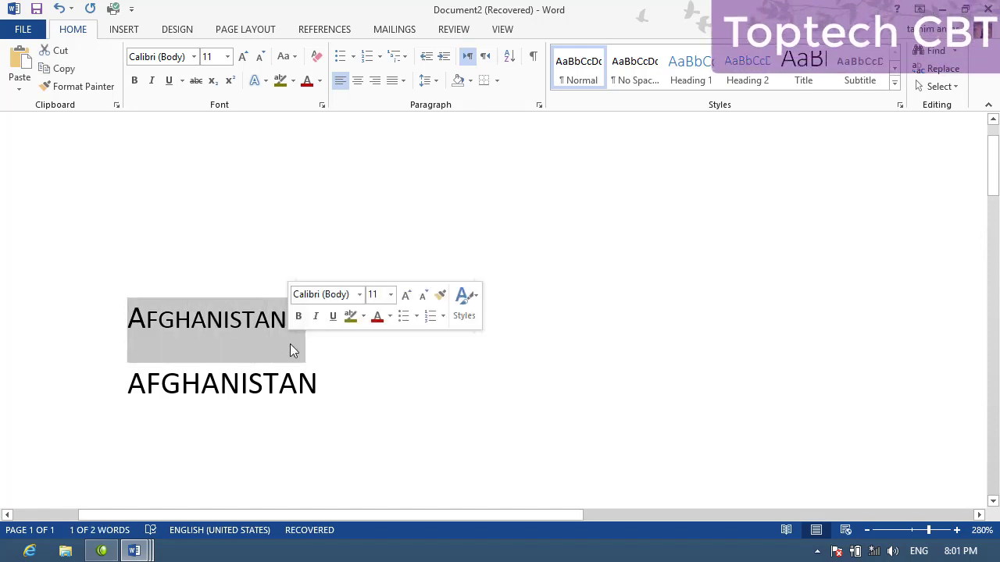
key(shift+Down)
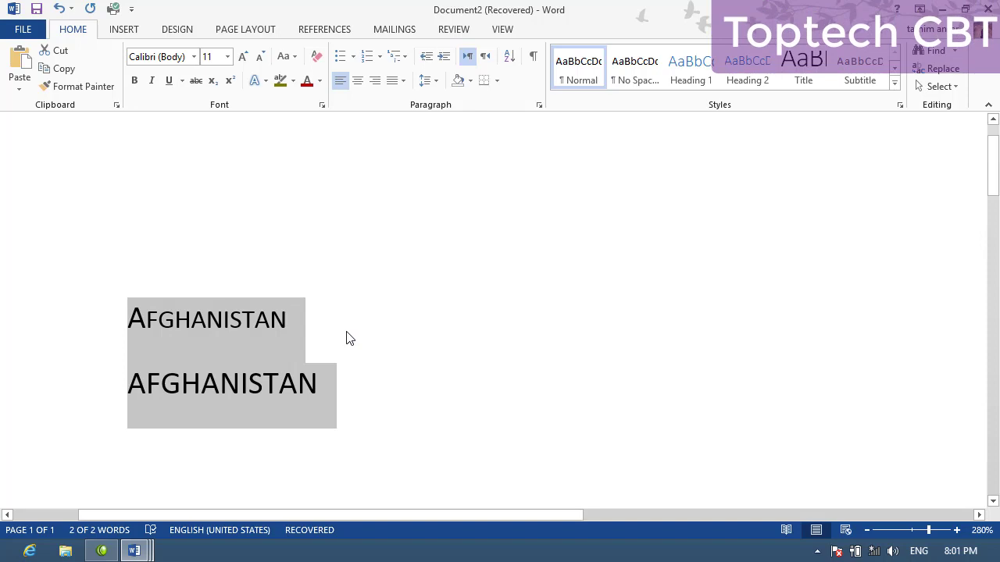
key(Delete)
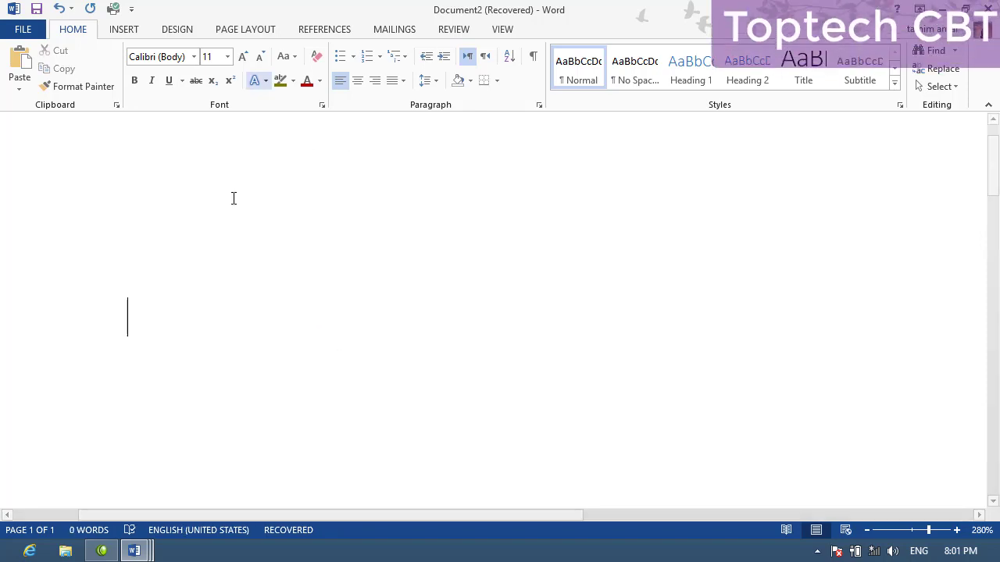
- Delete the second AFGHANISTAN line, leaving only the first
click(322, 107)
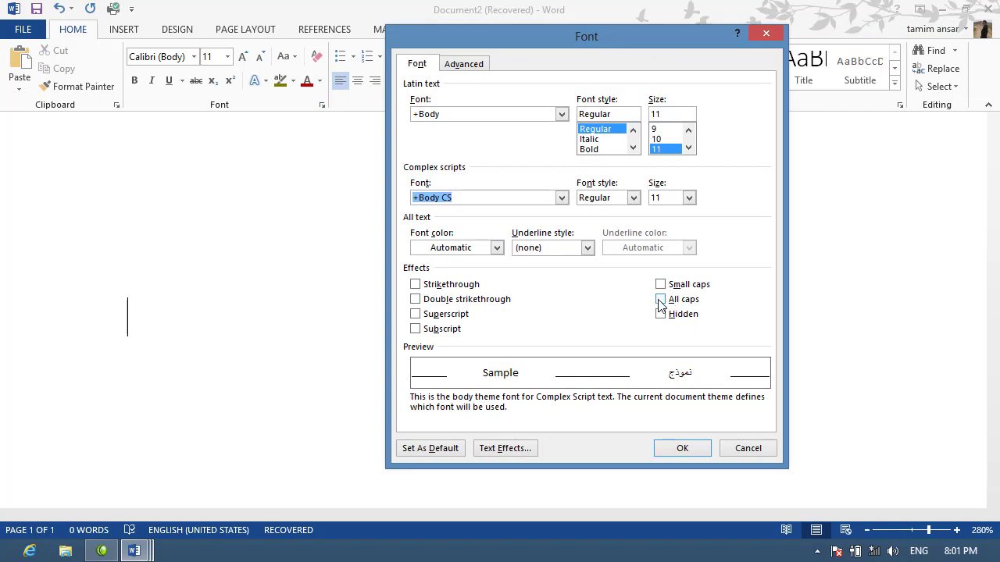
click(748, 448)
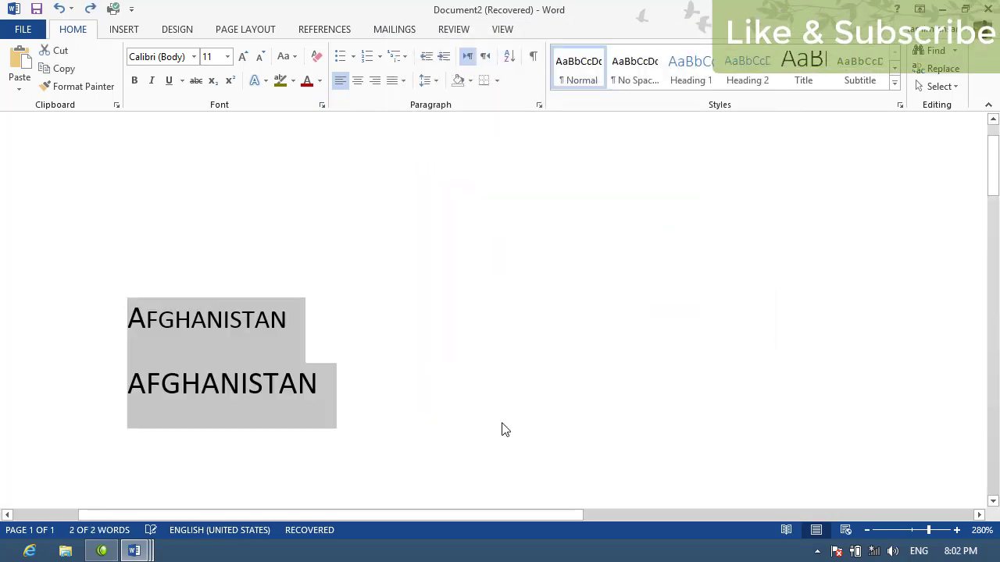
click(341, 420)
click(117, 382)
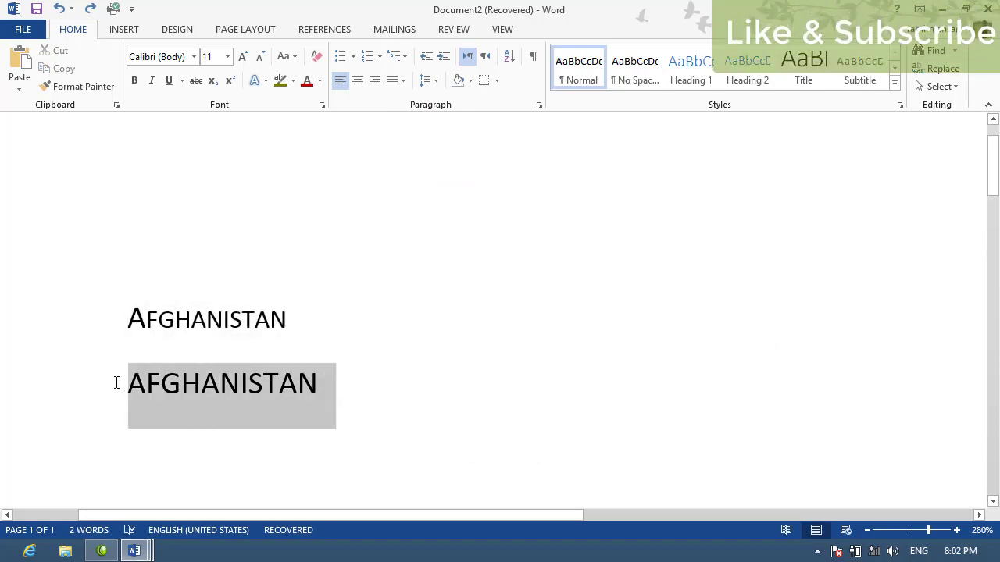
key(BackSpace)
key(BackSpace)
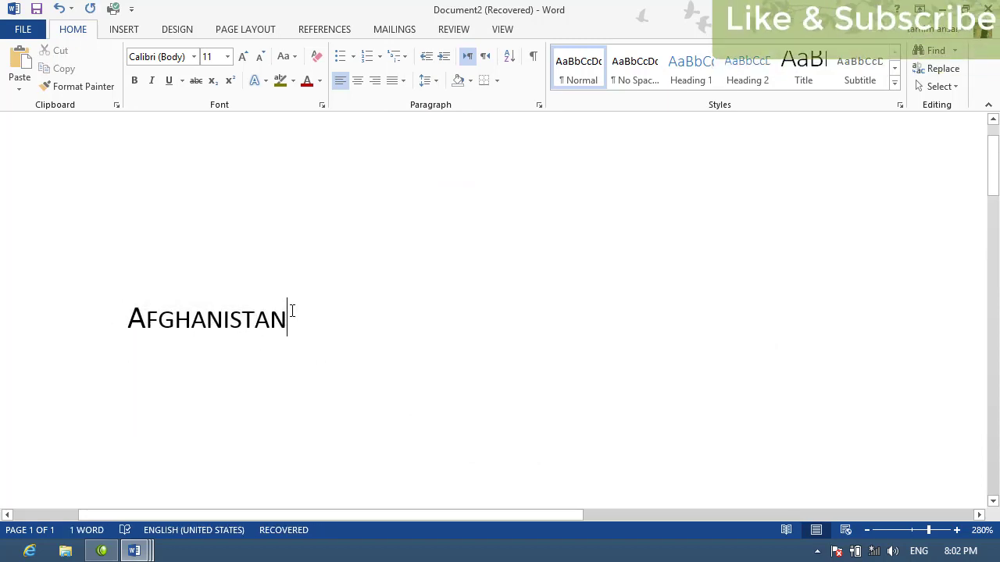
- Apply All caps to the remaining AFGHANISTAN line in the Font dialog
click(114, 320)
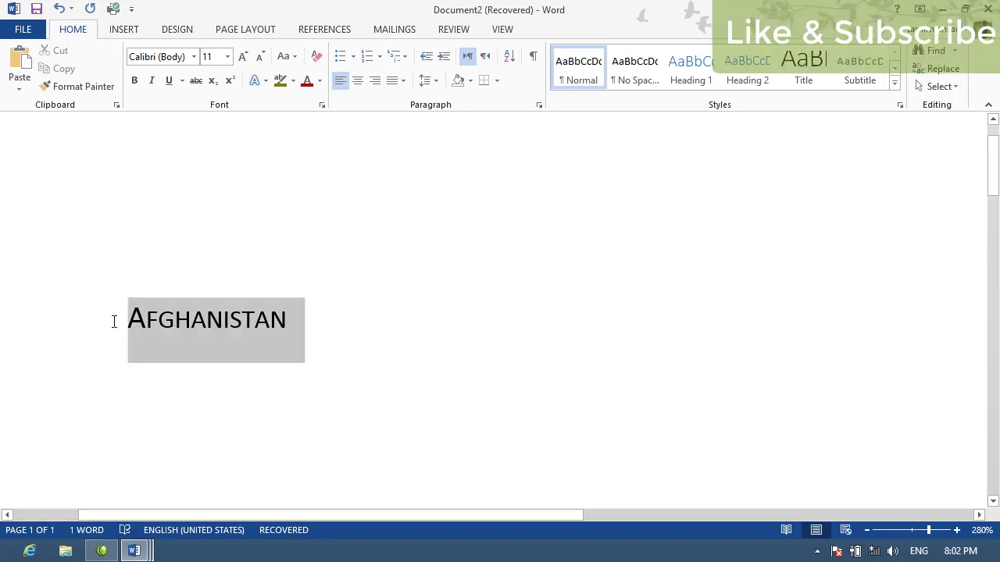
click(320, 103)
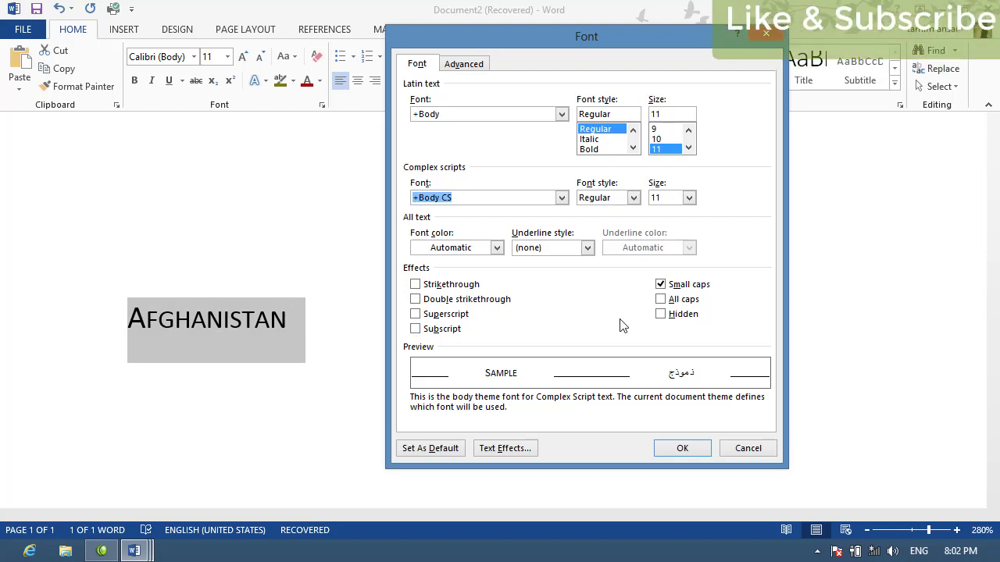
click(662, 303)
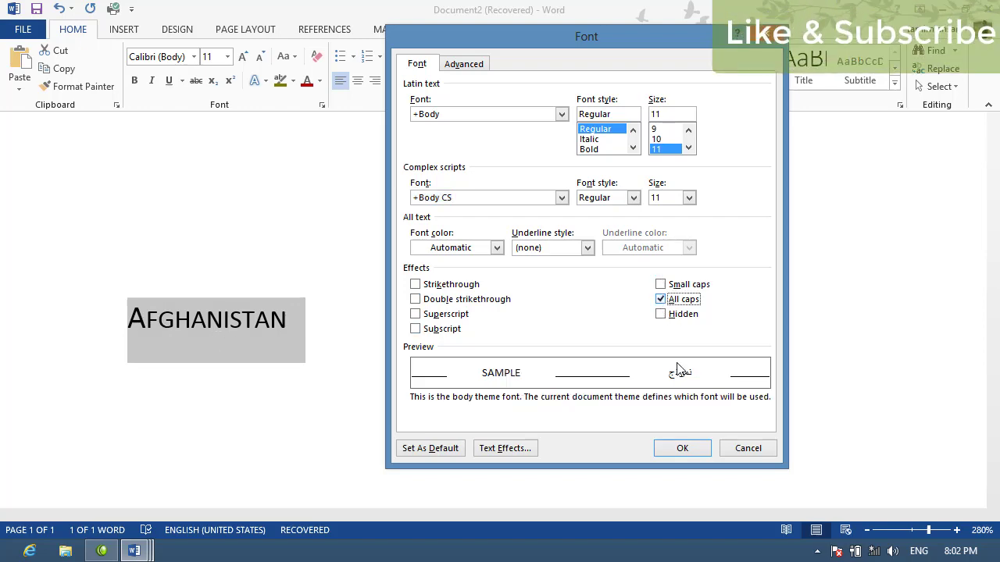
click(686, 446)
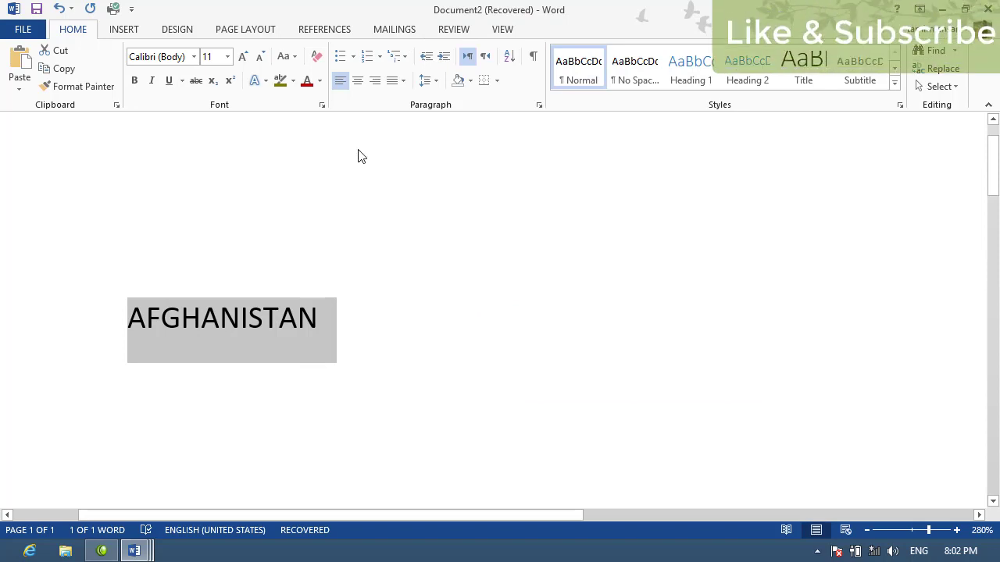
- Delete the AFGHANISTAN text and start a new blank document with Ctrl+N
click(322, 105)
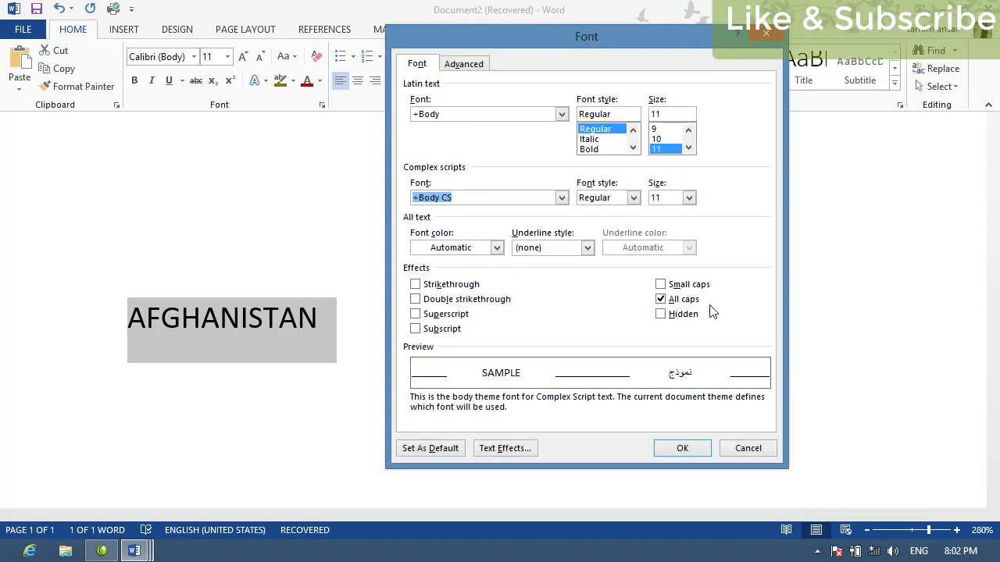
click(747, 448)
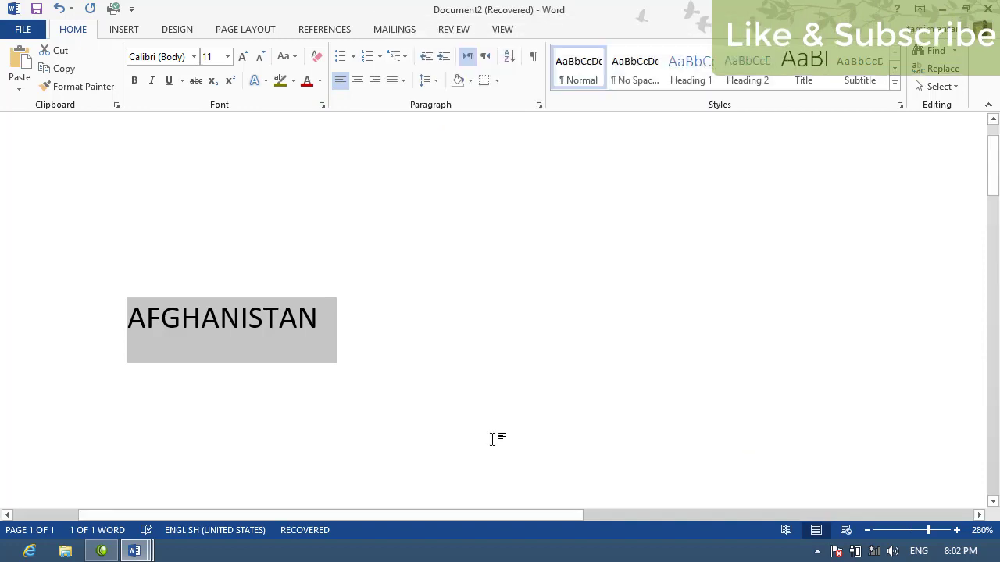
key(Delete)
key(ctrl+n)
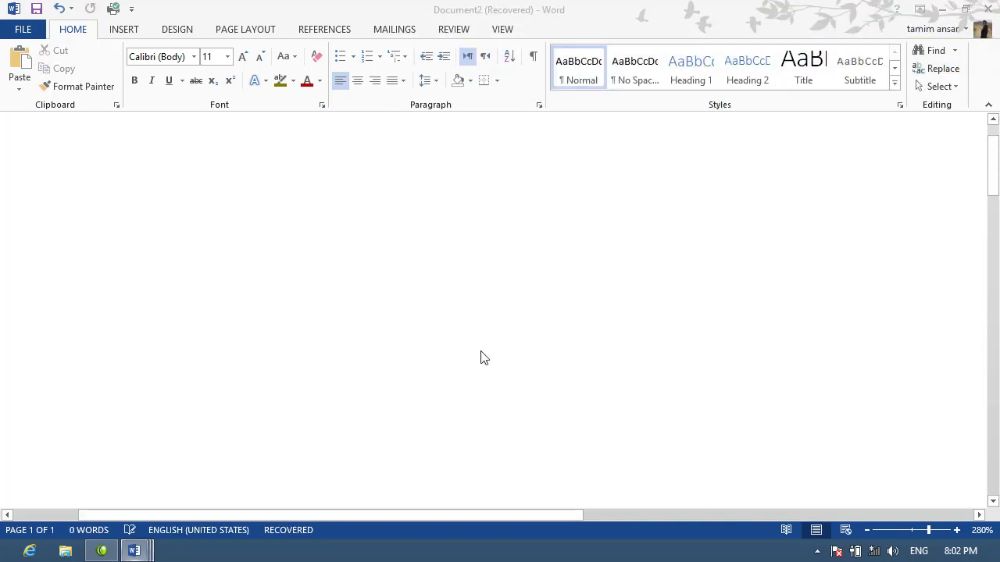
- Generate sample paragraphs with =RAND() and zoom the page out to 70%
text(=RAN)
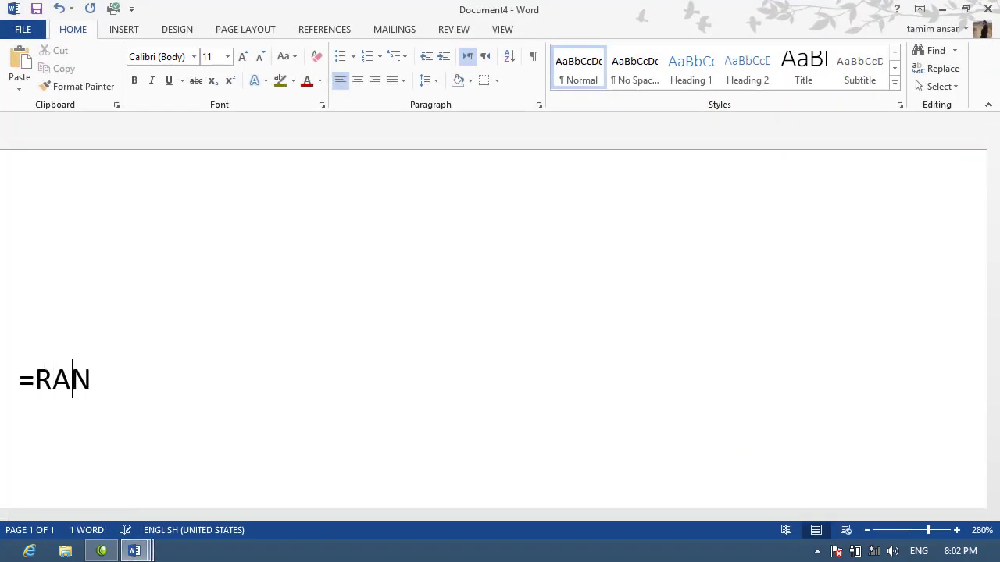
text(D())
key(Return)
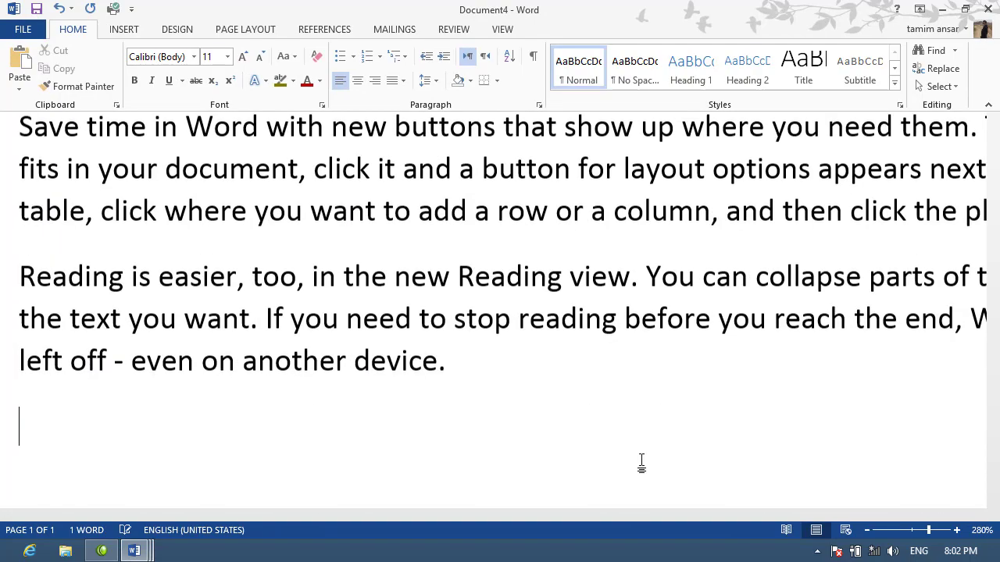
click(866, 530)
click(866, 530)
click(865, 531)
click(866, 532)
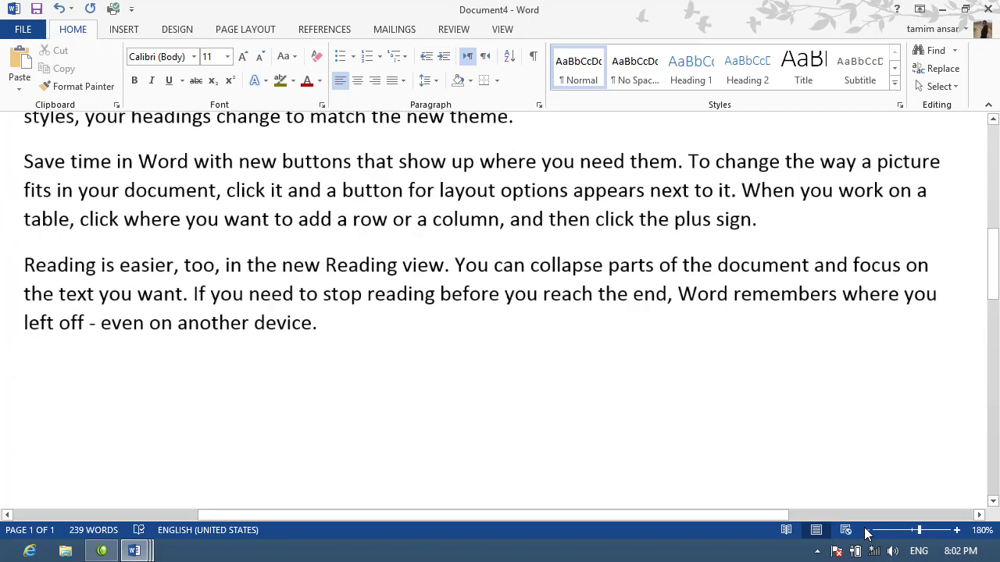
click(866, 531)
click(865, 531)
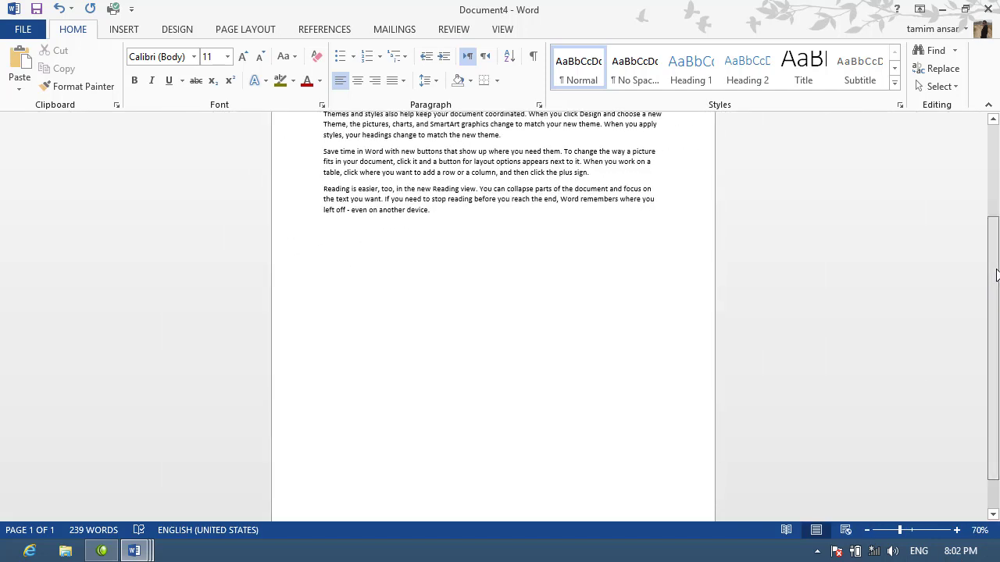
- Select all the sample text and format it as Hidden in the Font dialog
scroll(725, 274, up, 3)
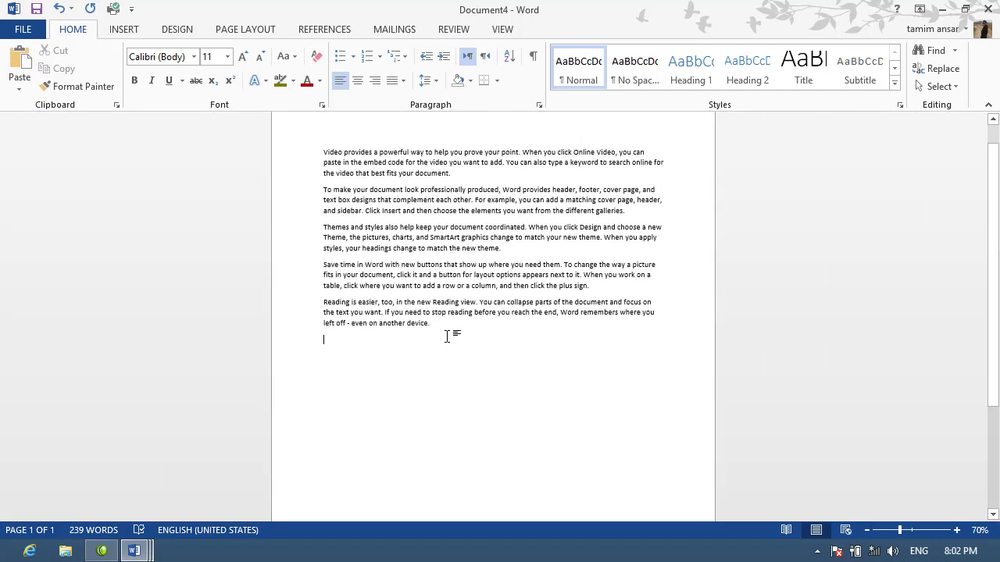
drag(447, 337, 291, 105)
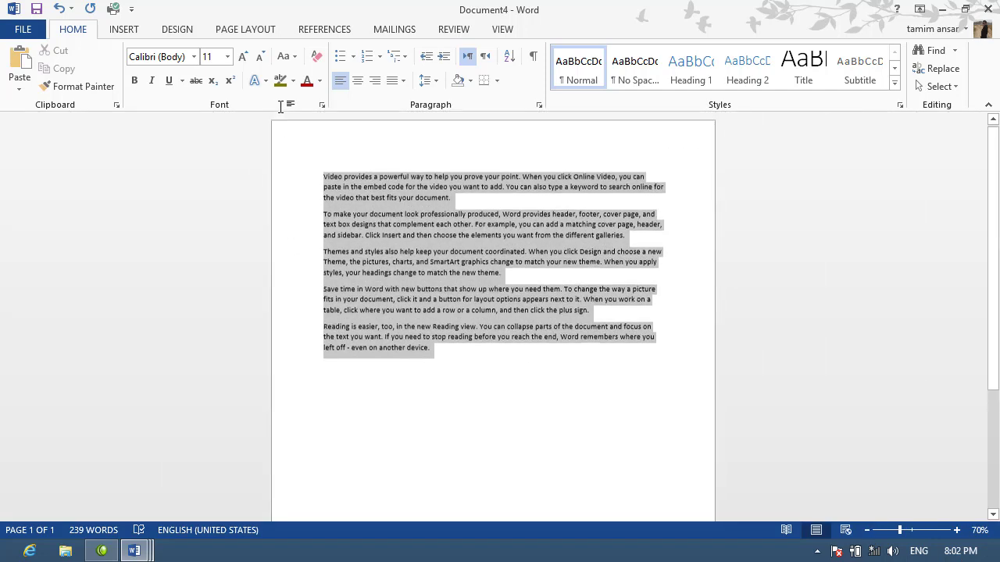
click(321, 105)
click(662, 313)
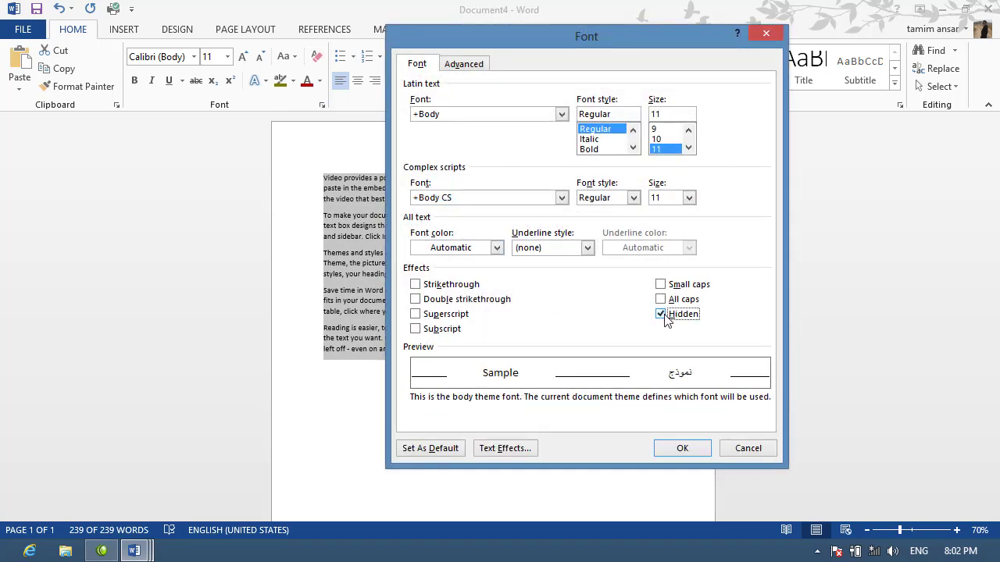
click(681, 450)
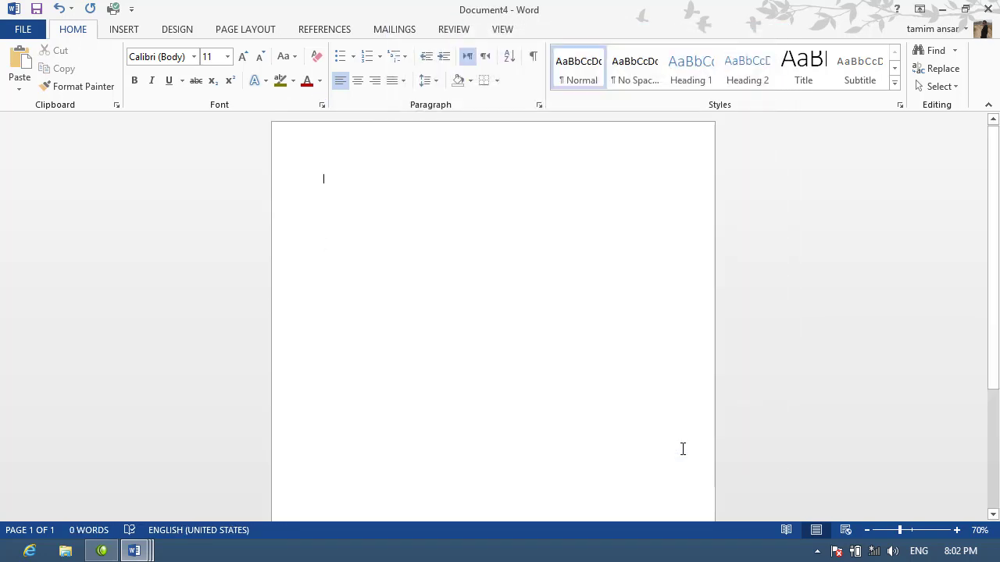
- Toggle the Hidden effect again in the Font dialog, then bring up the File Info page
click(322, 105)
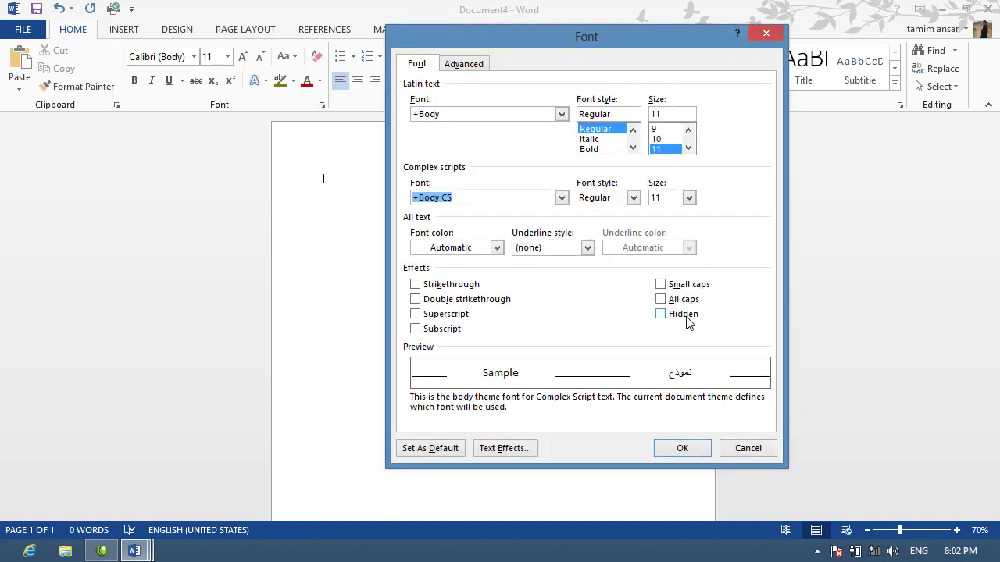
click(688, 316)
click(682, 450)
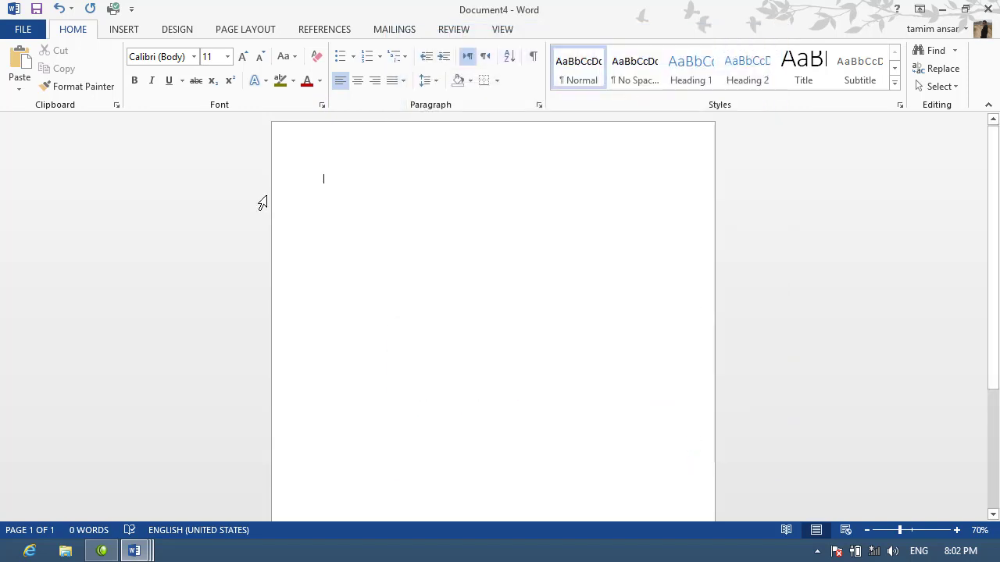
click(22, 29)
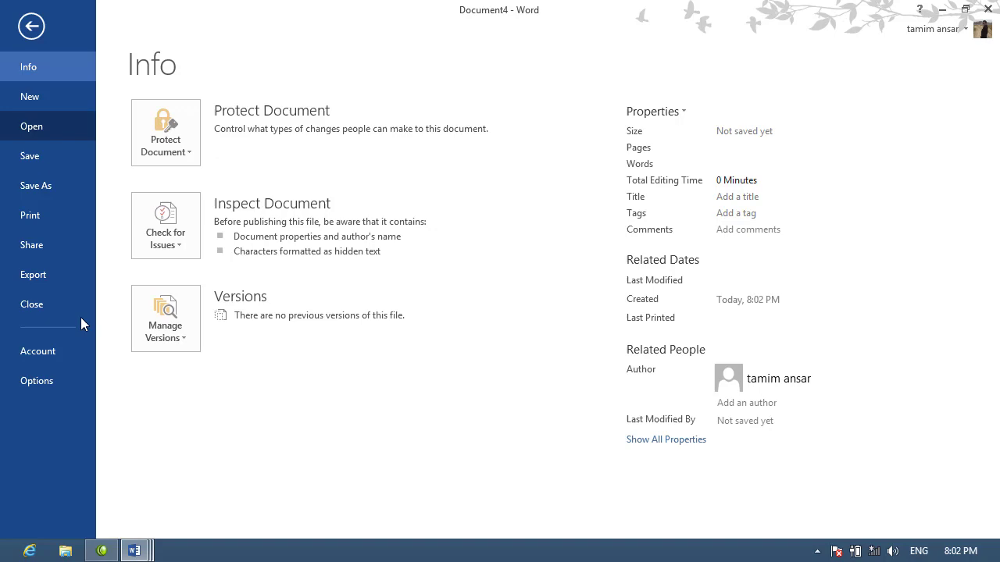
- Turn on Hidden text display in Word Options' Display settings and zoom to 130%
click(38, 380)
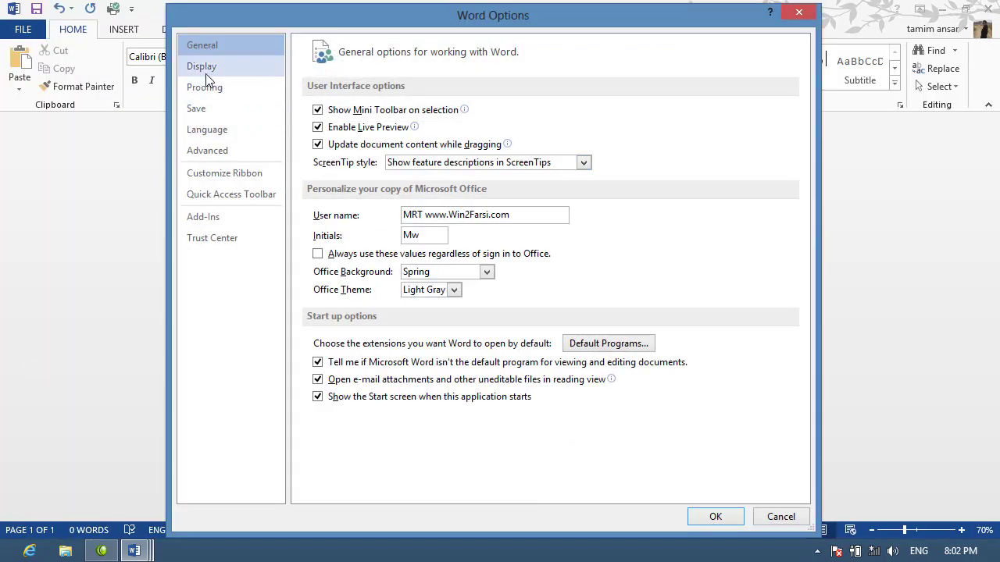
click(206, 70)
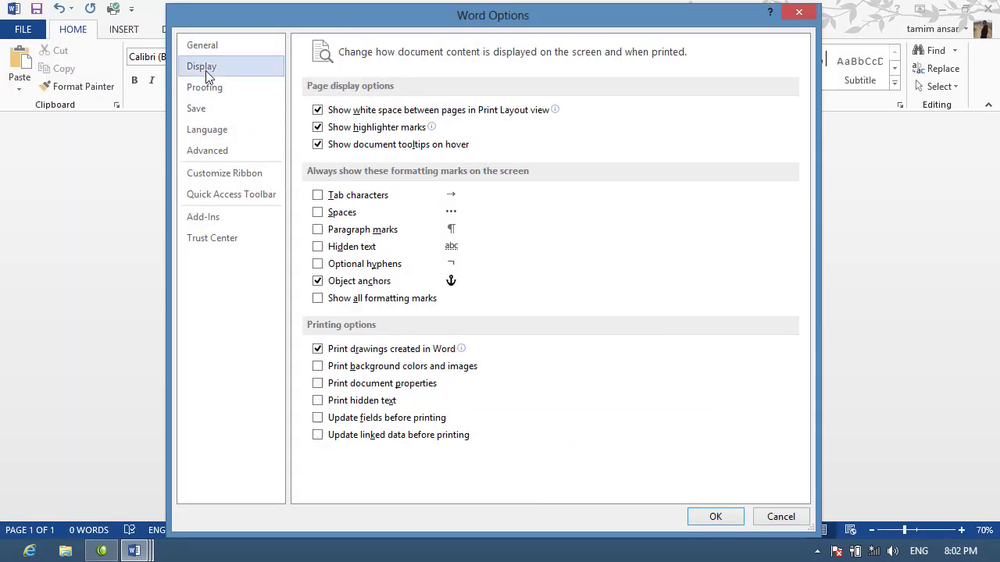
click(318, 247)
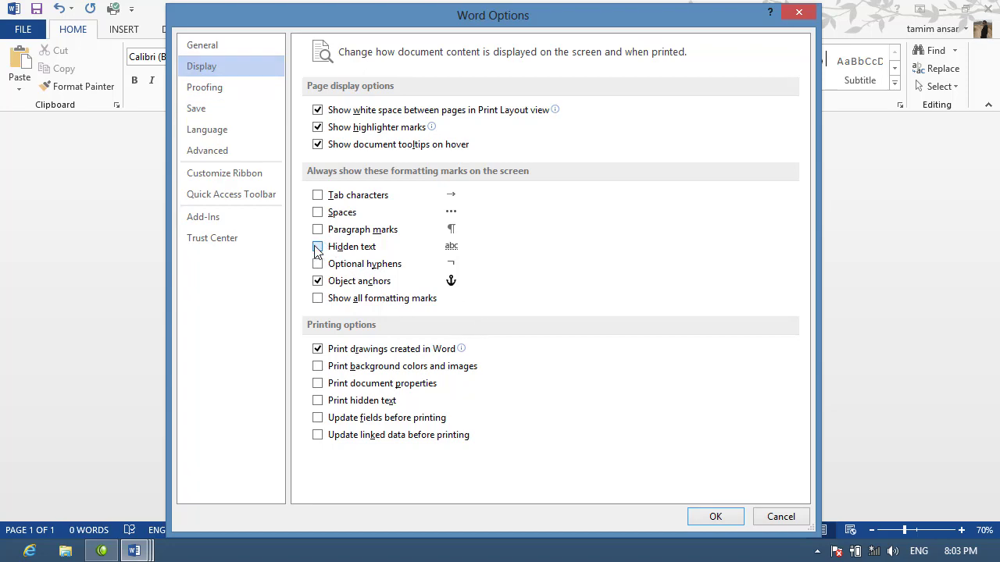
click(716, 518)
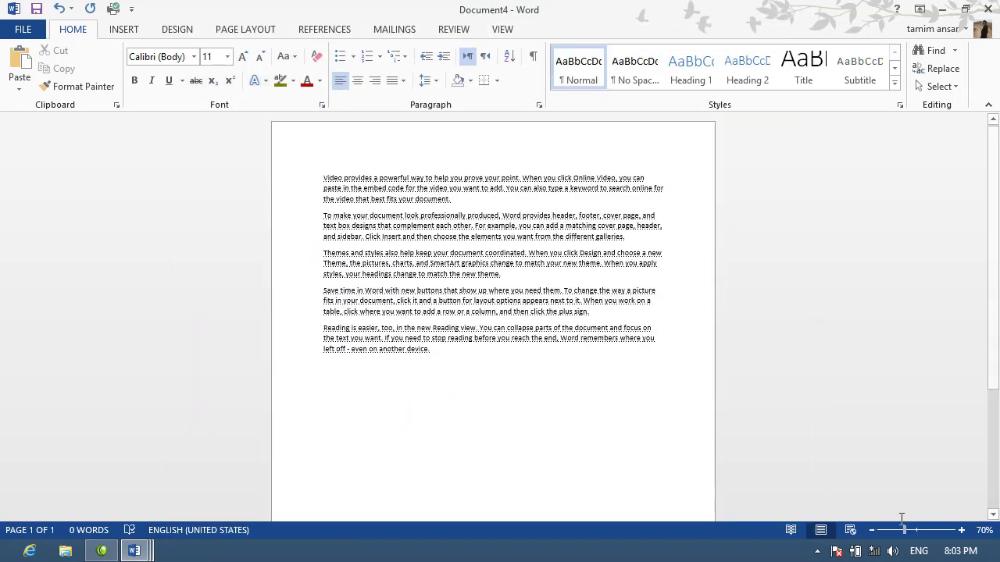
click(960, 530)
click(960, 530)
click(961, 531)
click(961, 531)
click(960, 530)
click(961, 530)
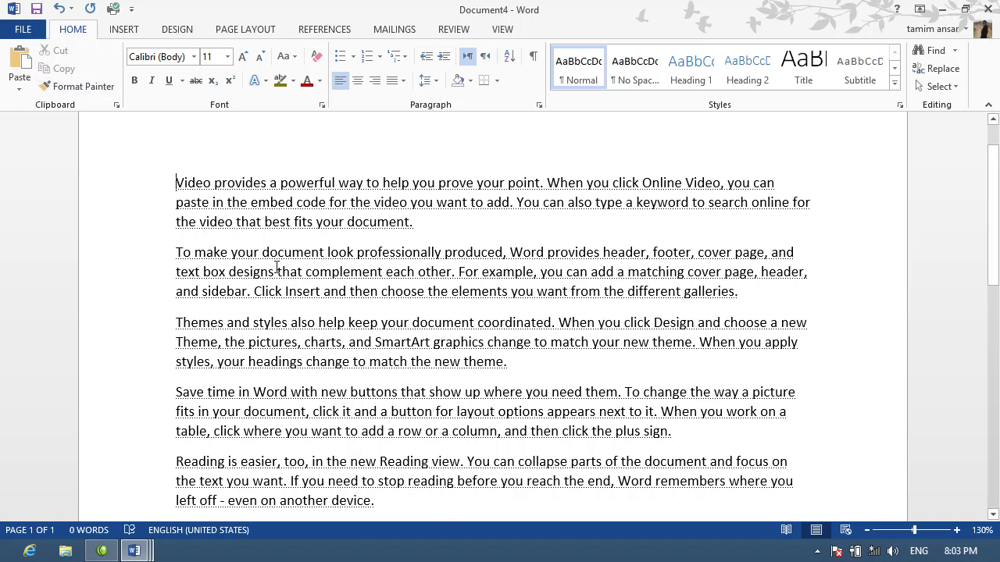
- Select all the sample paragraphs and clear their Hidden formatting in the Font dialog
drag(389, 510, 169, 179)
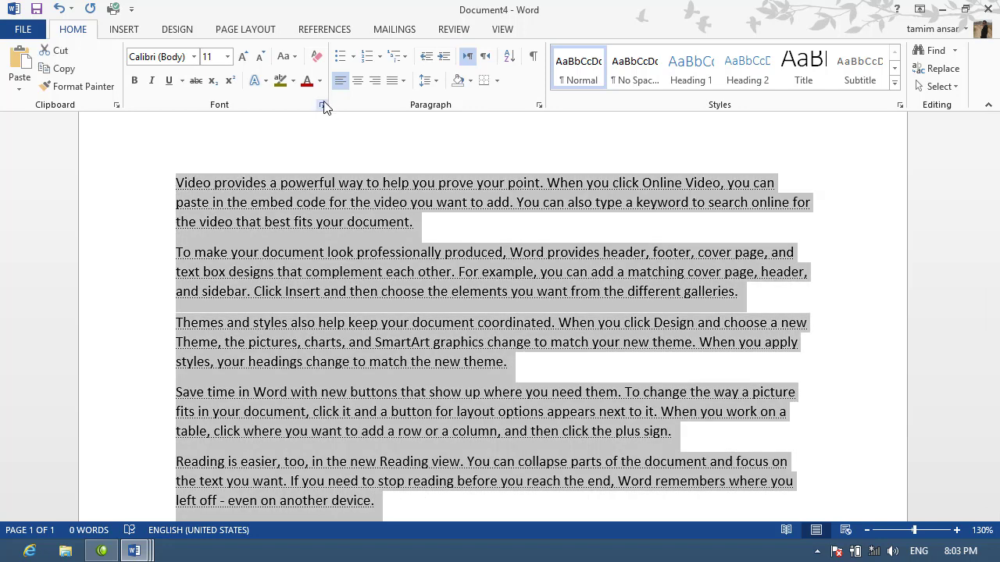
click(323, 104)
click(681, 317)
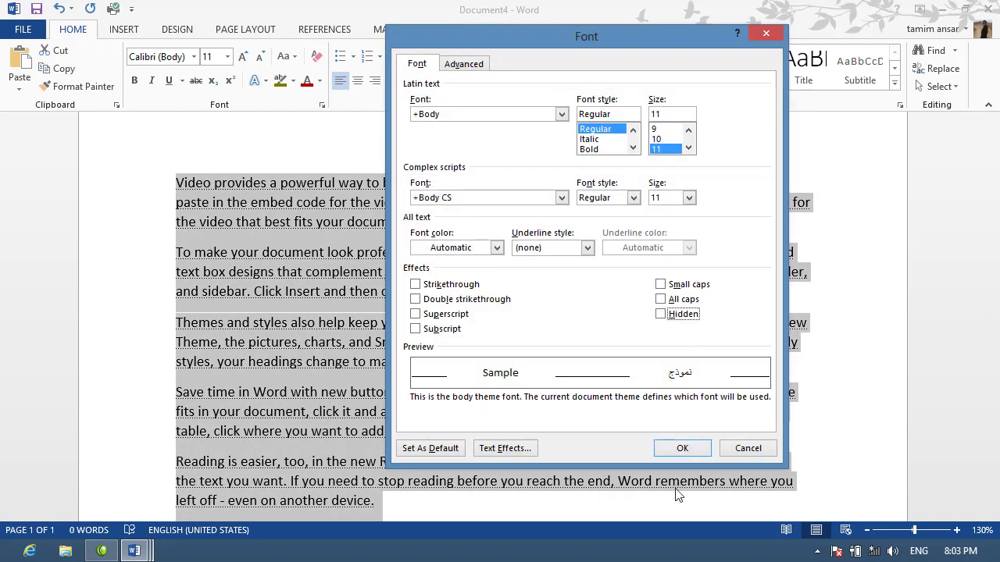
click(673, 450)
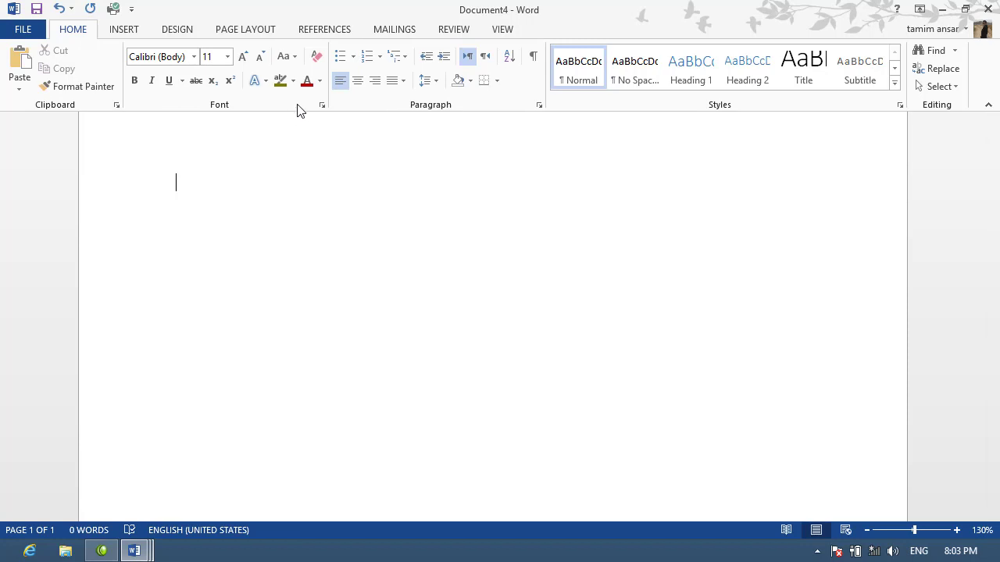
mouse_move(135, 551)
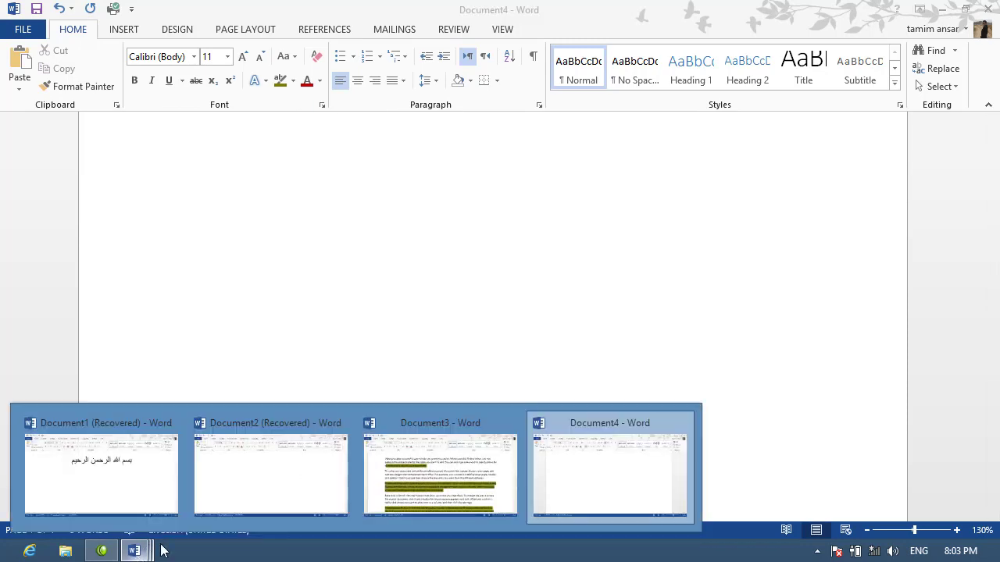
click(70, 471)
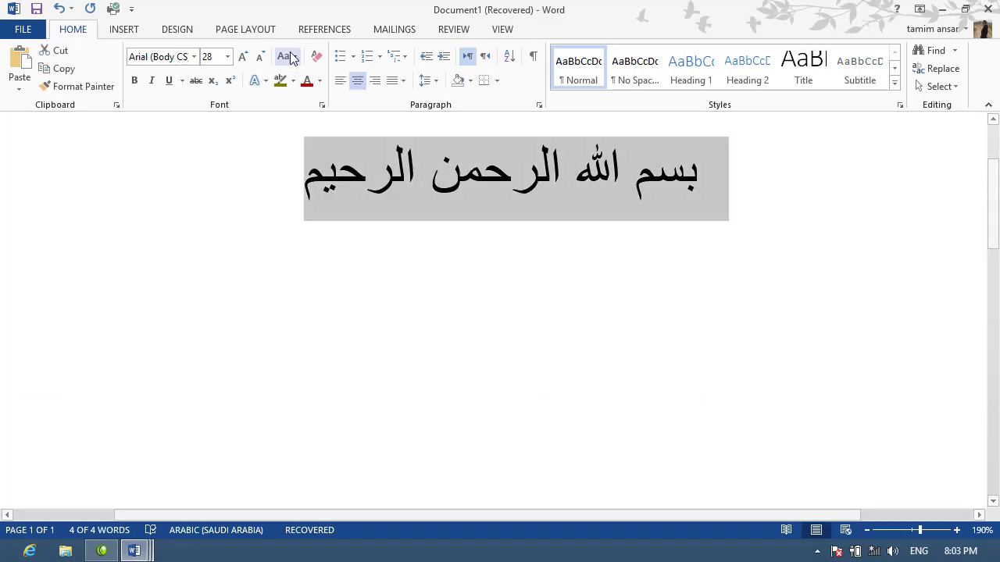
click(321, 106)
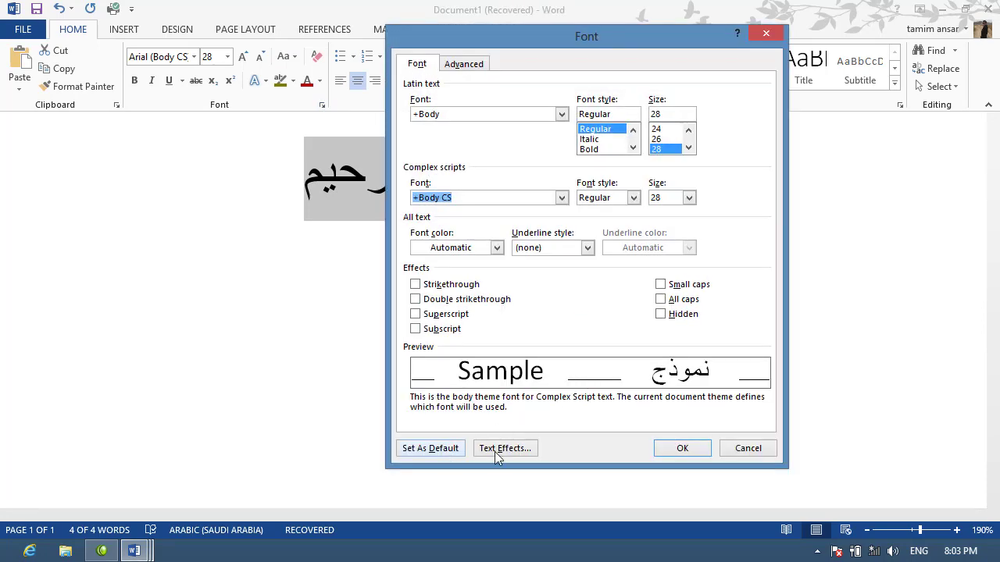
click(756, 448)
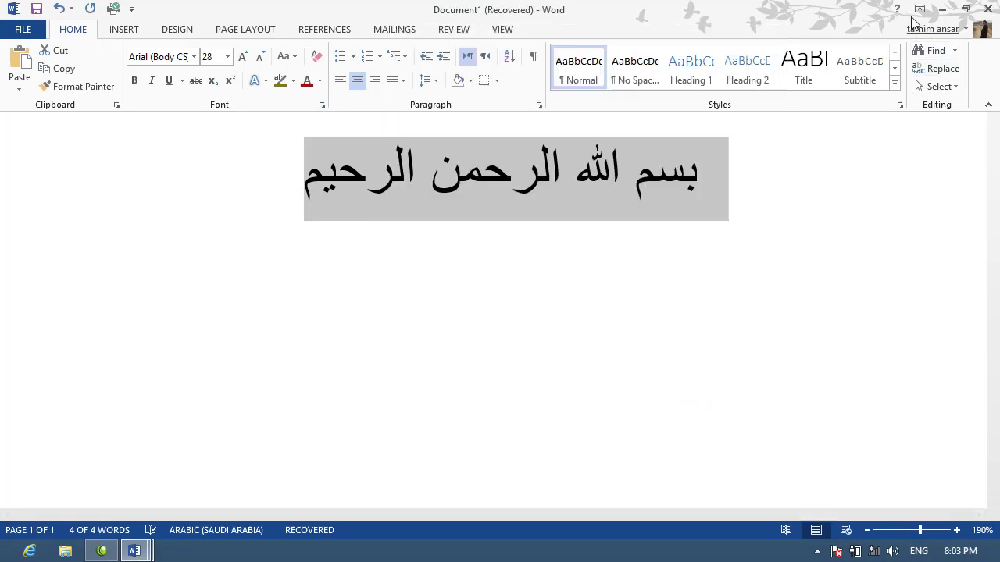
click(942, 10)
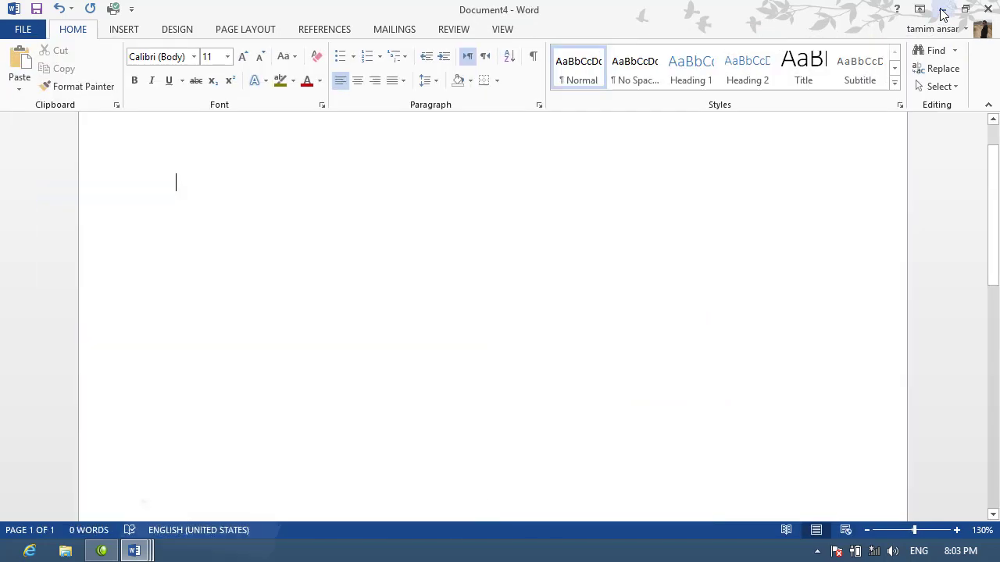
- Browse the font list, then try size 14 and Bold in the Font dialog
click(194, 57)
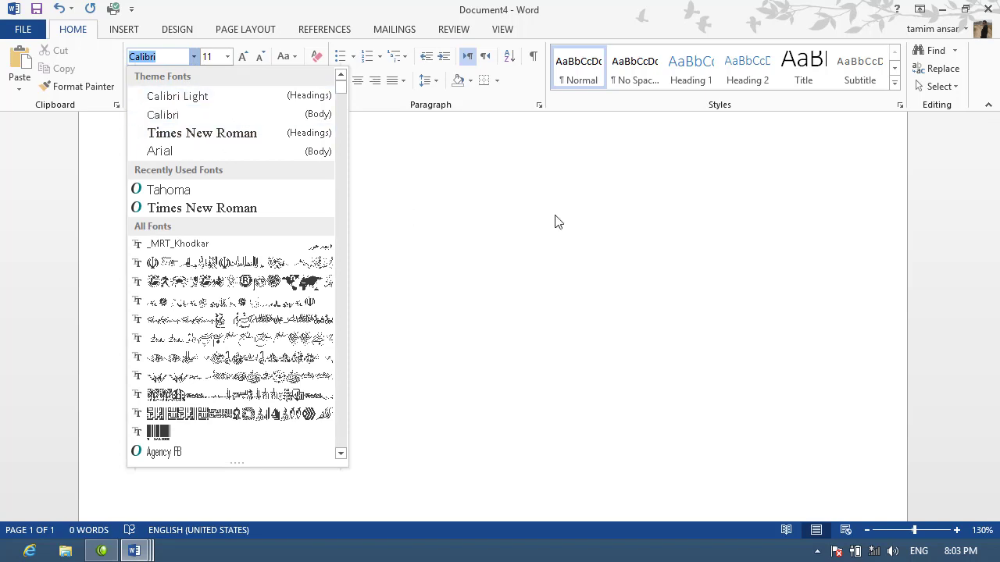
click(642, 228)
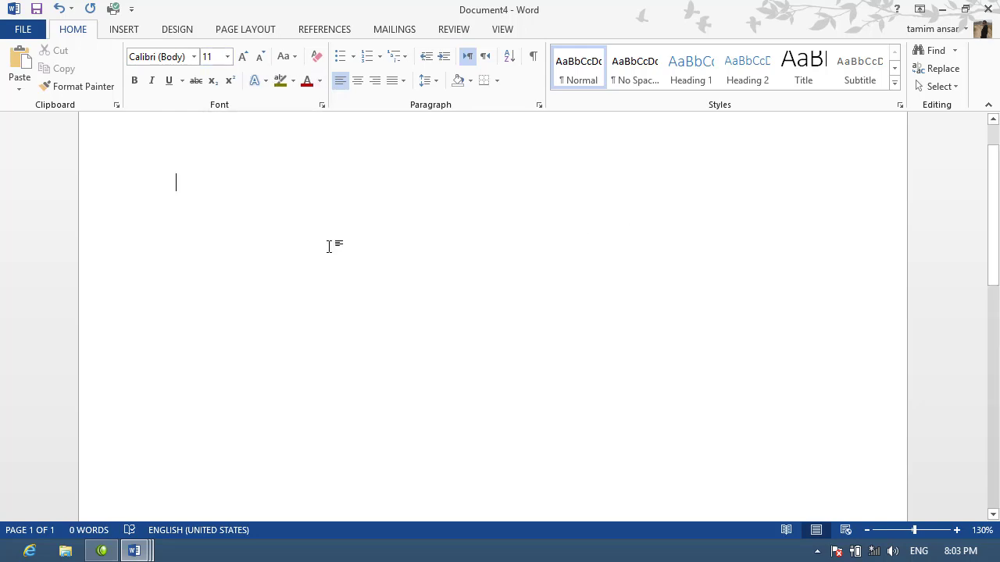
click(322, 105)
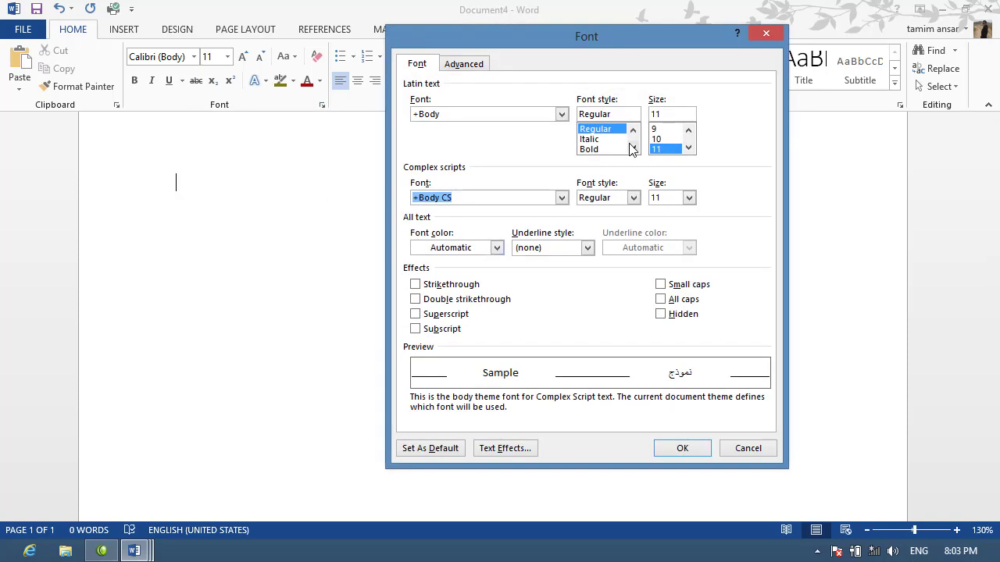
click(691, 149)
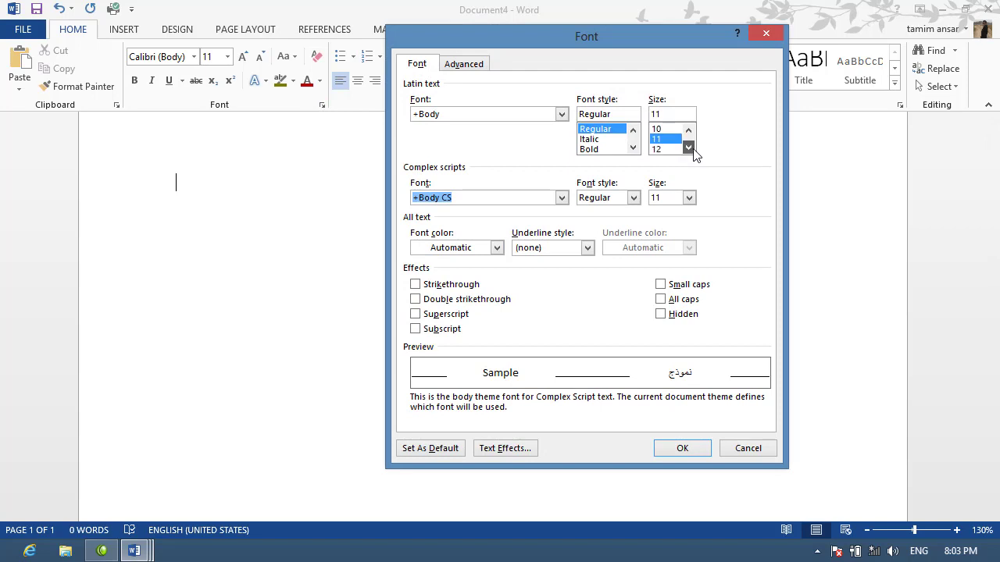
click(690, 148)
click(663, 150)
click(595, 149)
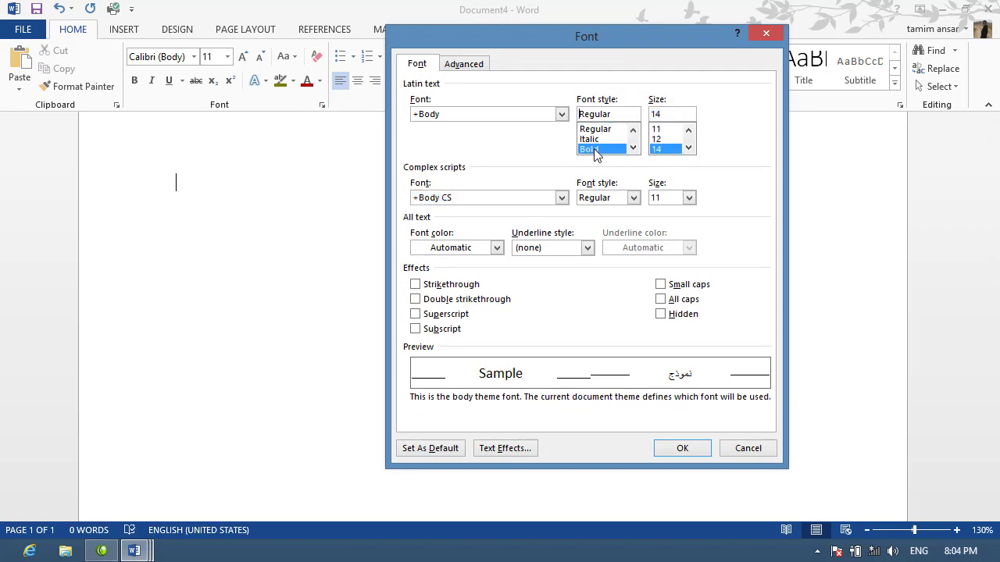
- Try Times New Roman as the Latin font, cancel the changes, and show the open document previews
click(561, 115)
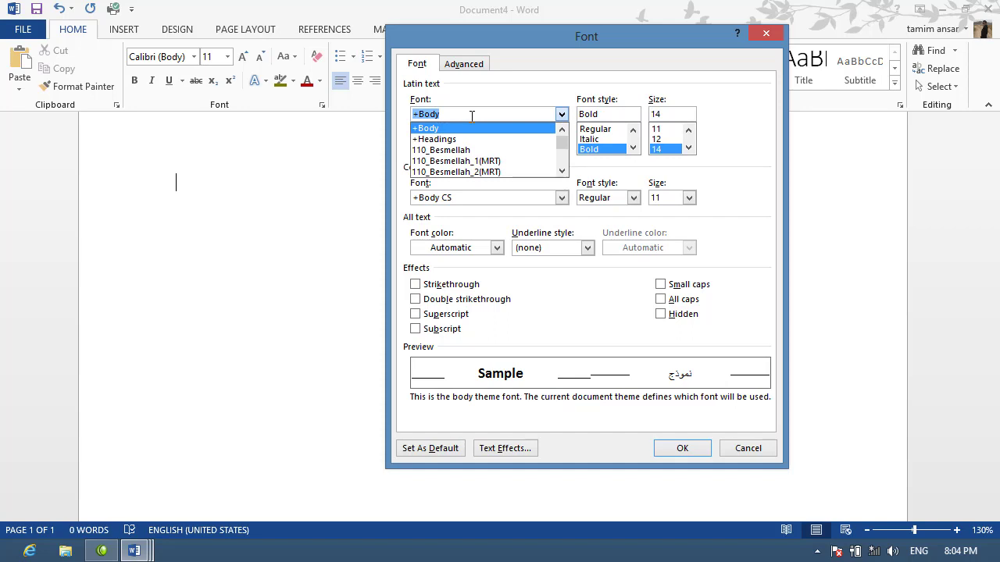
text(Time)
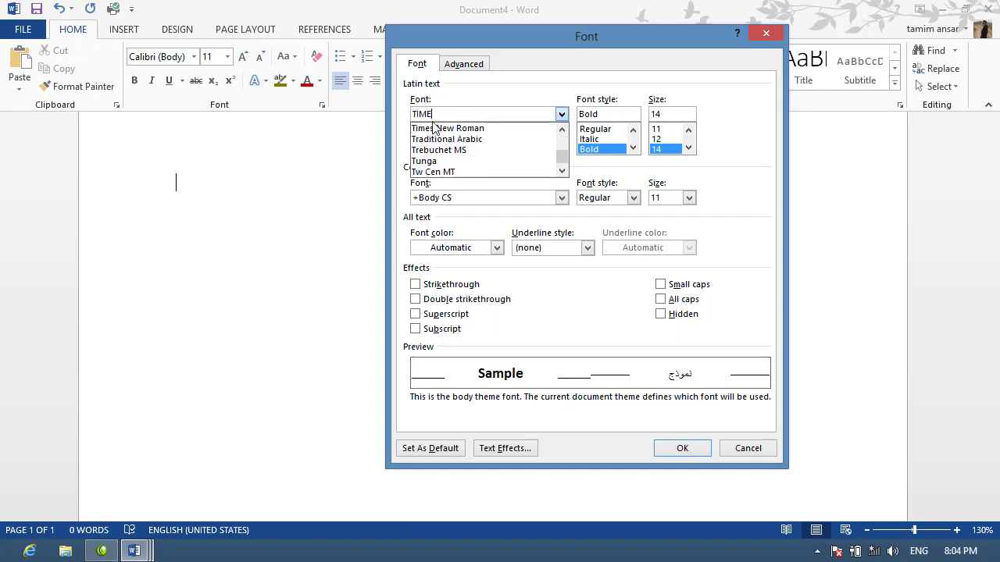
click(458, 130)
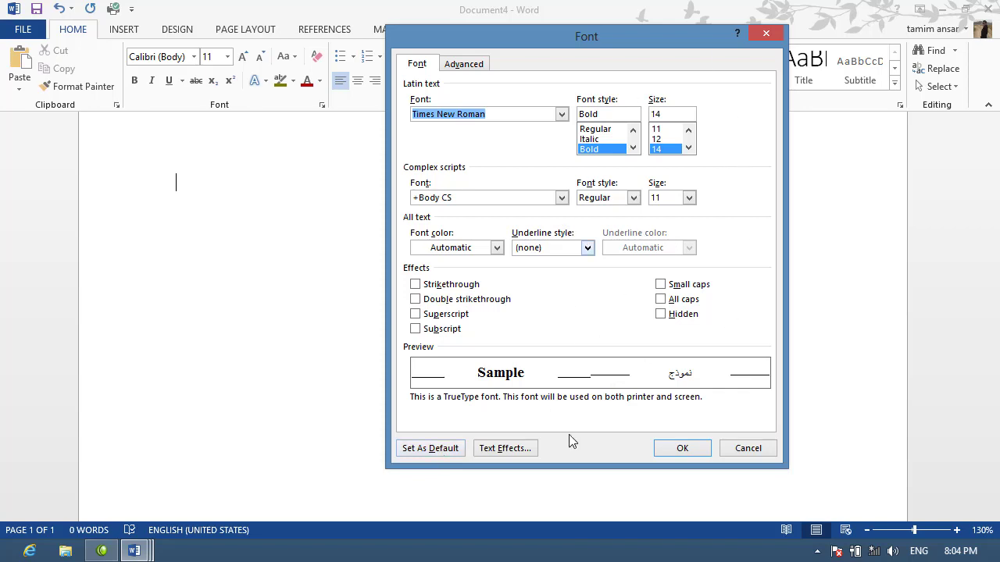
click(758, 450)
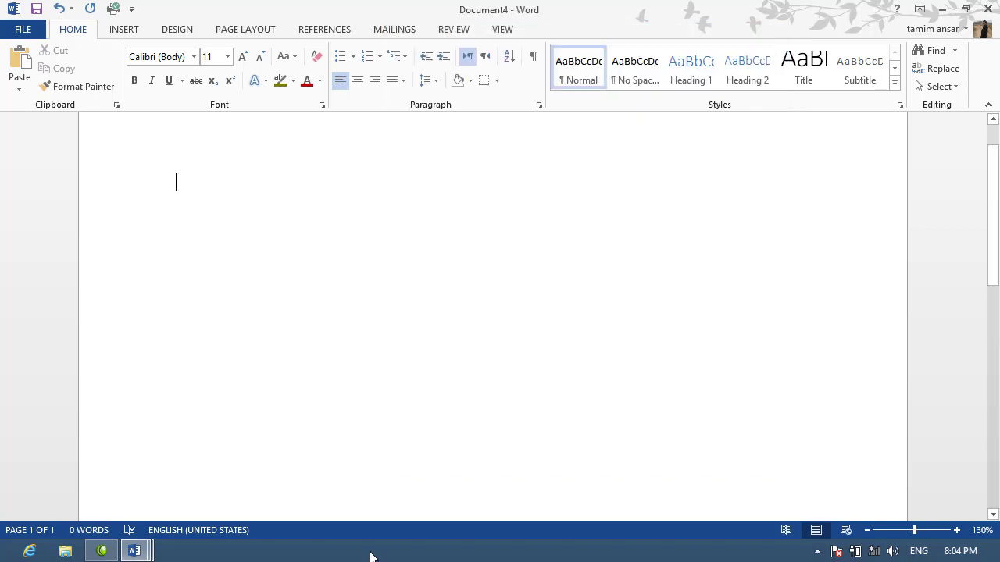
click(134, 551)
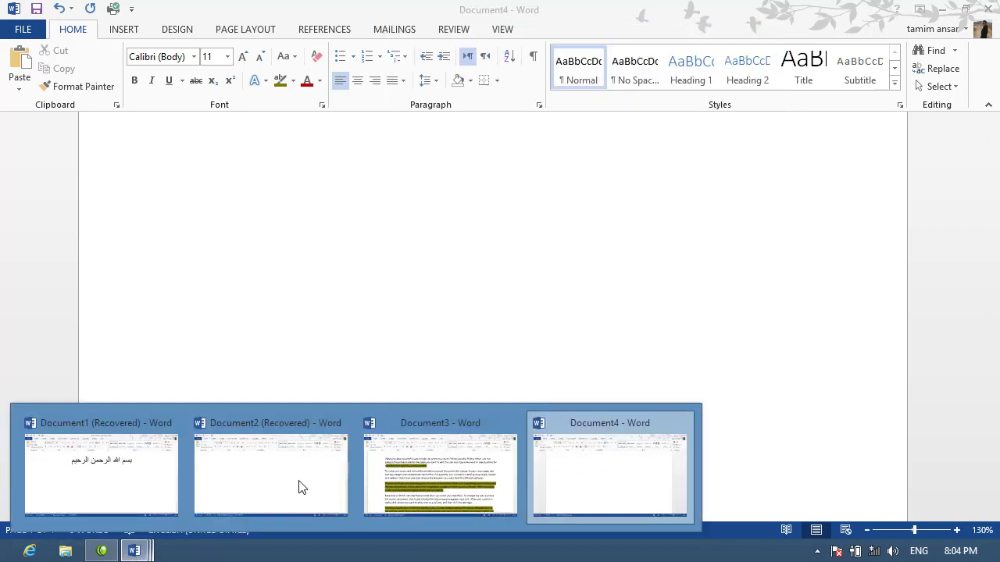
- Switch to Document1 and set the Arabic text's fill to No fill via Text Effects
click(135, 459)
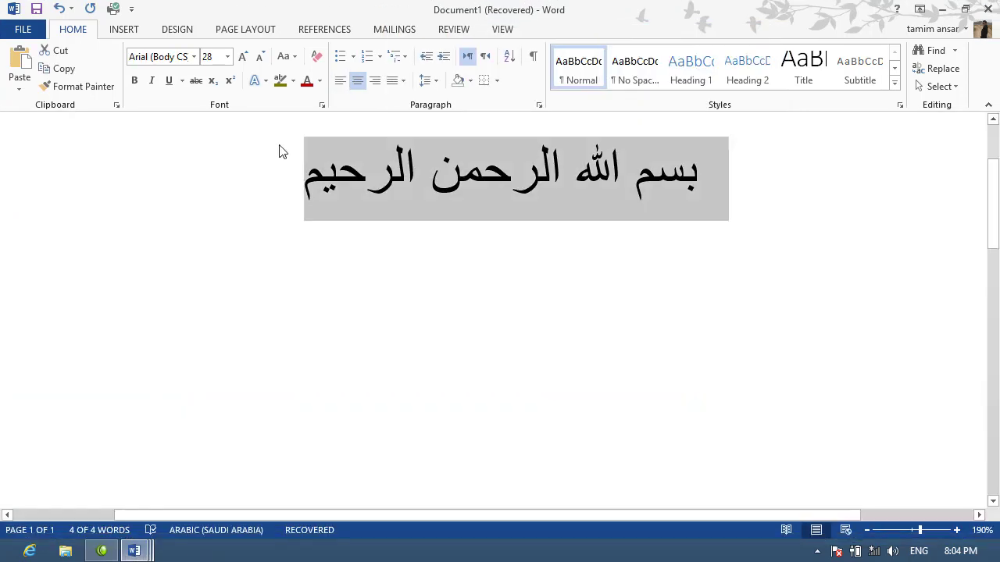
click(321, 105)
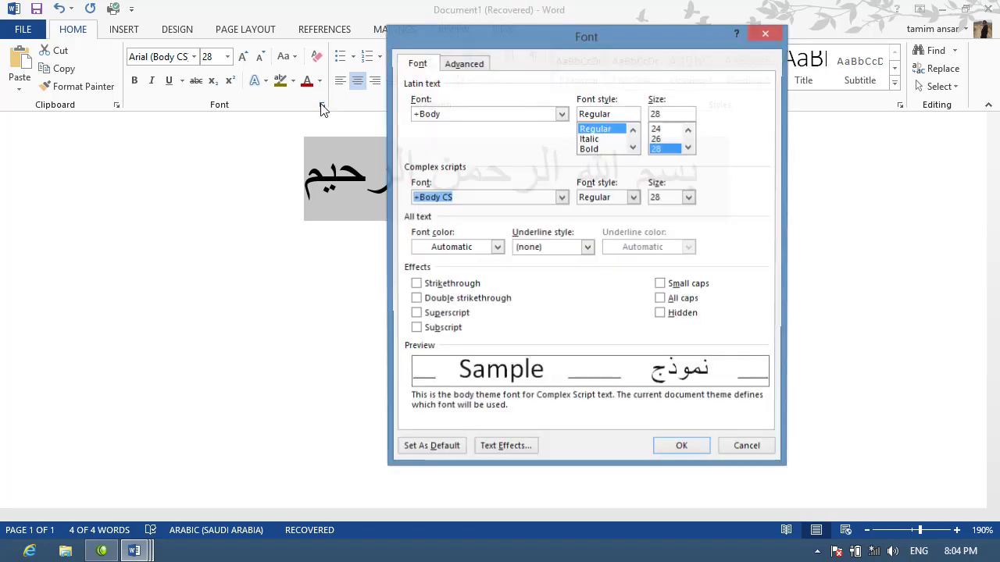
click(509, 452)
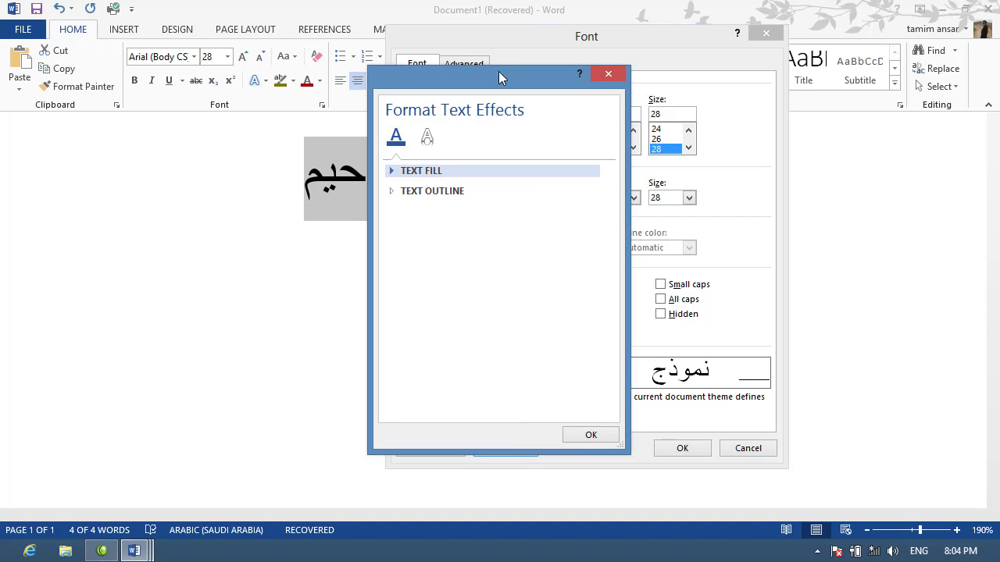
drag(500, 78, 787, 65)
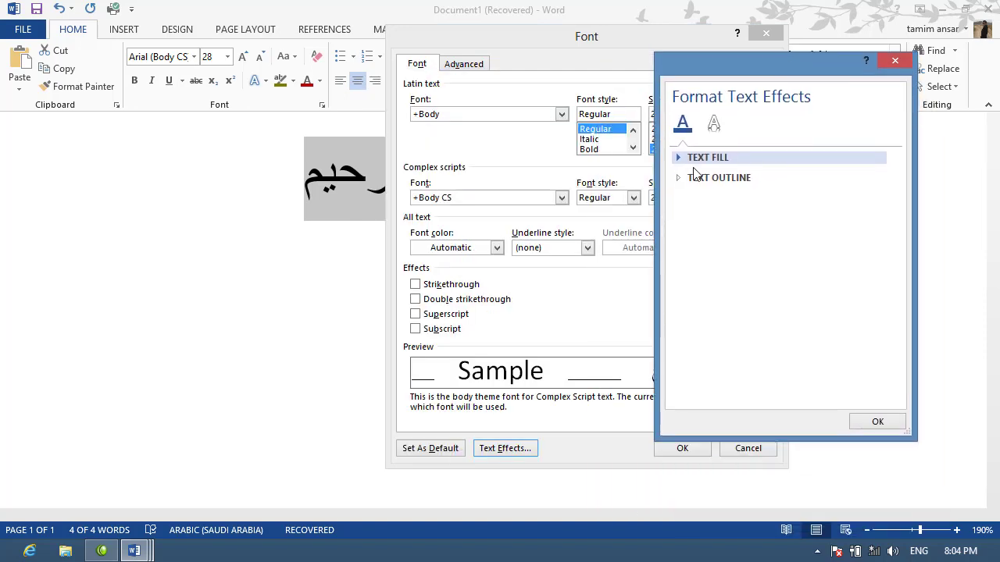
click(678, 160)
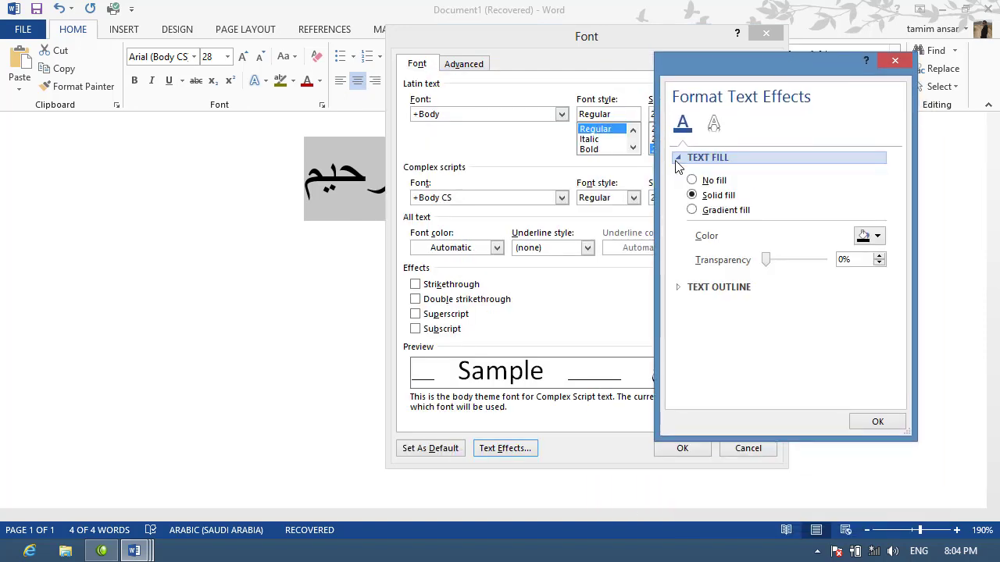
click(692, 180)
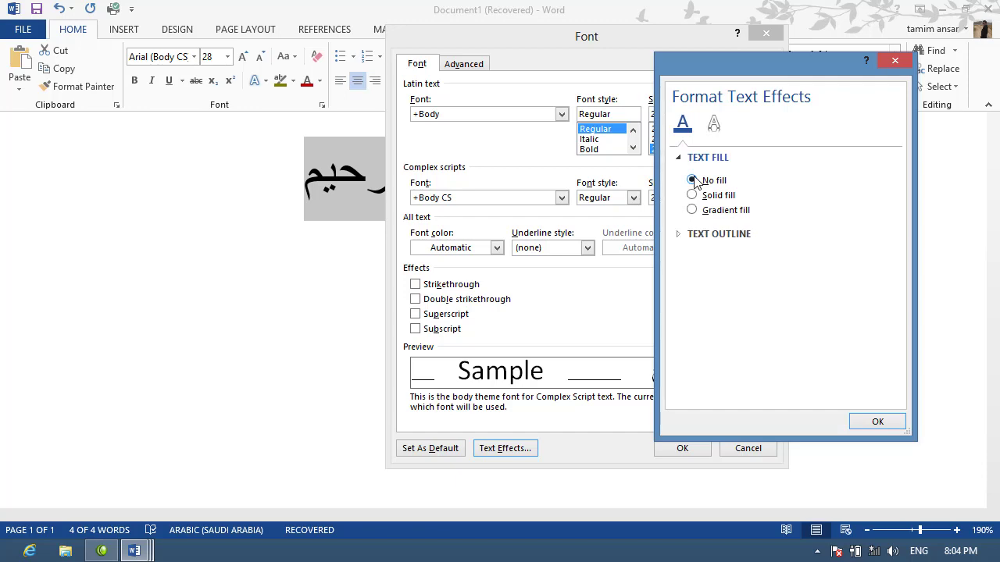
click(883, 422)
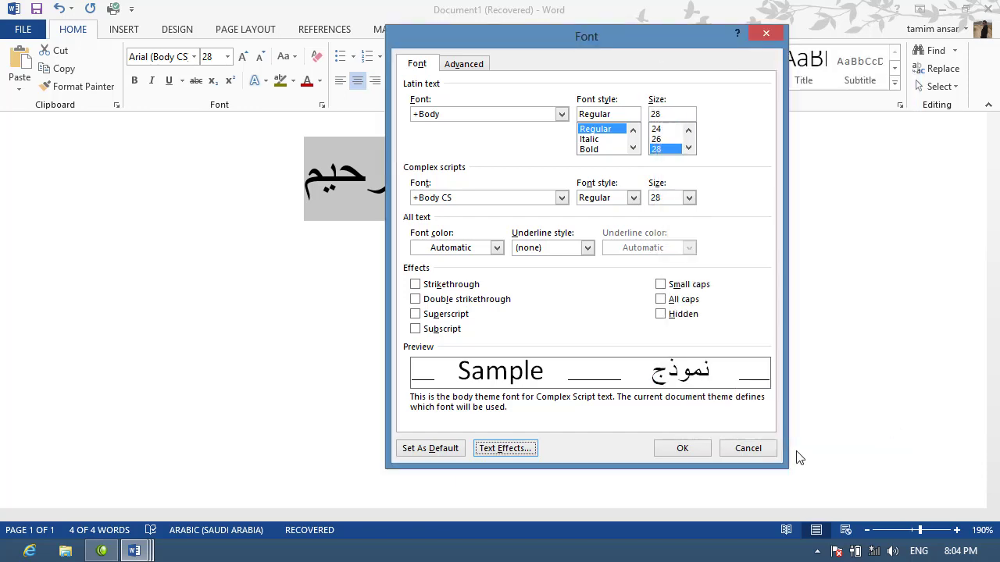
click(670, 448)
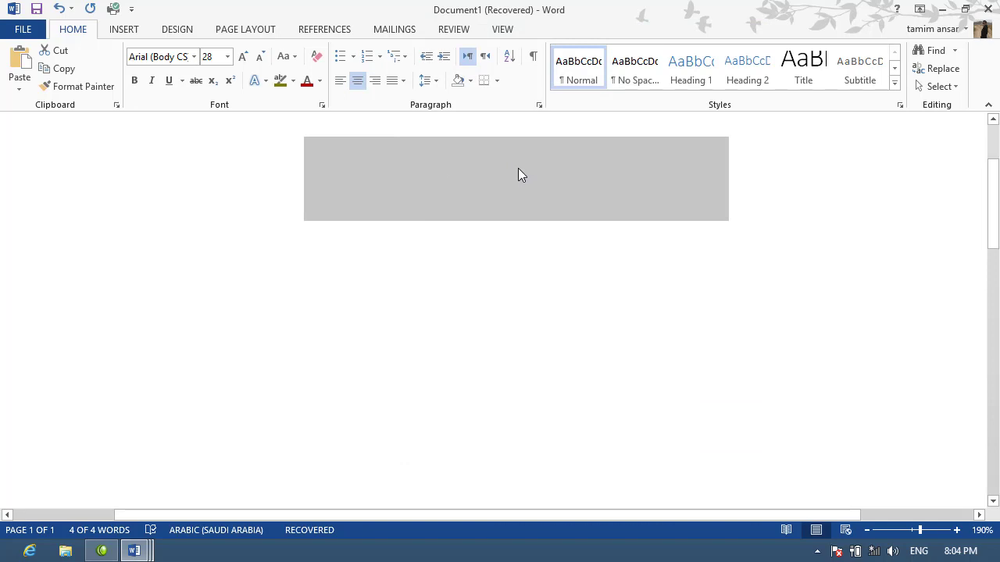
- Give the Arabic text a Dark Red solid fill through Font > Text Effects
click(322, 105)
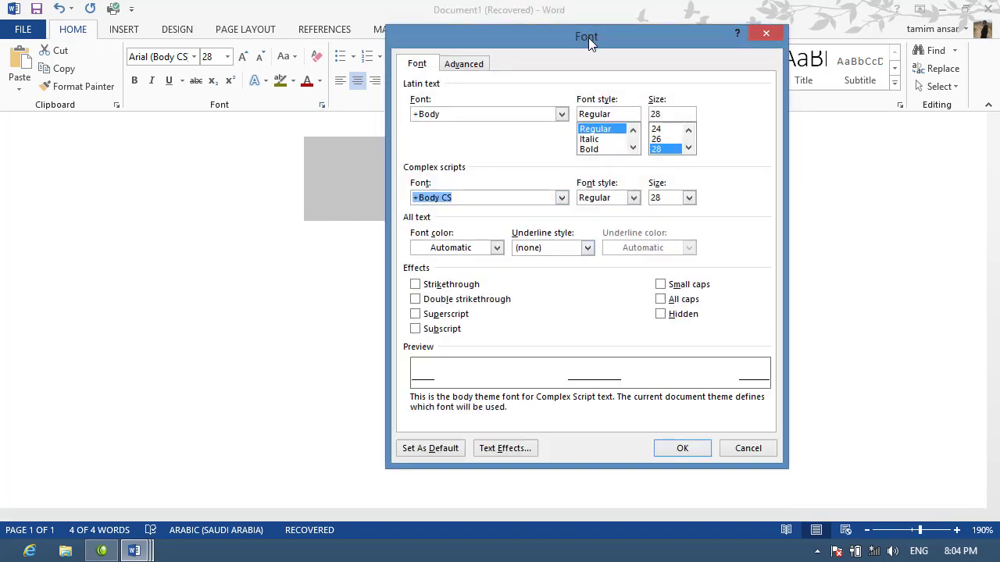
drag(589, 38, 678, 33)
click(596, 445)
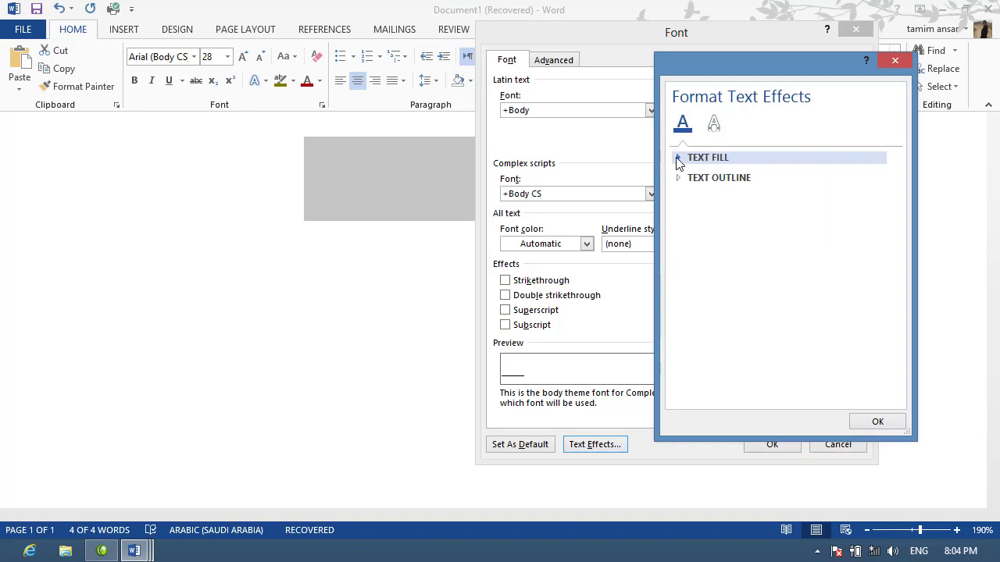
click(676, 159)
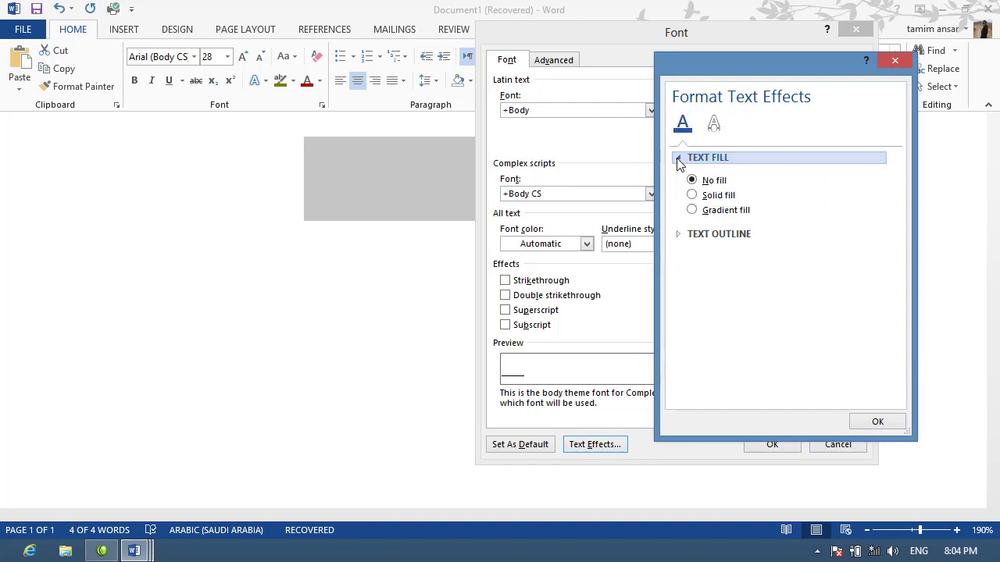
click(692, 196)
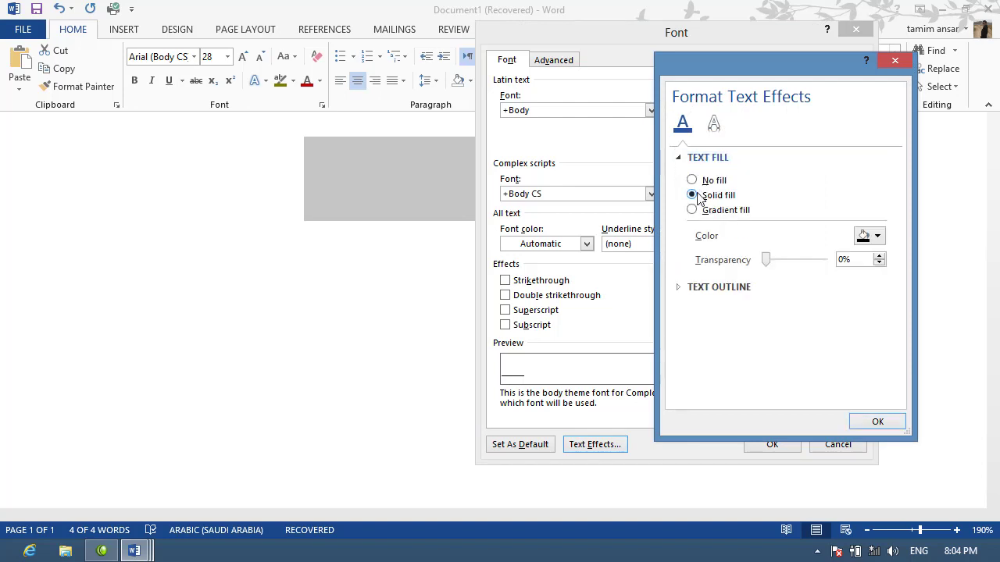
click(878, 236)
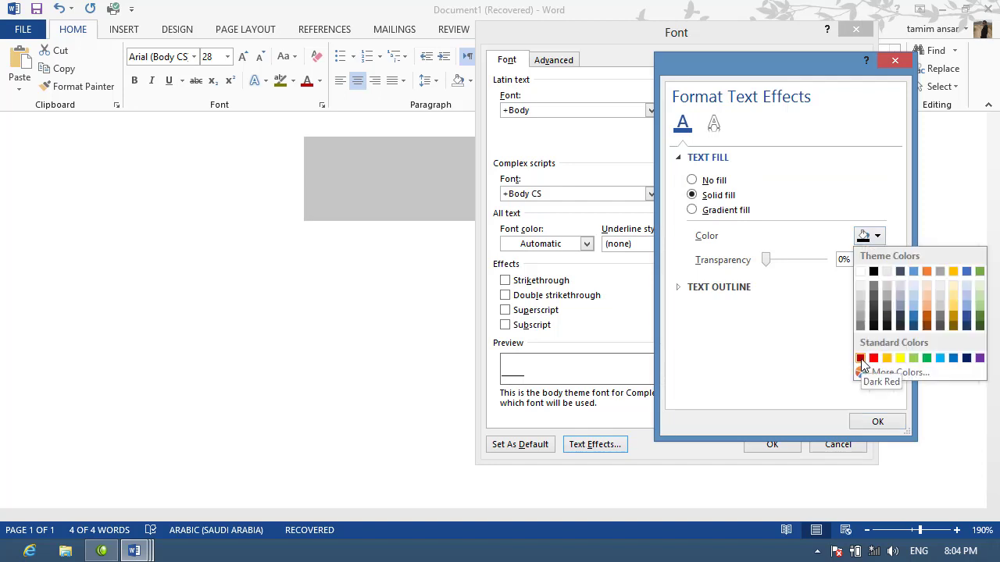
click(860, 358)
click(867, 424)
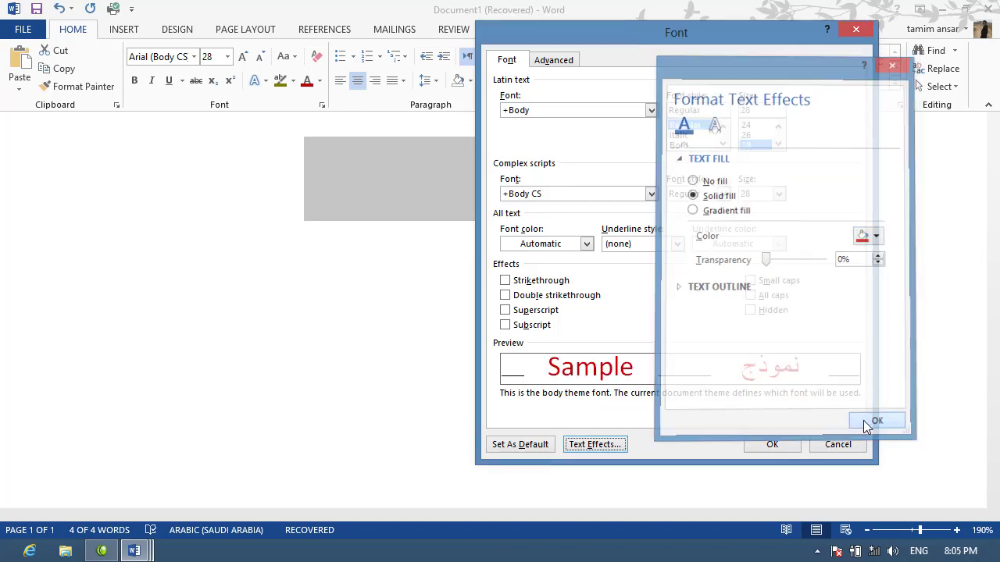
click(773, 445)
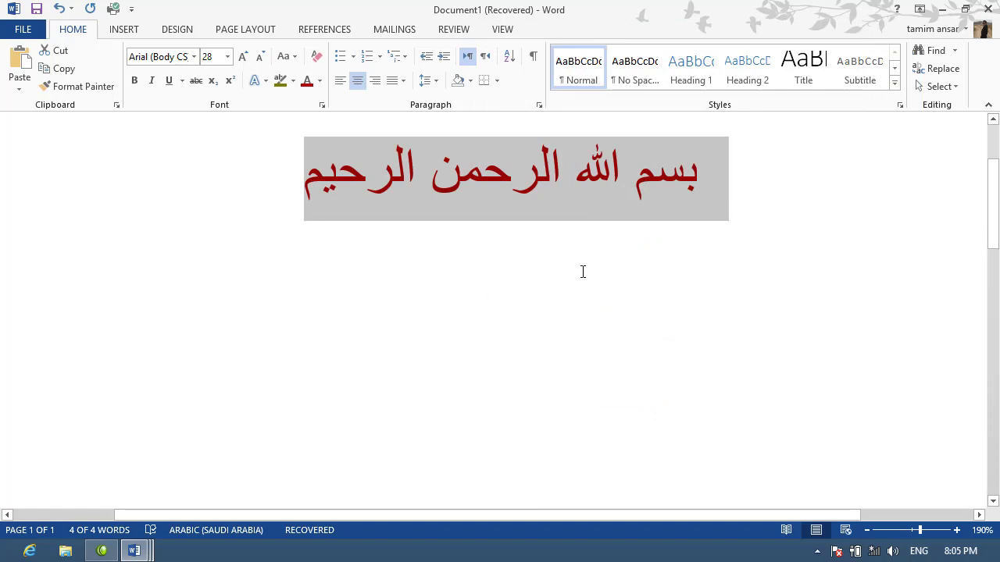
- Enlarge the Arabic text to 48 pt and set its red fill to 49% transparency
key(ctrl+shift+period)
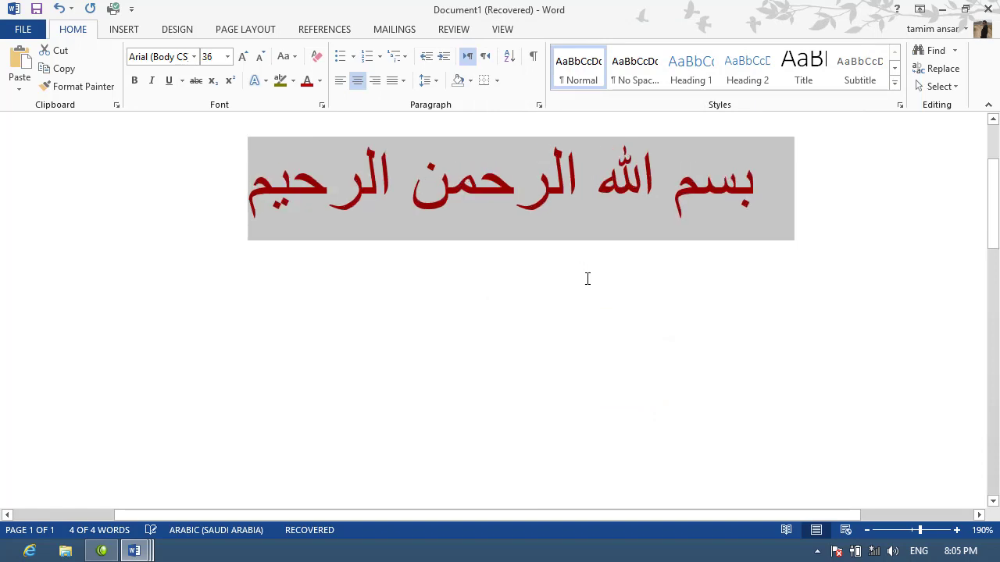
key(ctrl+shift+period)
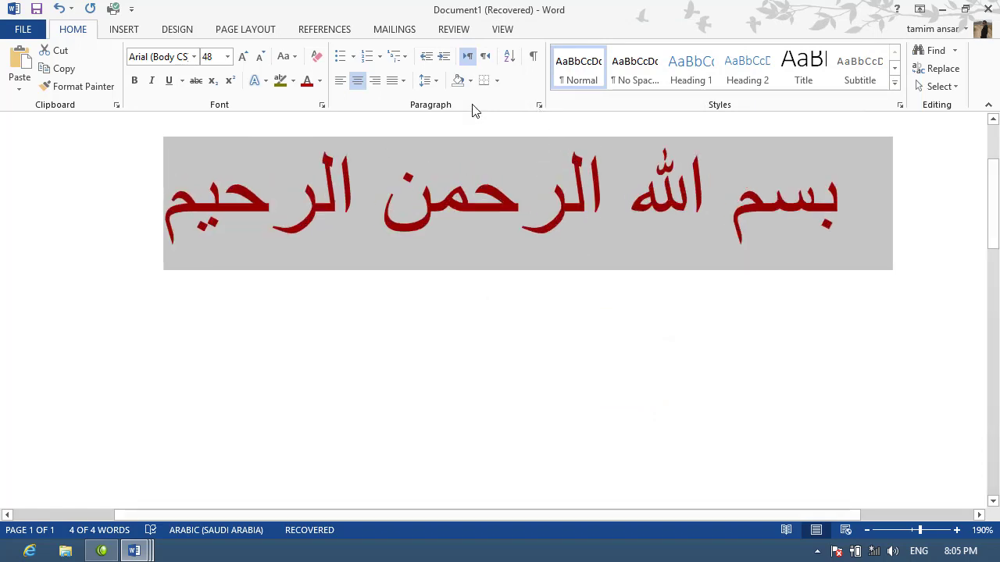
click(322, 104)
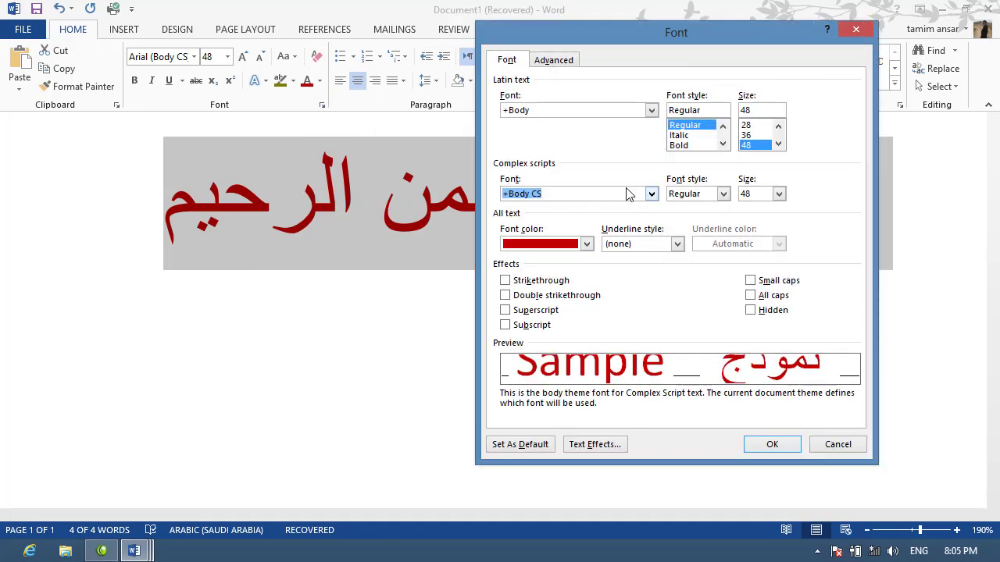
click(612, 447)
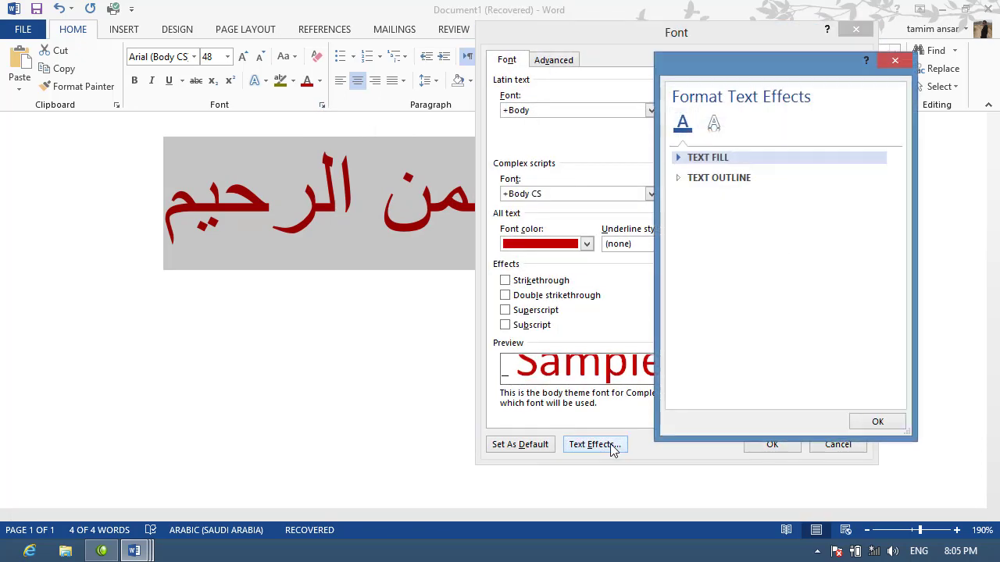
click(677, 157)
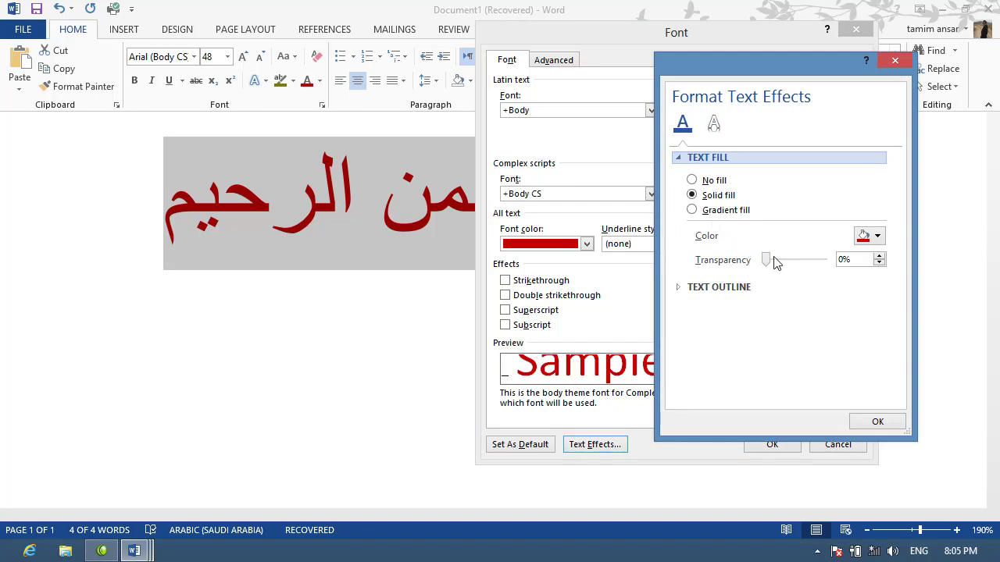
drag(767, 260, 797, 272)
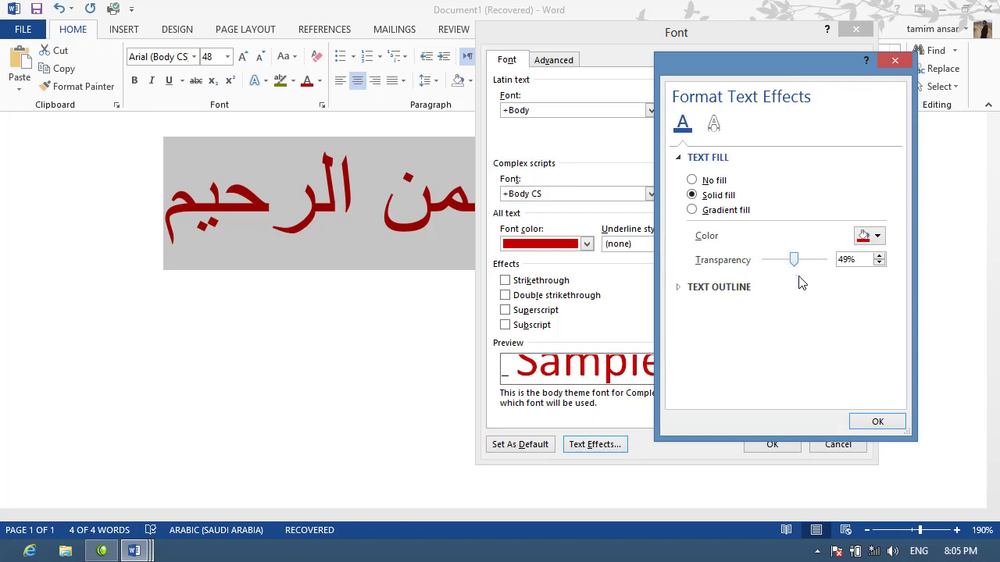
click(877, 422)
click(789, 443)
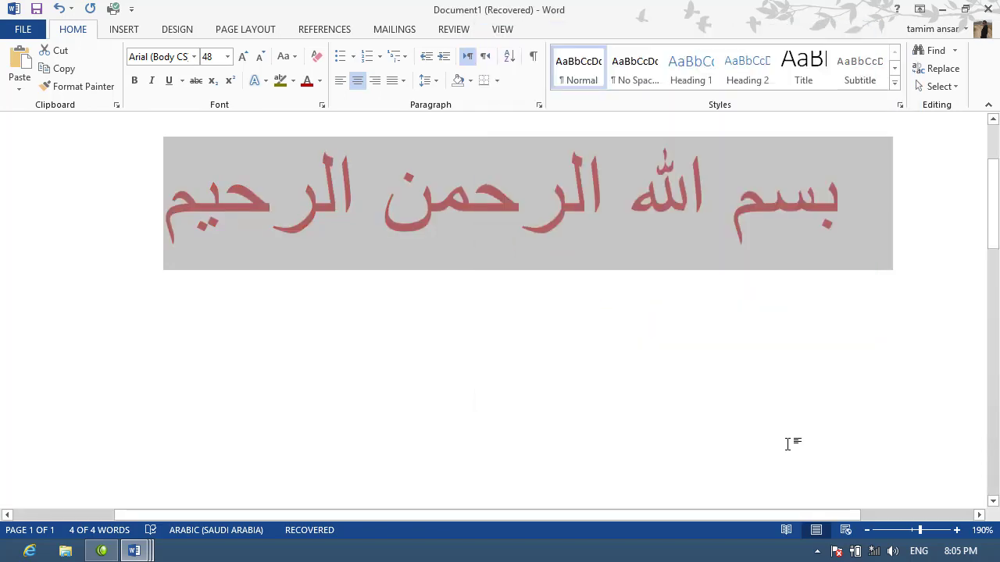
- Switch the Arabic text to a Gradient fill using an orange preset gradient
click(322, 104)
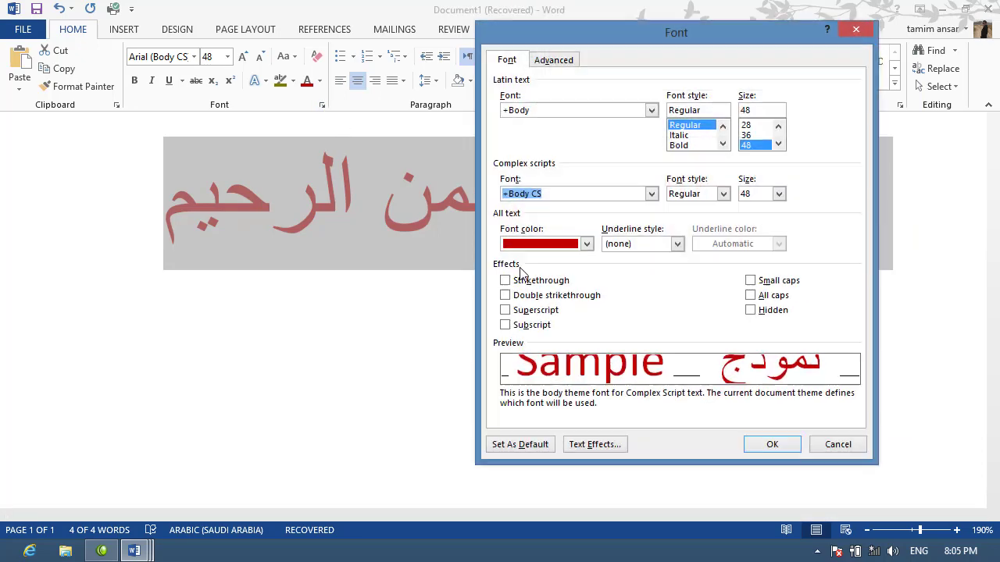
click(592, 446)
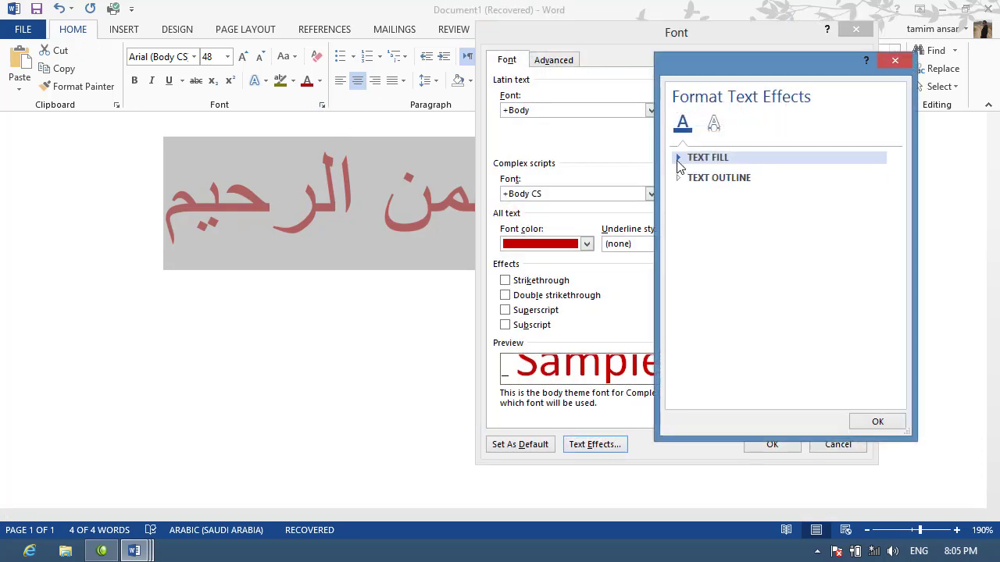
click(676, 158)
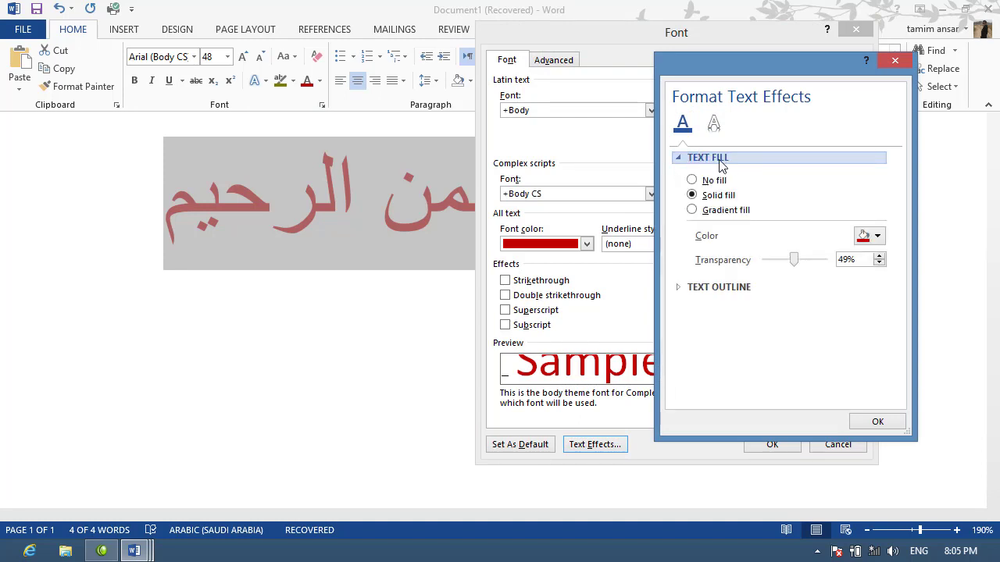
click(713, 211)
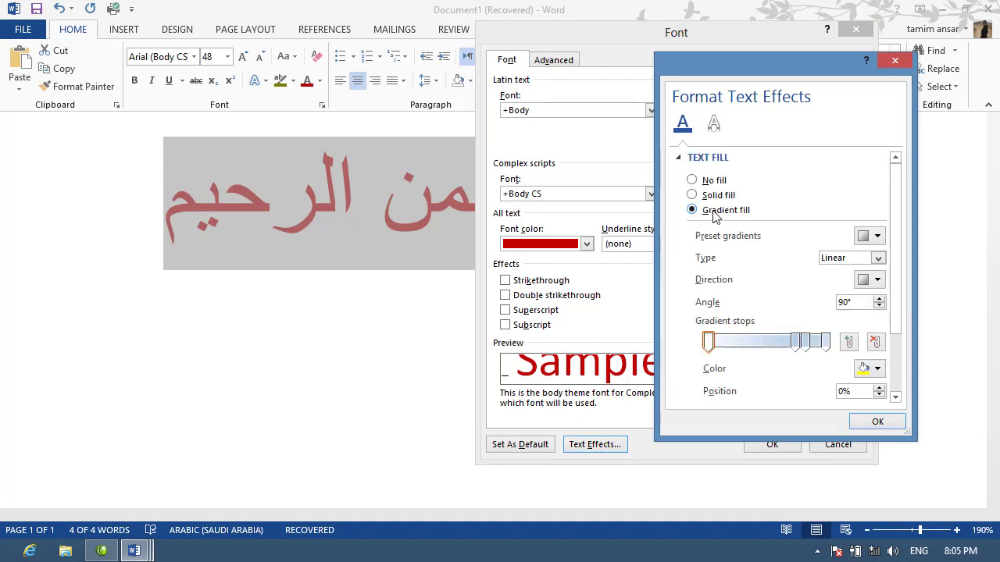
click(692, 195)
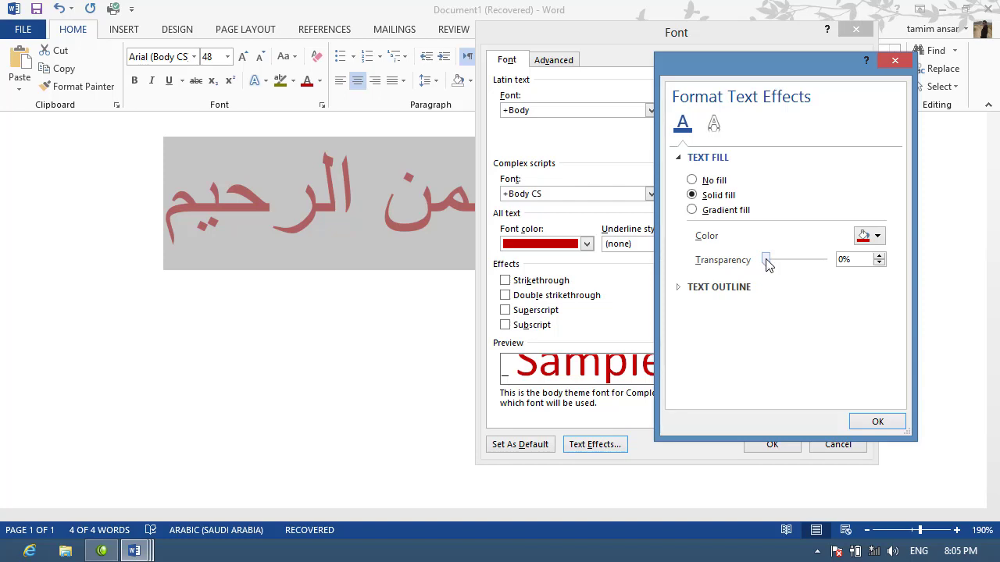
click(719, 212)
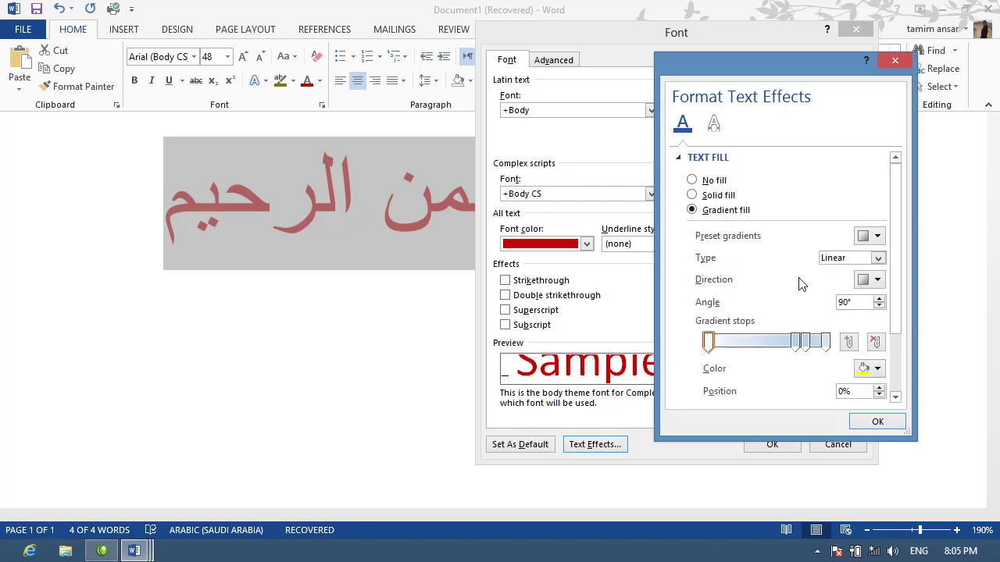
click(878, 235)
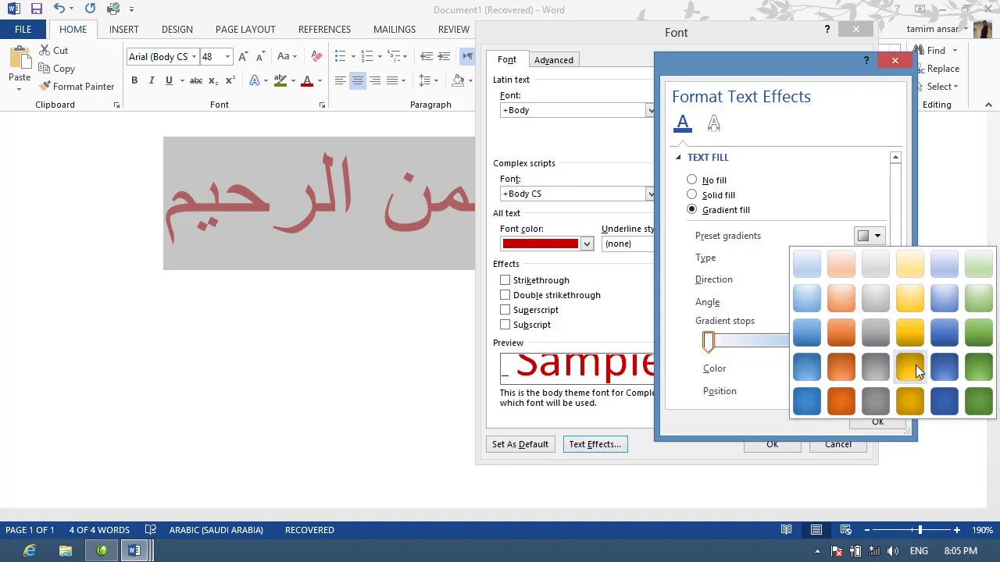
click(851, 366)
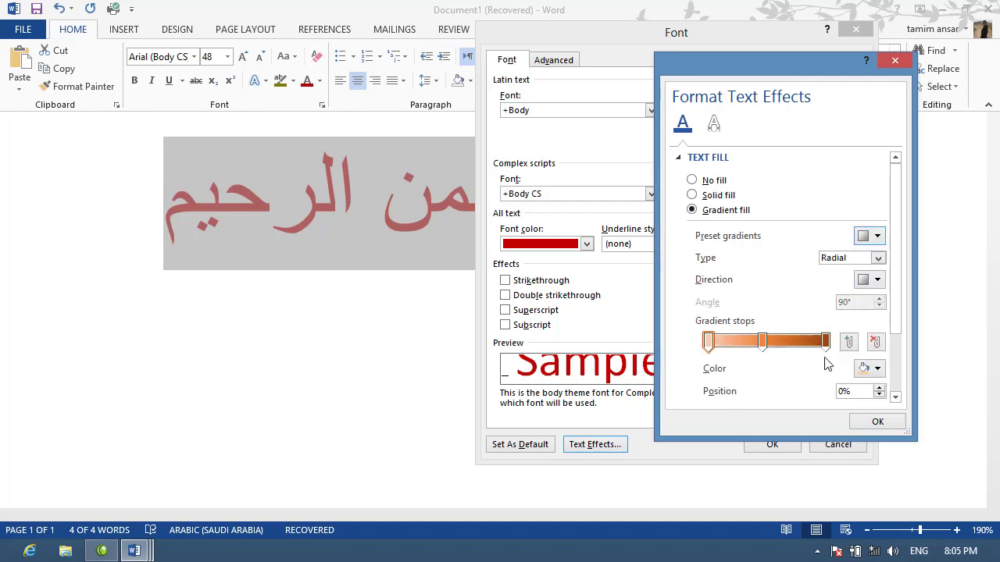
- Try the Rectangular, Radial From Center and Linear Right gradient types
click(878, 258)
click(840, 304)
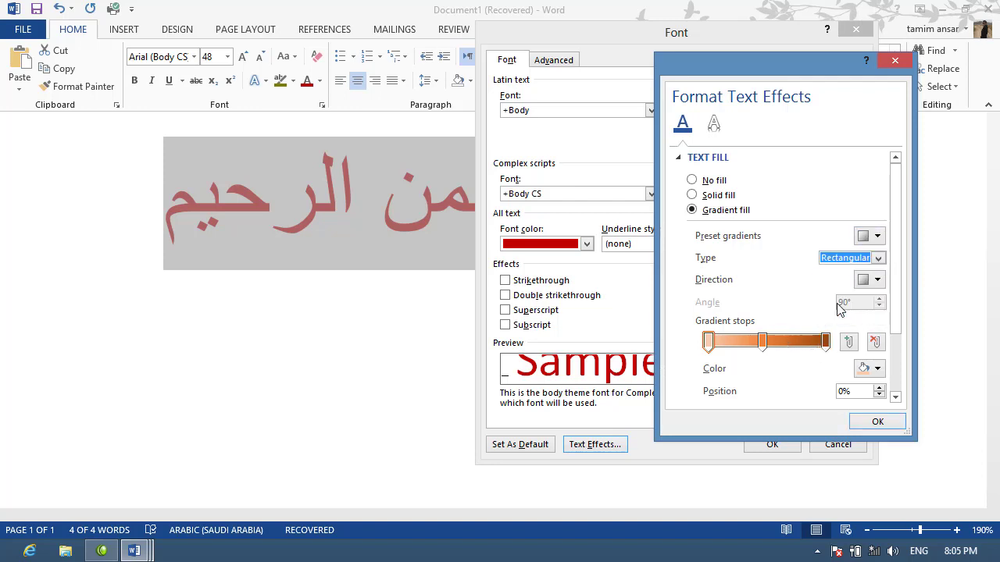
click(878, 258)
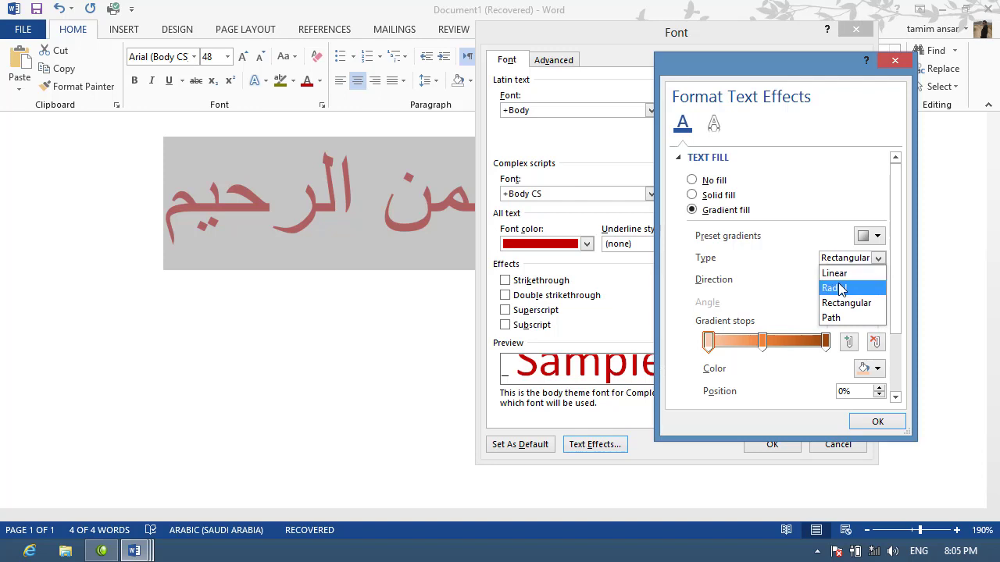
click(840, 289)
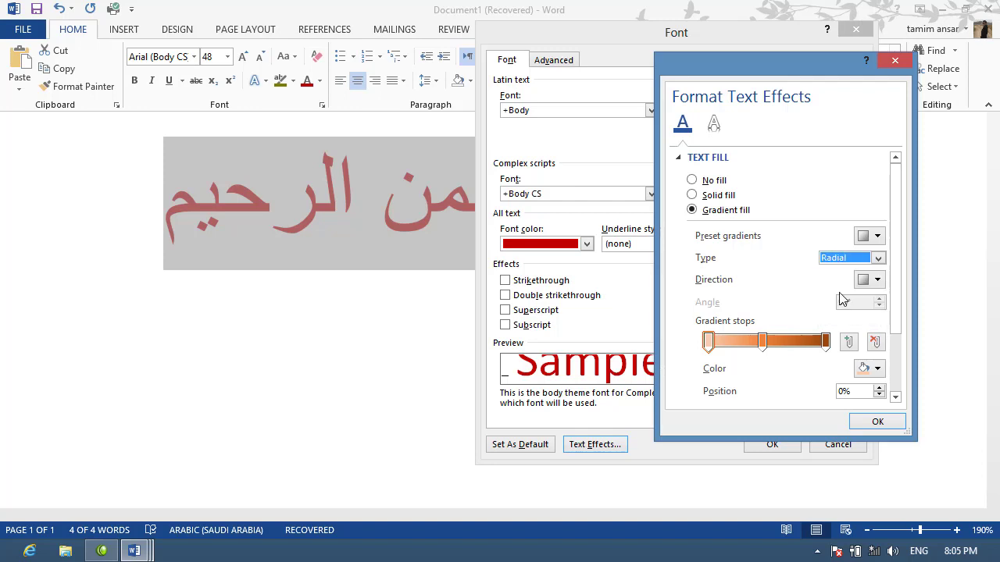
click(877, 279)
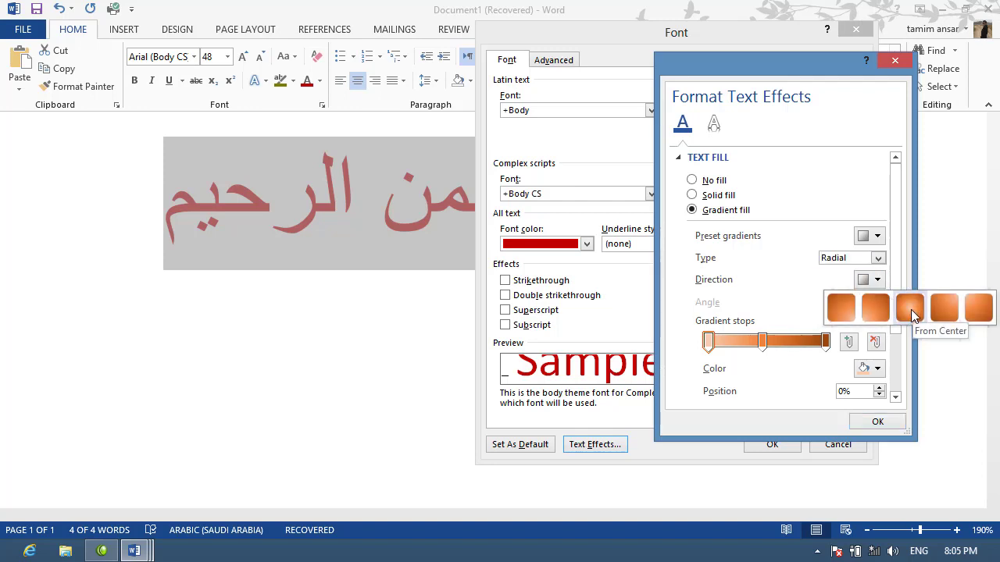
click(911, 309)
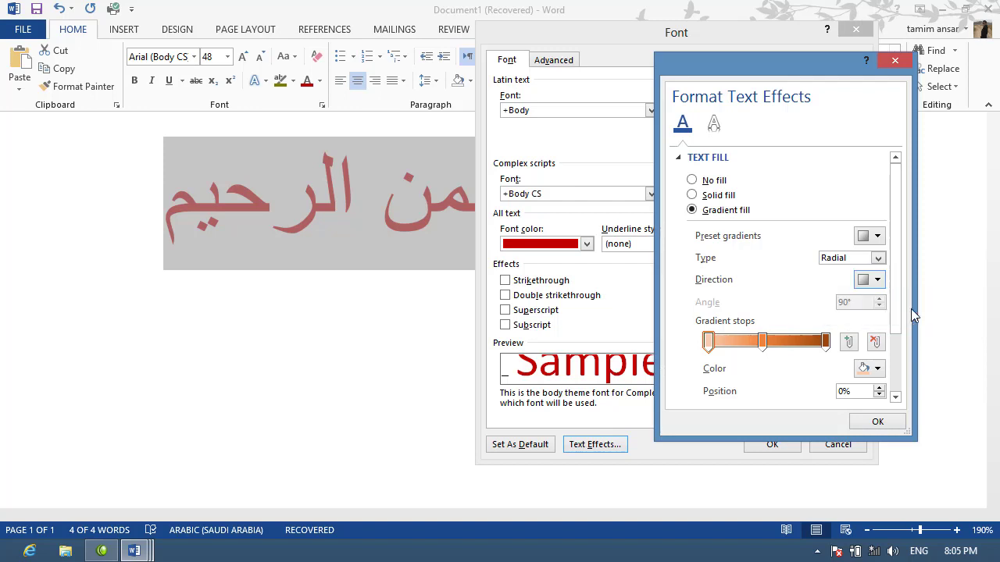
click(879, 260)
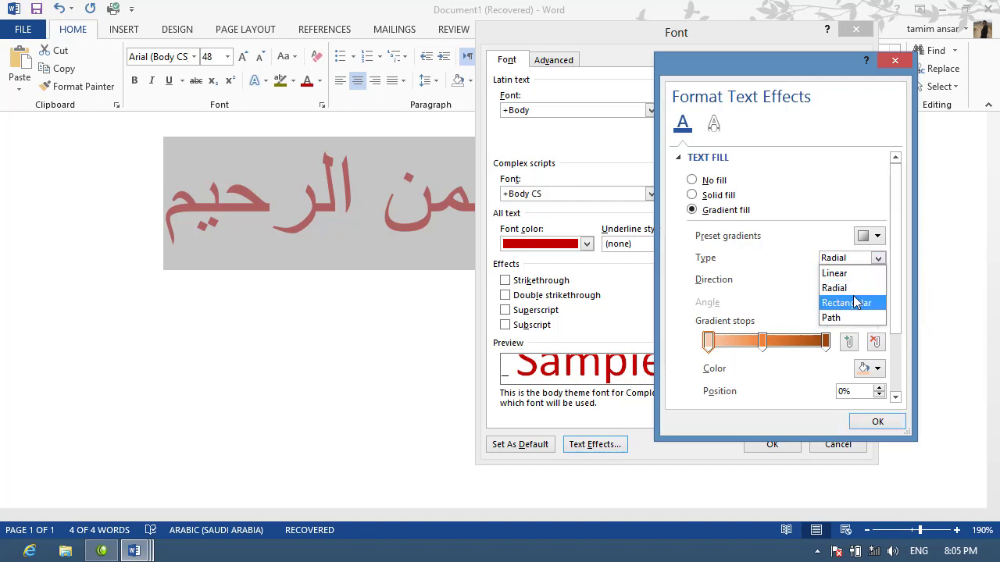
click(837, 275)
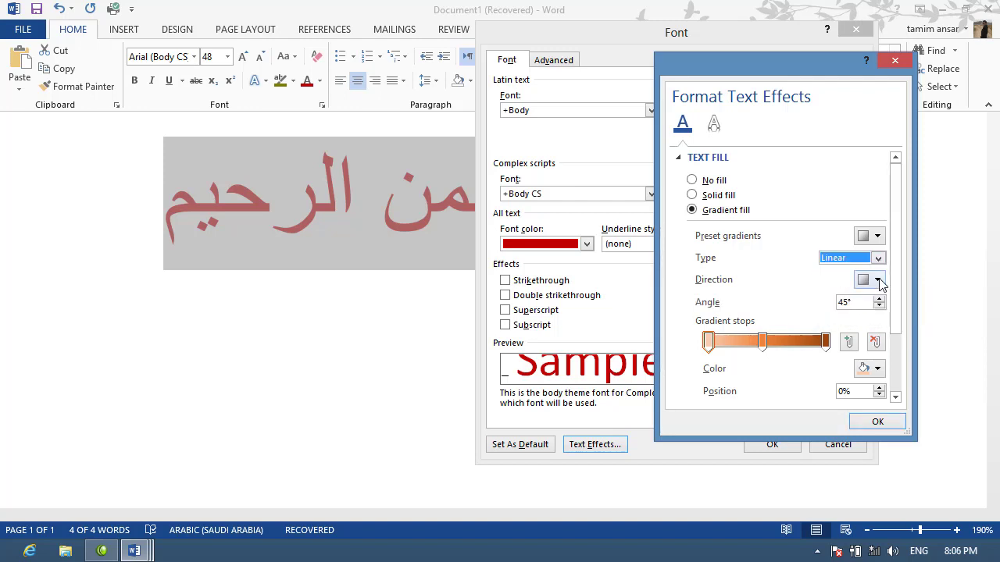
click(879, 280)
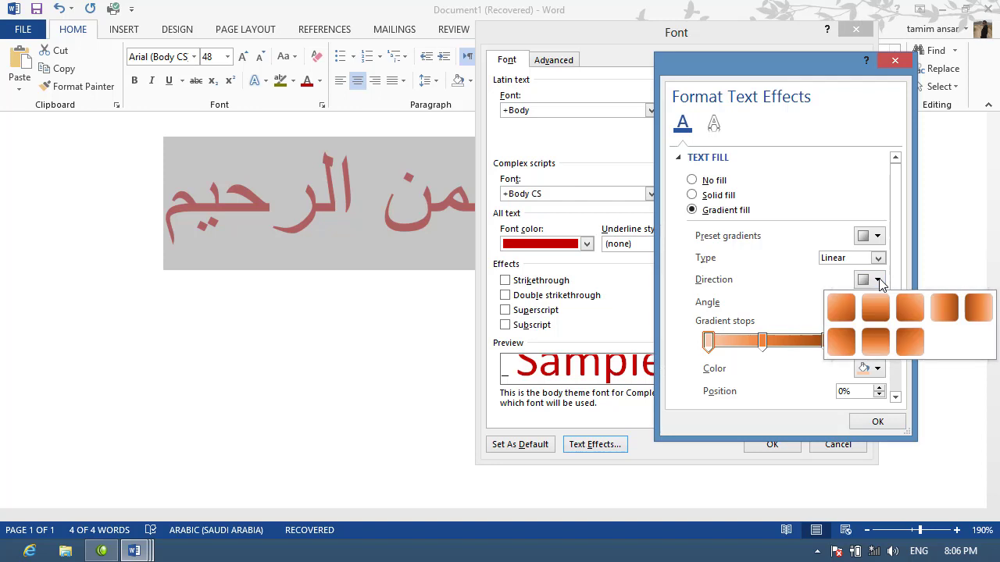
click(945, 308)
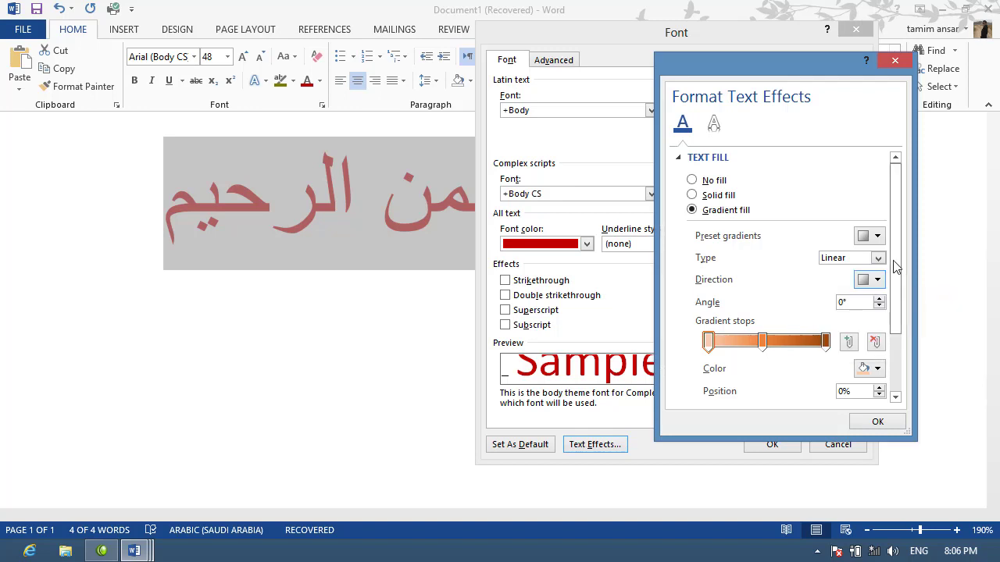
- Try the Path type, then settle on Radial with From Center direction
click(880, 259)
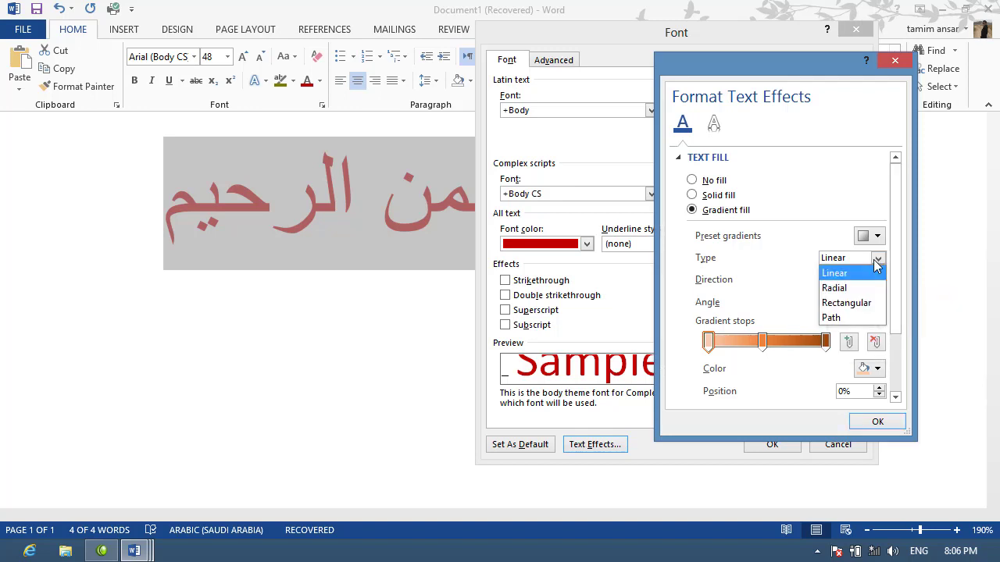
click(828, 315)
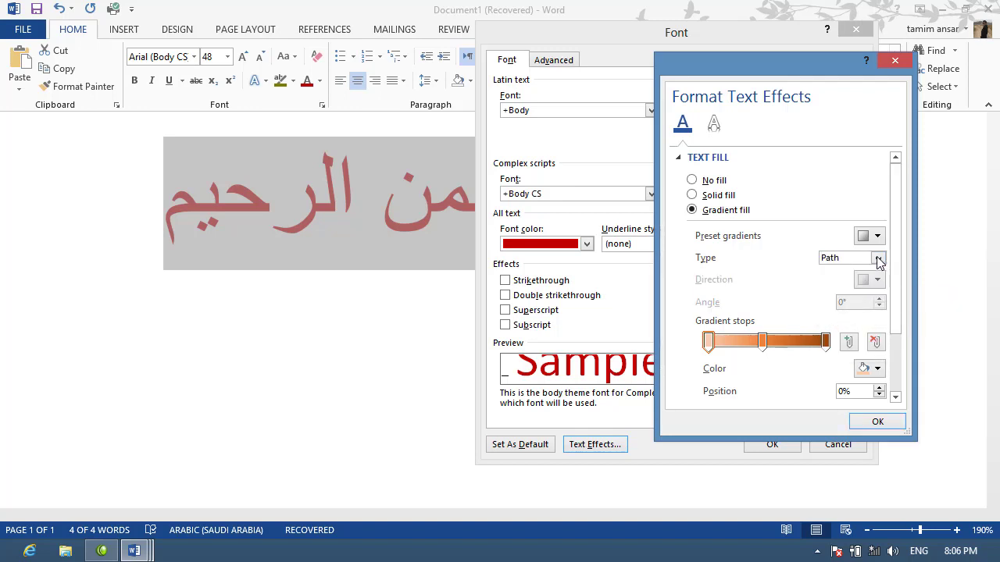
click(878, 259)
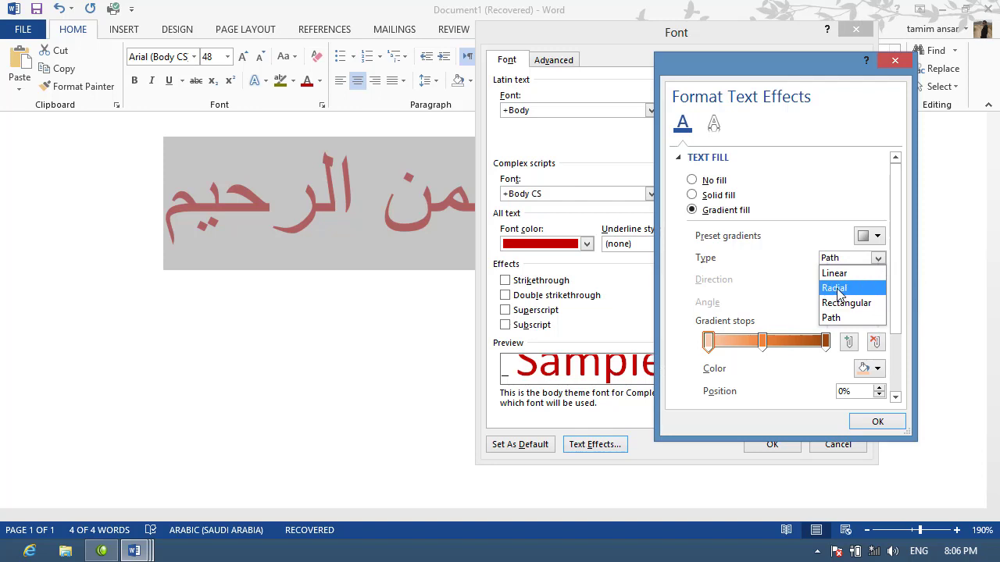
click(835, 288)
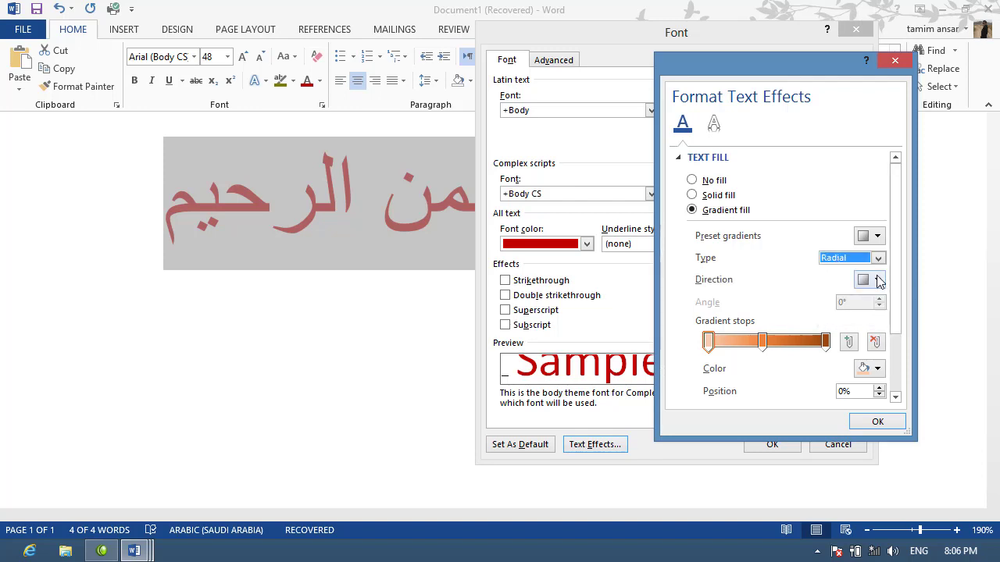
click(878, 281)
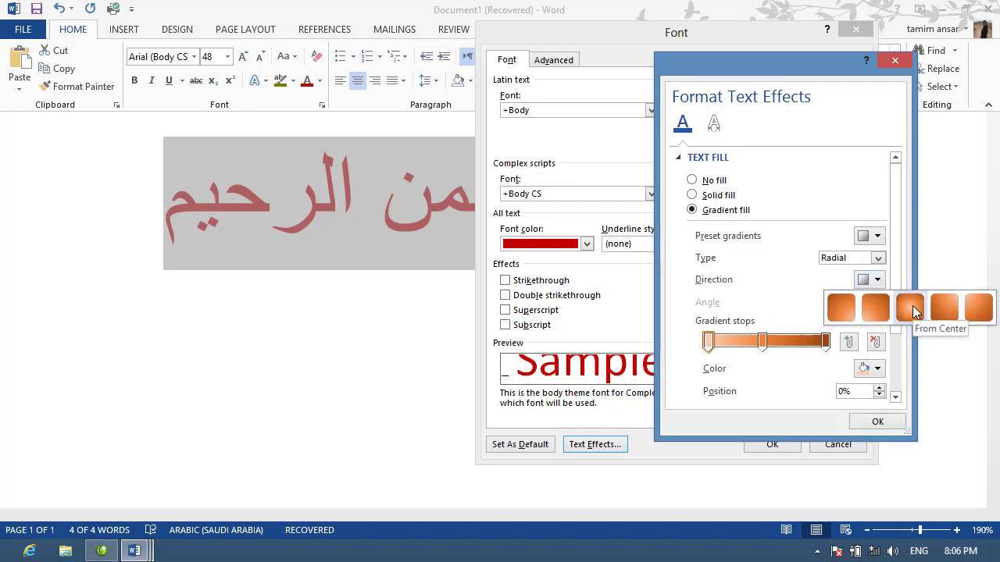
click(911, 305)
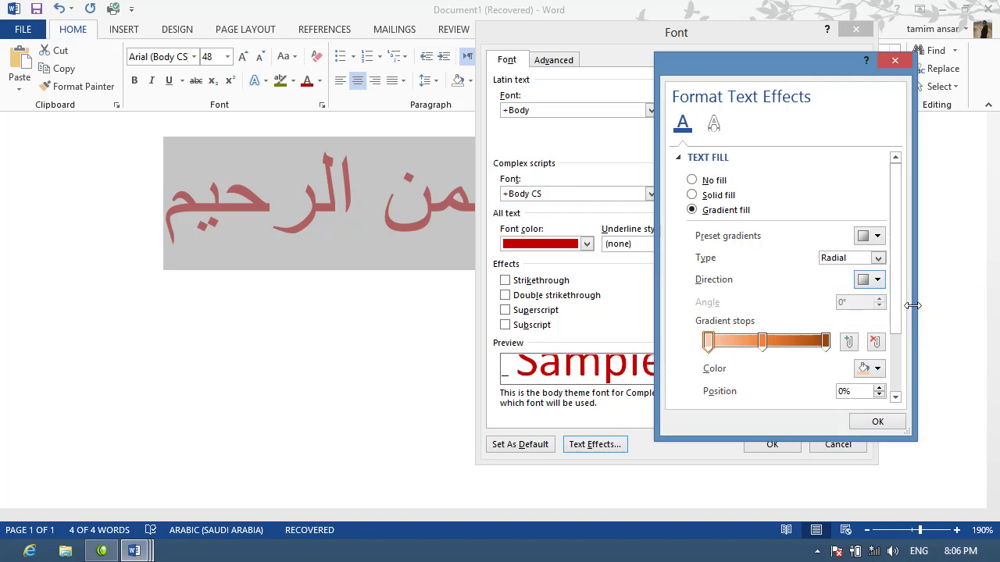
- Move the first gradient stop to 20%
click(764, 342)
click(708, 344)
click(763, 344)
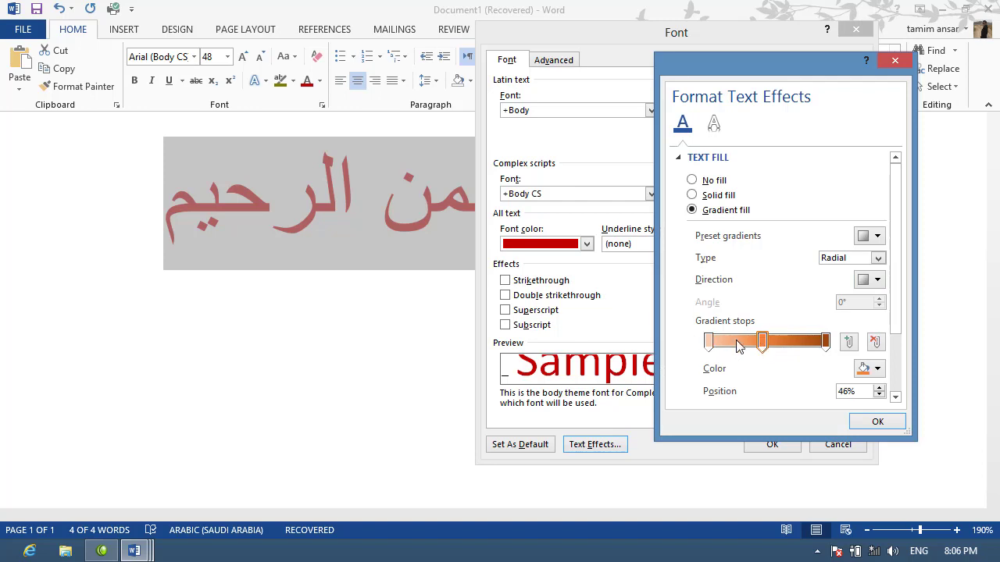
click(709, 344)
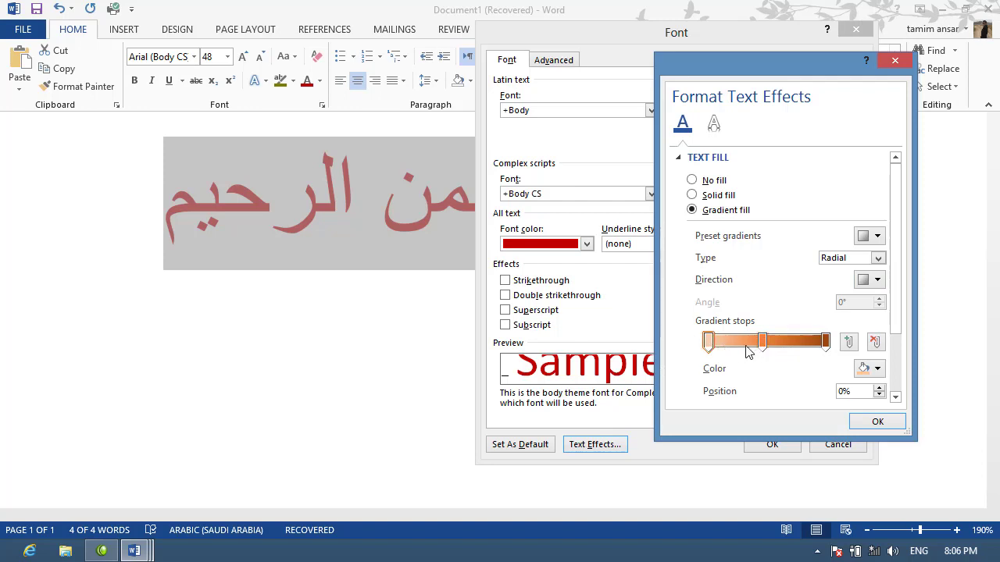
drag(708, 344, 732, 344)
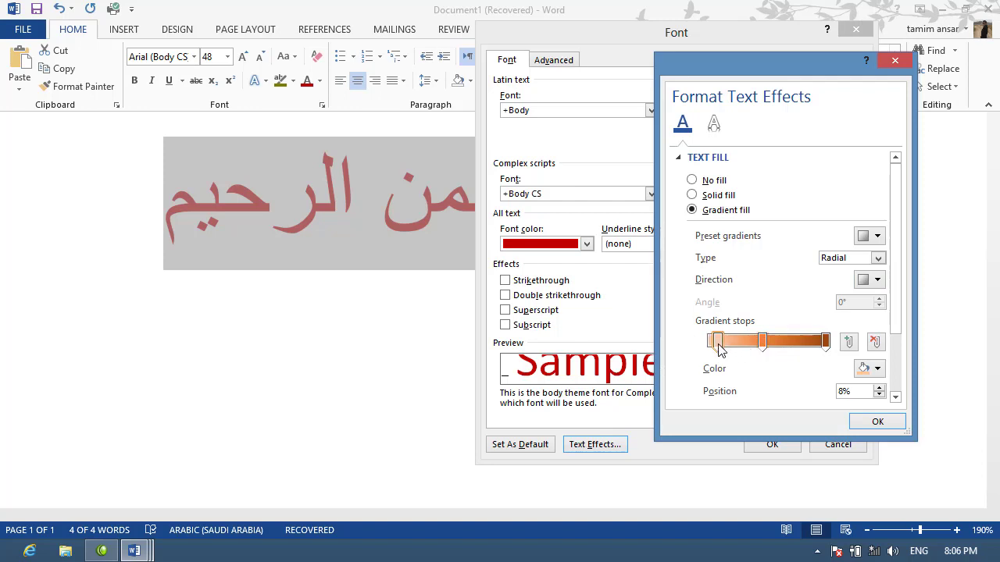
- Make the middle gradient stop dark red and the final stop black
click(763, 344)
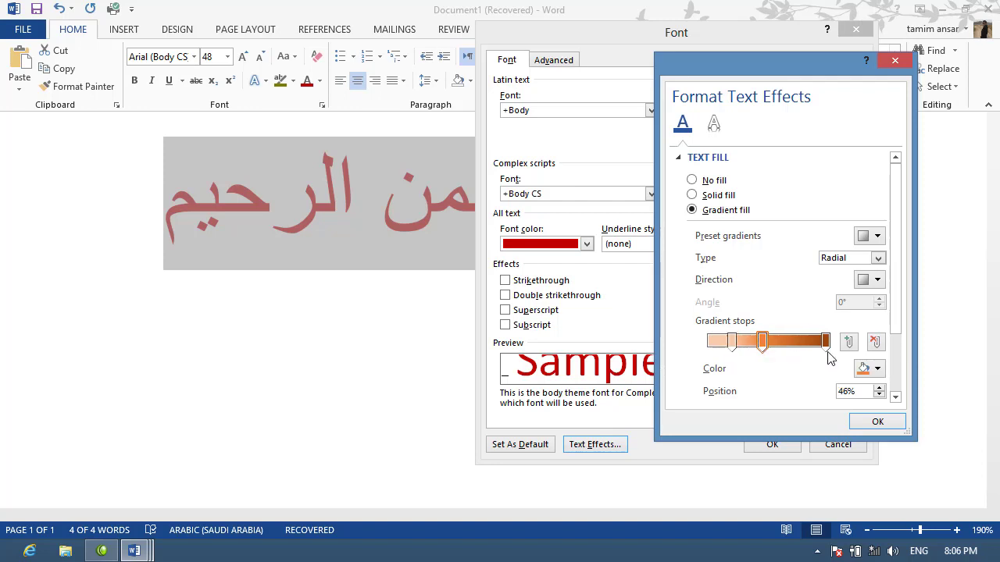
click(878, 369)
click(860, 491)
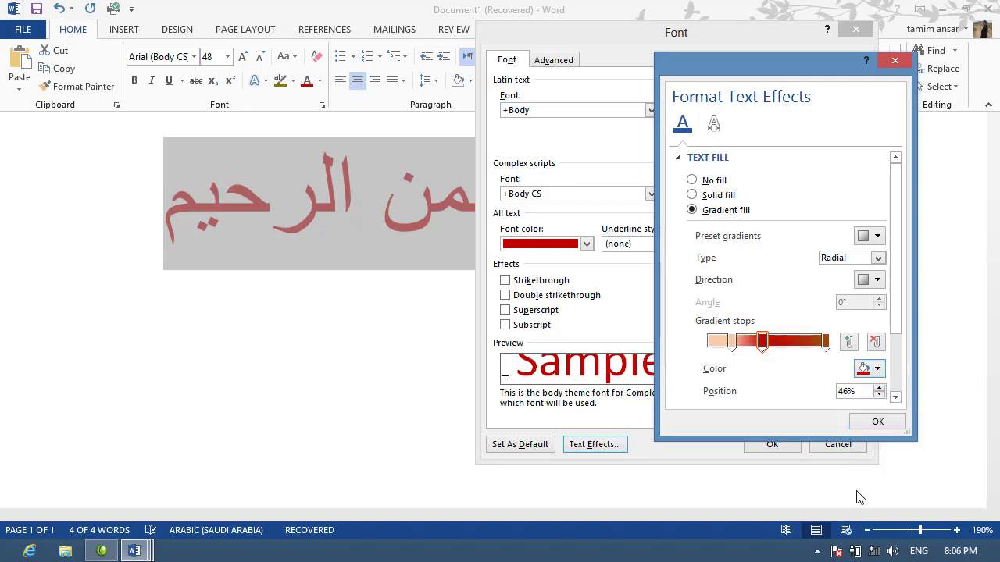
click(825, 343)
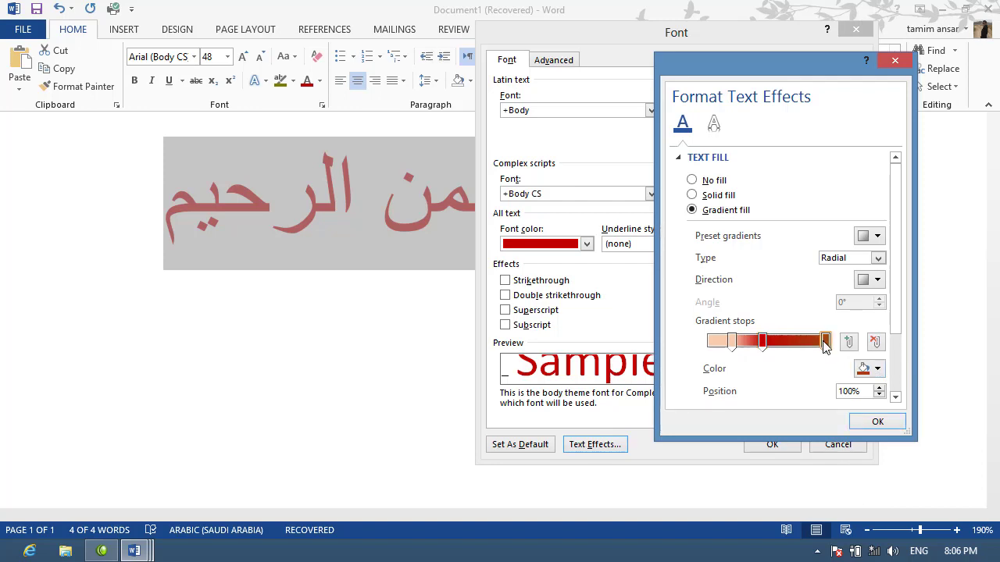
click(878, 369)
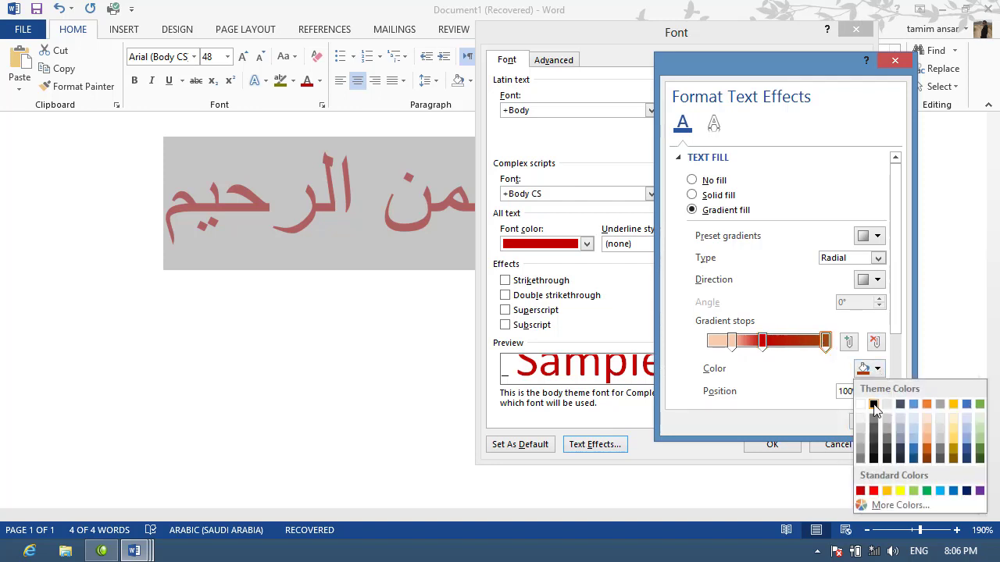
click(873, 405)
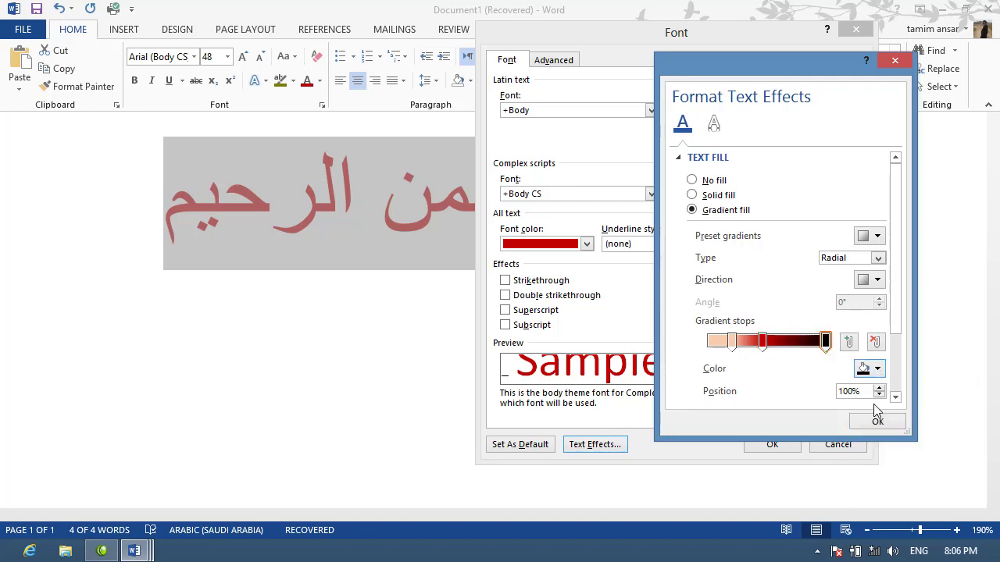
- Add a yellow gradient stop at 69% and apply the gradient fill to the text
click(796, 342)
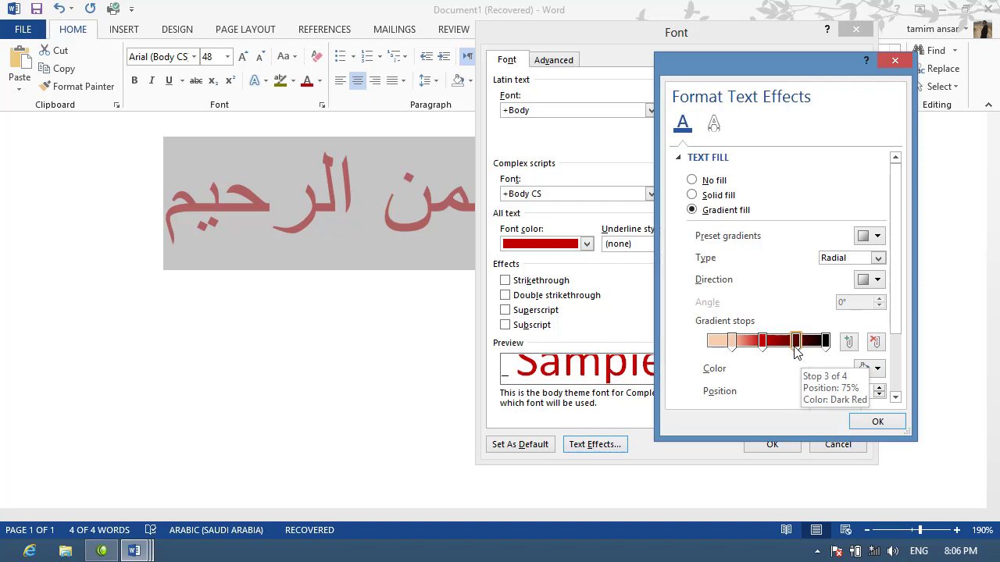
click(877, 345)
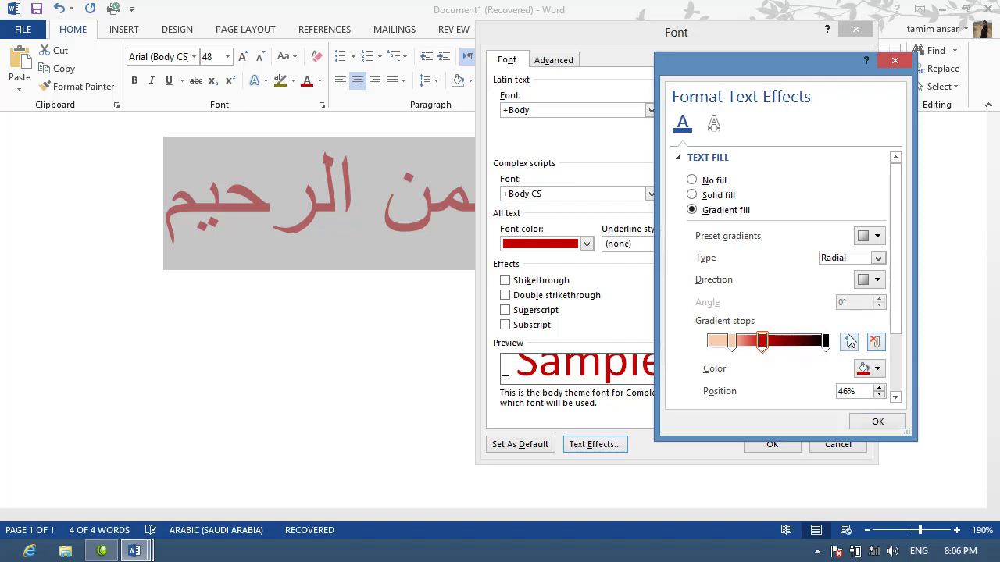
click(848, 343)
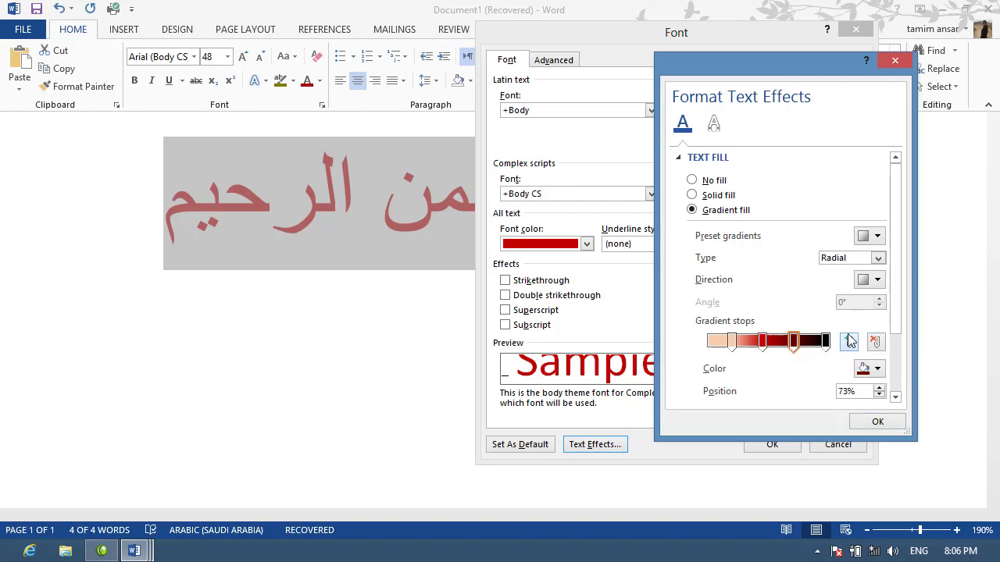
click(877, 369)
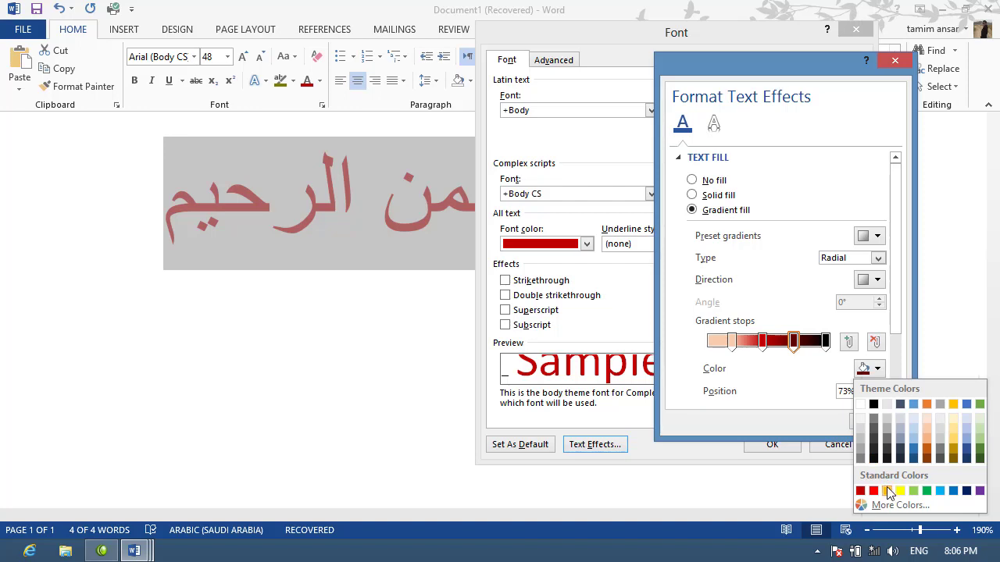
click(900, 490)
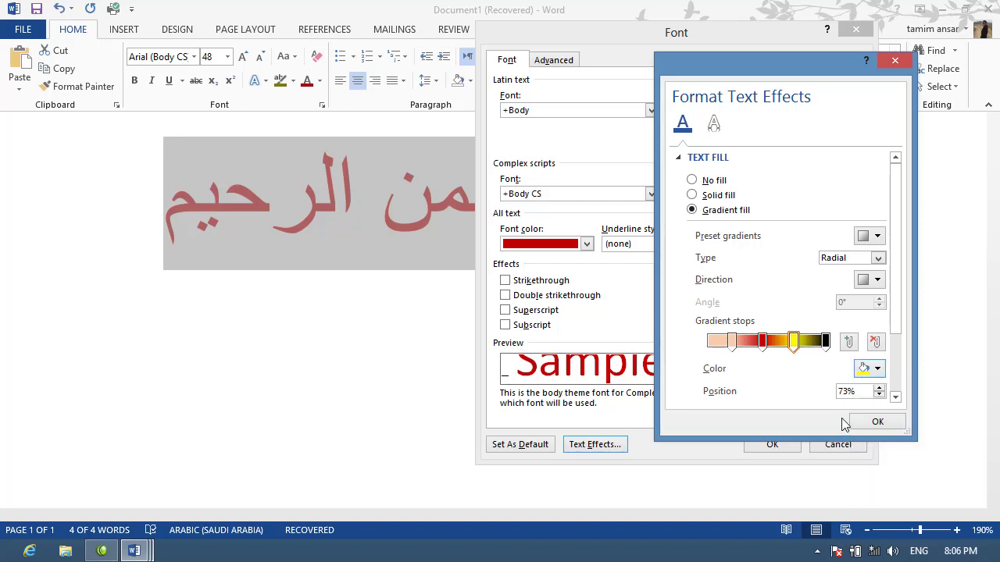
click(879, 387)
click(879, 388)
click(879, 388)
click(879, 387)
click(878, 388)
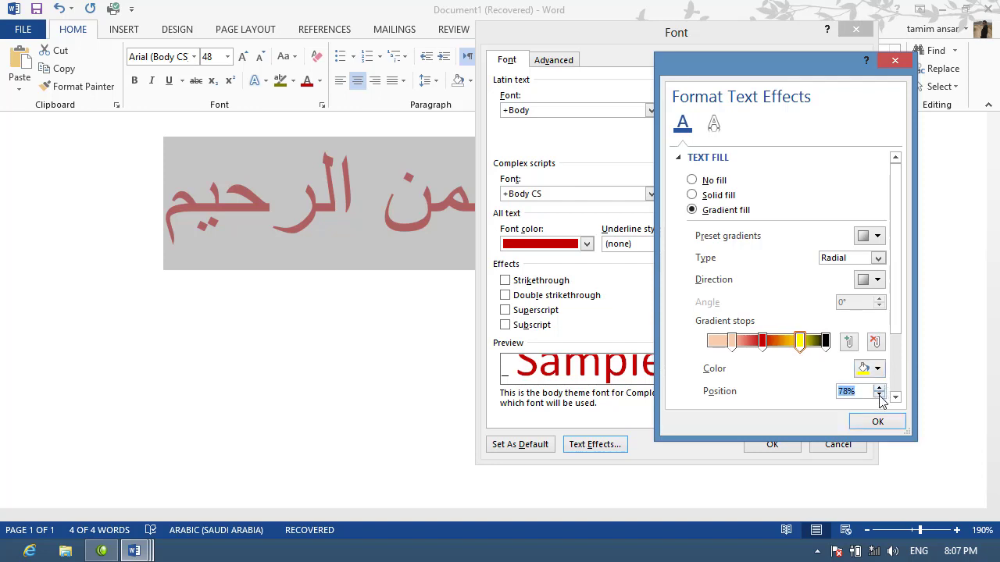
click(879, 396)
click(878, 395)
click(878, 395)
click(879, 395)
click(879, 395)
click(879, 396)
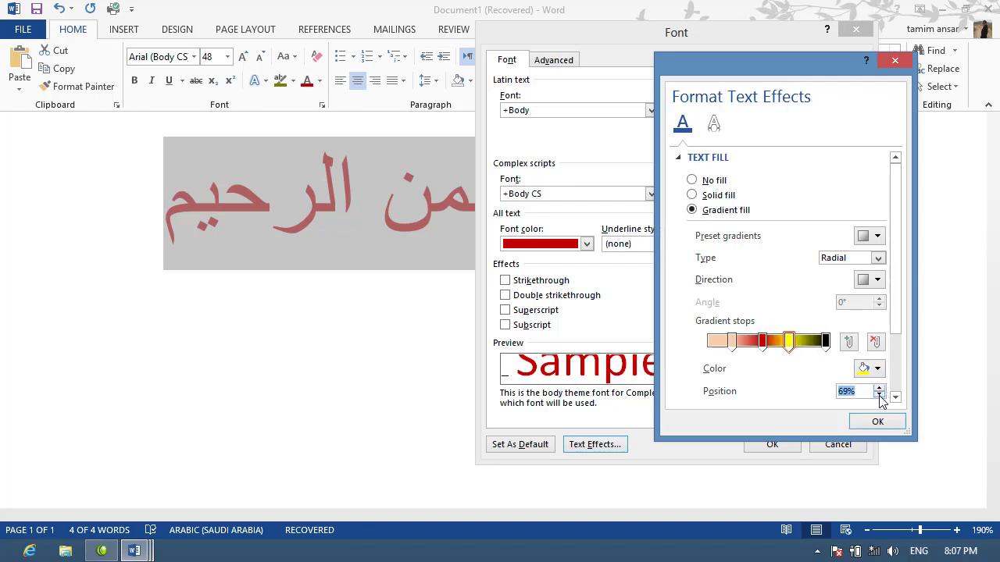
click(876, 421)
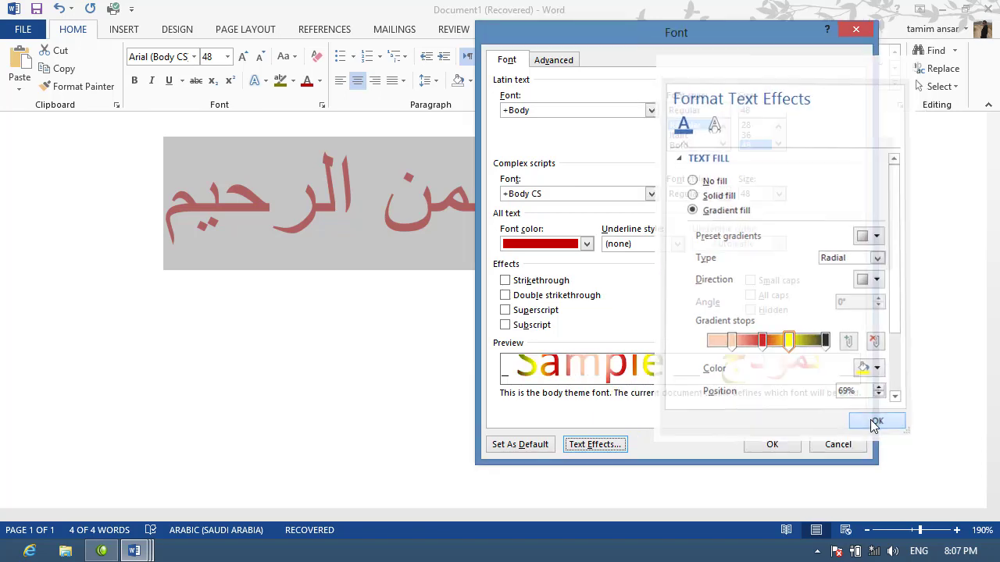
click(770, 445)
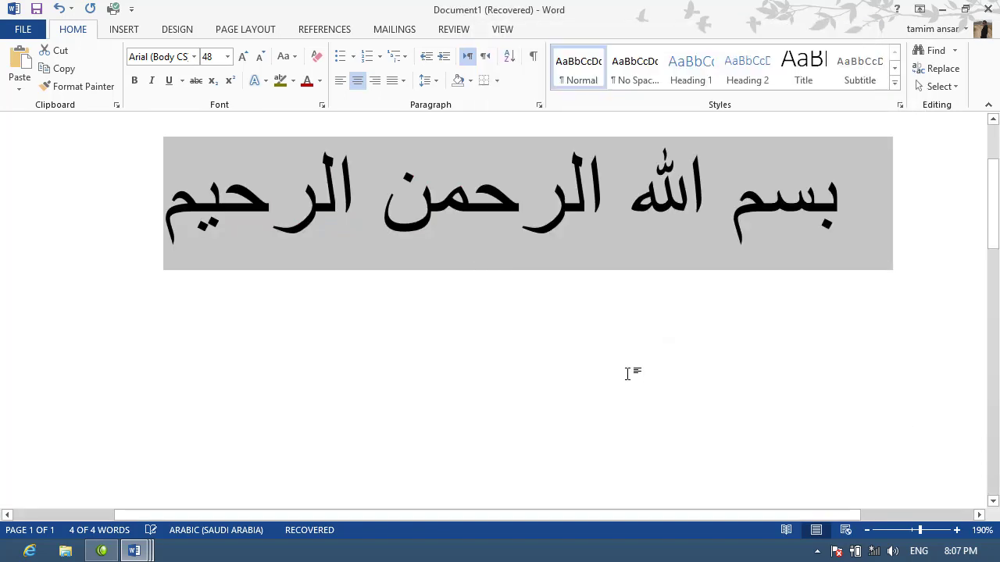
- Leave the Arabic text line and start a new, empty document, Document5
click(624, 371)
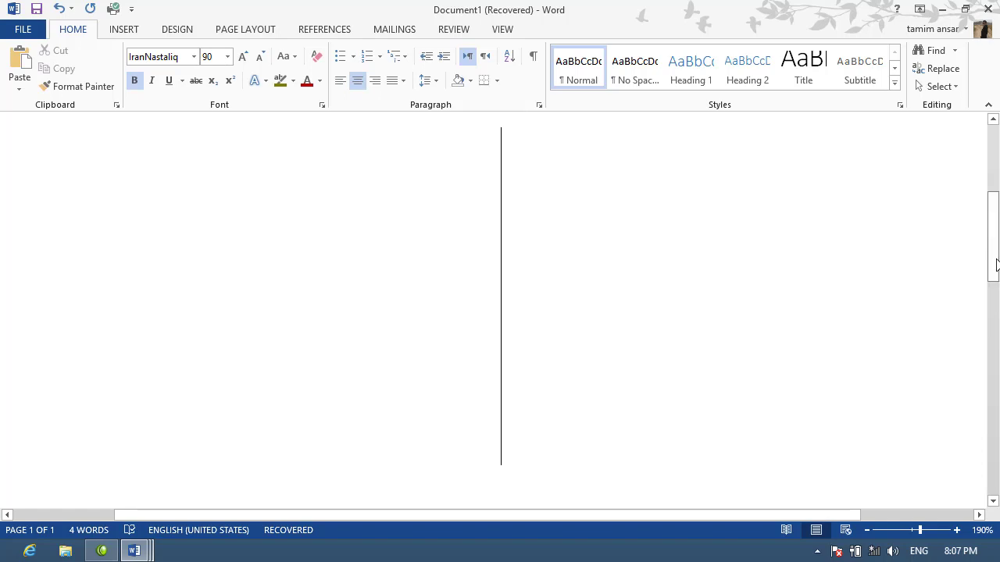
drag(993, 235, 998, 168)
key(BackSpace)
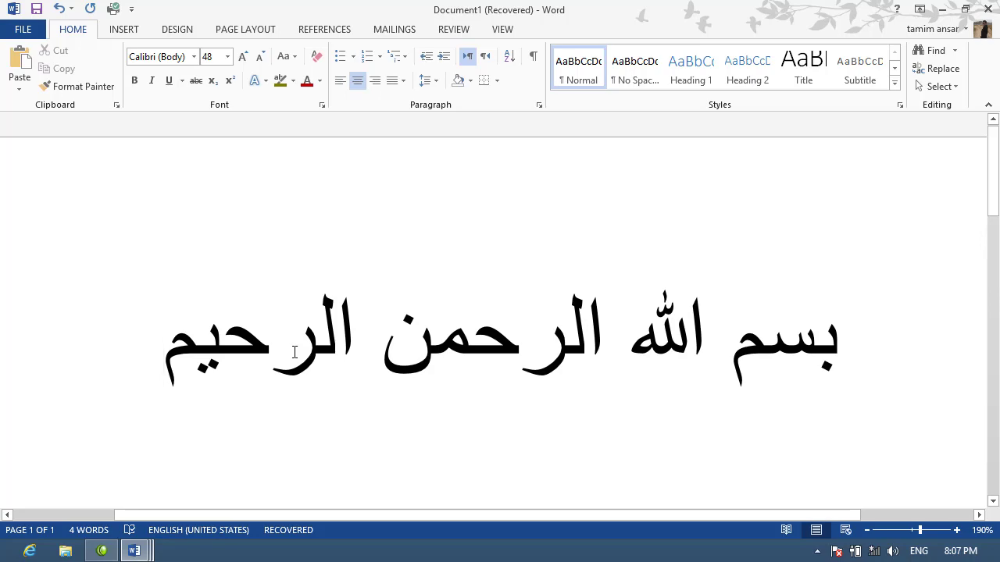
key(ctrl+n)
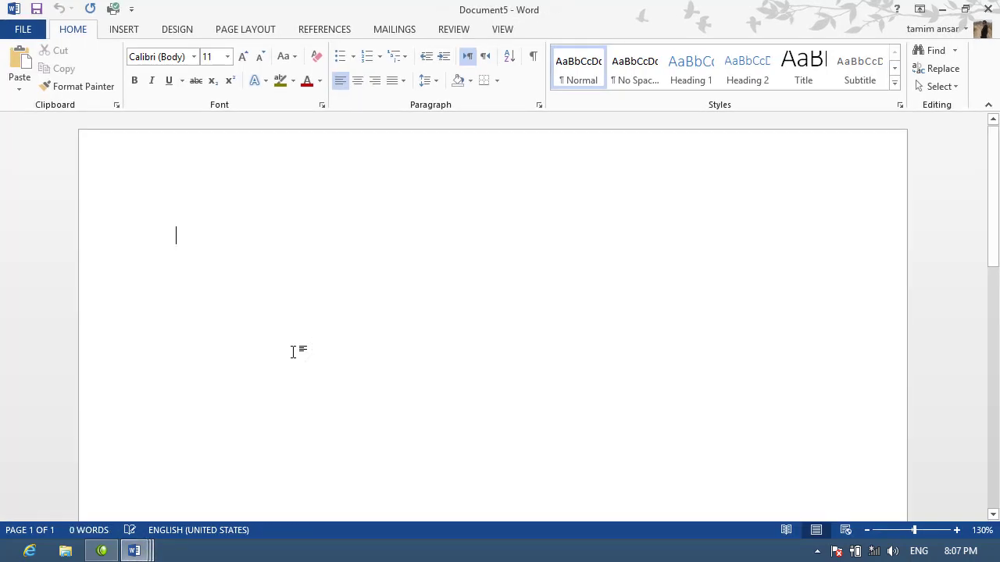
- Type FANOOS, select it, and enlarge it from 11 pt to 130 pt Calibri
text(f)
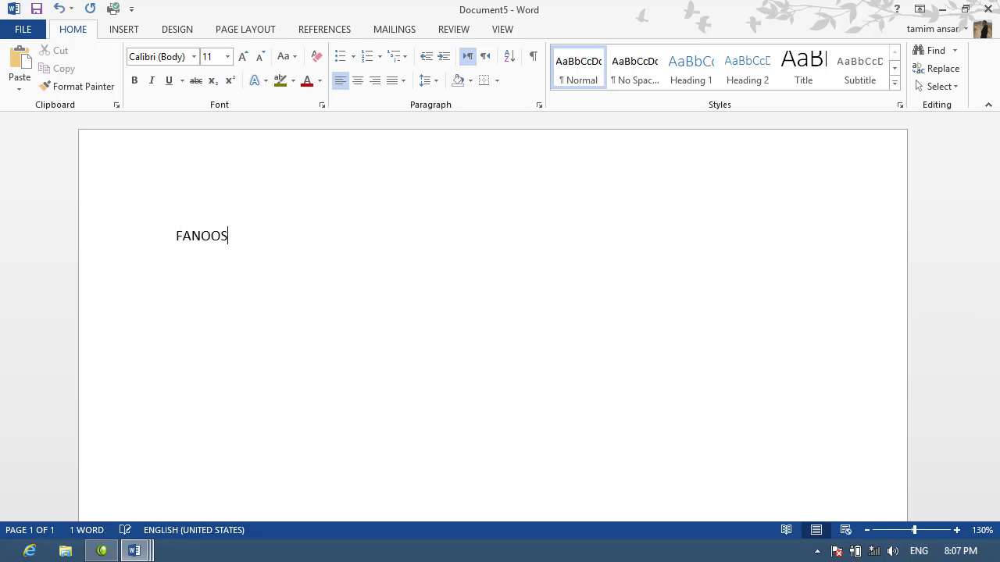
key(ctrl+a)
key(ctrl+shift+period)
key(ctrl+shift+period)
key(ctrl+shift+period)
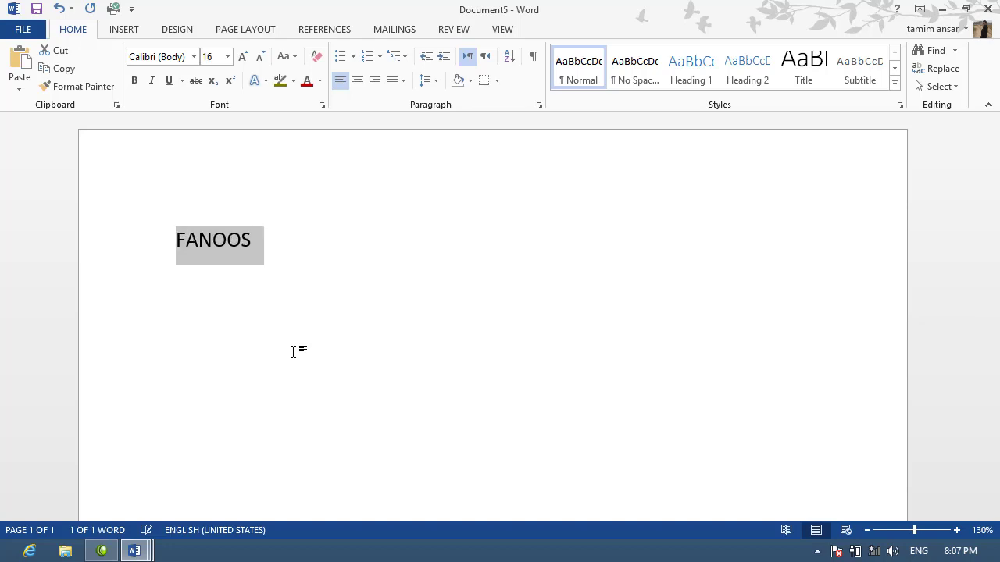
key(ctrl+shift+period)
key(ctrl+shift+period)
key(ctrl+shift+period)
key(ctrl+shift+period)
key(ctrl+shift+period)
key(ctrl+shift+period)
key(ctrl+shift+period)
key(ctrl+shift+period)
key(ctrl+shift+period)
key(ctrl+shift+comma)
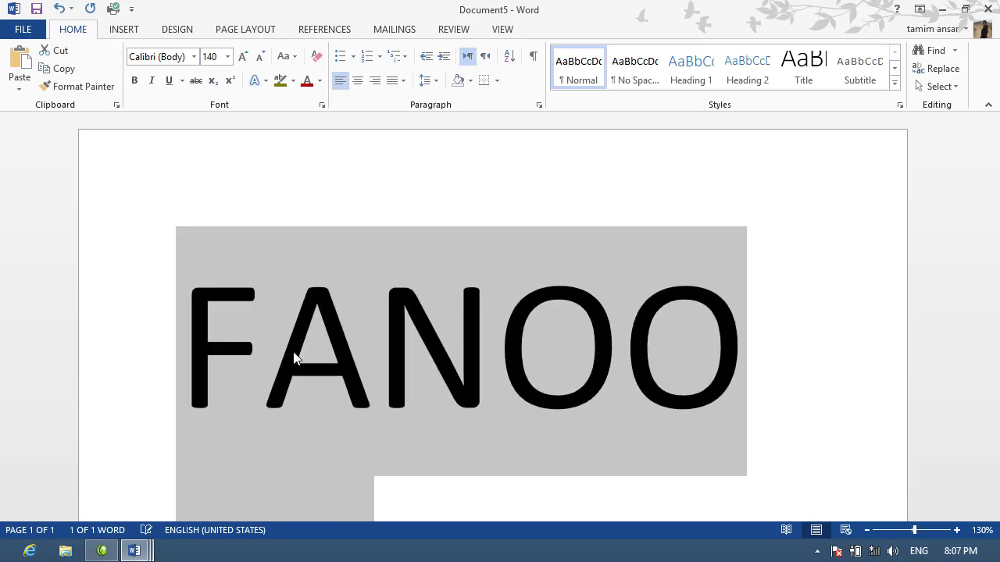
key(ctrl+shift+comma)
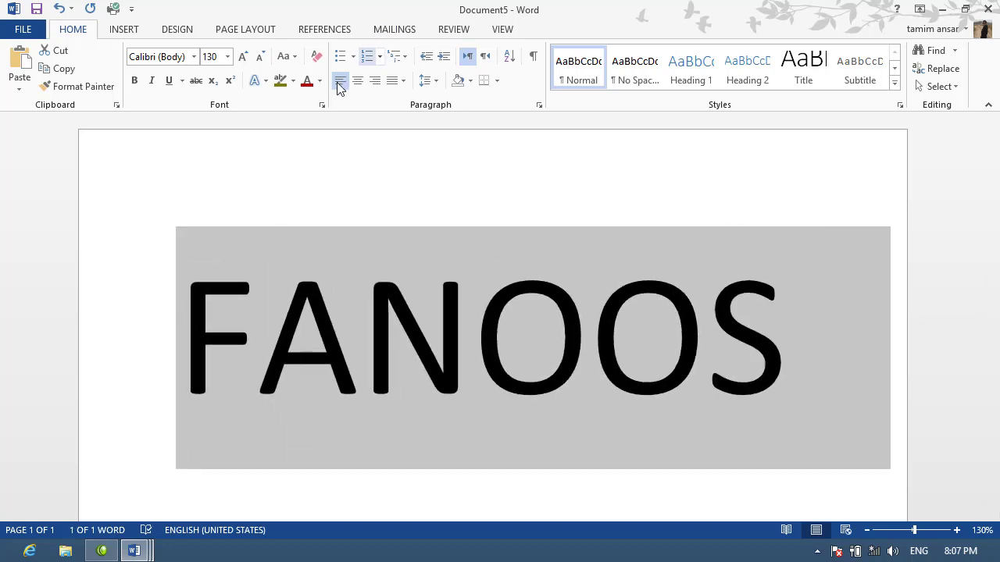
- Switch FANOOS's text fill to a radial preset gradient in Format Text Effects
click(323, 105)
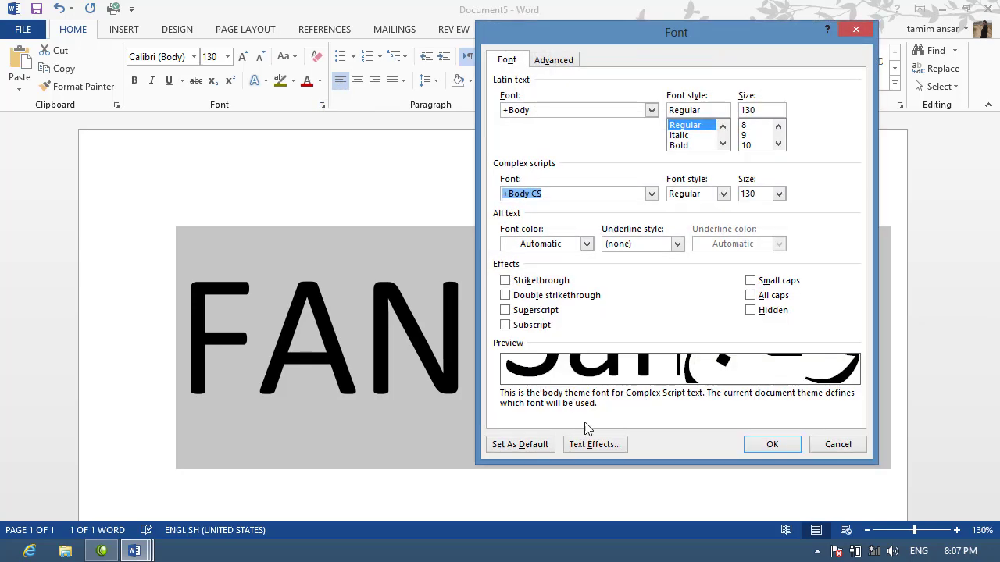
click(593, 444)
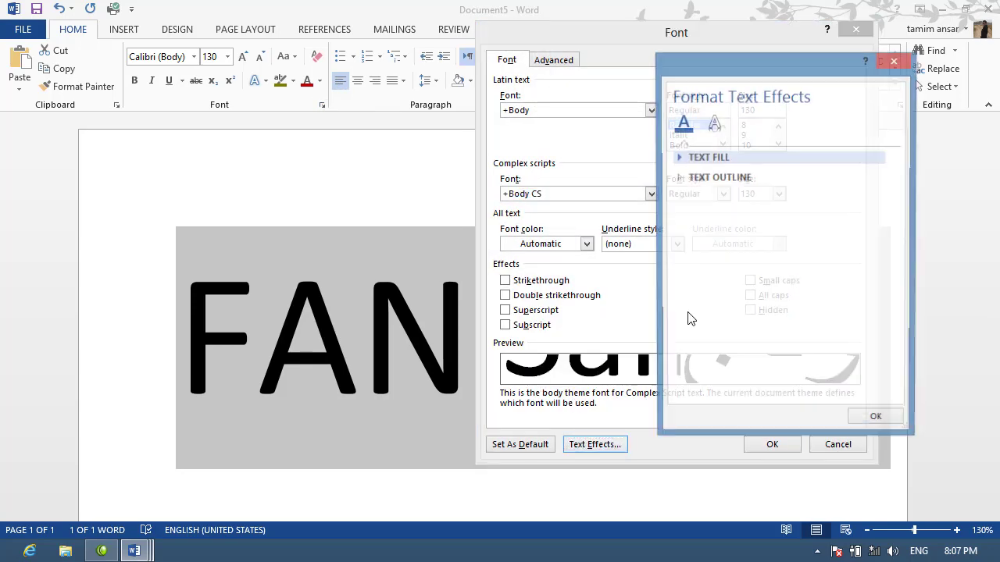
click(678, 157)
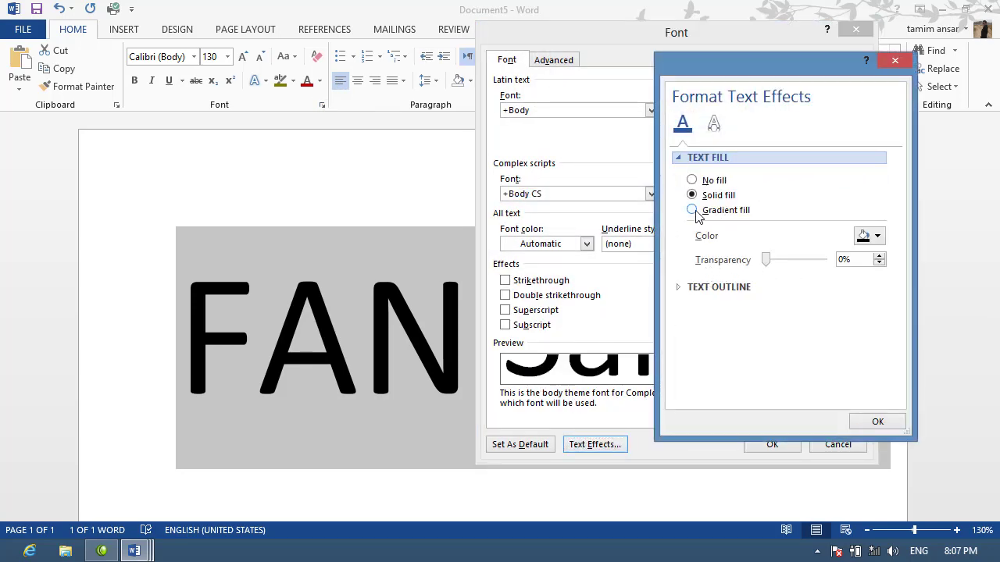
click(692, 210)
click(876, 235)
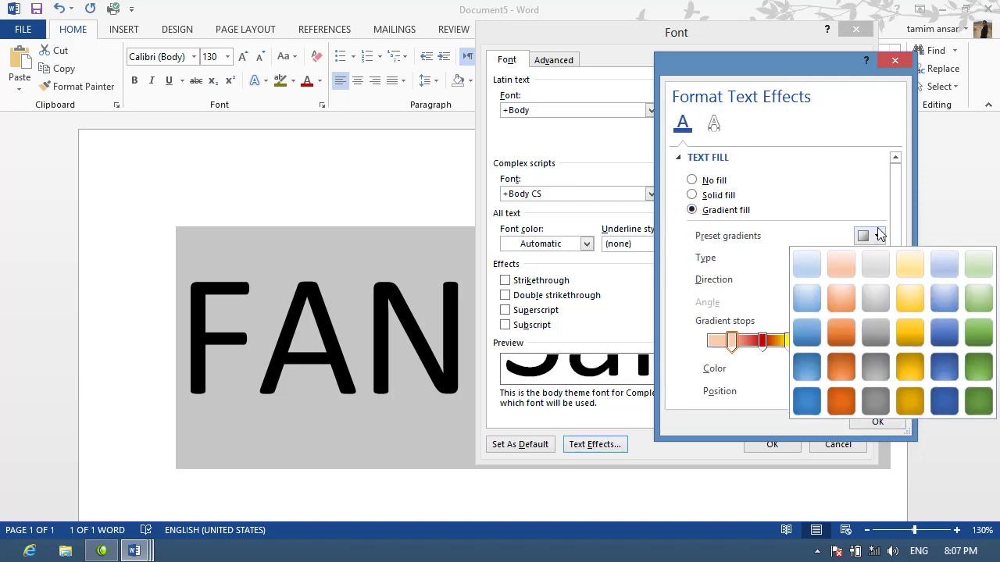
click(807, 370)
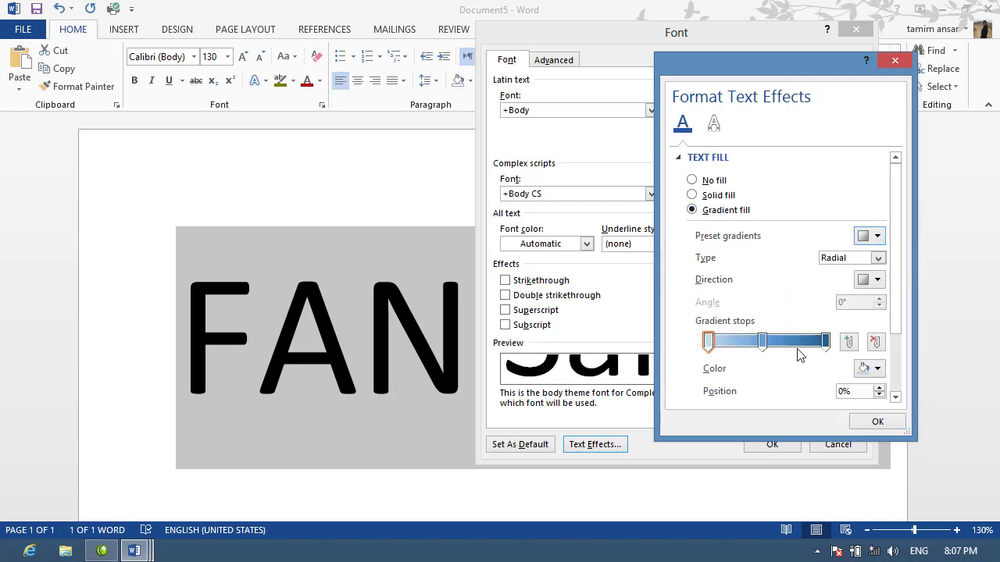
- Colour the gradient stops black, white and red, from first to last
click(708, 341)
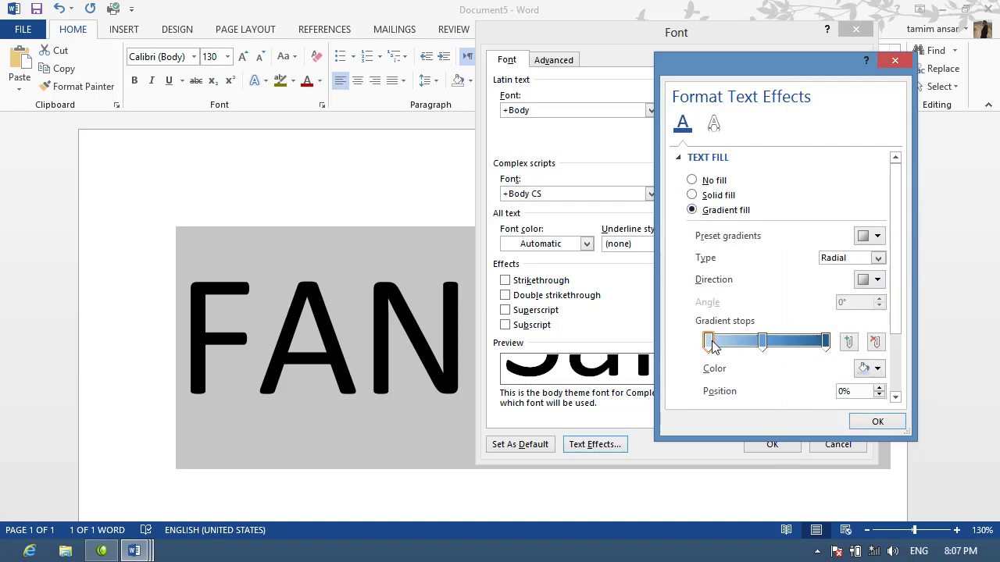
click(877, 370)
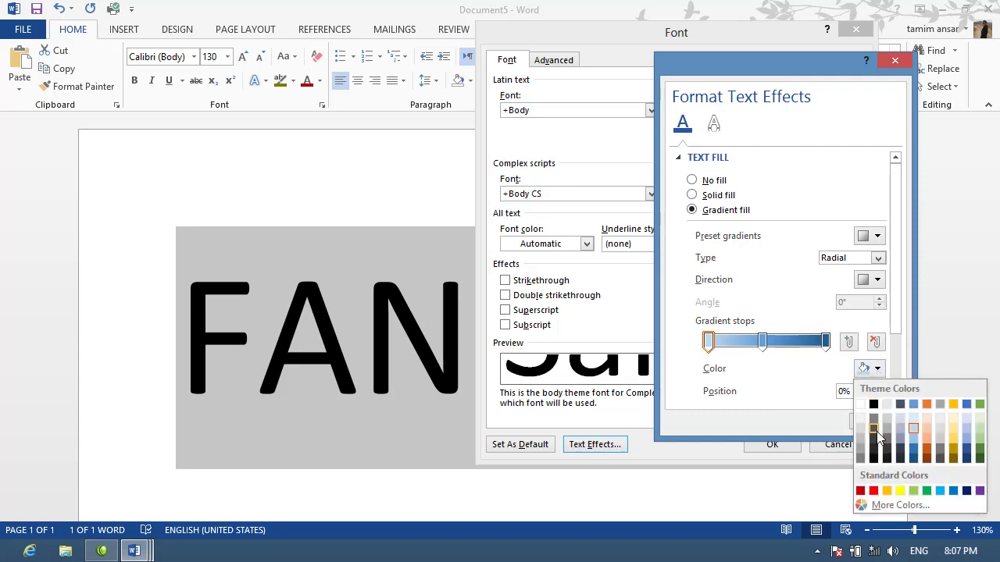
click(873, 405)
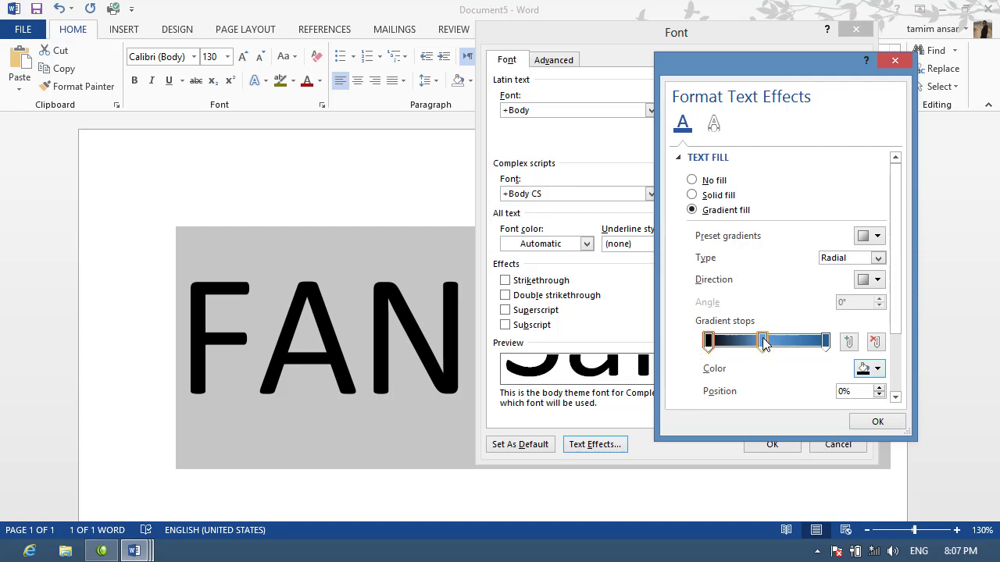
click(762, 342)
click(876, 370)
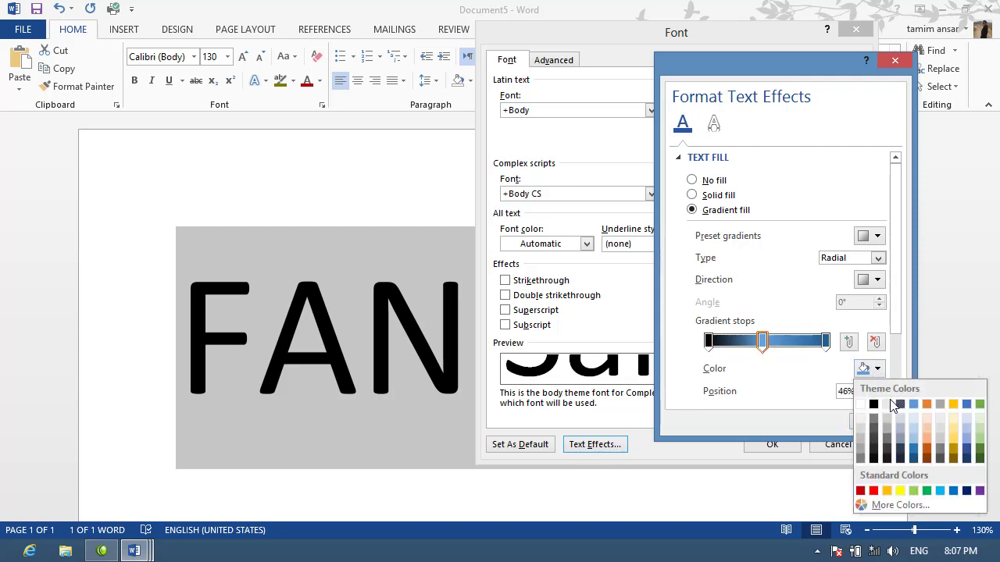
click(863, 406)
click(826, 342)
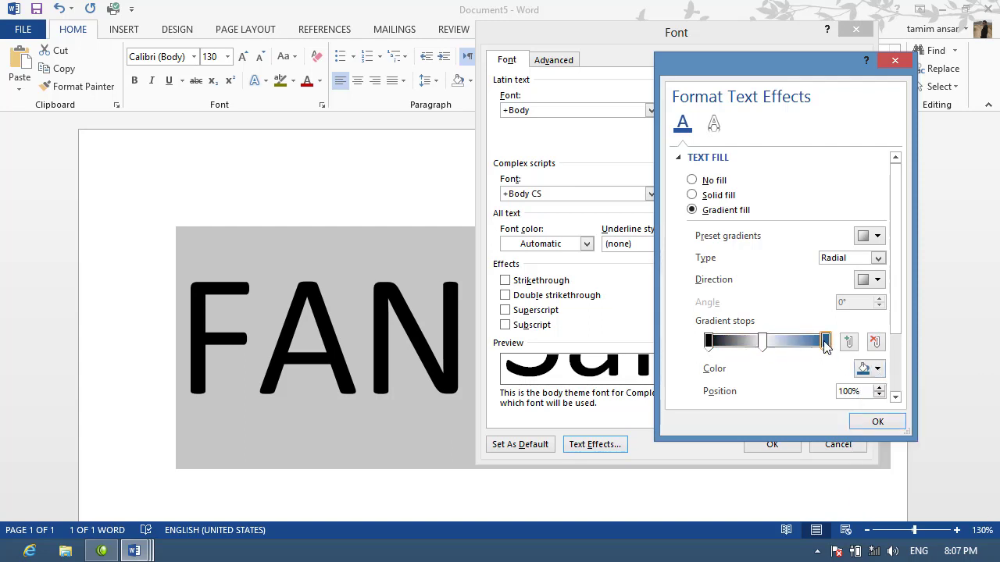
click(876, 369)
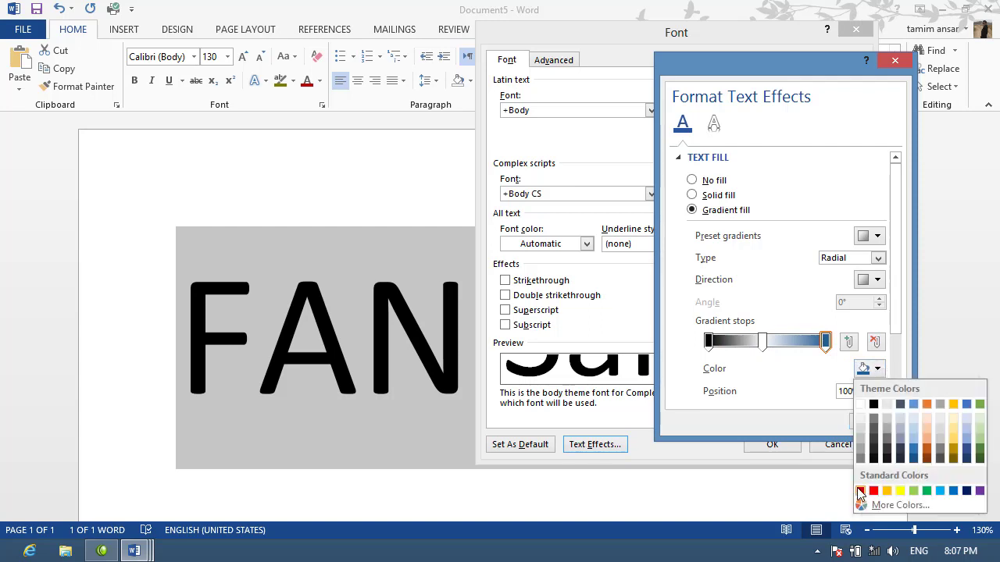
click(860, 490)
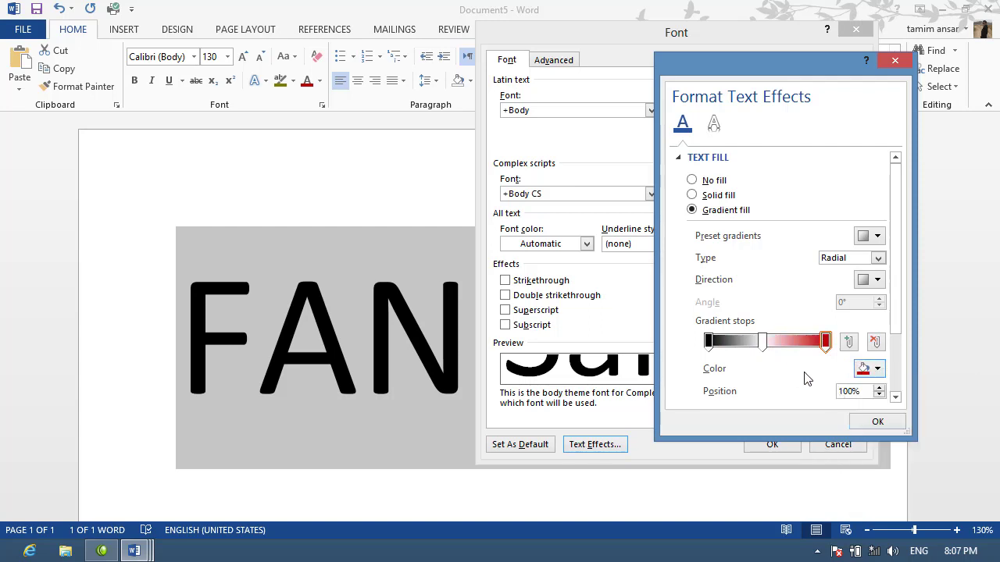
- Change the gradient type to linear with a 135° diagonal direction
click(872, 283)
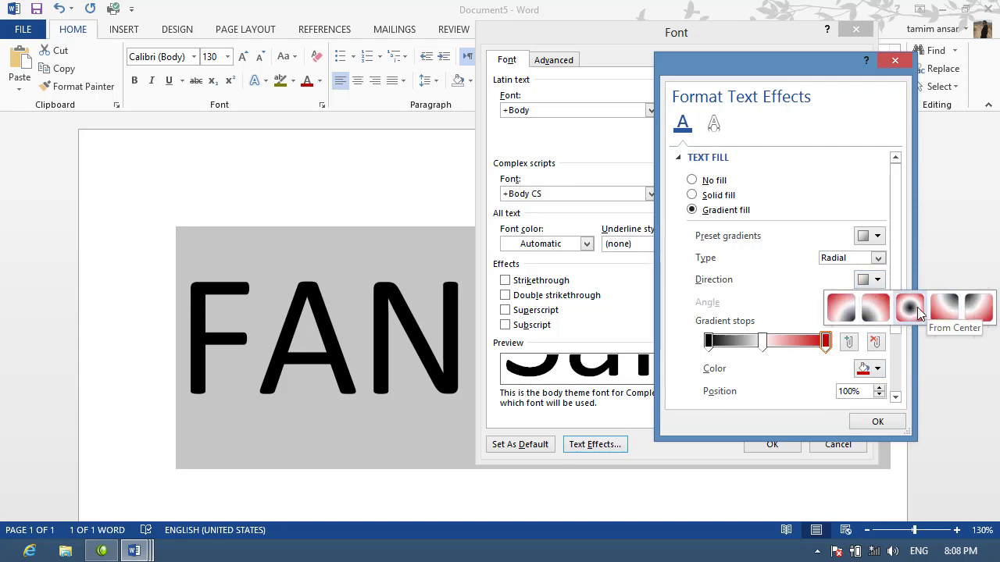
click(878, 259)
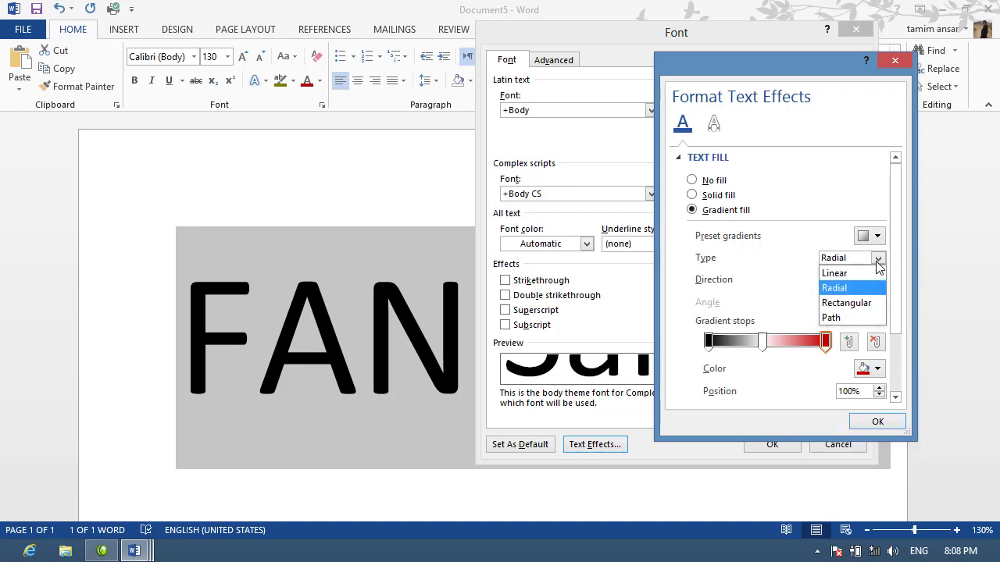
click(847, 273)
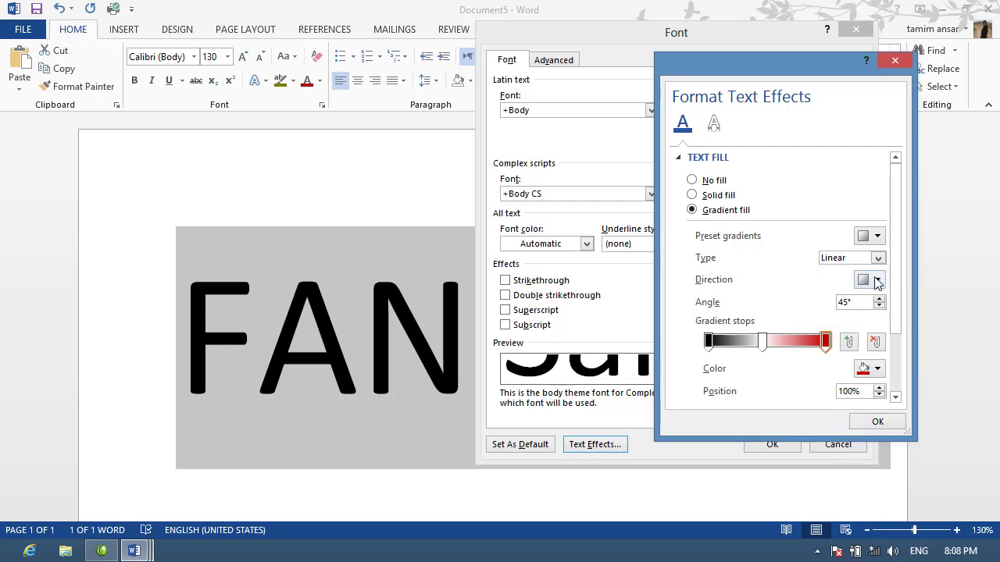
click(877, 280)
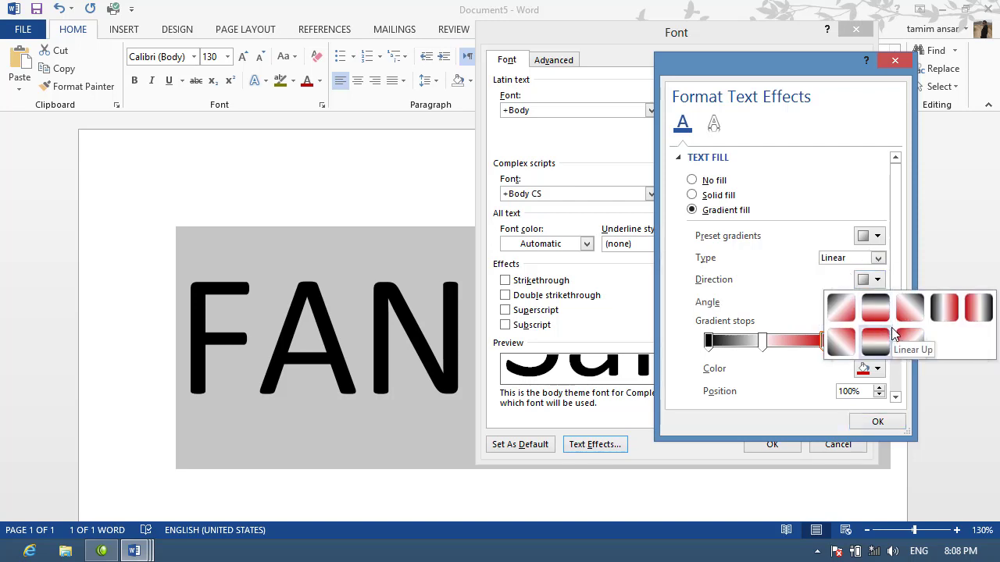
click(911, 307)
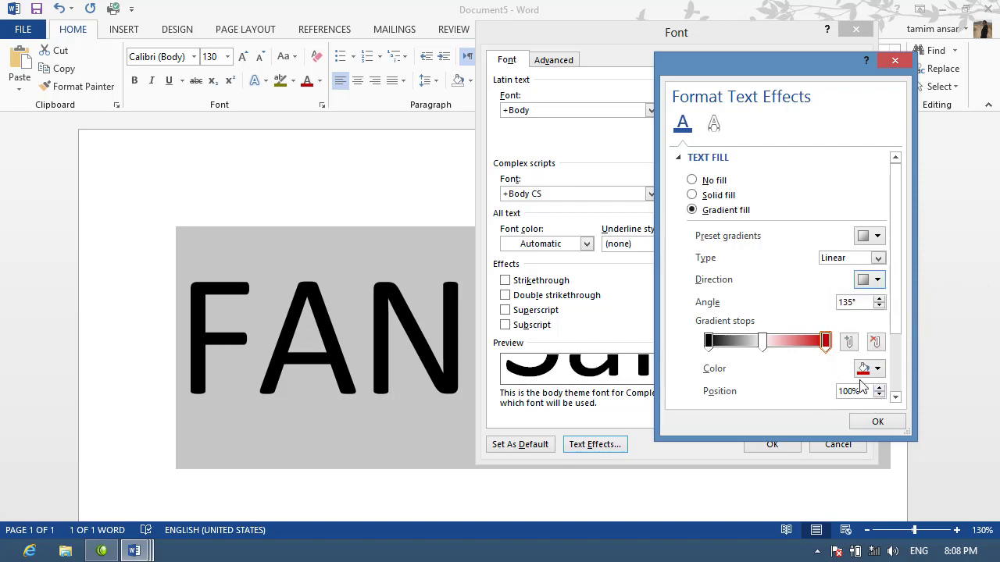
- Nudge the middle stop's position higher and apply the gradient to FANOOS
click(762, 341)
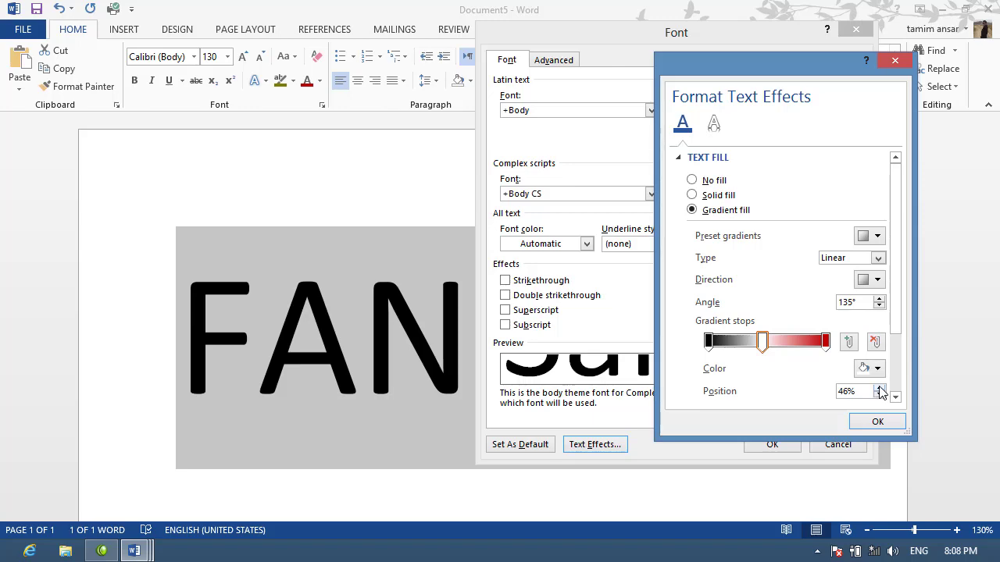
click(879, 390)
click(879, 390)
click(879, 390)
click(879, 390)
click(878, 423)
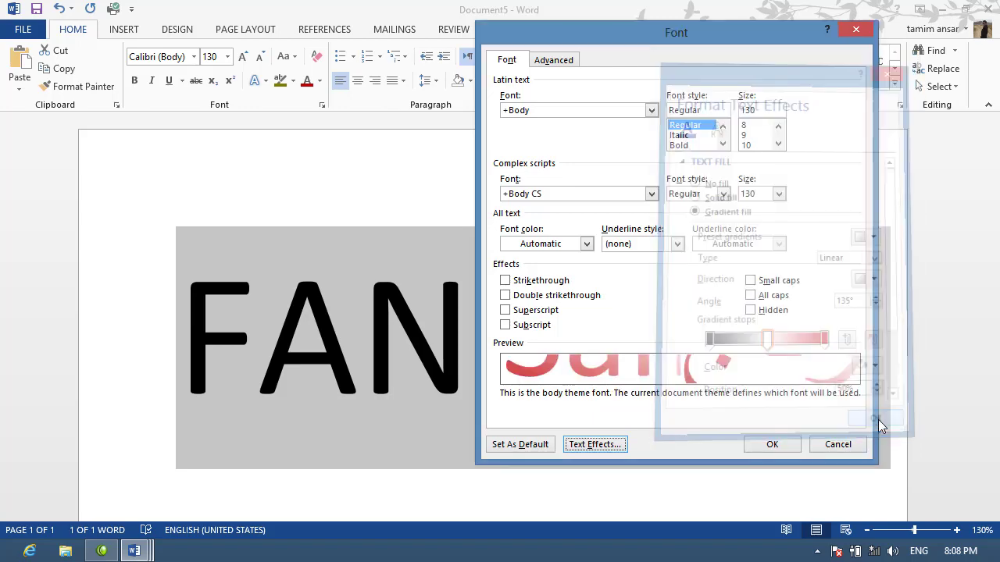
click(770, 447)
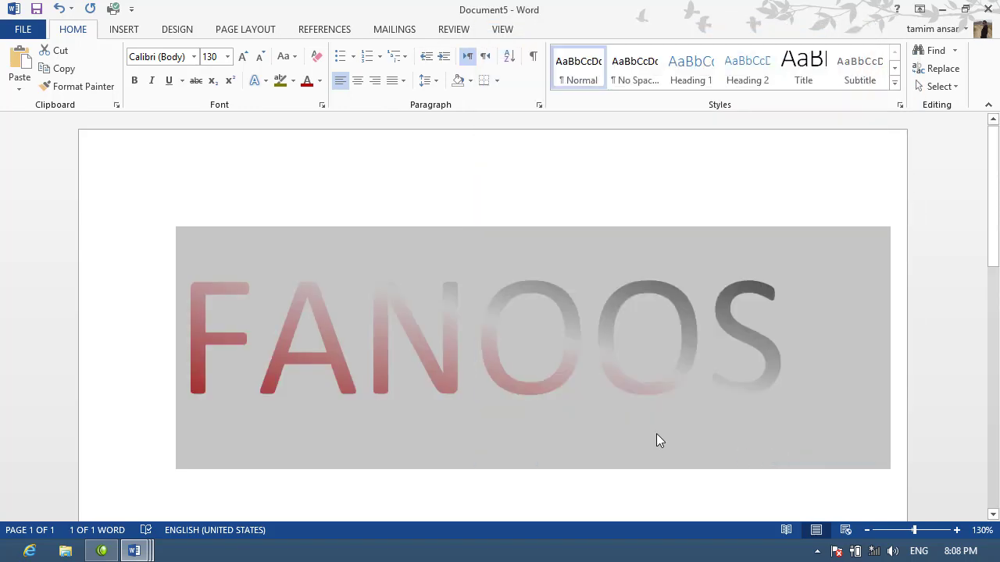
click(656, 433)
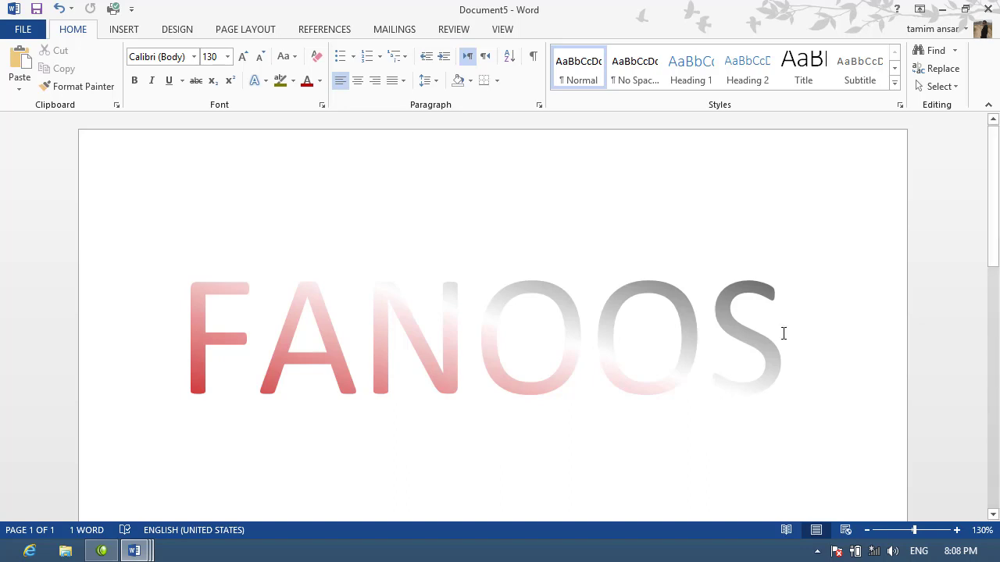
mouse_move(784, 333)
mouse_down()
mouse_move(529, 297)
mouse_move(186, 314)
mouse_up()
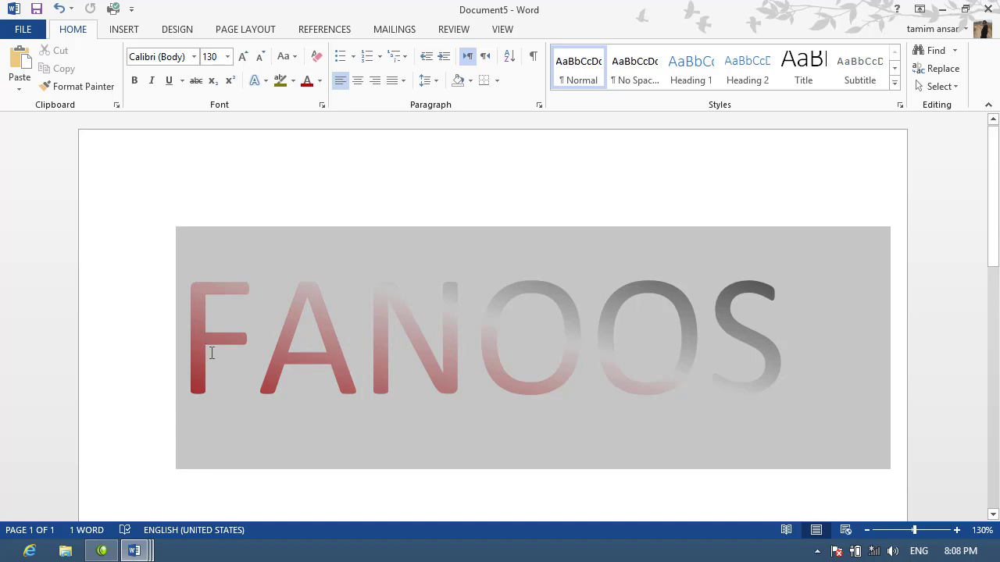
drag(211, 353, 211, 353)
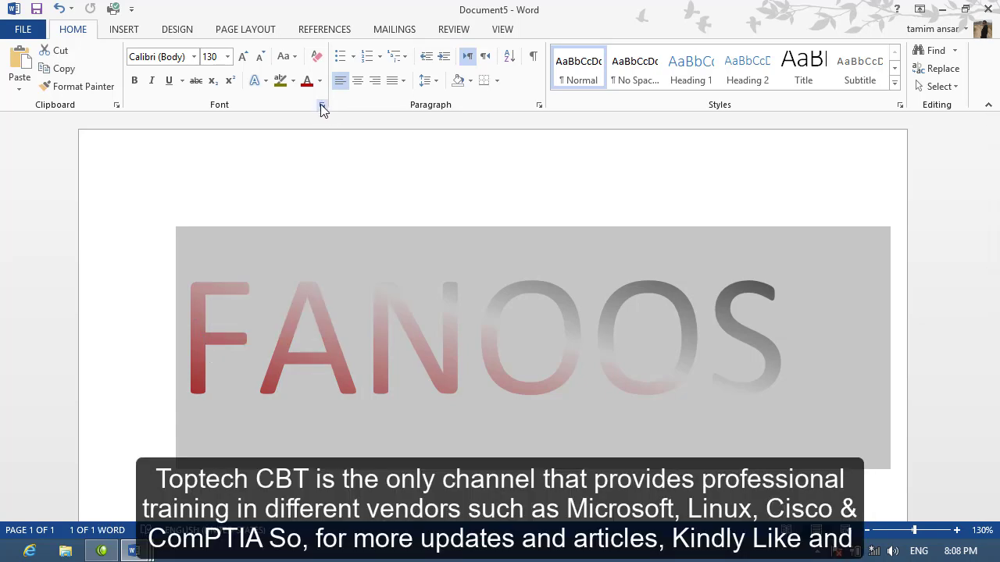
- Lower the first gradient stop's brightness to -27% and apply the change
click(321, 105)
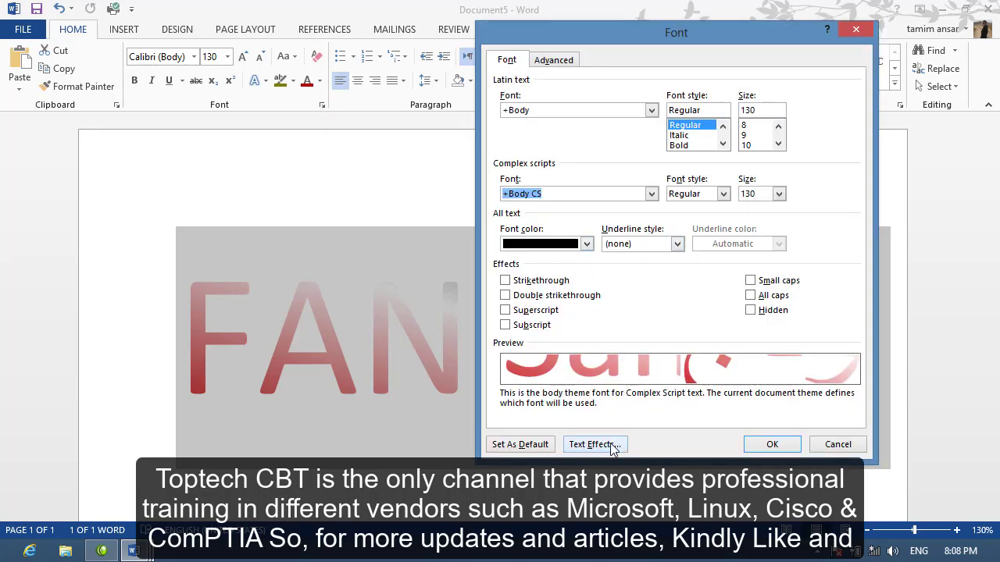
click(616, 445)
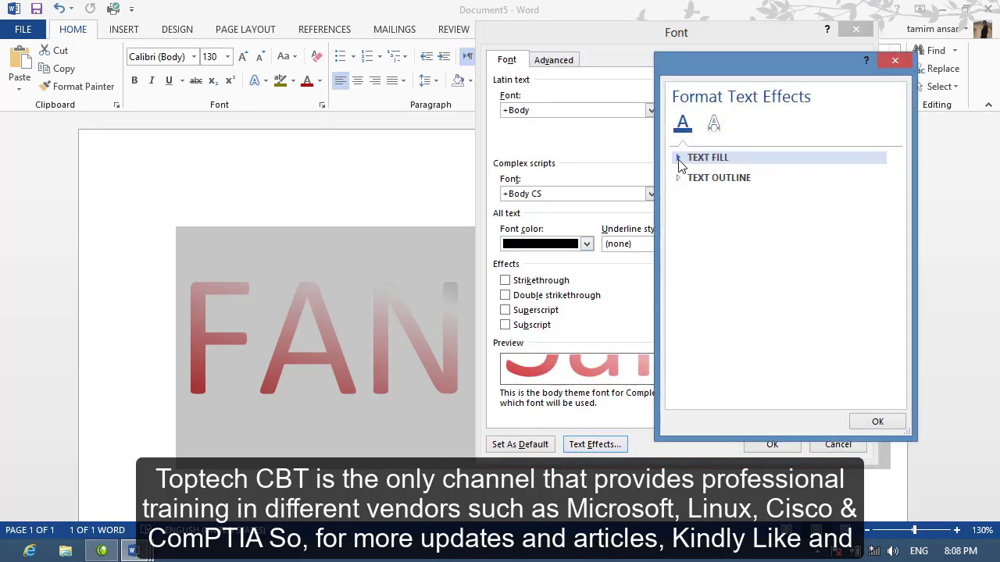
click(678, 160)
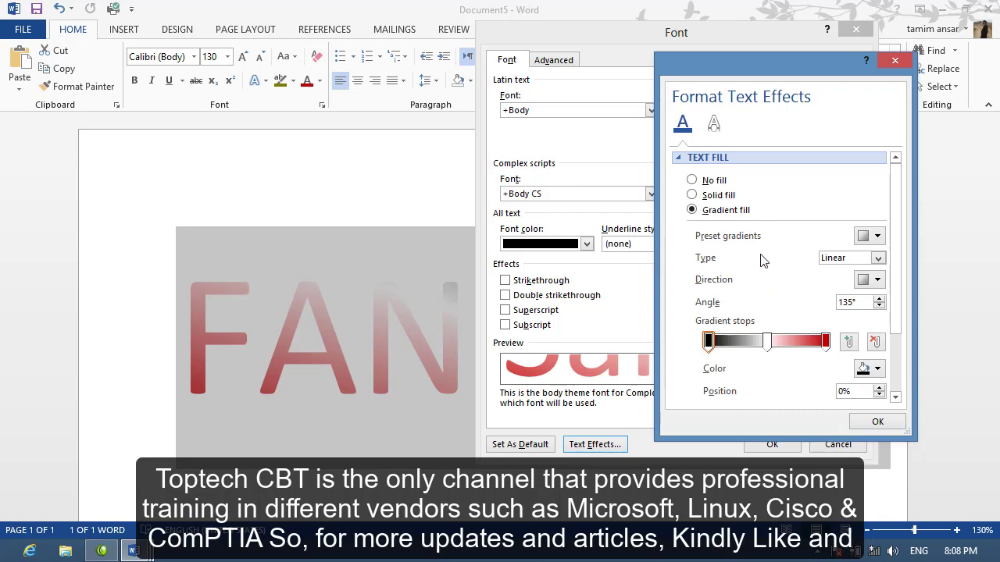
drag(896, 299, 900, 365)
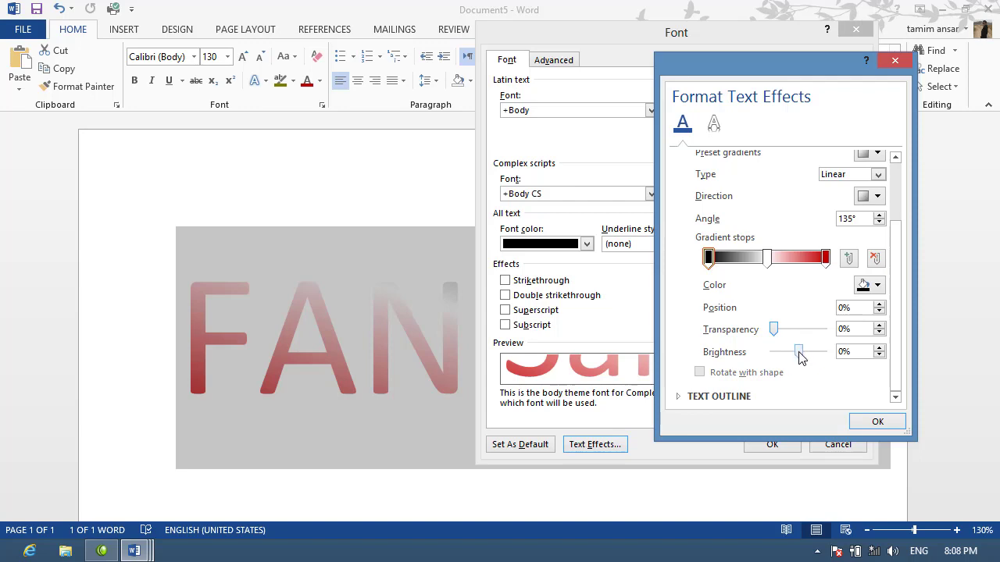
mouse_move(805, 357)
mouse_down()
mouse_move(821, 357)
mouse_move(772, 357)
mouse_move(794, 356)
mouse_up()
click(876, 422)
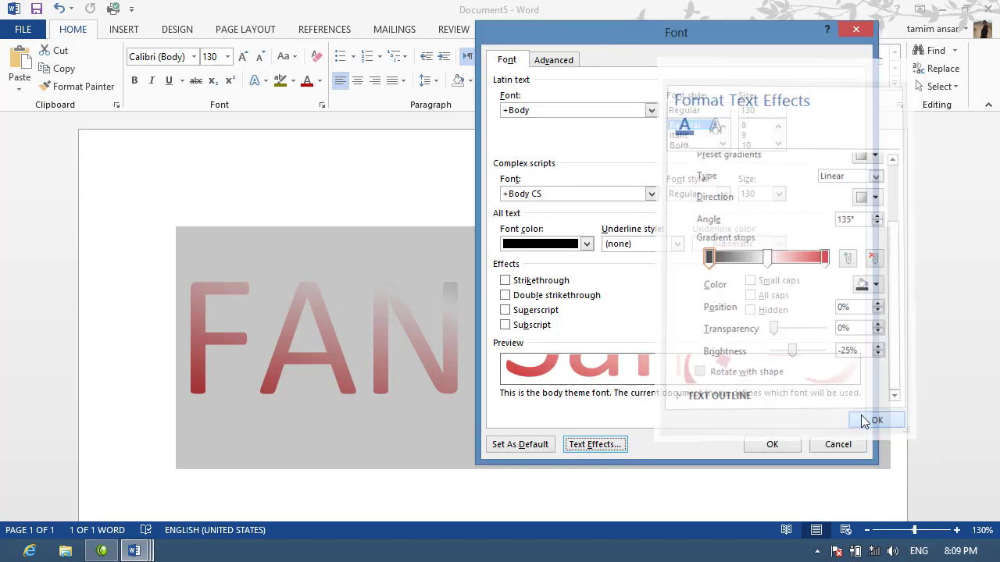
click(772, 444)
- Deselect to check the result, then reselect the whole word FANOOS
click(663, 378)
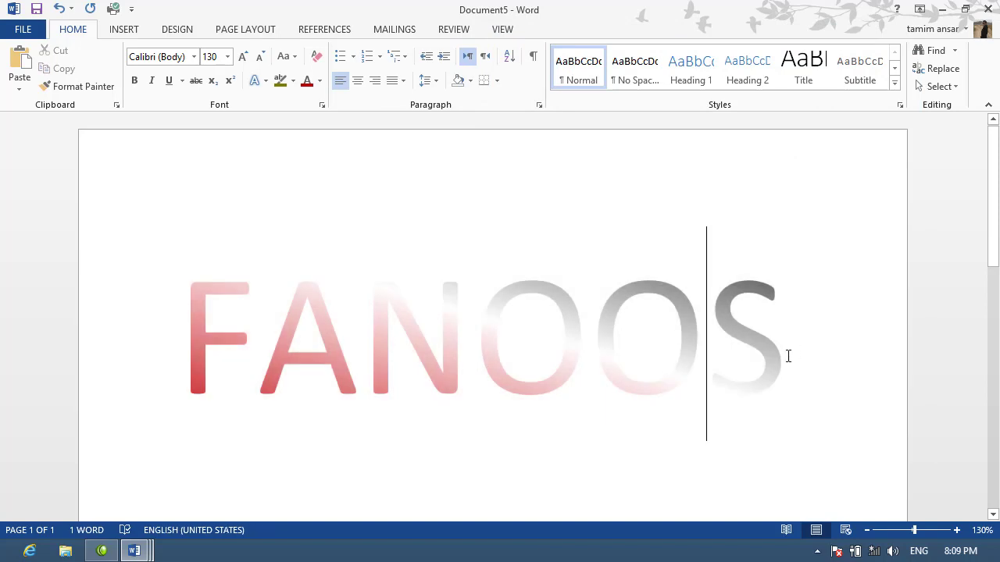
click(779, 355)
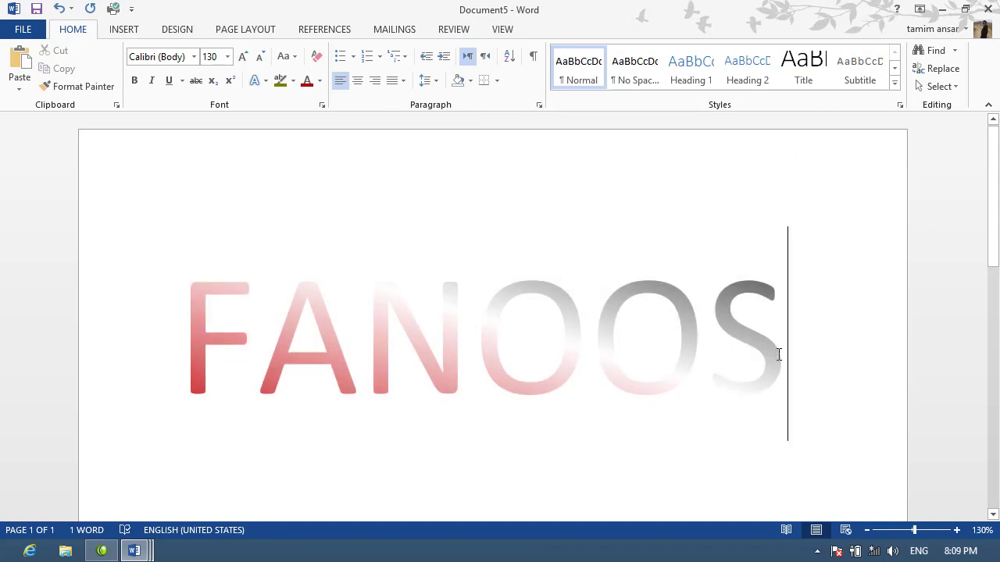
shift+click(631, 326)
drag(495, 250, 177, 204)
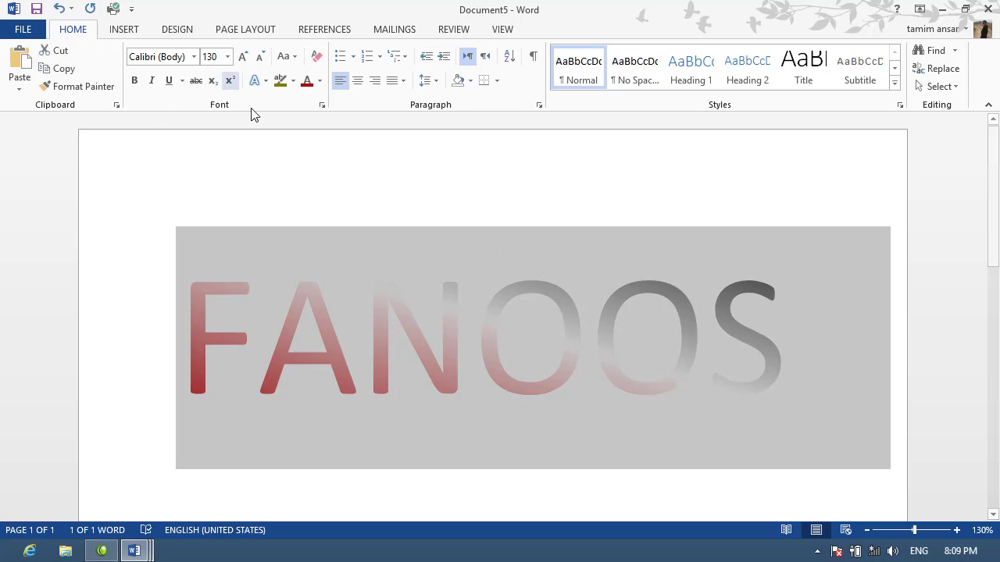
- Give FANOOS a gradient-line text outline in Format Text Effects
click(320, 107)
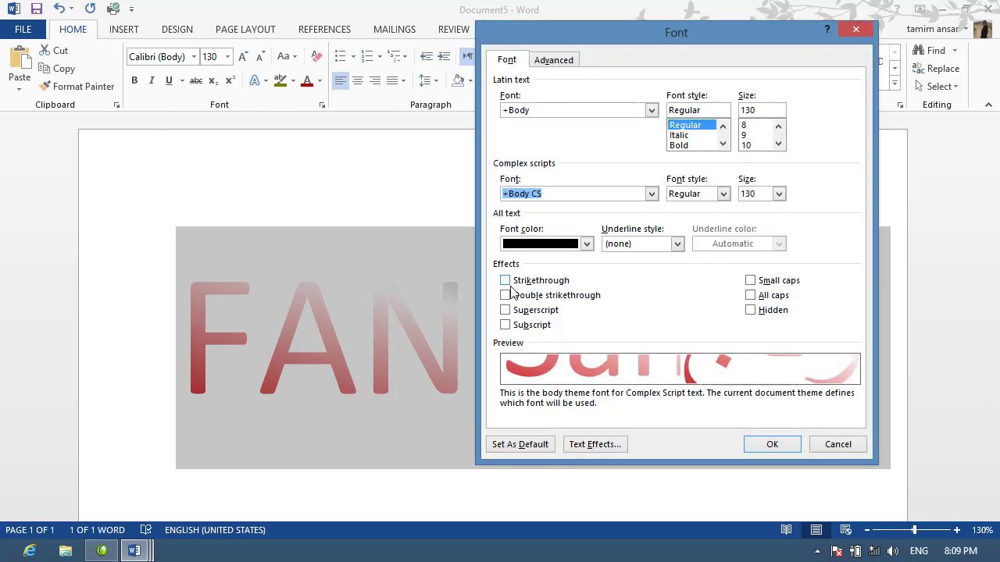
click(596, 448)
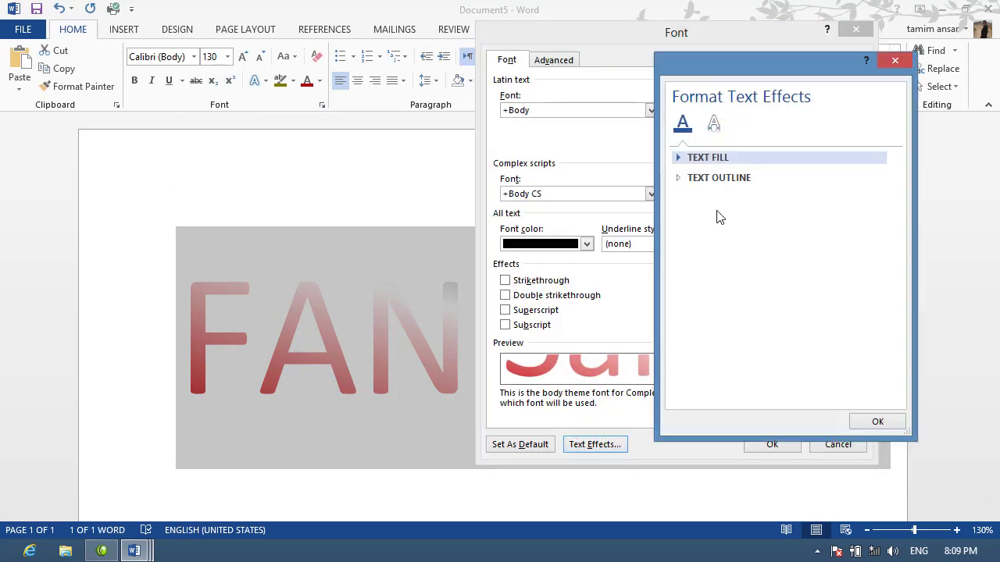
click(676, 180)
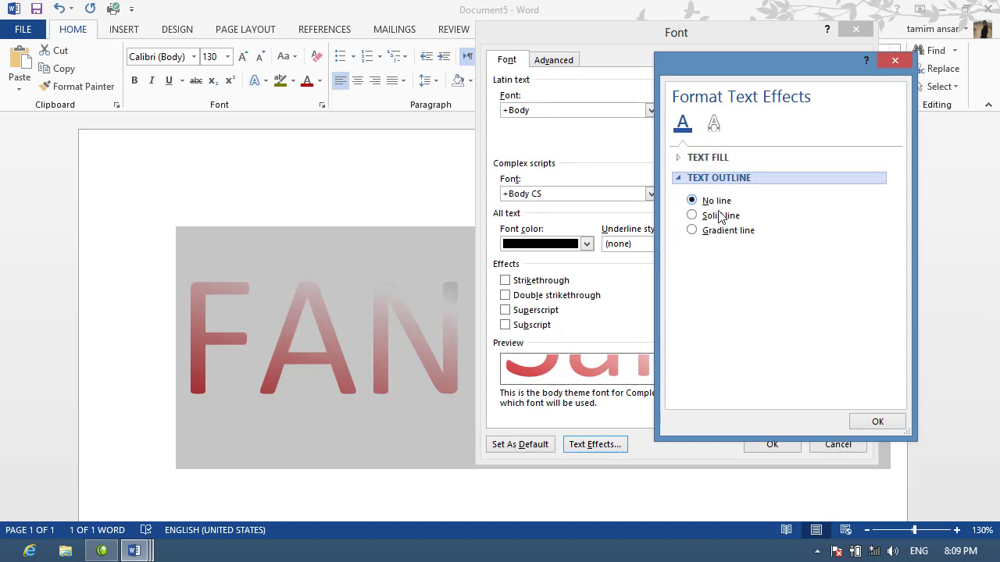
click(703, 222)
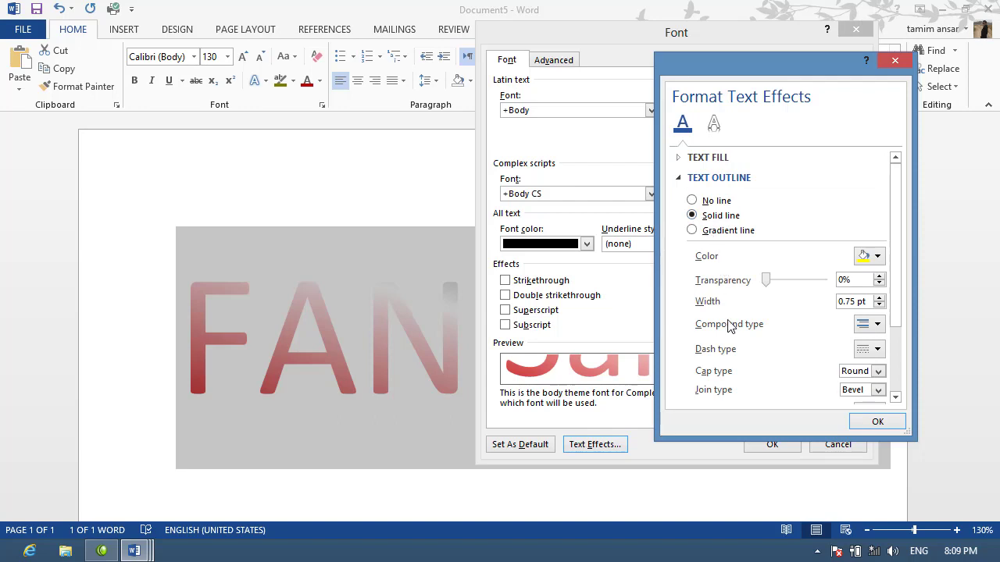
click(730, 230)
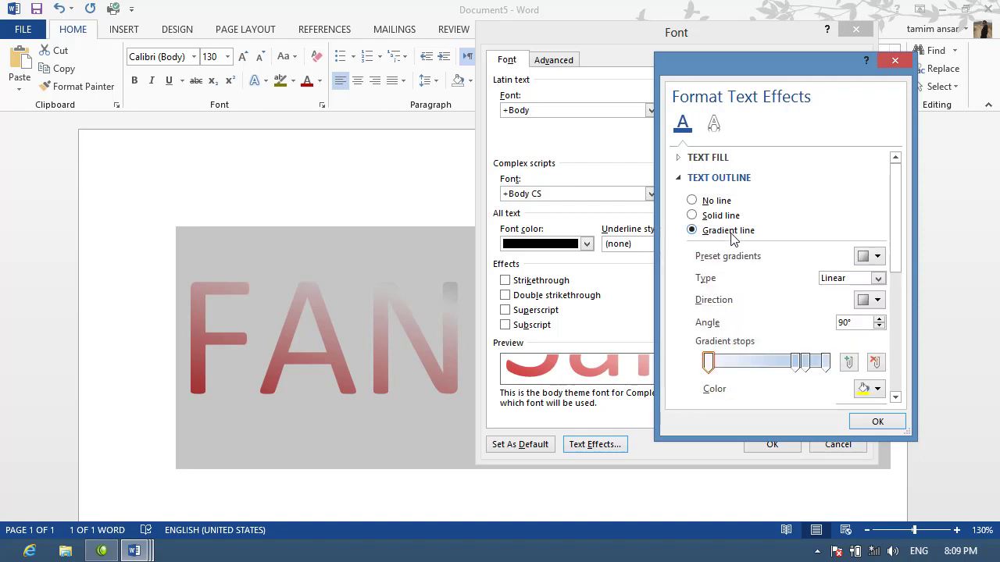
click(679, 178)
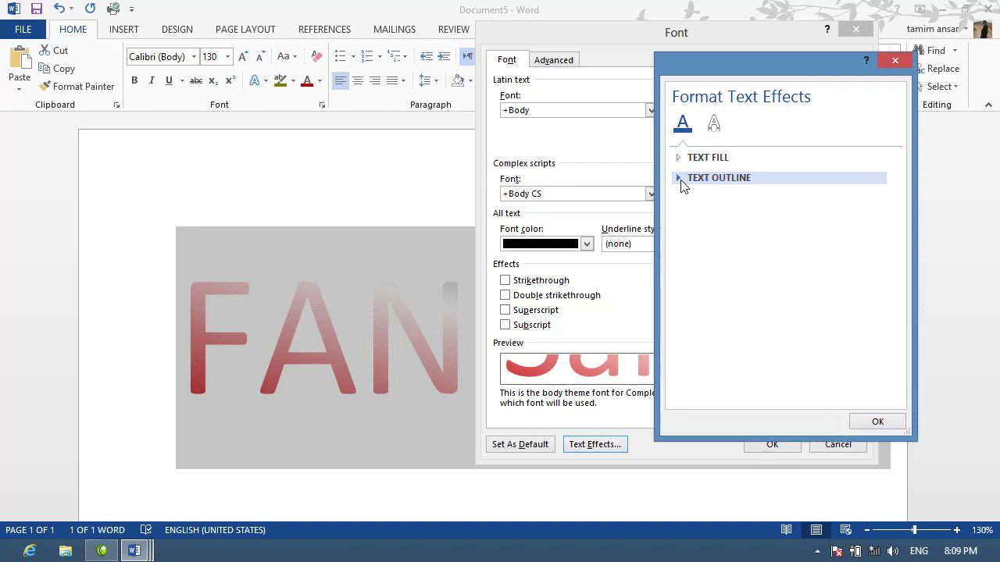
- Set a partly transparent offset shadow at 75° angle and 0 pt distance, and apply it
click(713, 123)
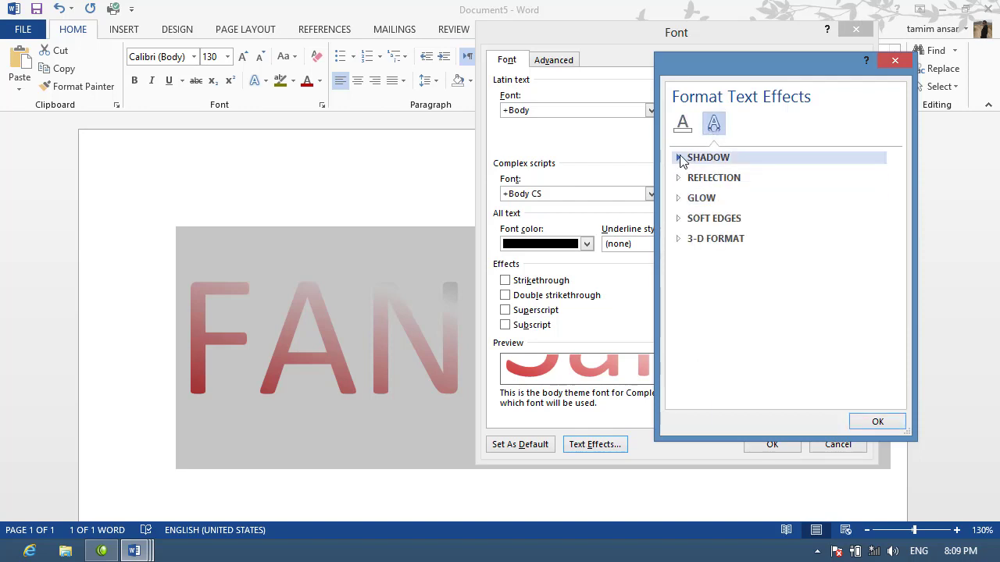
click(681, 159)
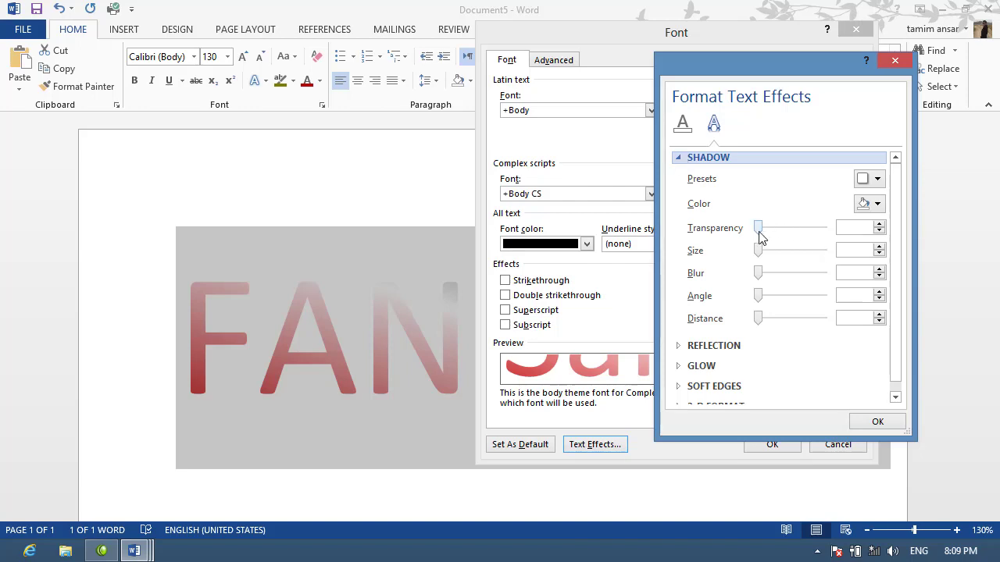
drag(762, 236, 737, 233)
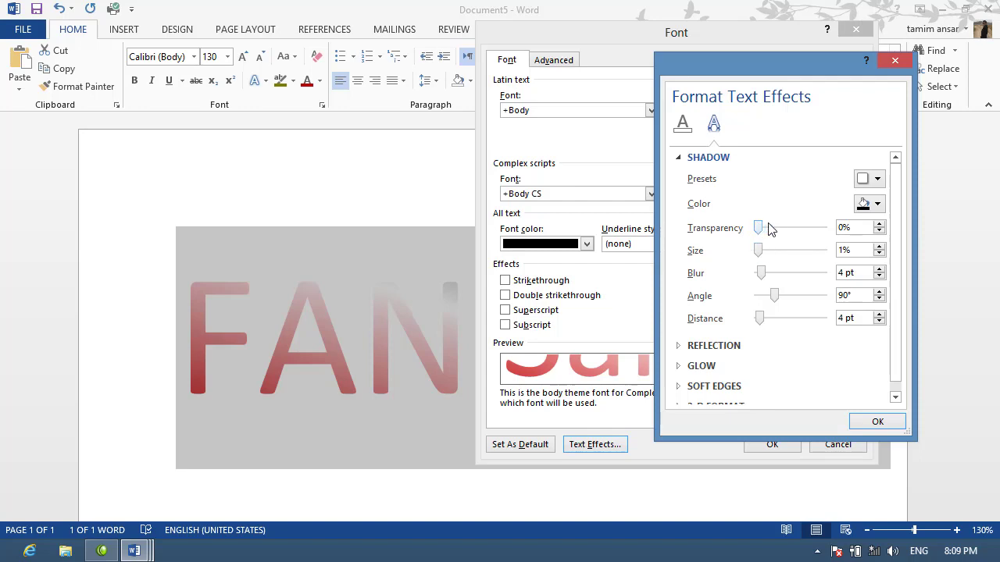
mouse_move(758, 227)
mouse_down()
mouse_move(773, 230)
mouse_move(735, 227)
mouse_move(786, 251)
mouse_move(758, 251)
mouse_move(750, 278)
mouse_up()
drag(769, 296, 772, 296)
drag(764, 325, 754, 324)
click(877, 421)
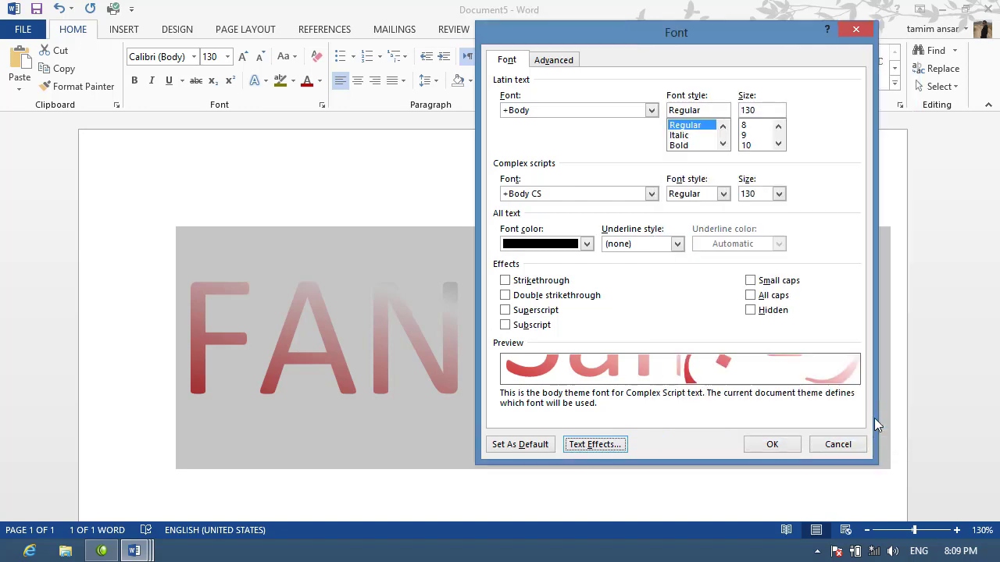
click(774, 445)
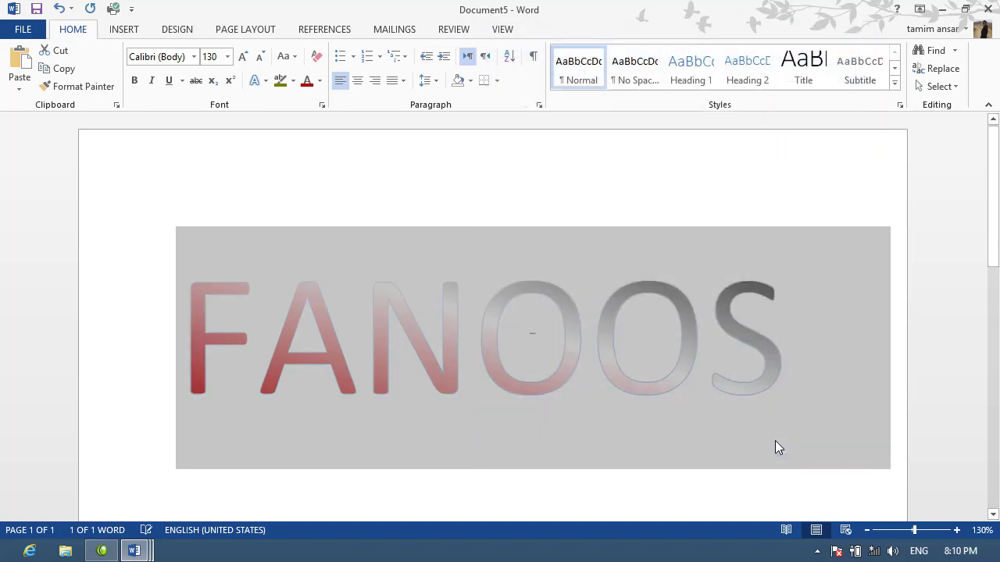
- Check the result and reselect the whole word FANOOS
click(697, 410)
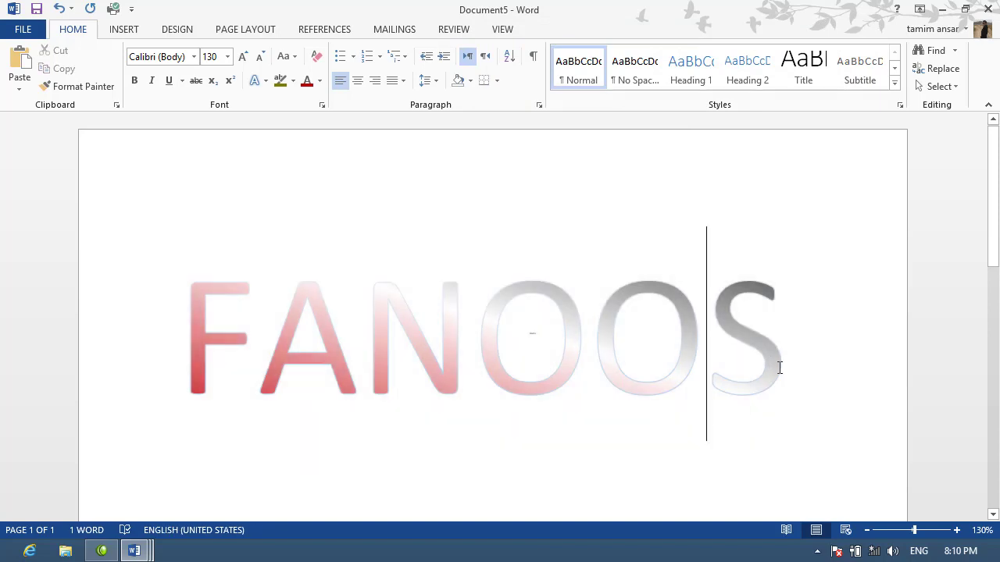
mouse_move(779, 368)
mouse_down()
mouse_move(513, 319)
mouse_move(331, 326)
mouse_move(208, 313)
mouse_up()
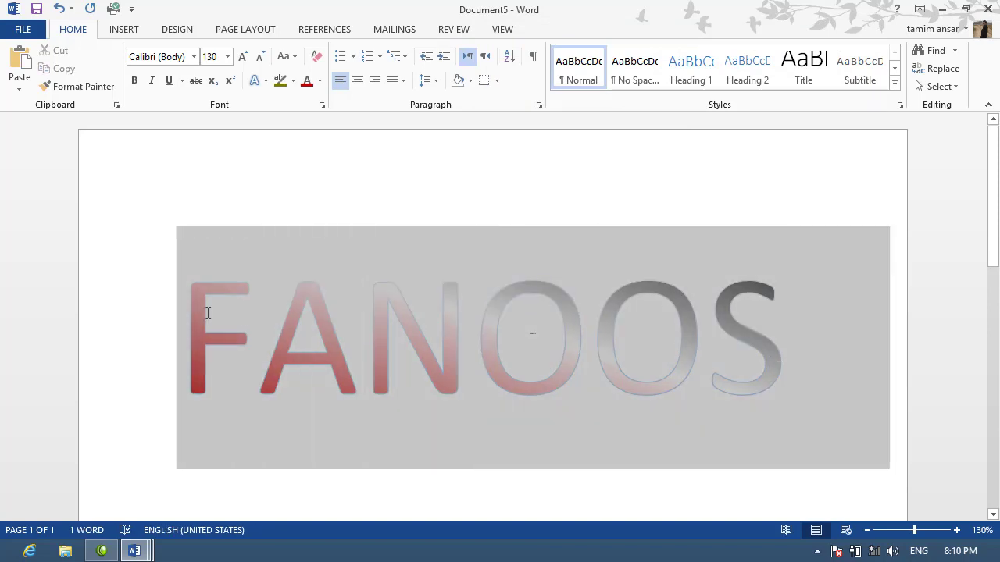
click(322, 106)
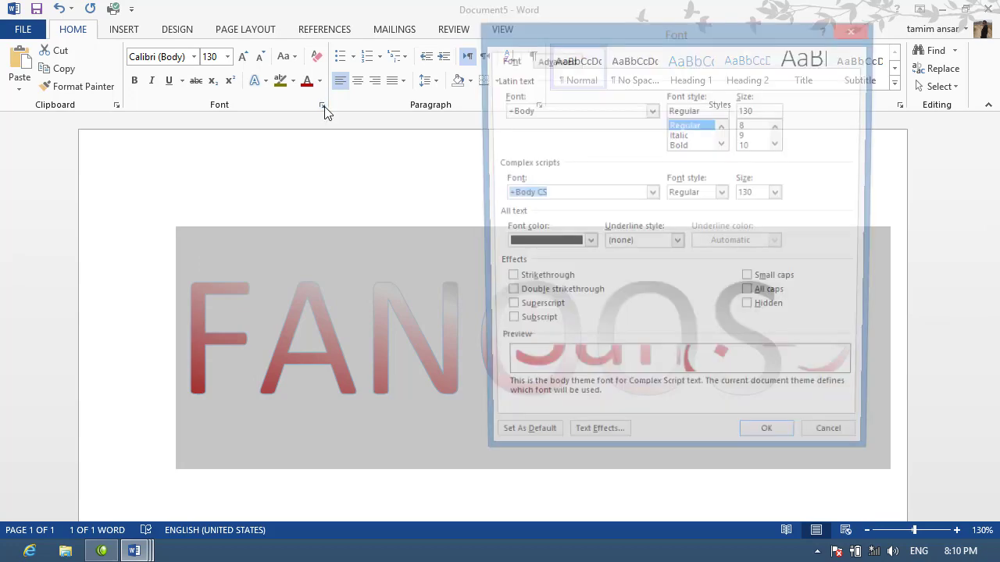
click(827, 449)
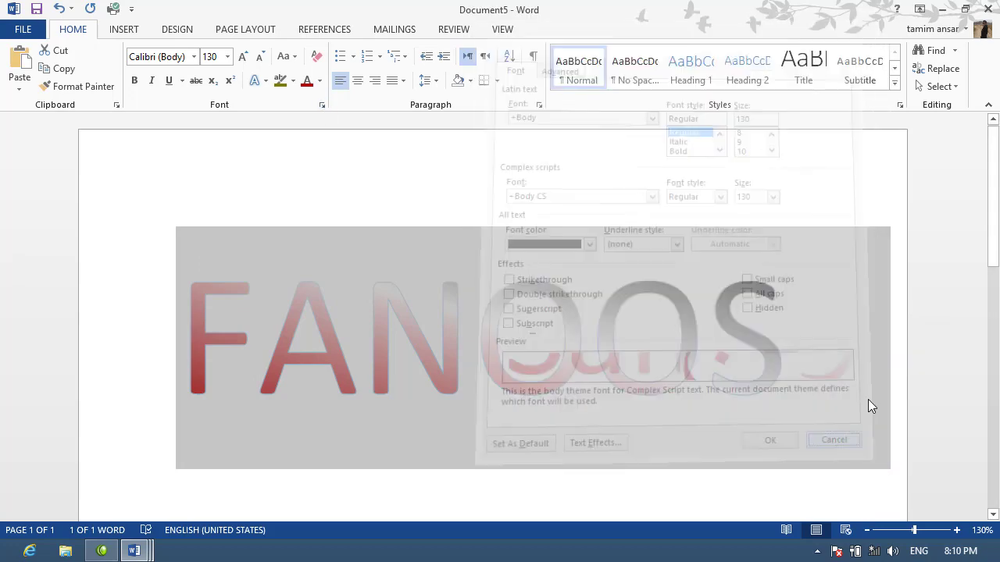
drag(996, 172, 983, 141)
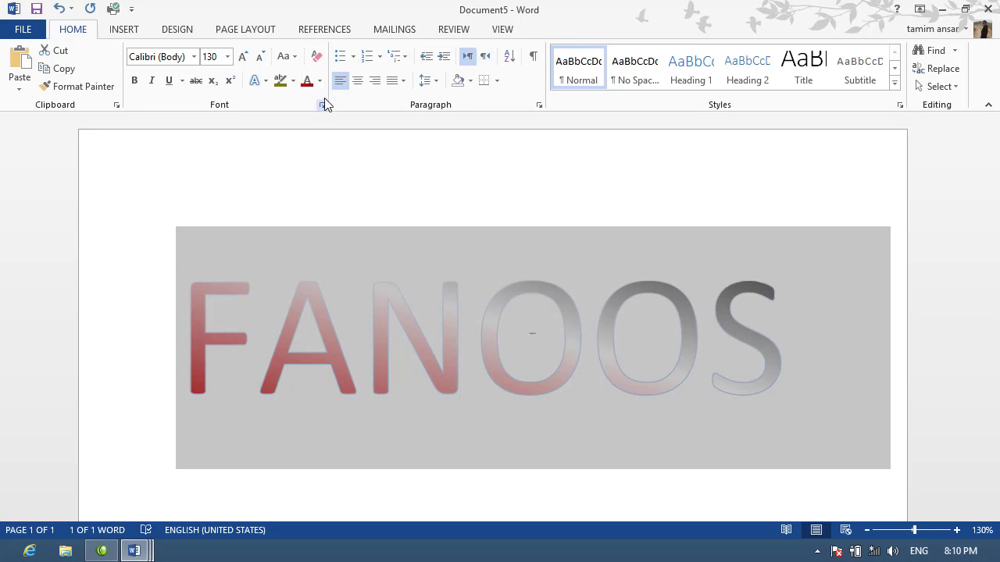
- Apply a perspective shadow preset to FANOOS in Format Text Effects
click(321, 105)
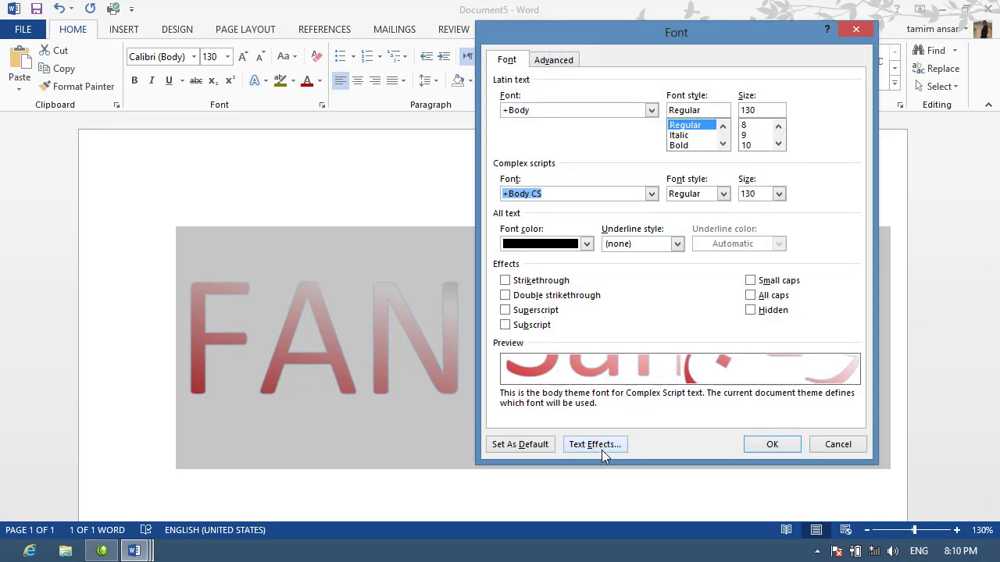
click(601, 450)
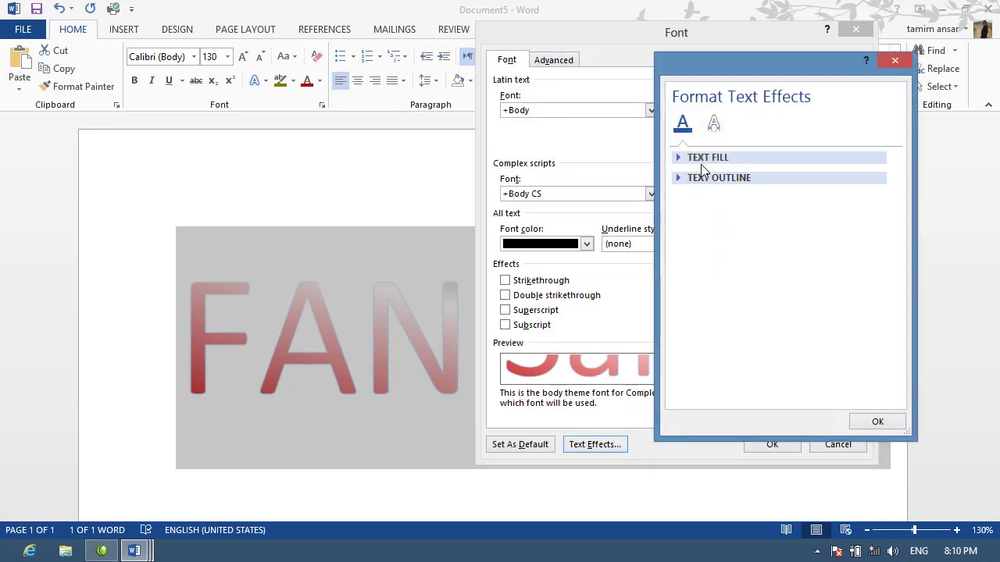
click(713, 123)
click(678, 158)
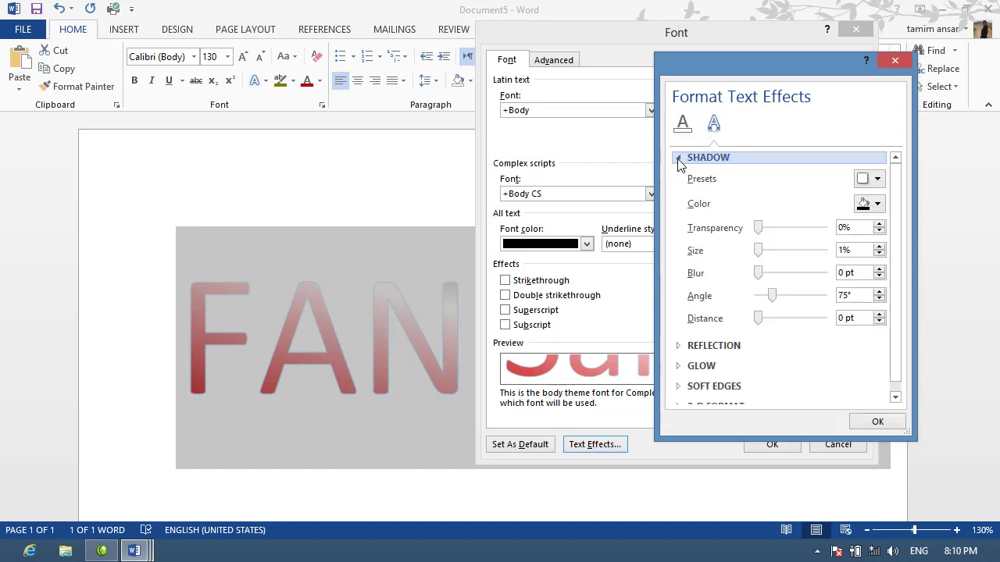
click(873, 179)
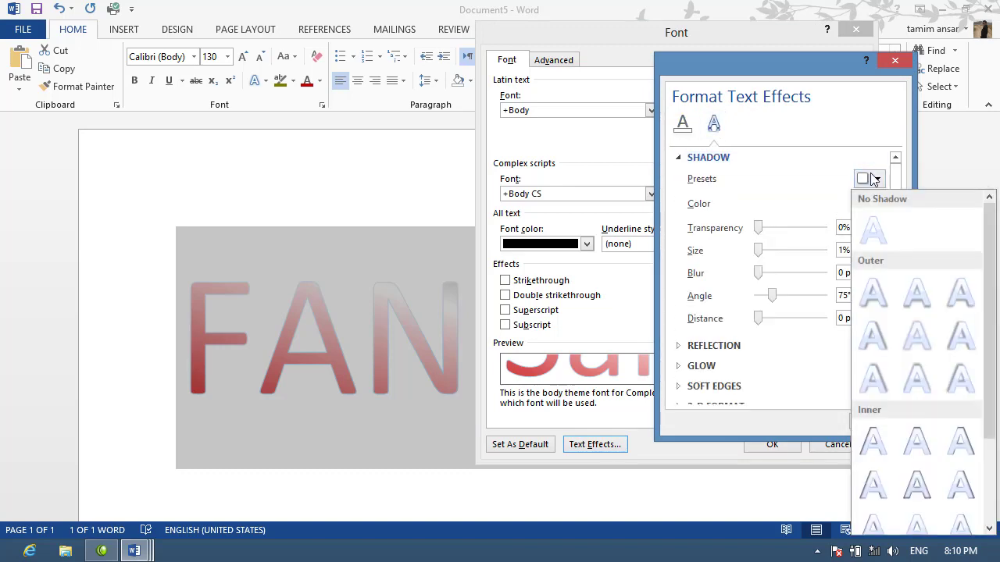
drag(993, 299, 993, 360)
click(927, 466)
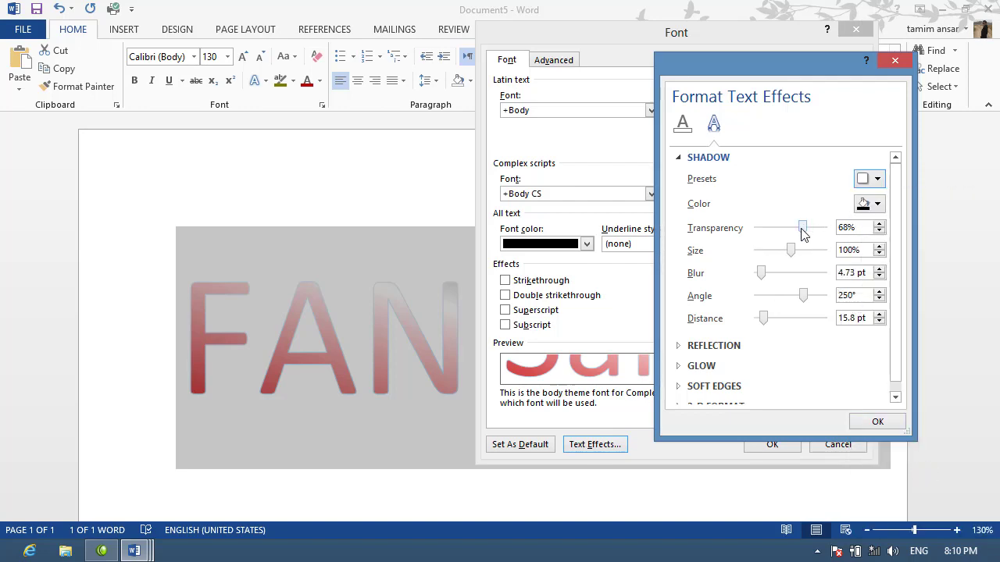
- Make the shadow near-opaque black: 82% size, 198° angle, 10 pt distance, then apply it
mouse_move(803, 228)
mouse_down()
mouse_move(755, 228)
mouse_move(784, 252)
mouse_move(750, 274)
mouse_up()
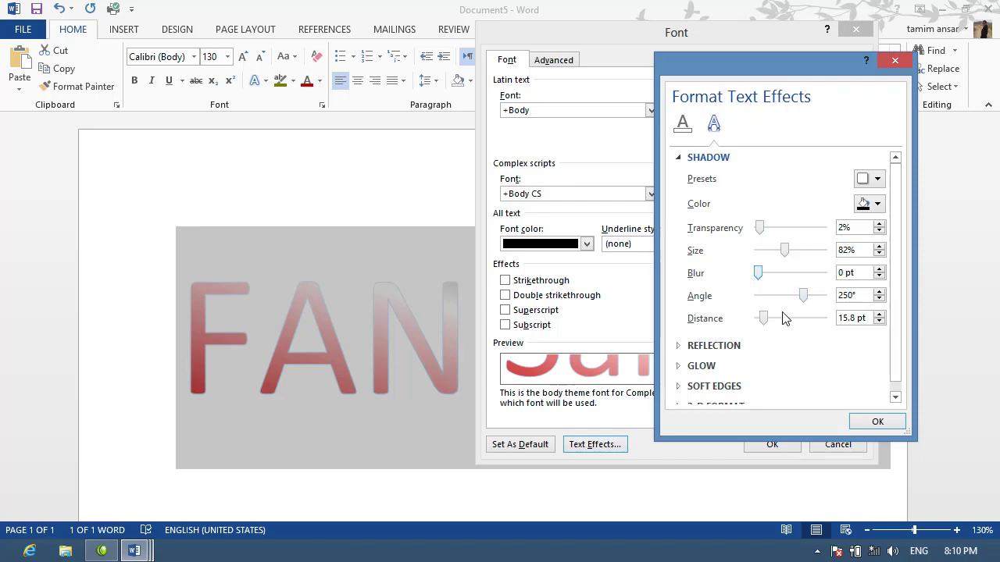
drag(761, 321, 795, 301)
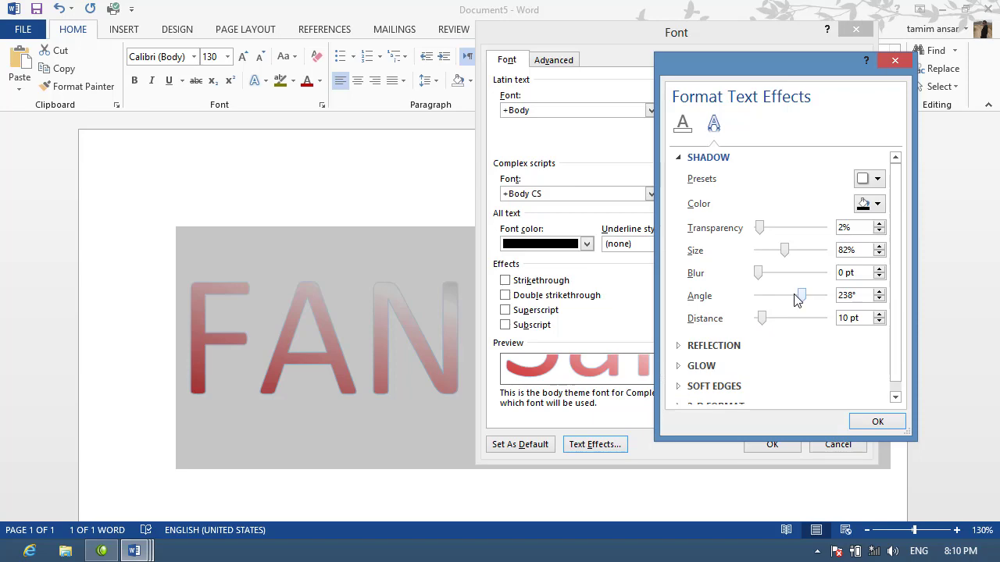
click(876, 422)
click(772, 444)
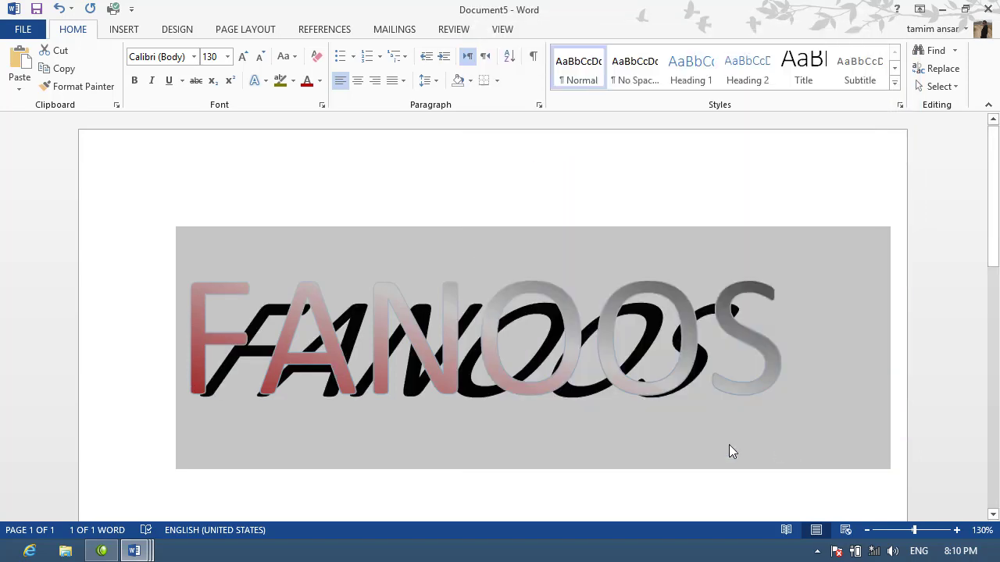
click(699, 434)
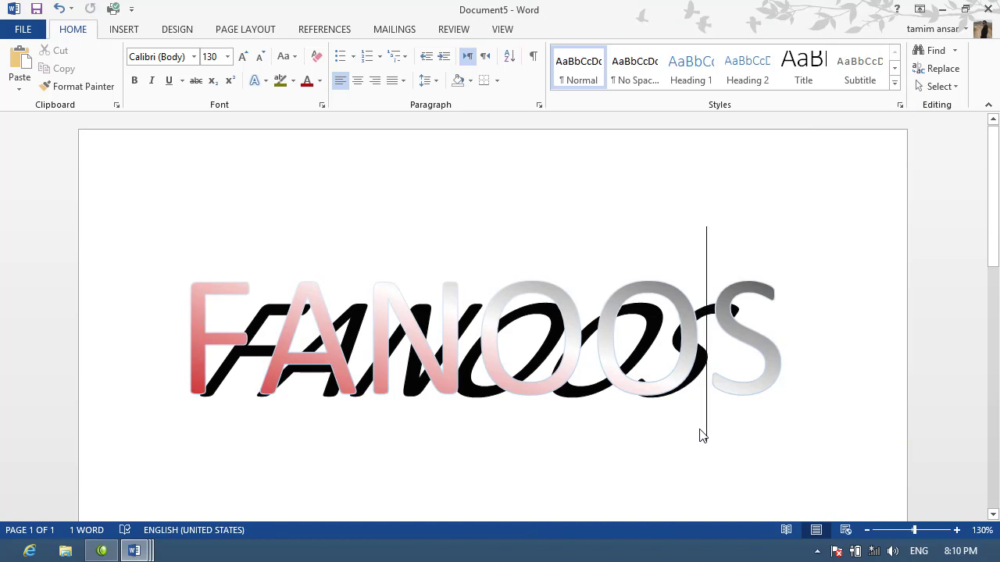
mouse_move(792, 346)
mouse_down()
mouse_move(497, 307)
mouse_move(213, 303)
mouse_up()
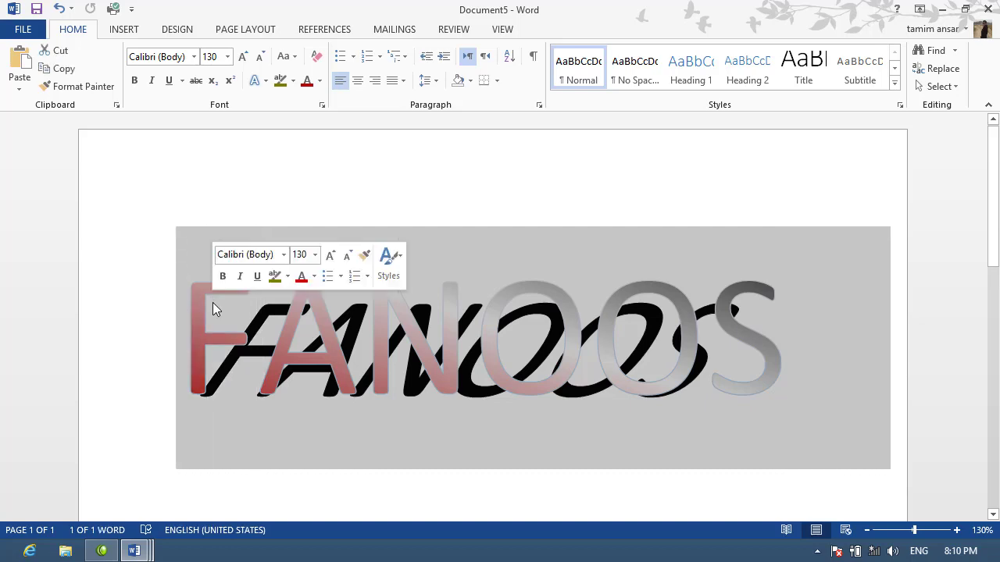
click(321, 105)
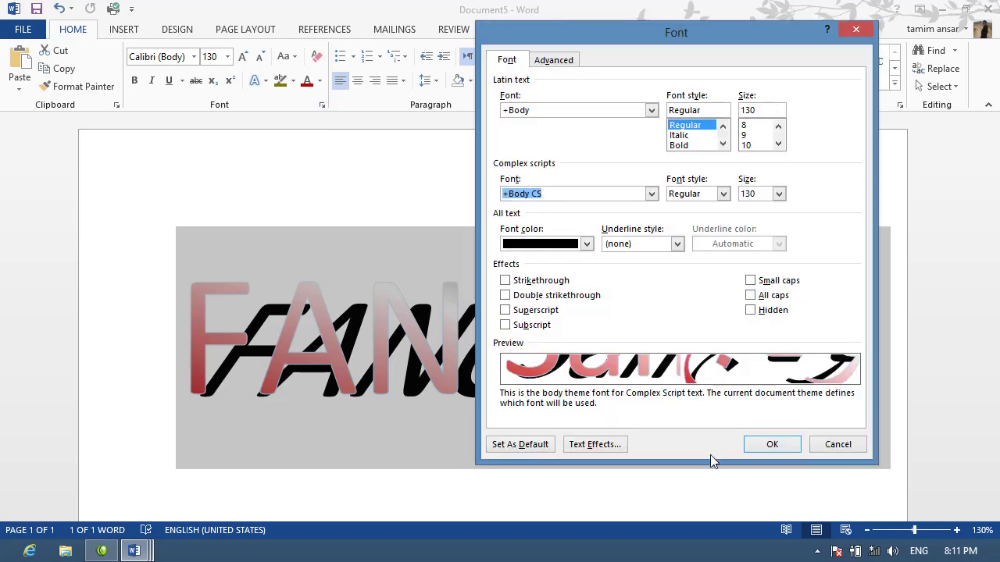
click(617, 450)
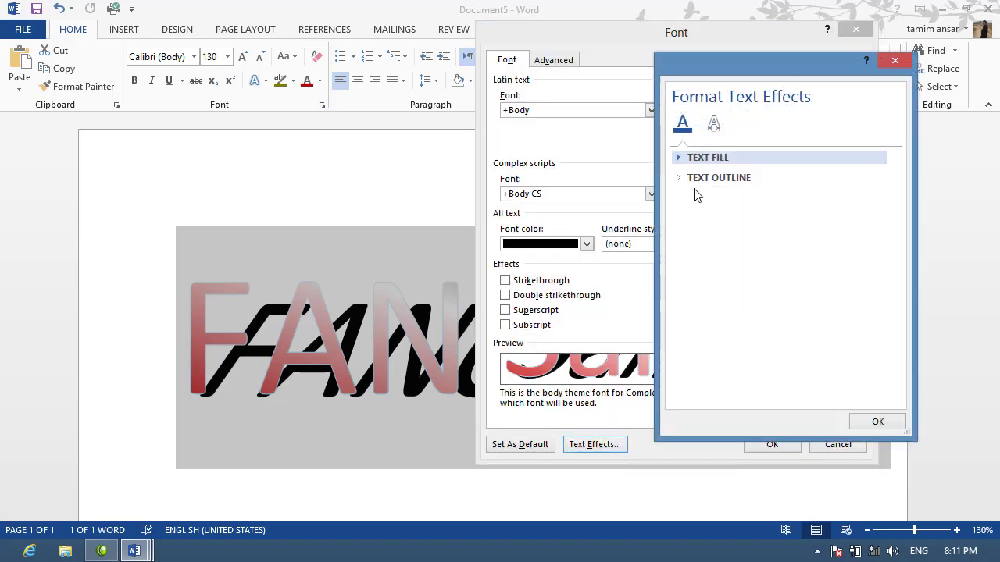
click(713, 125)
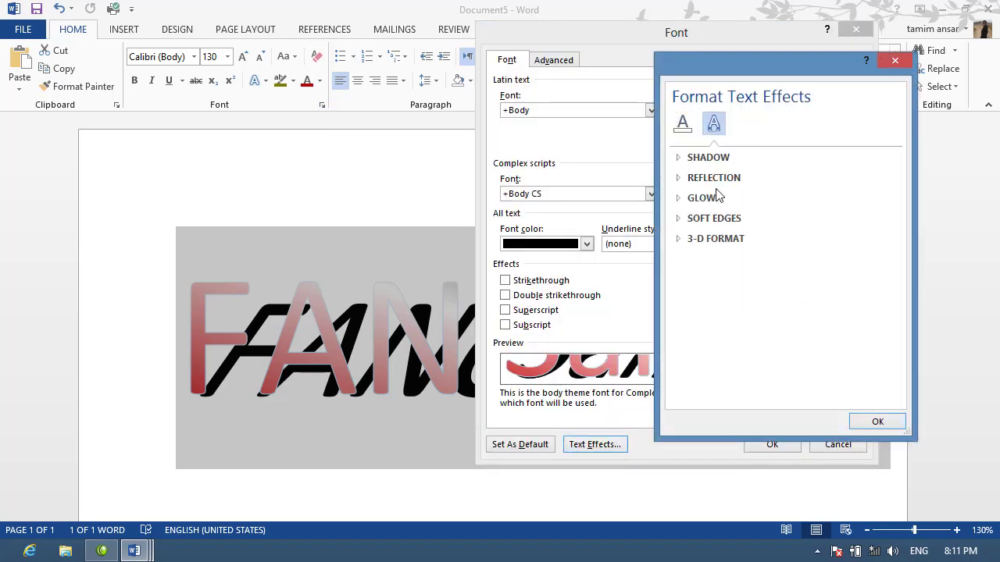
click(691, 157)
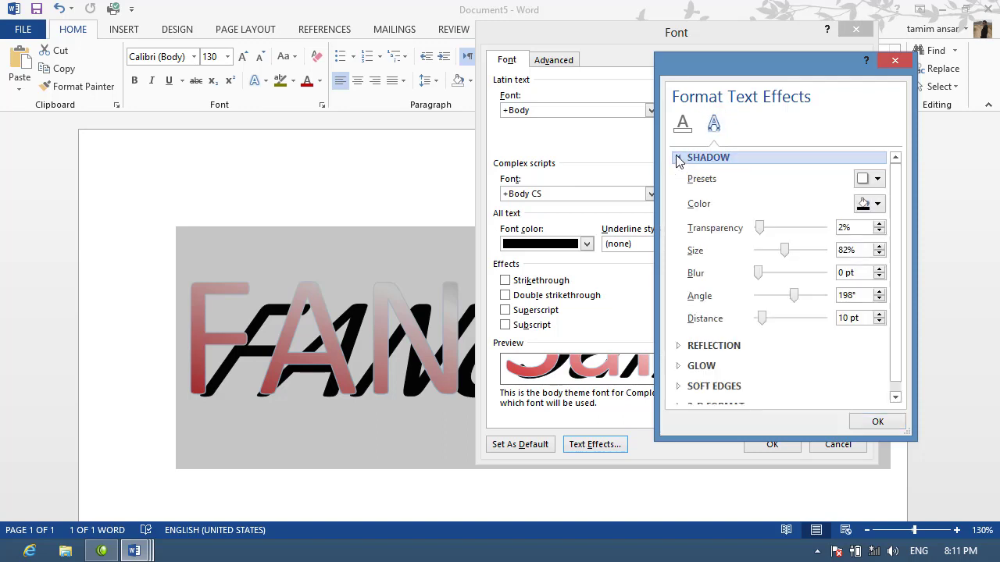
drag(758, 273, 775, 283)
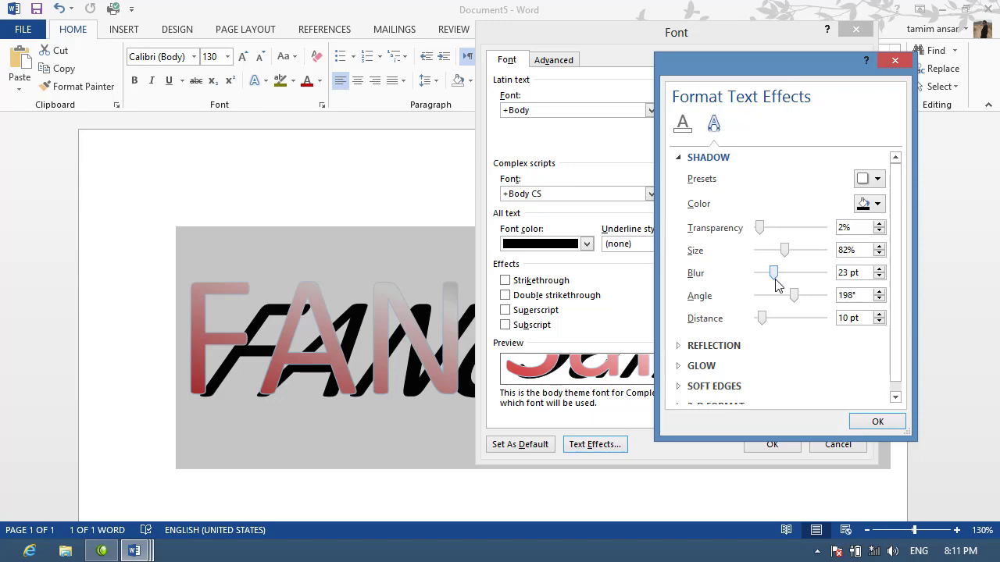
click(877, 421)
click(772, 447)
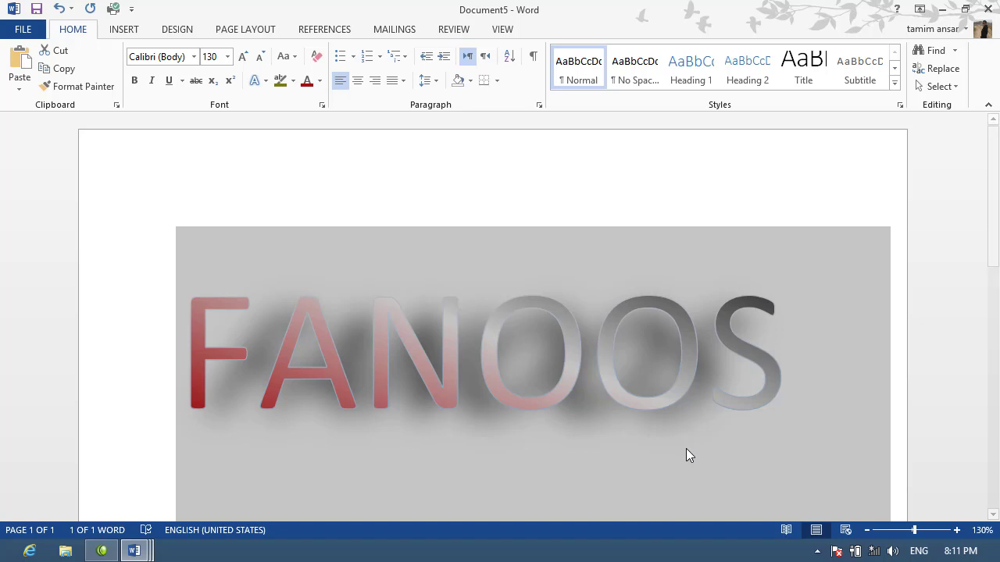
key(ctrl+z)
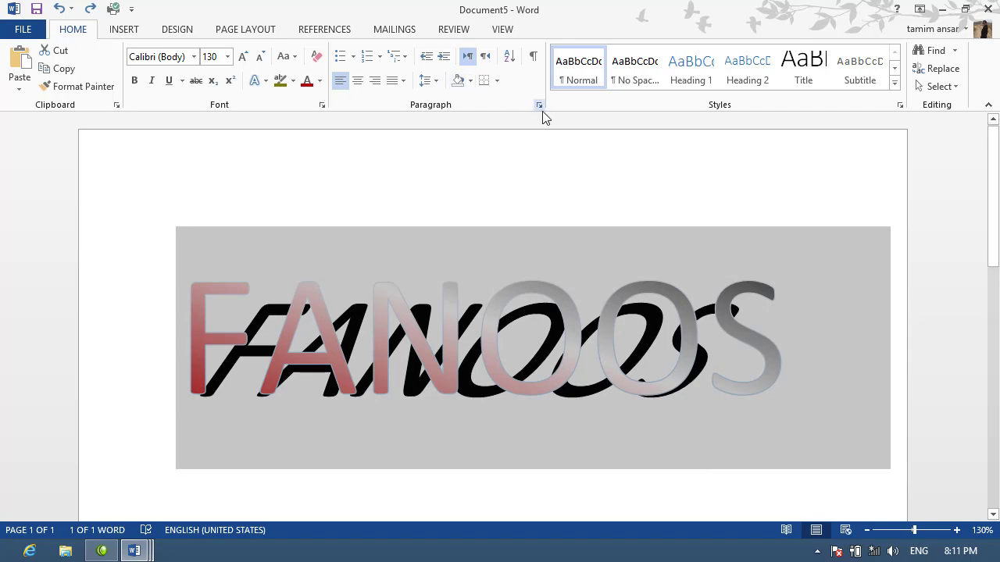
- Reopen FANOOS's text effects and expand the Reflection options, currently at 0% size
click(321, 106)
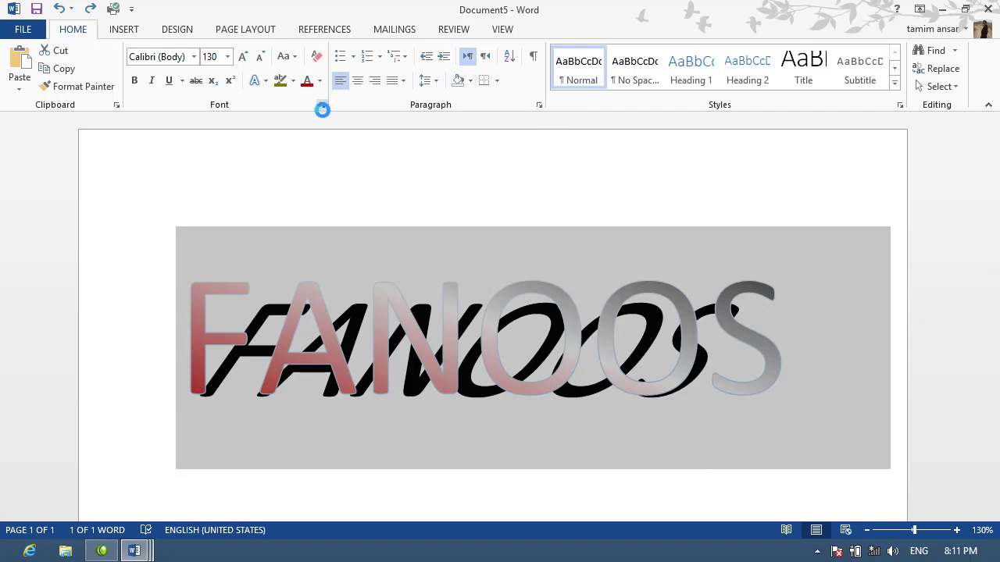
click(594, 444)
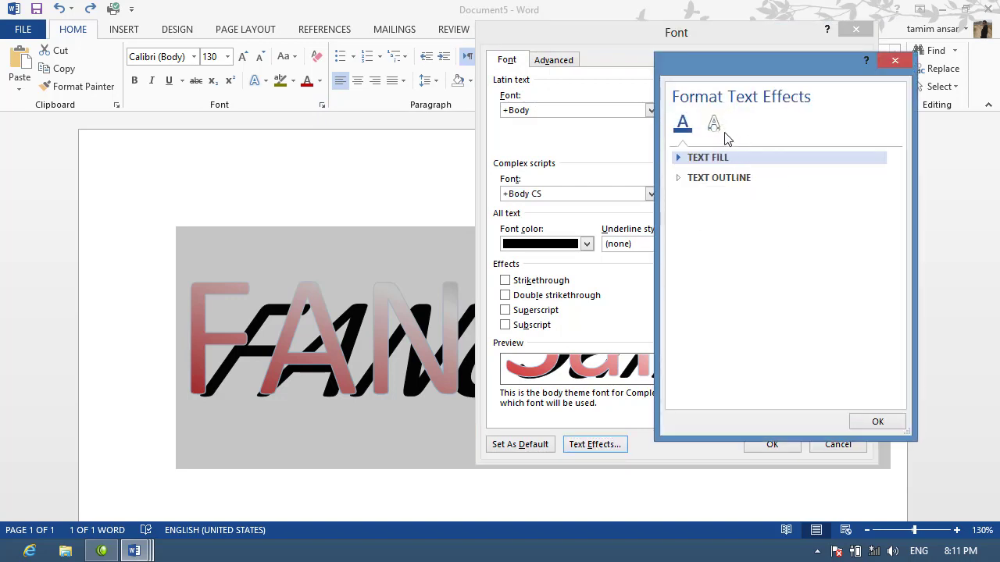
click(714, 125)
click(679, 179)
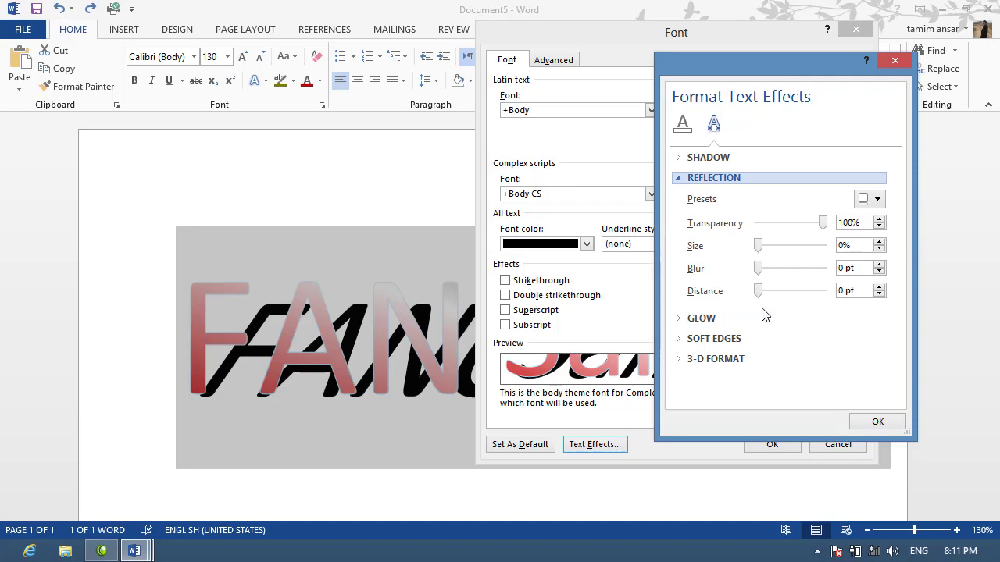
- Expand the 3-D Format and Soft Edges sections, then confirm the text effects and Font dialogs
click(685, 360)
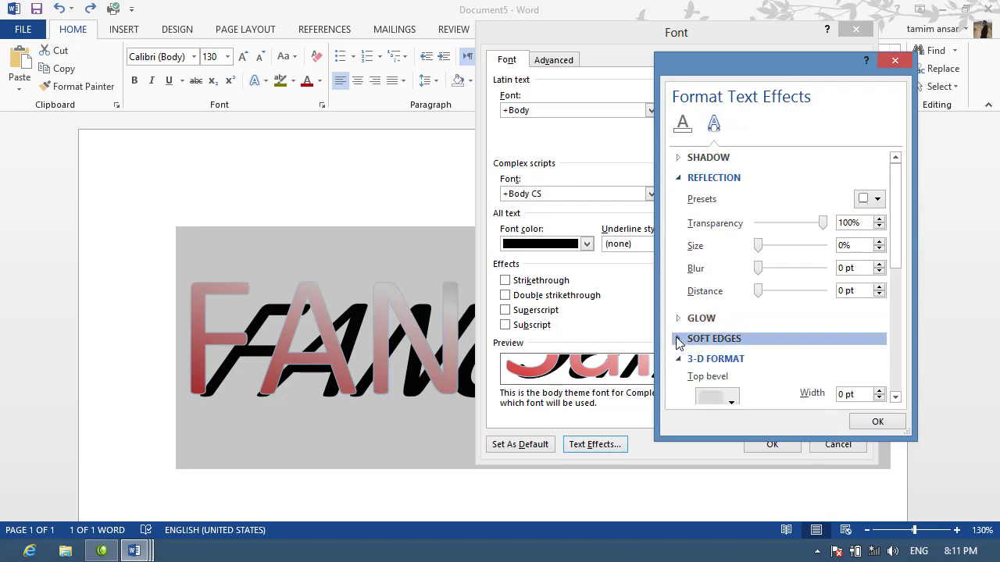
click(679, 340)
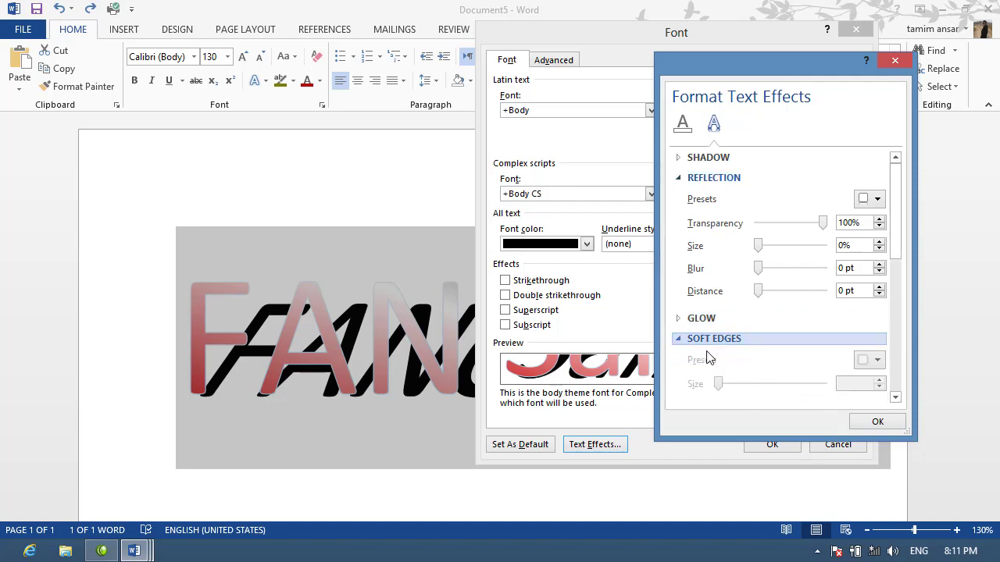
scroll(900, 244, down, 1)
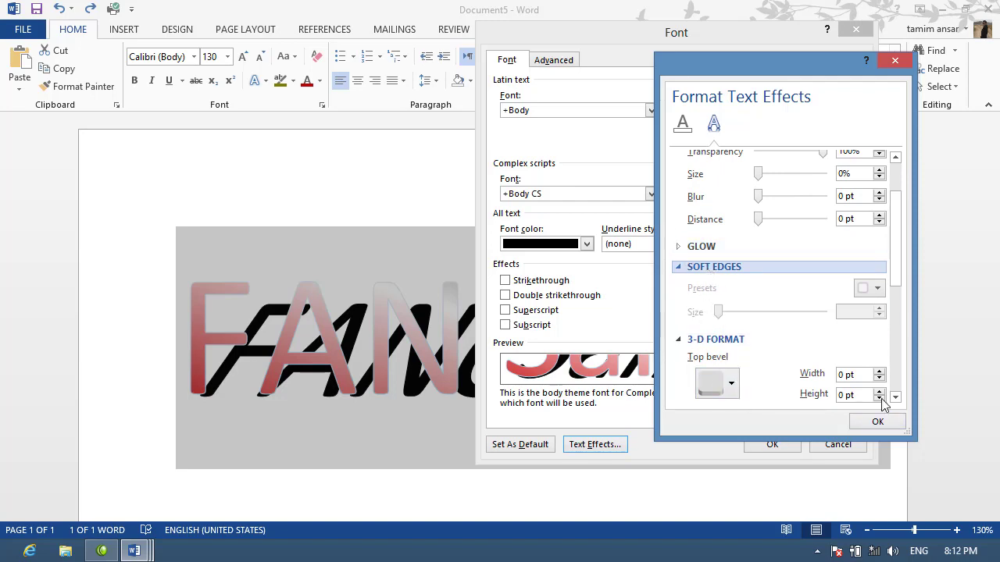
click(895, 63)
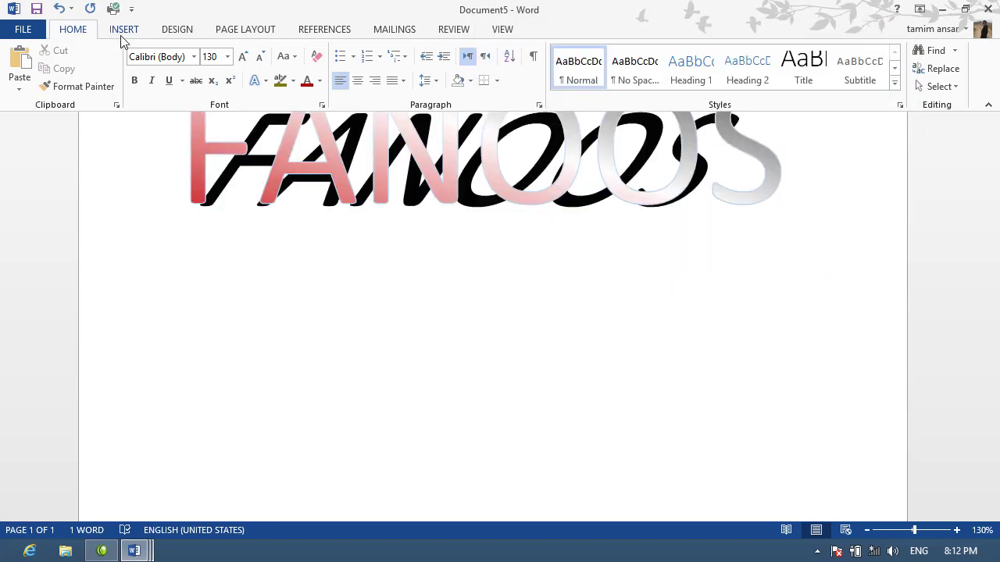
click(122, 39)
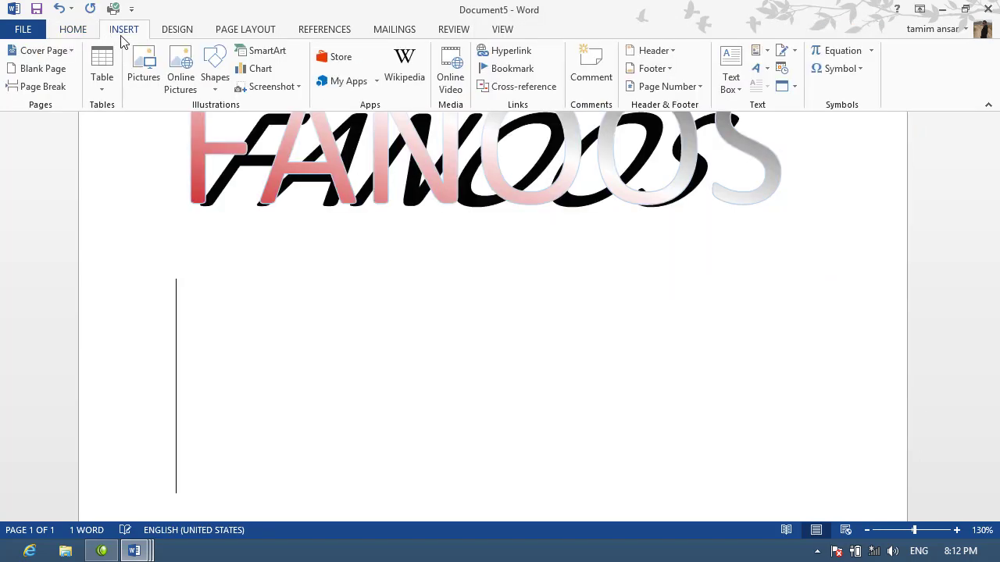
click(215, 78)
click(270, 123)
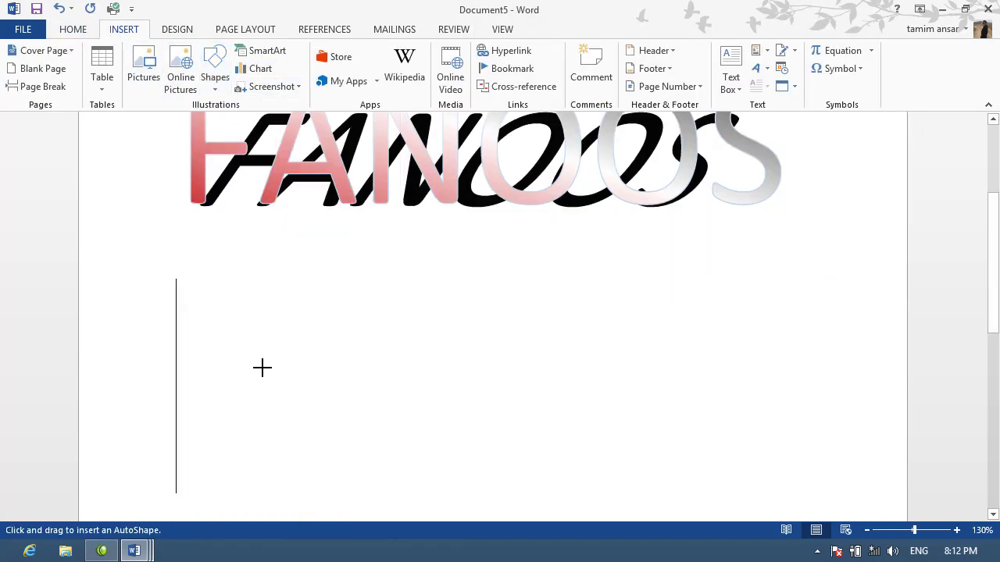
drag(245, 299, 382, 422)
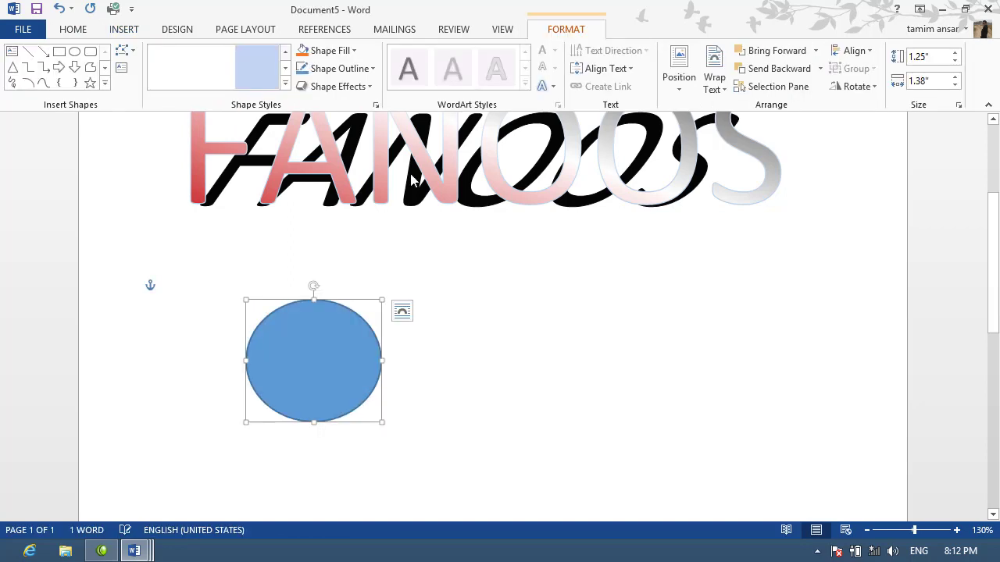
click(375, 106)
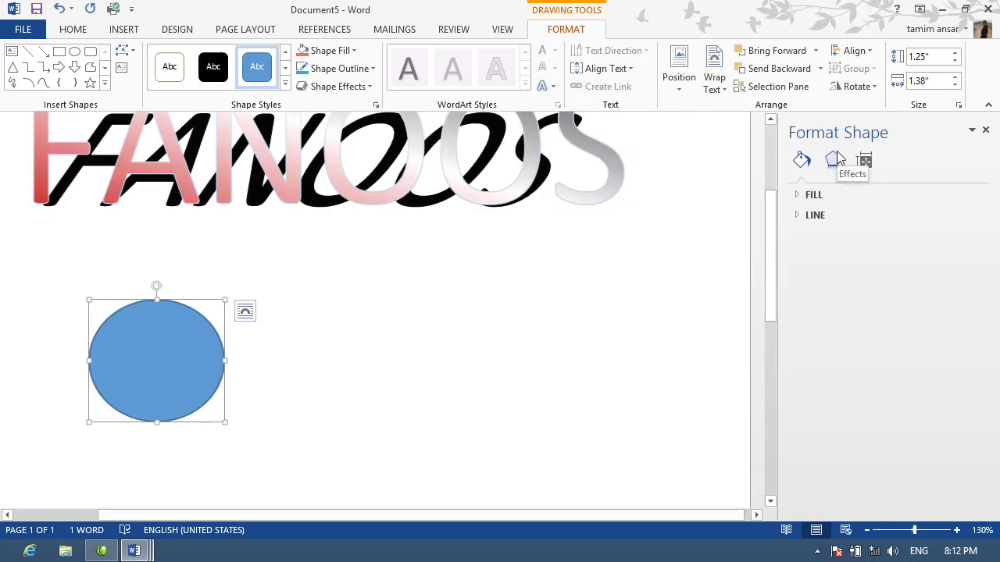
click(832, 160)
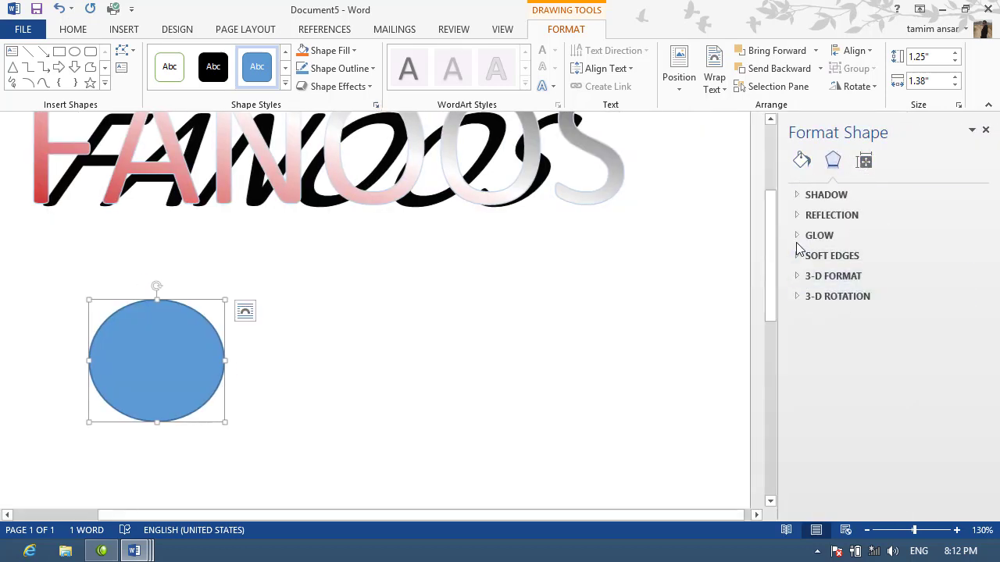
click(796, 258)
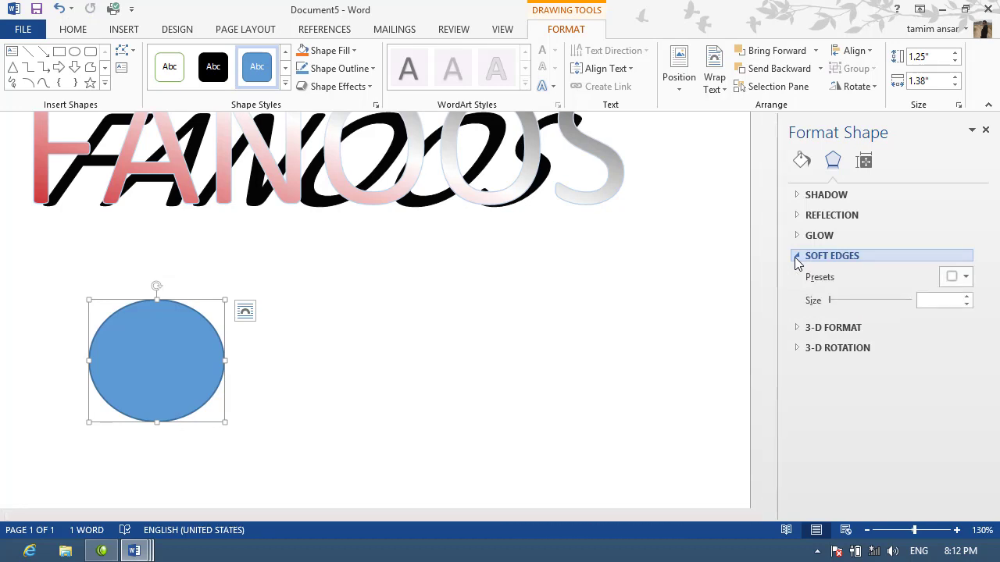
click(985, 129)
key(Delete)
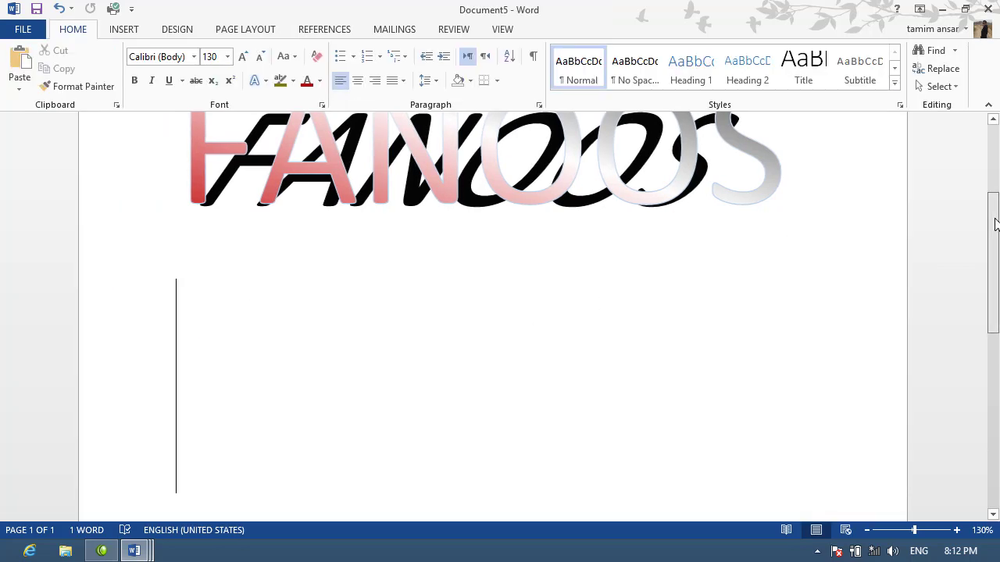
drag(999, 224, 995, 133)
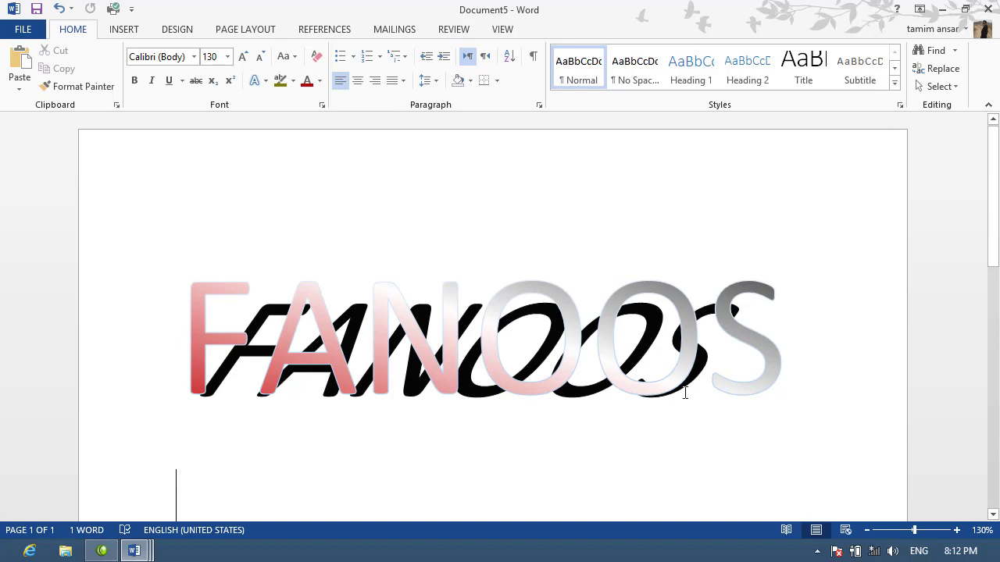
key(ctrl+a)
key(ctrl+d)
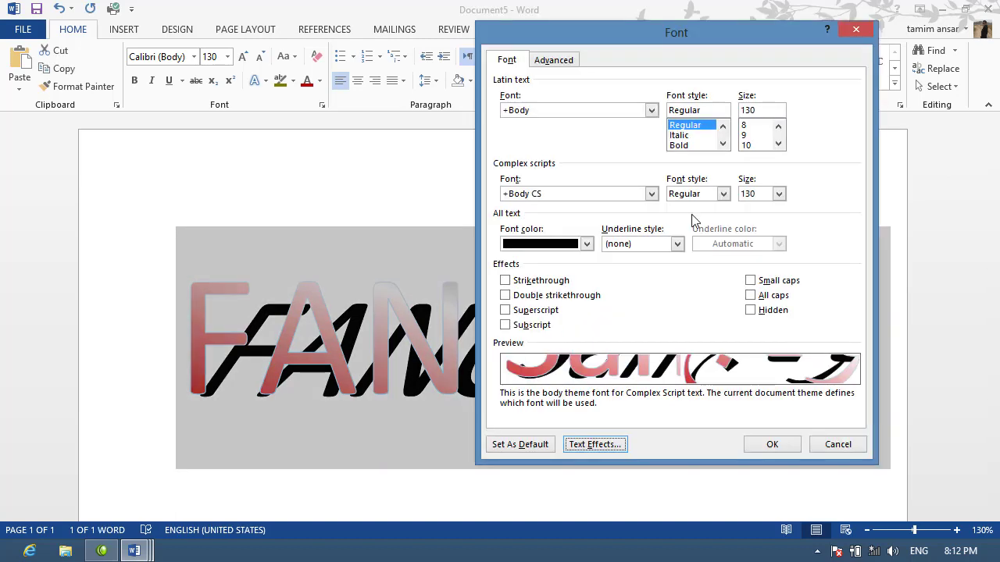
click(560, 62)
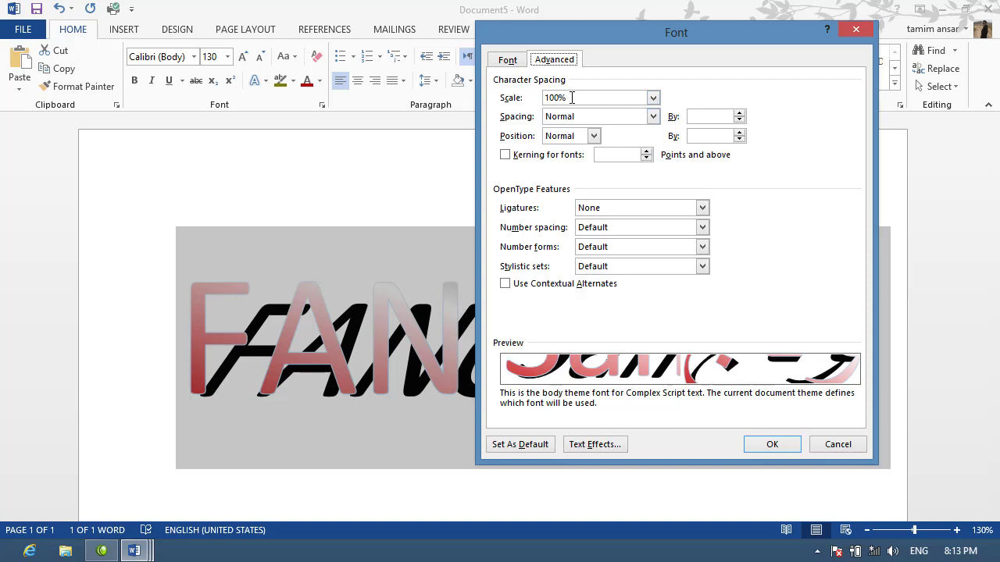
click(828, 450)
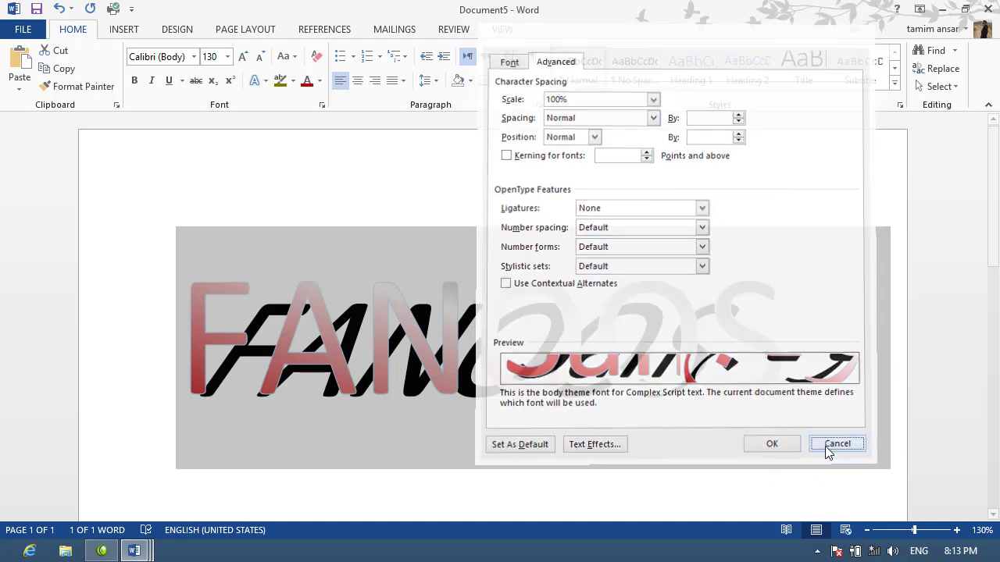
click(620, 456)
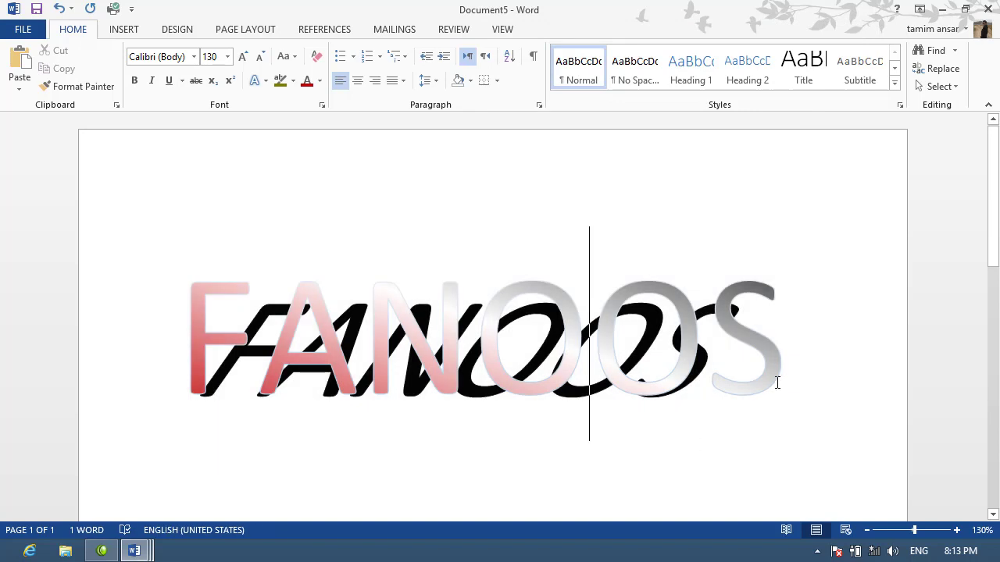
- Delete the FANOOS title, undoing and redoing the deletion along the way
mouse_move(776, 379)
mouse_down()
mouse_move(377, 332)
mouse_move(134, 352)
mouse_up()
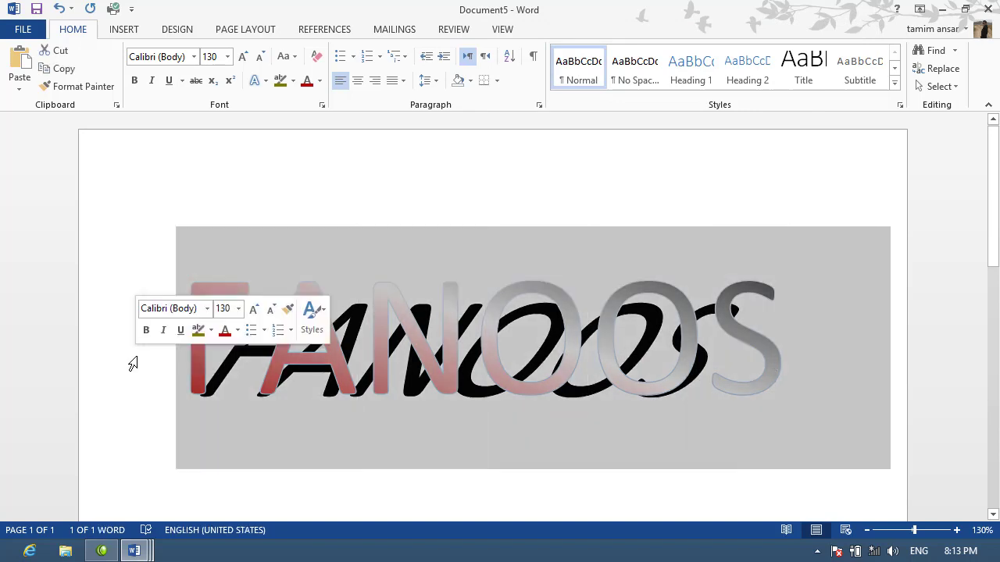
key(Delete)
key(ctrl+z)
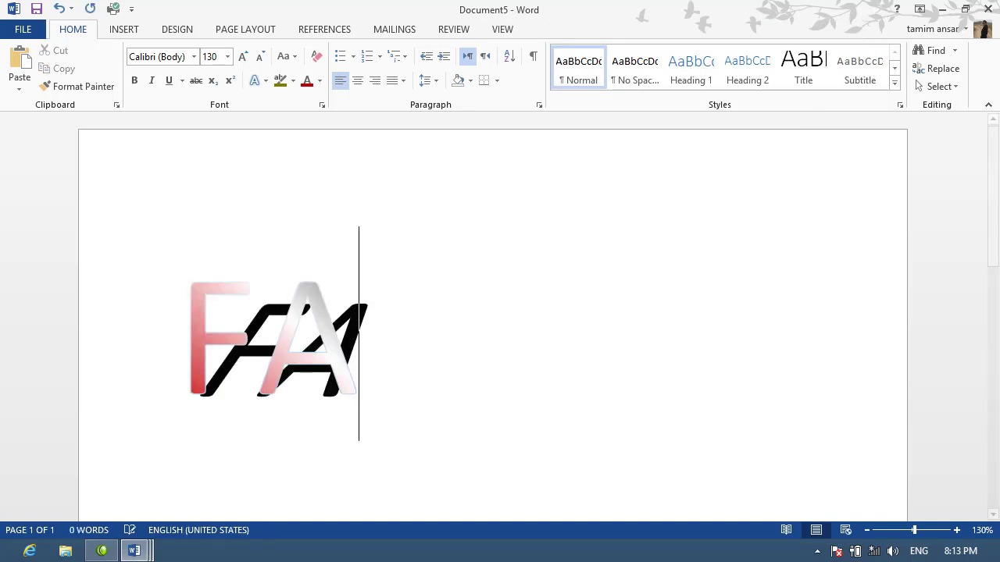
key(ctrl+z)
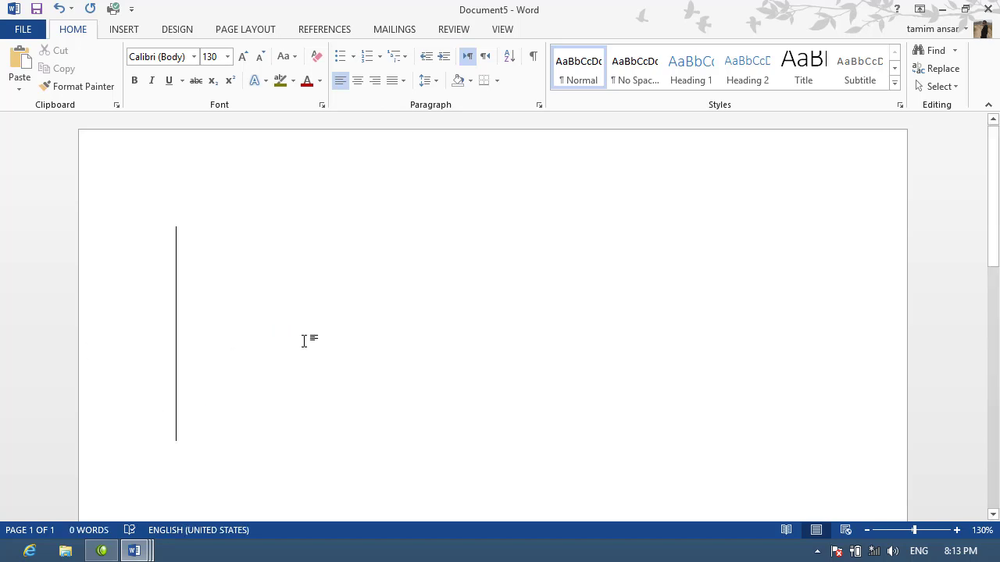
- Create a new document, type FANOOS and enlarge it to 36 pt
key(ctrl+n)
text(FANOOS)
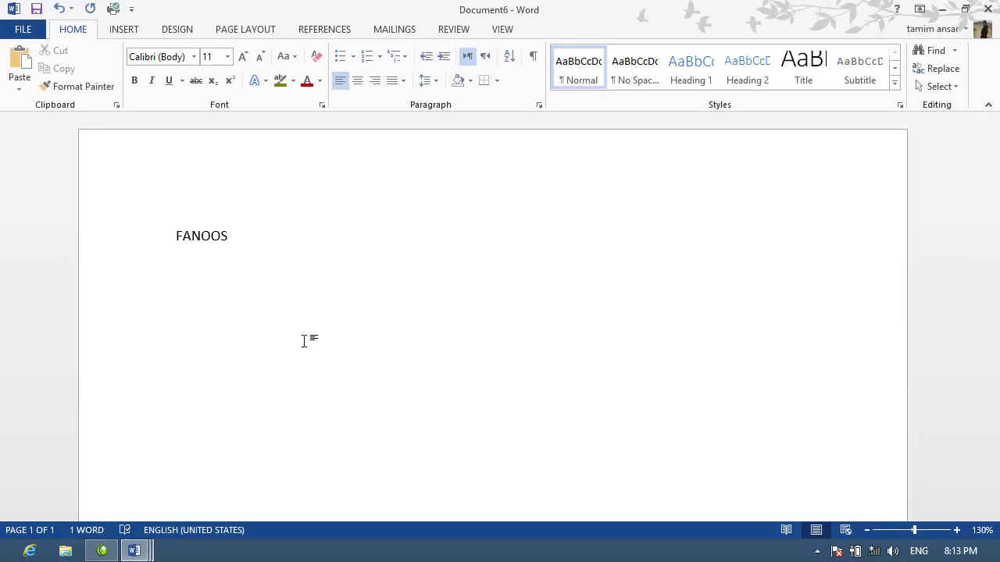
key(ctrl+a)
key(ctrl+shift+period)
key(ctrl+shift+period)
key(ctrl+shift+period)
key(ctrl+shift+period)
key(ctrl+shift+period)
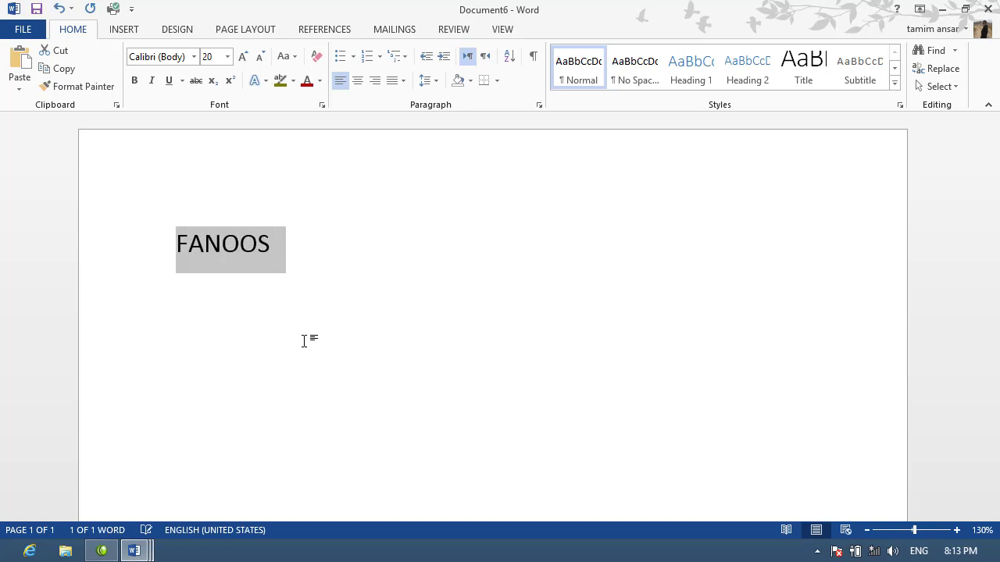
key(ctrl+shift+period)
key(ctrl+shift+period)
key(ctrl+shift+period)
key(ctrl+shift+period)
key(ctrl+shift+period)
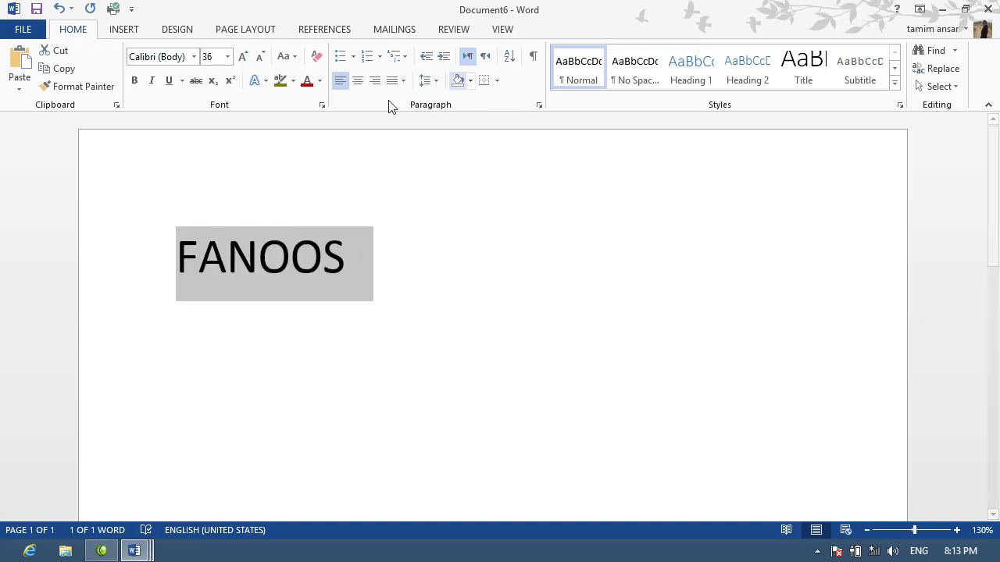
- Set the character scale of FANOOS to 200%
click(323, 104)
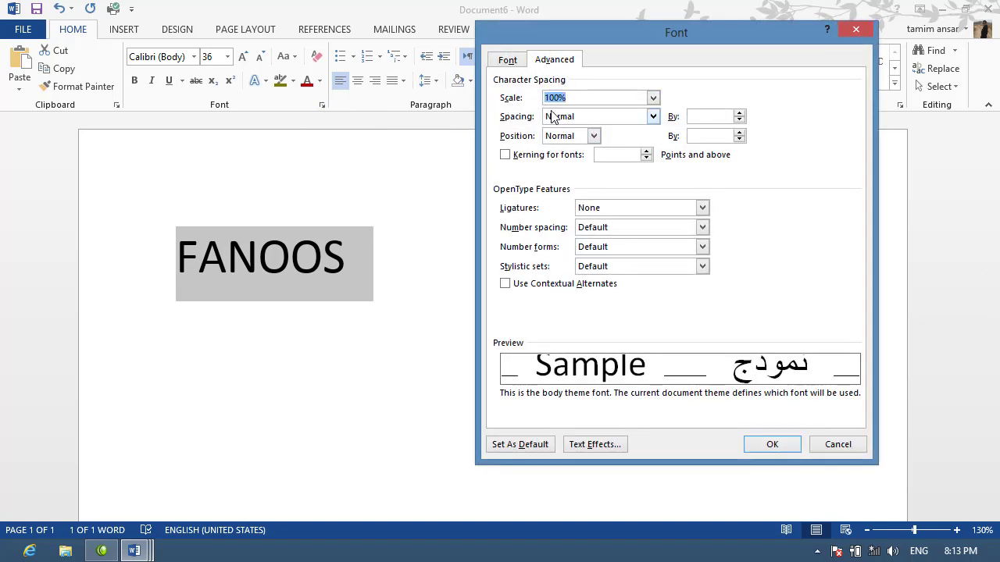
click(571, 97)
click(655, 97)
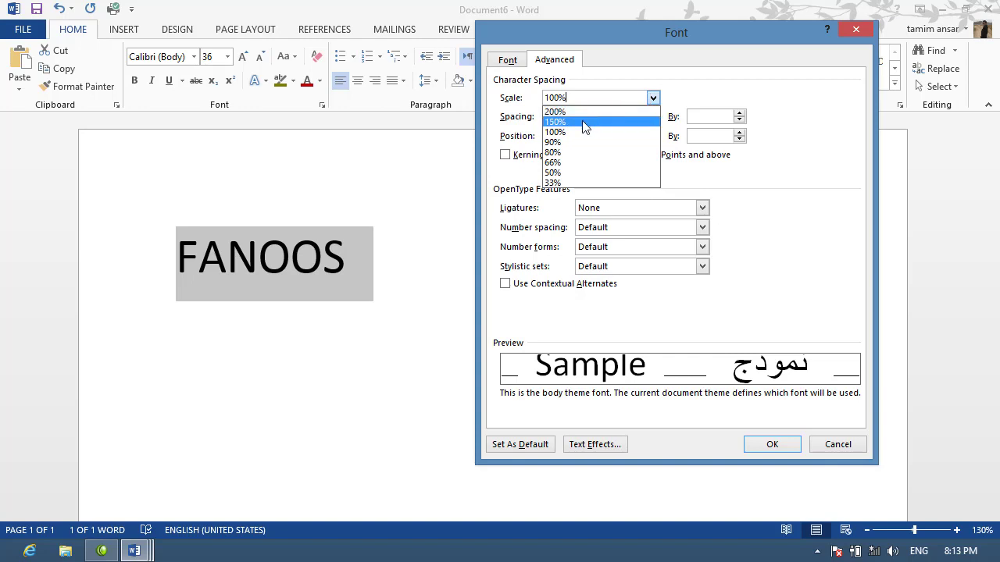
click(557, 111)
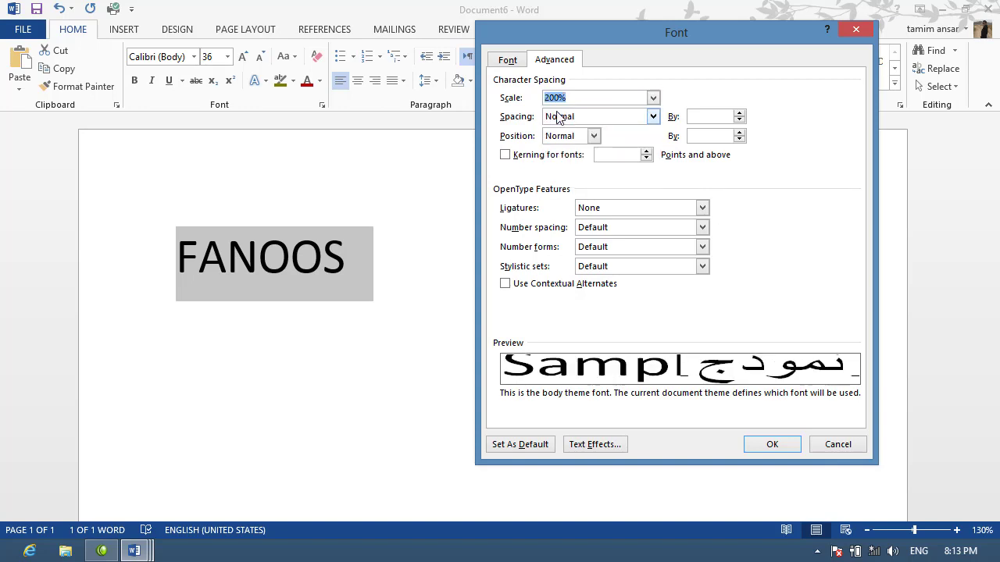
click(762, 446)
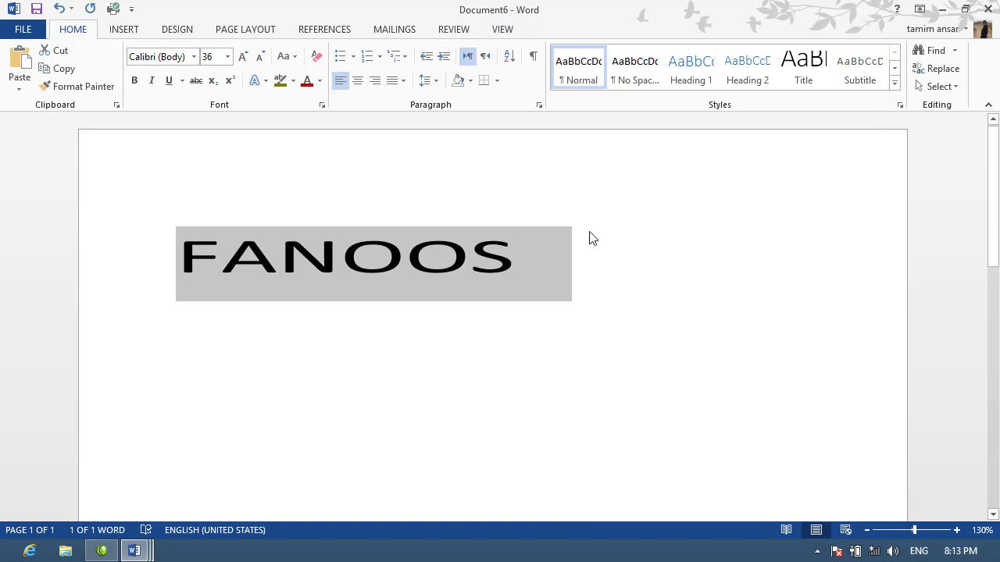
- Condense FANOOS to a 66% character scale
click(322, 104)
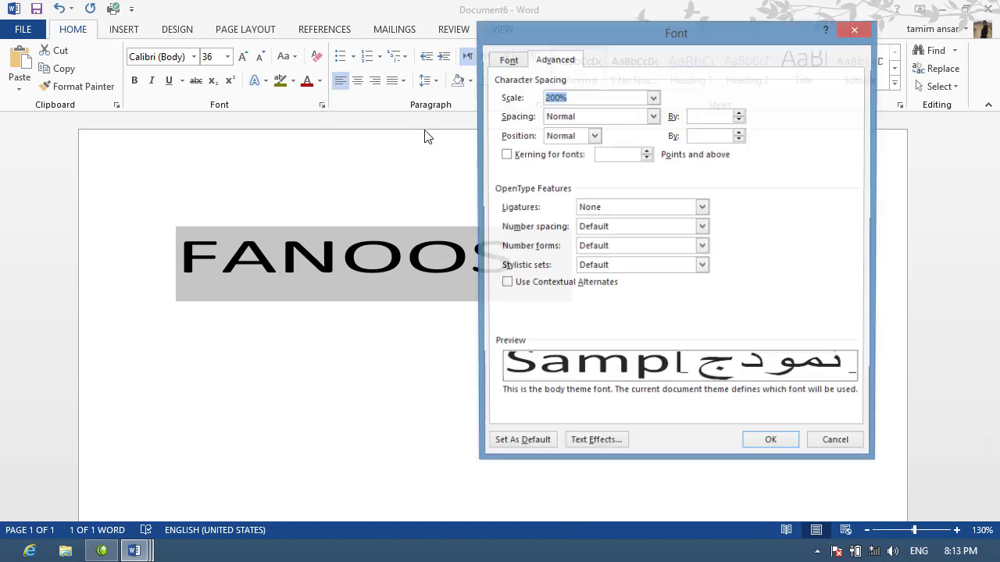
click(653, 98)
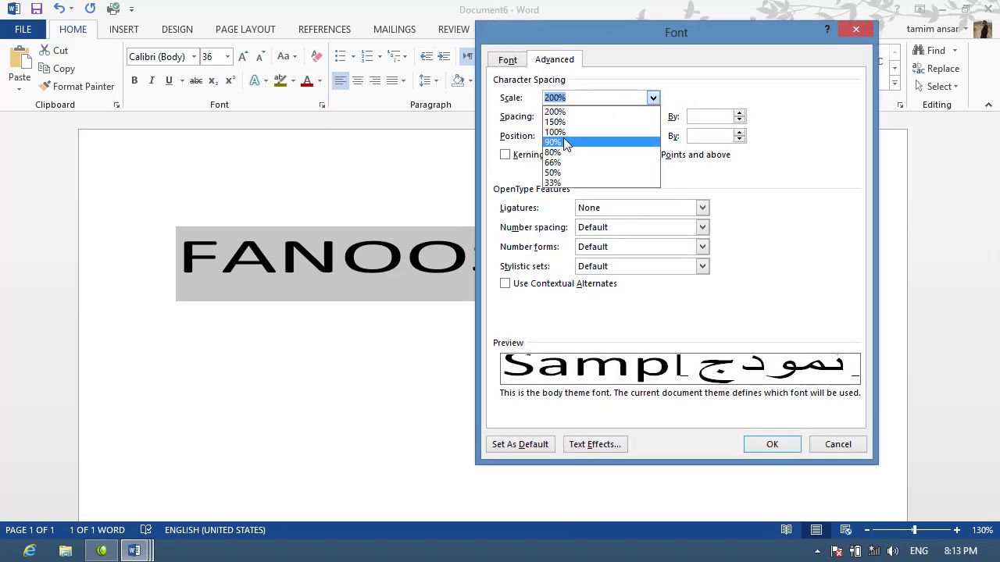
click(558, 163)
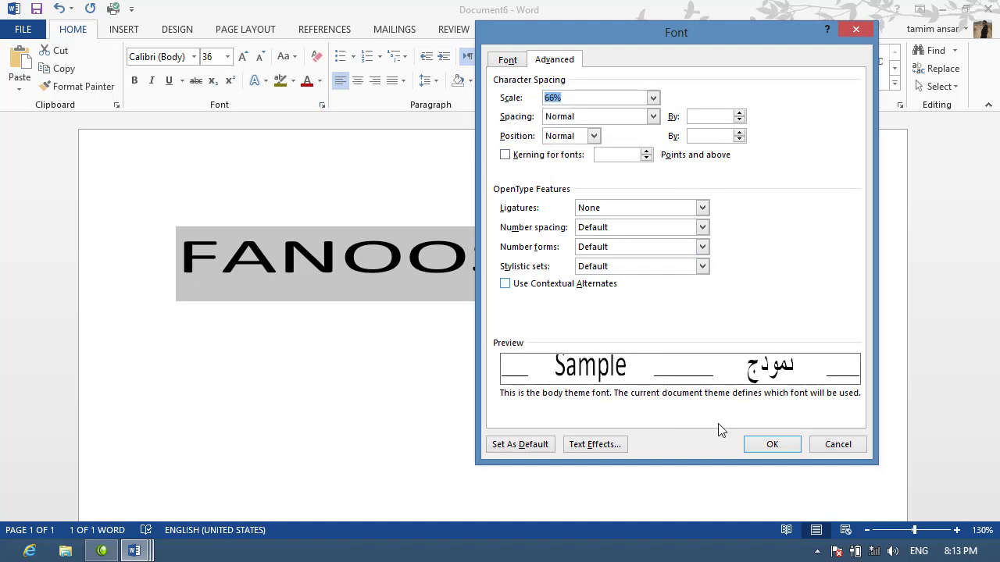
click(765, 450)
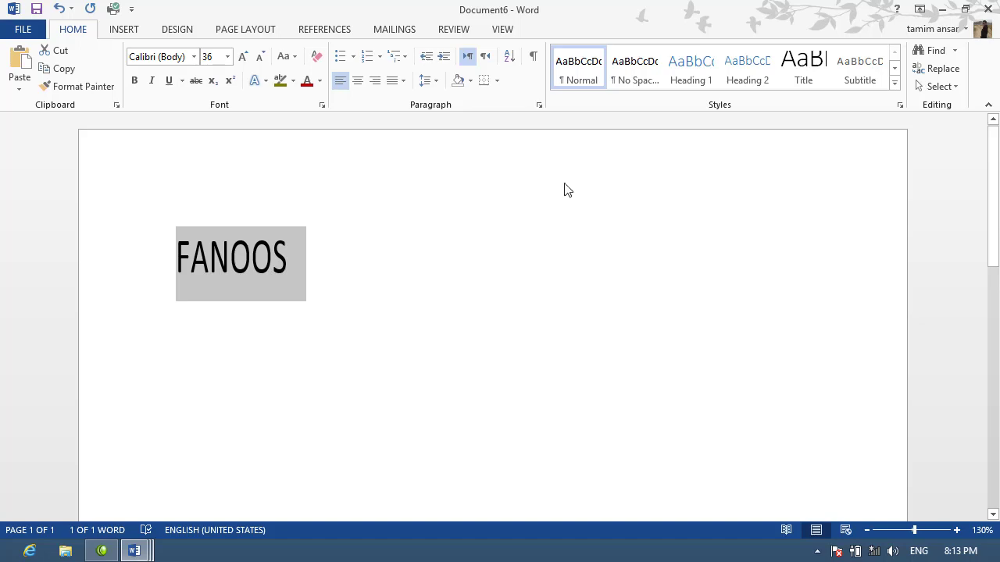
- Reset the FANOOS character scale back to 100%
click(321, 104)
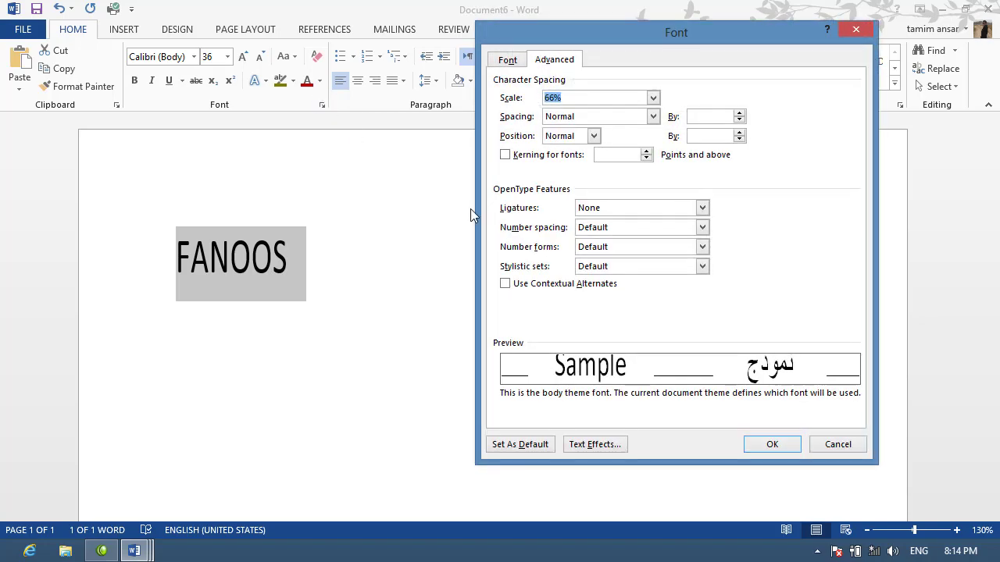
click(652, 97)
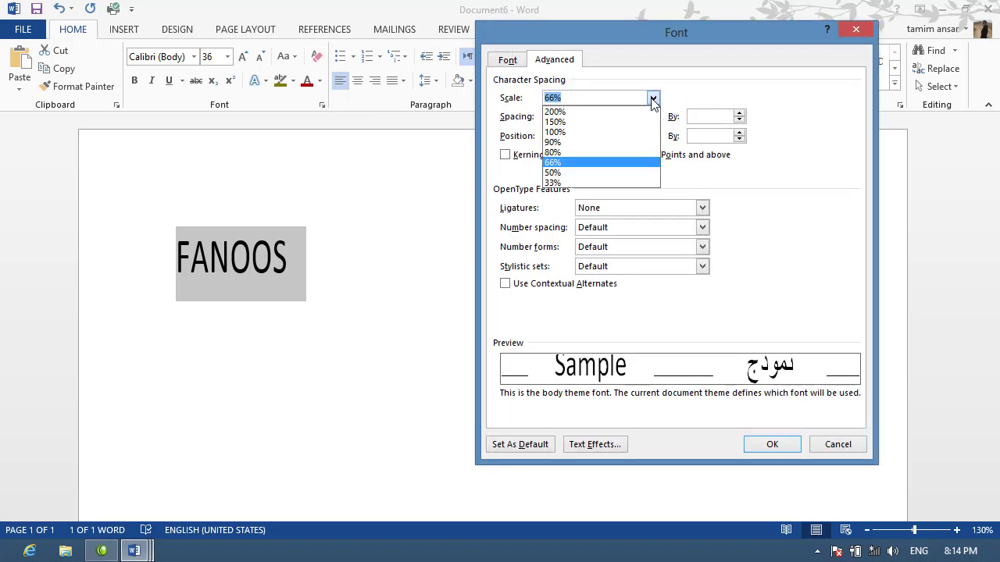
click(561, 131)
click(771, 444)
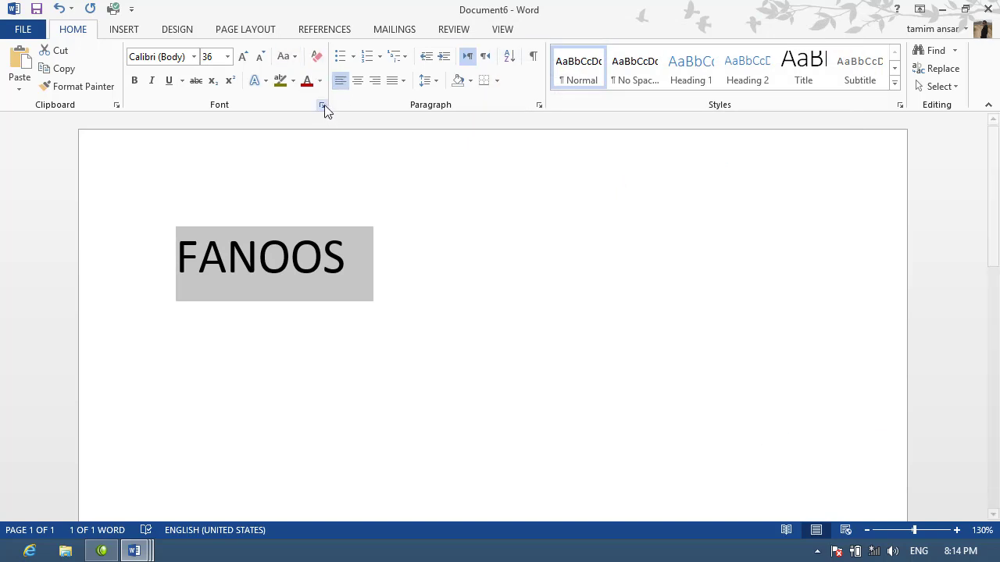
- Set FANOOS character spacing to Expanded by 1.8 pt
click(321, 104)
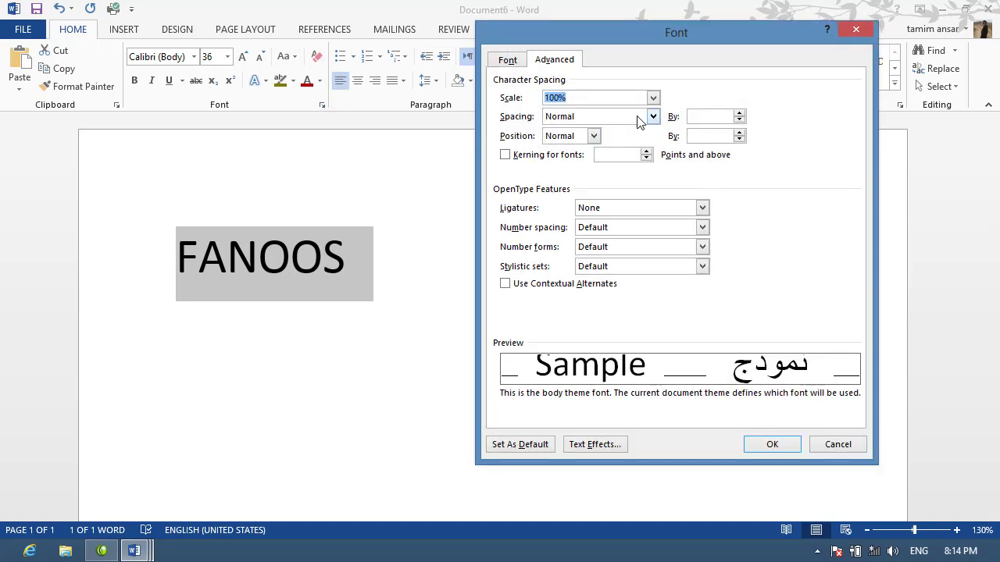
click(653, 117)
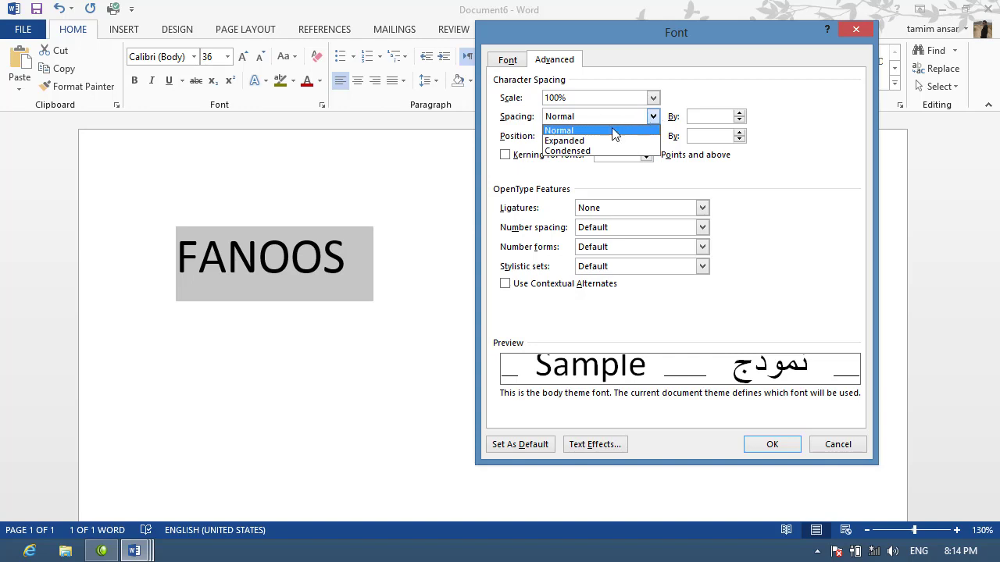
click(582, 141)
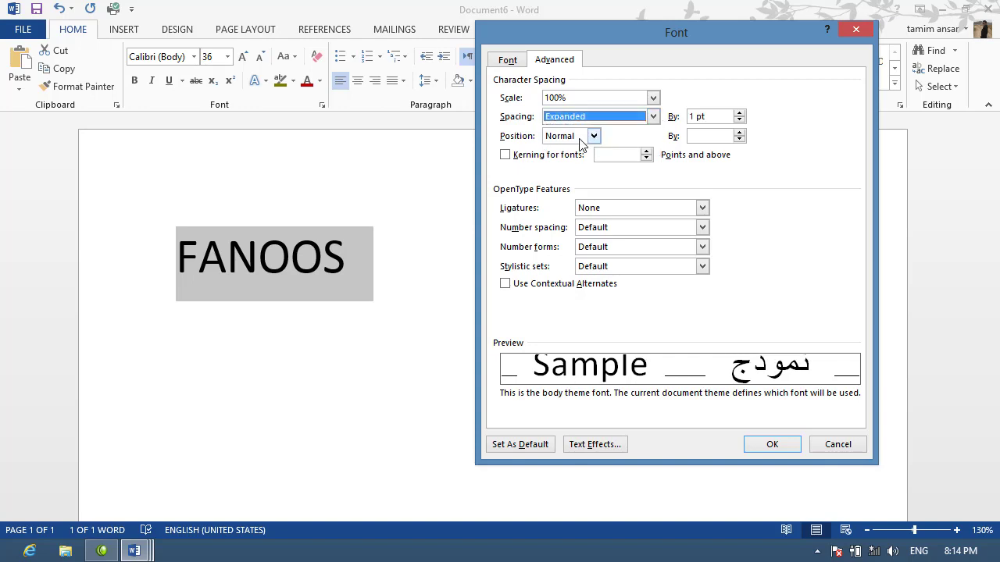
click(739, 114)
click(740, 114)
click(739, 114)
click(740, 114)
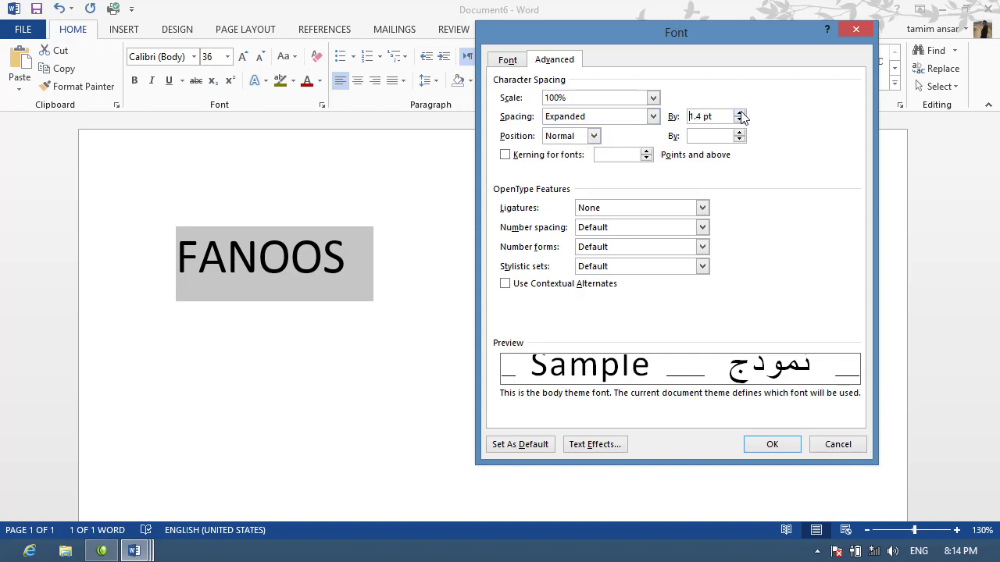
click(739, 114)
click(740, 114)
click(739, 114)
click(740, 114)
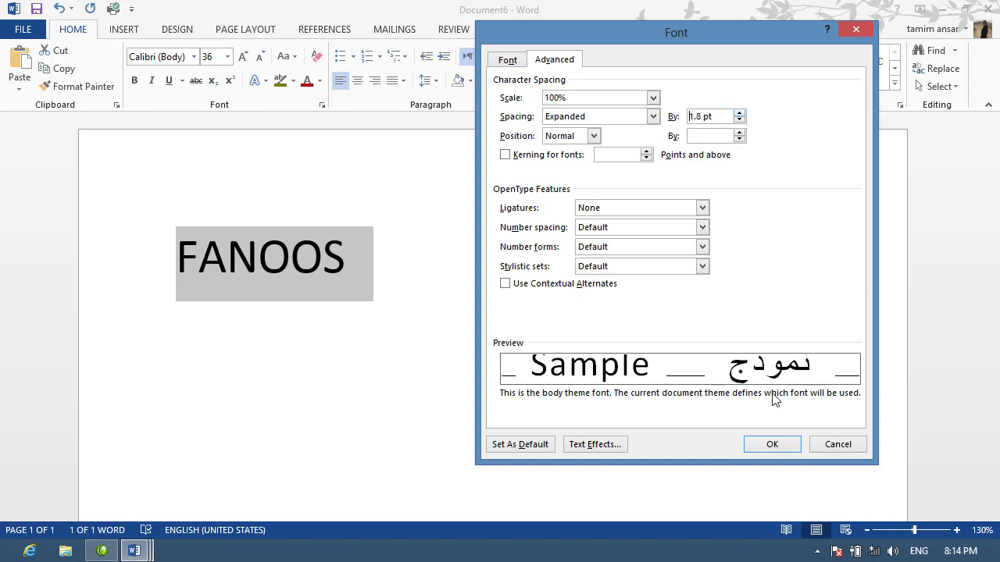
click(779, 443)
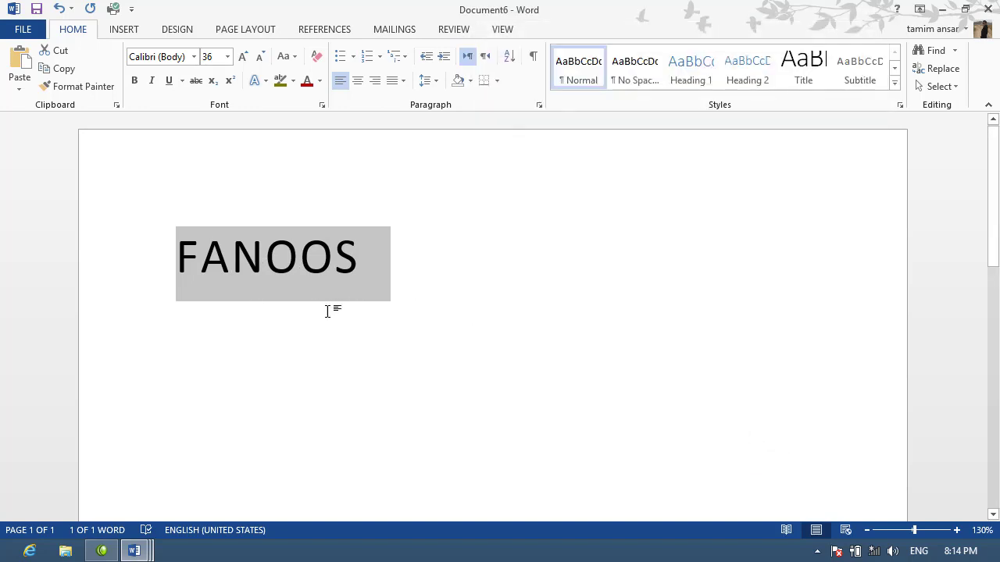
- Increase the expanded spacing of FANOOS in stages up to 10.1 pt
click(321, 105)
click(740, 115)
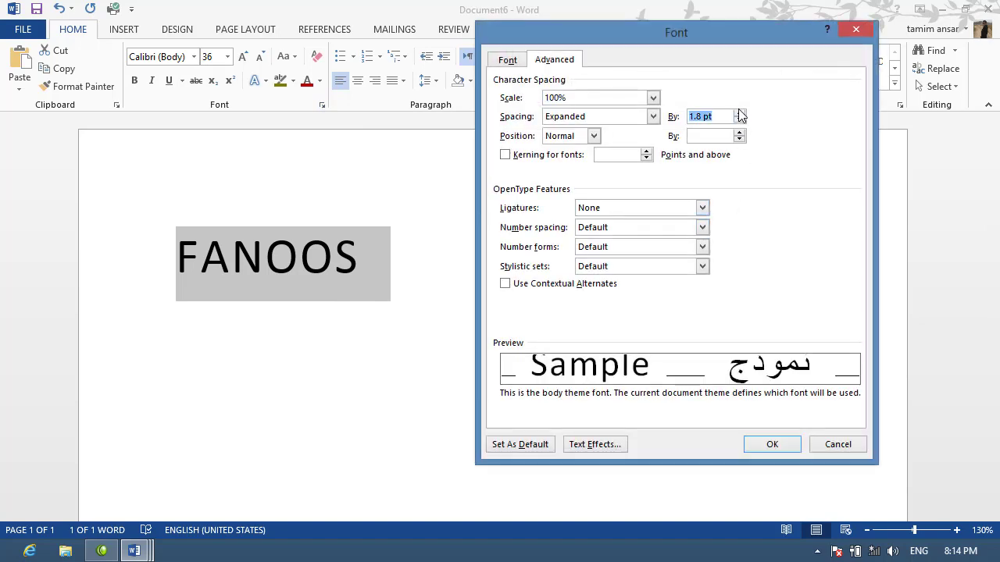
click(739, 113)
click(763, 446)
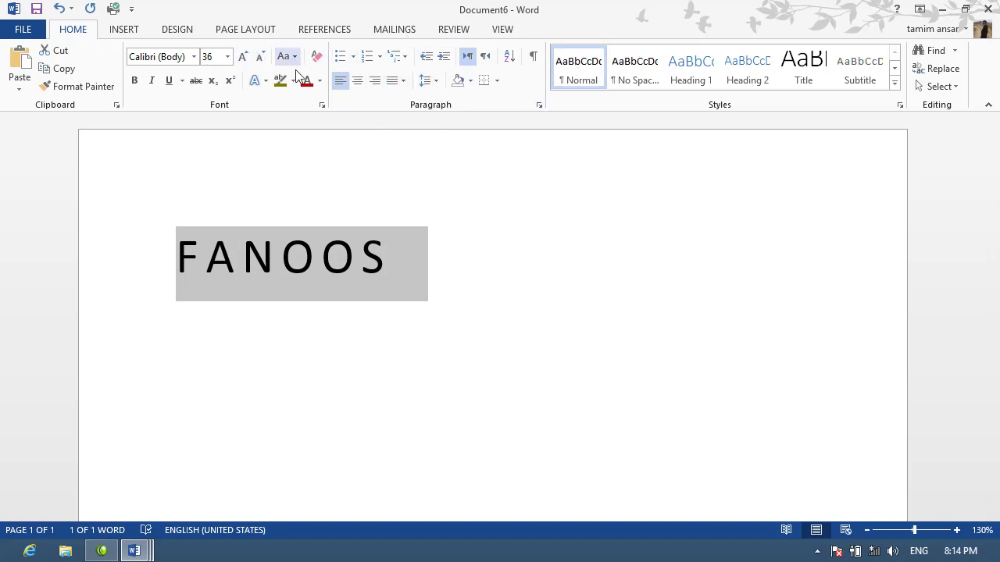
click(322, 104)
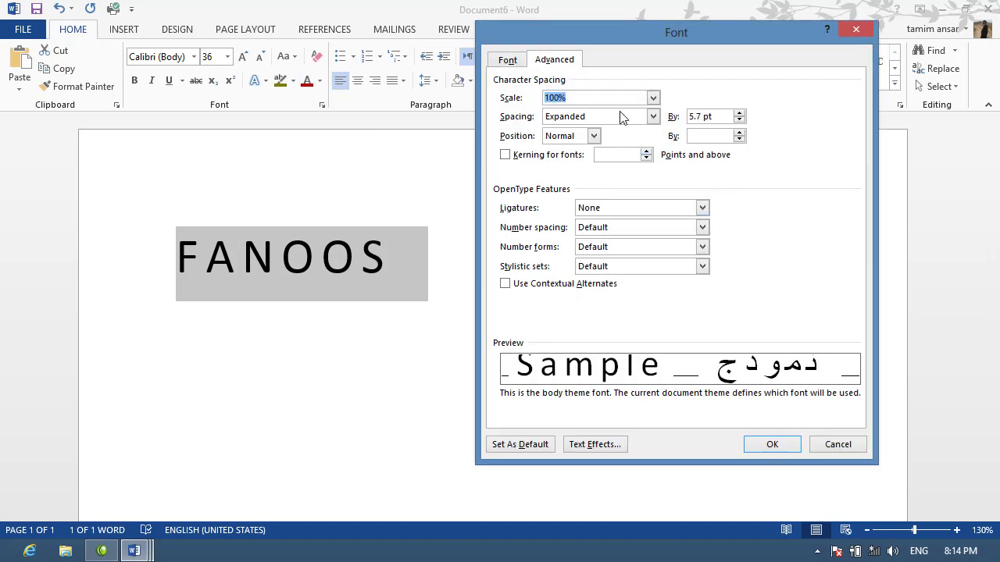
click(739, 113)
click(739, 116)
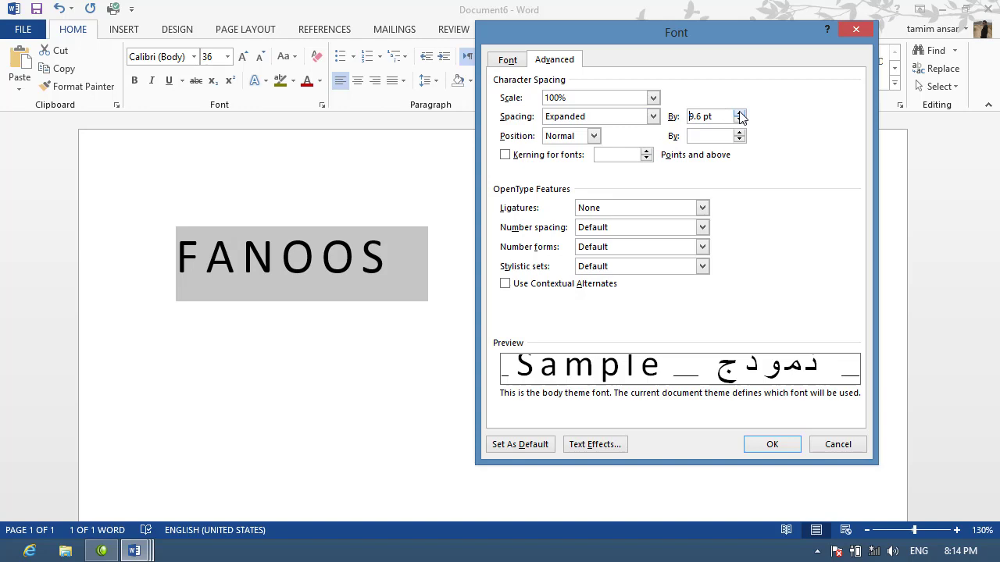
click(765, 445)
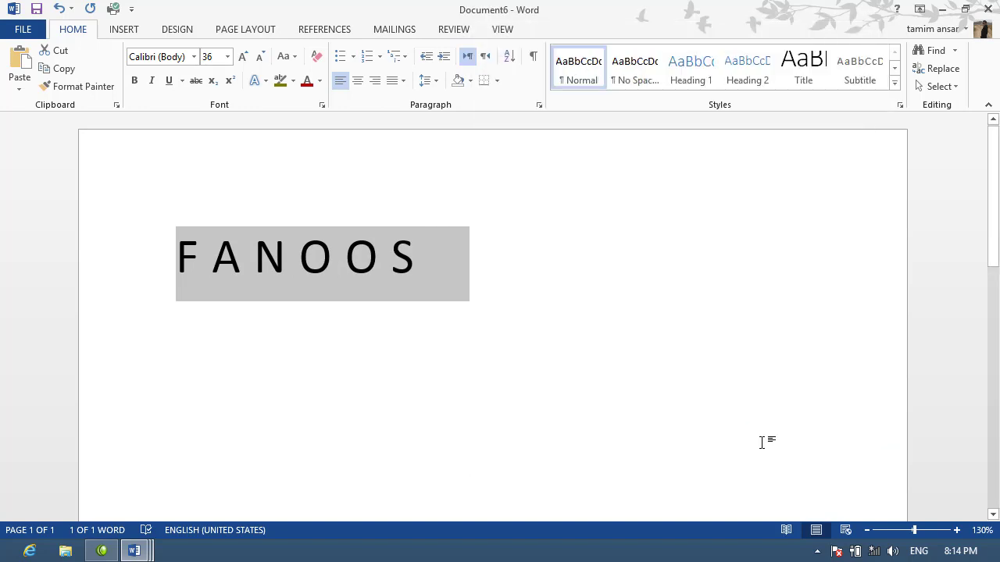
- Switch FANOOS character spacing to Condensed by 15.1 pt
click(321, 105)
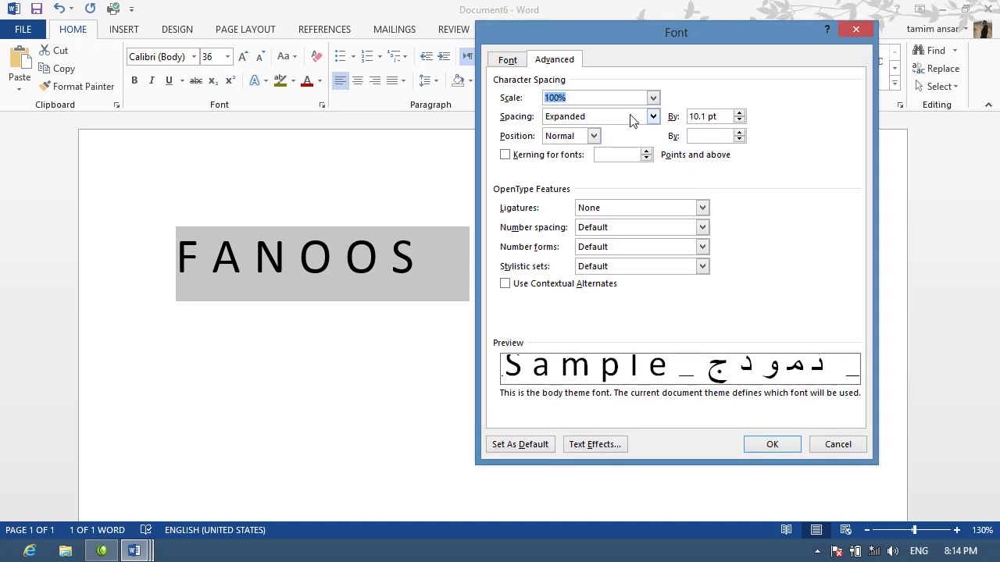
click(654, 117)
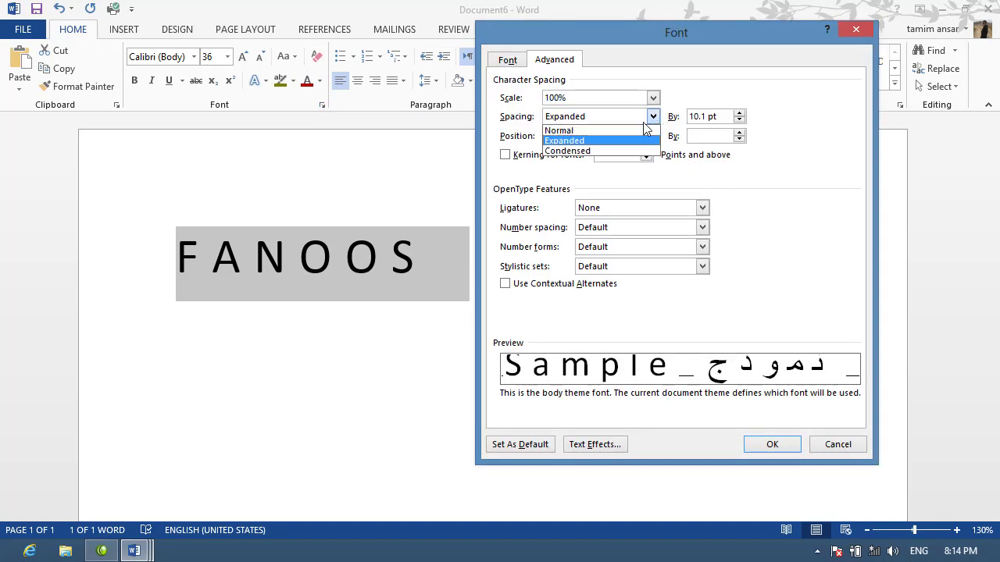
click(574, 151)
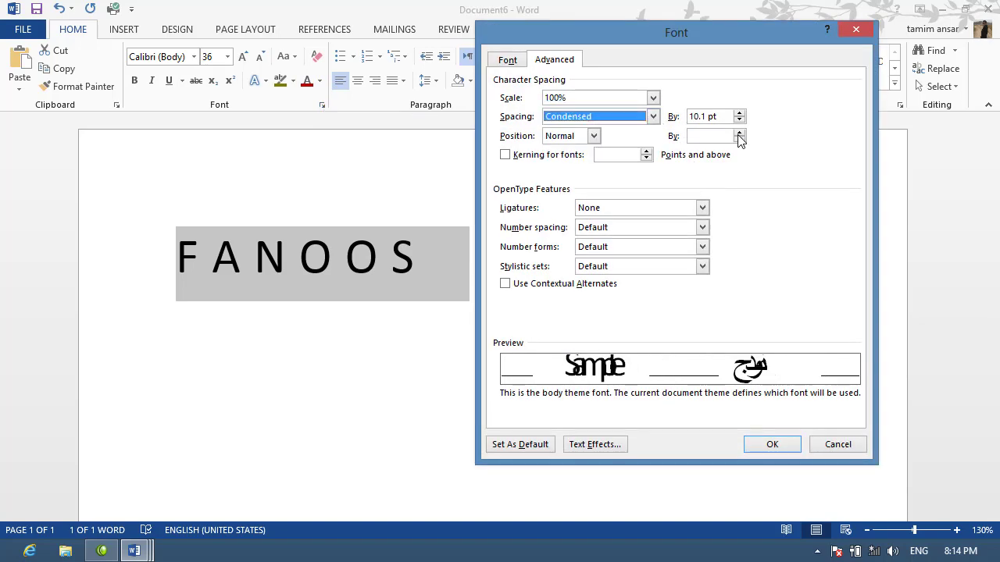
click(653, 117)
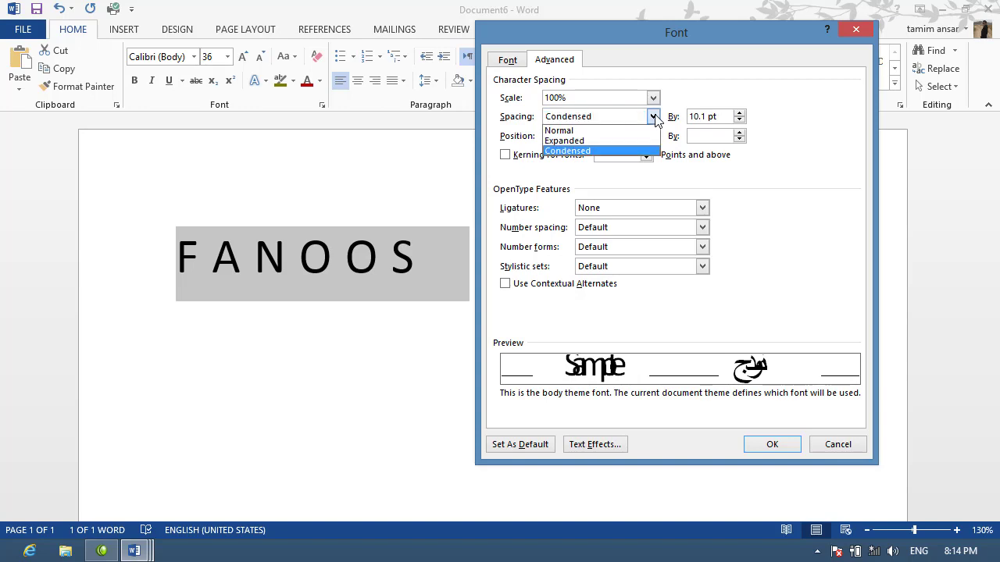
click(574, 150)
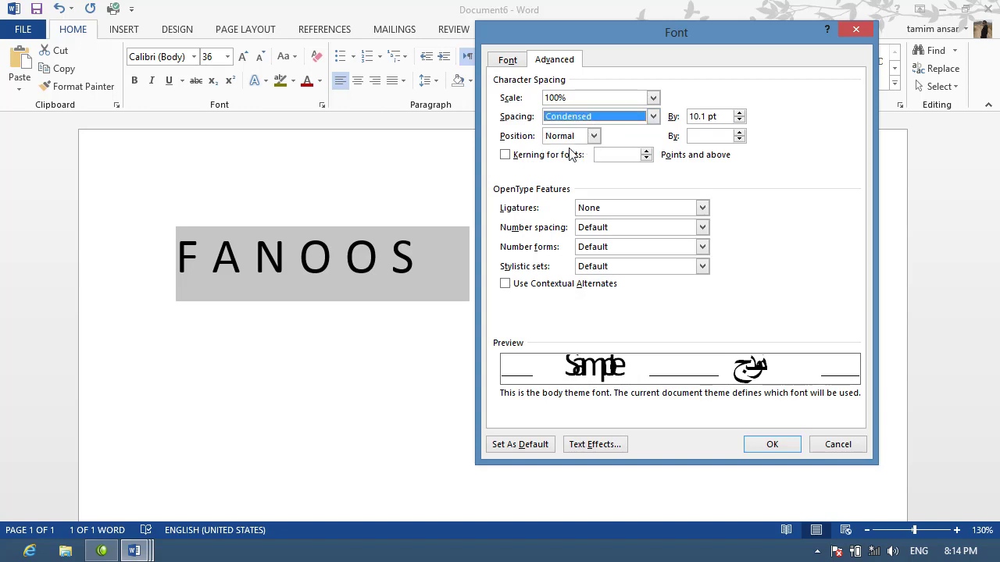
click(738, 116)
click(738, 119)
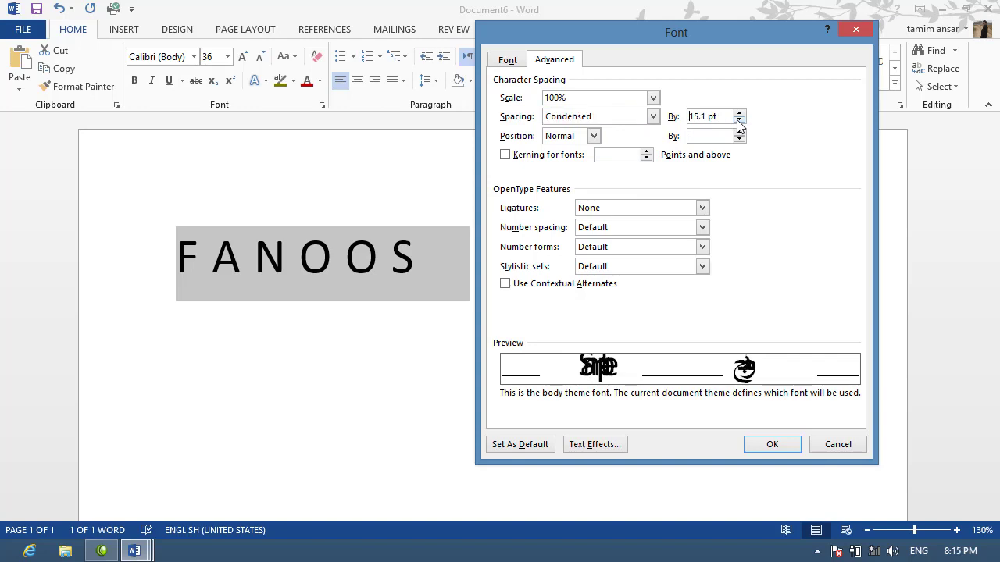
click(768, 444)
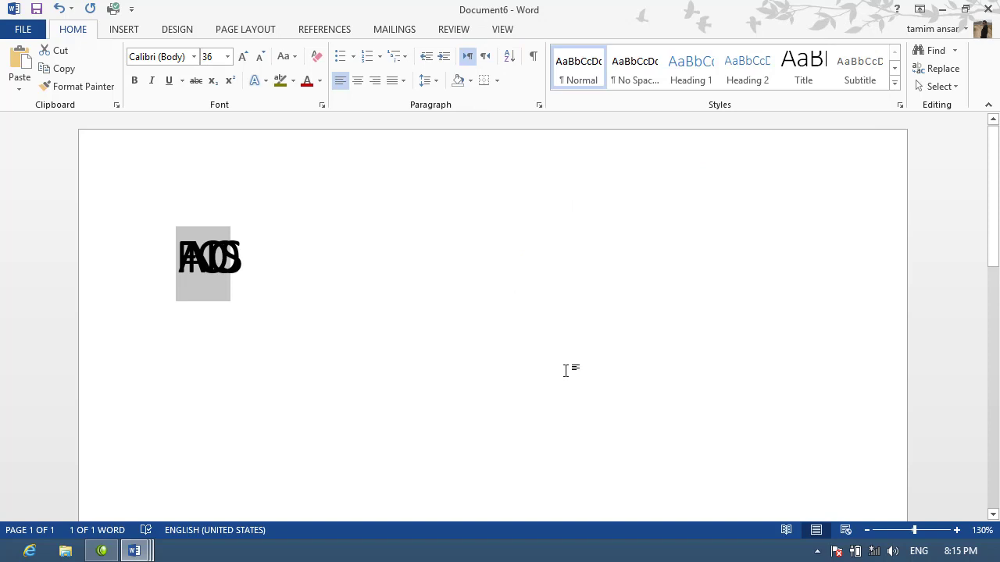
- Lower the condensed spacing of FANOOS to about 8 pt
click(321, 104)
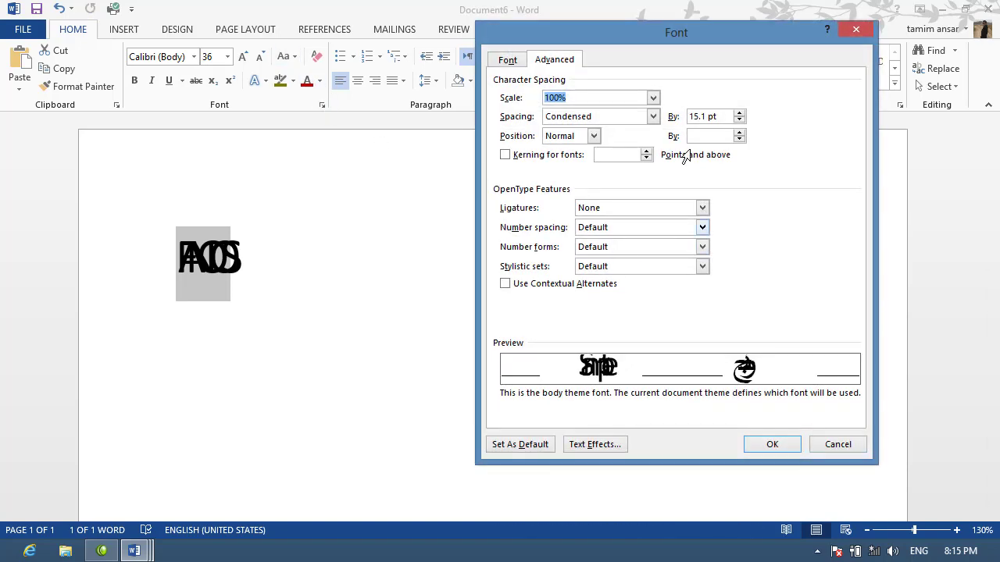
click(739, 116)
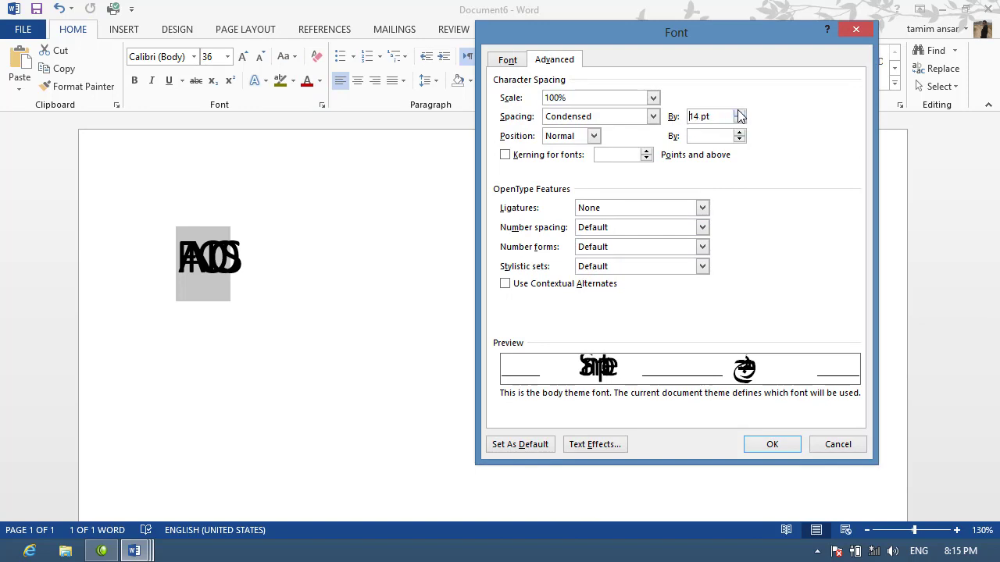
click(740, 117)
click(739, 116)
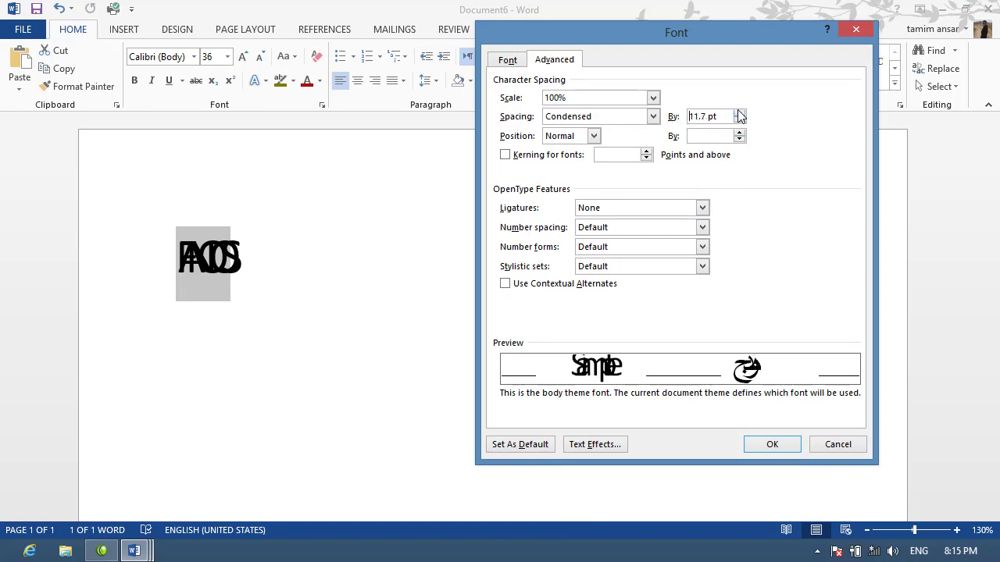
click(739, 117)
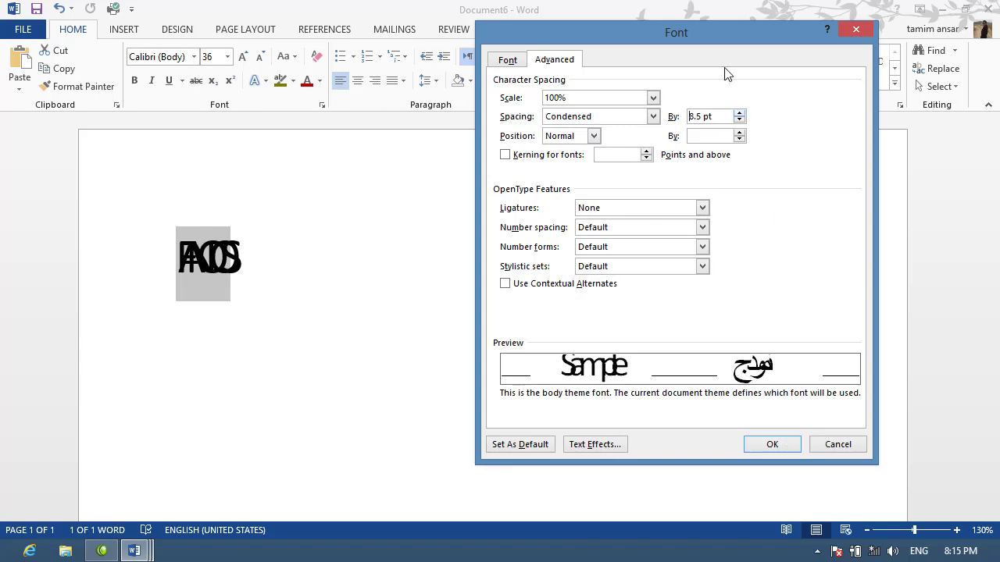
click(739, 116)
click(739, 116)
click(739, 117)
click(772, 444)
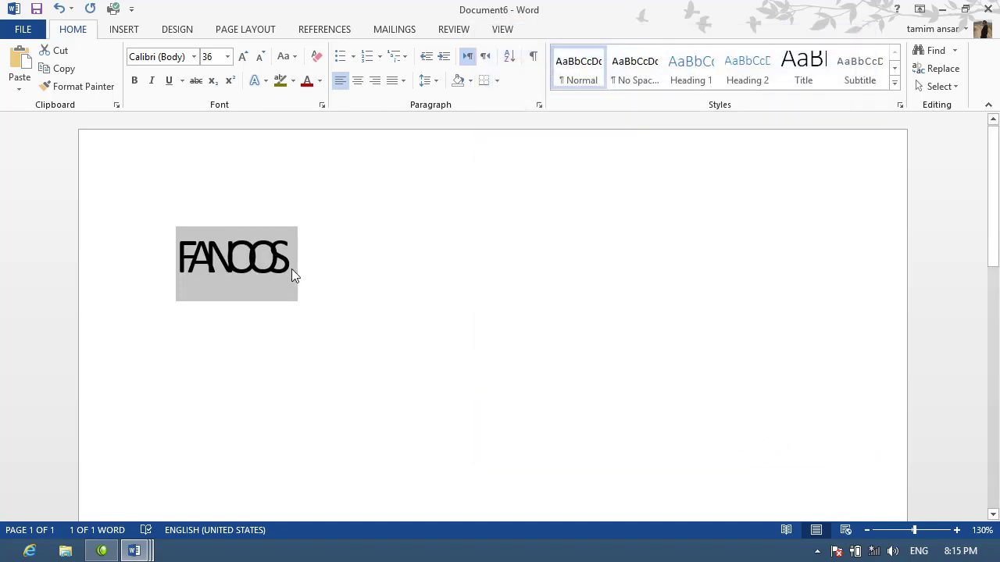
- Reselect FANOOS, enlarge it to 80 pt, then return it to 36 pt
click(291, 269)
drag(298, 263, 167, 252)
key(ctrl+shift+period)
key(ctrl+shift+period)
key(ctrl+shift+period)
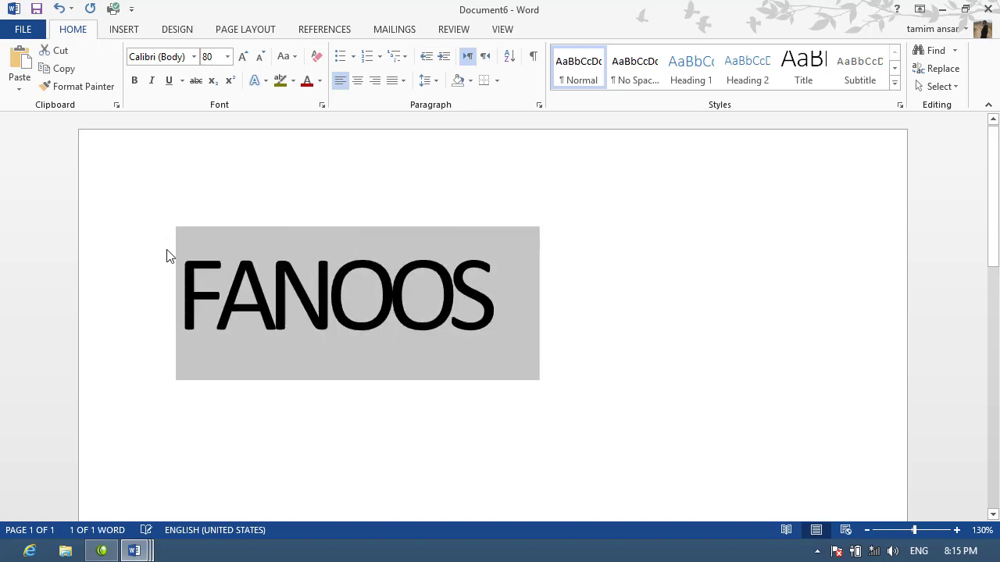
key(ctrl+shift+comma)
key(ctrl+shift+comma)
key(ctrl+shift+comma)
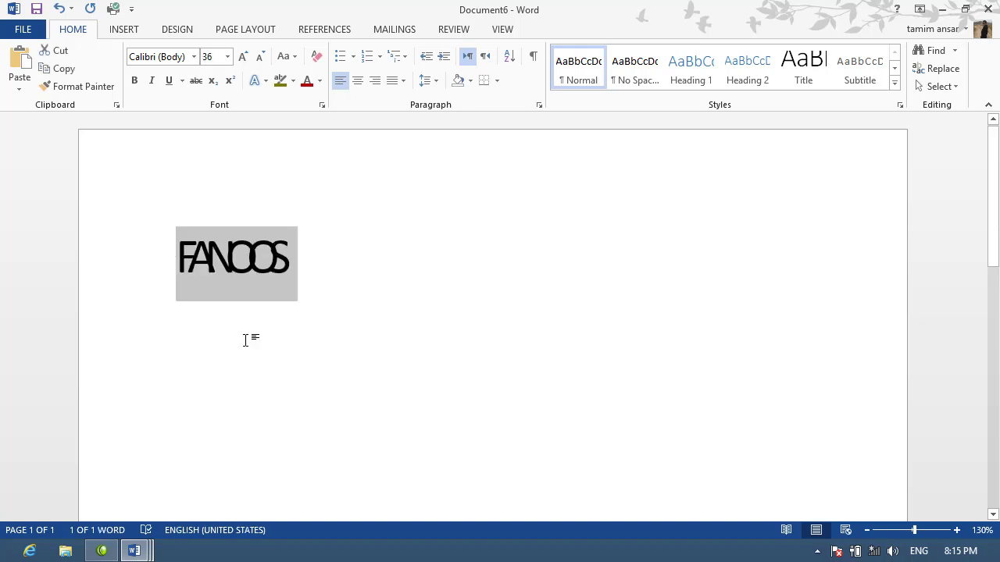
click(245, 340)
- Select the condensed FANOOS word and delete it with Backspace
click(376, 257)
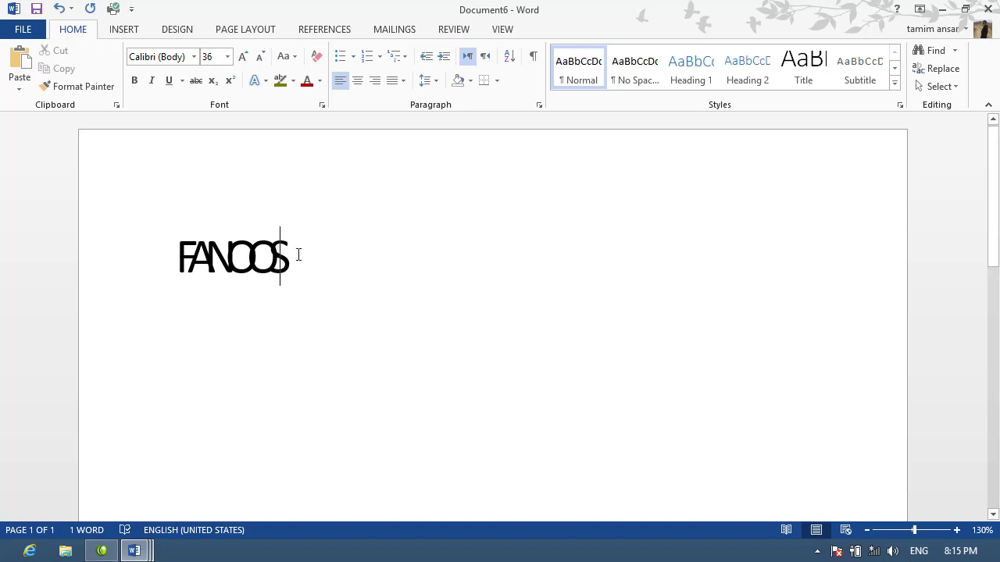
drag(298, 254, 181, 261)
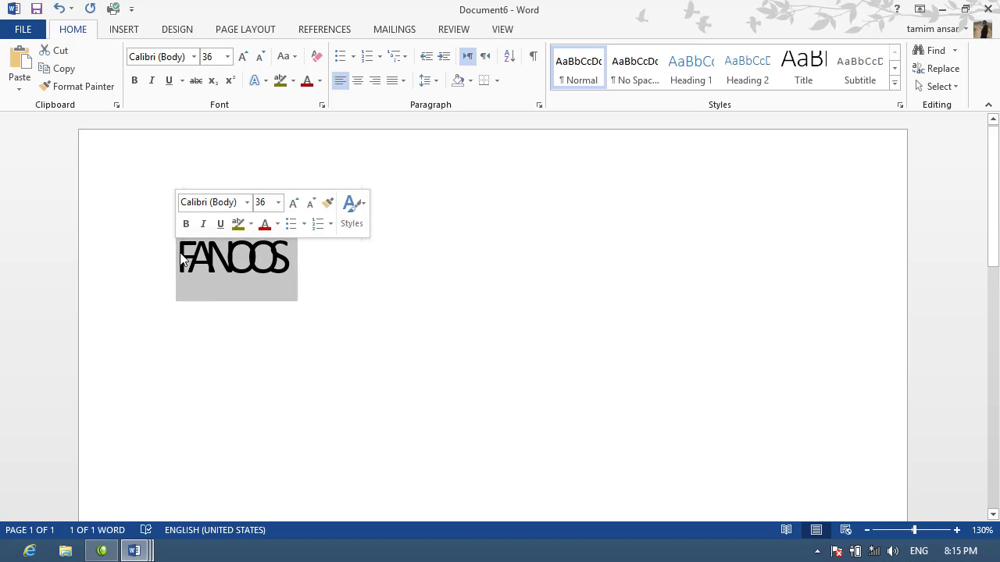
key(BackSpace)
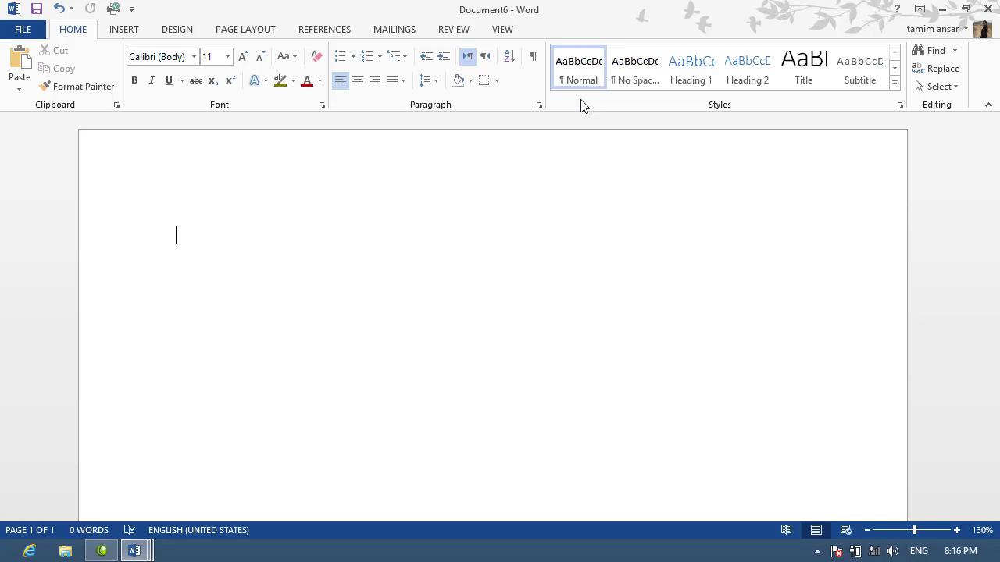
- Select the Arabic line in Document1, then switch to the blank Document6
click(147, 553)
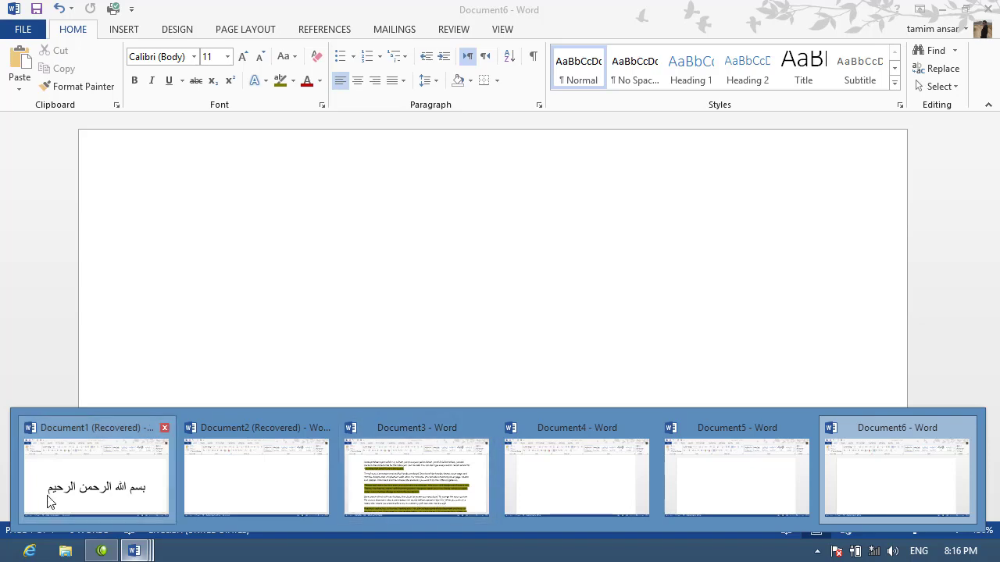
mouse_move(95, 472)
click(74, 488)
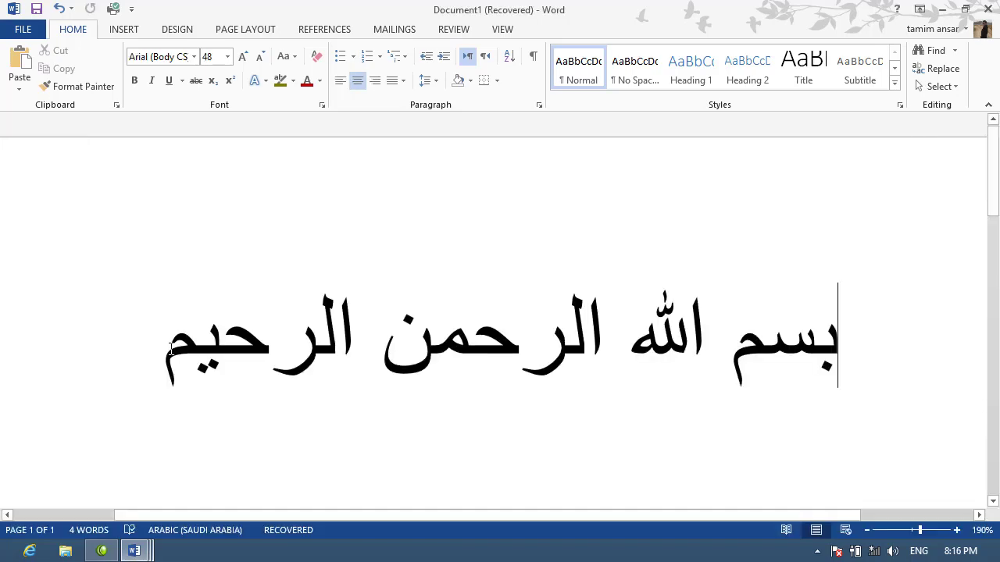
mouse_move(171, 349)
mouse_down()
mouse_move(659, 406)
mouse_move(829, 396)
mouse_up()
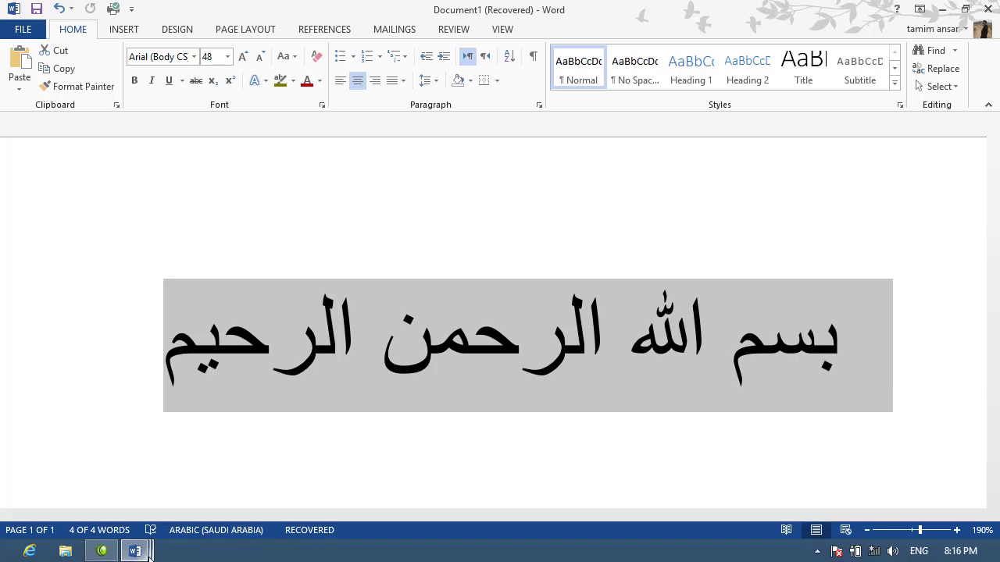
click(148, 551)
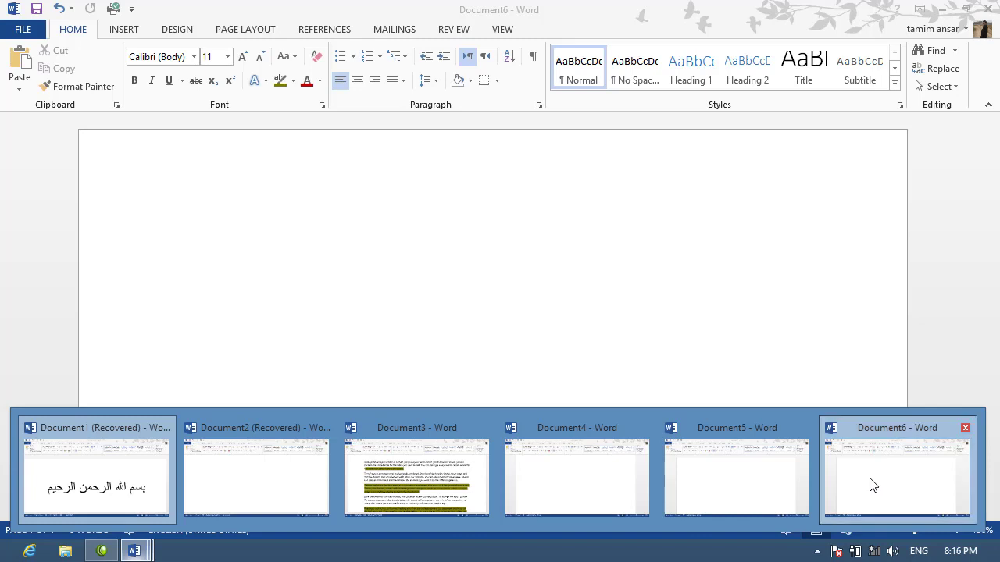
click(872, 485)
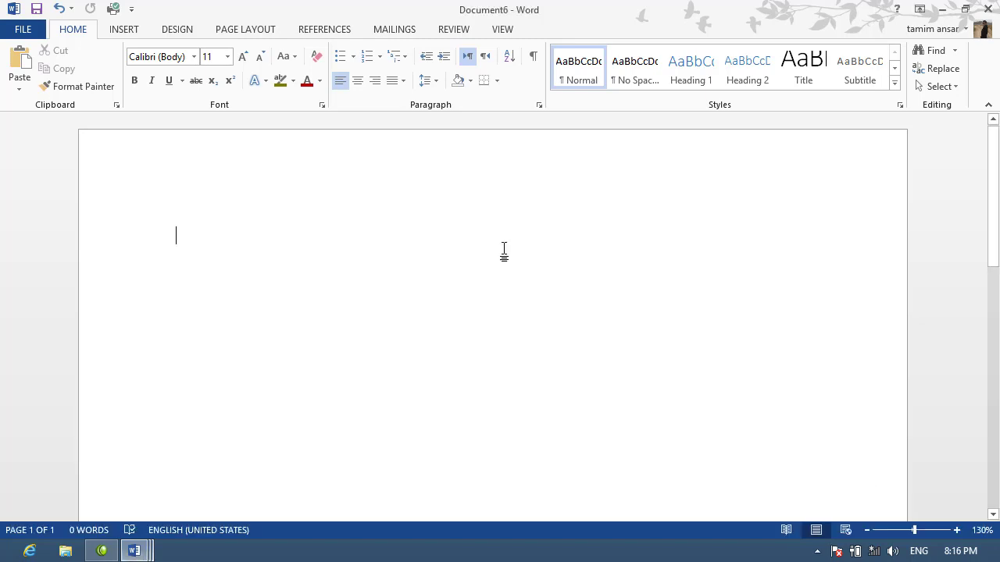
- Cancel the Font dialog unchanged, then undo the FANOOS deletion in Document5
click(320, 104)
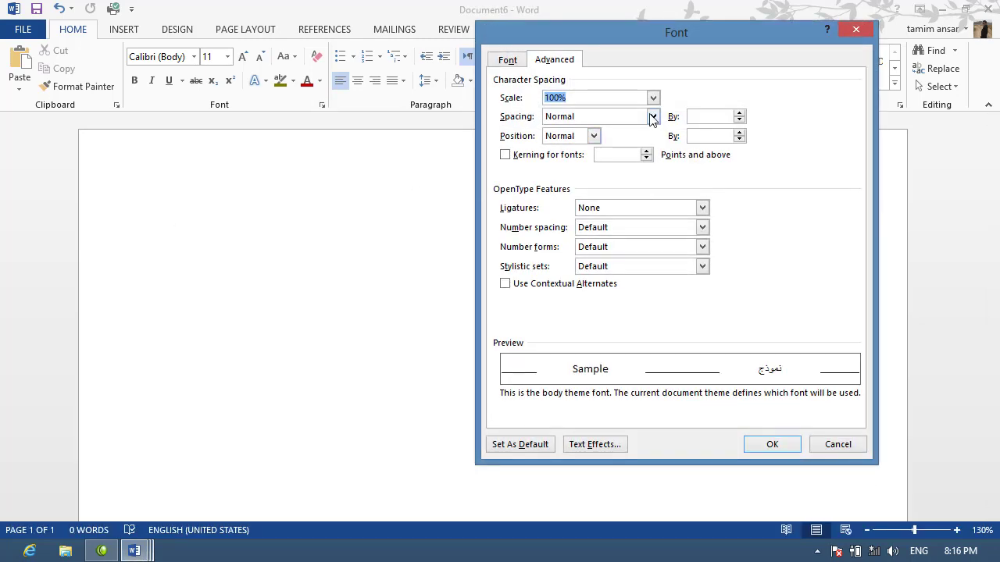
click(652, 117)
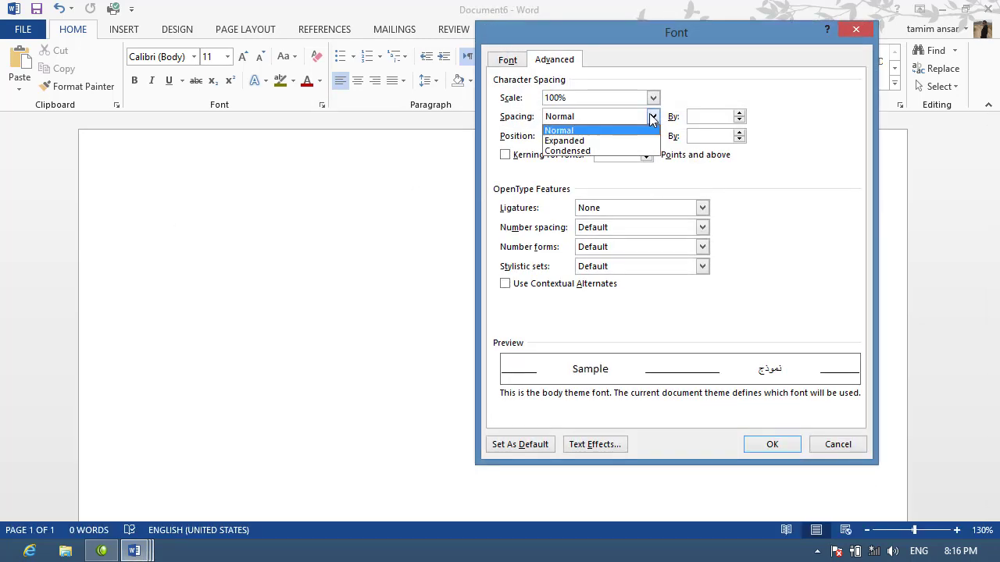
click(833, 447)
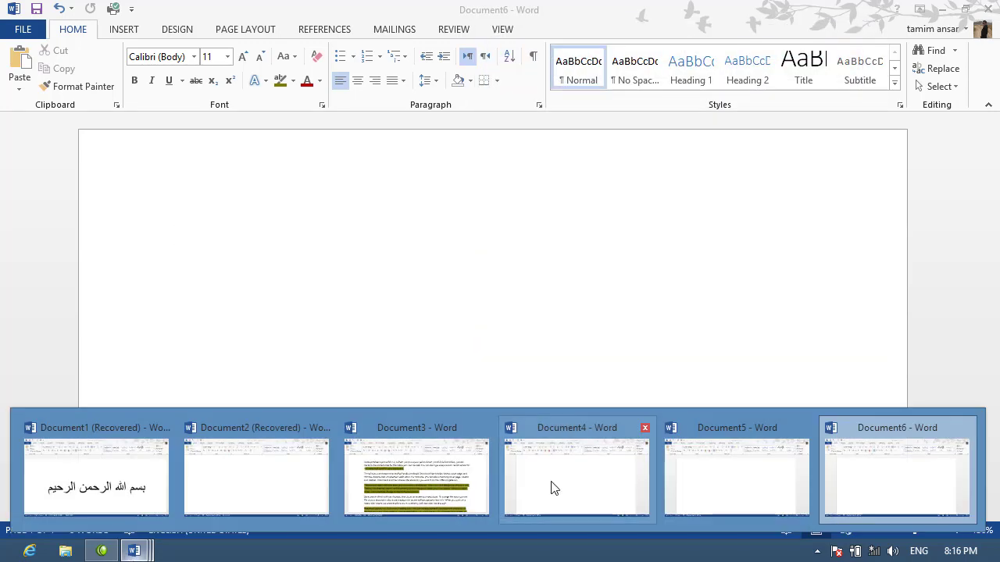
mouse_move(135, 551)
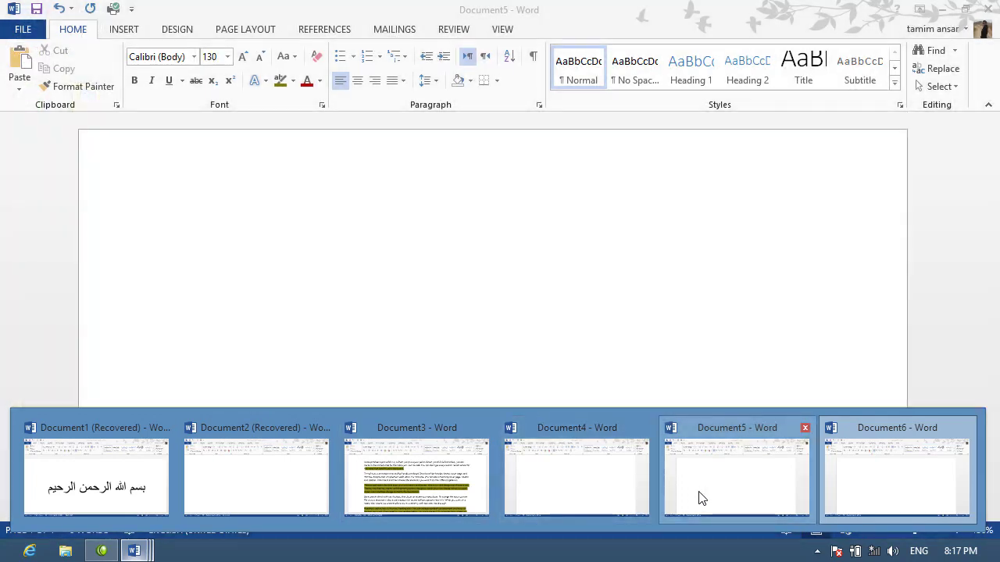
click(701, 498)
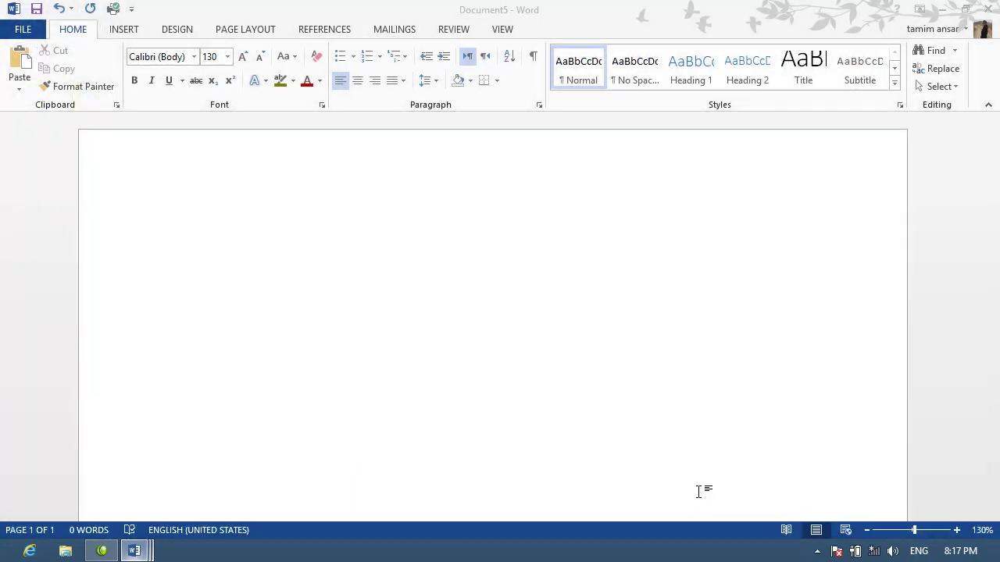
key(ctrl+z)
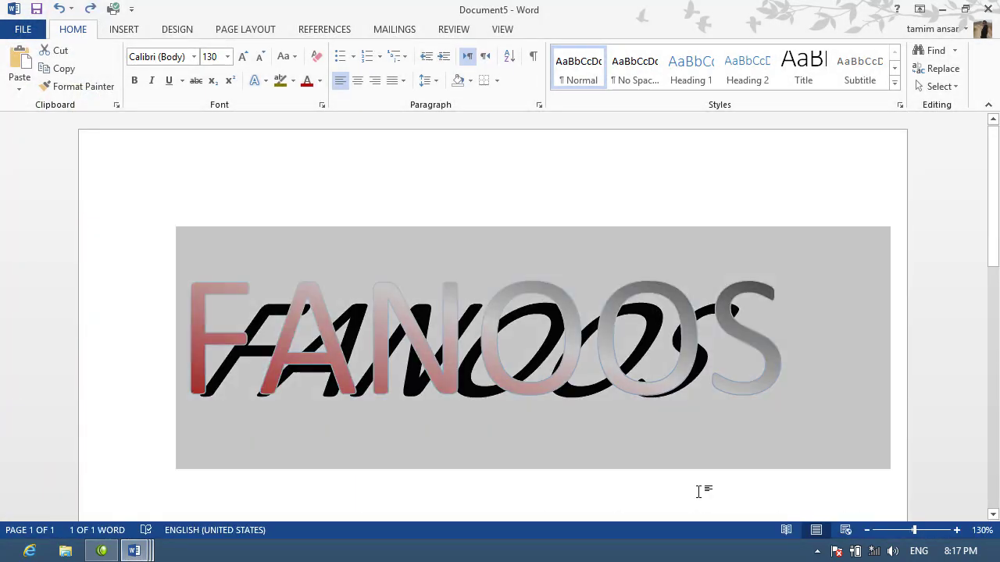
- Switch to Document2 and undo the deletion of AFGHANISTAN
click(134, 552)
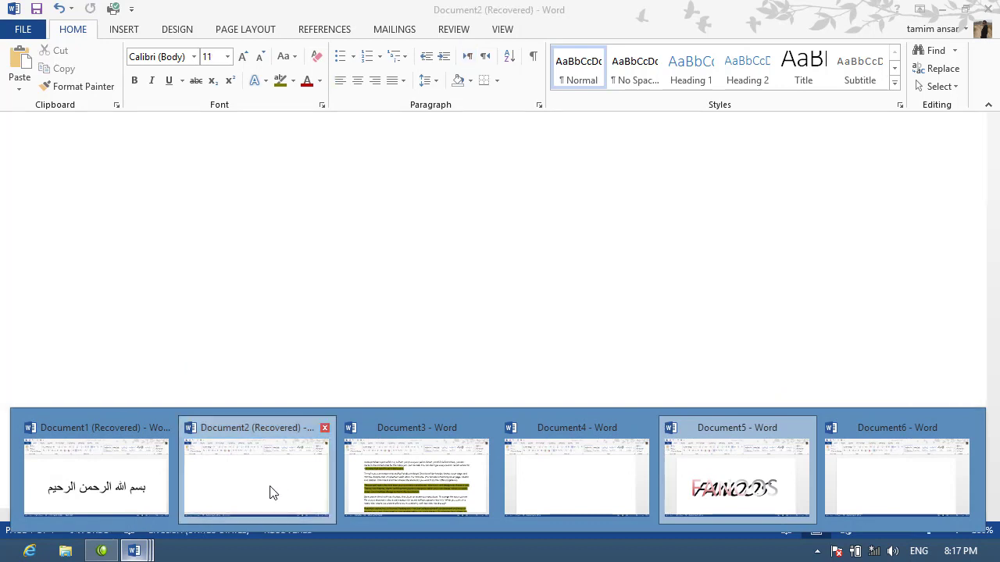
click(271, 491)
key(ctrl+z)
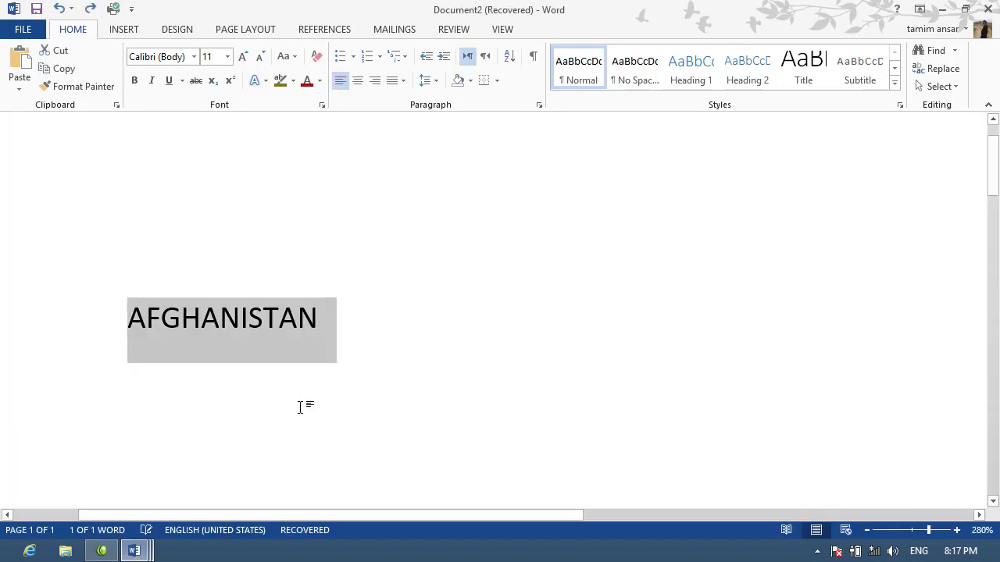
- Grow AFGHANISTAN from 11 to 18 pt, cancel the Font dialog, then delete the word
key(ctrl+shift+period)
key(ctrl+shift+period)
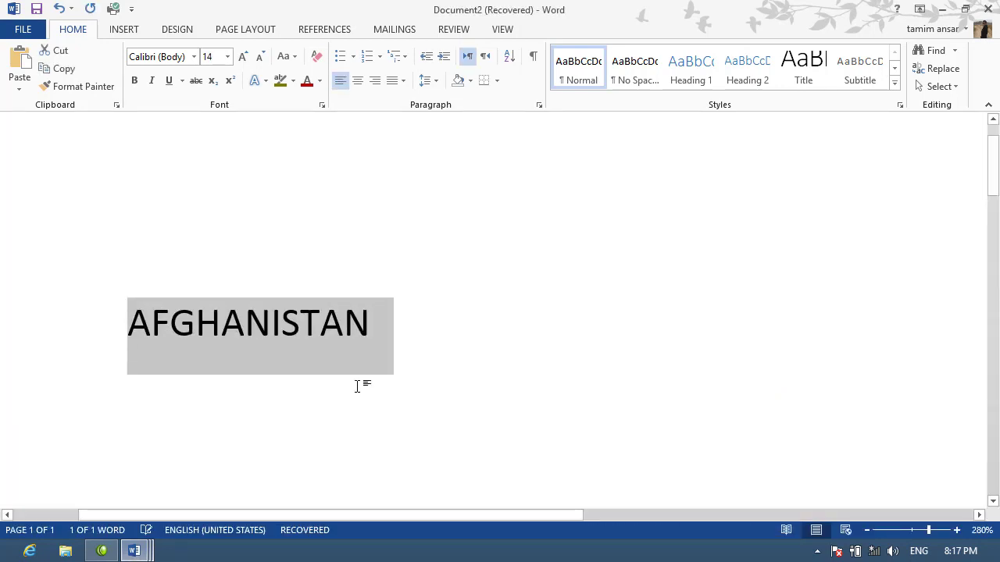
key(ctrl+shift+period)
key(ctrl+shift+period)
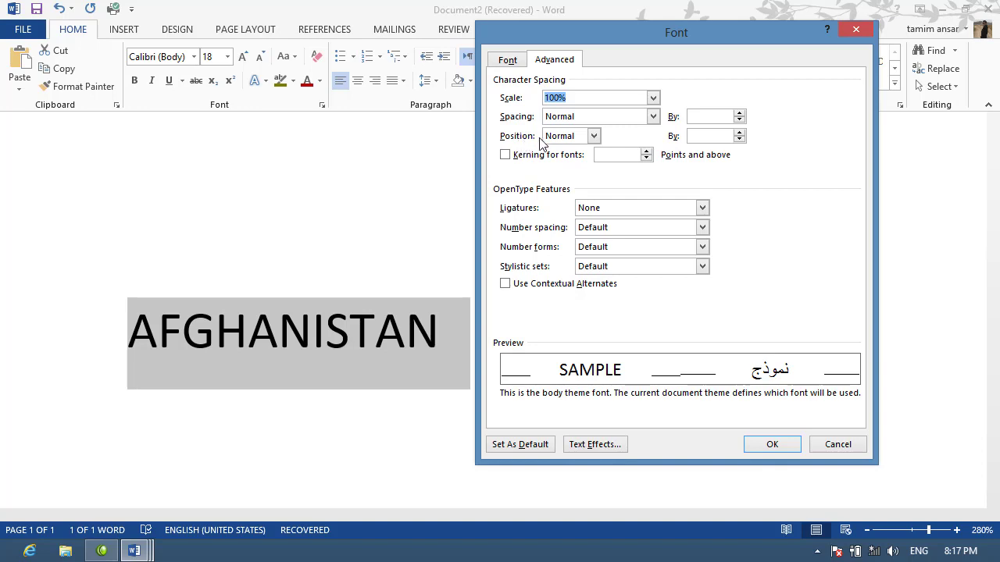
click(828, 443)
key(Delete)
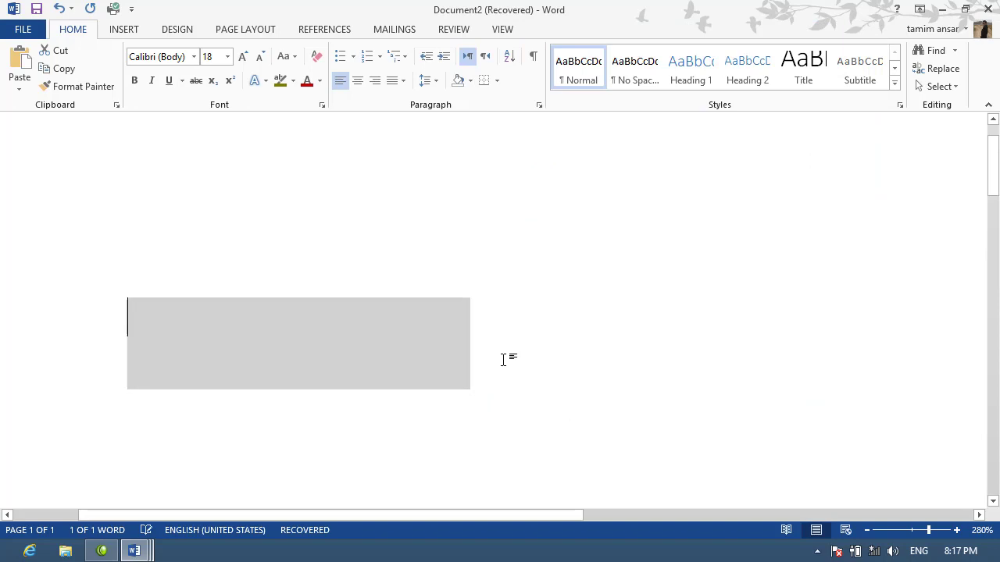
- Type '1ST' and make the letters 'ST' superscript
text(1ST)
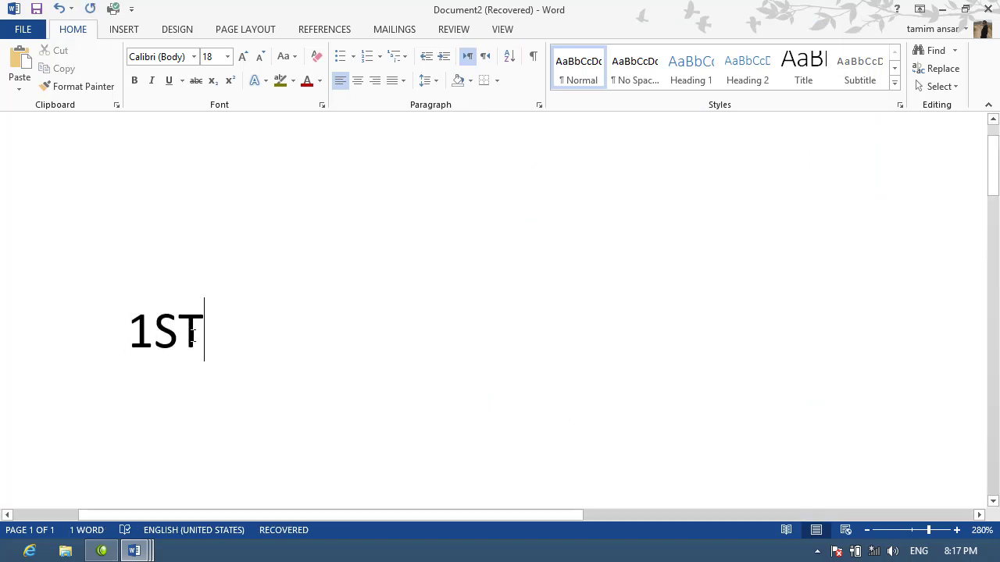
drag(191, 335, 158, 337)
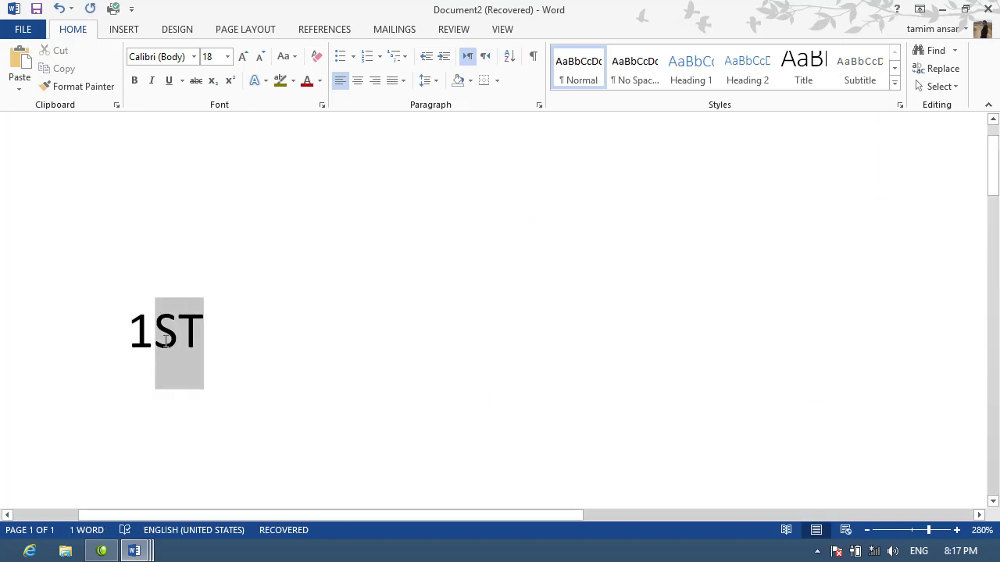
click(230, 81)
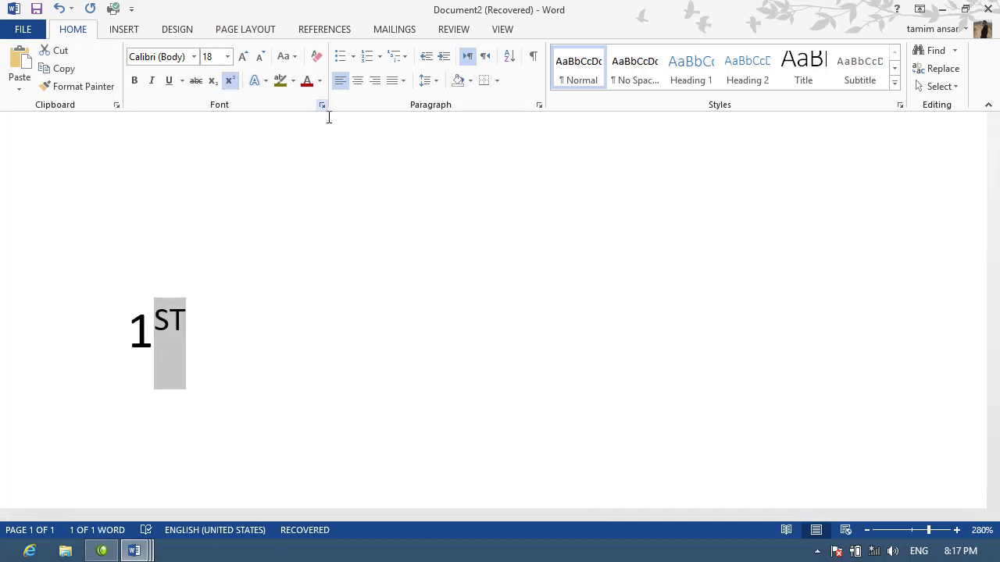
key(Right)
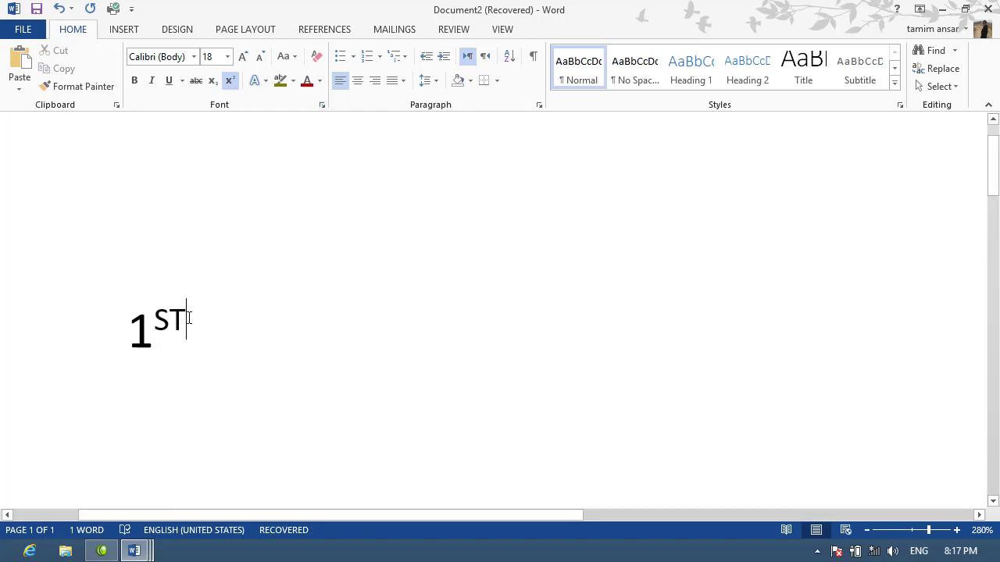
- Raise the 'ST' by 17 pt using the Font dialog's Advanced position setting
drag(179, 328, 156, 324)
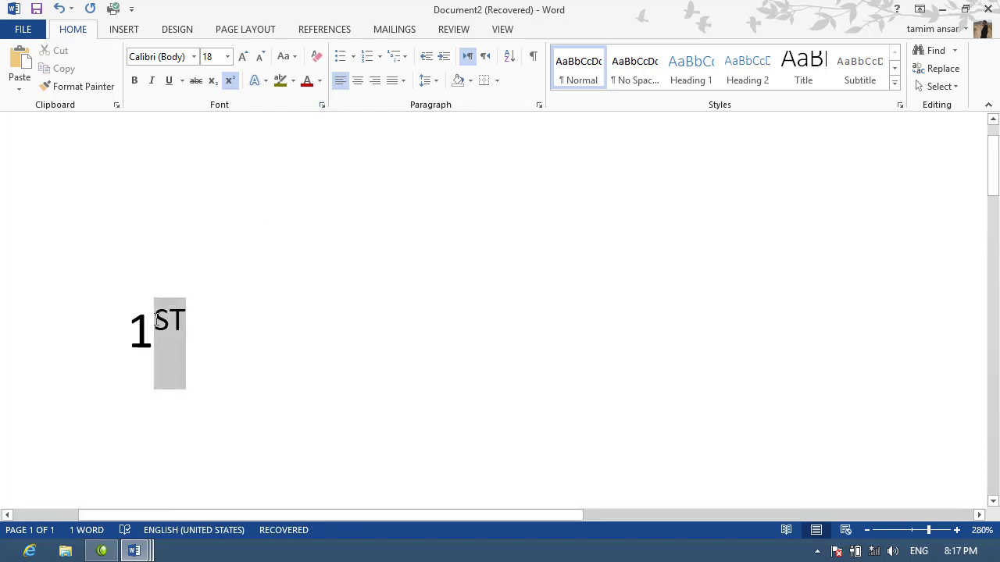
click(321, 105)
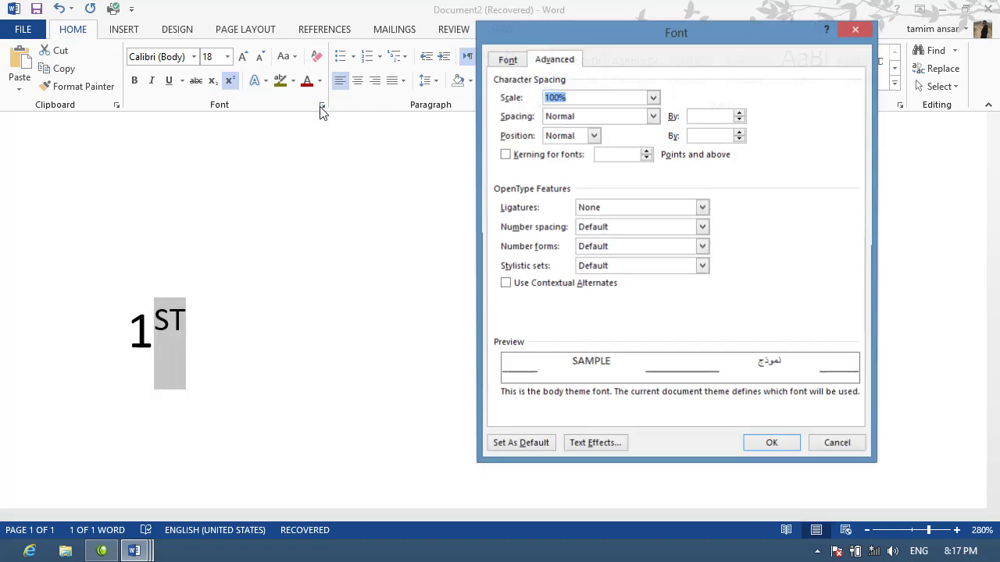
click(594, 136)
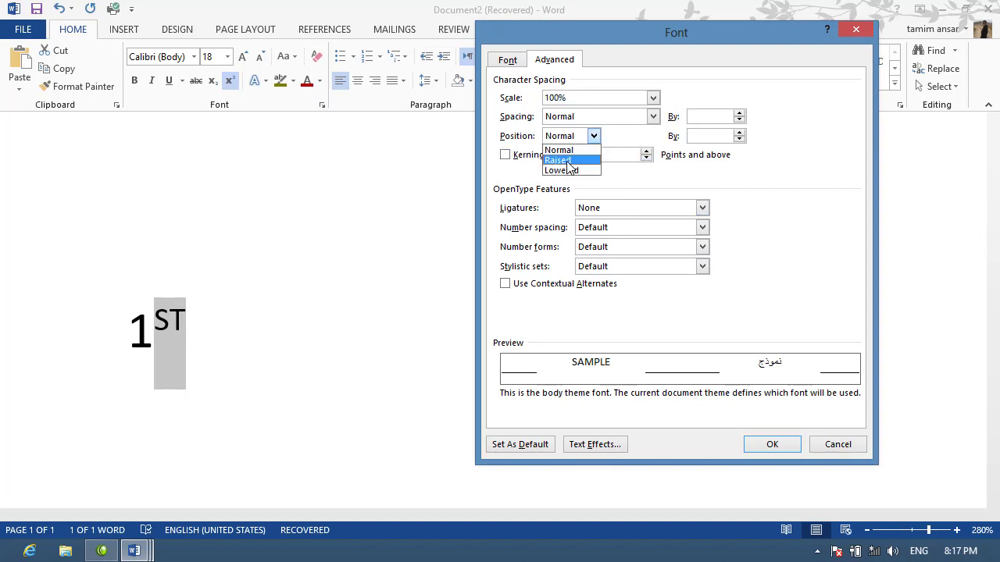
click(574, 159)
click(739, 133)
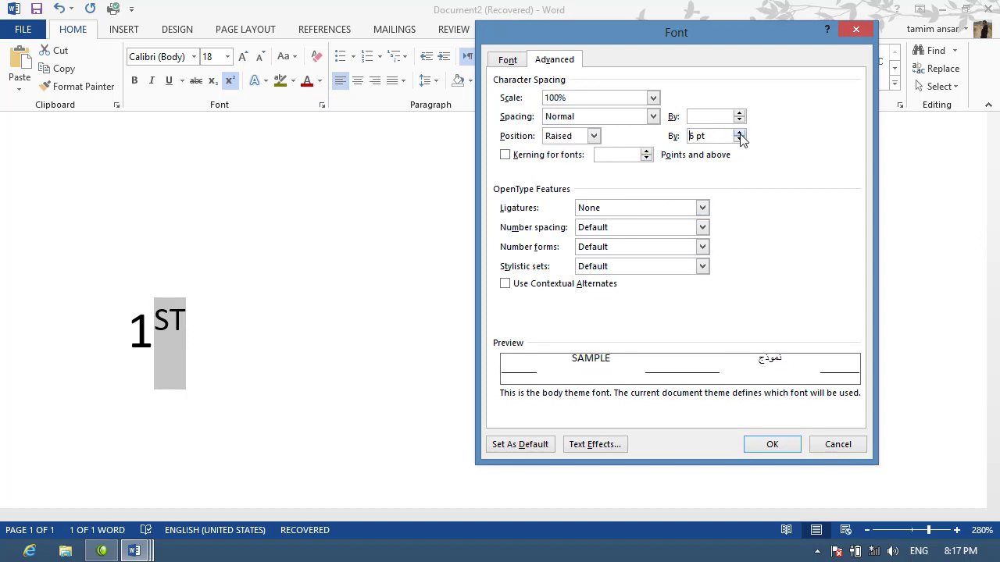
click(739, 133)
click(739, 133)
click(739, 133)
click(739, 132)
click(762, 444)
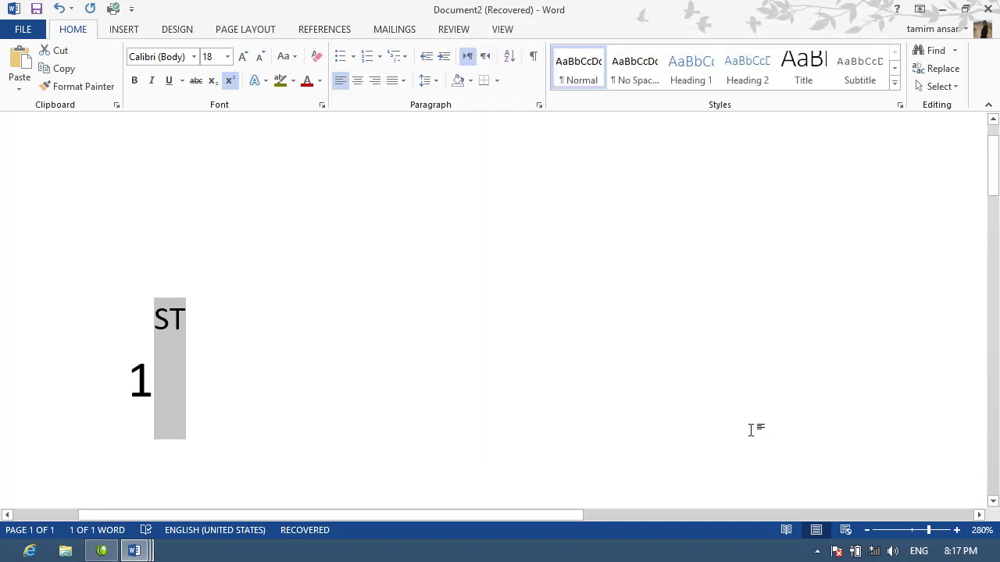
- Change the 'ST' position from Raised to Lowered, keeping 17 pt
click(319, 105)
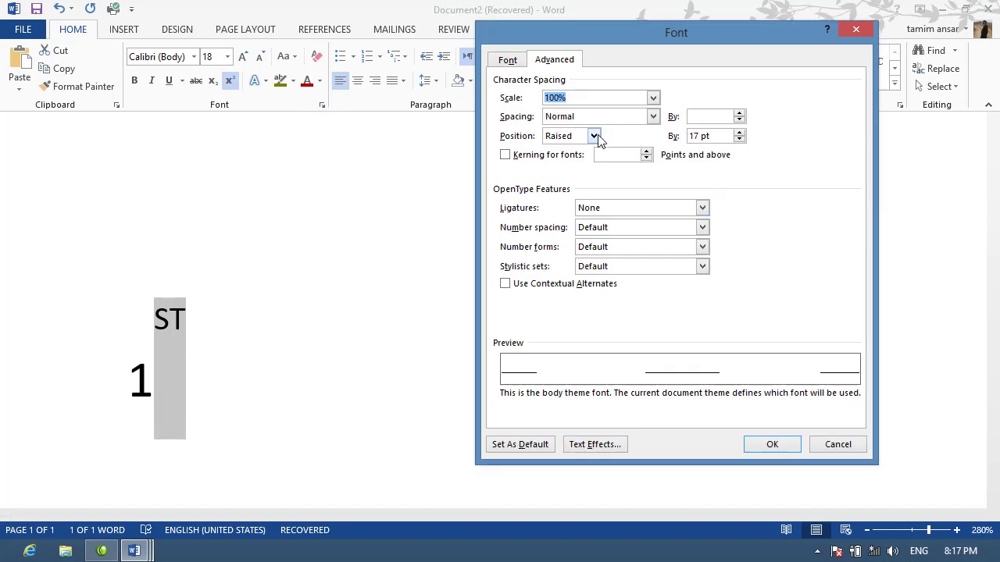
click(594, 136)
click(576, 170)
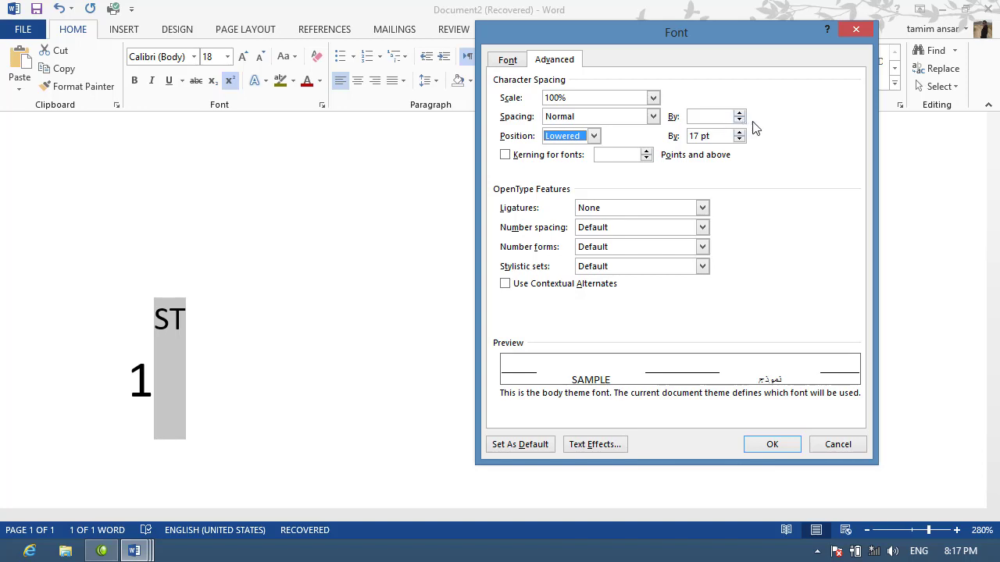
click(772, 444)
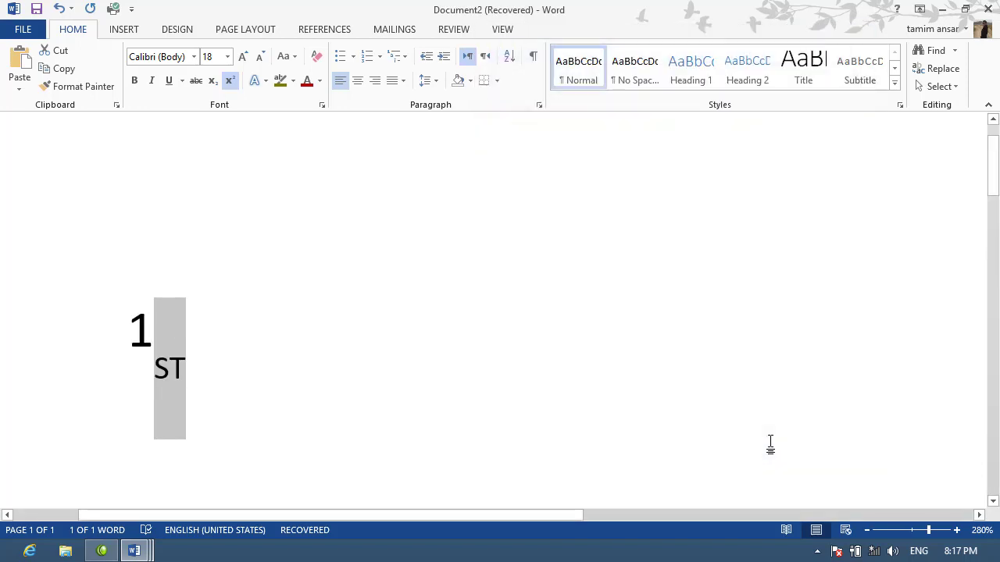
- Turn on kerning for fonts 20 pt and above, then delete all the '1ST' text
click(321, 105)
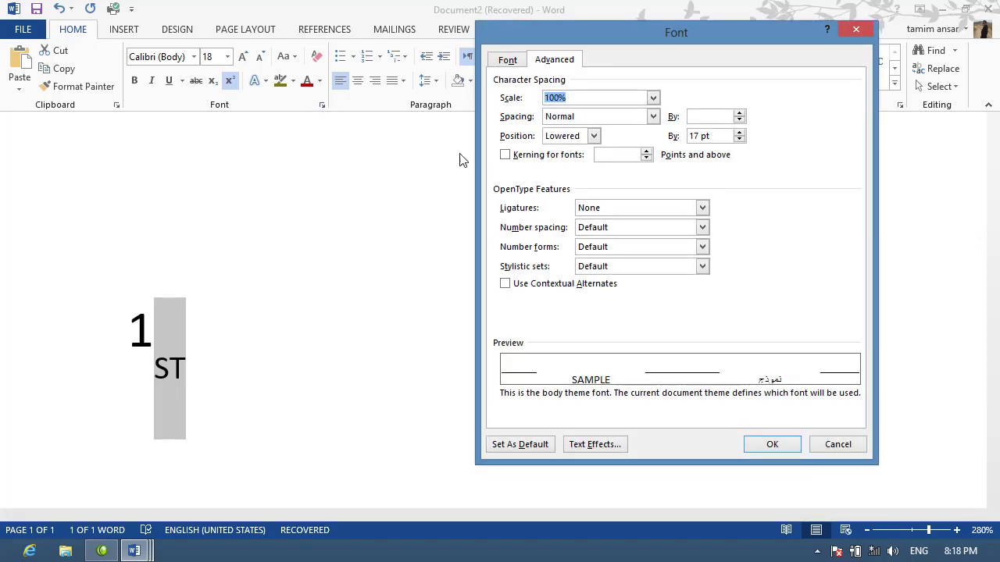
click(549, 160)
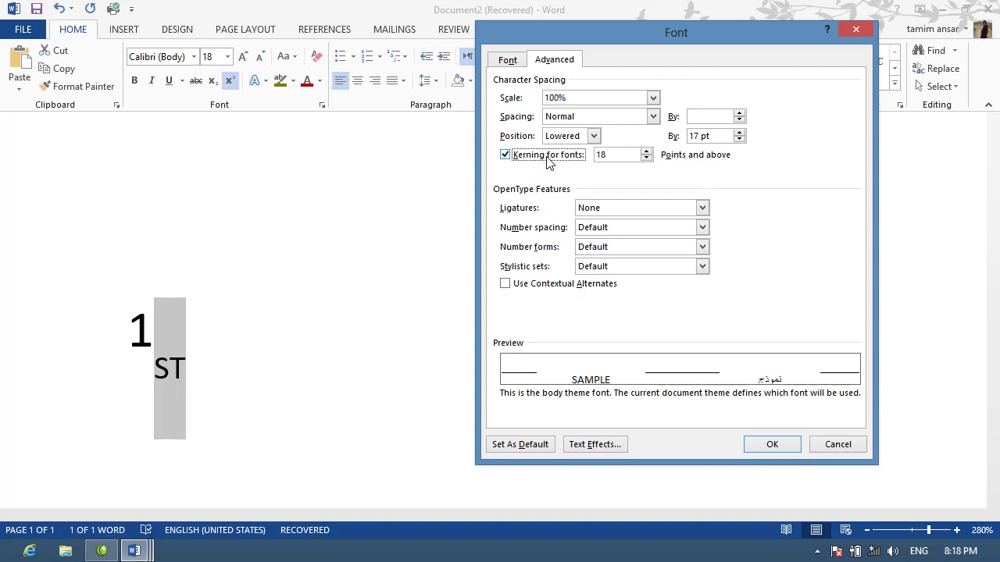
click(646, 151)
click(646, 152)
click(769, 444)
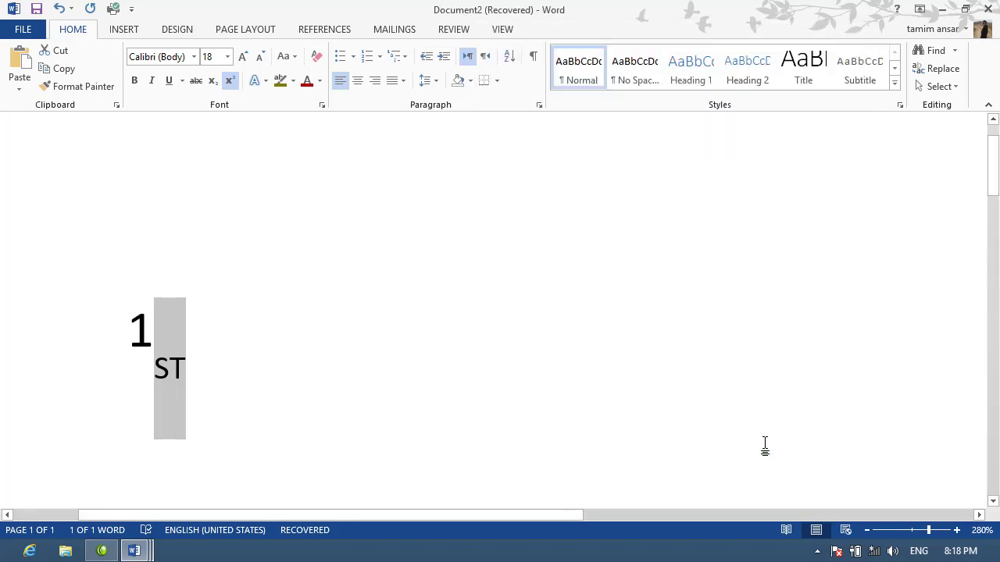
key(ctrl+a)
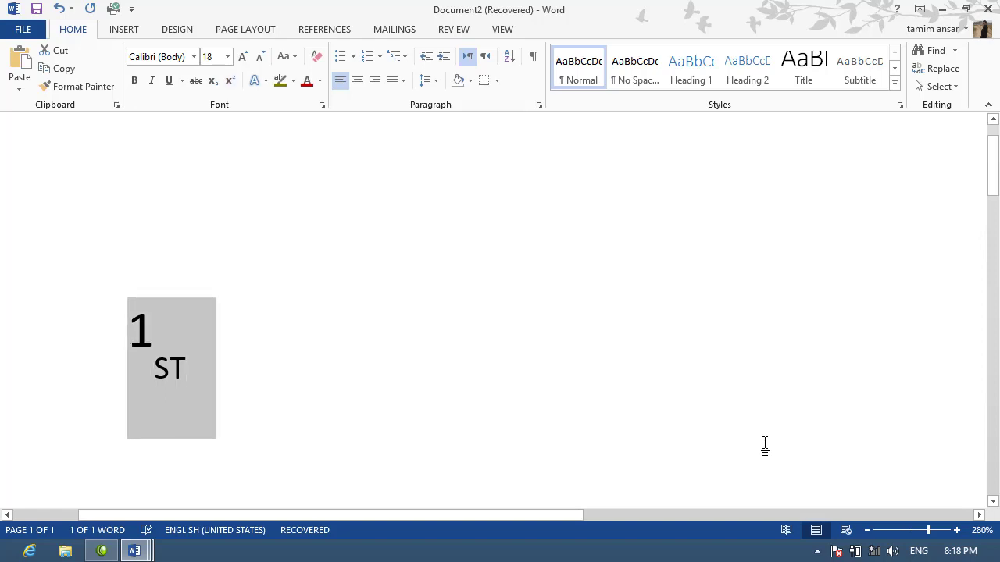
key(Delete)
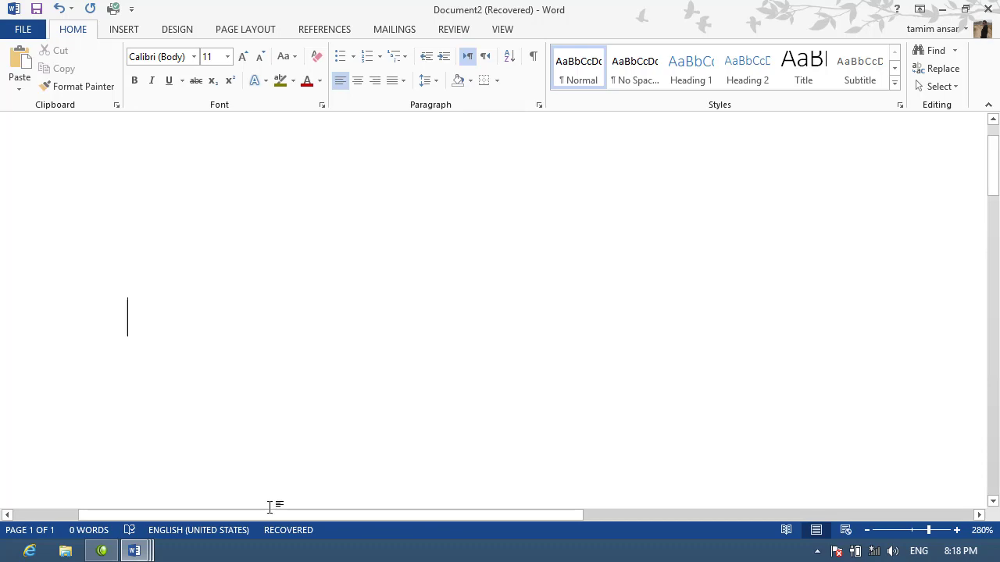
- Switch to Document3 and zoom out to view the whole page
click(135, 550)
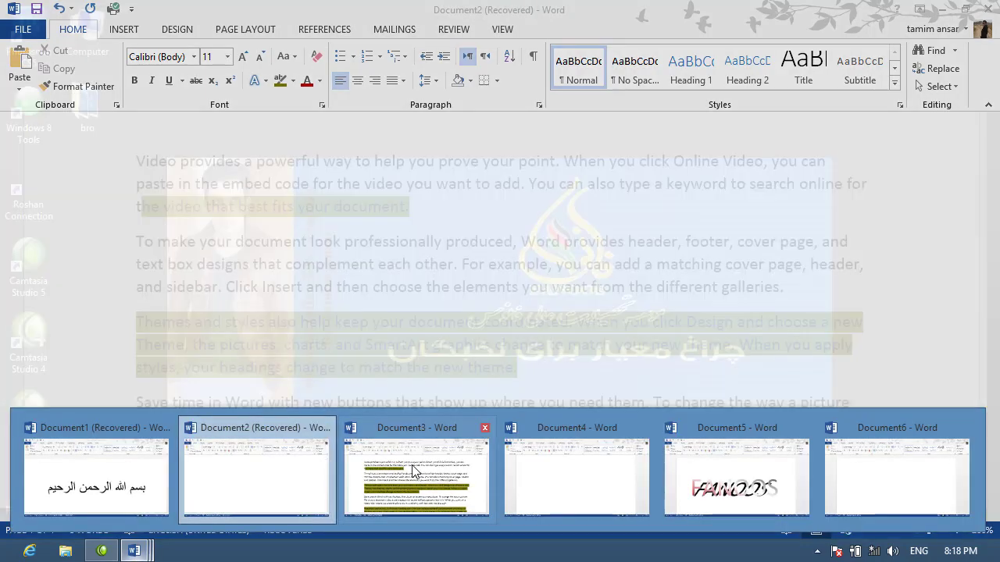
click(410, 469)
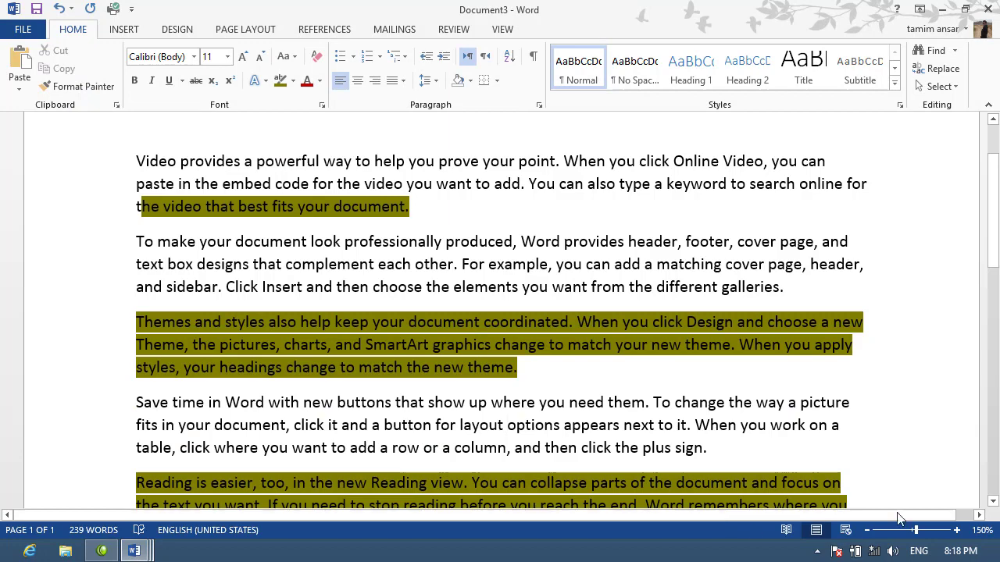
click(866, 530)
click(867, 530)
click(866, 530)
click(866, 530)
click(866, 530)
click(867, 531)
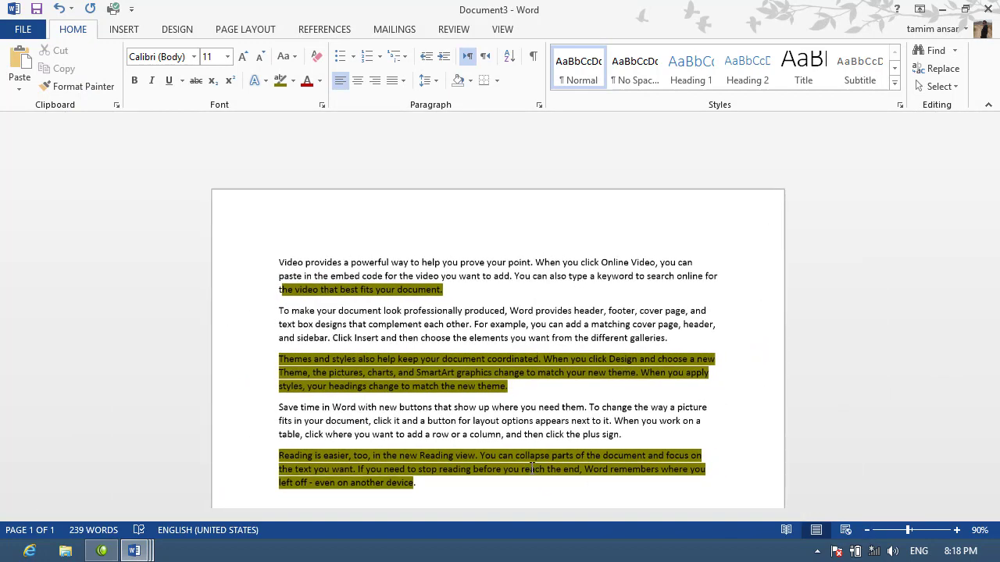
key(ctrl+a)
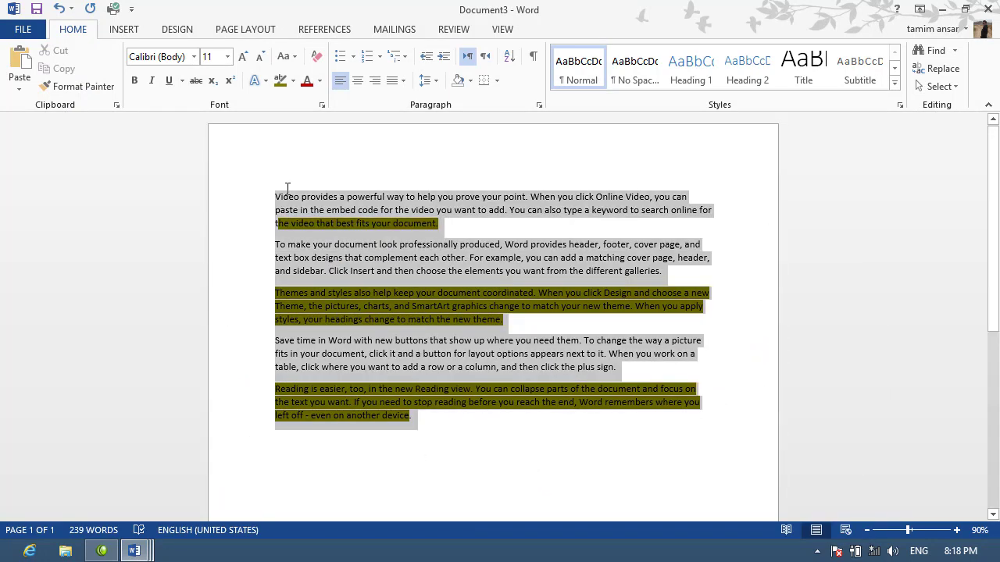
drag(276, 196, 358, 196)
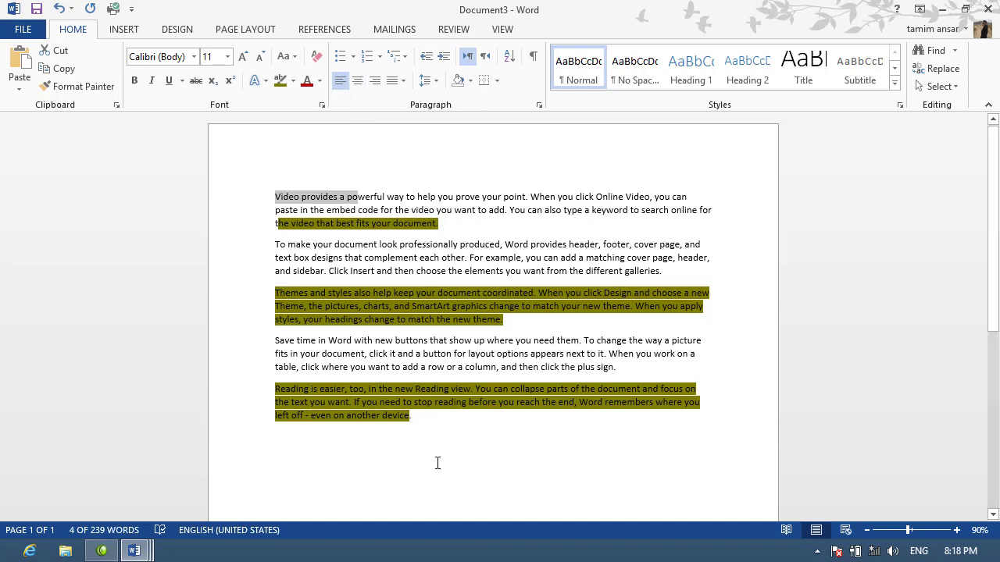
- Add a new line of random capitals below the last paragraph and centre it
click(422, 424)
key(Return)
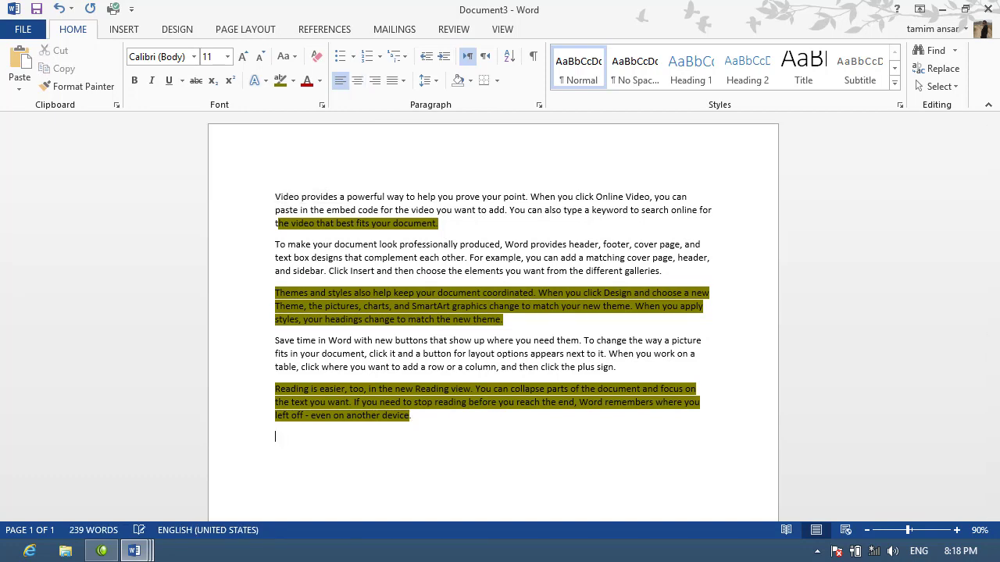
text(KFLDSFKDSFJKLSJFLKSFJKLSDJFLKSJDL)
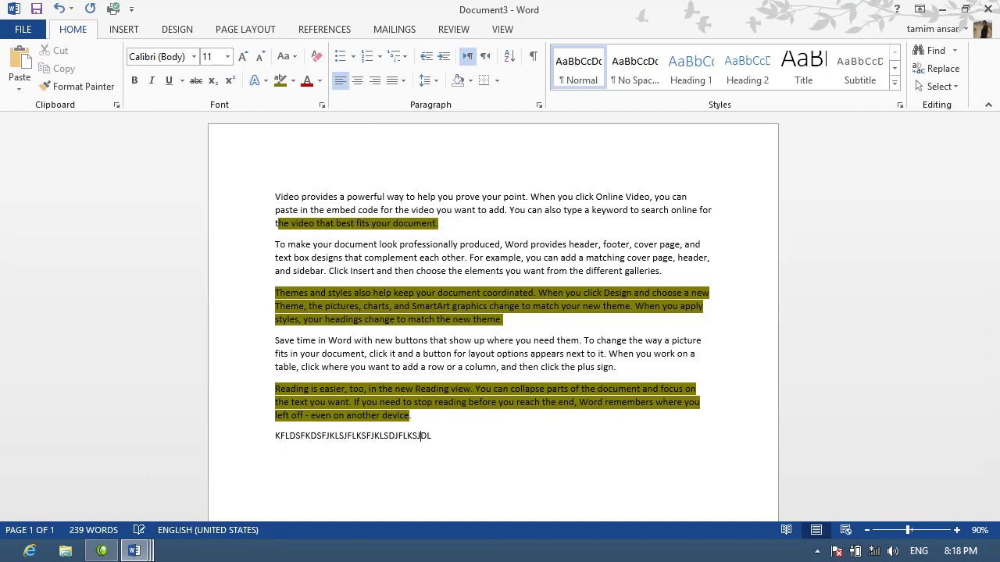
text(KFJKSDJFL)
click(358, 81)
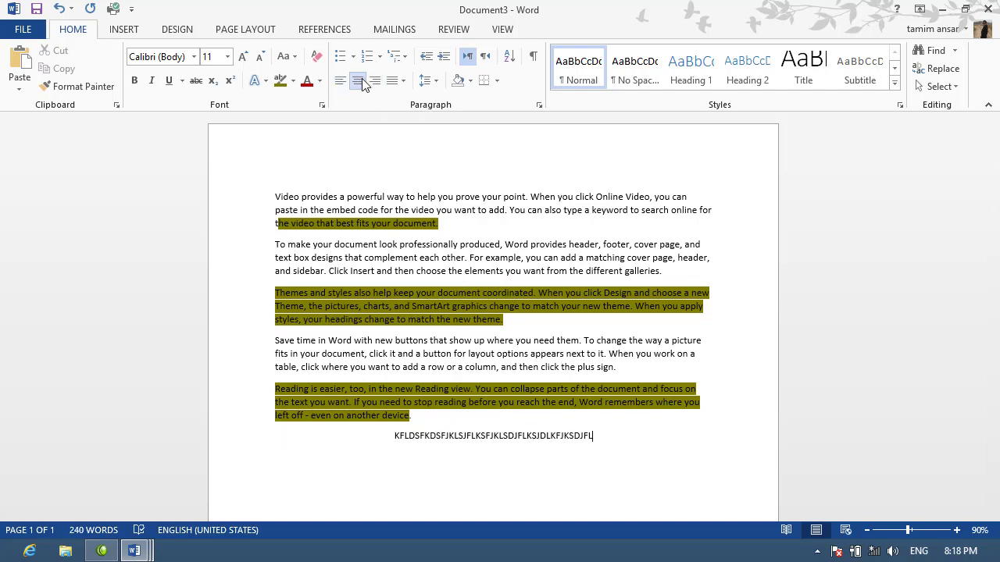
- Extend the capitals with a long line, left-align it, then right-align it
text(FKSDJFJHDSKJF)
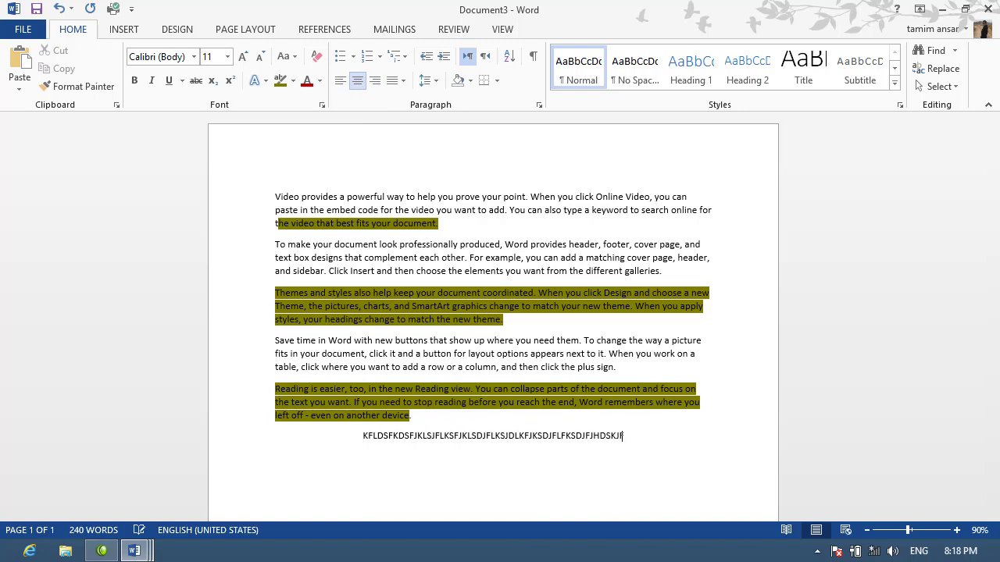
text(SDHFJHDSJFKDSHFKJSDHKJFHKJSDFSDFHSDHKFHDSJ)
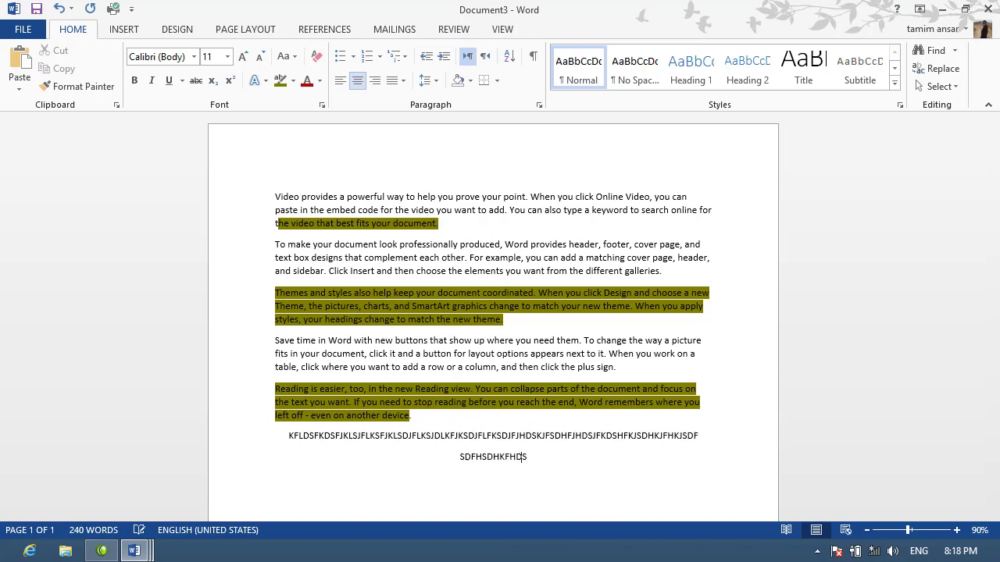
text(FJSDHFJSDKJFHJKDSJFHSKD;)
key(BackSpace)
text(JF)
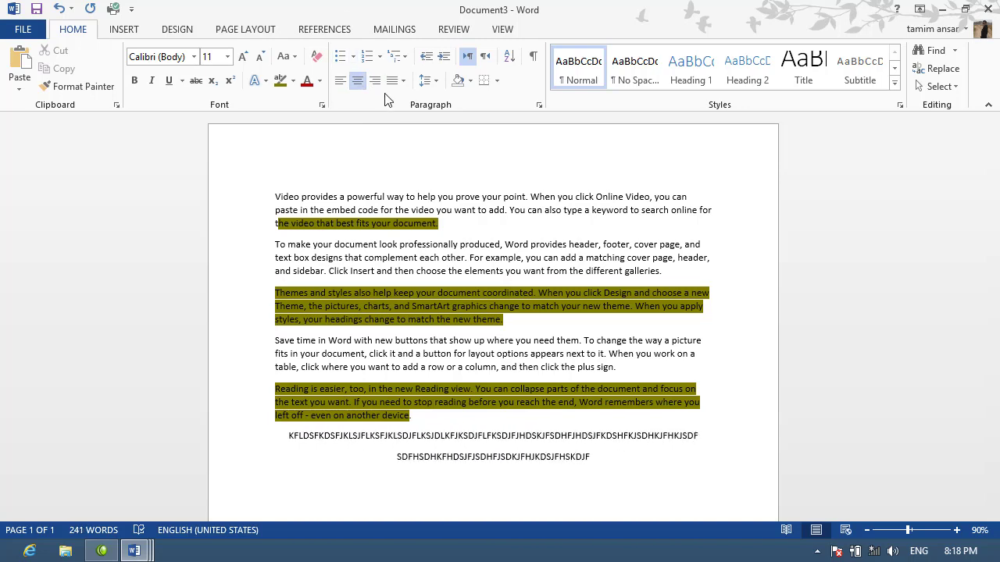
key(ctrl+l)
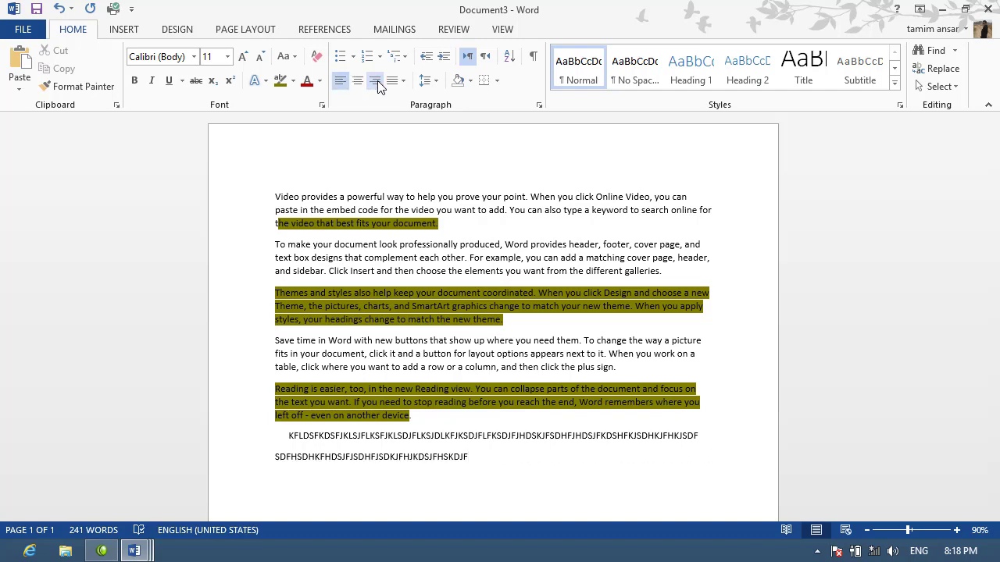
click(378, 81)
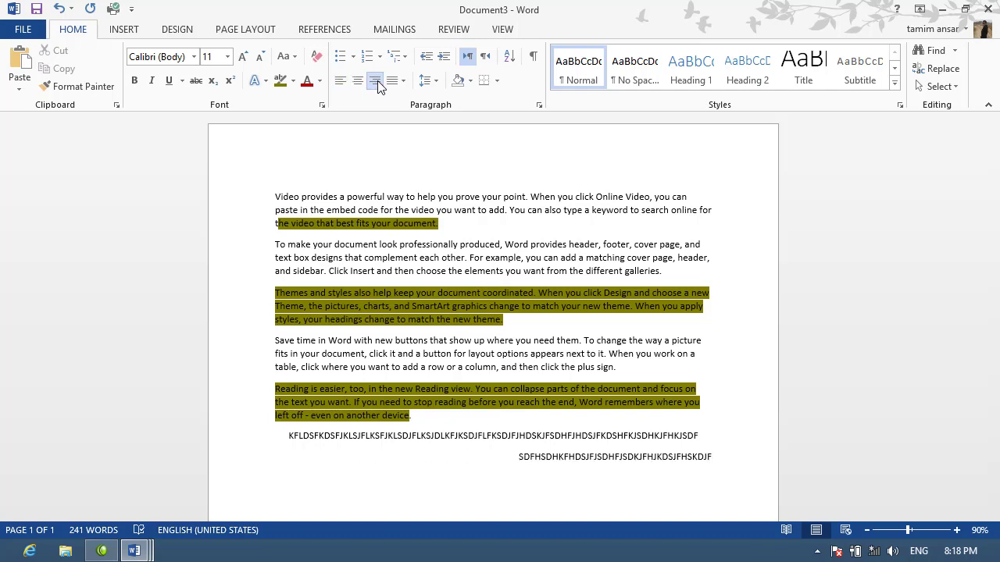
- Type four more right-aligned lines of random capitals, then glance at the Justify options
text(DSFJDSHFKJSDHFKS )
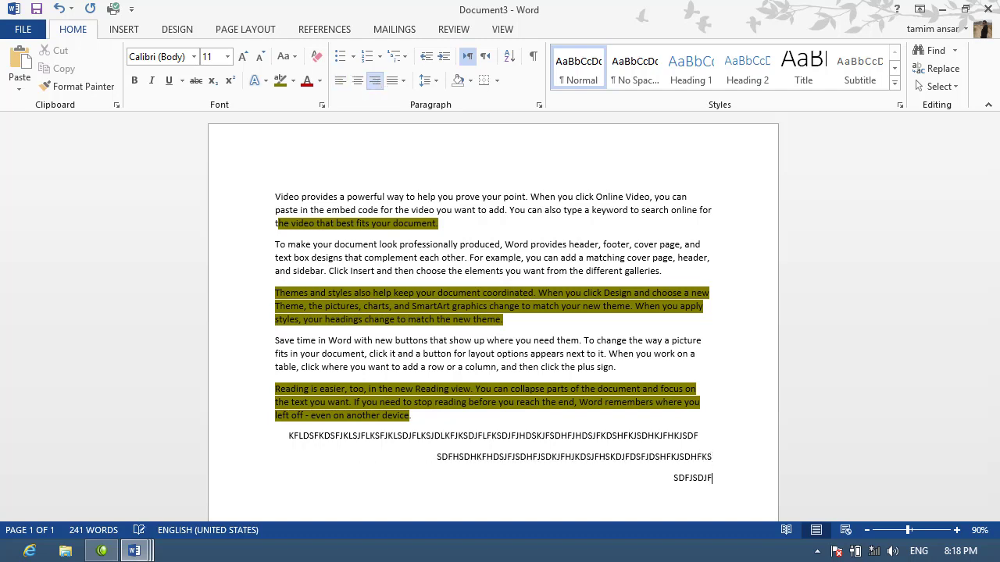
text(SDFJSDJFSDJFJSDKLF S)
text(DFDSFHJSDFHJSDHFSDHKF)
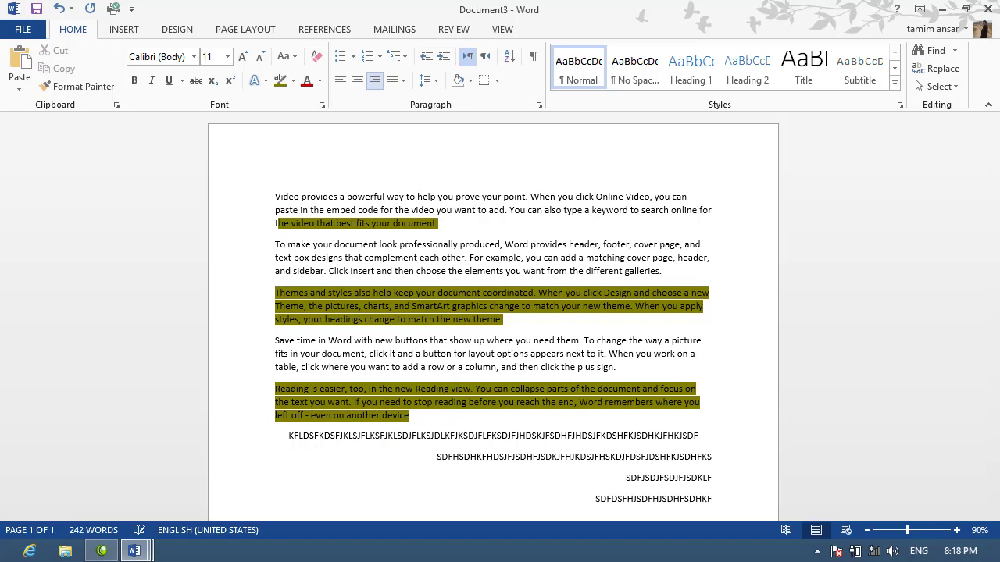
key(Return)
text(FDSFHSDHFJHSKDJFHSDHFKJ )
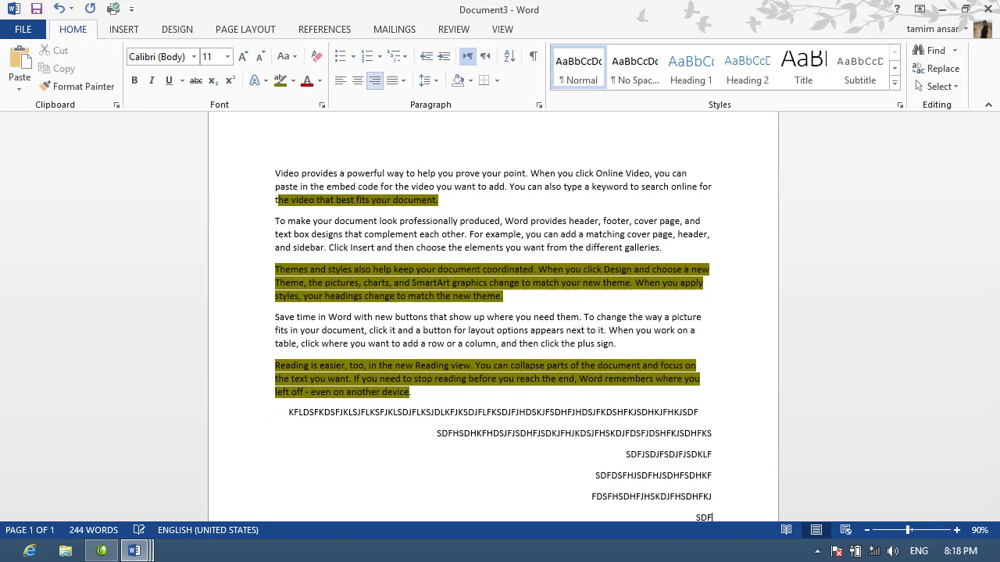
text(SDFSDFHSDJKFHKSDJF)
key(Return)
text(DSFHDSHJFHDSKJHFSD)
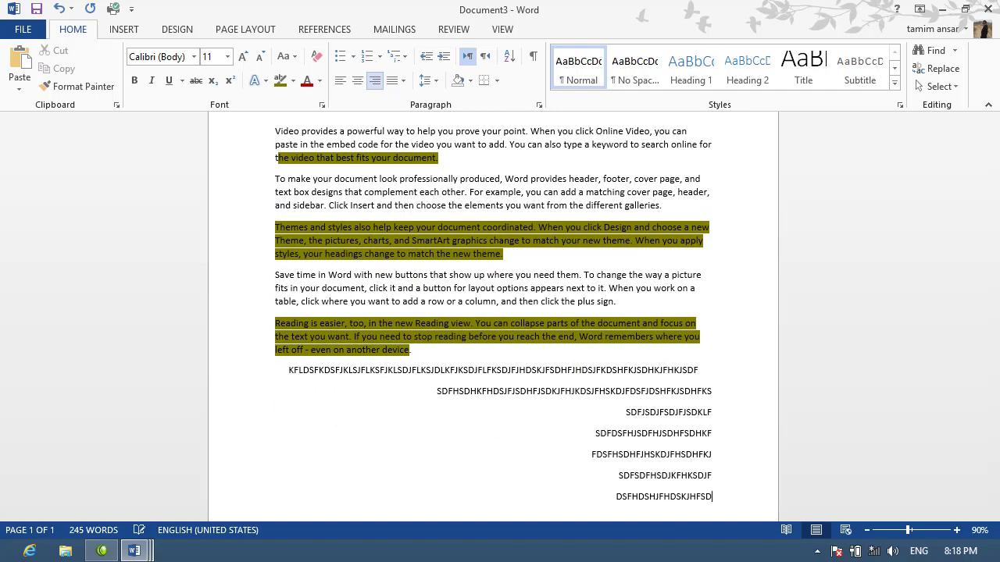
text(KJF)
key(Return)
text(SDFDSFHJDSHFKJSDHKJF\)
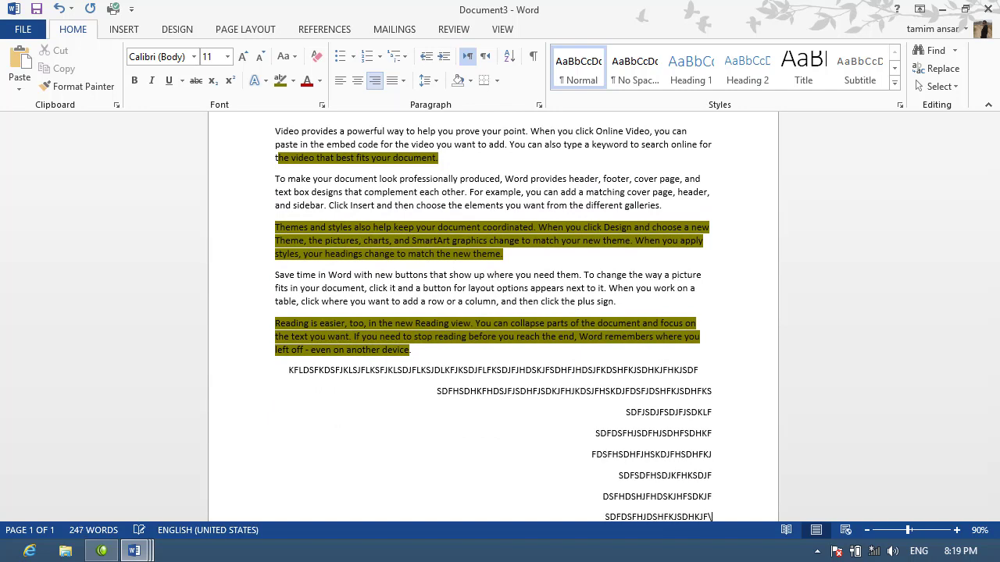
scroll(494, 317, down, 1)
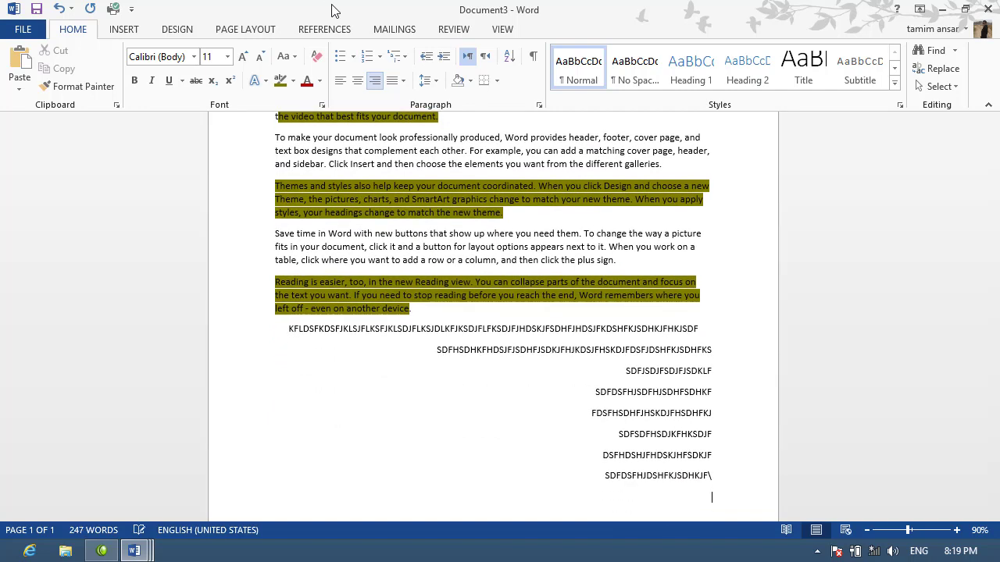
click(403, 80)
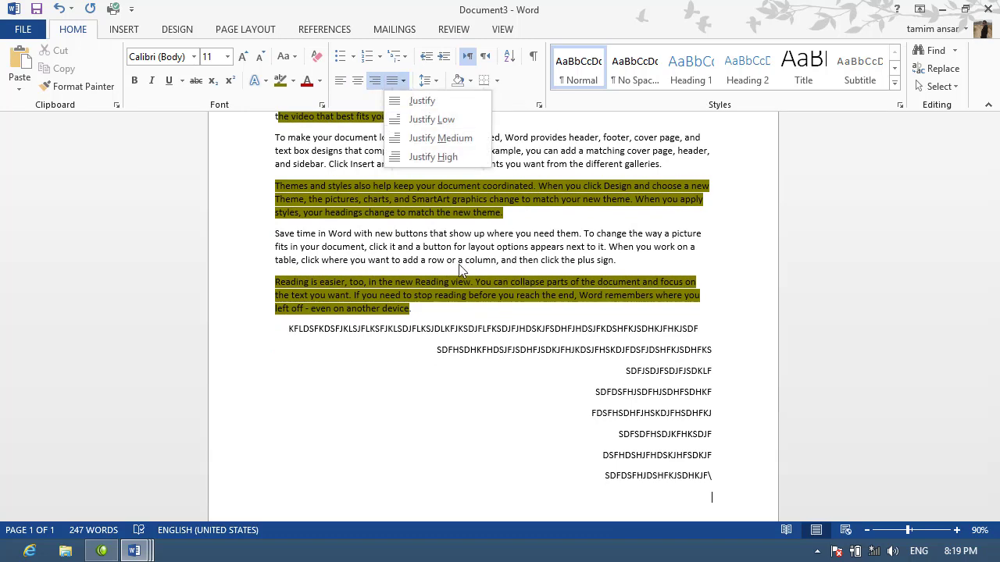
click(605, 474)
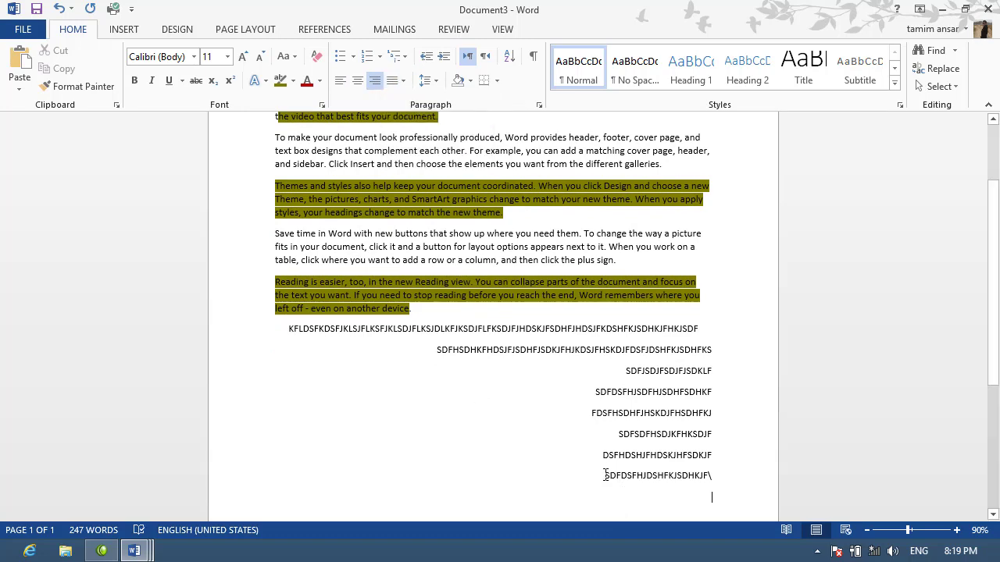
- Create a new document, switch to Persian input, type Persian lines, and select everything
key(ctrl+n)
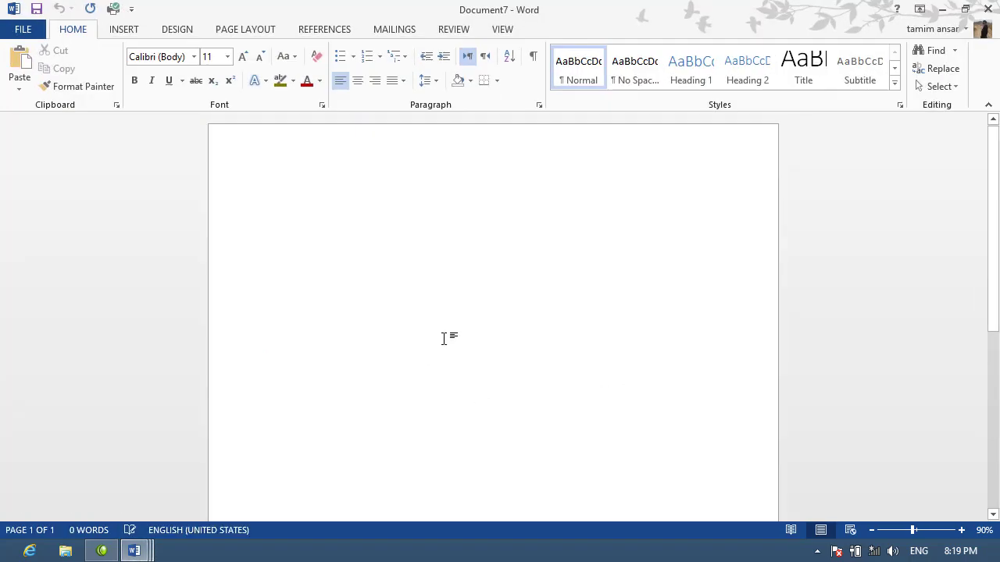
key(alt+shift)
text(تمیمکمیتنتسمتکتنتسبکسمونیتس)
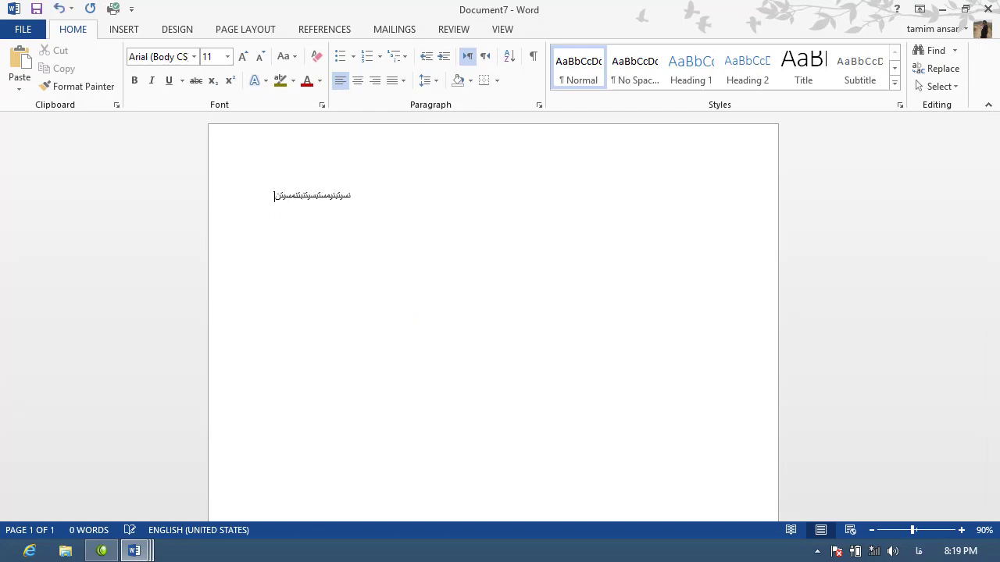
text(سسسسسسسسسسسسسسسسسسس)
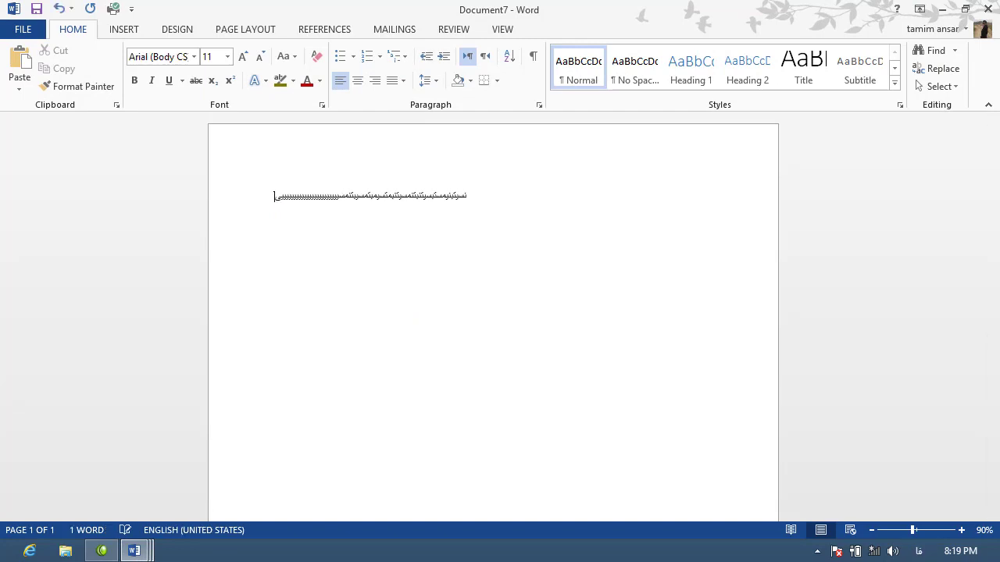
text(سسسسسسسسسسسسسسسسسسسسسسسسسسسسسسسسسسسسسسسسسسسسسسسسسسسسس)
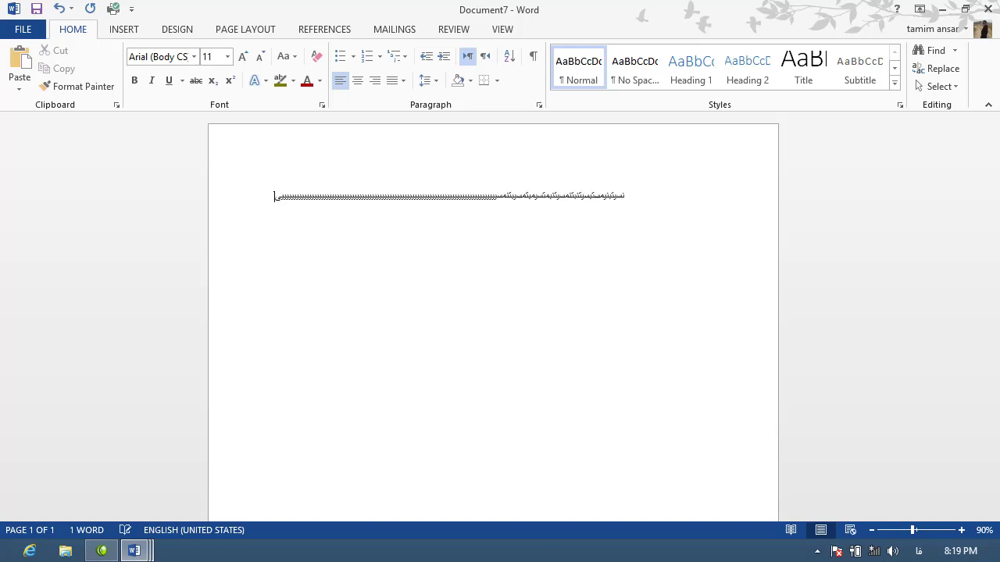
text(سسسسسسکبسنتمت سین)
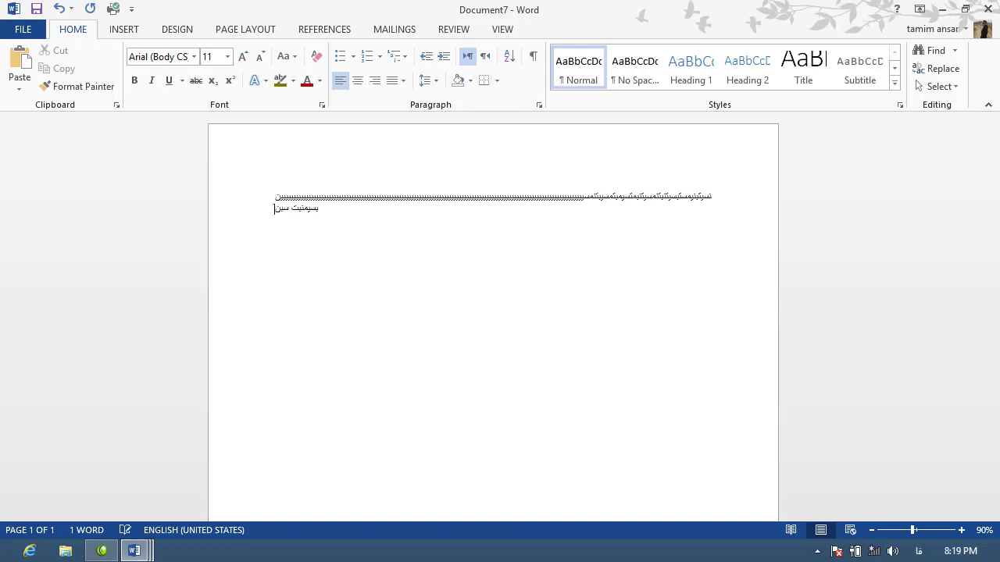
text(یتتسنیس تینمیسبینمسیتمبتسیمن سیمنتیسیمتب بمسیمن)
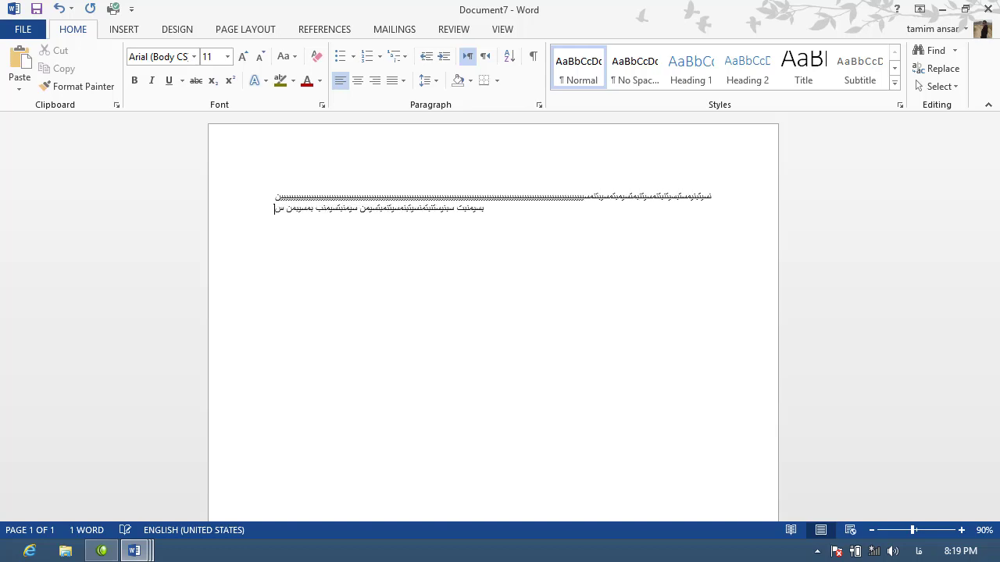
text( سیتمسنی ب )
text(یمنسیتیمنیستمنب سیسیتیمنسیتمنب)
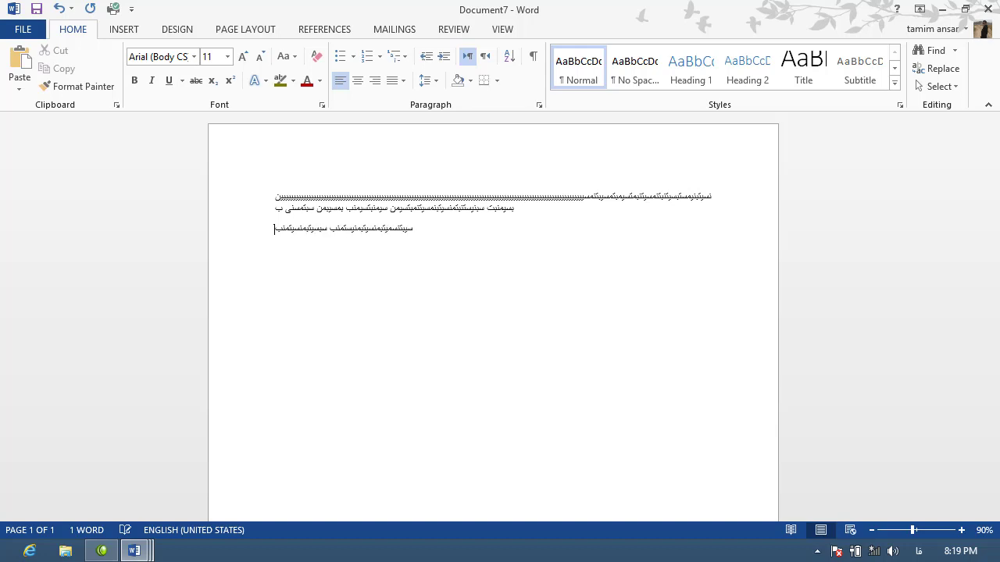
text(تسیمنیتمنسیتیمنسیتمنبیتمنسیتمنسیتمنسین بمسیت)
key(Return)
text(یسن)
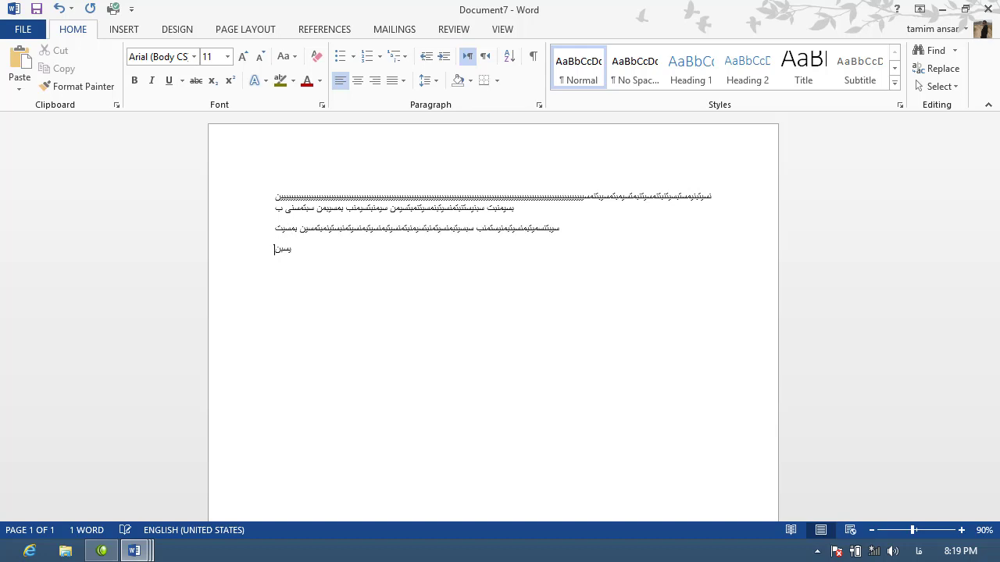
text(یسبنیستمنبتسیمنیتمنسیتمنیسیتمنسیتمنیتسیمب)
key(Return)
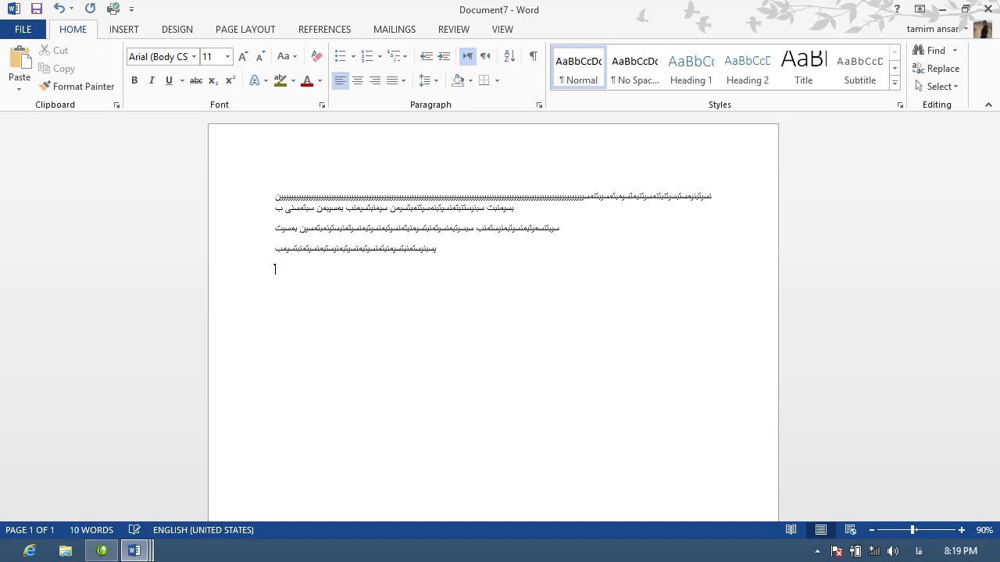
key(ctrl+a)
- Right-align the Persian text, zoom to 140%, lengthen line 2, and select all four lines
click(376, 82)
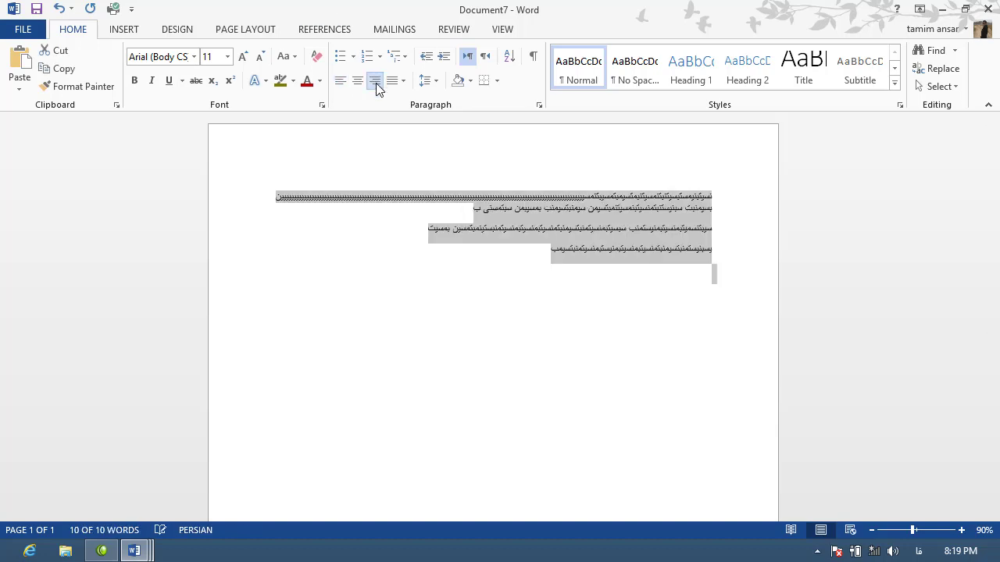
click(637, 272)
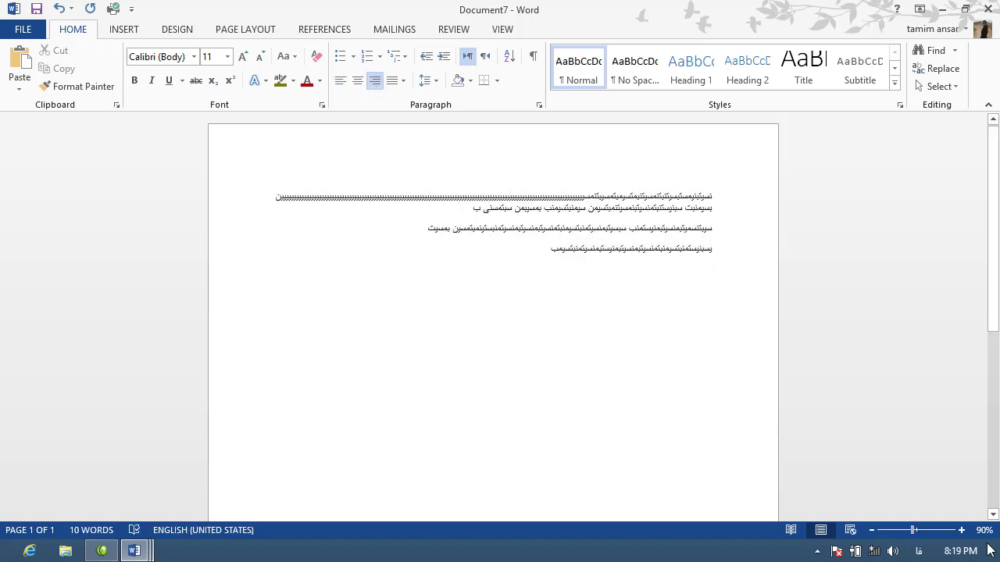
click(962, 531)
click(963, 531)
click(962, 531)
click(963, 531)
click(962, 531)
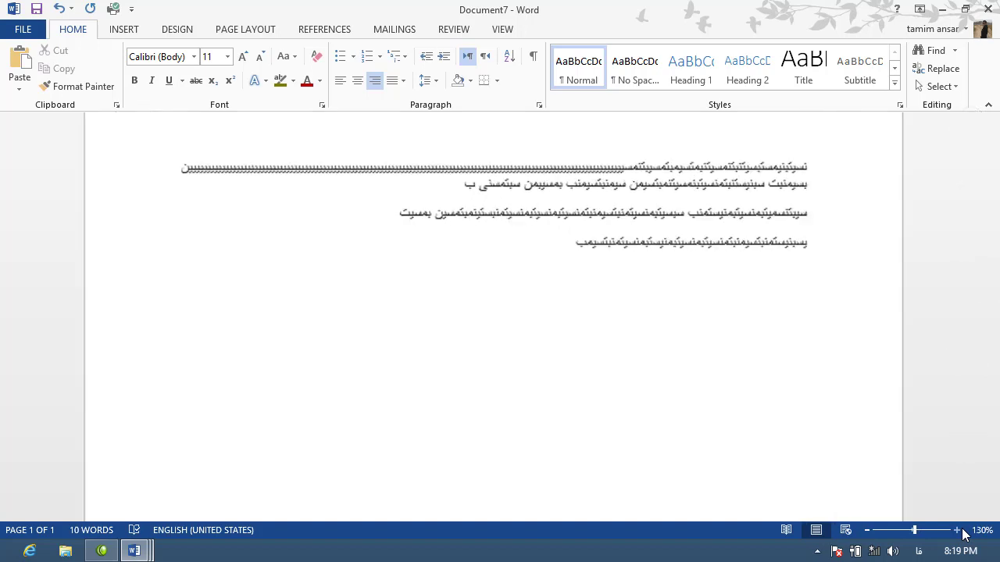
click(443, 180)
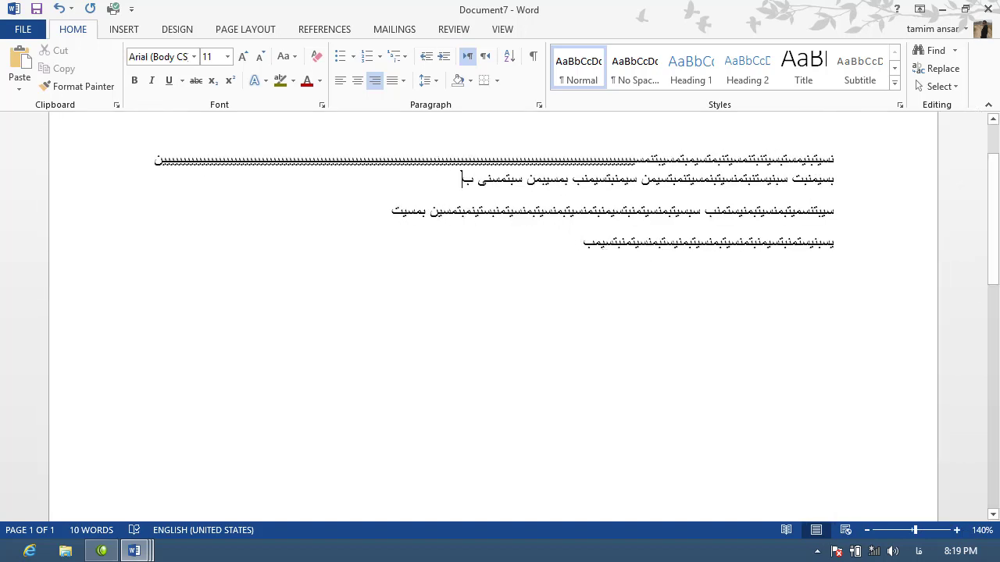
text(یتنسبنیستبتمیستبمیستمبتمسیتبتسیتمبتسیتمب)
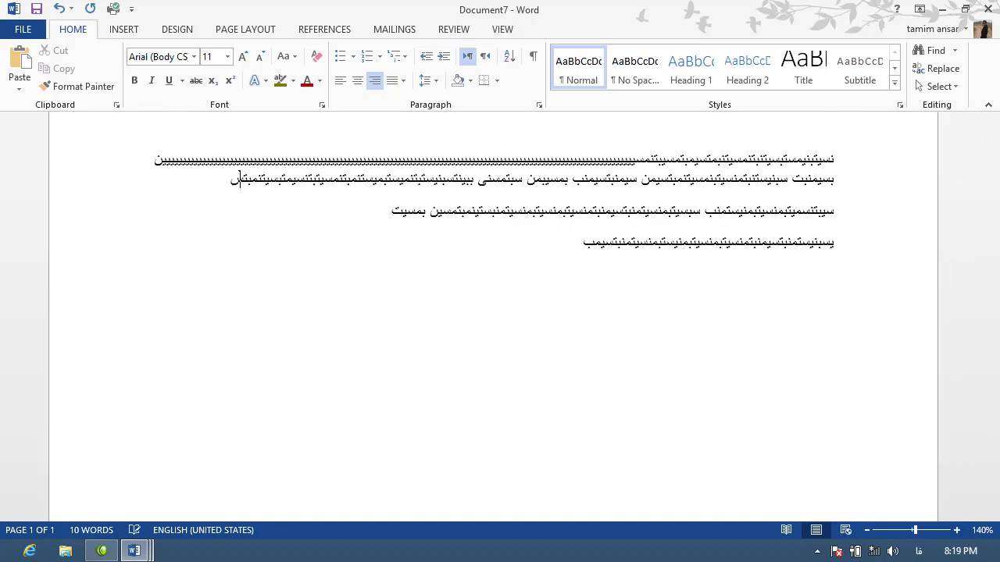
text(تسیمنتب)
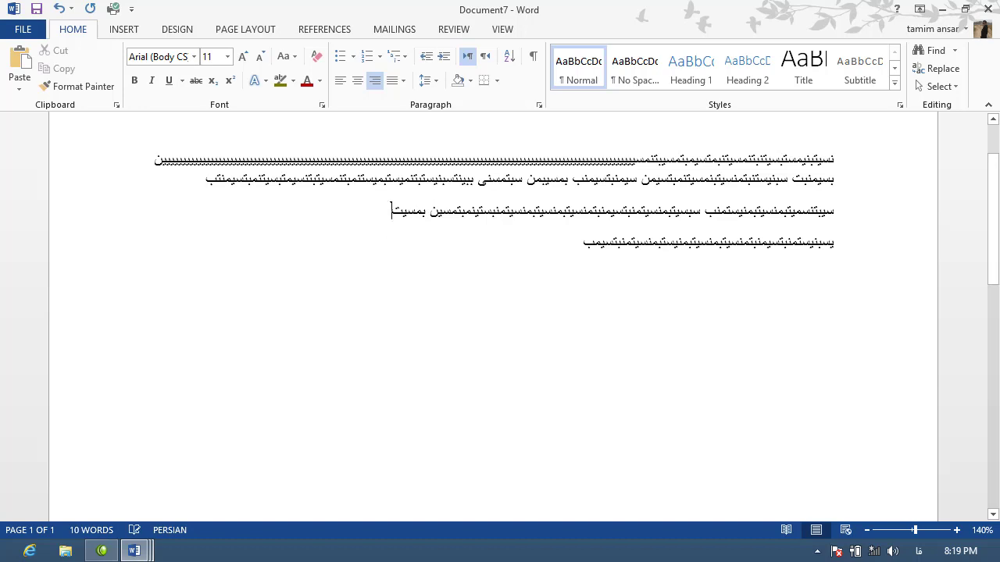
text(بستیتبتسیمتبسیتبنتسیمتبمتبنتیسیتمبتمنسیتن)
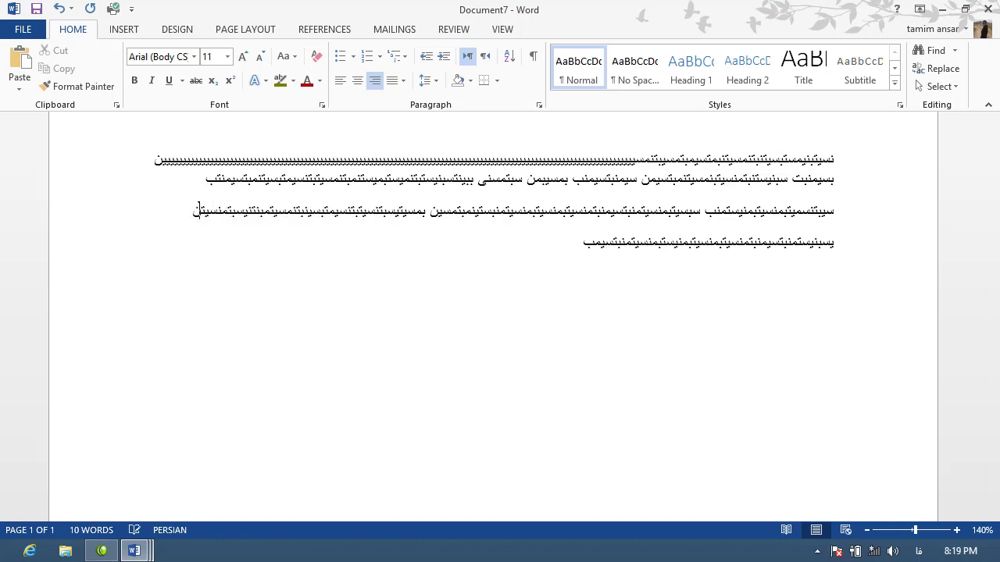
text(بتنت)
text(بسیمبسیم)
text(نسیبمتسیبنمسیتبمنسیتبتسیتنیکتبنسیتبم)
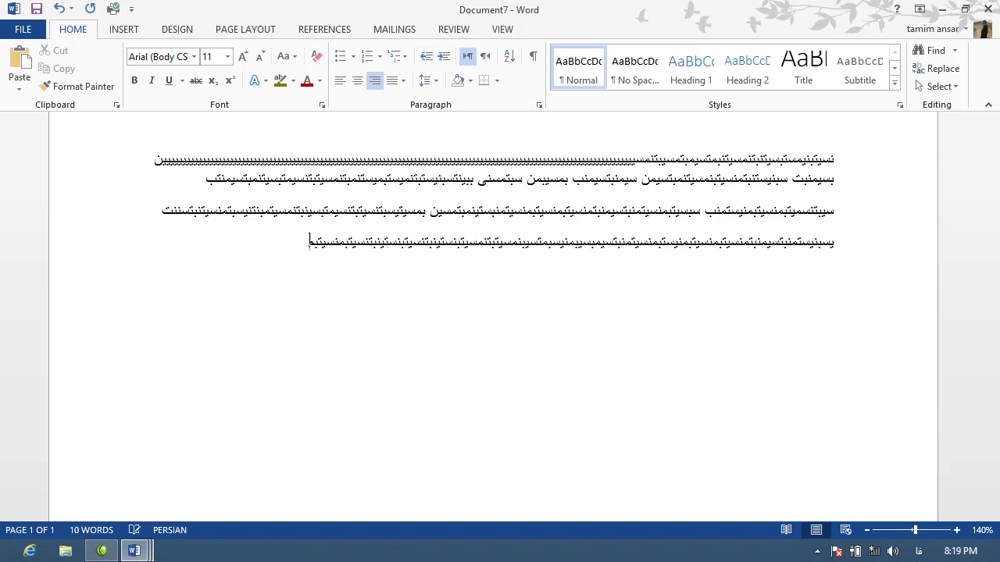
text(نسیتبست)
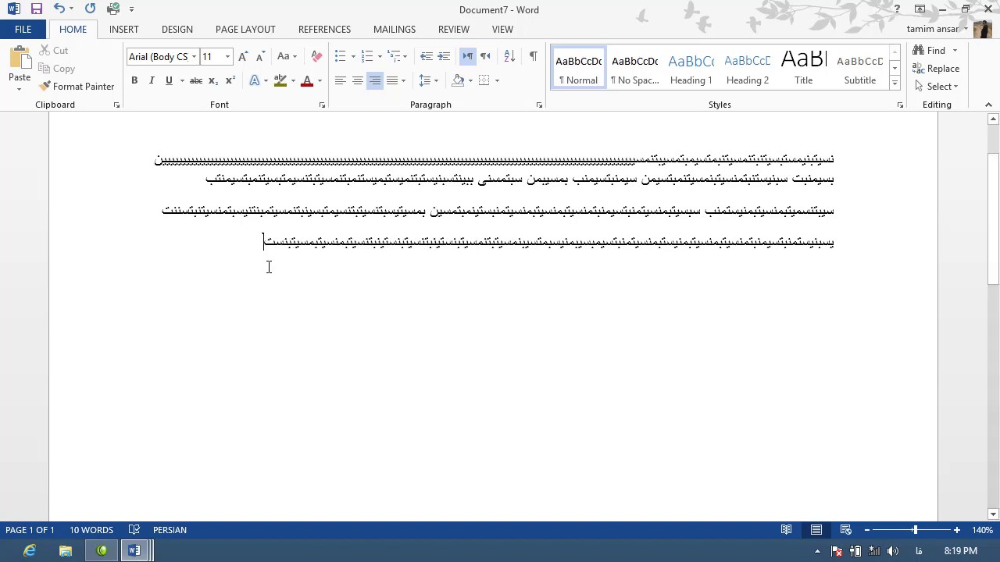
mouse_move(268, 267)
mouse_down()
mouse_move(669, 153)
mouse_move(832, 163)
mouse_up()
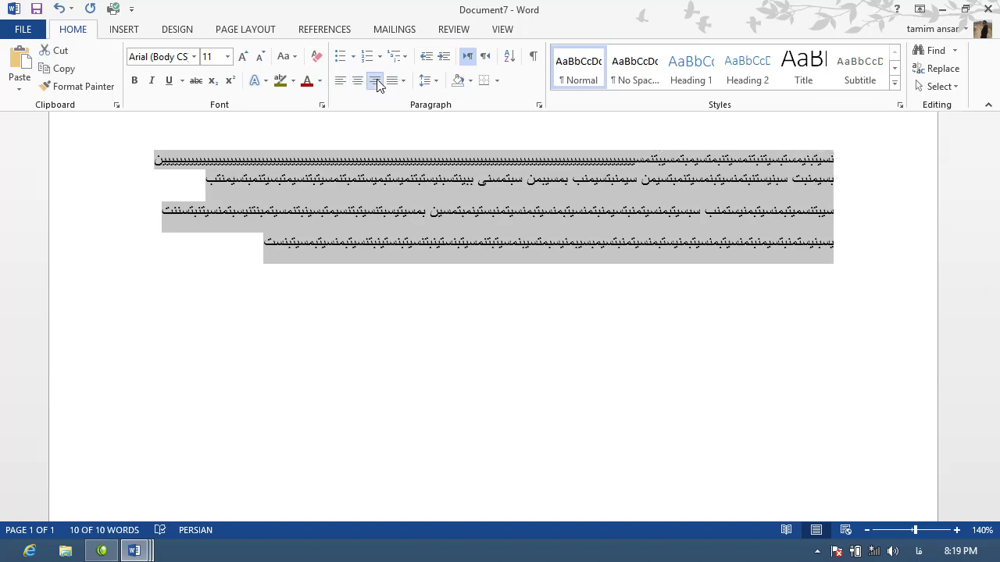
- Try Justify, Justify Low and Justify Medium, then settle on Justify High for the Persian paragraphs
click(403, 83)
click(418, 100)
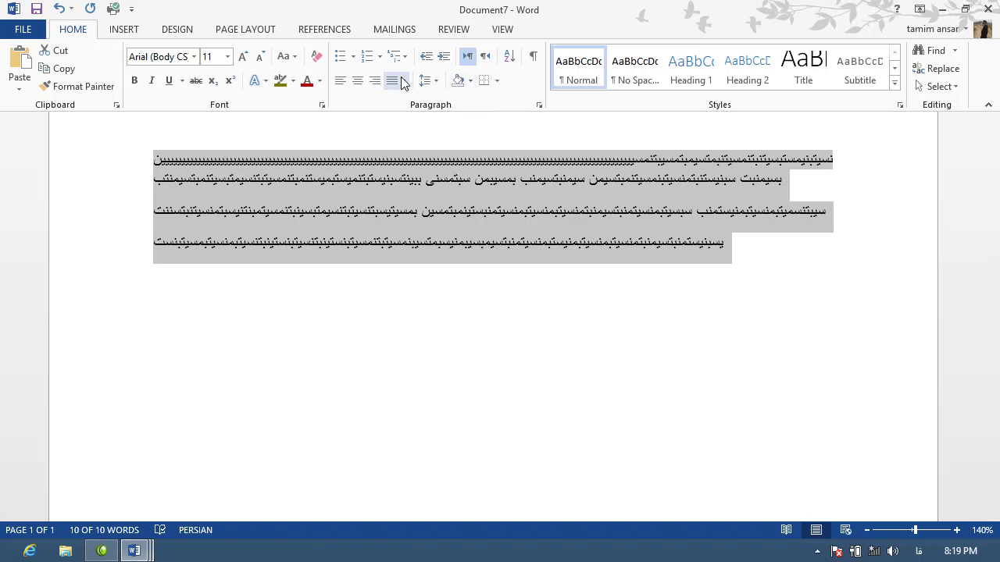
click(403, 81)
click(429, 119)
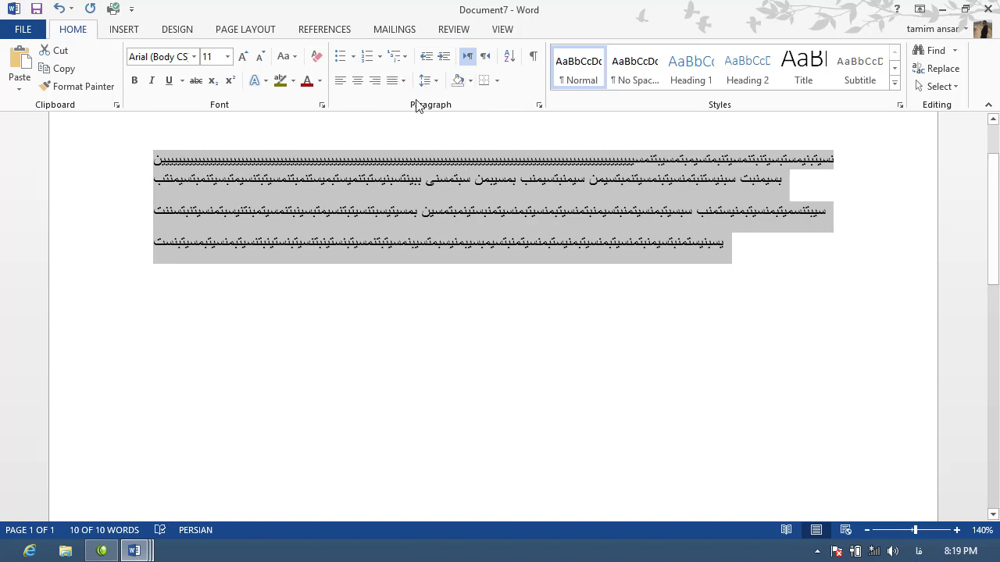
click(403, 82)
click(425, 140)
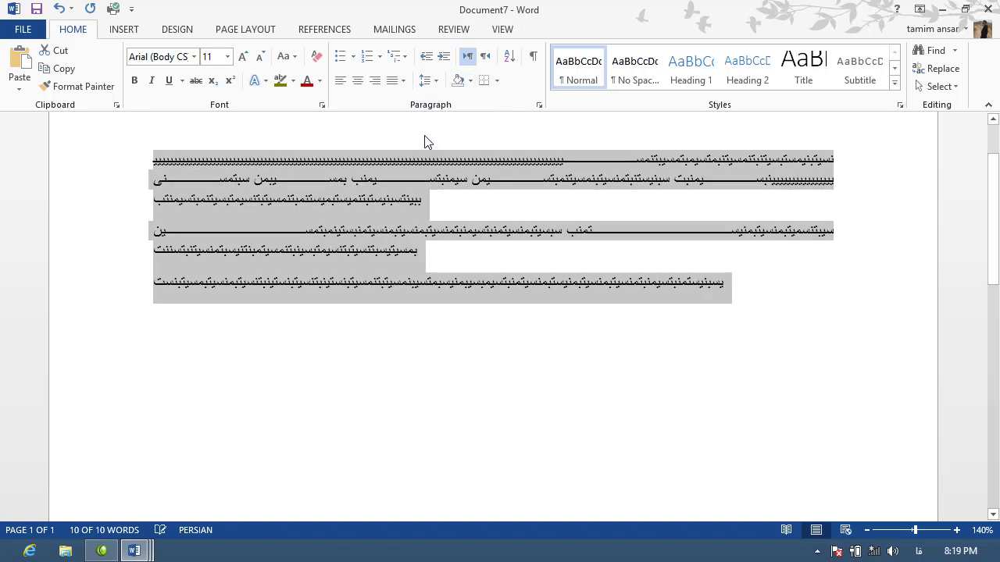
click(403, 81)
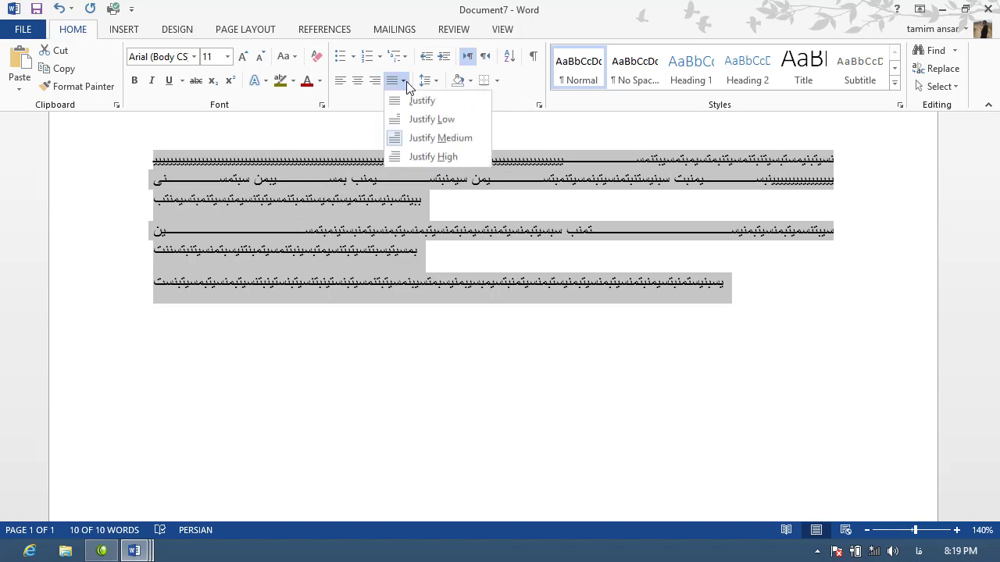
click(424, 162)
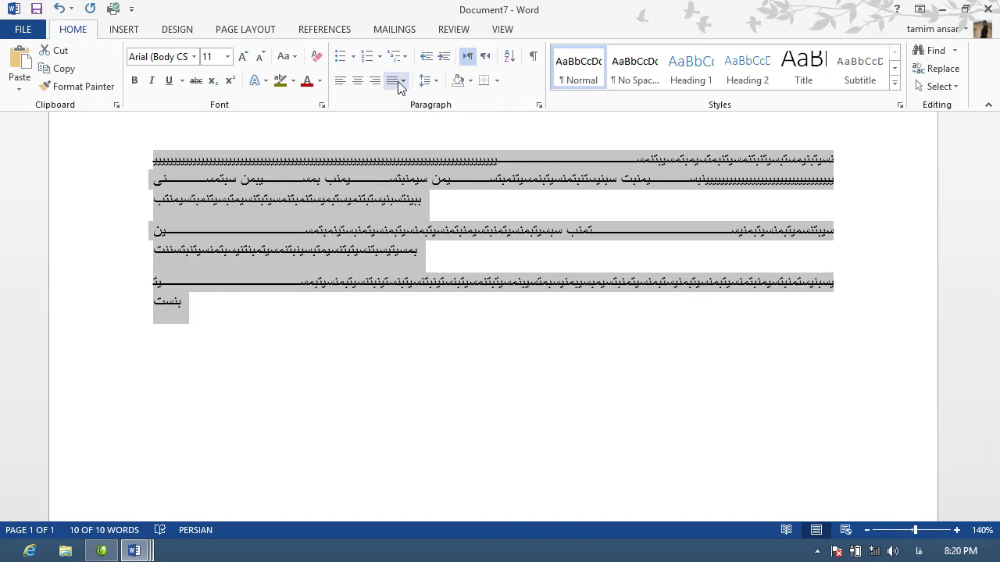
click(259, 304)
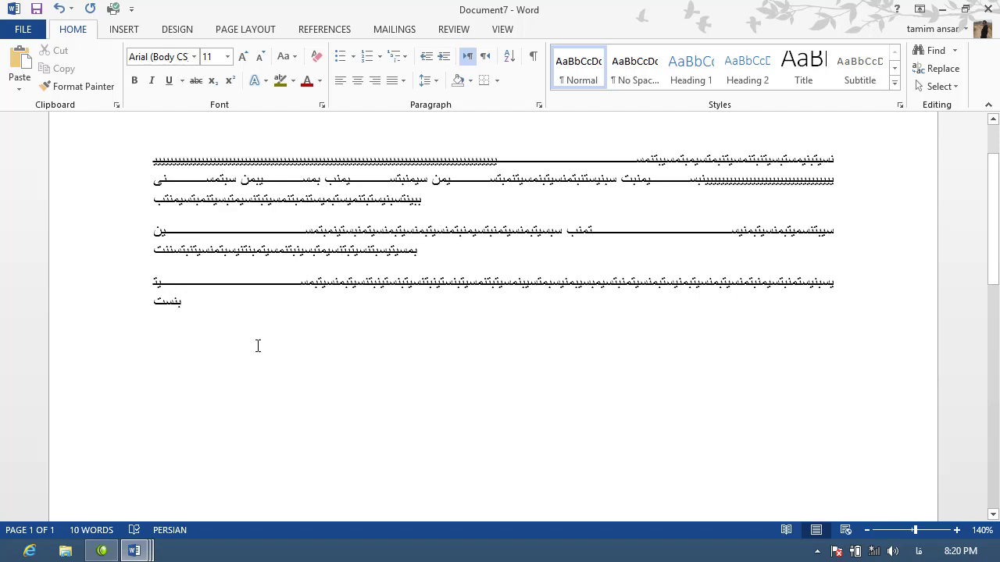
key(Return)
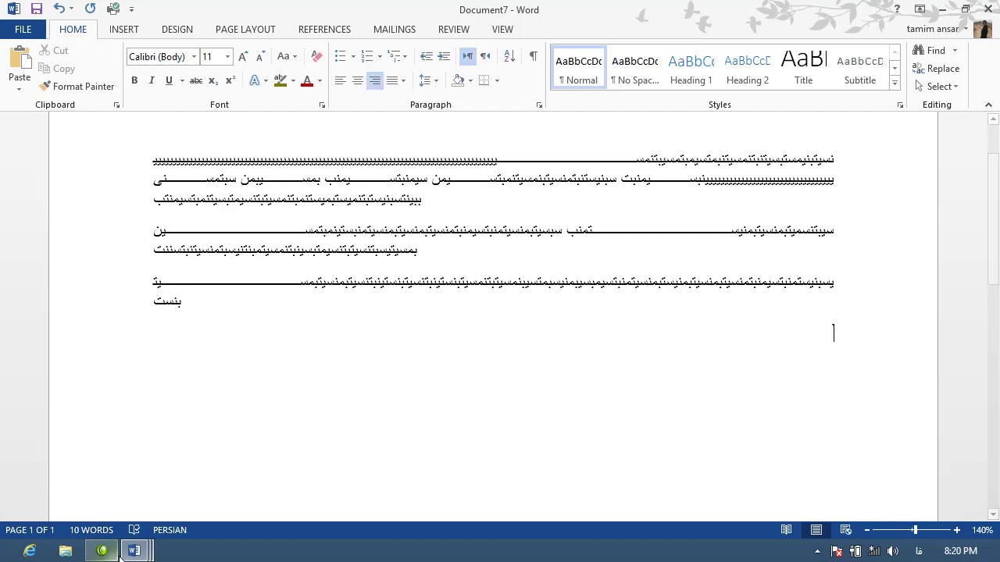
- Switch to Document3, justify all its text, then delete everything on the page
click(133, 552)
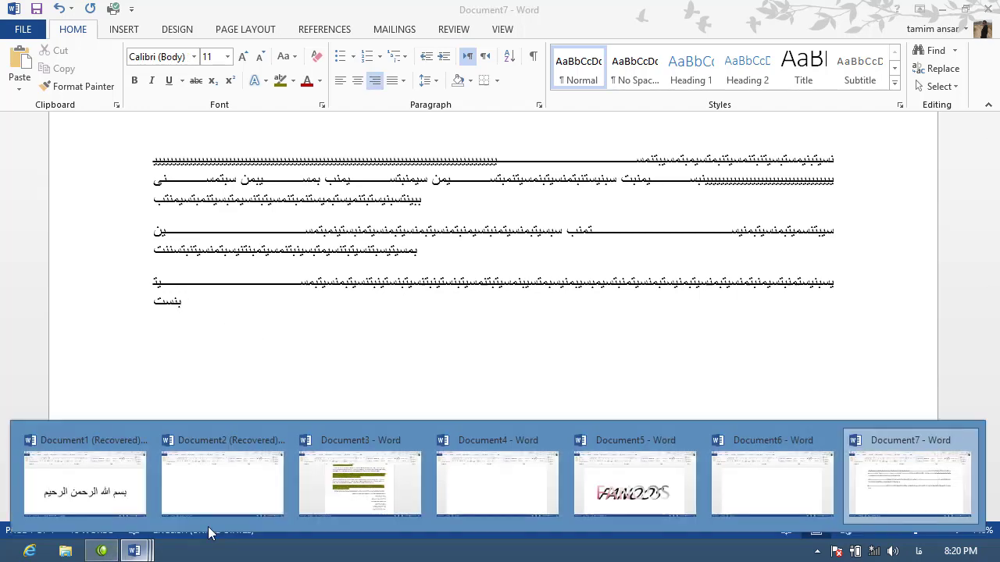
click(361, 482)
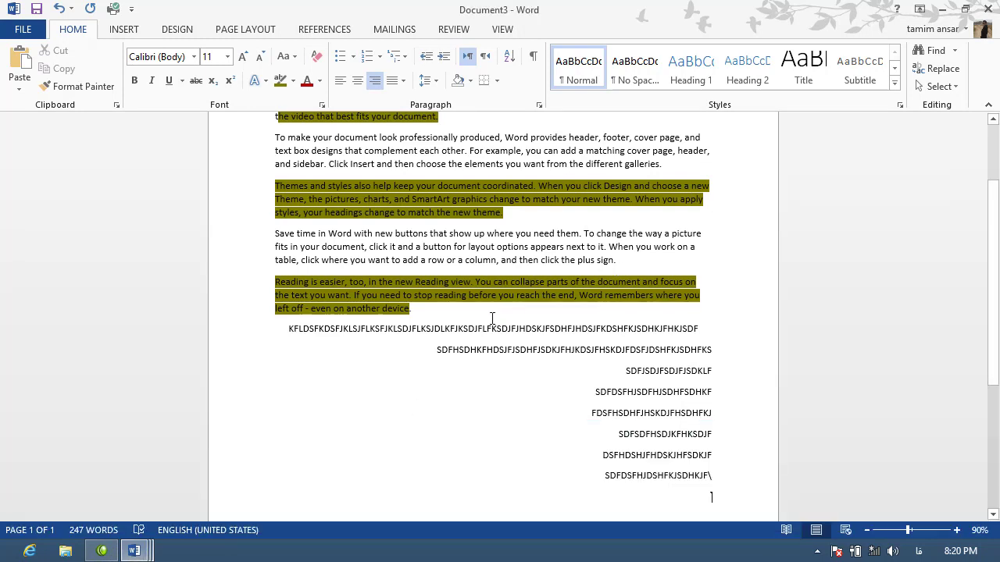
click(448, 318)
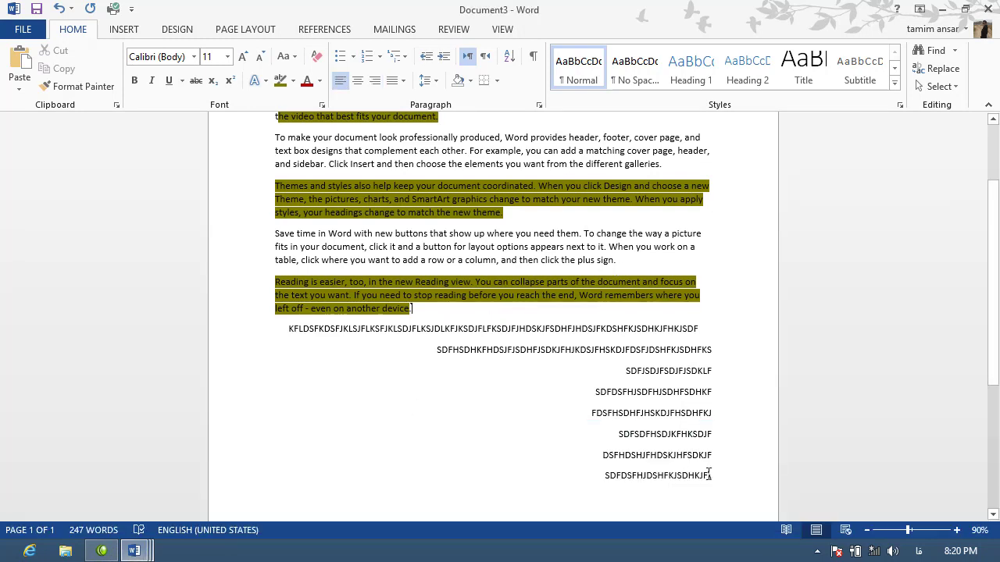
mouse_move(712, 475)
mouse_down()
mouse_move(325, 151)
mouse_move(264, 160)
mouse_up()
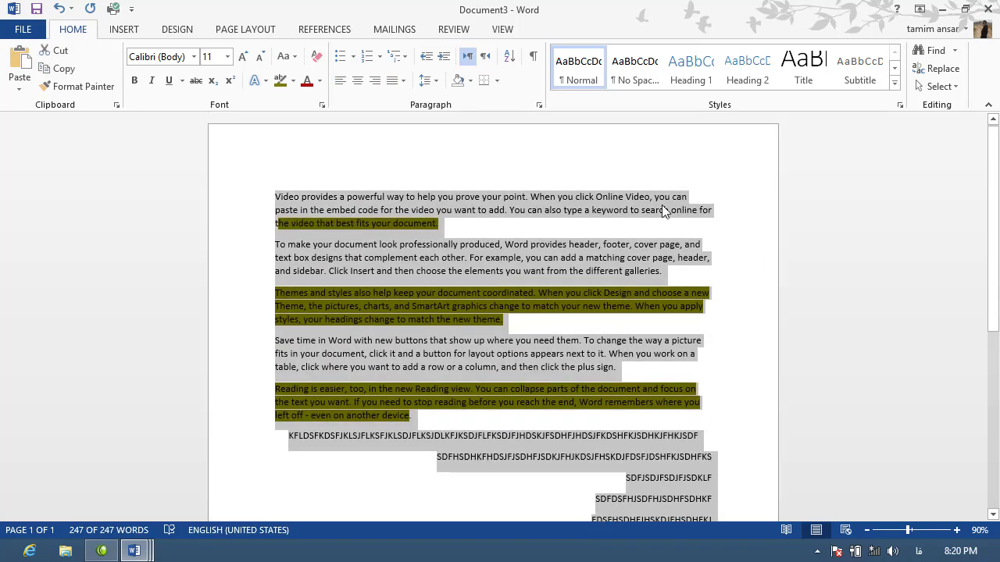
click(403, 80)
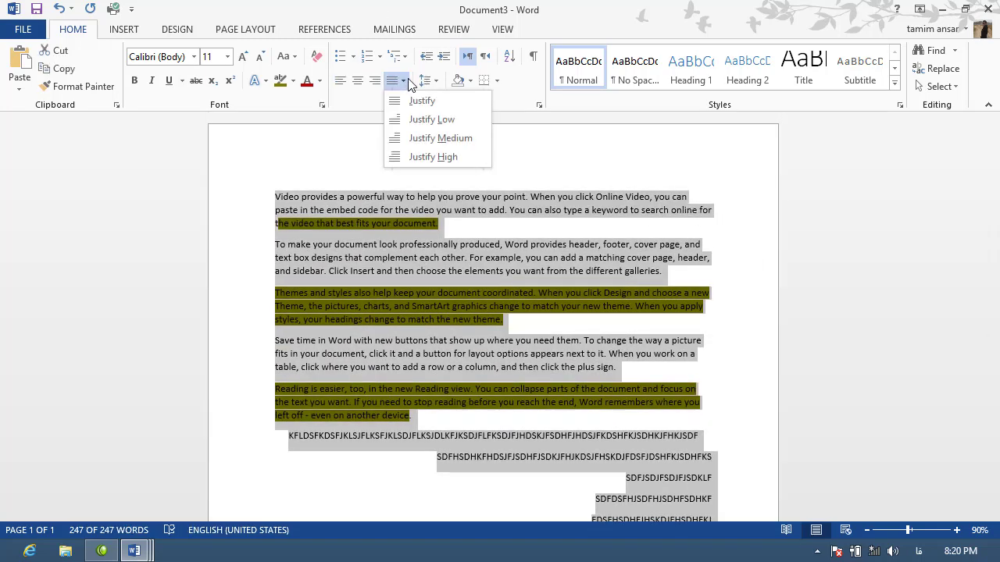
click(428, 121)
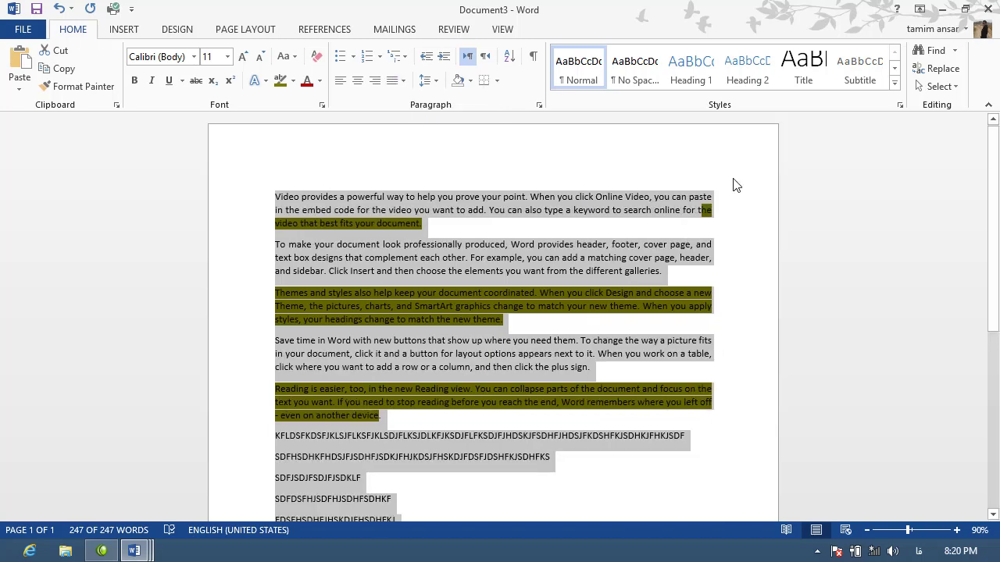
click(699, 279)
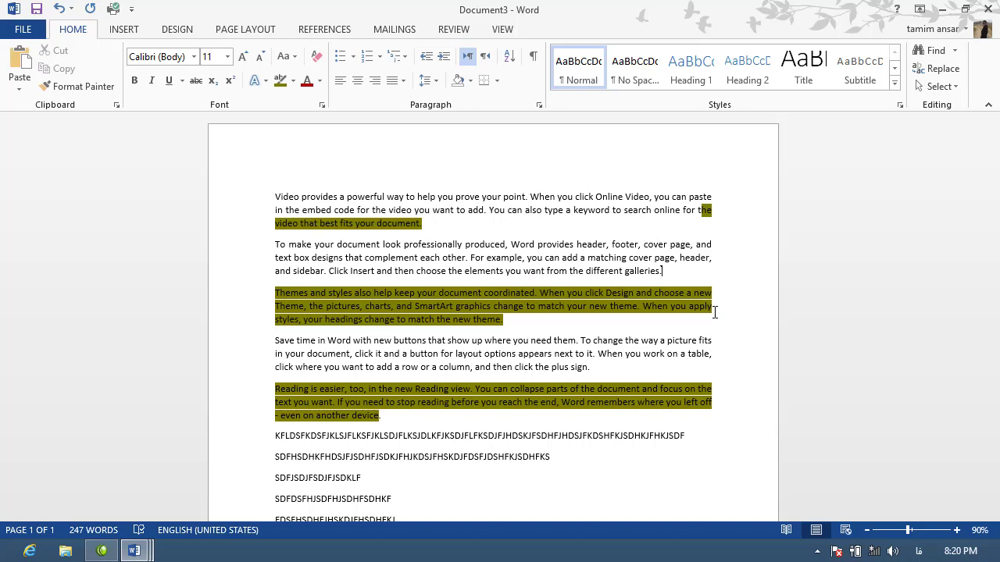
key(ctrl+a)
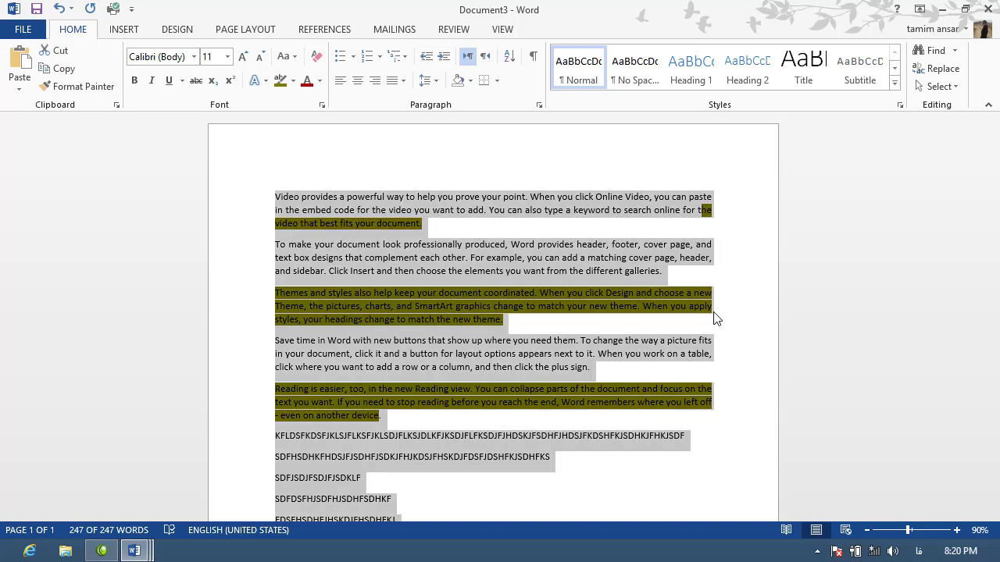
key(Delete)
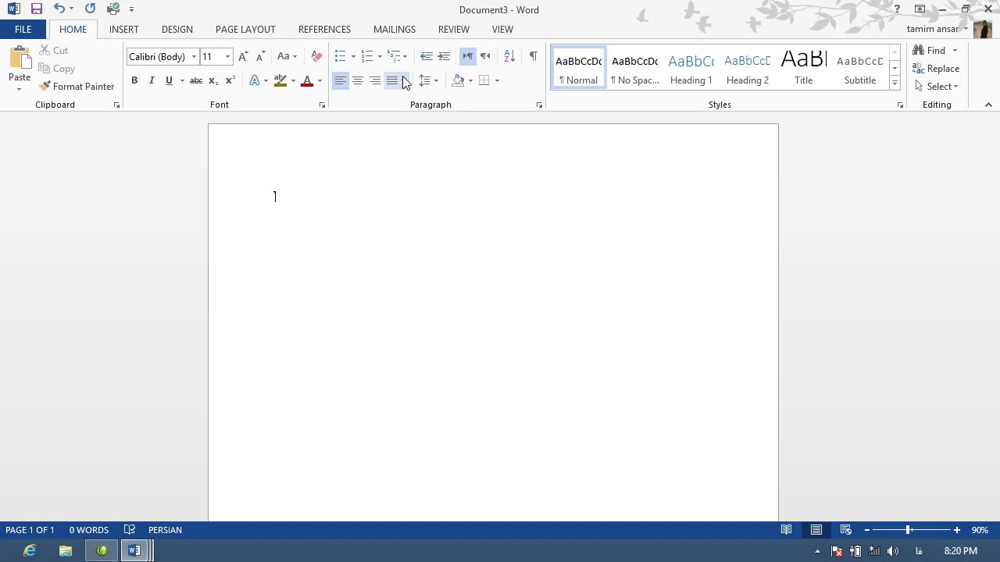
text(ب)
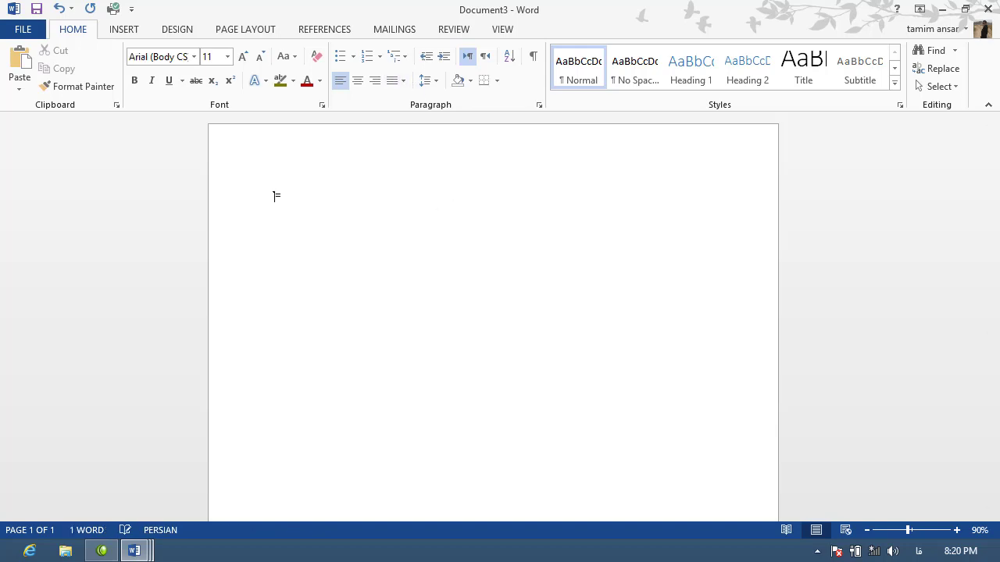
text(سلام)
key(BackSpace)
key(BackSpace)
key(BackSpace)
key(alt+shift)
text(=RAND)
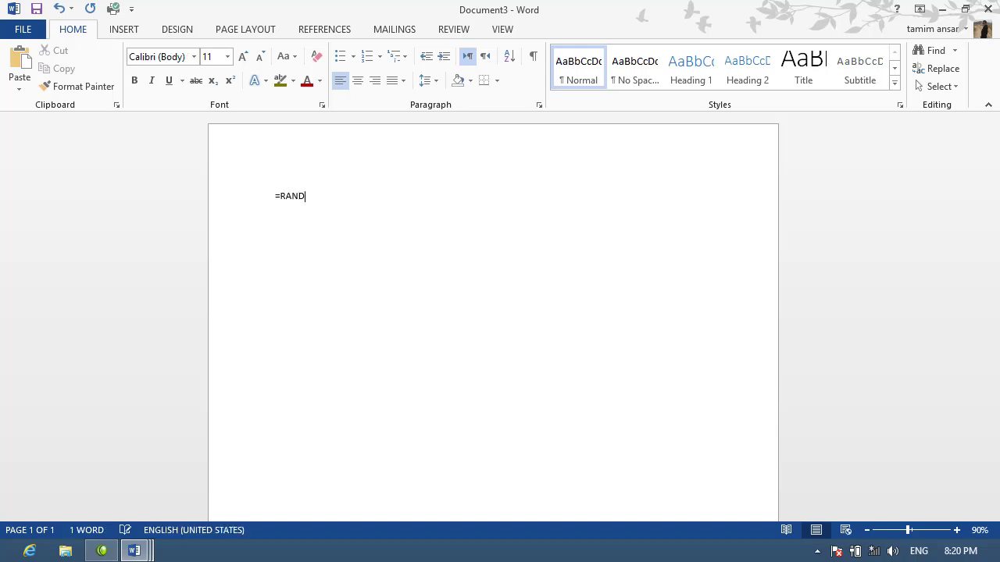
text(())
key(Return)
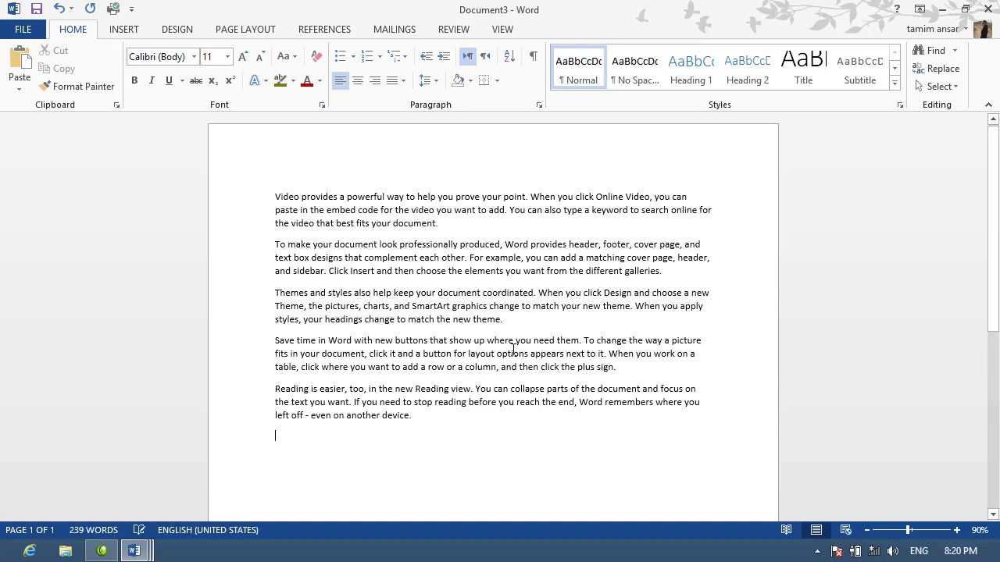
drag(275, 437, 256, 195)
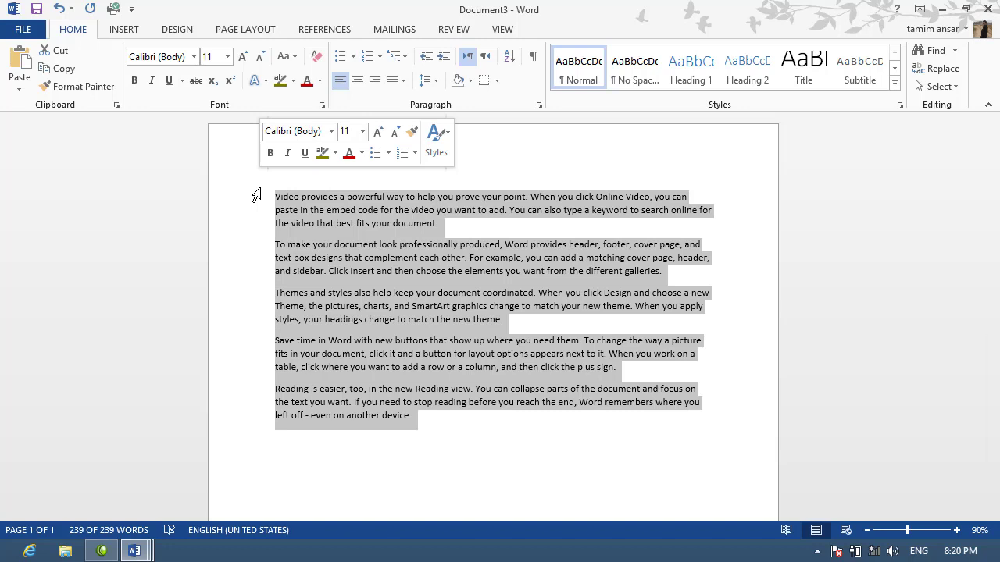
click(418, 200)
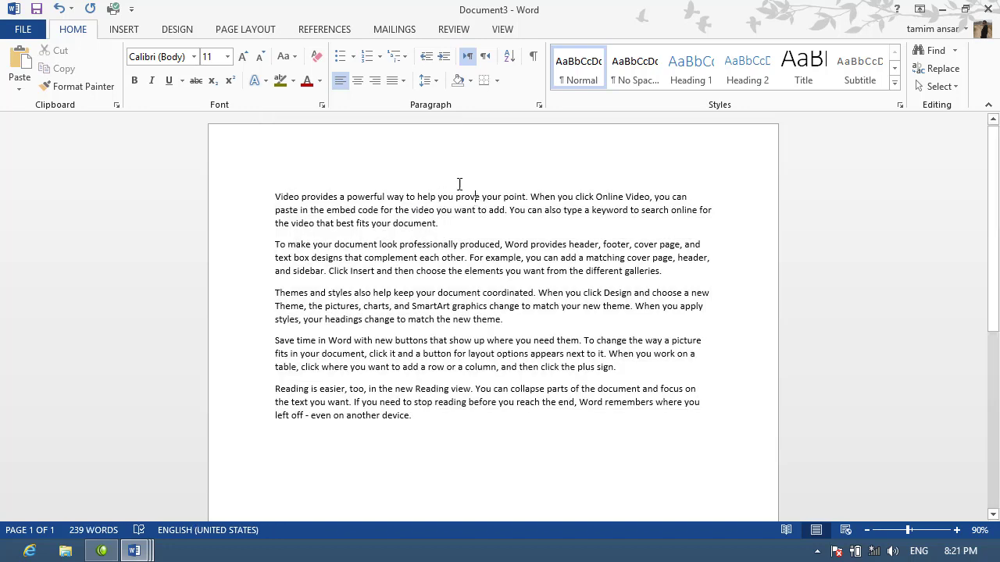
click(422, 415)
drag(422, 415, 230, 195)
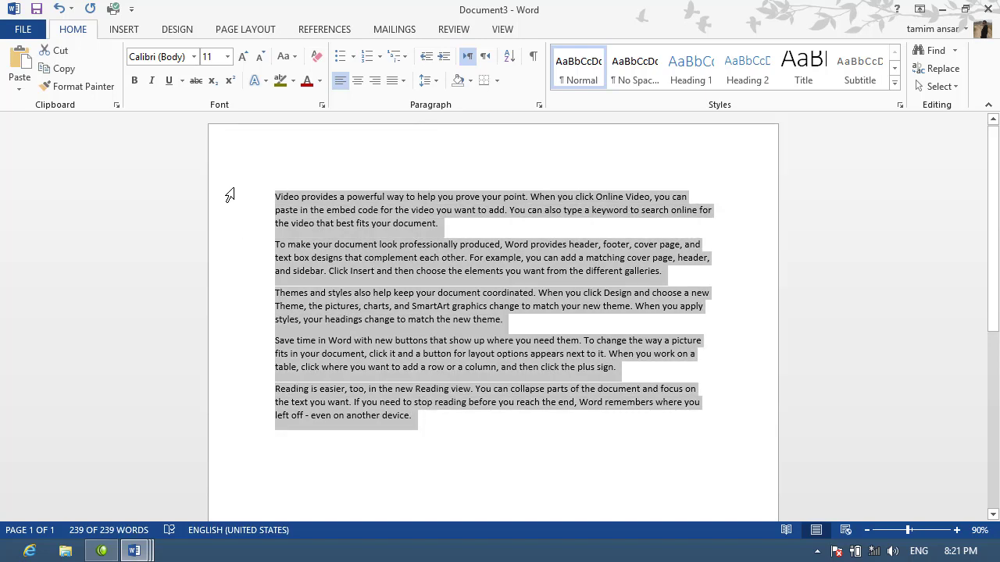
key(Delete)
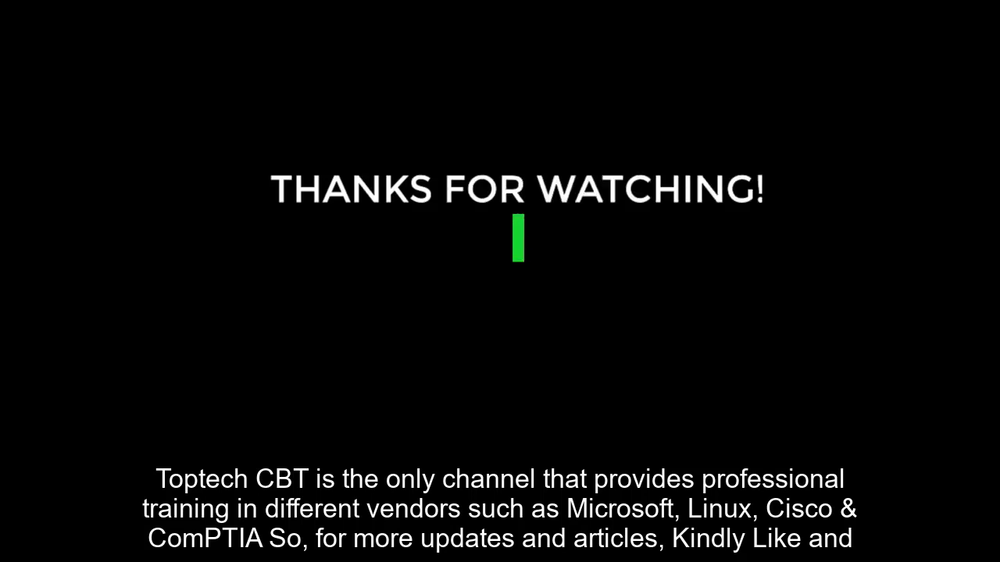